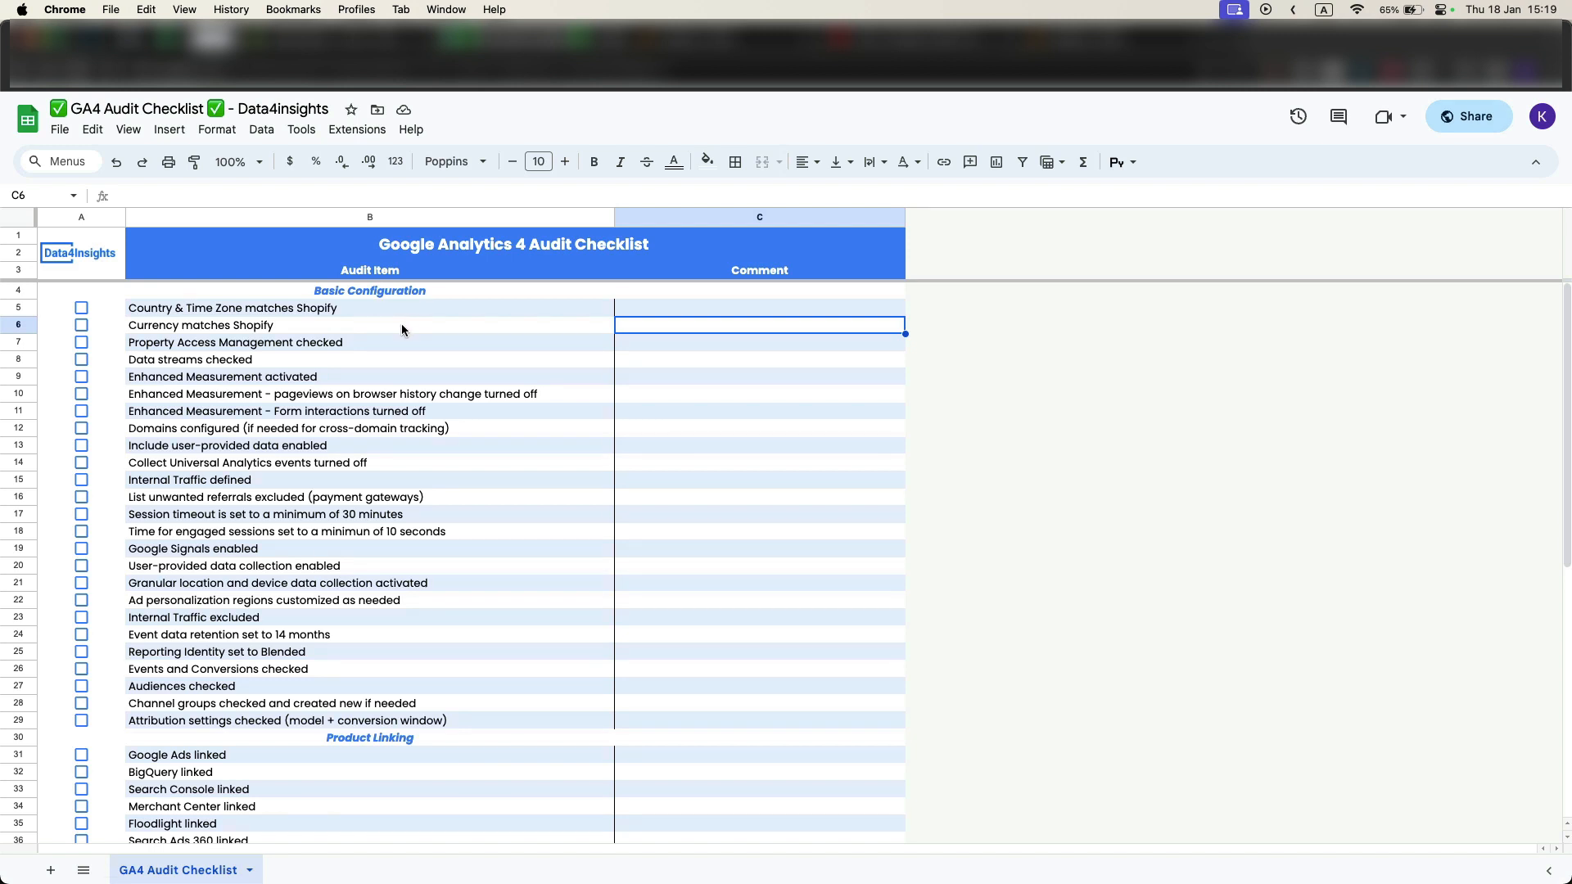
# Review the audit items in the GA4 Audit Checklist from Basic Configuration through the Optional section.
pyautogui.scroll(-5, 569, 385)
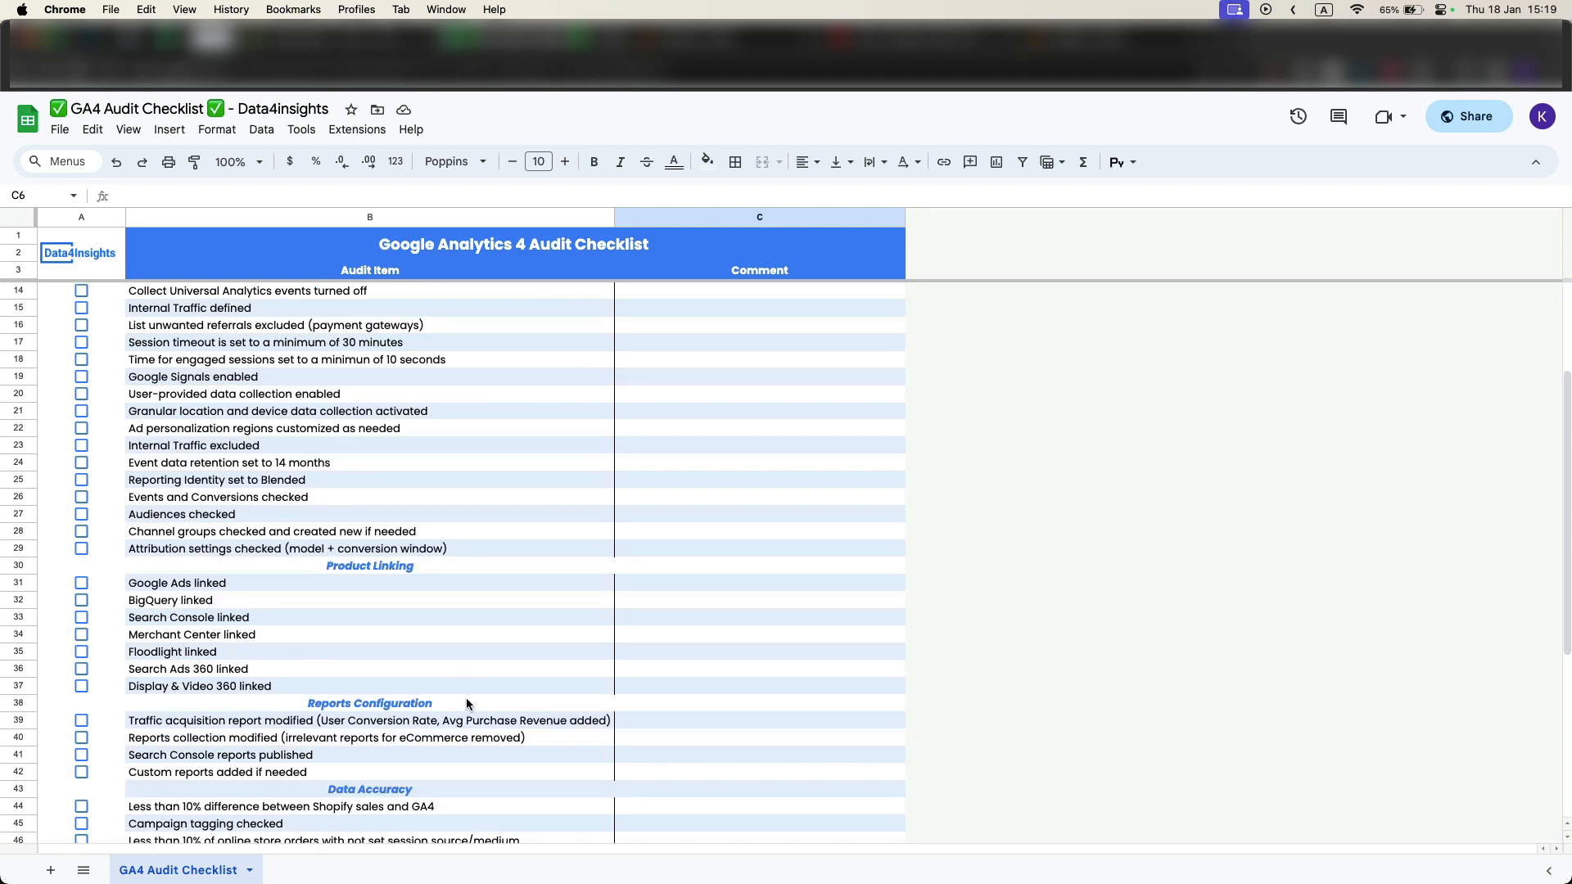
pyautogui.scroll(-10, 468, 697)
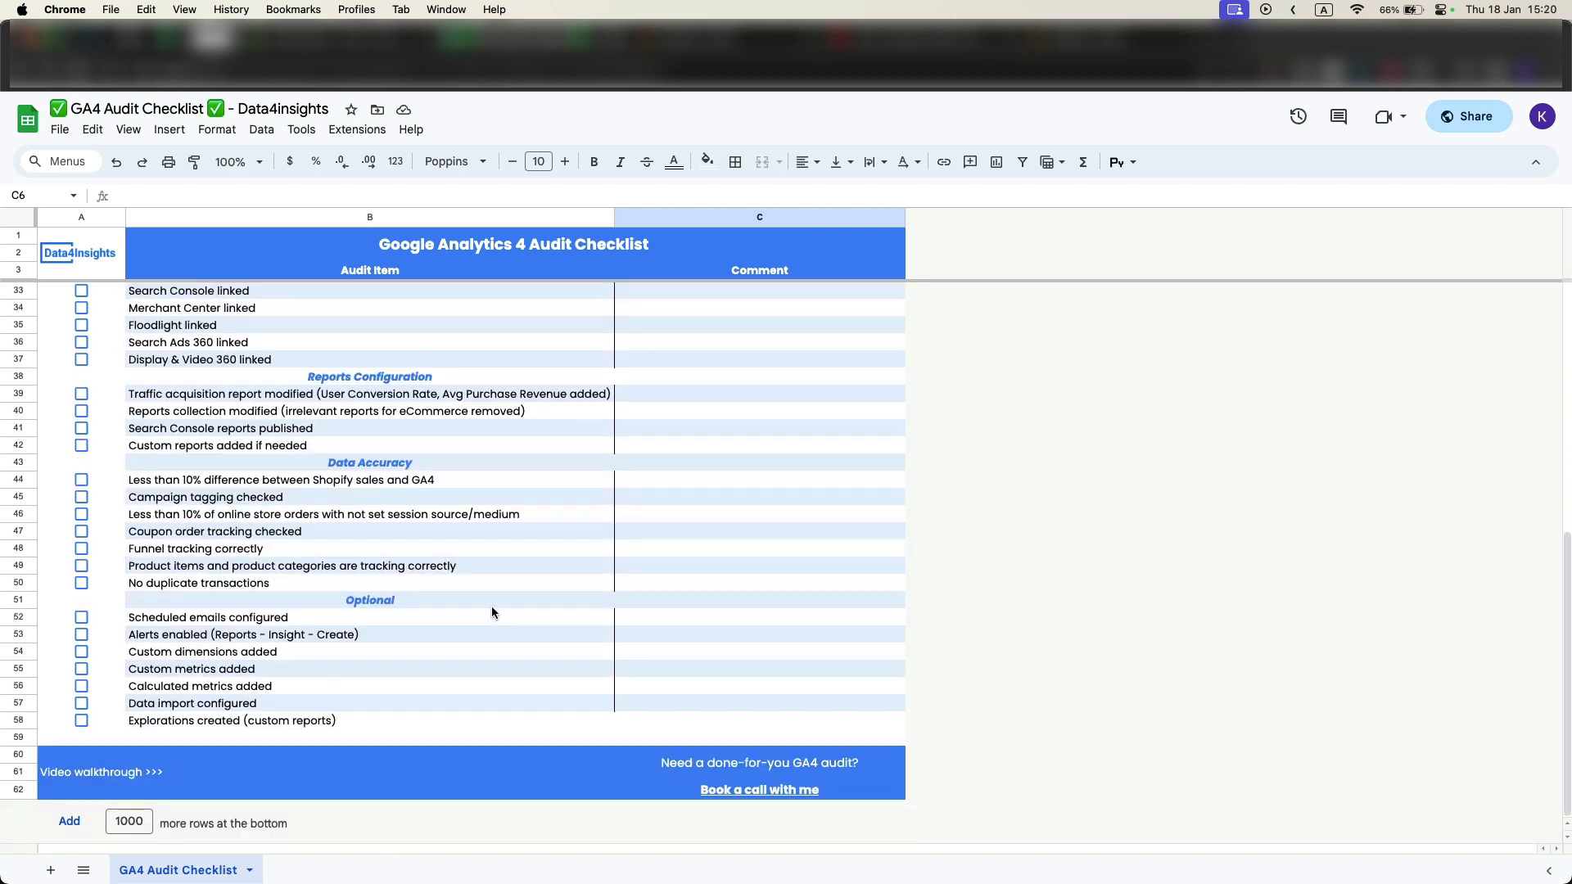
pyautogui.scroll(15, 491, 612)
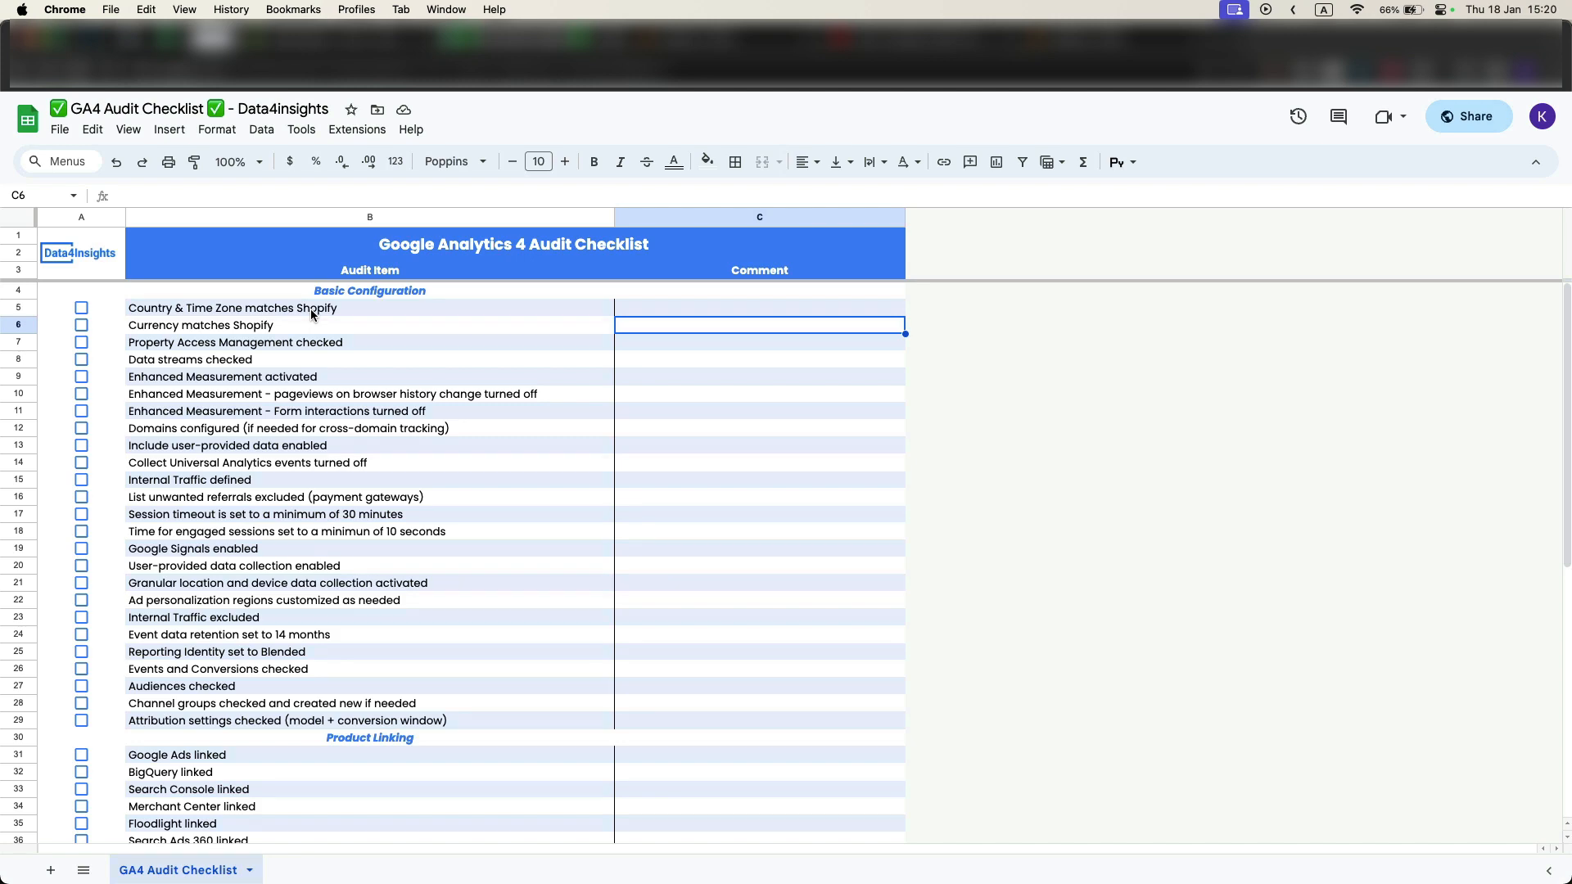
# Switch to Google Analytics and open the property details of the Demo Shopify Store property.
pyautogui.click(708, 42)
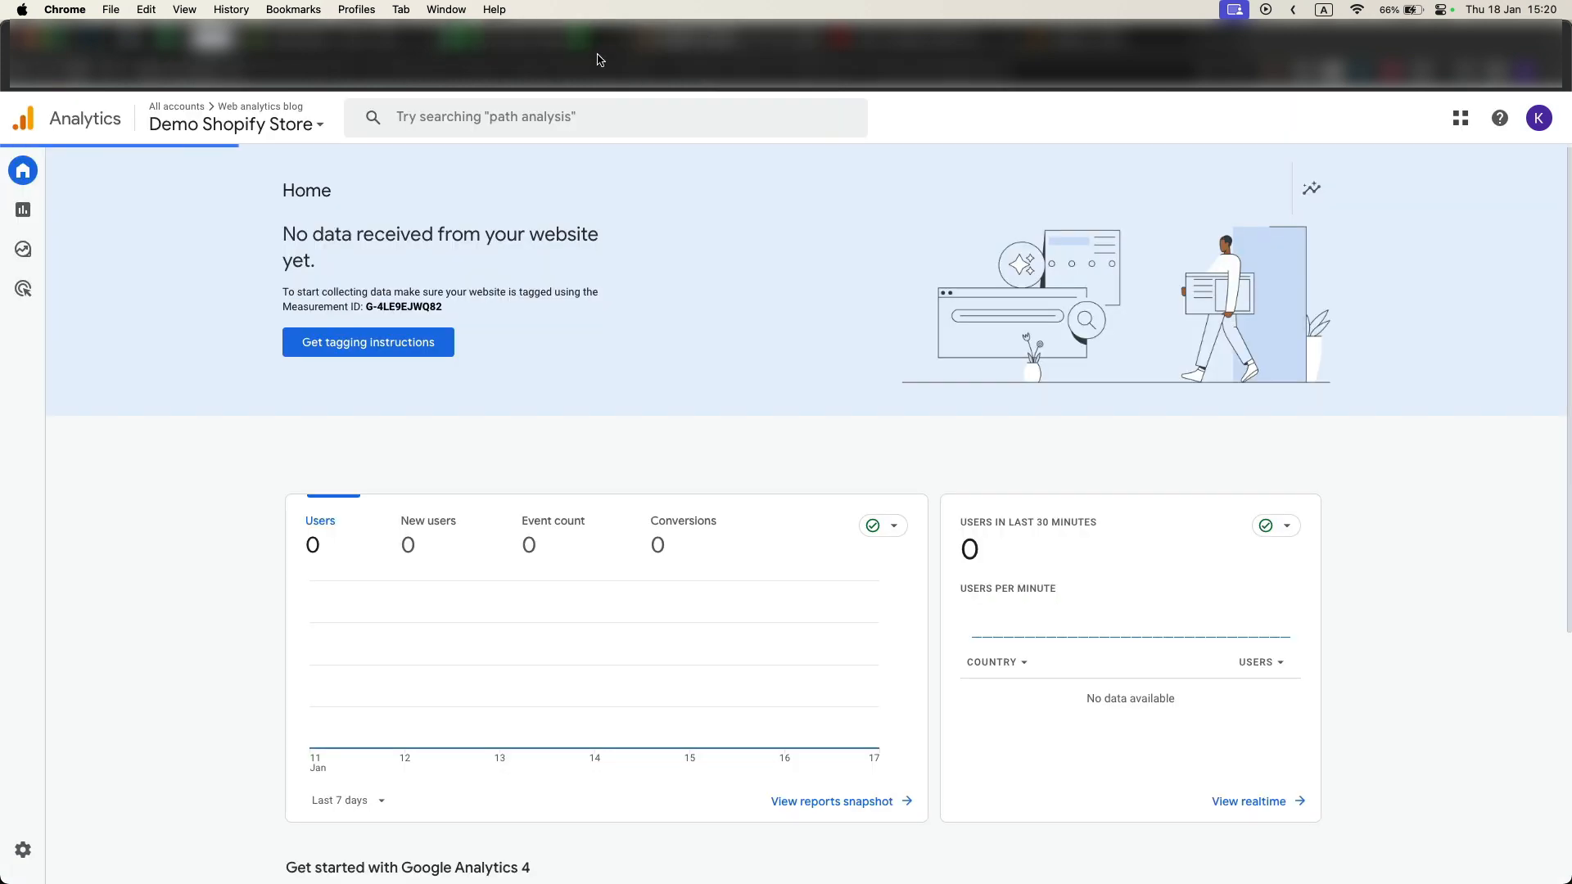
pyautogui.click(23, 850)
pyautogui.click(407, 561)
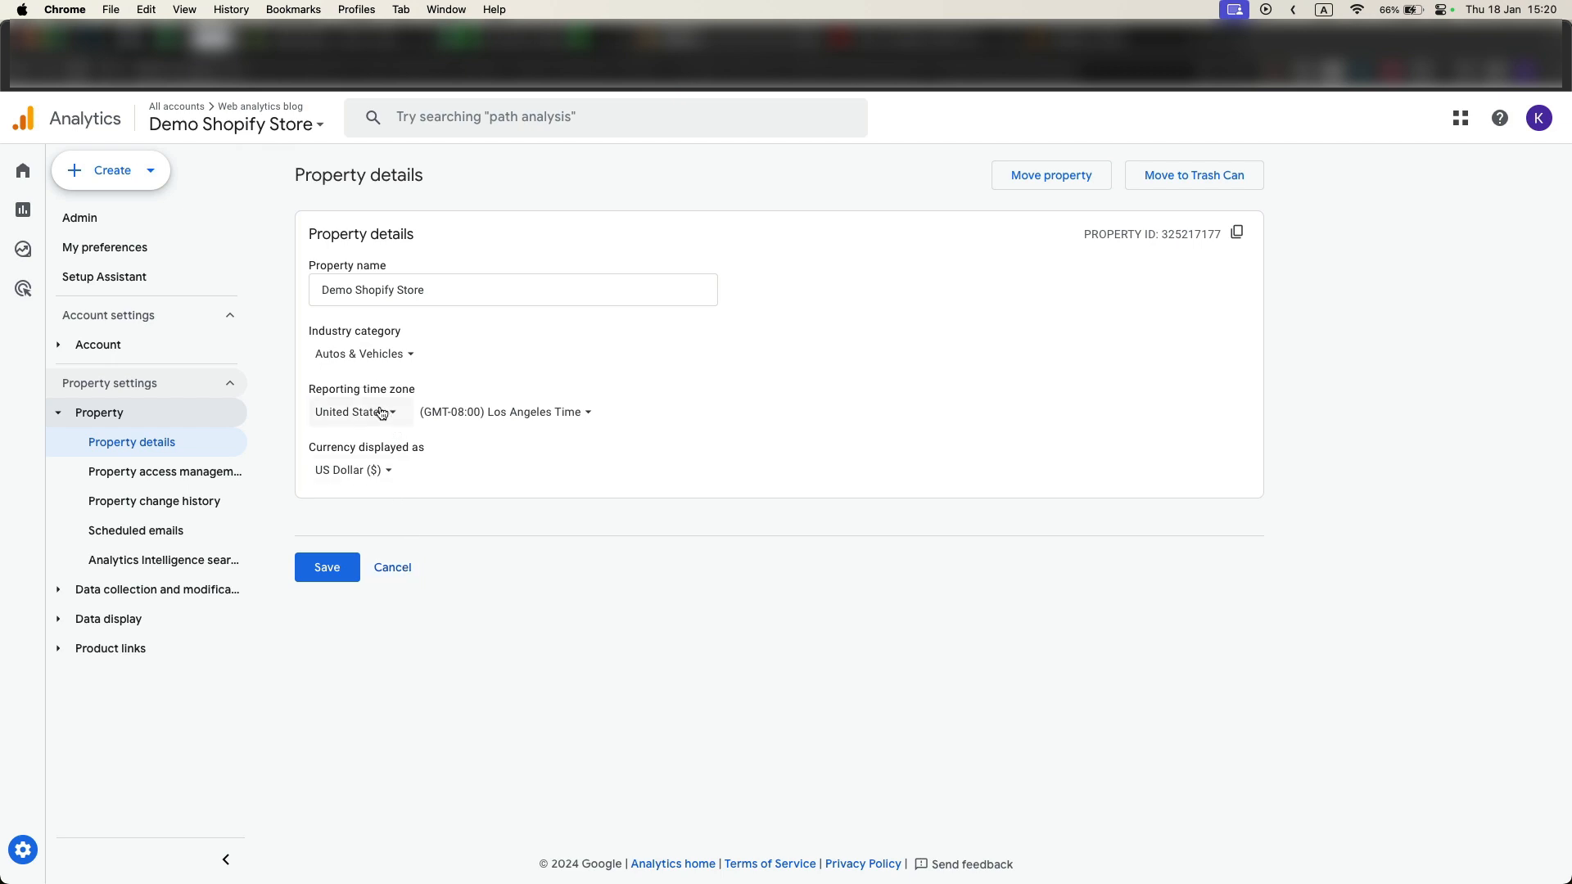
# Switch to Shopify and check the store currency and time zone in the store details settings.
pyautogui.click(344, 47)
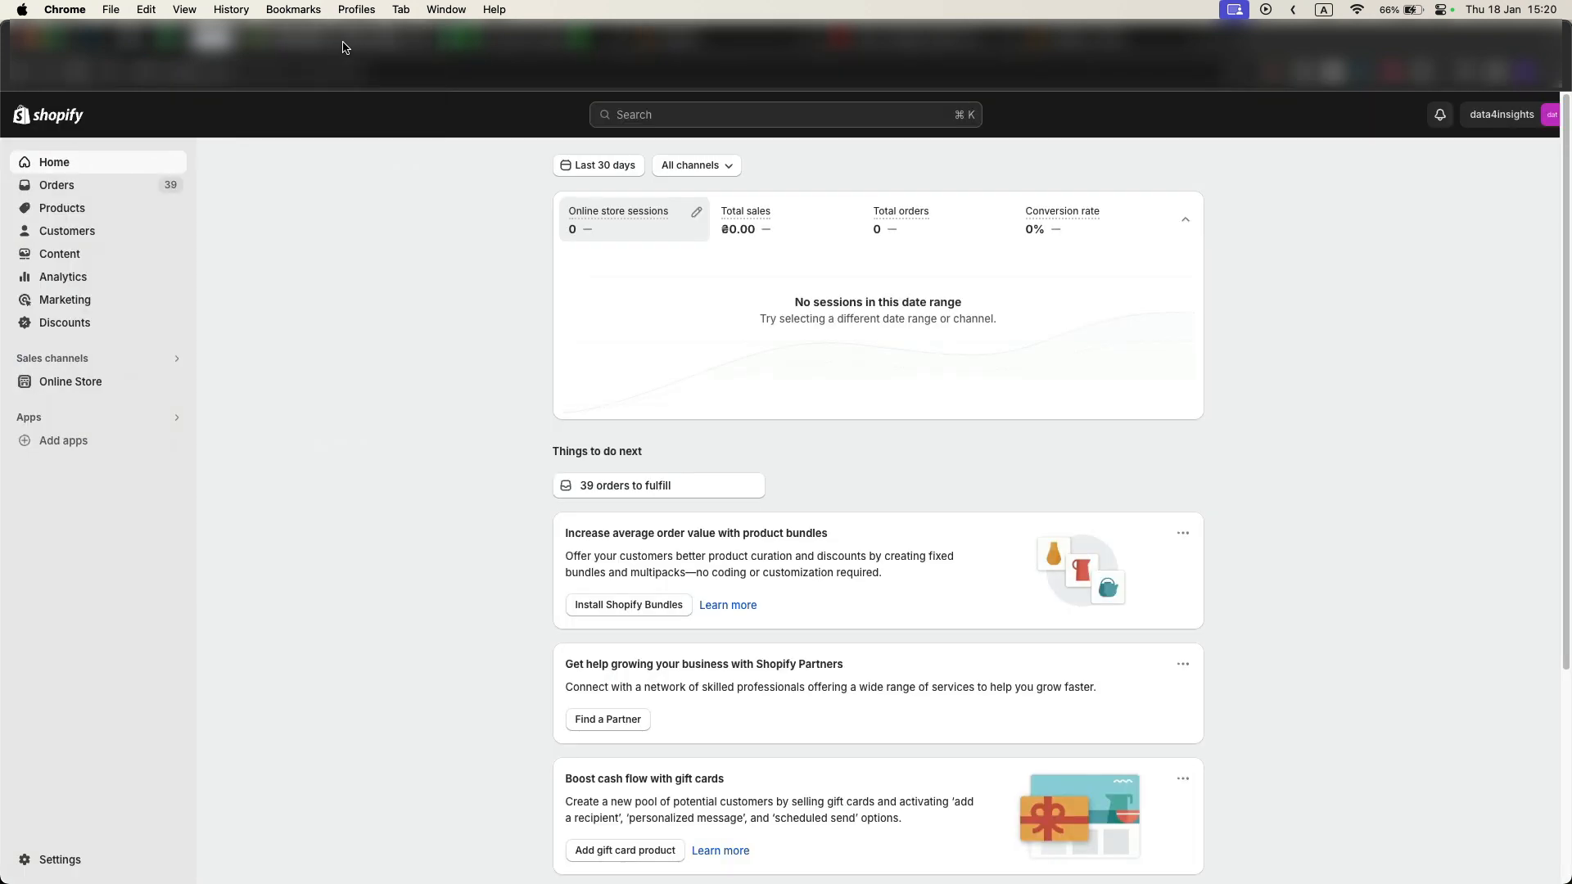
pyautogui.click(104, 860)
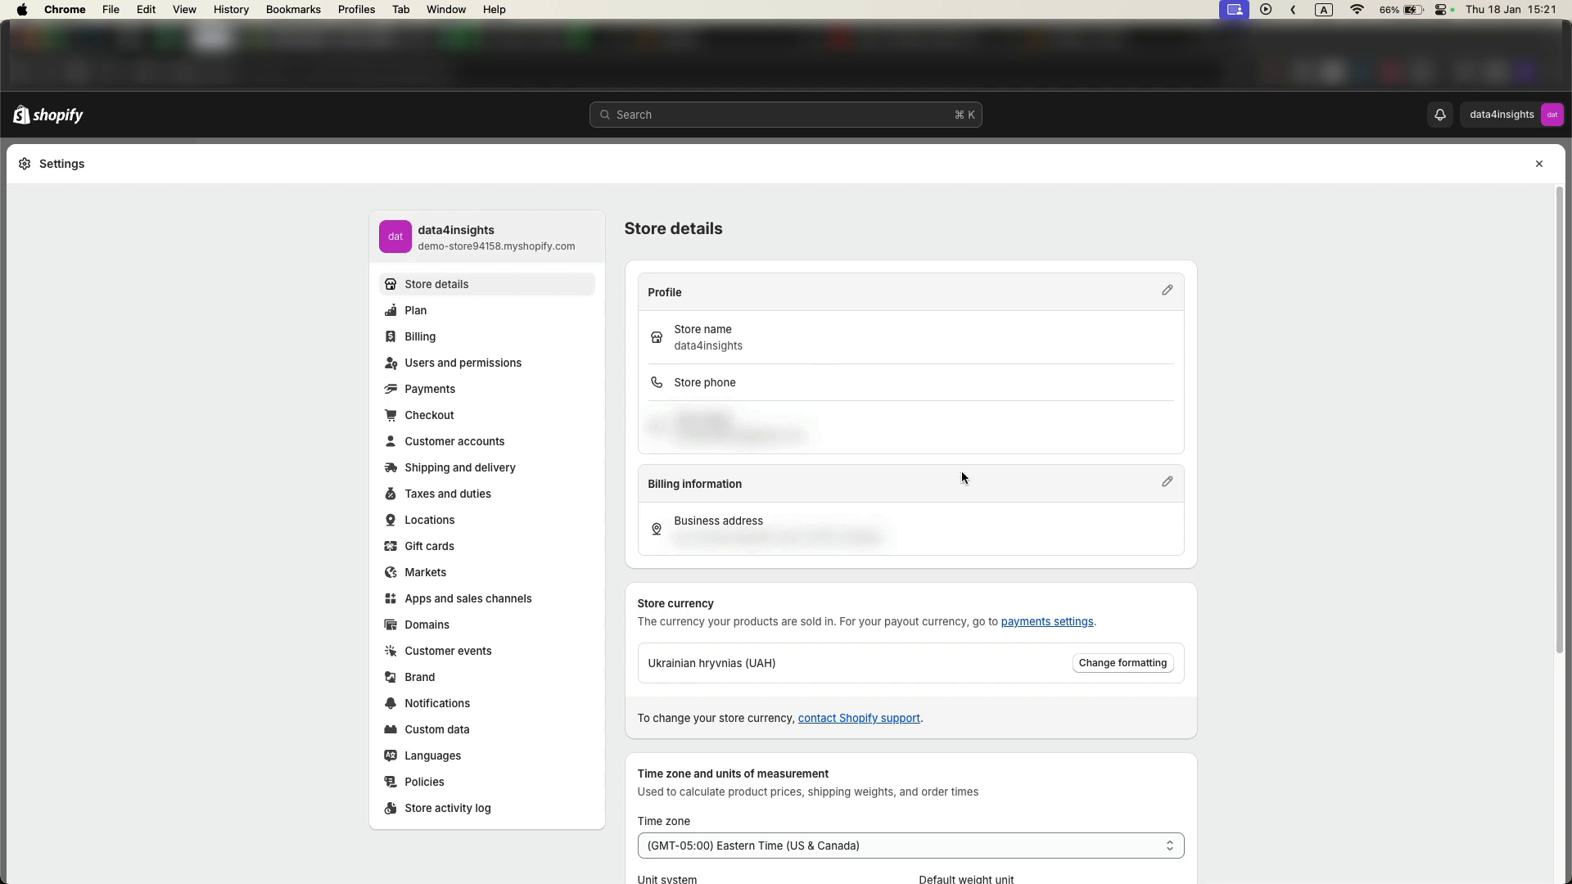
pyautogui.scroll(-4, 1109, 519)
pyautogui.scroll(2, 1108, 519)
pyautogui.scroll(-1, 1108, 519)
pyautogui.scroll(1, 1108, 520)
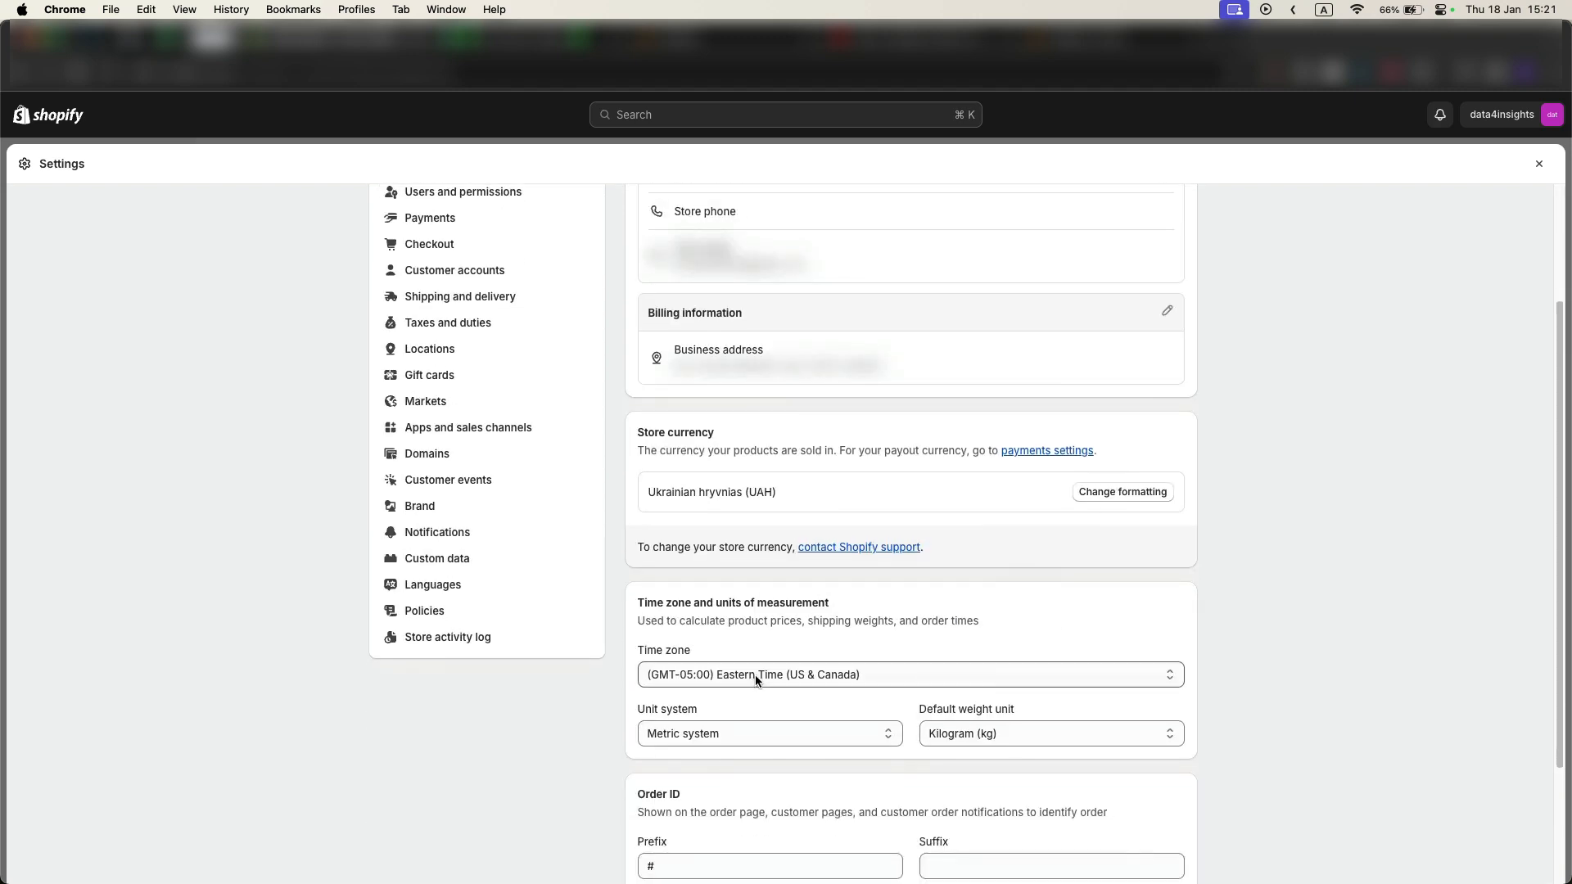
pyautogui.scroll(-1, 750, 675)
pyautogui.scroll(2, 754, 642)
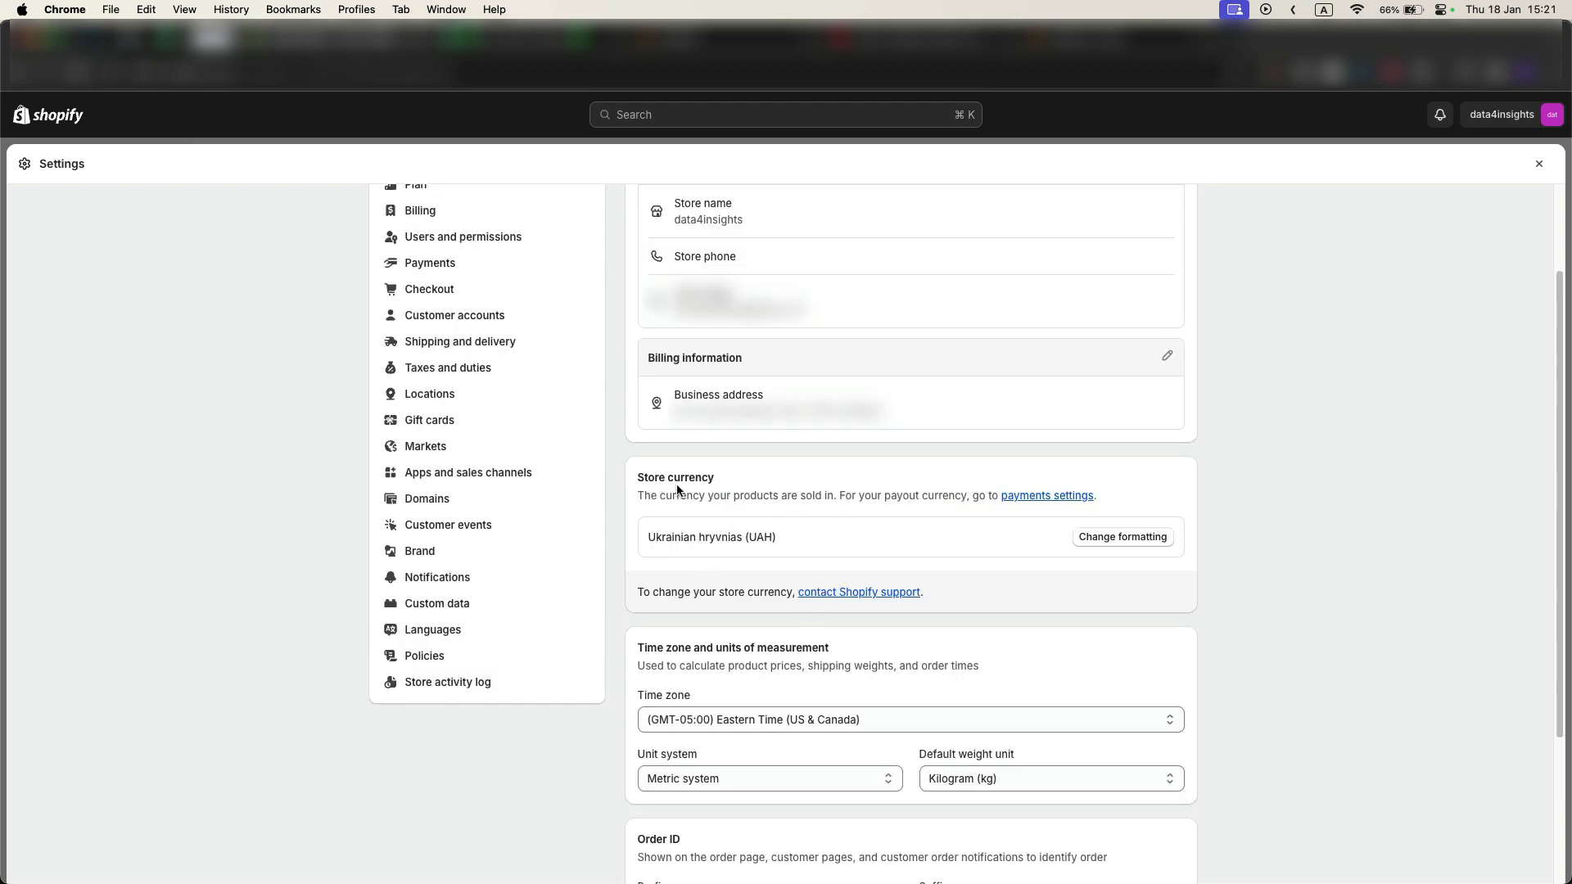
# Compare the Google Analytics property's currency and time zone with the Shopify store details, viewing Shopify's available time zones.
pyautogui.click(557, 57)
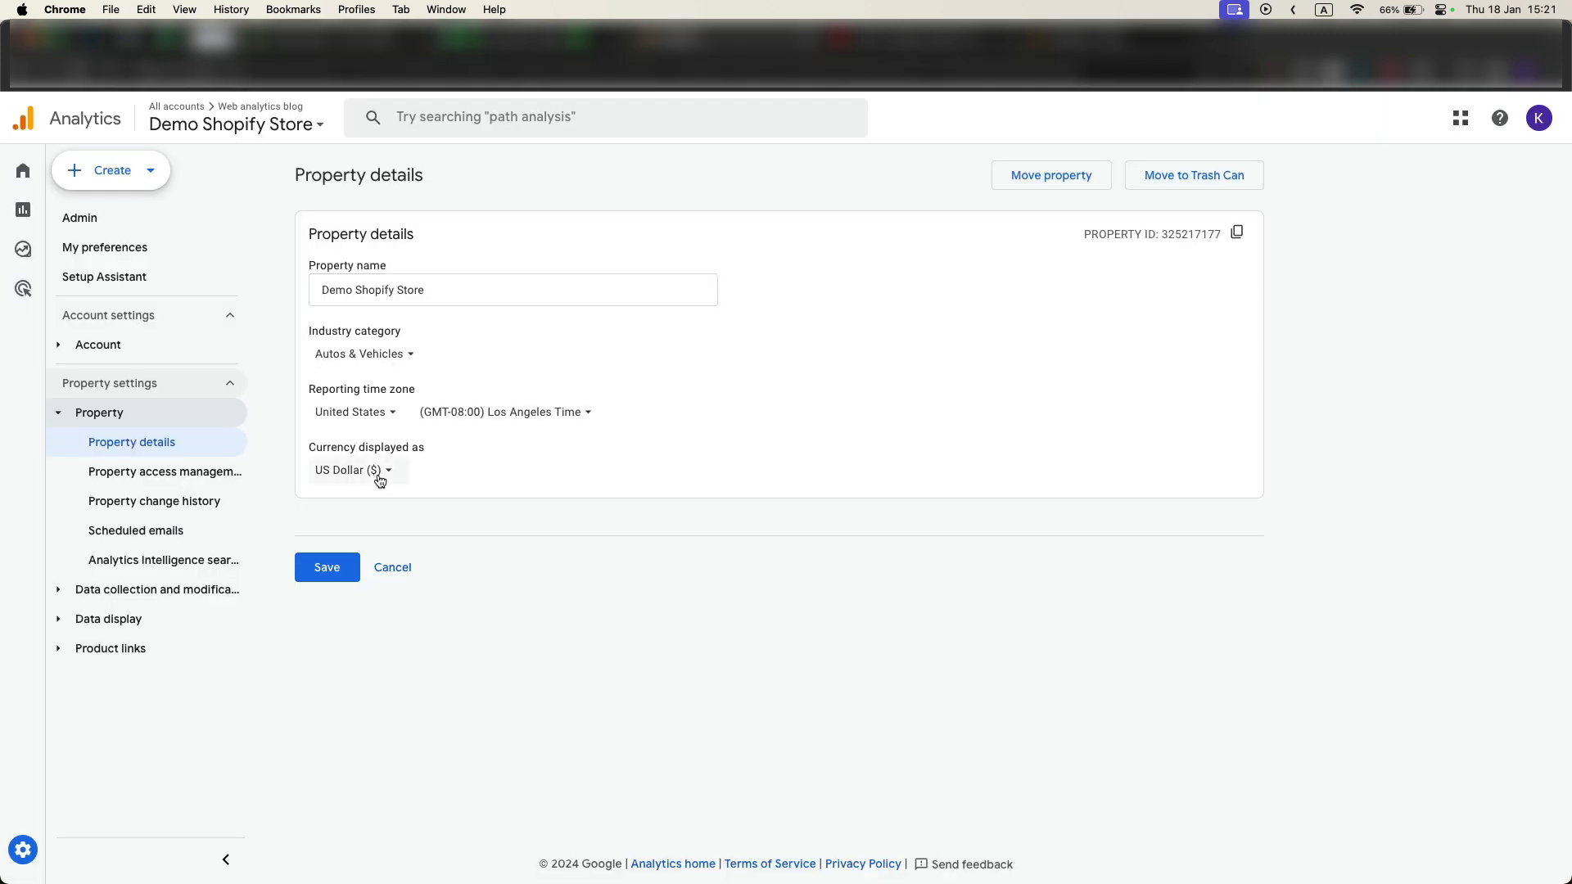
pyautogui.click(333, 37)
pyautogui.scroll(-1, 810, 573)
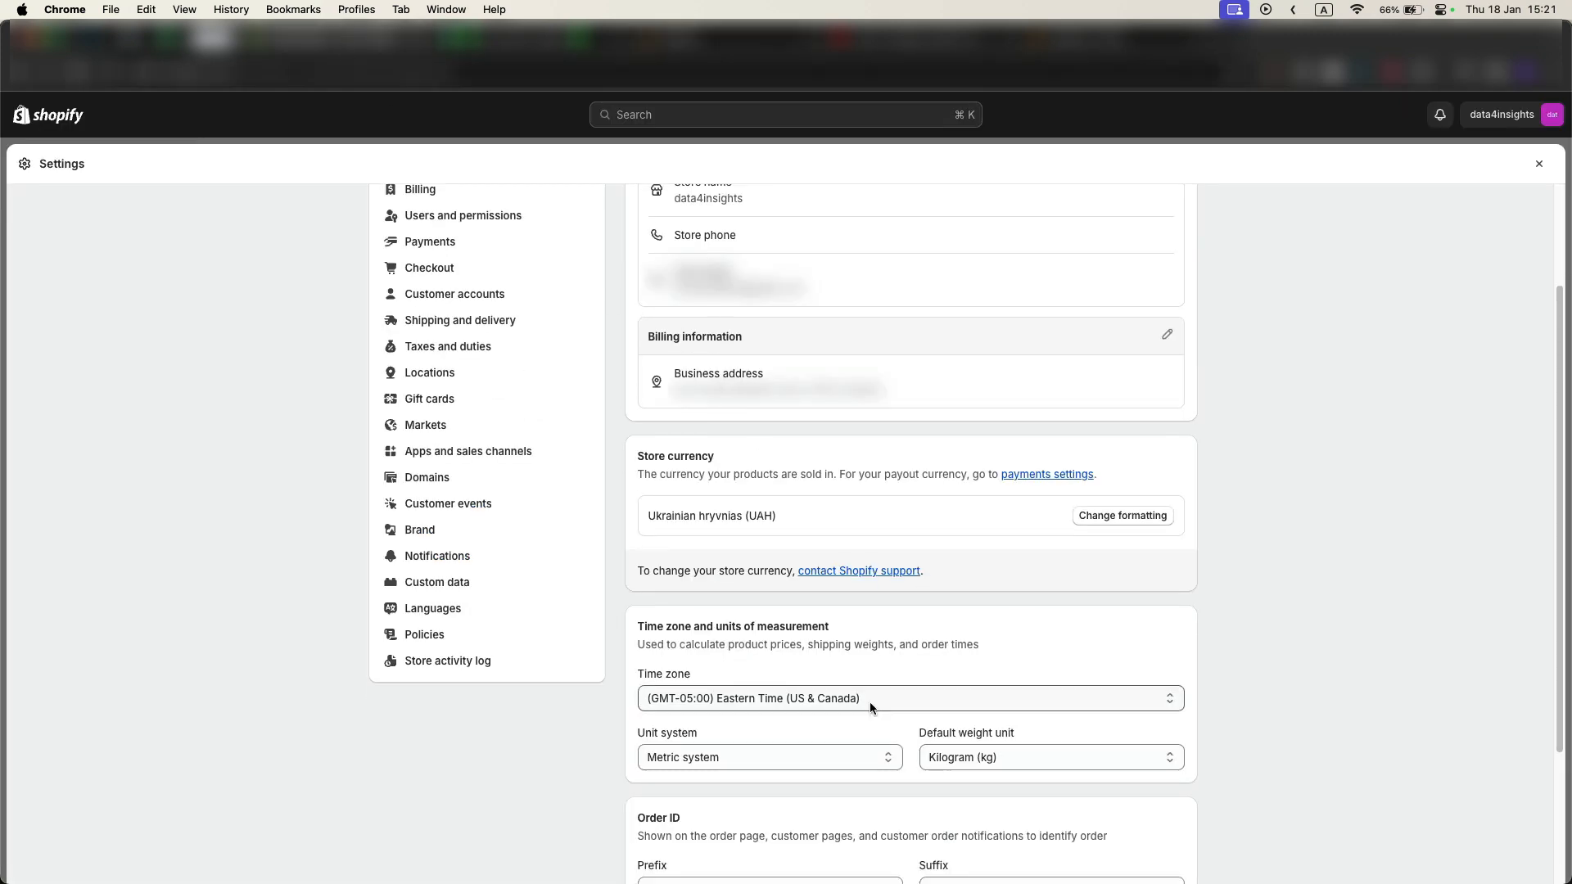
pyautogui.click(871, 706)
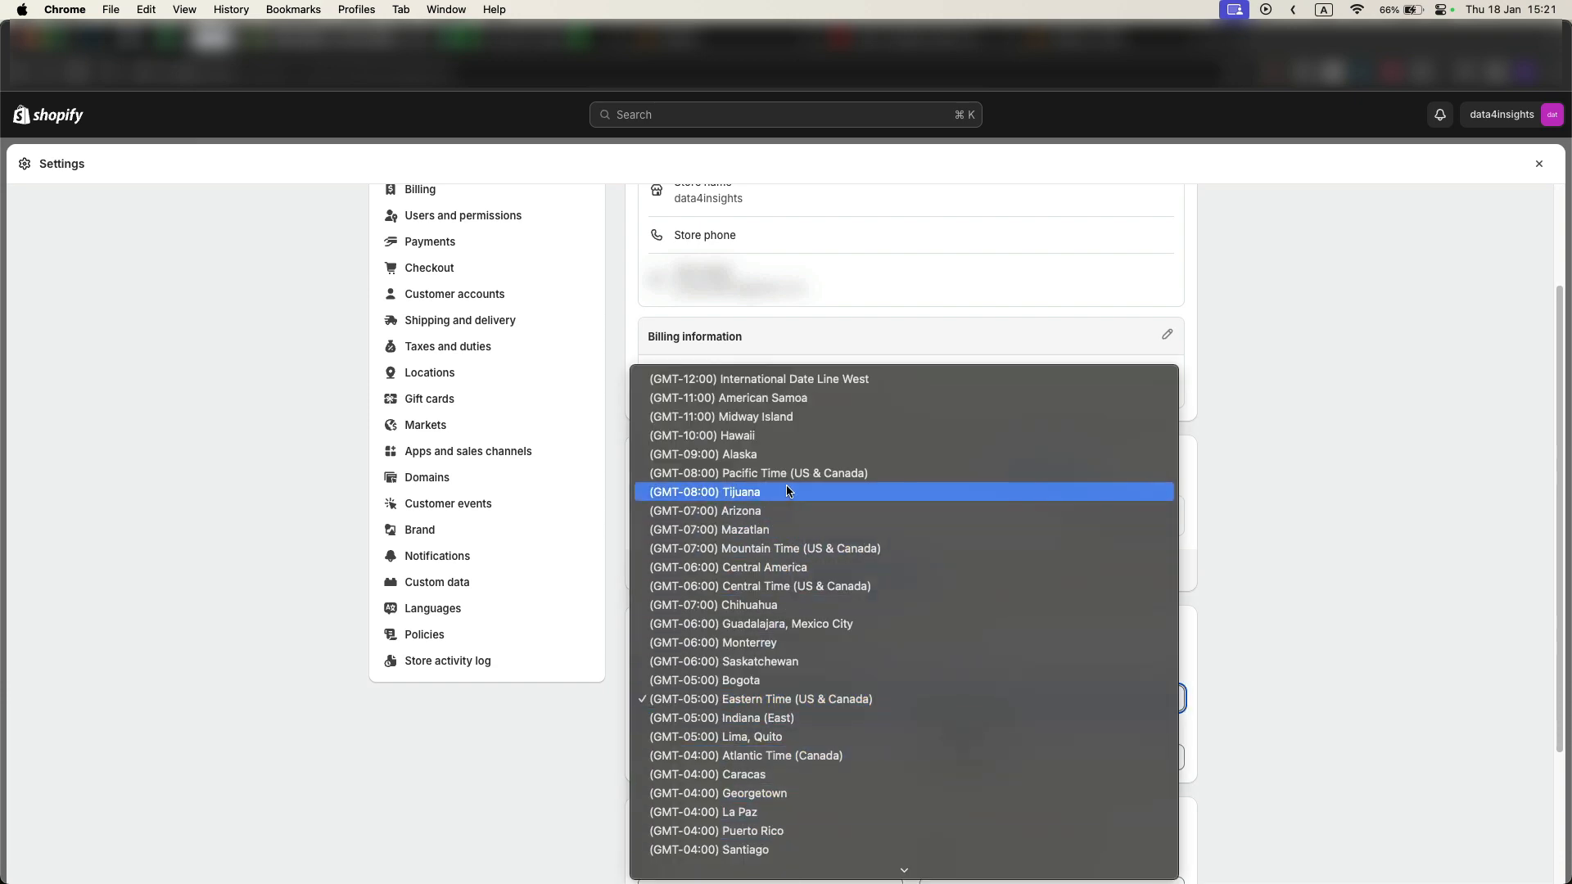
pyautogui.click(731, 50)
# In Google Analytics, set the property's reporting time zone to (GMT-05:00) Detroit Time and save the property details.
pyautogui.click(731, 51)
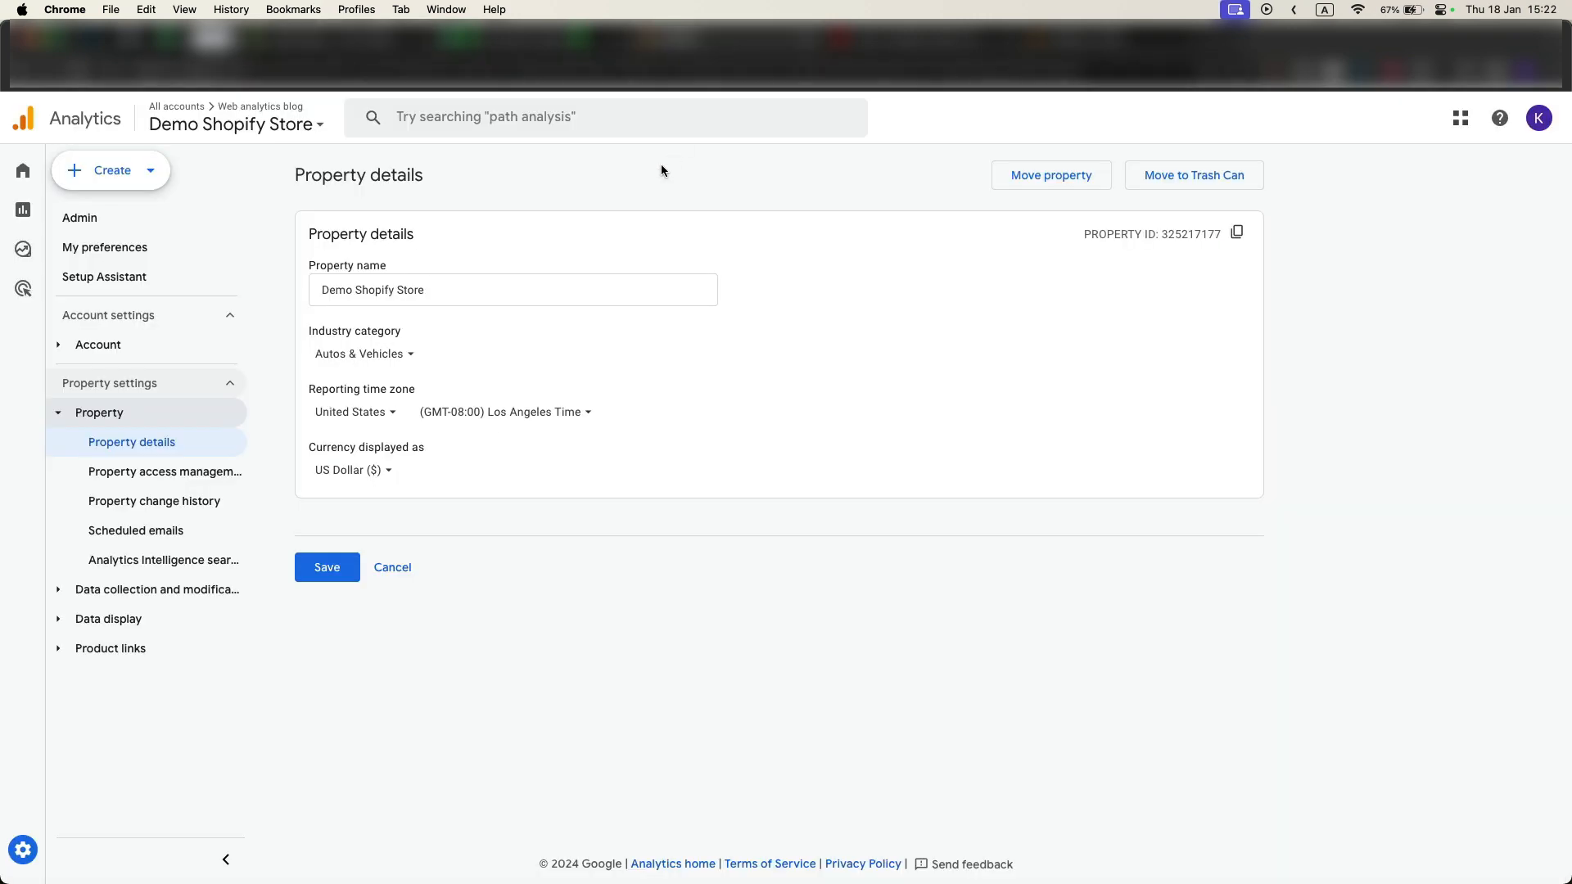
pyautogui.click(546, 414)
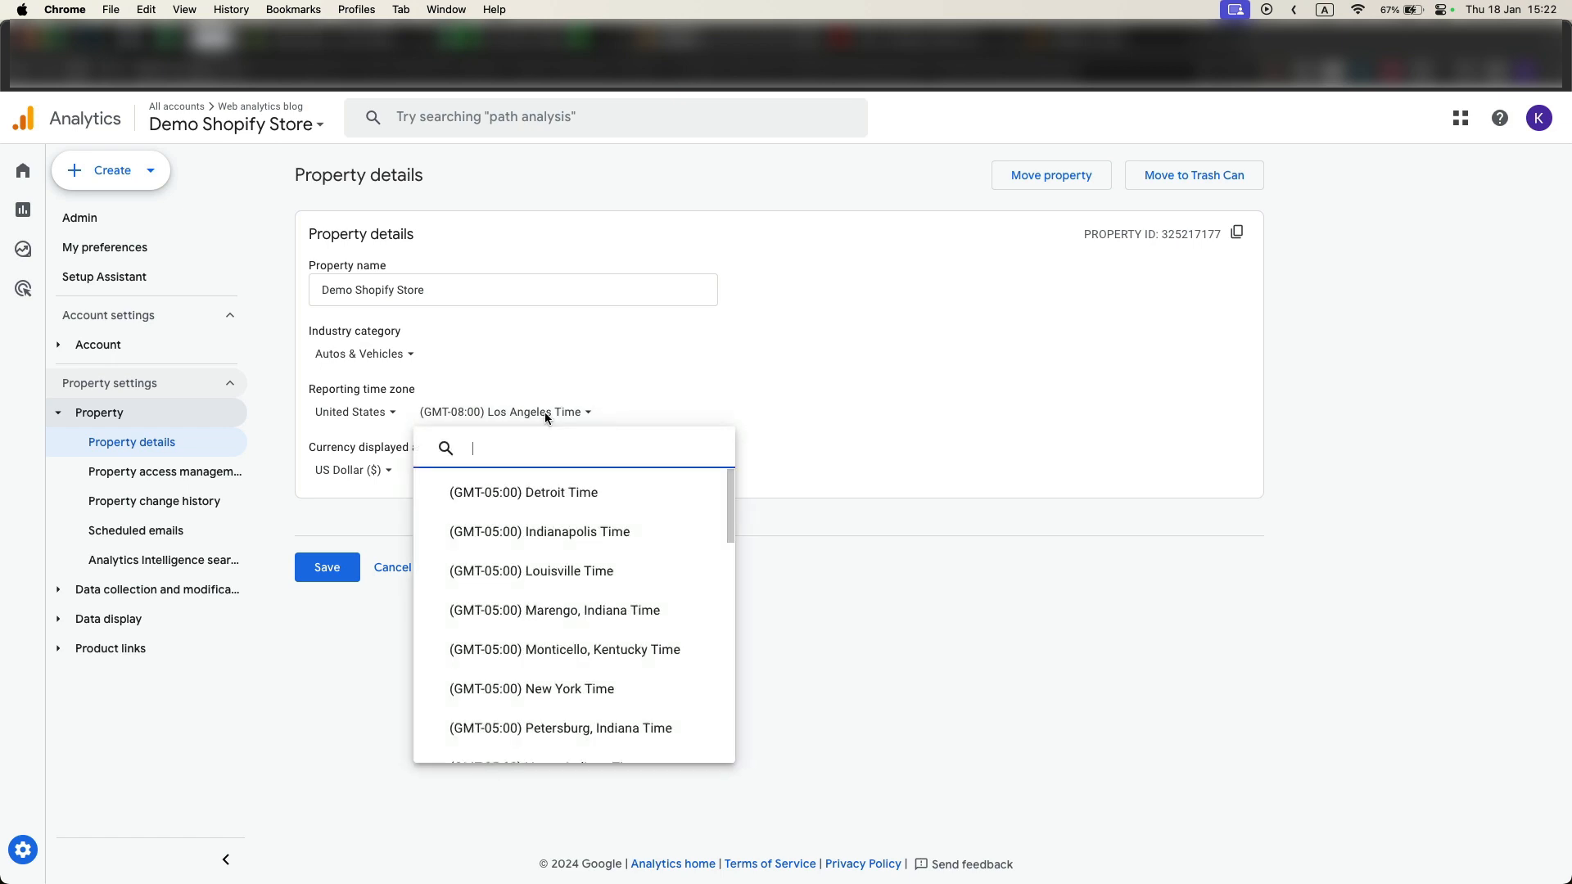
pyautogui.click(557, 500)
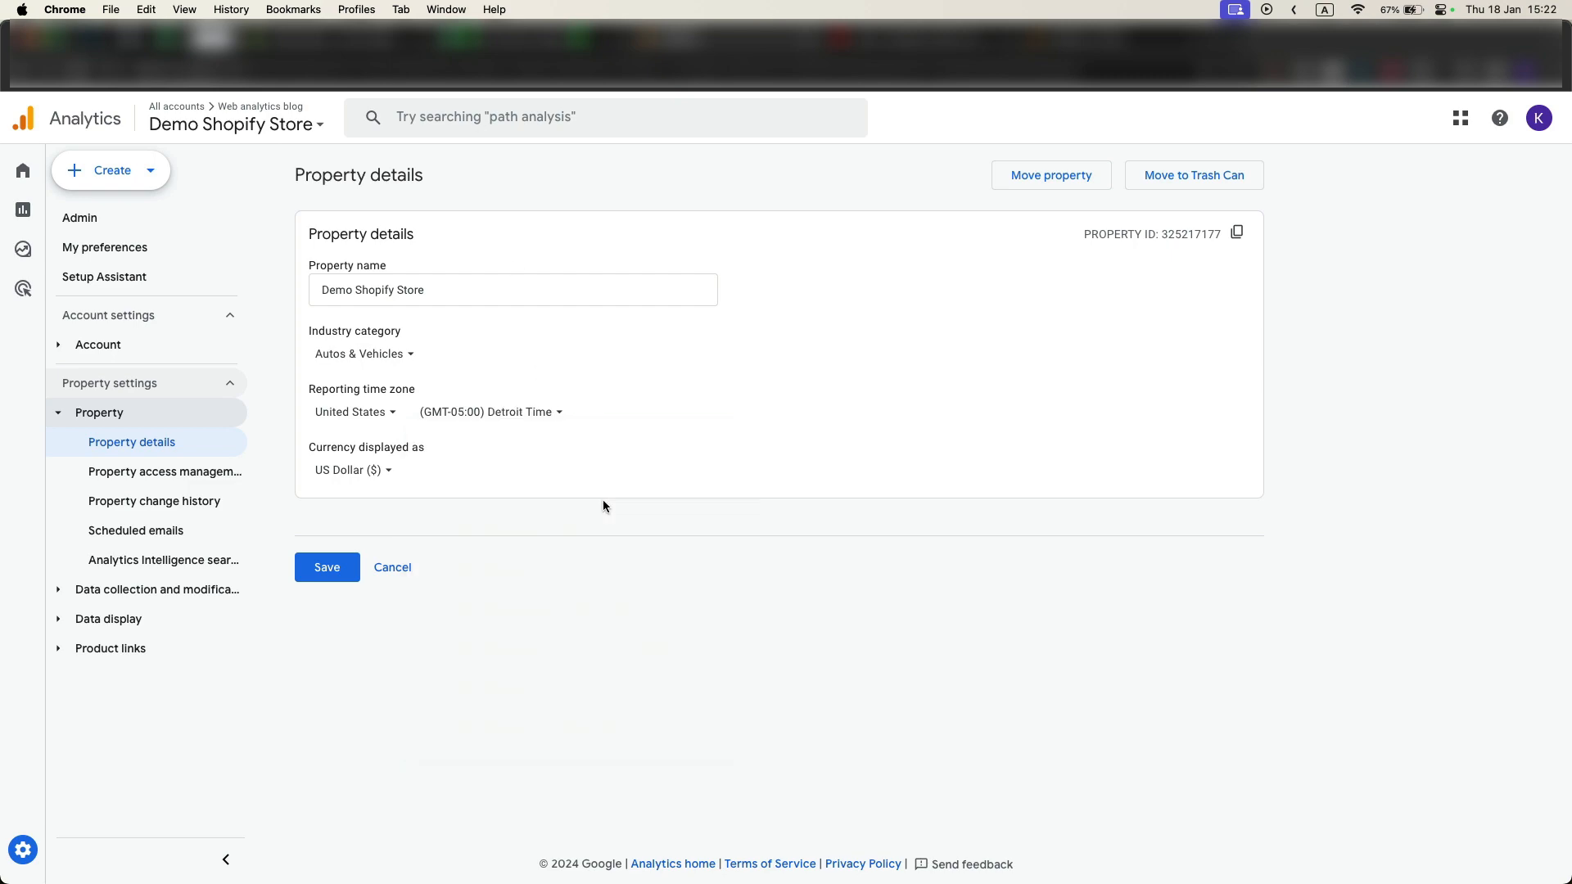
pyautogui.click(325, 581)
# In the audit checklist, mark "Country & Time Zone matches Shopify" and "Currency matches Shopify" as done.
pyautogui.click(489, 38)
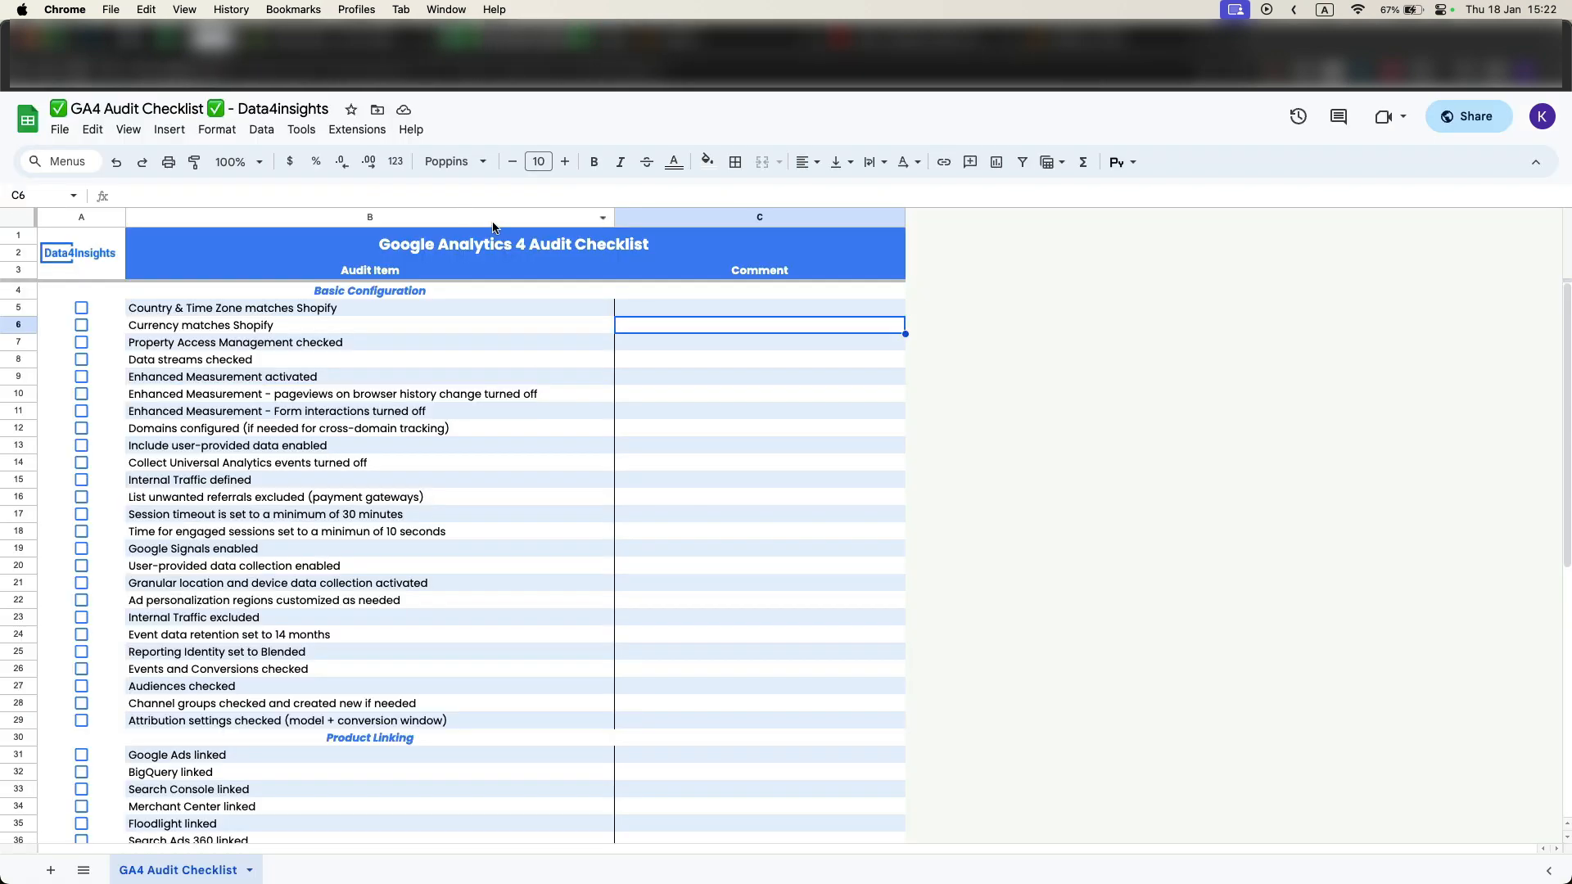
pyautogui.click(83, 308)
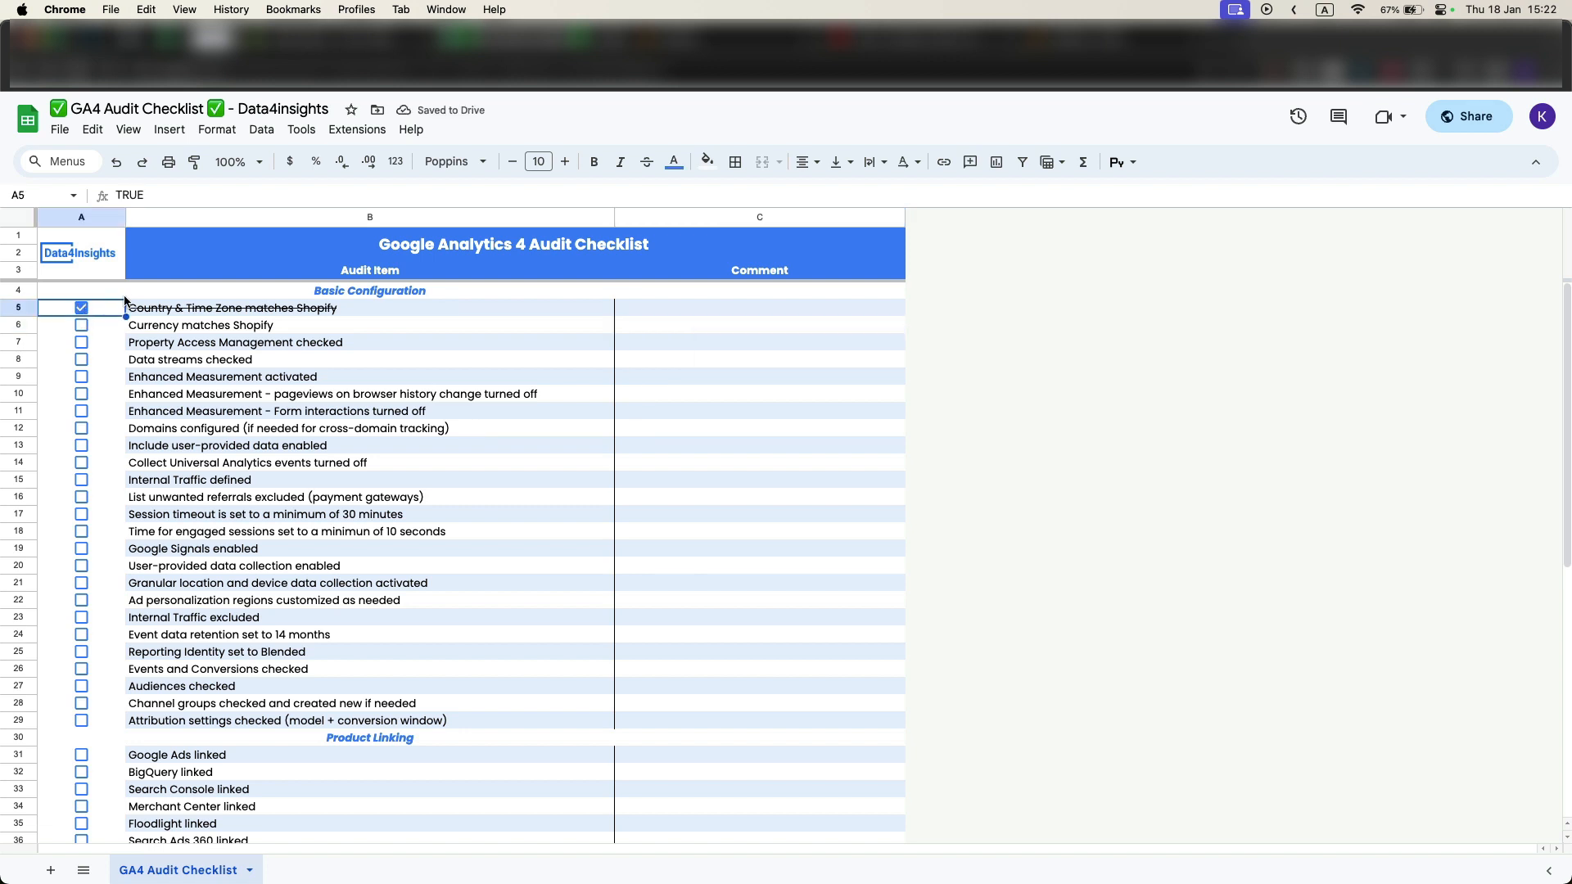
pyautogui.click(86, 326)
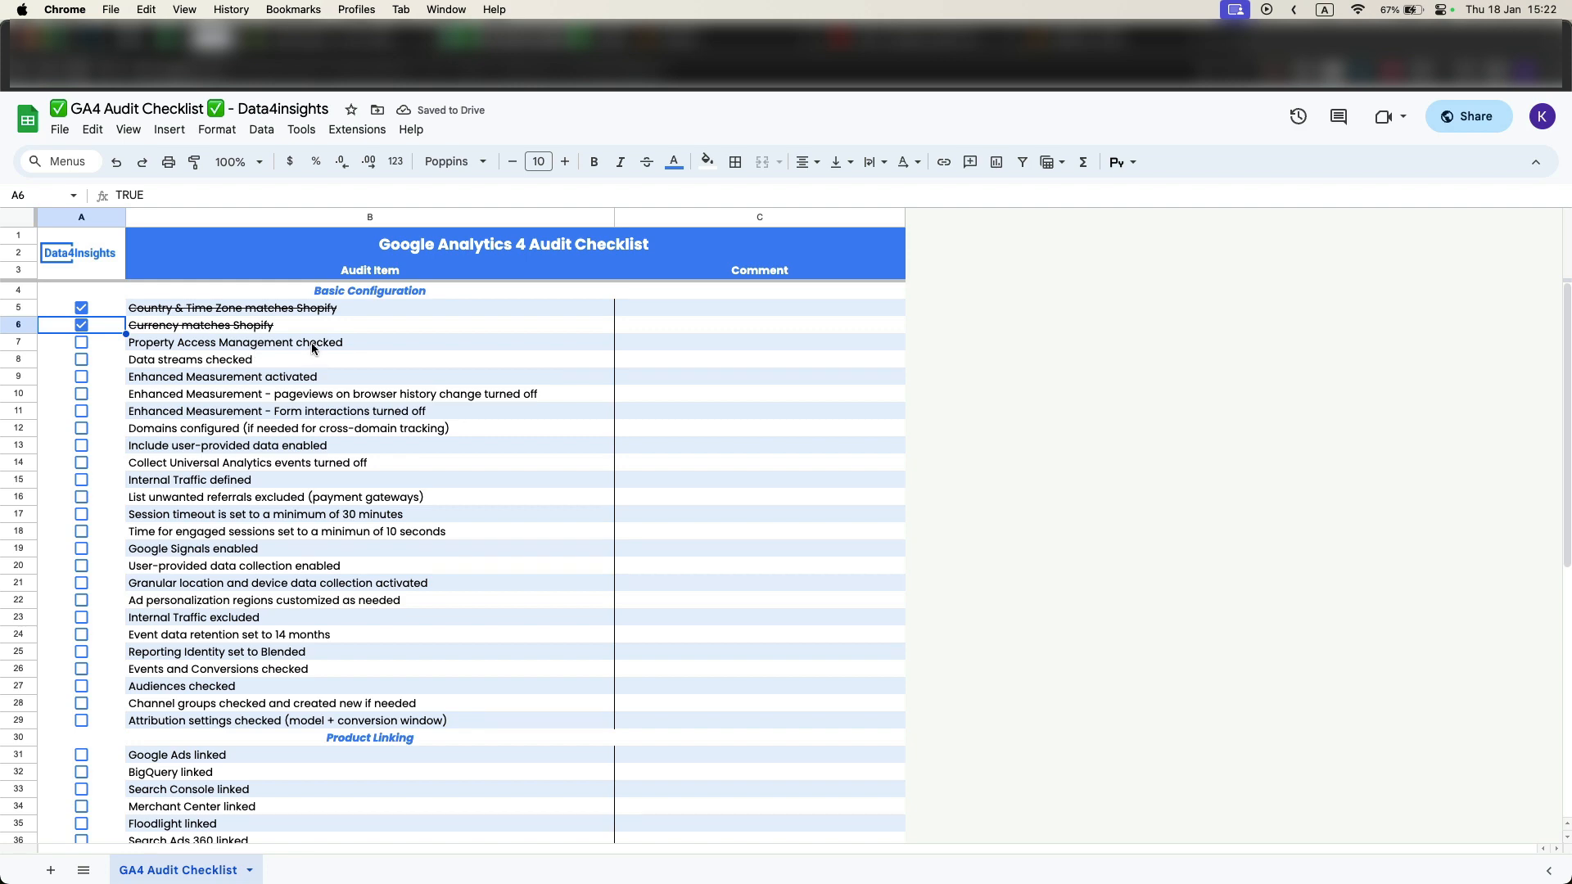
# Review the users and roles in the Google Analytics property's access management, and mark "Property Access Management checked" in the checklist.
pyautogui.click(688, 38)
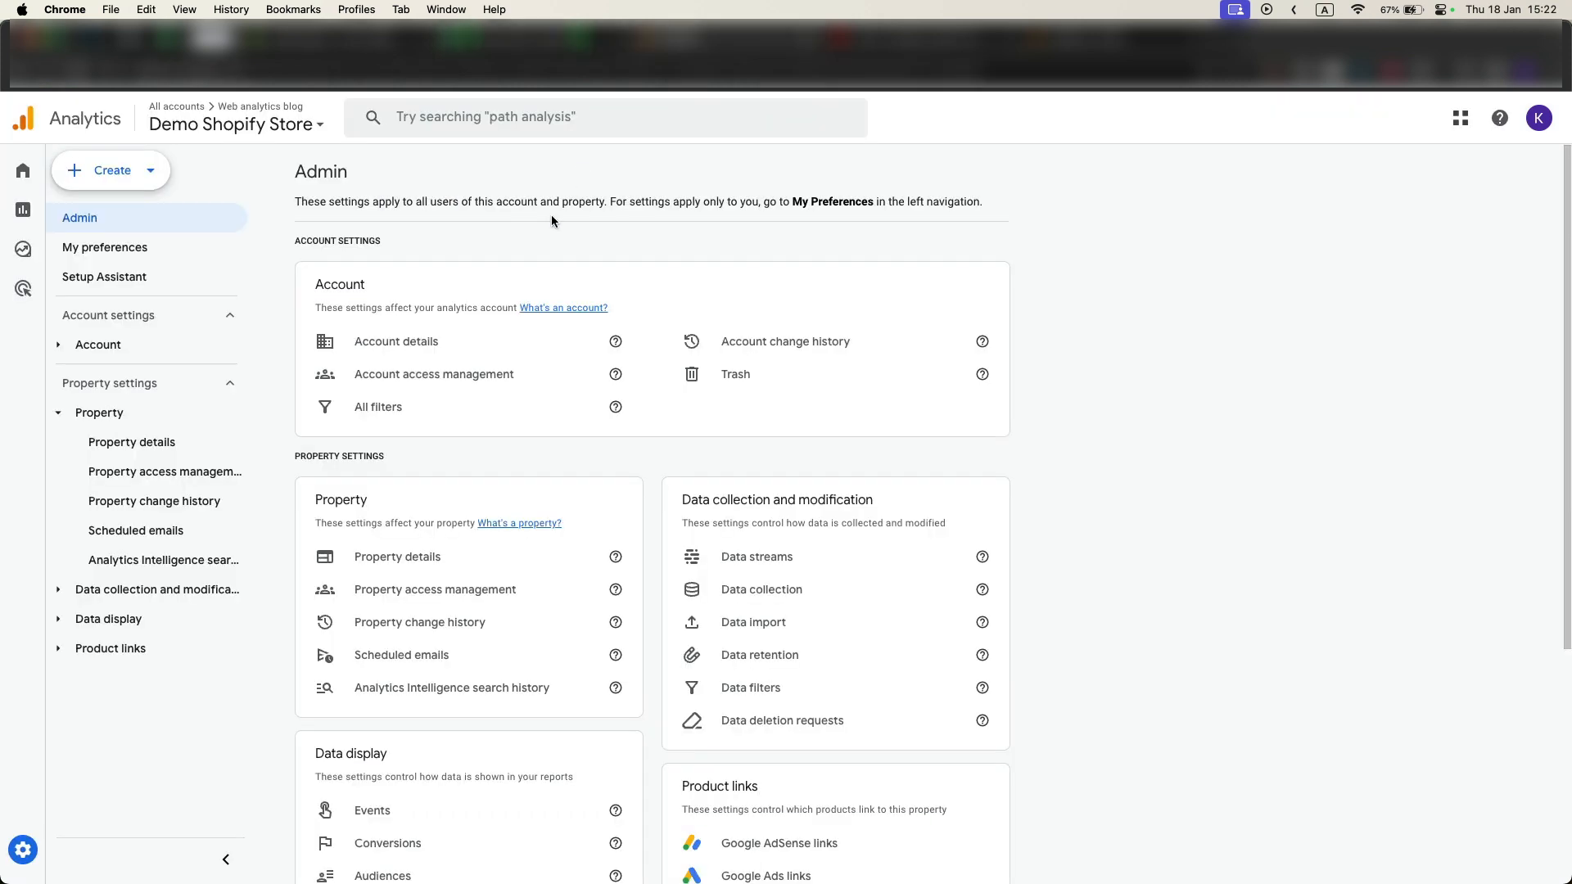
pyautogui.click(448, 590)
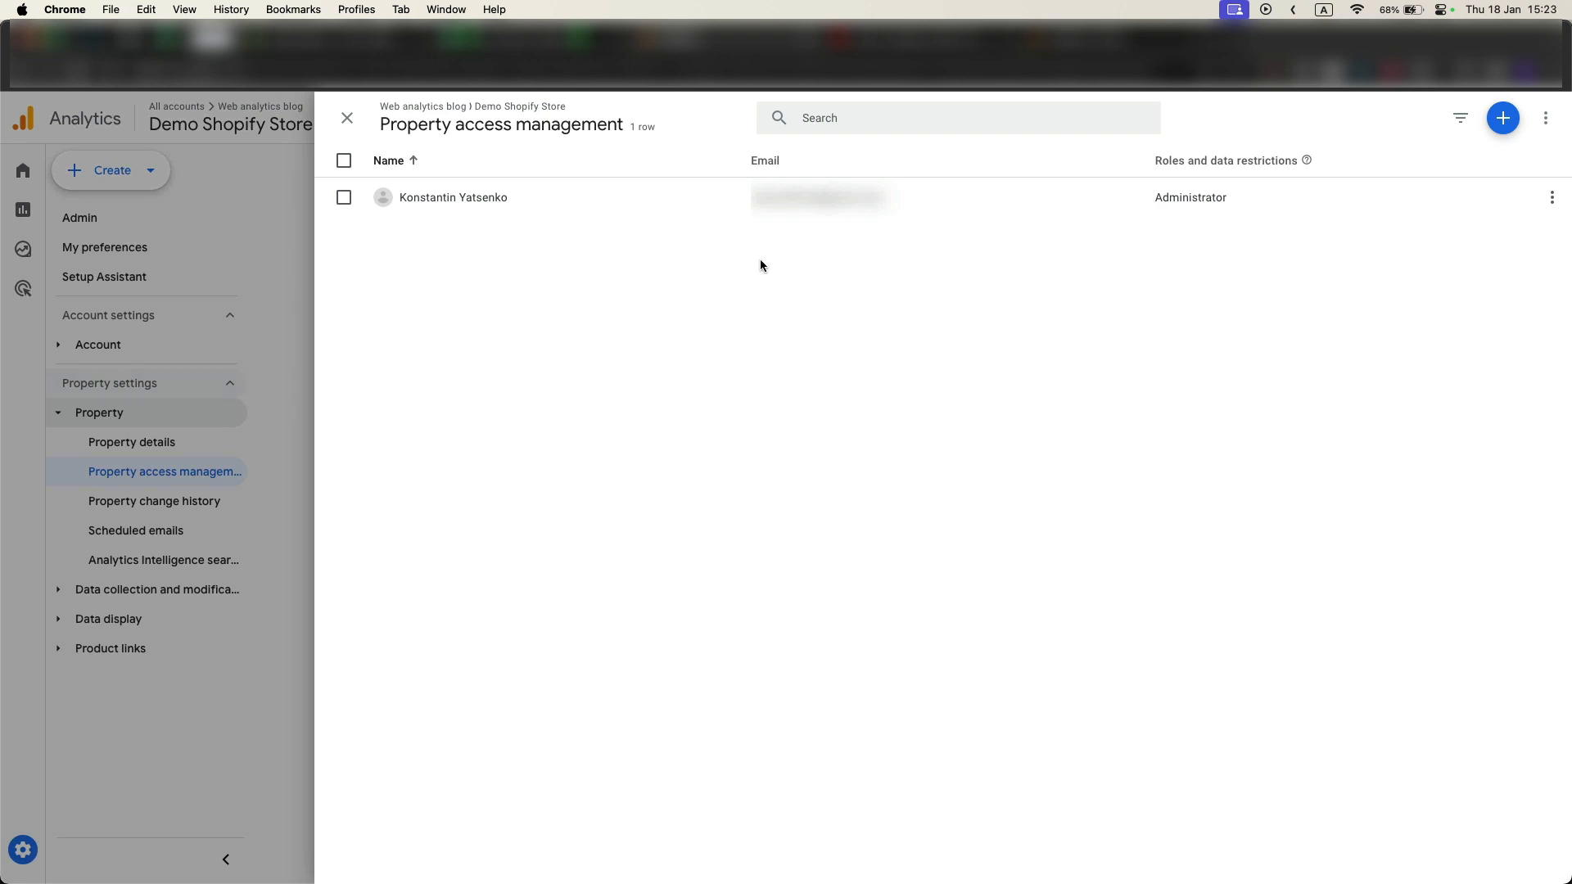
pyautogui.click(1554, 205)
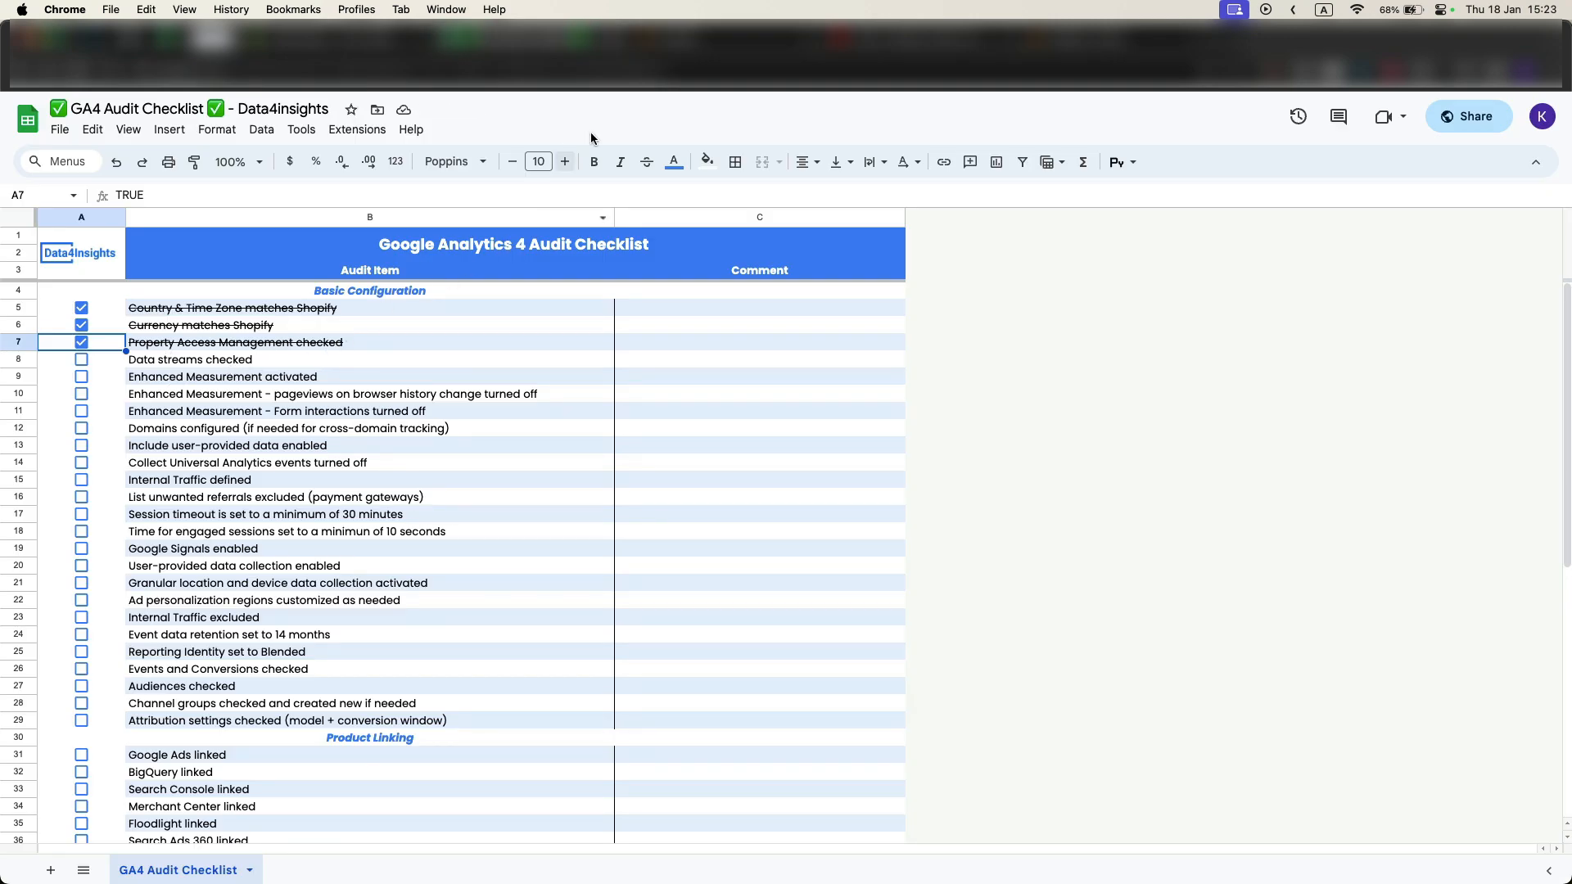
# Return to Google Analytics, leave property access management and open the details of the Demo web data stream.
pyautogui.click(725, 57)
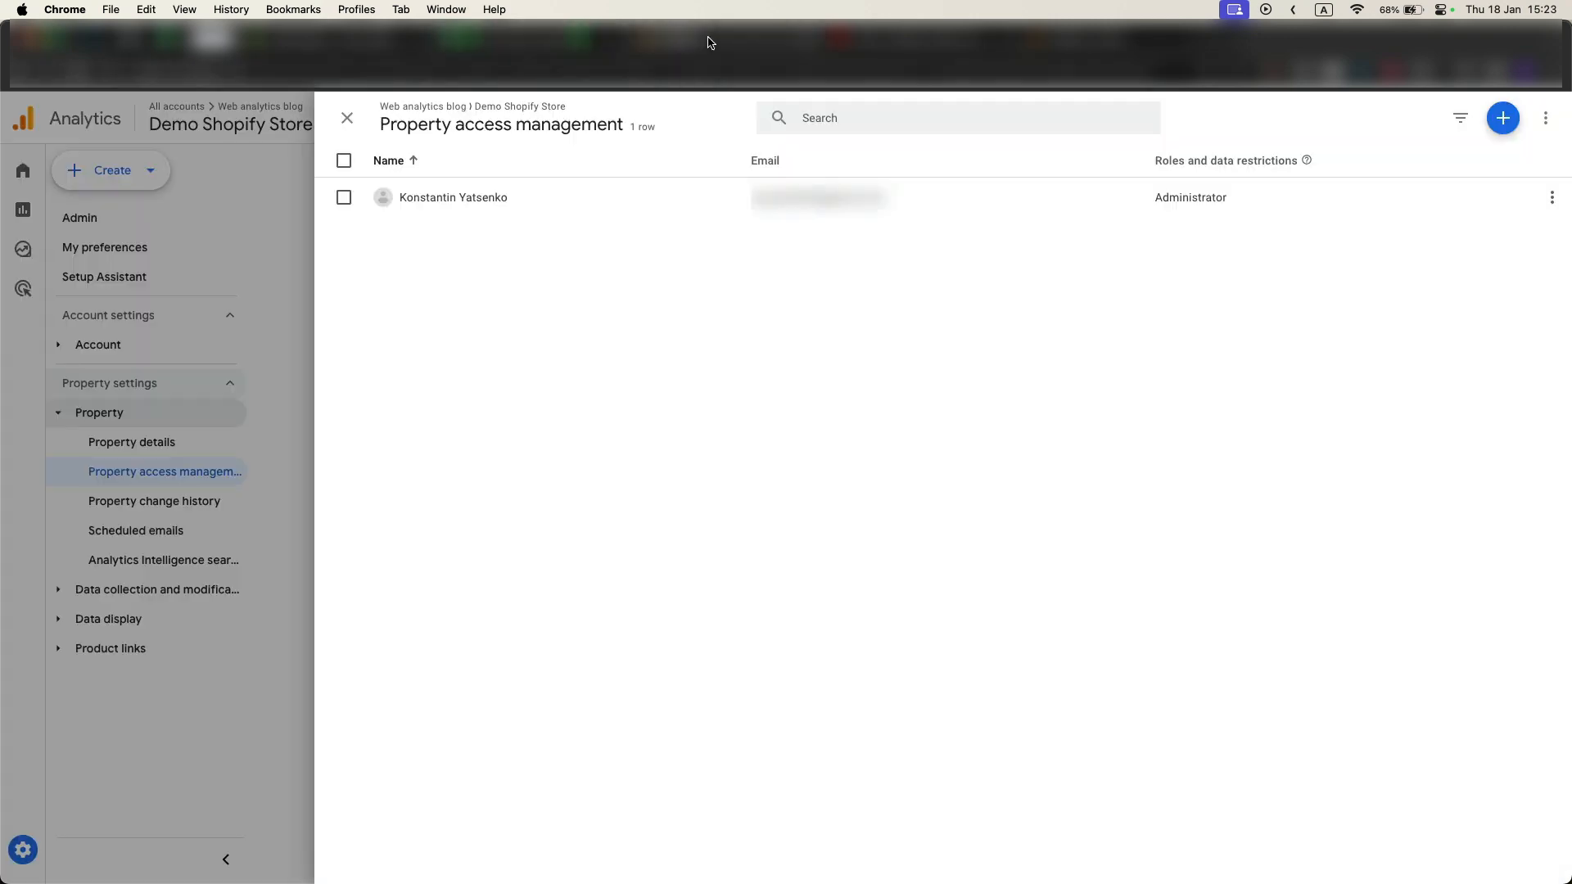
pyautogui.click(342, 116)
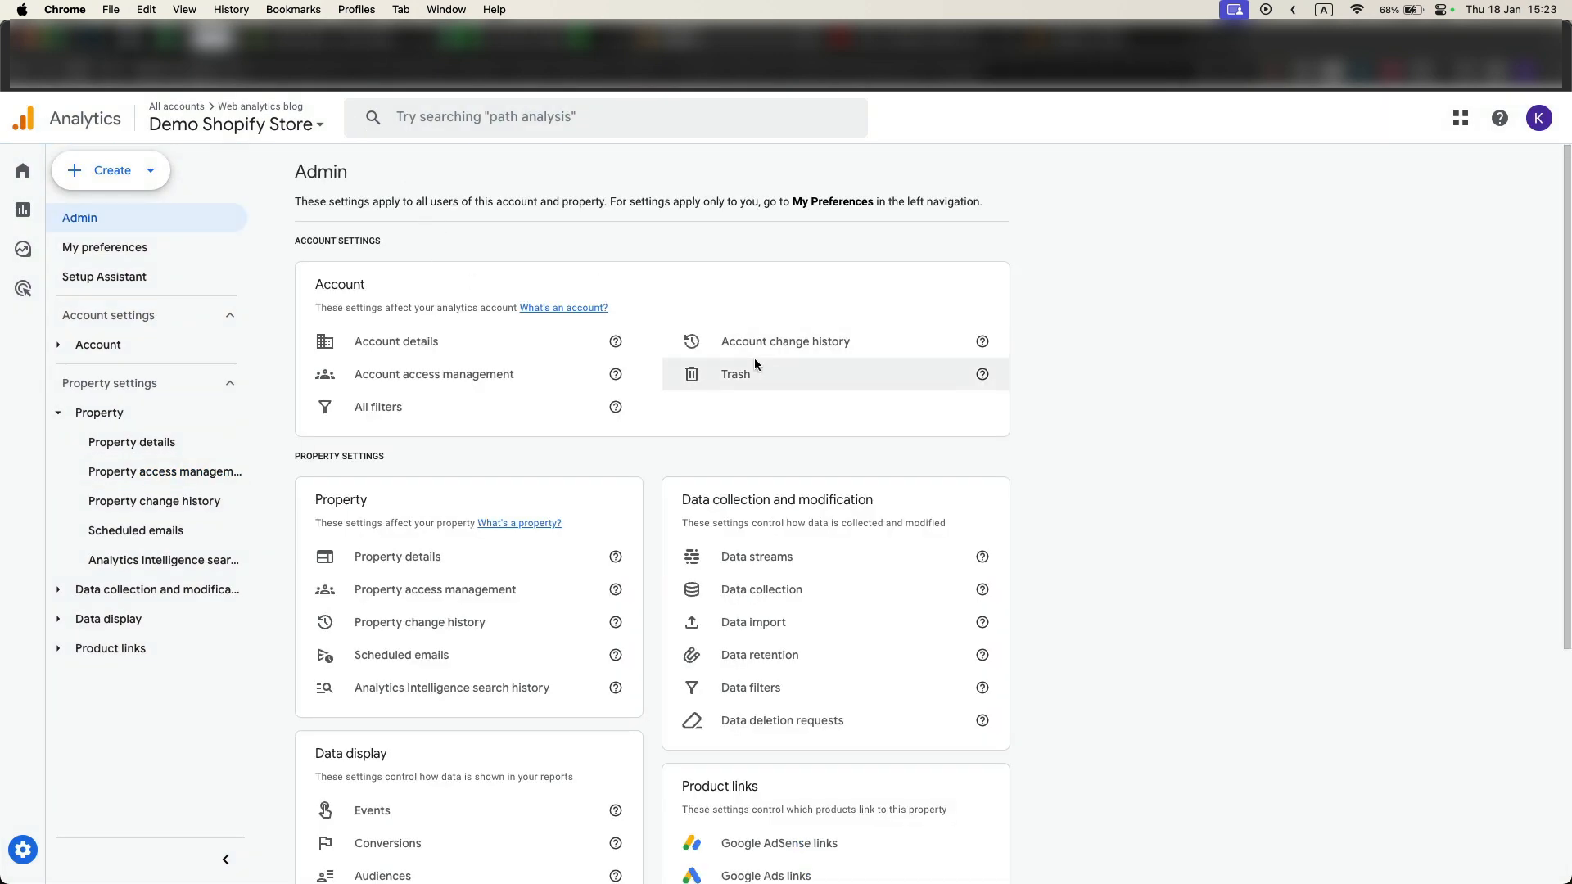
pyautogui.click(760, 560)
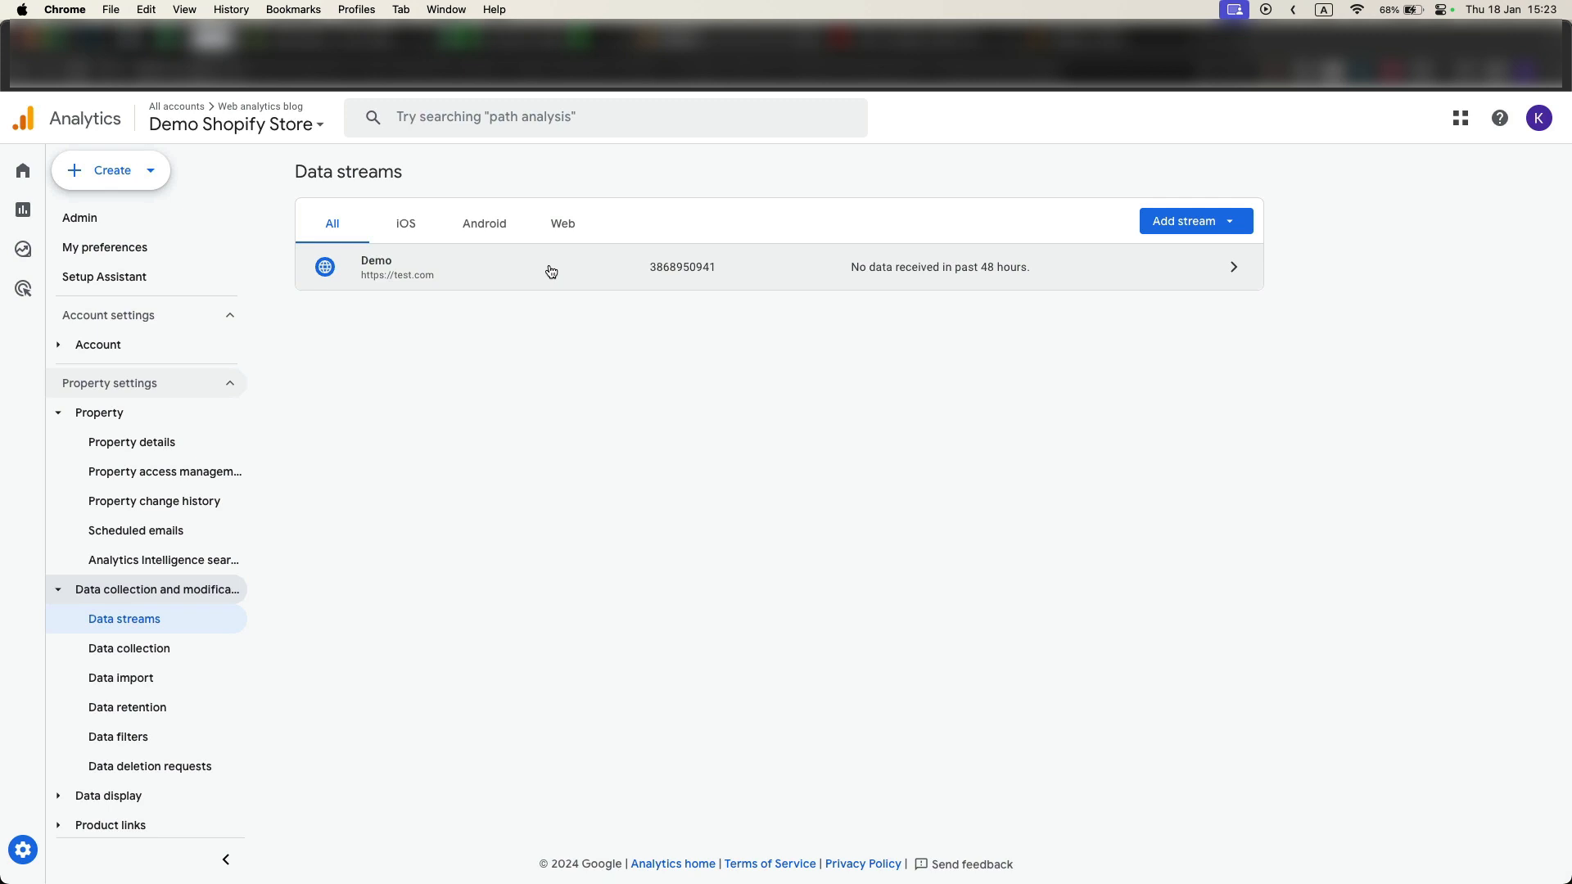
pyautogui.click(690, 270)
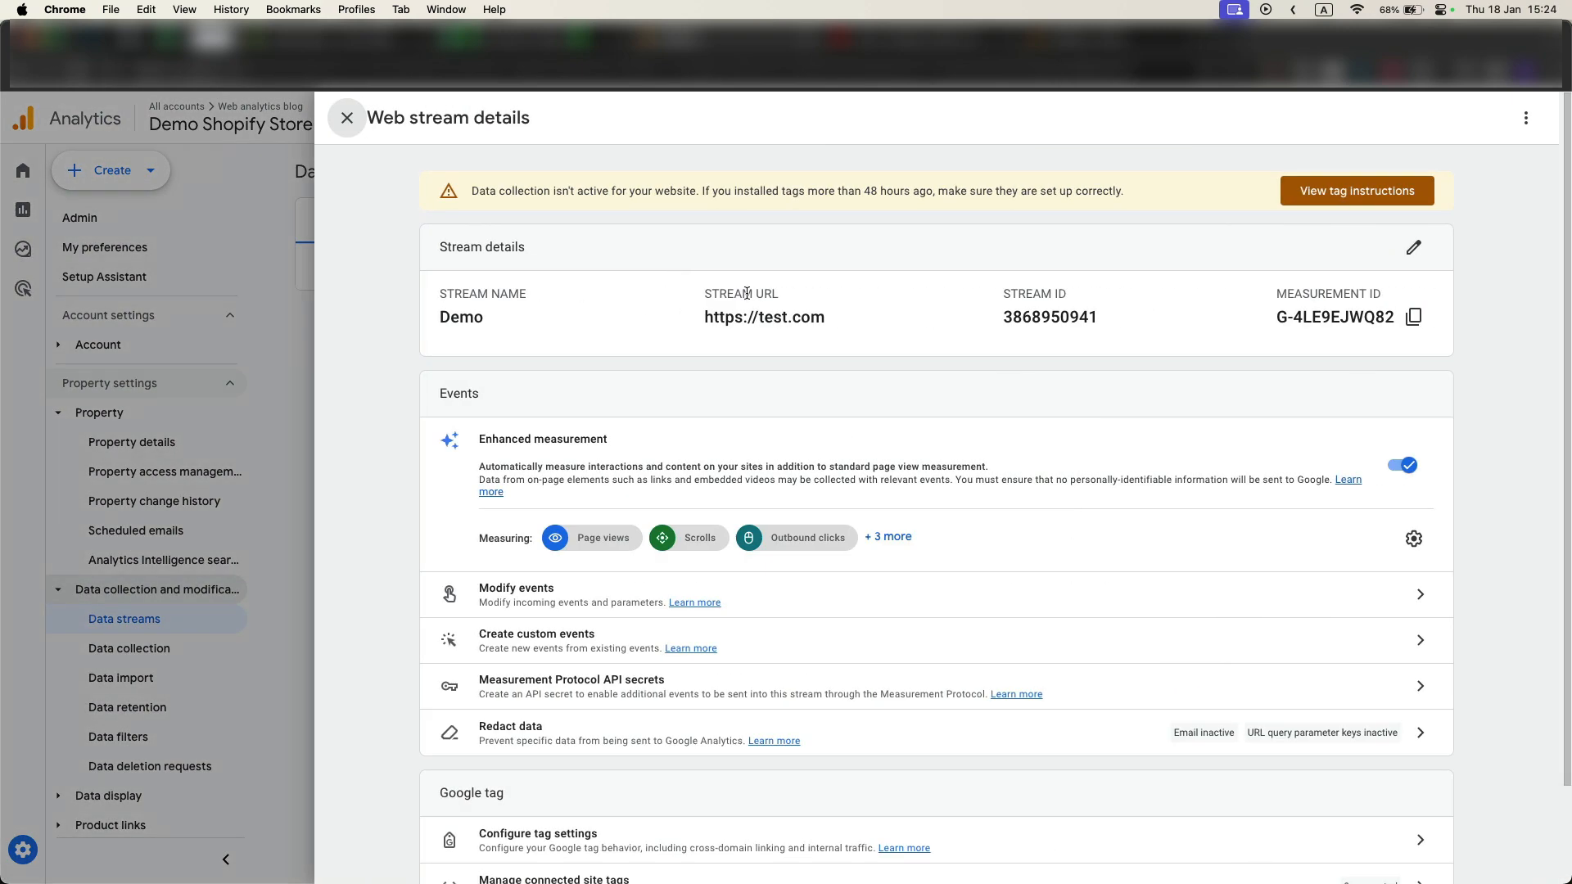
# Rename the web data stream to "Demo store" and update the stream.
pyautogui.click(1414, 249)
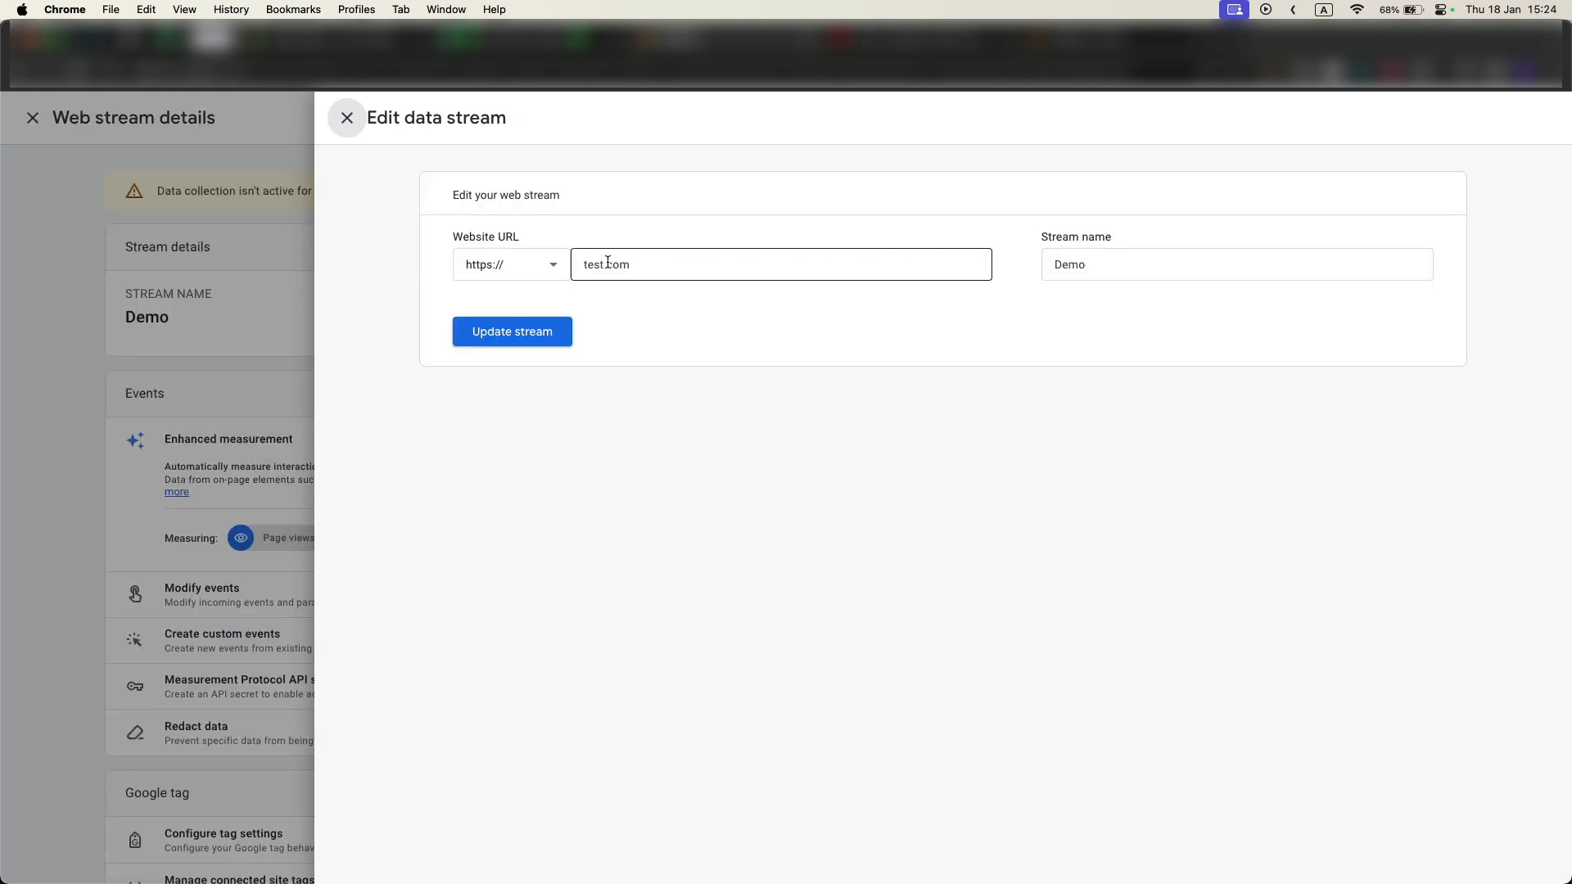
pyautogui.click(1143, 269)
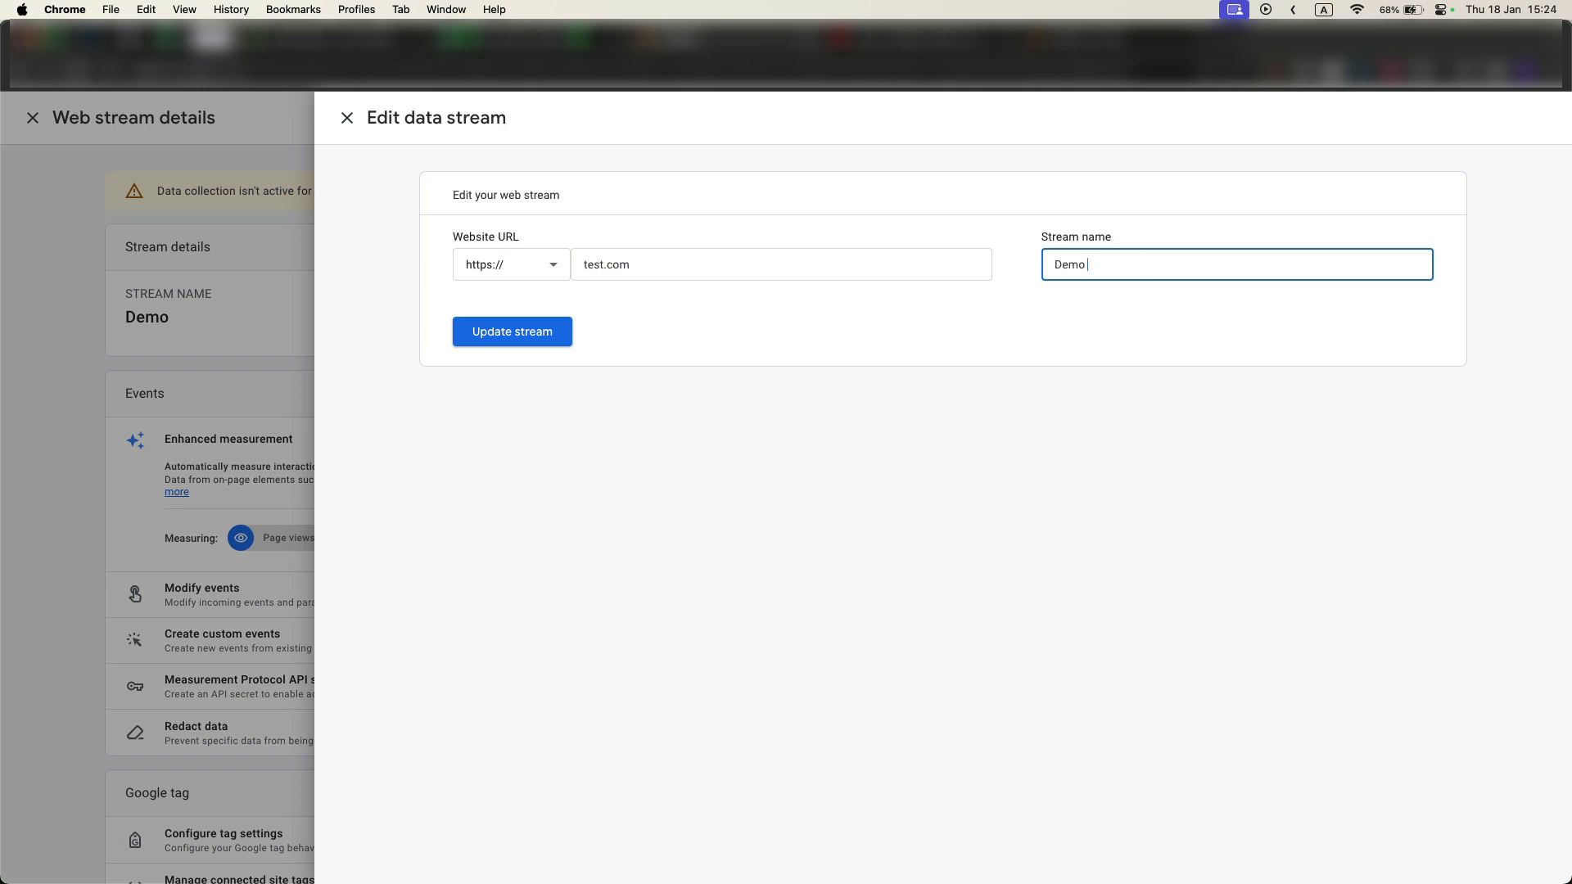
pyautogui.write('store')
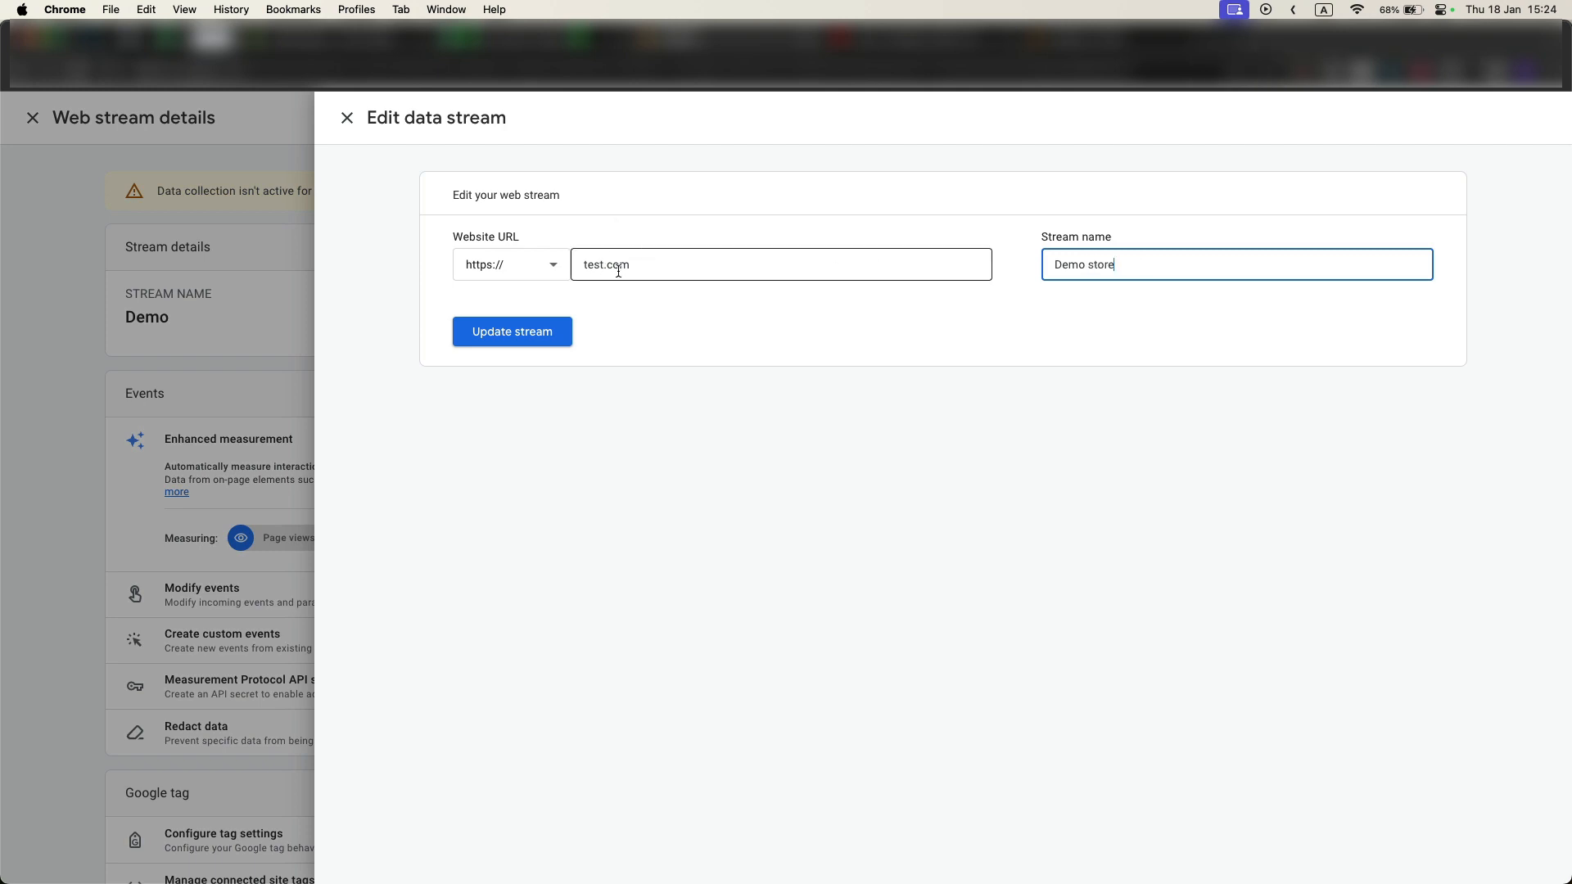
pyautogui.click(544, 333)
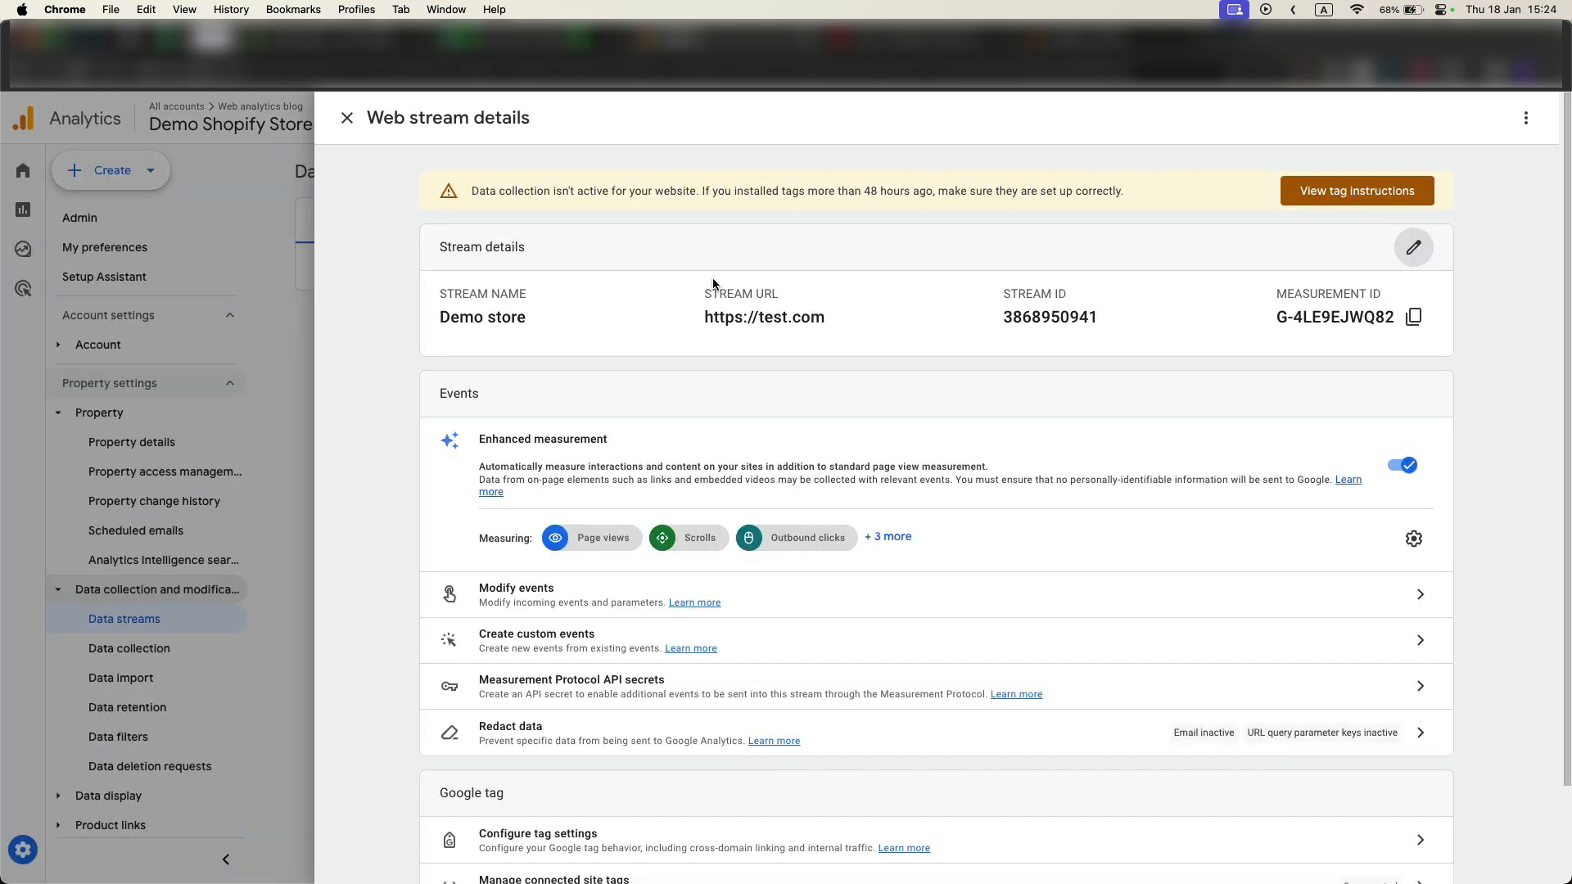
# In the audit checklist, mark "Data streams checked" and "Enhanced Measurement activated" as done.
pyautogui.click(520, 43)
pyautogui.click(81, 360)
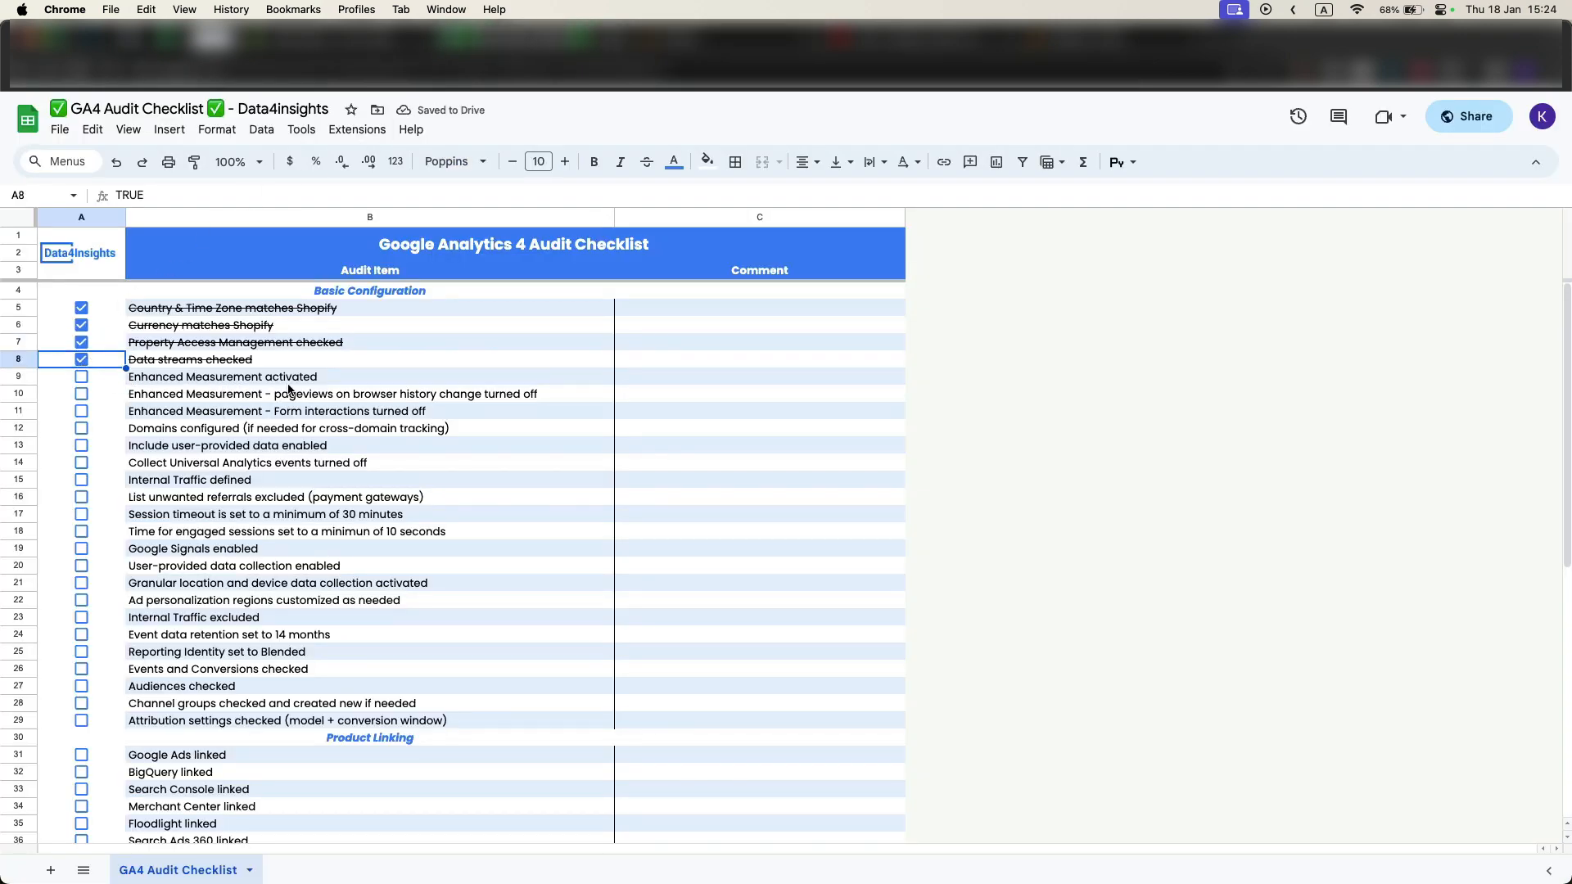
pyautogui.click(694, 41)
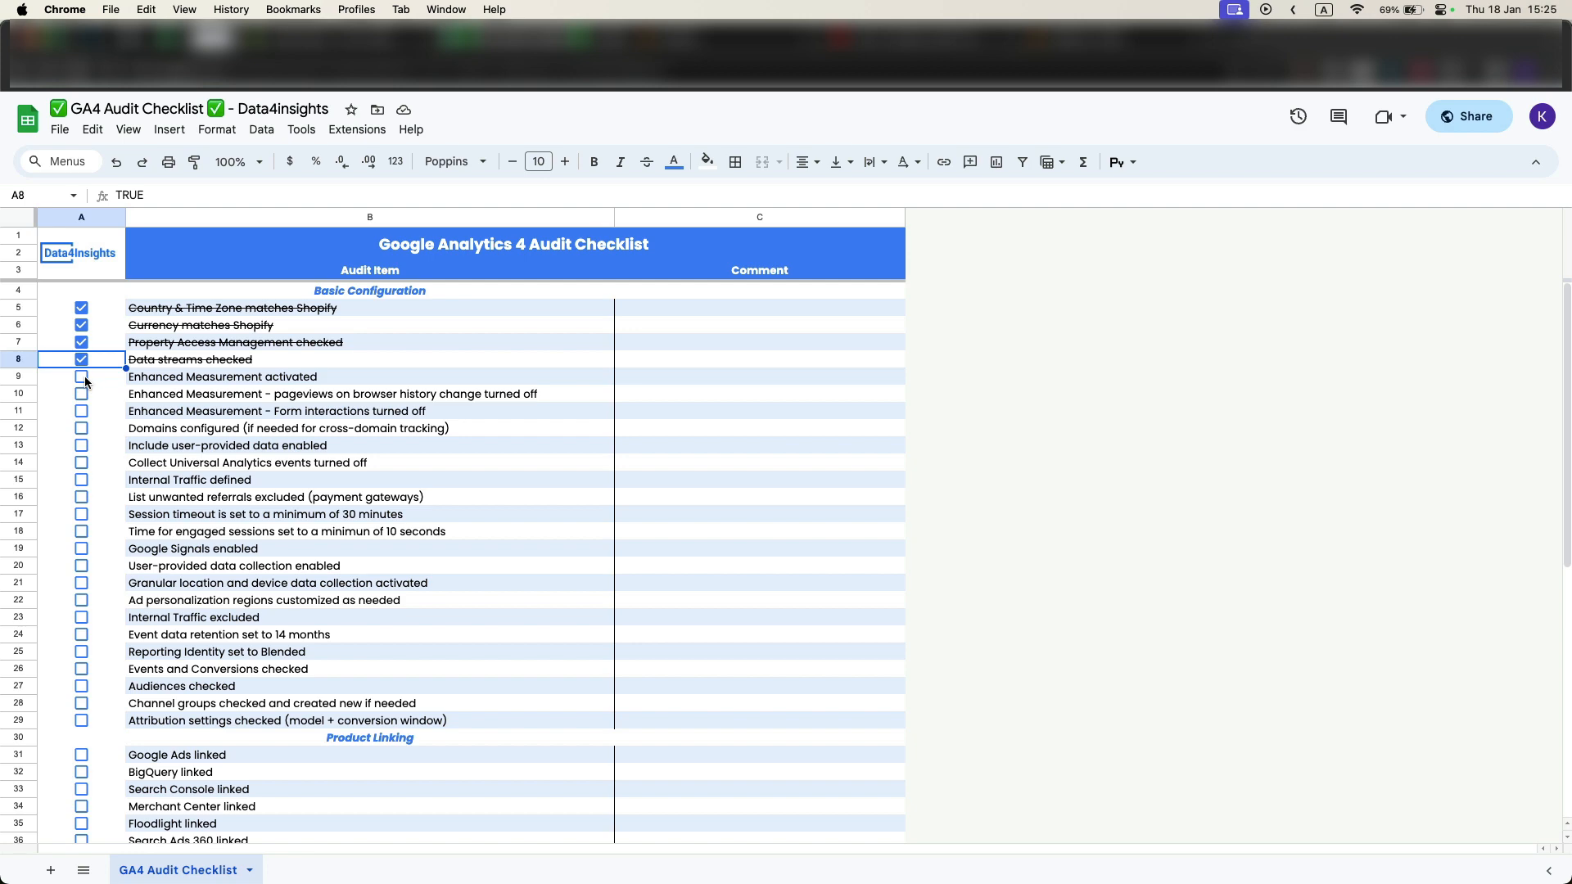
pyautogui.click(82, 377)
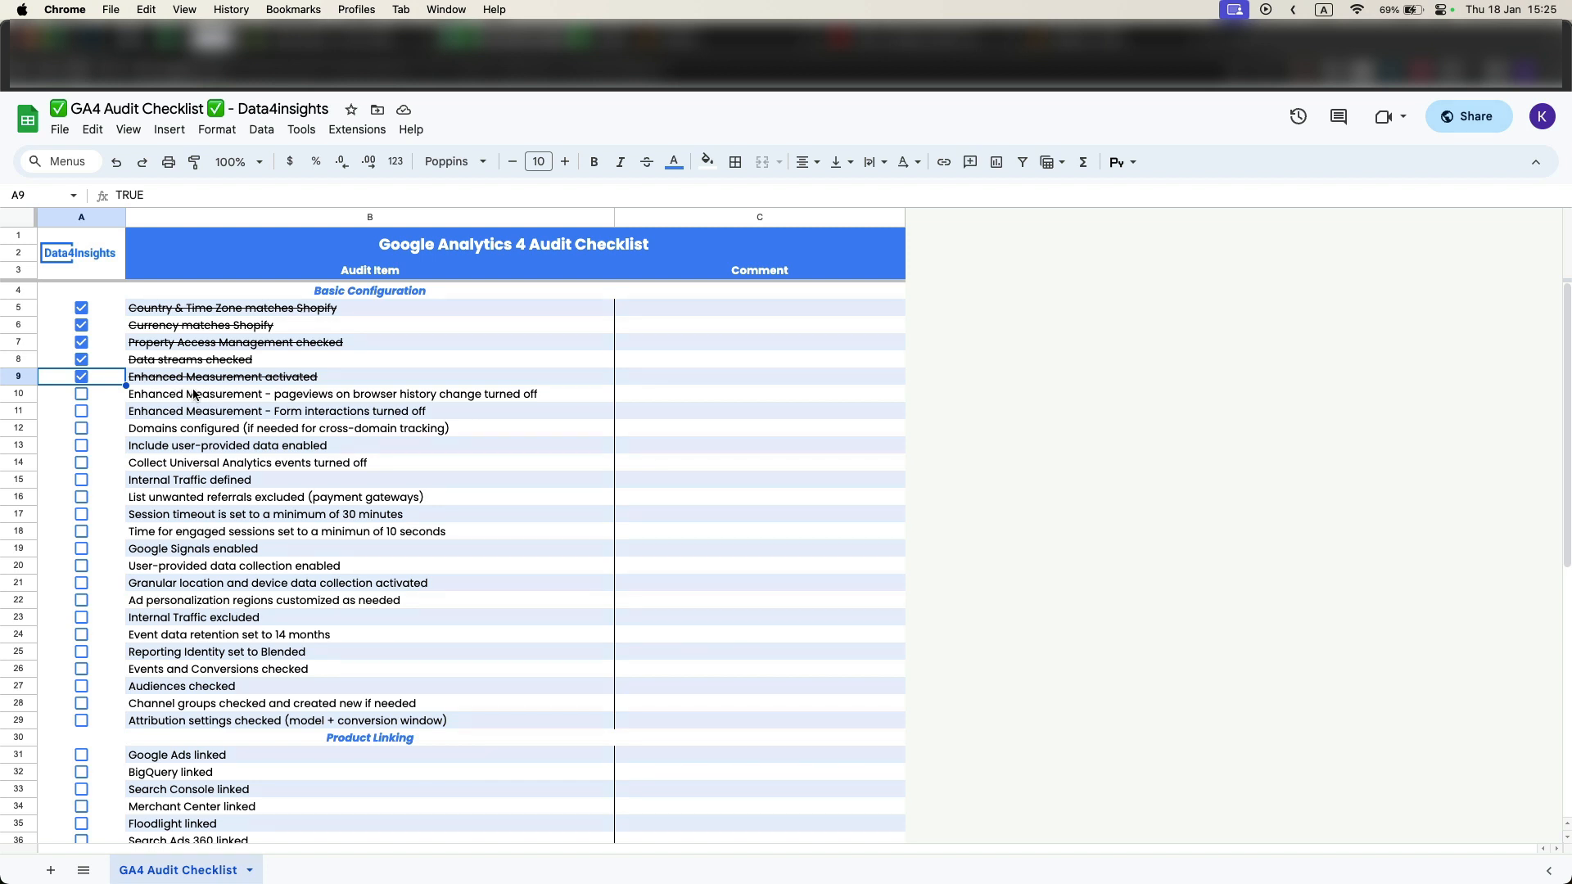
# In the web stream's enhanced measurement, turn off page changes based on browser history events and save.
pyautogui.click(194, 395)
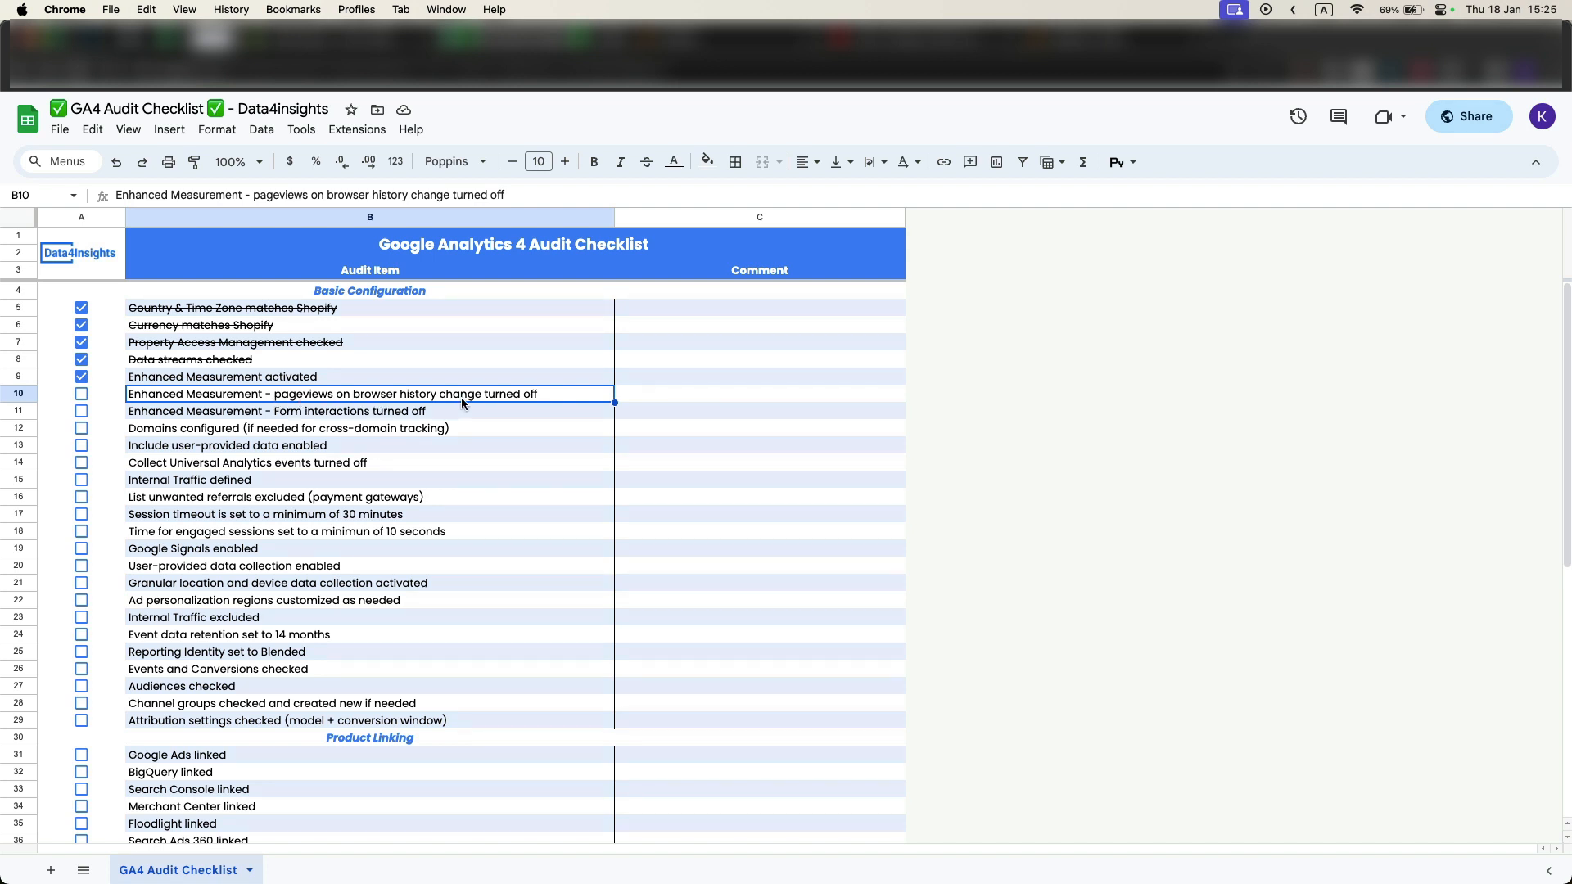
pyautogui.click(274, 418)
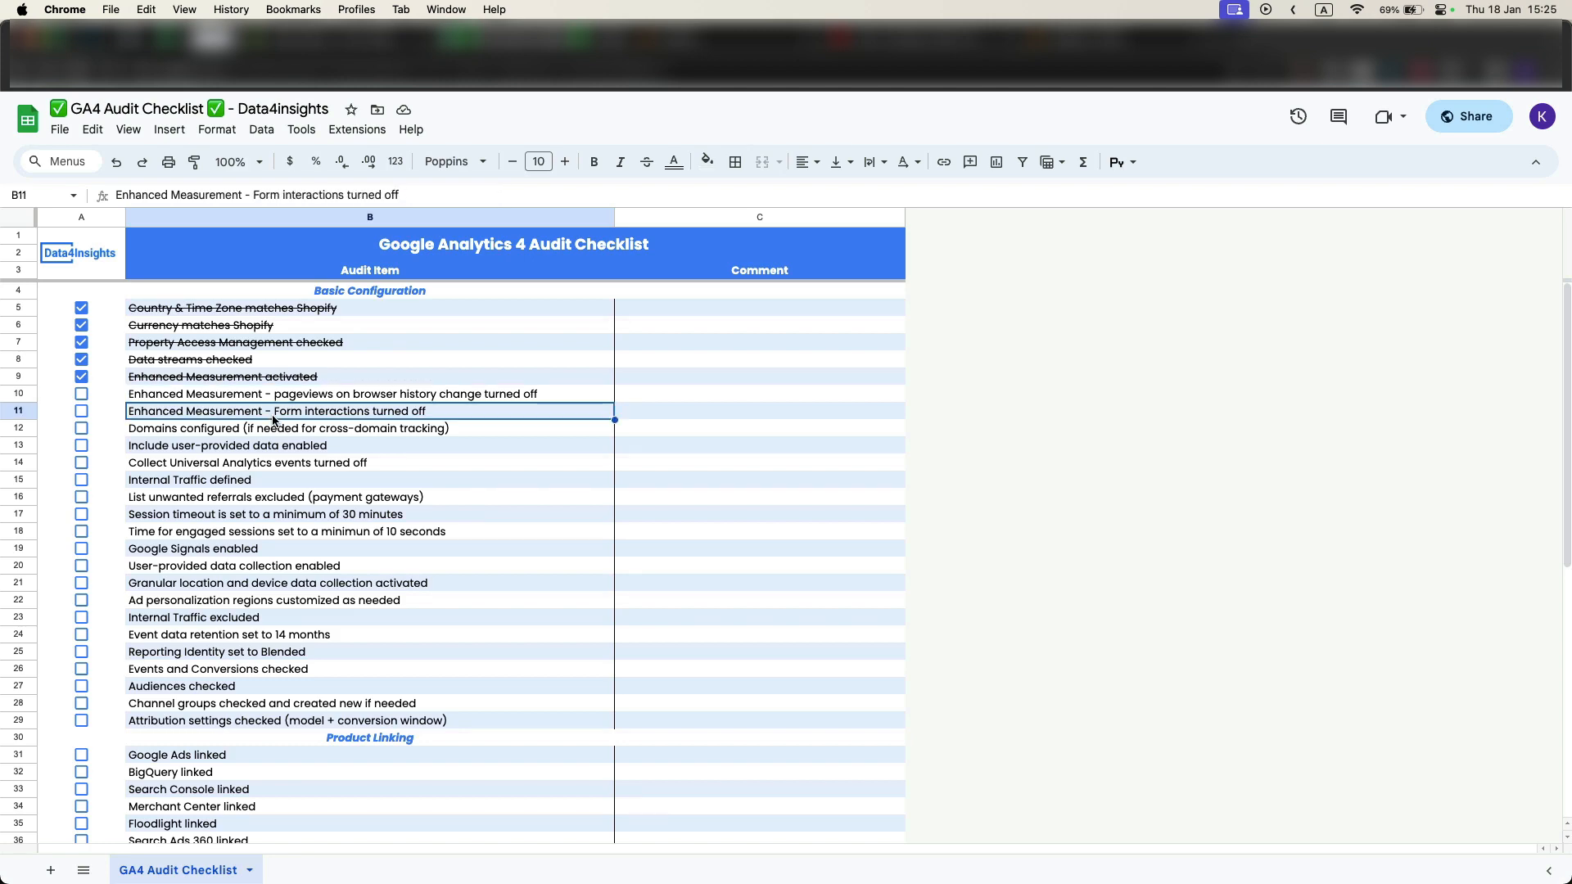
pyautogui.click(708, 42)
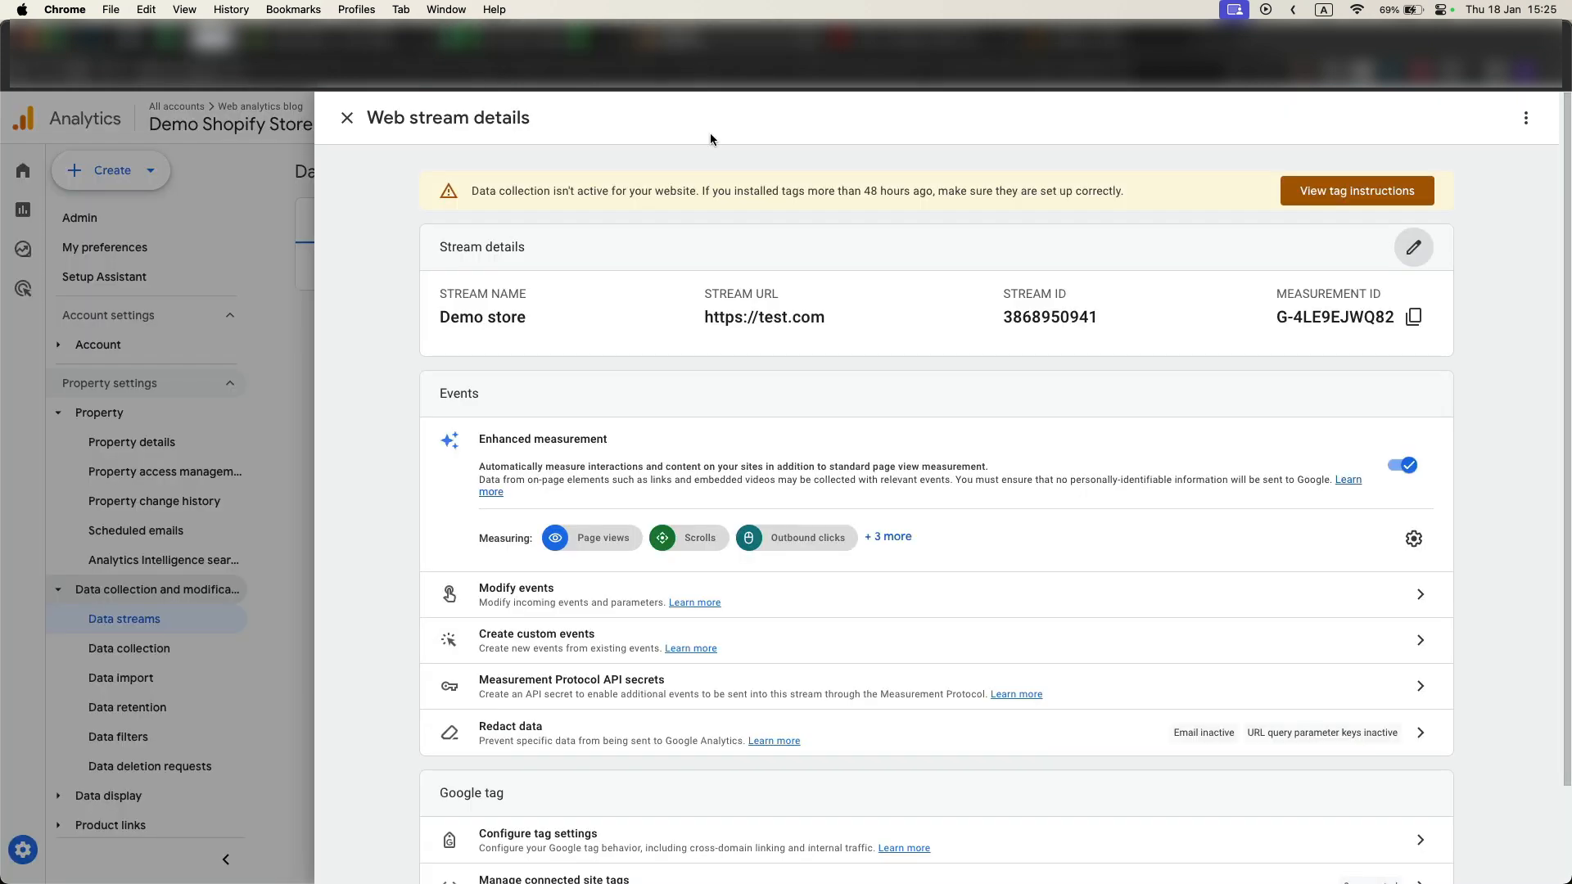
pyautogui.click(1416, 541)
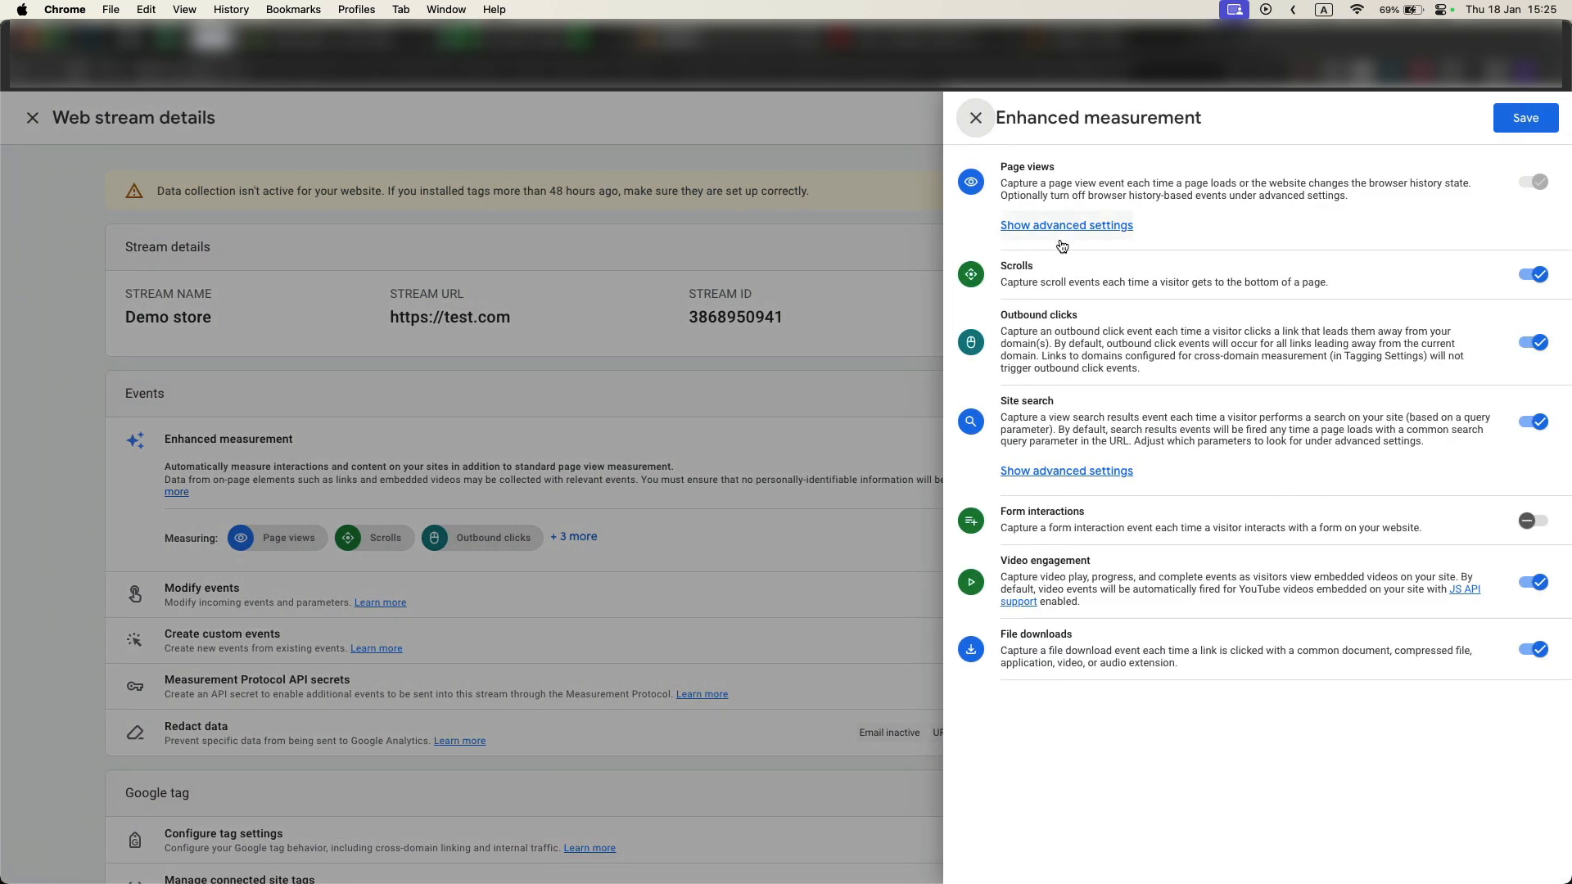
pyautogui.click(1064, 230)
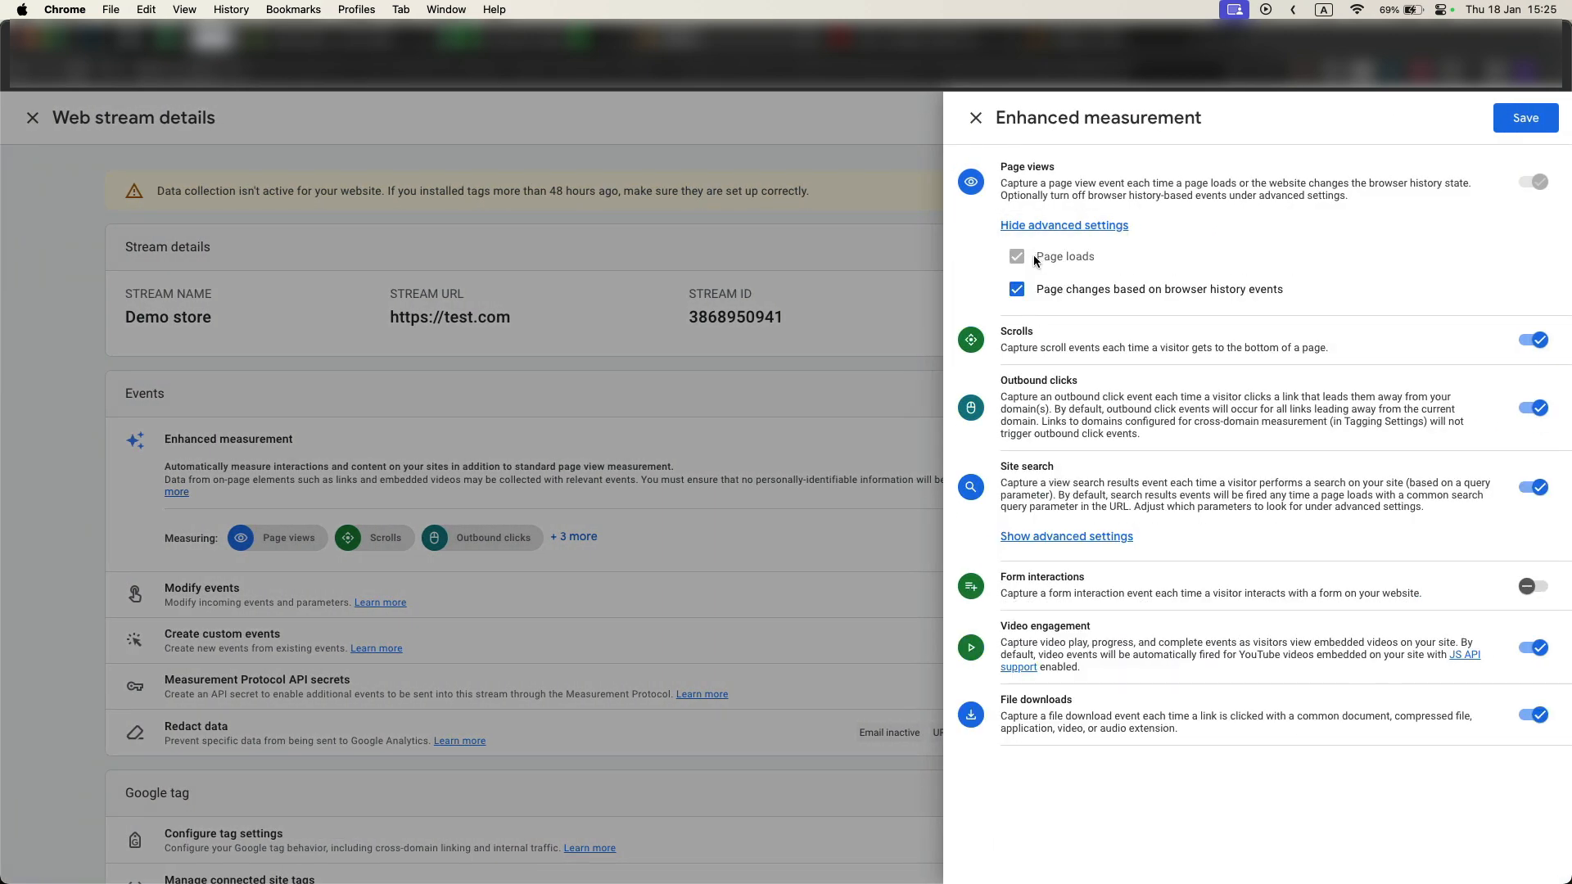
pyautogui.click(1016, 290)
pyautogui.click(1533, 122)
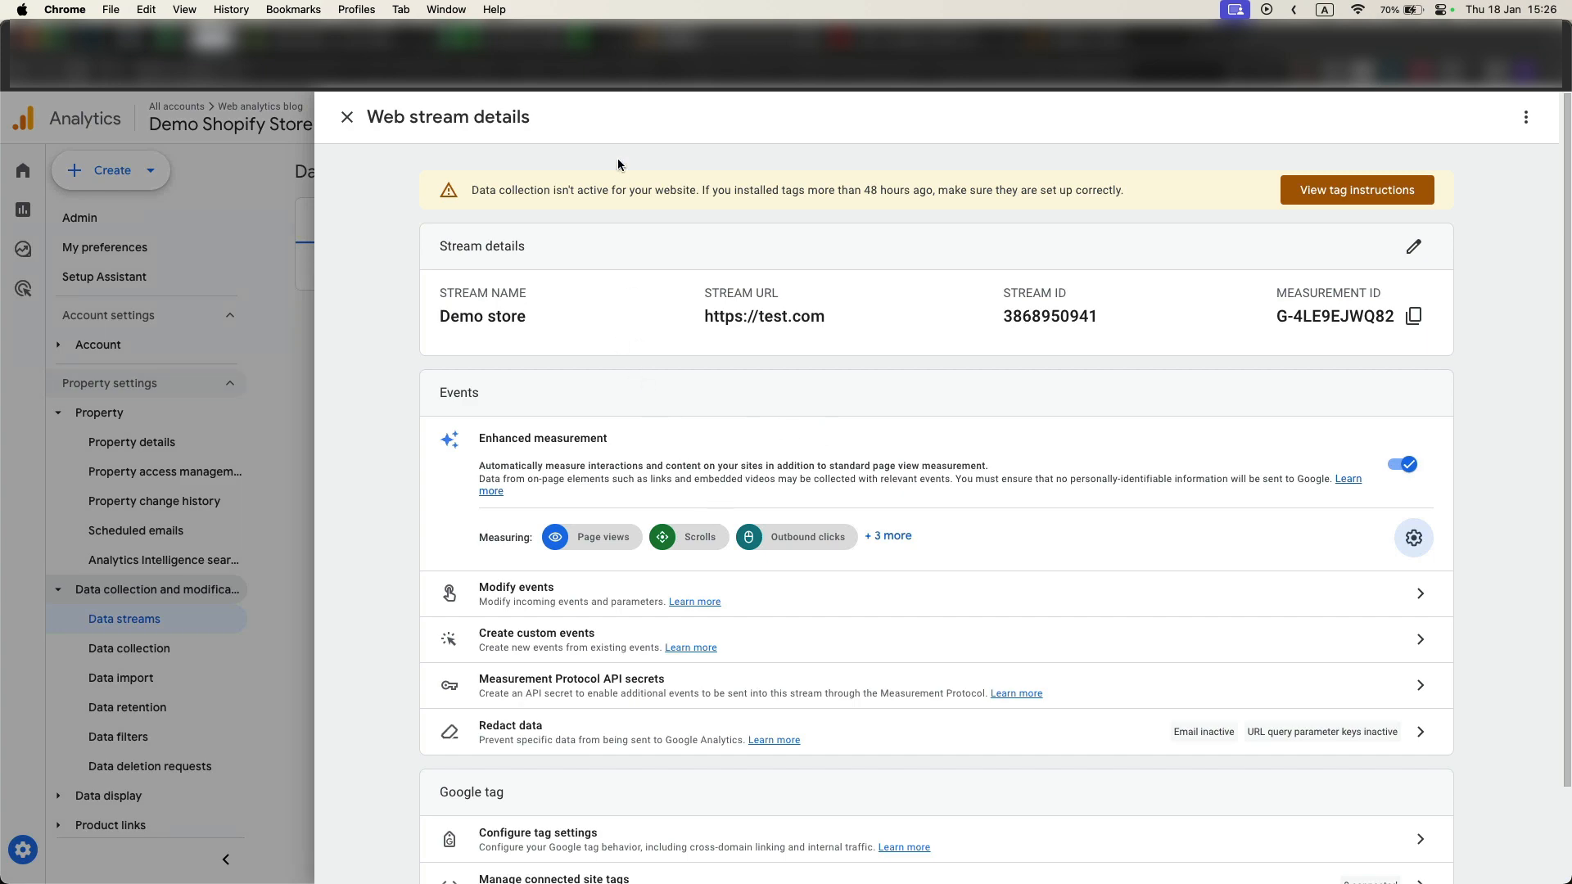
# In the audit checklist, mark the Enhanced Measurement items for pageviews on browser history change and Form interactions turned off as done.
pyautogui.click(543, 45)
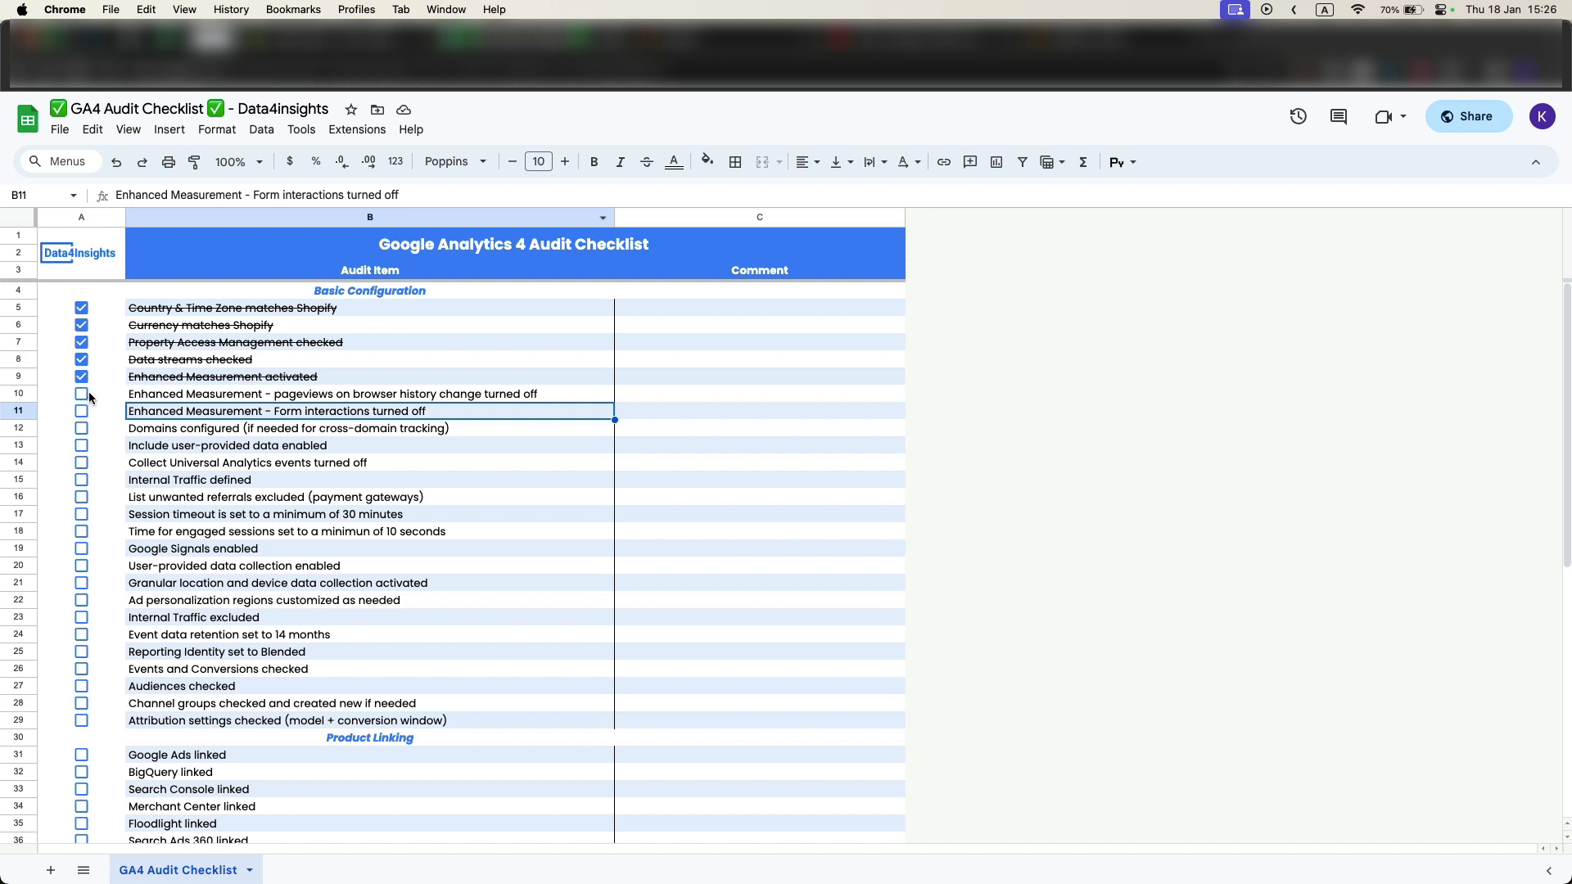
pyautogui.click(82, 393)
pyautogui.click(82, 411)
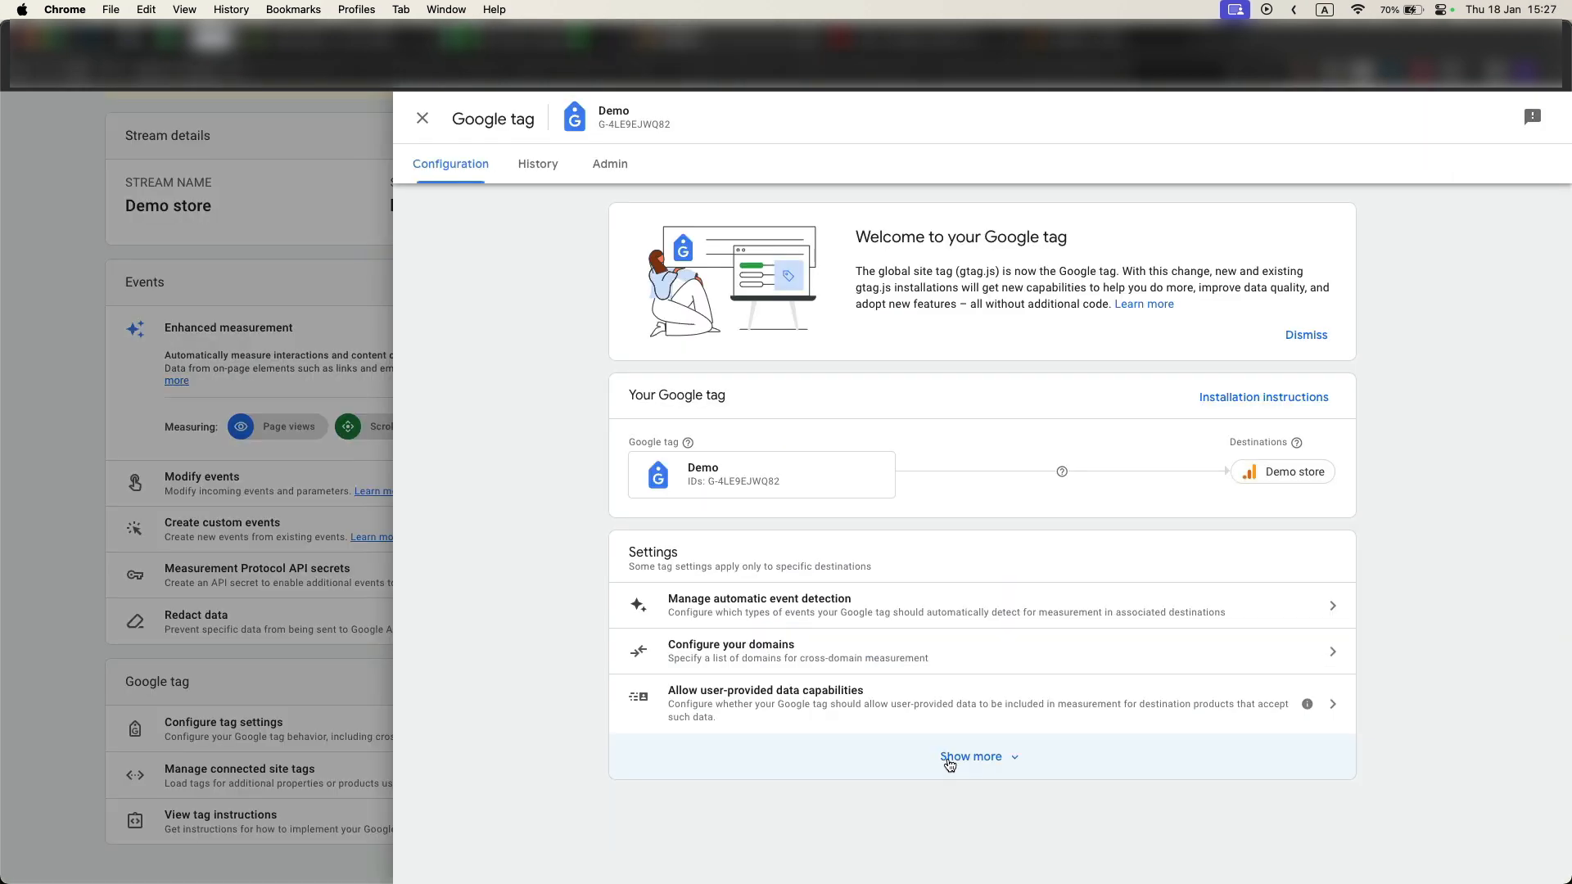
# Add cross-domain linking conditions of type Contains to the Google tag, the first for demostore.com, and mark "Domains configured" in the checklist.
pyautogui.click(942, 758)
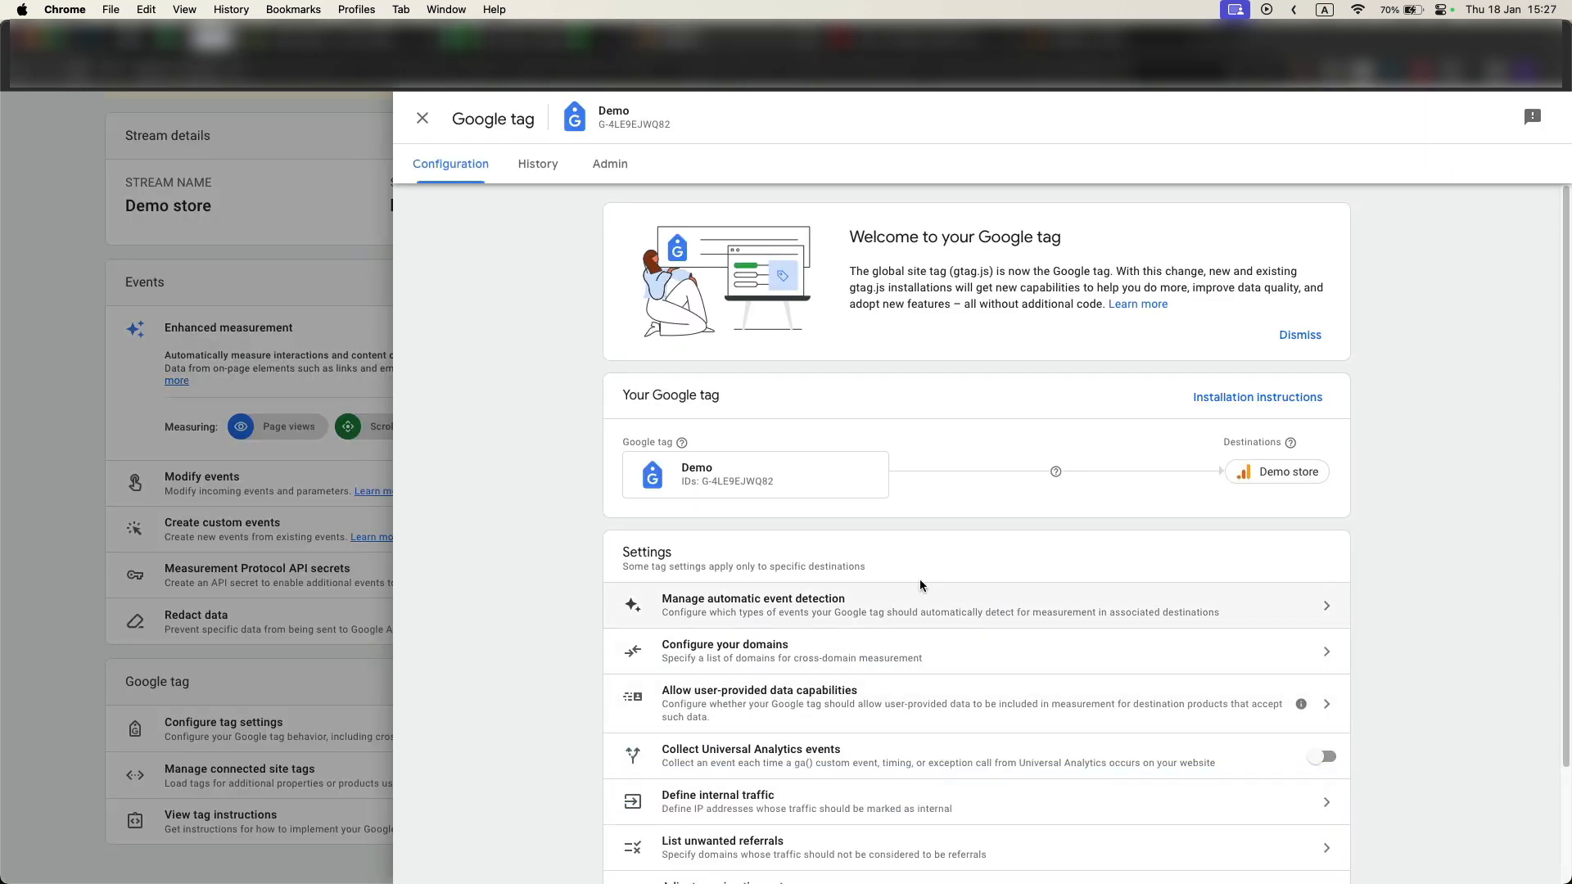
pyautogui.click(717, 657)
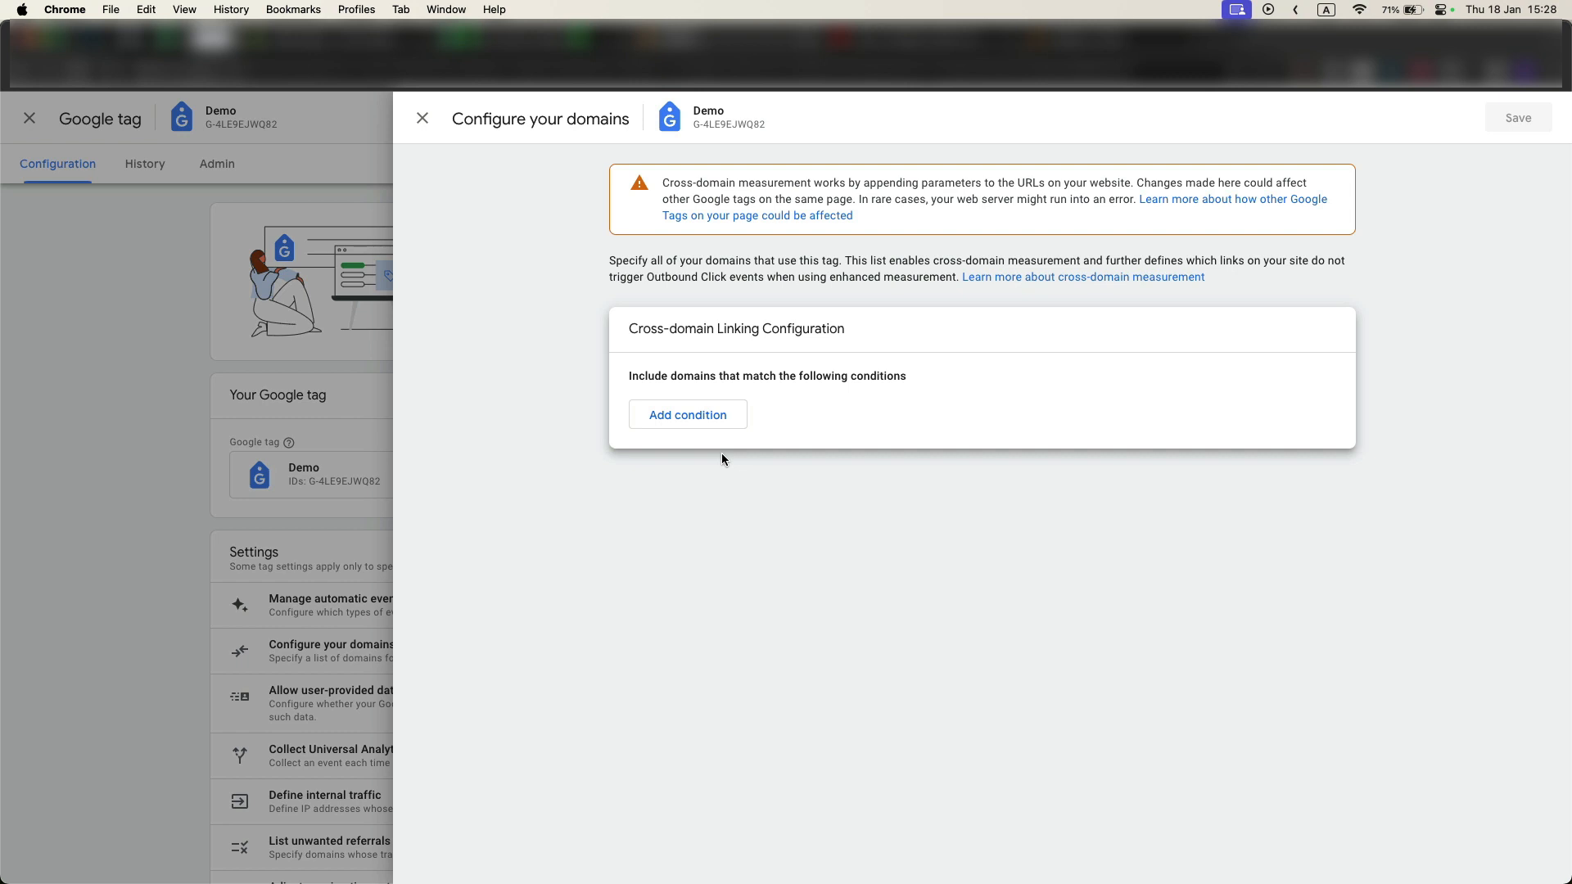
pyautogui.click(709, 415)
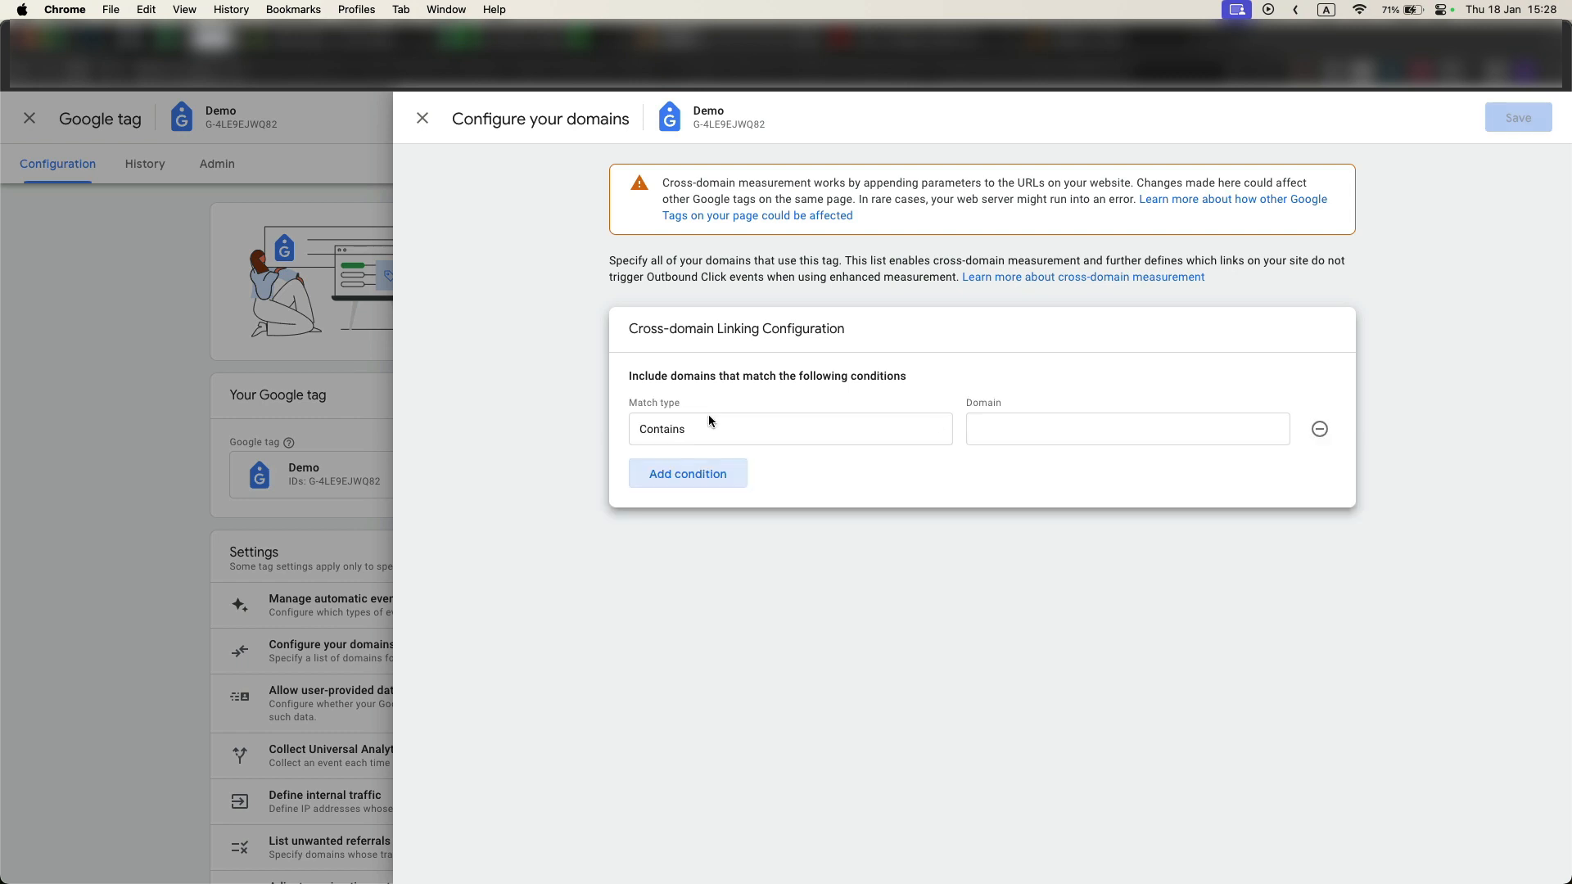
pyautogui.click(1005, 430)
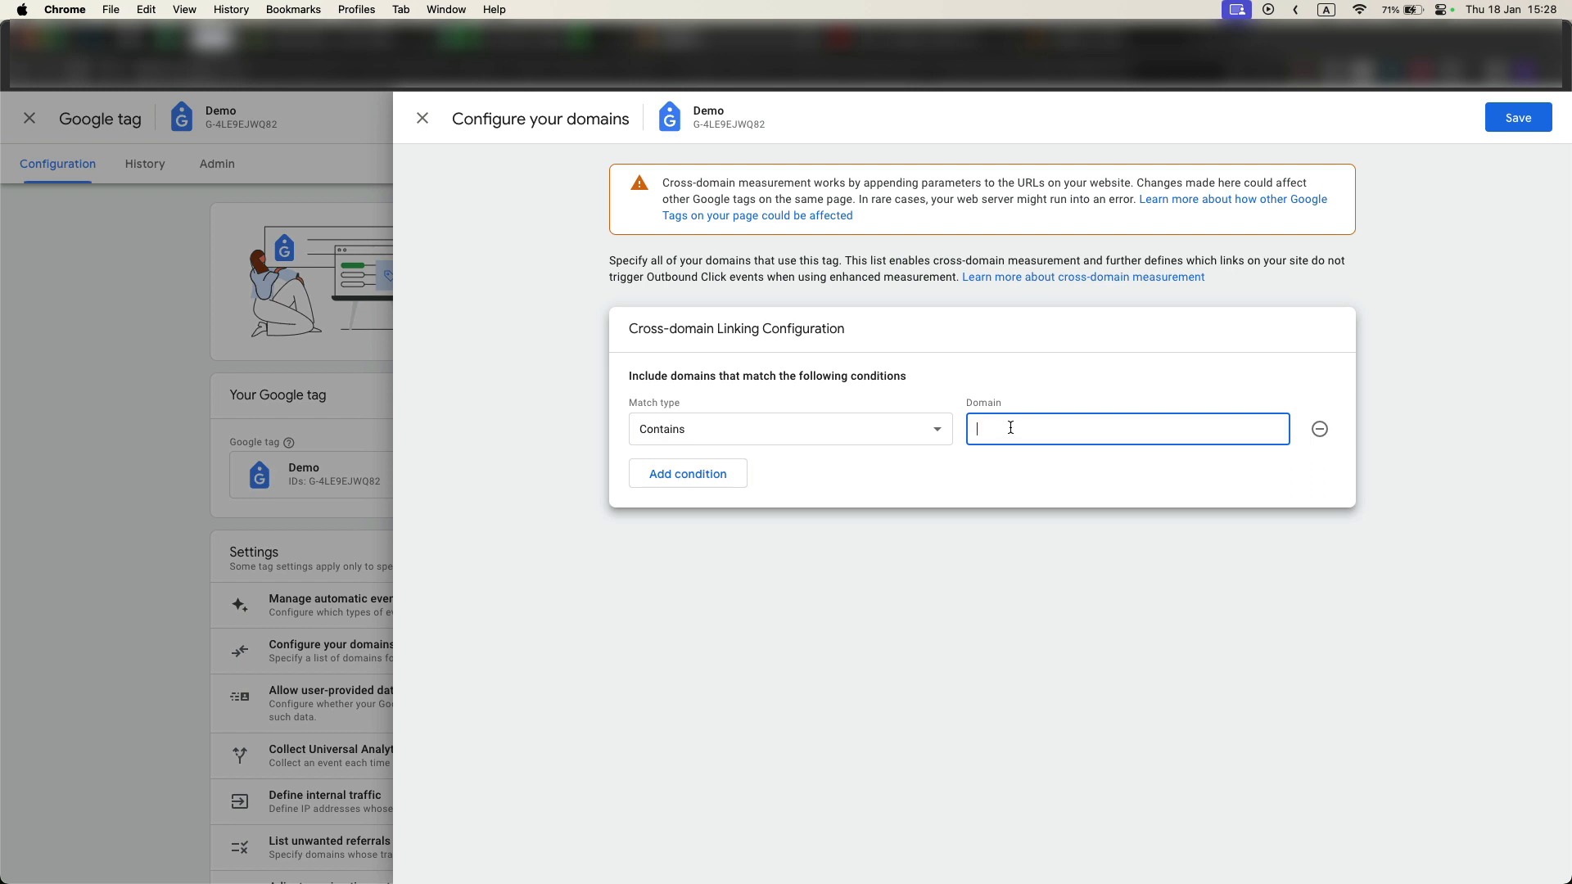
pyautogui.write('demostore.com')
pyautogui.click(719, 474)
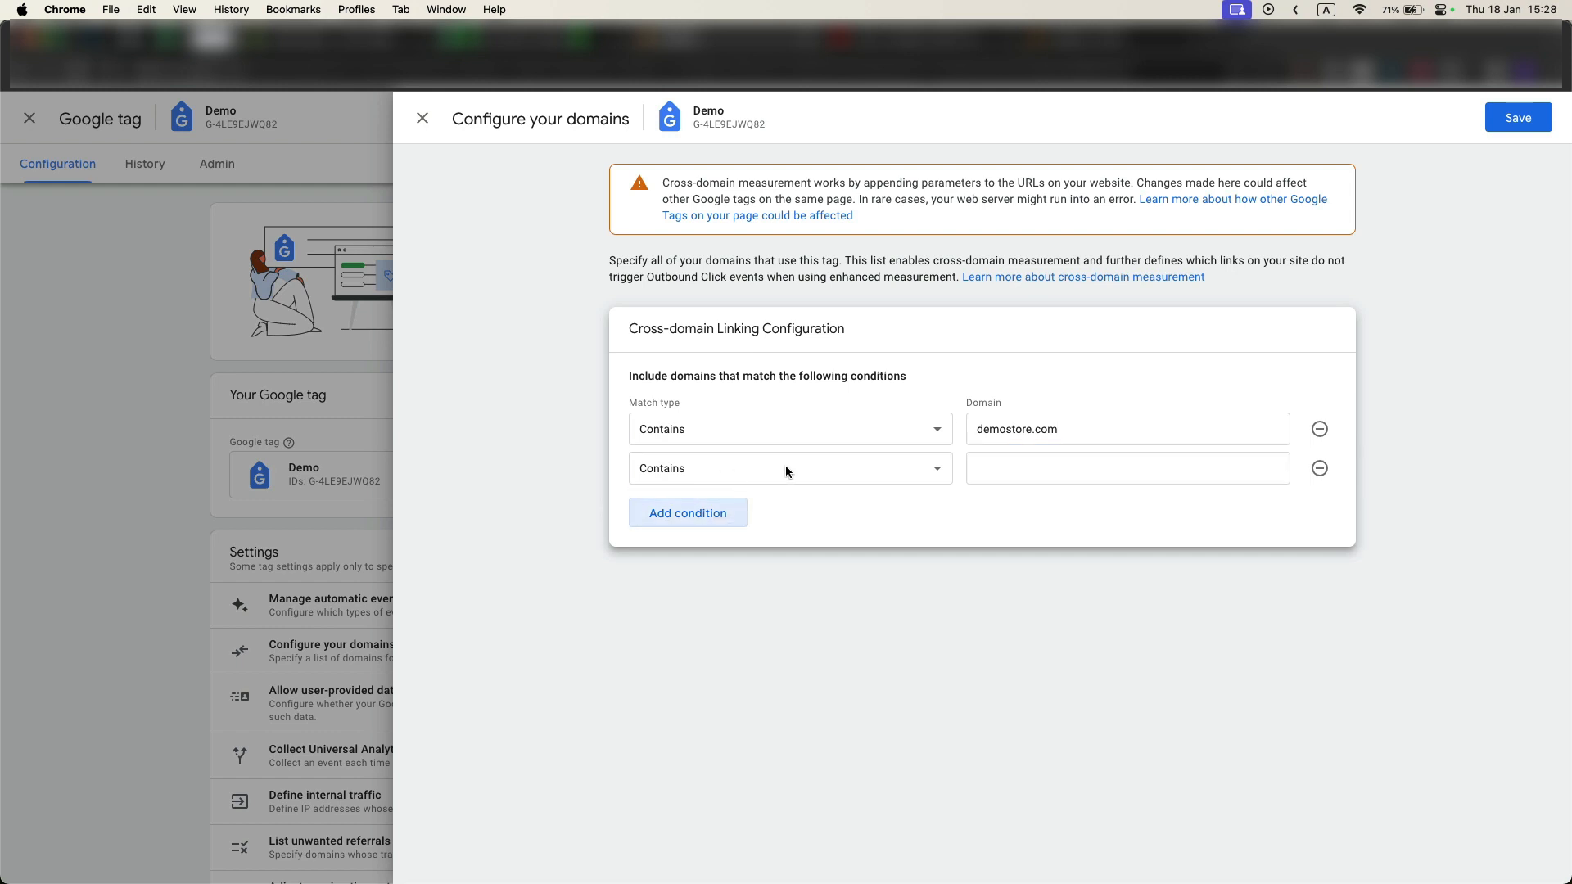
pyautogui.click(1005, 469)
pyautogui.write('de')
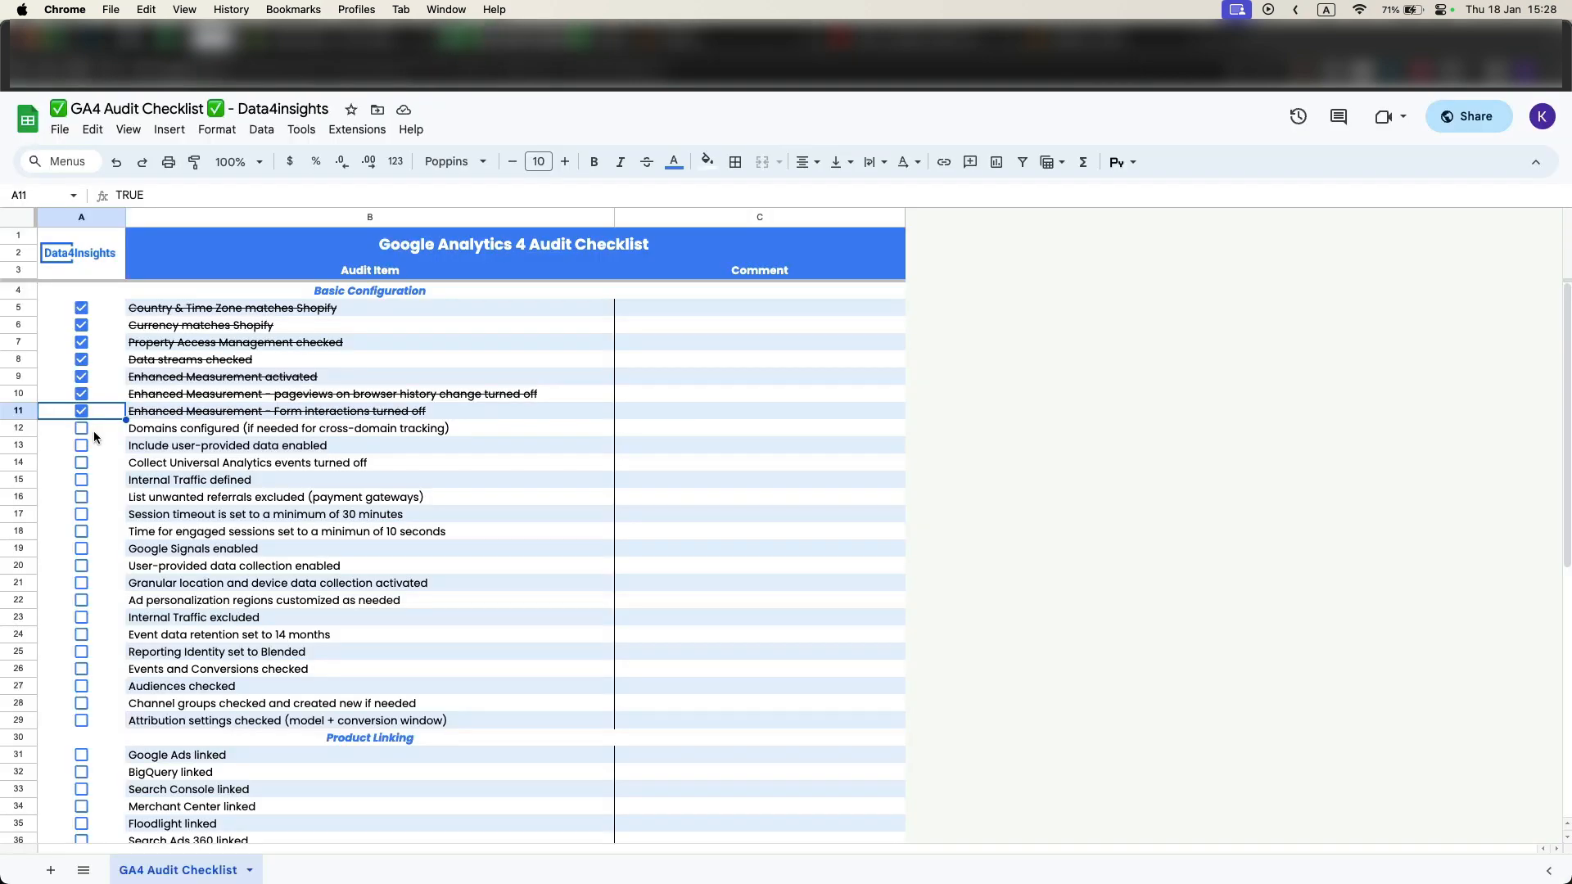
pyautogui.click(81, 430)
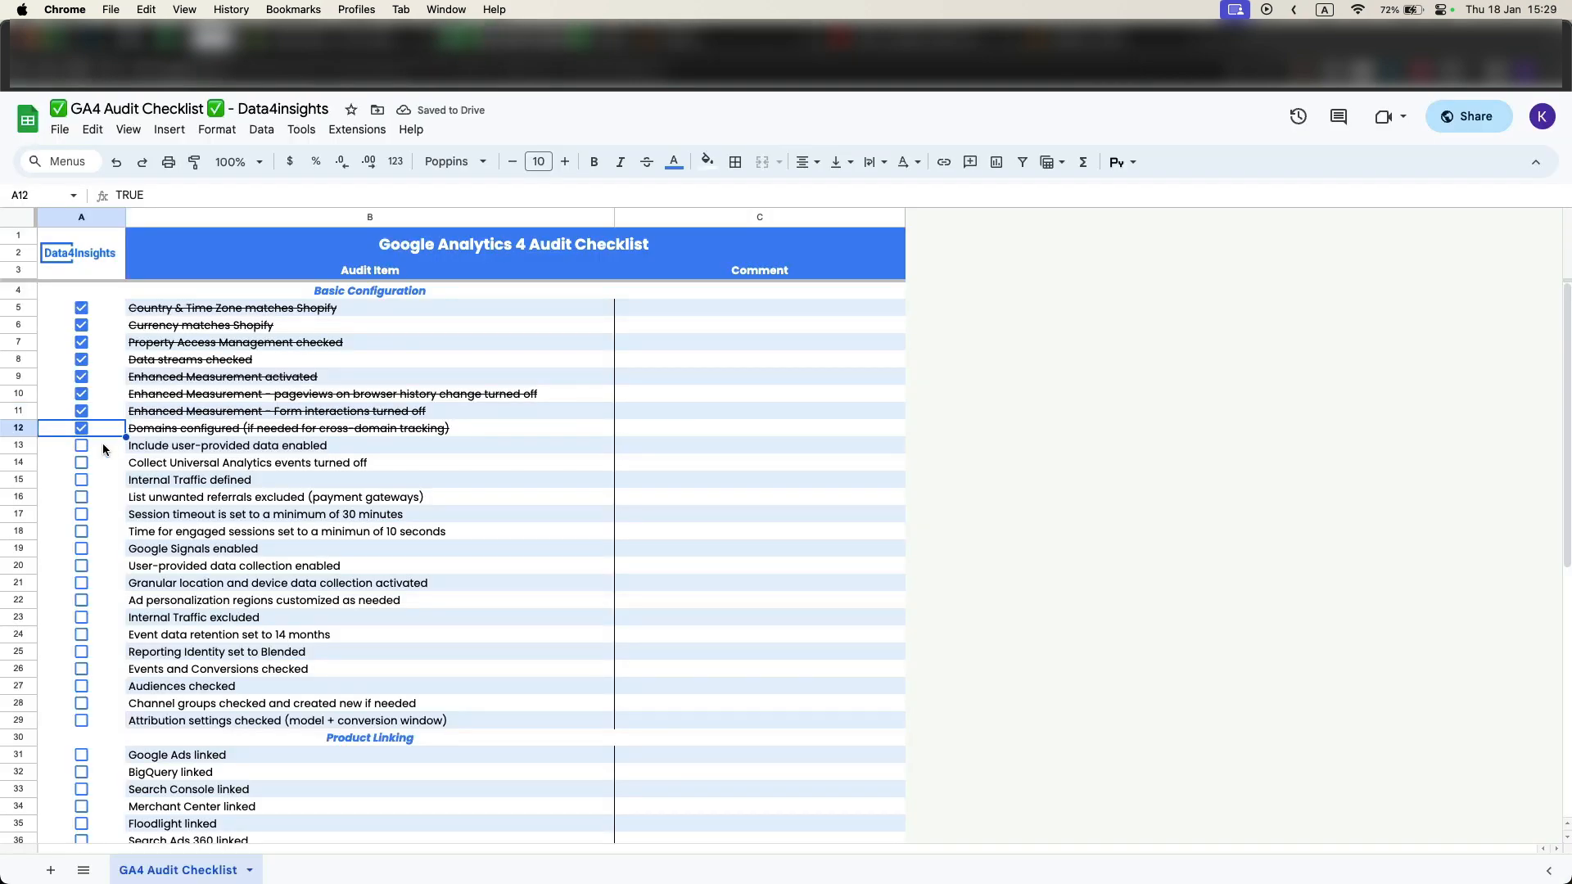
# Return to the Google tag settings and check the user-provided data capabilities and the Collect Universal Analytics events setting.
pyautogui.click(165, 447)
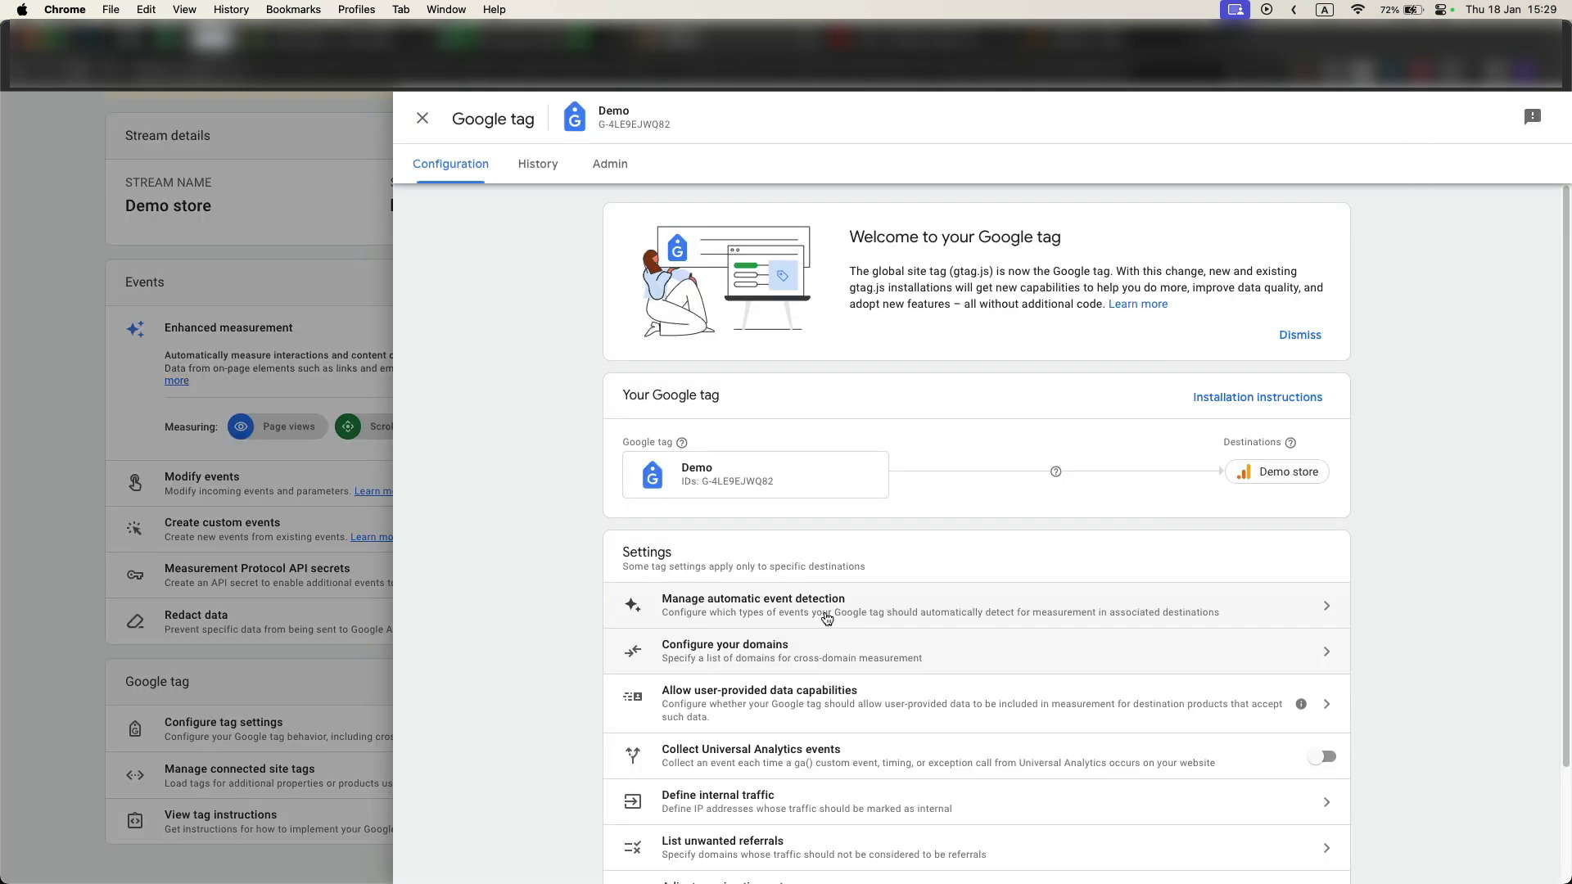
pyautogui.scroll(-2, 828, 617)
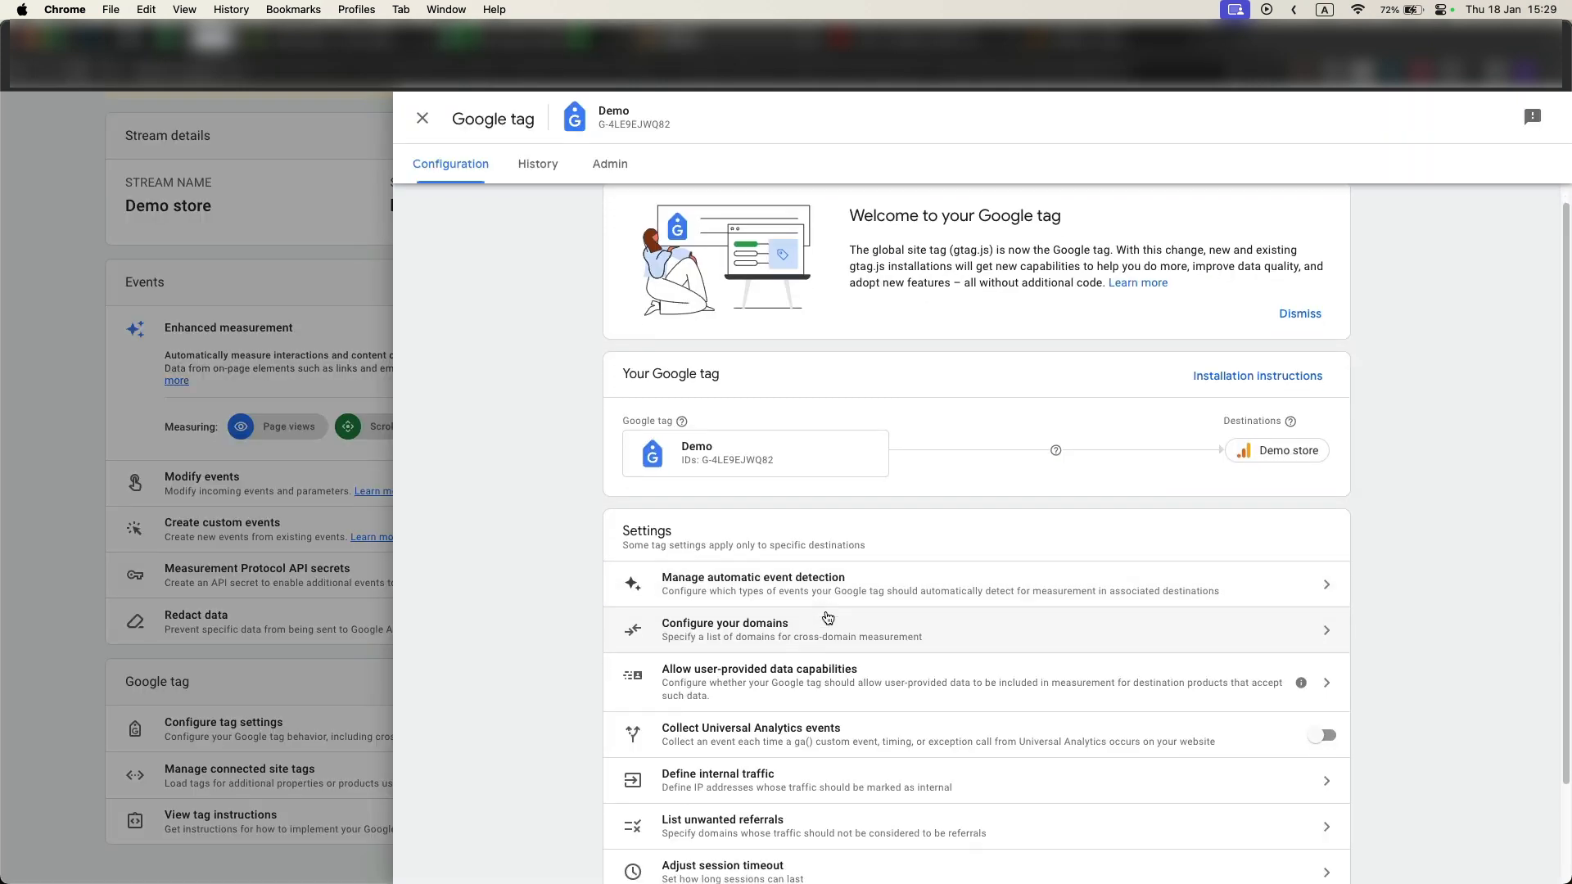
pyautogui.scroll(-2, 828, 617)
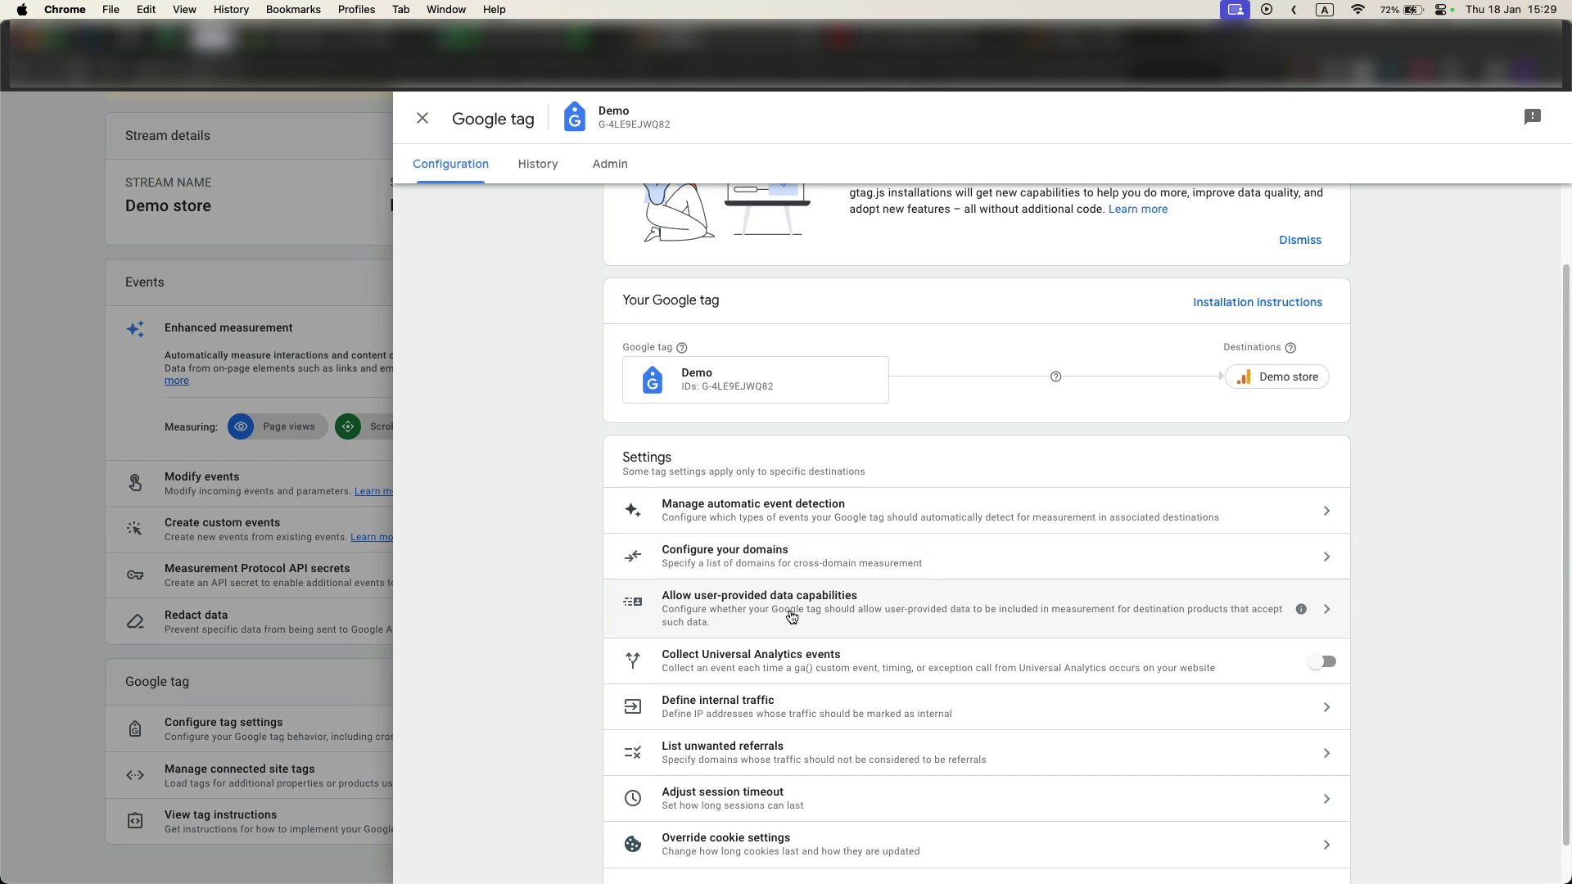
pyautogui.click(791, 615)
pyautogui.click(1323, 661)
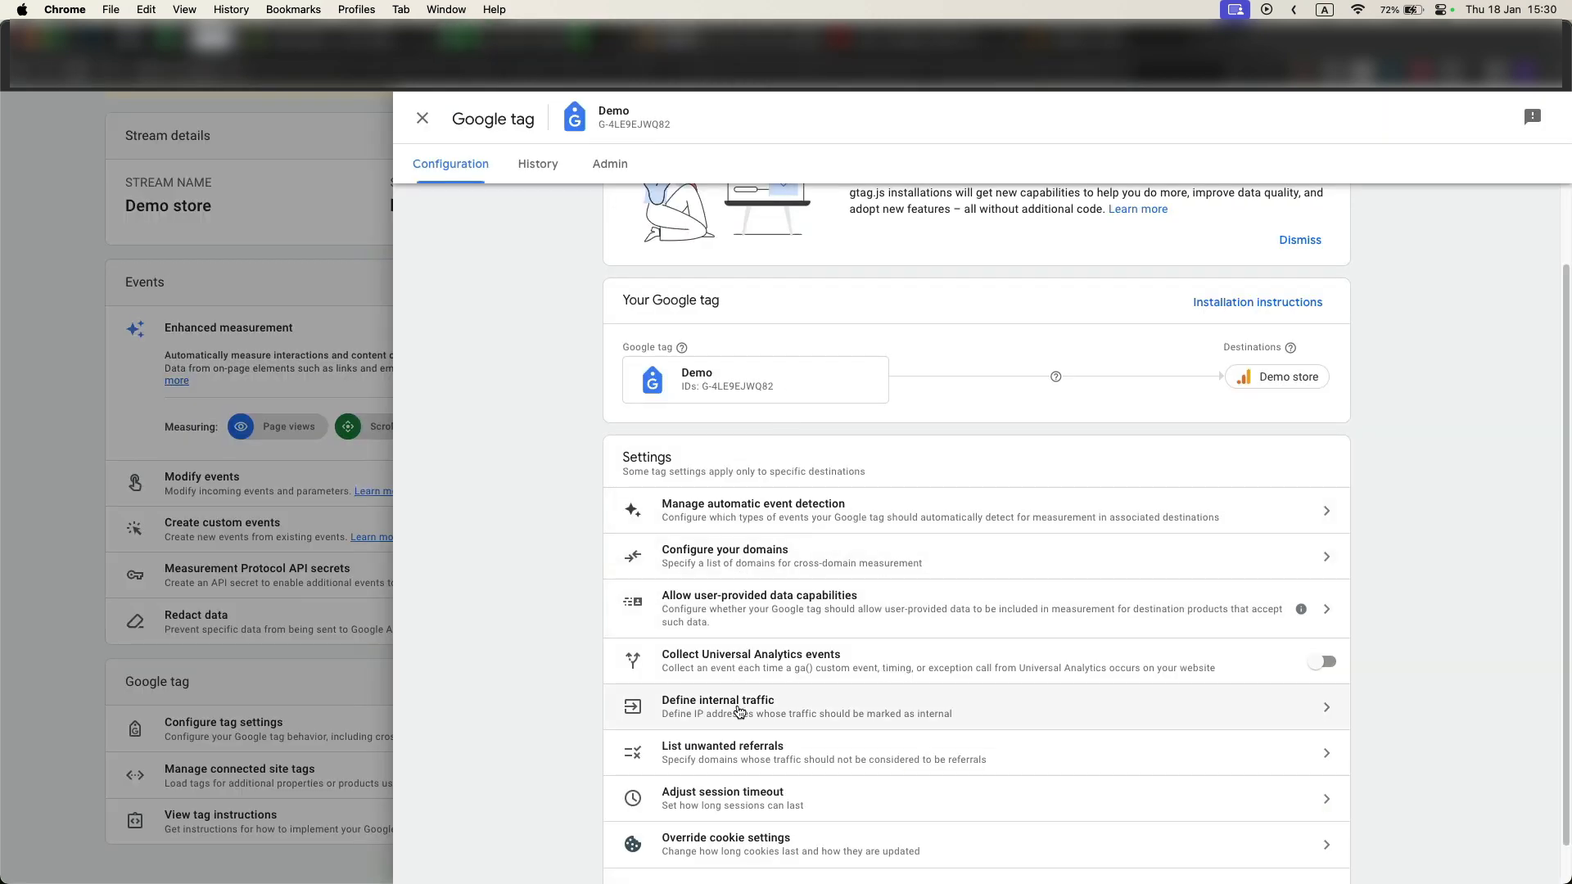
pyautogui.click(738, 709)
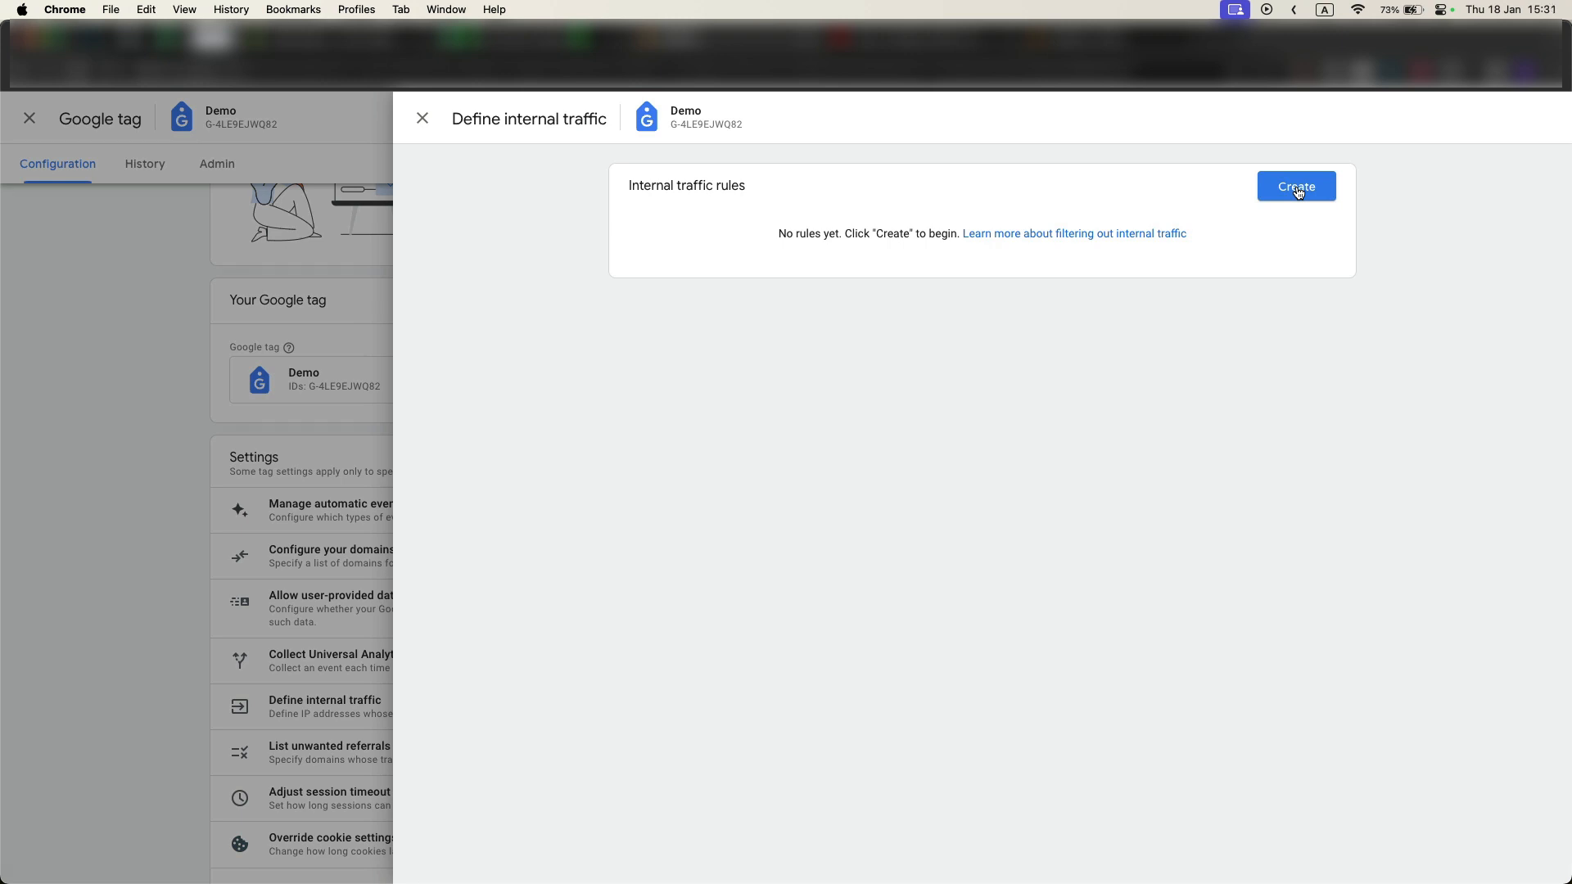
pyautogui.click(1299, 193)
pyautogui.click(979, 506)
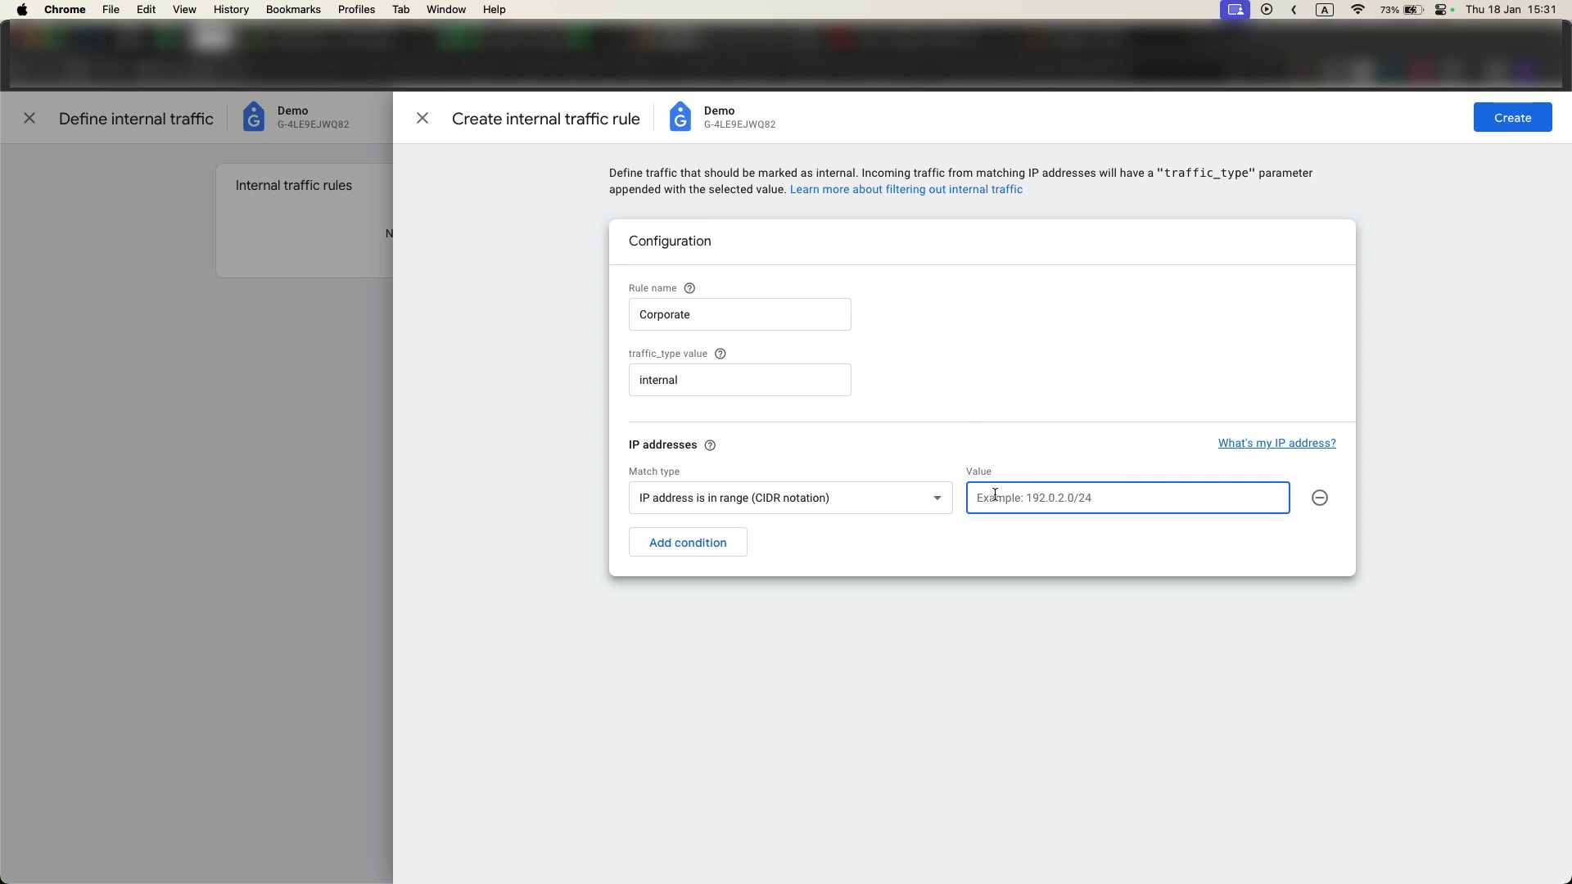
pyautogui.write('192.13.135.34')
pyautogui.click(759, 498)
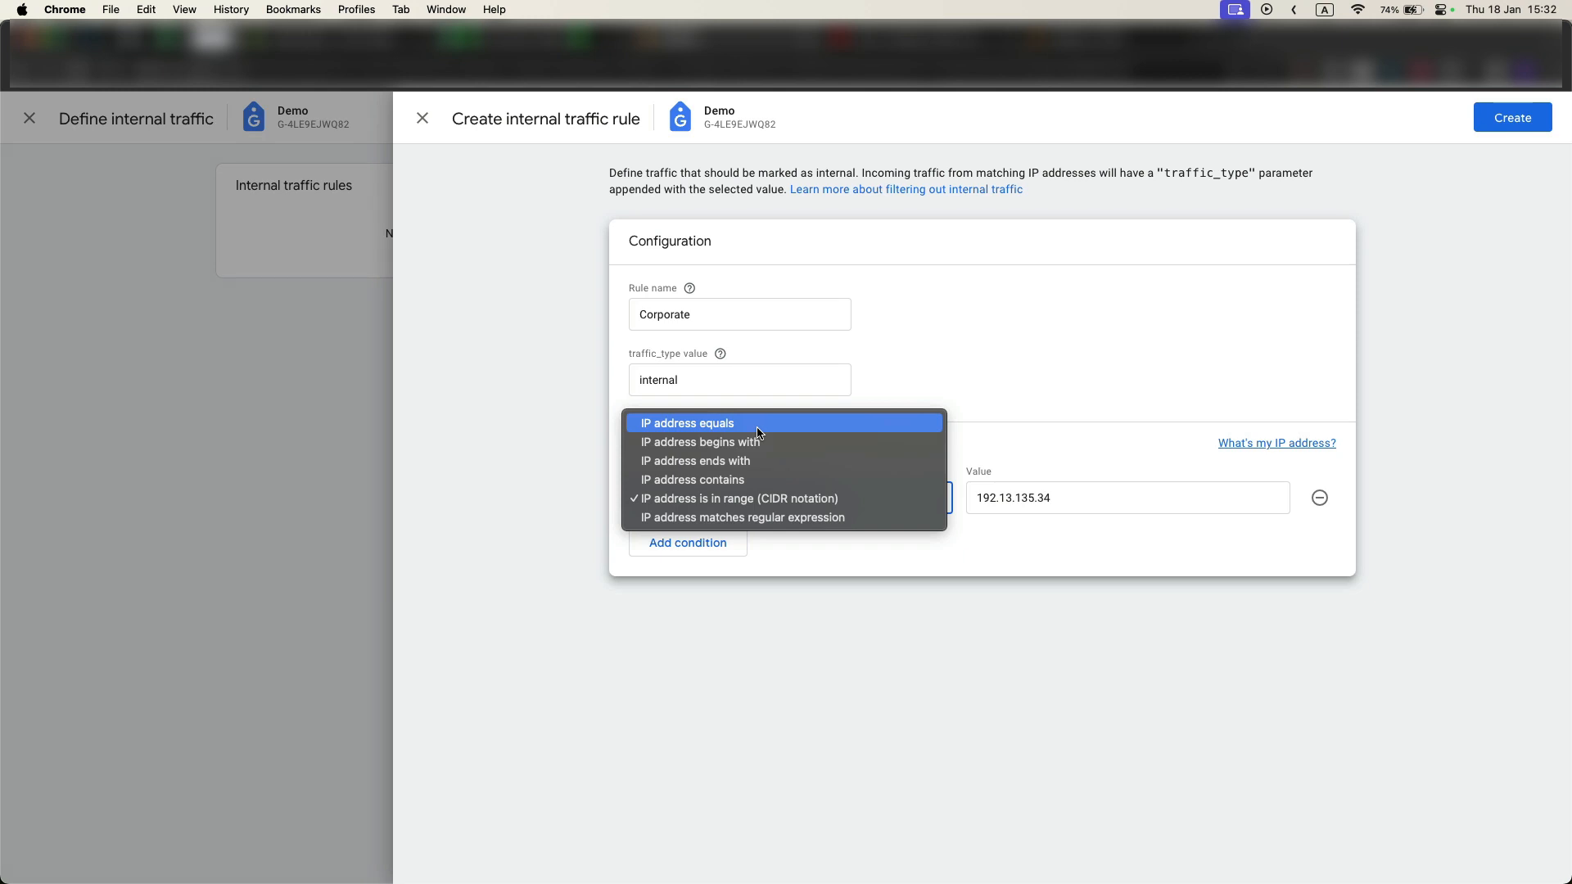
pyautogui.click(758, 426)
pyautogui.click(724, 544)
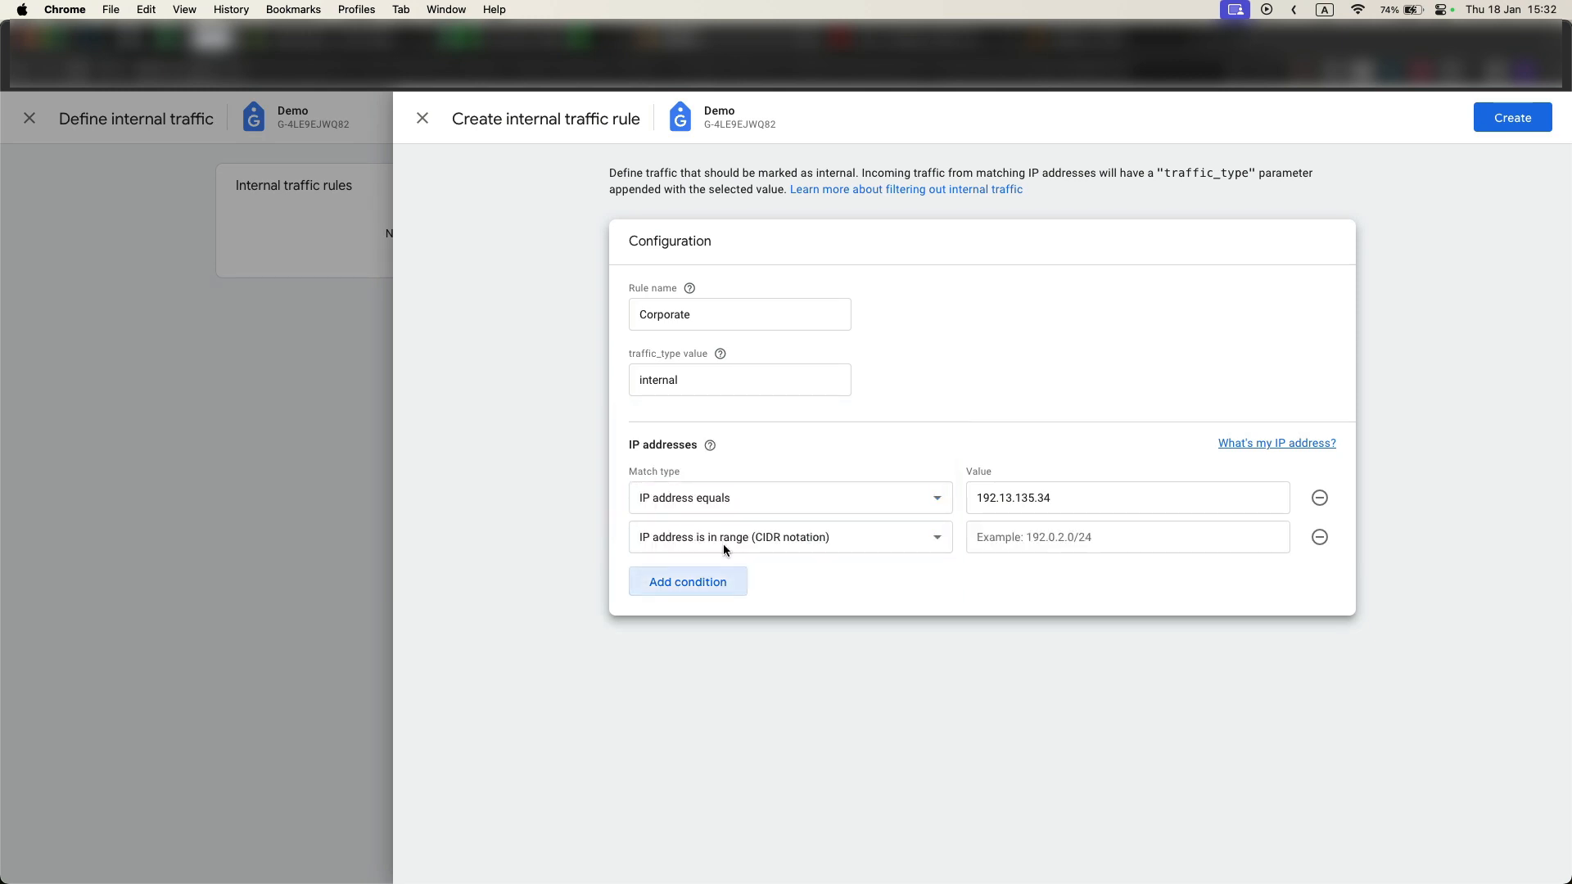
pyautogui.click(733, 543)
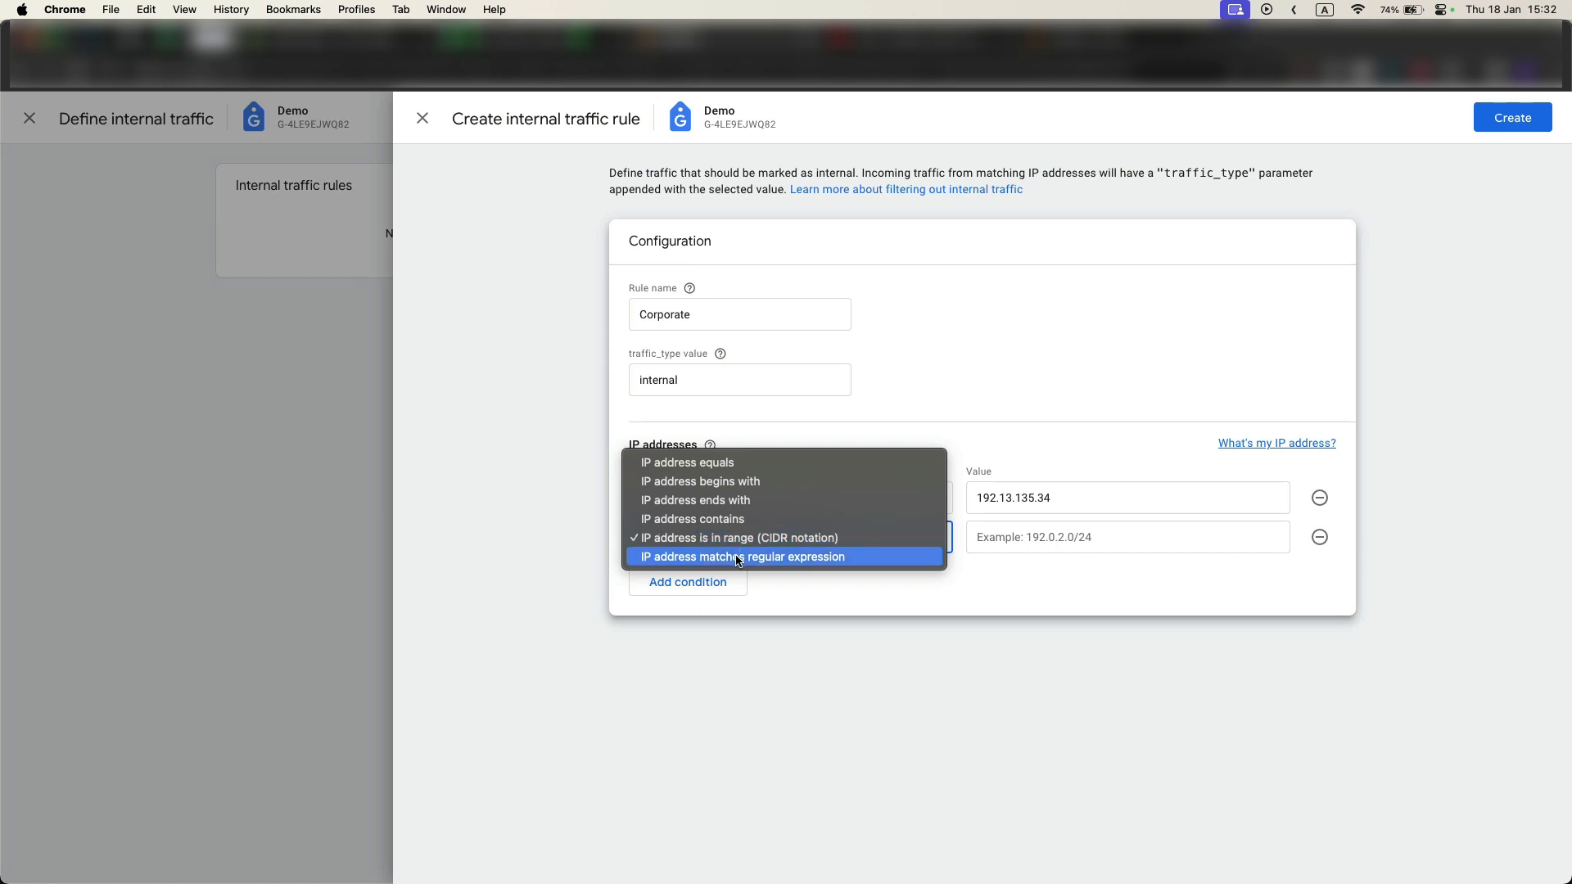
pyautogui.click(739, 559)
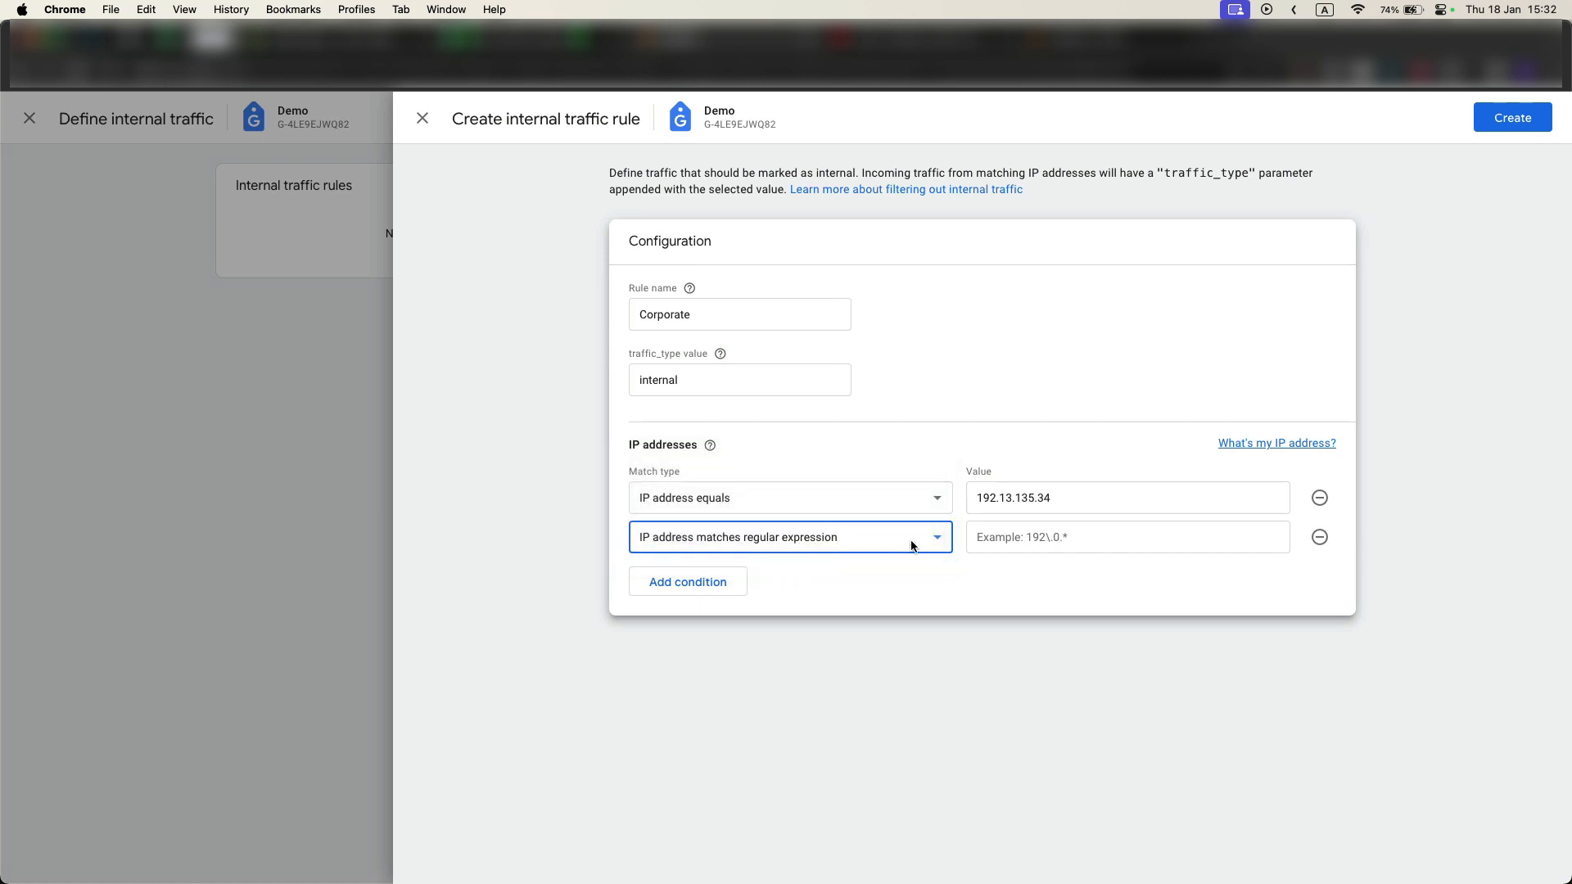
pyautogui.click(997, 538)
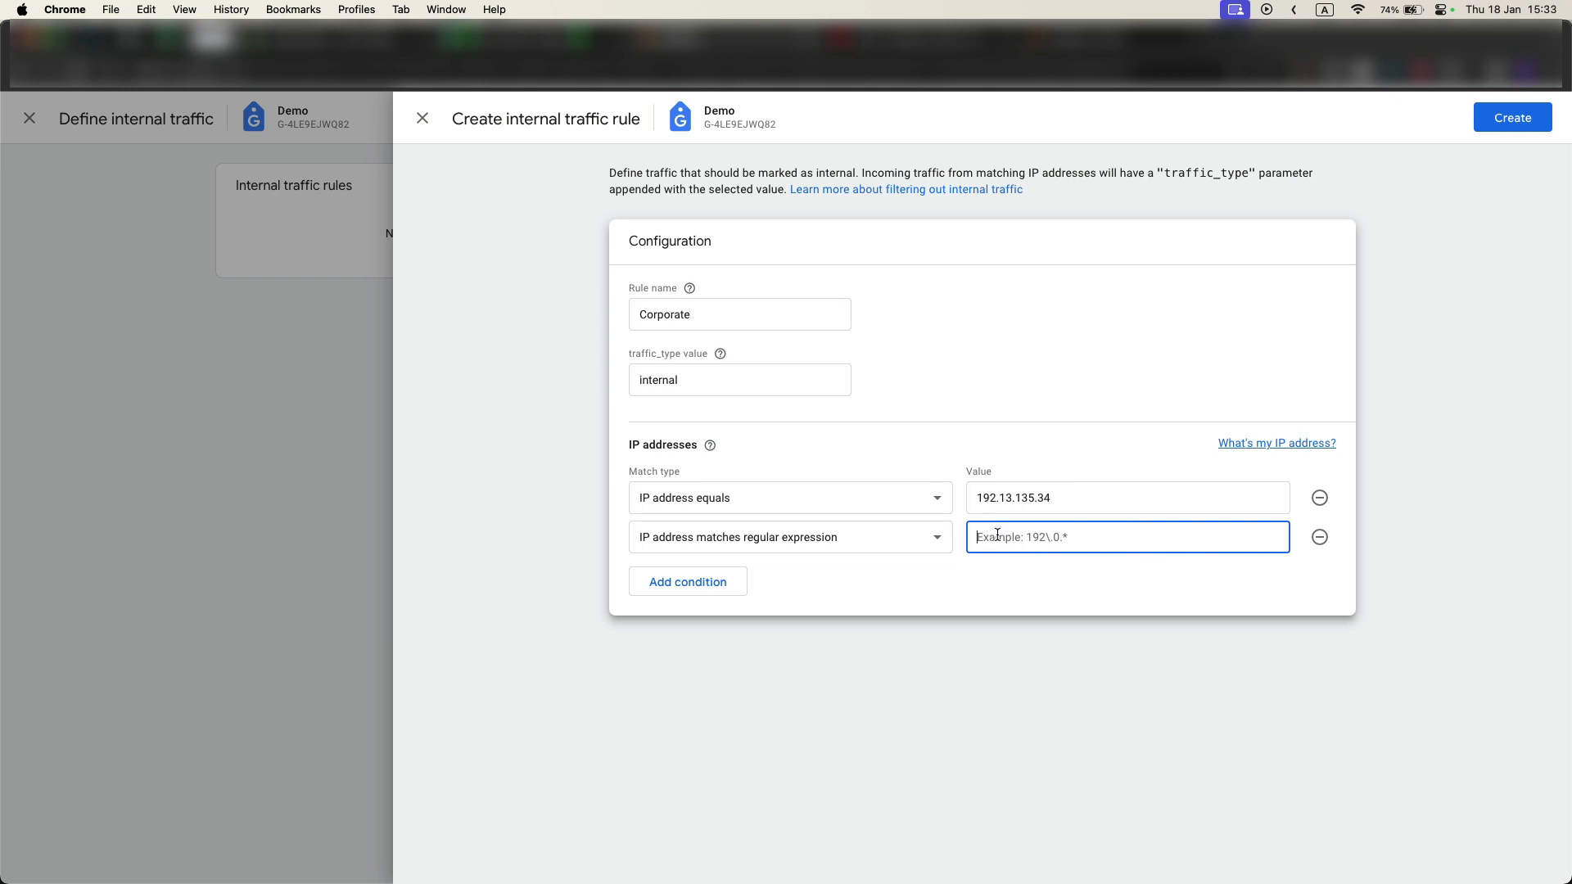
pyautogui.click(1319, 537)
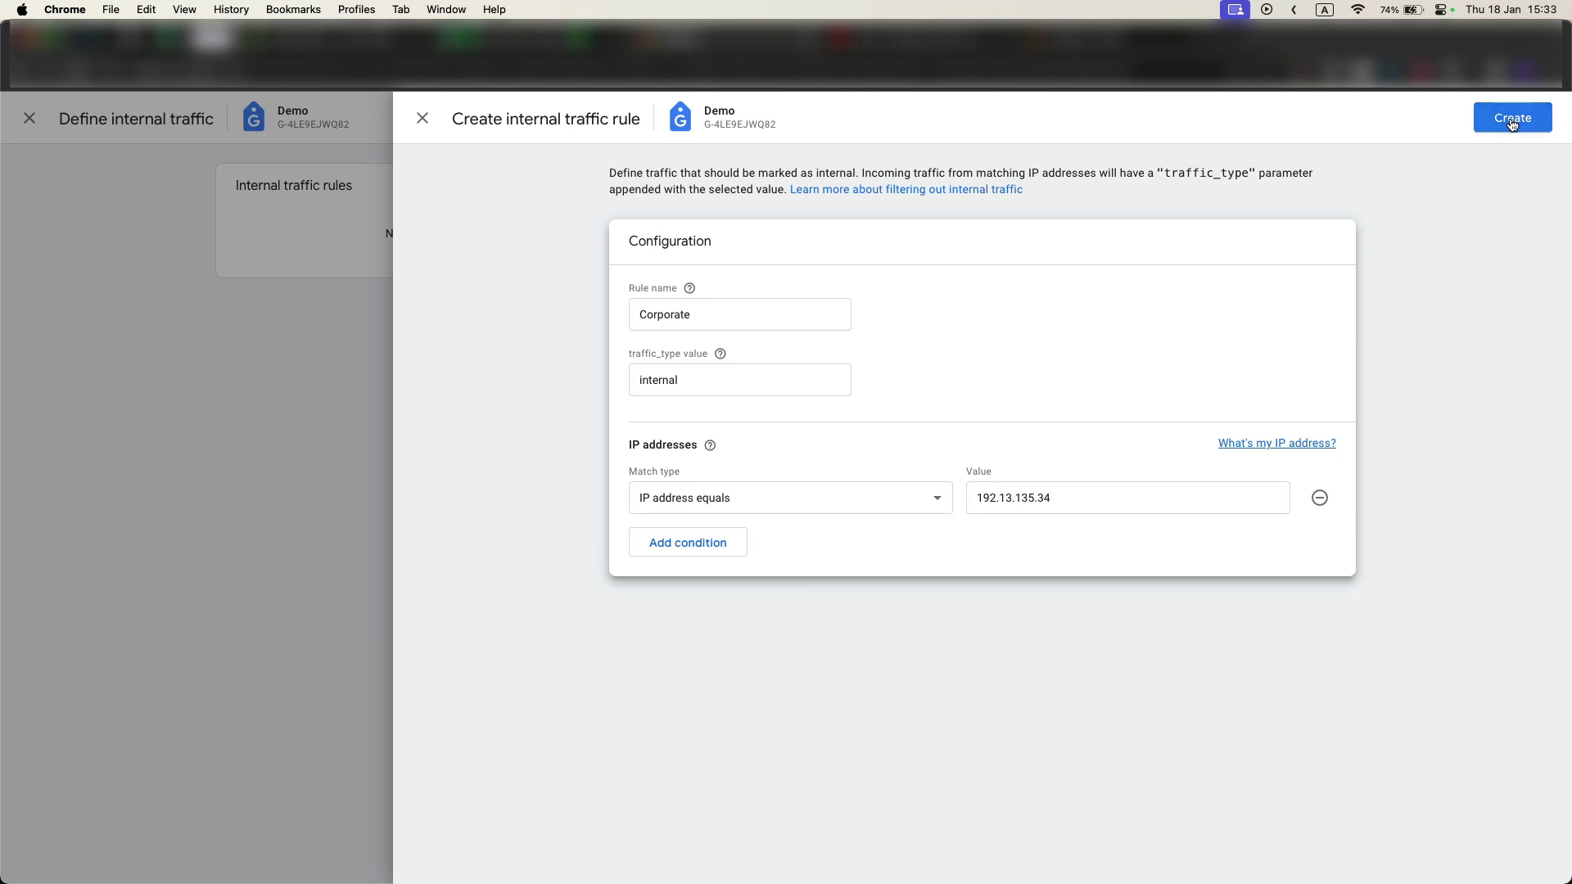
# Create the Corporate internal traffic rule and leave the internal traffic definition.
pyautogui.click(1512, 118)
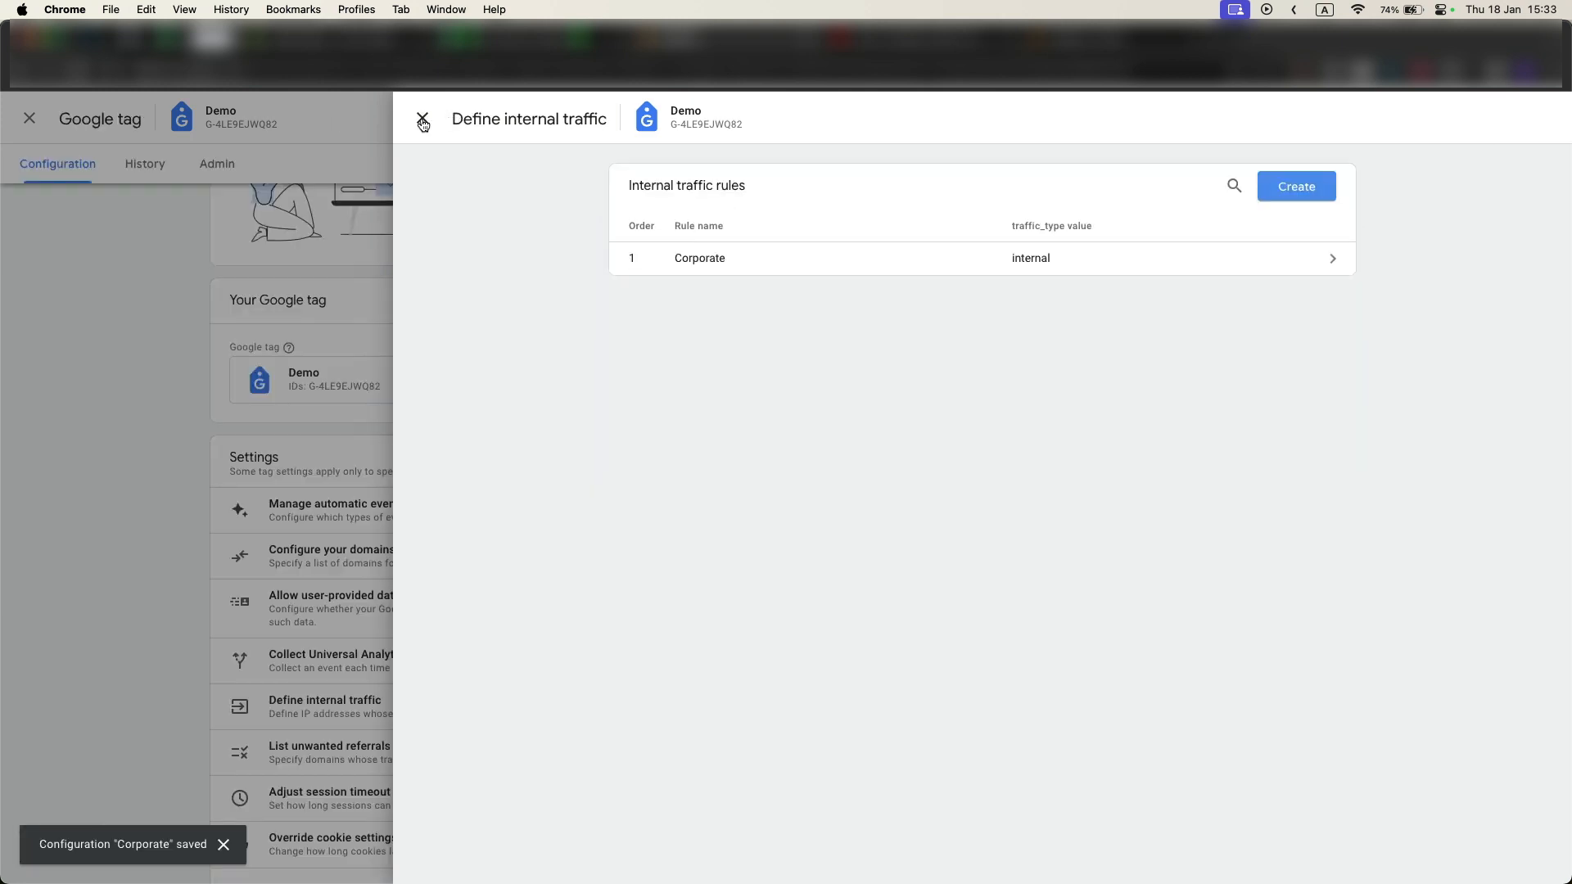
pyautogui.click(423, 123)
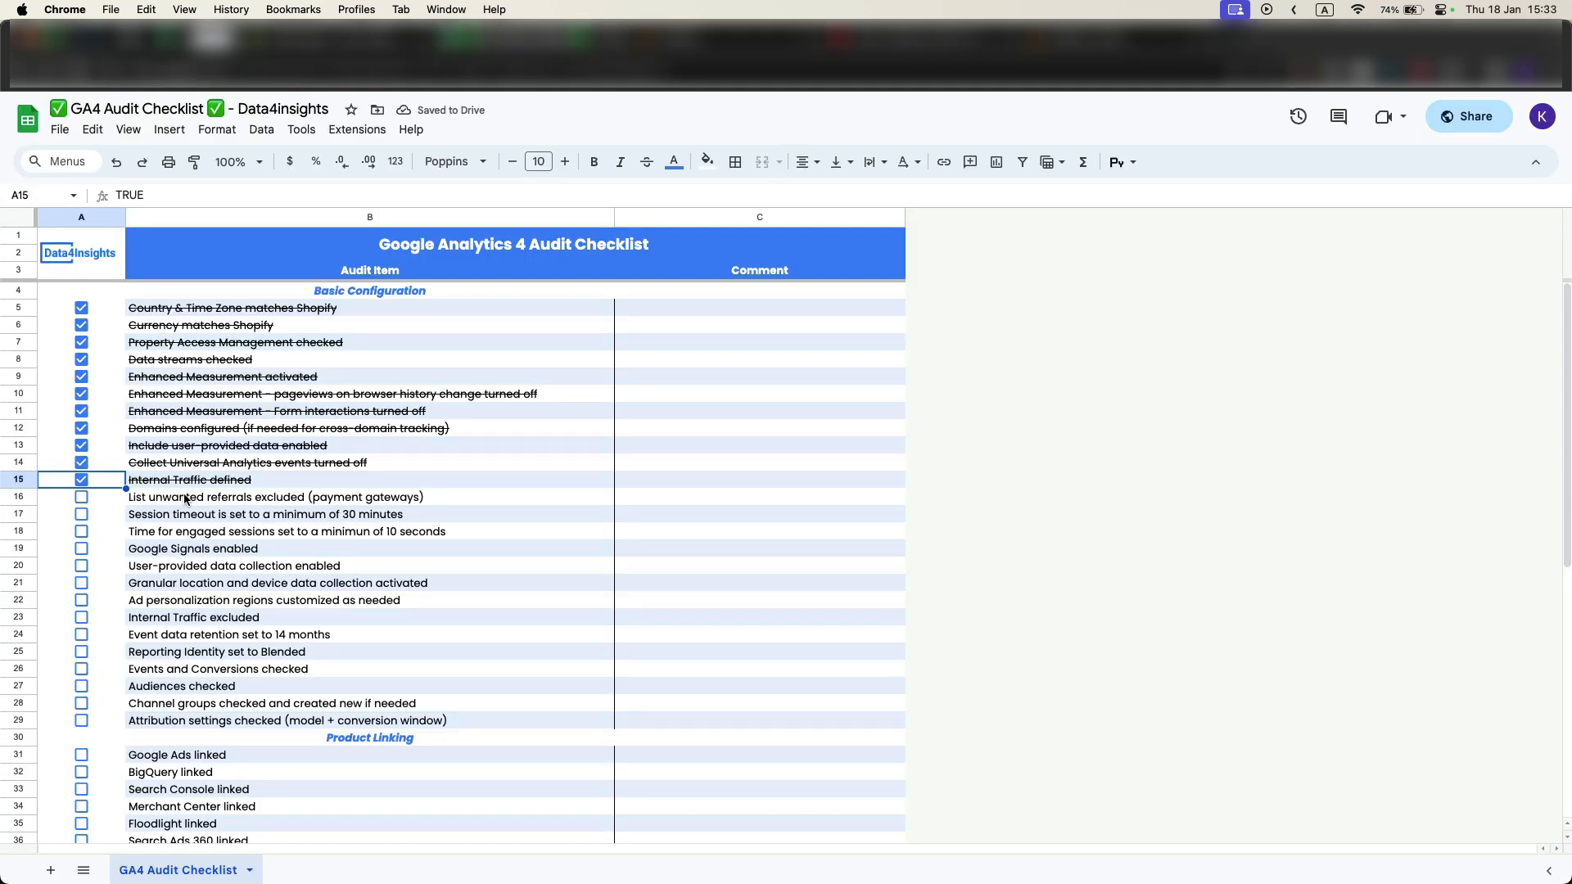
# Add the referral domains paypal.com and stripe.com to the Google tag's unwanted referrals list with Referral domain contains, and save.
pyautogui.click(728, 34)
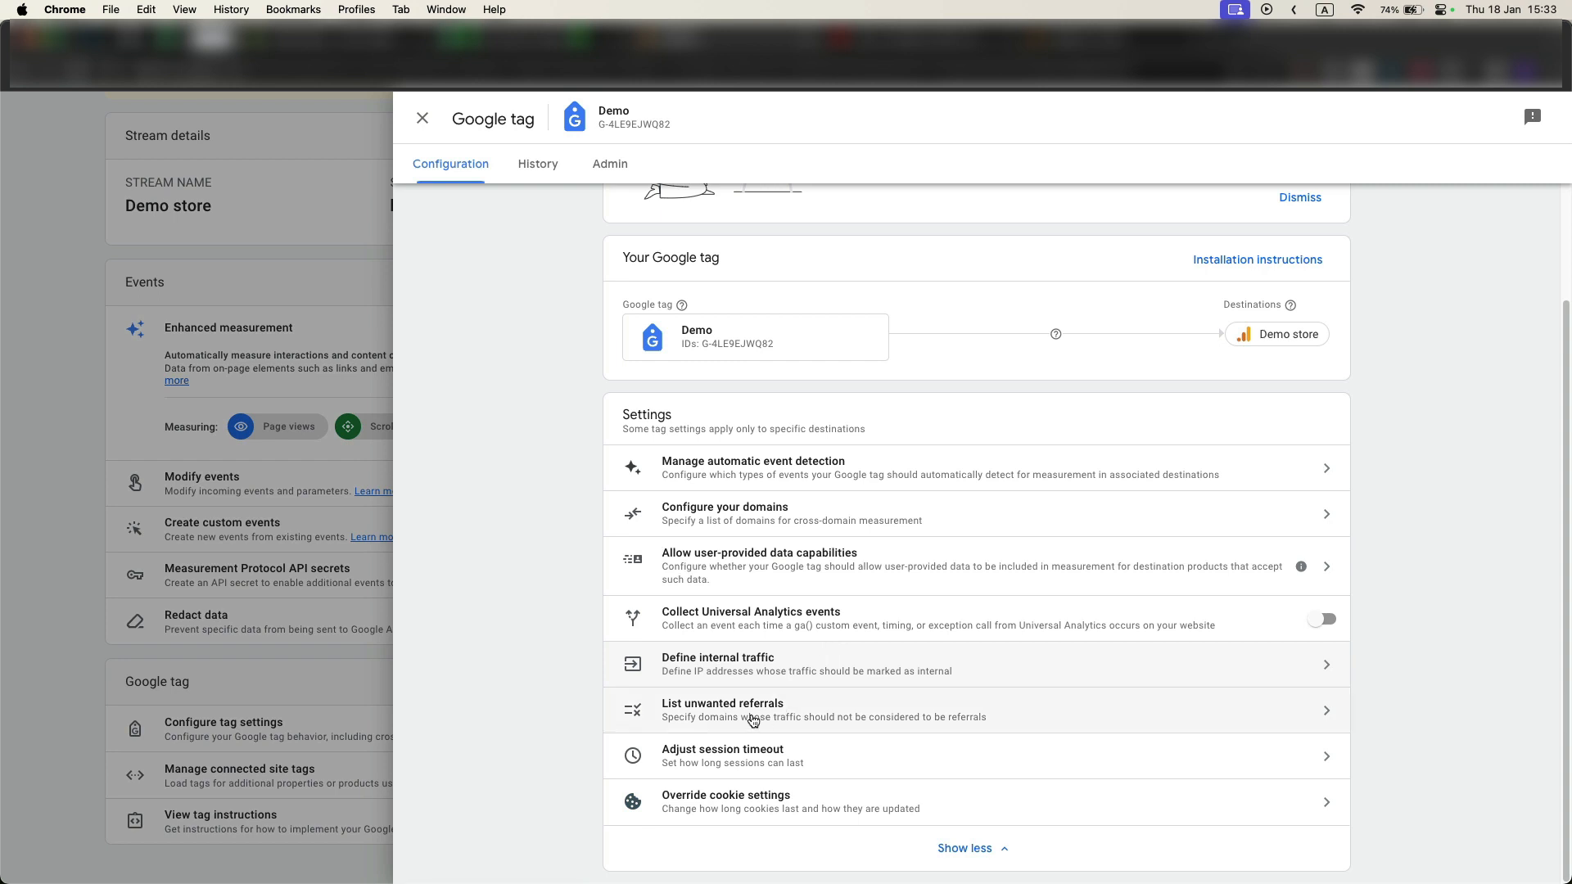
pyautogui.click(754, 719)
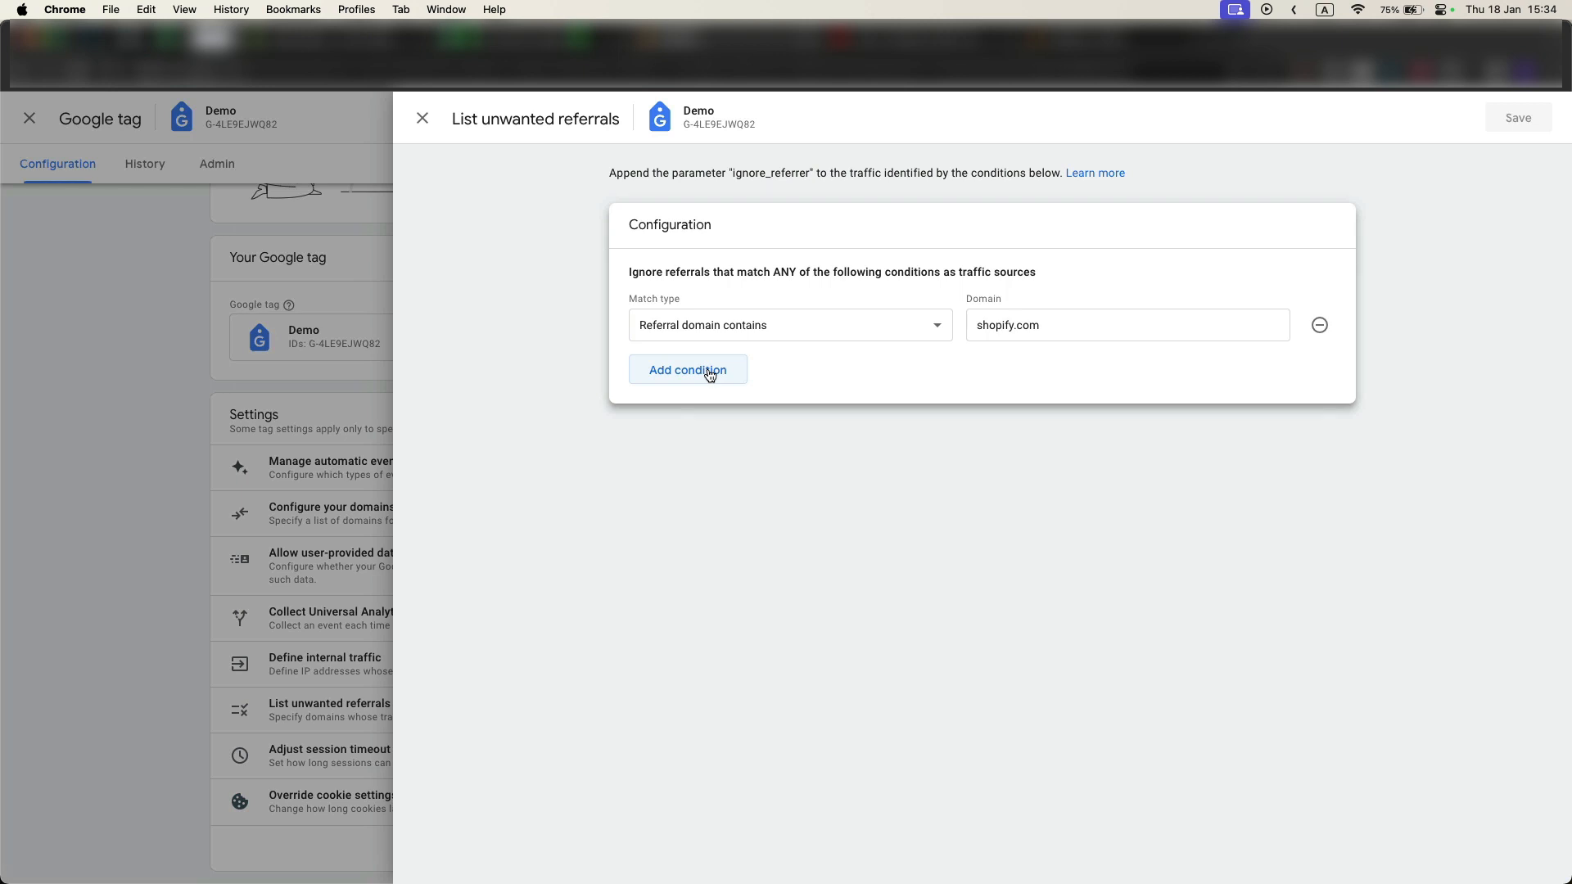
pyautogui.click(710, 376)
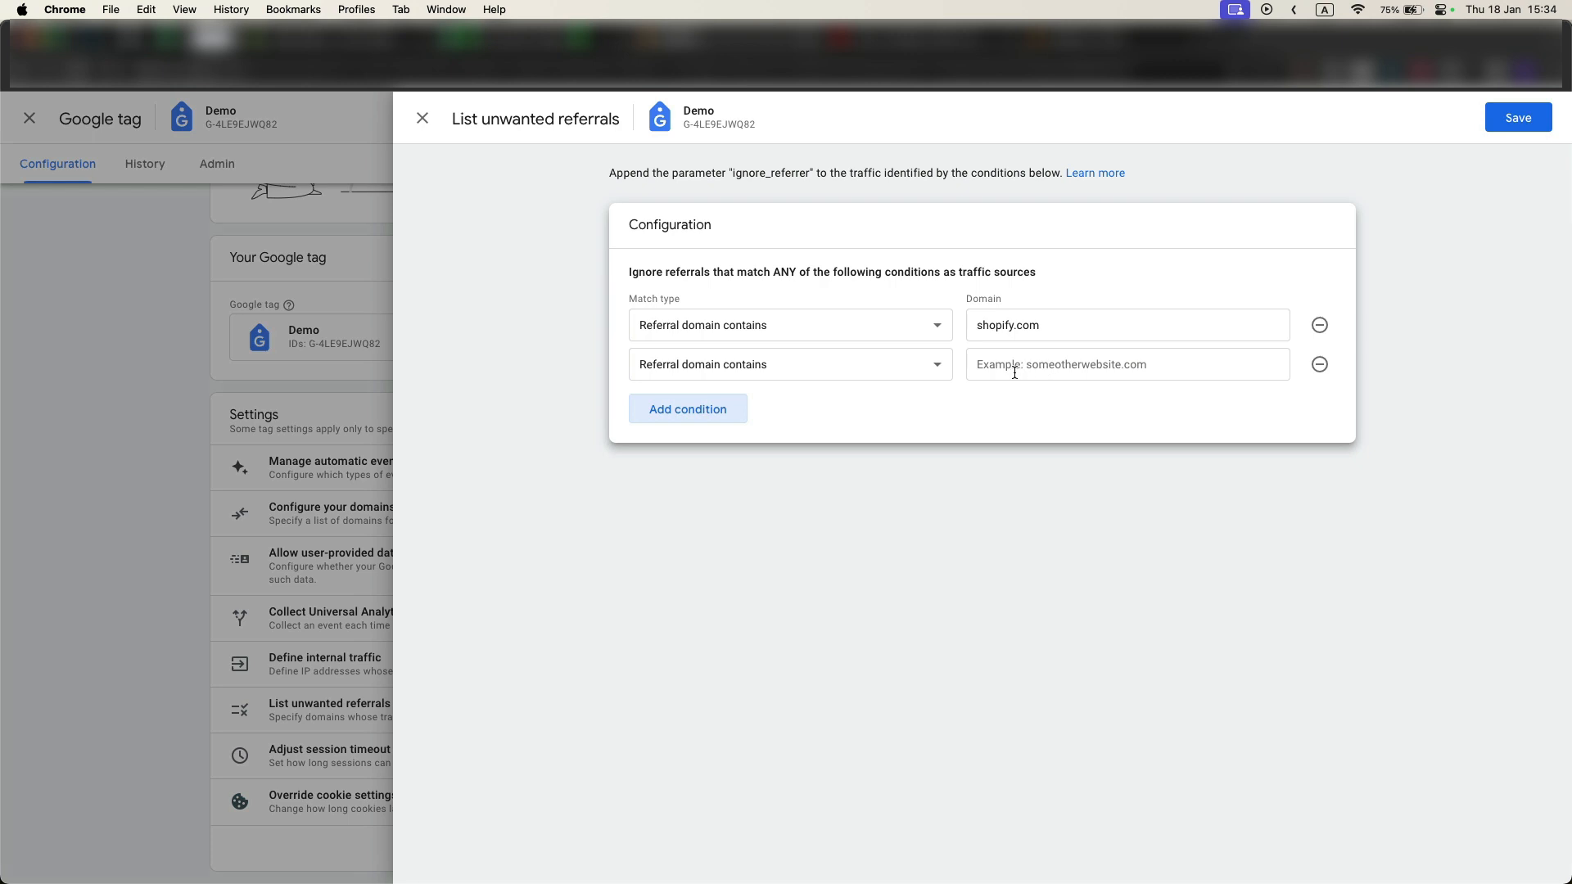
pyautogui.click(1014, 372)
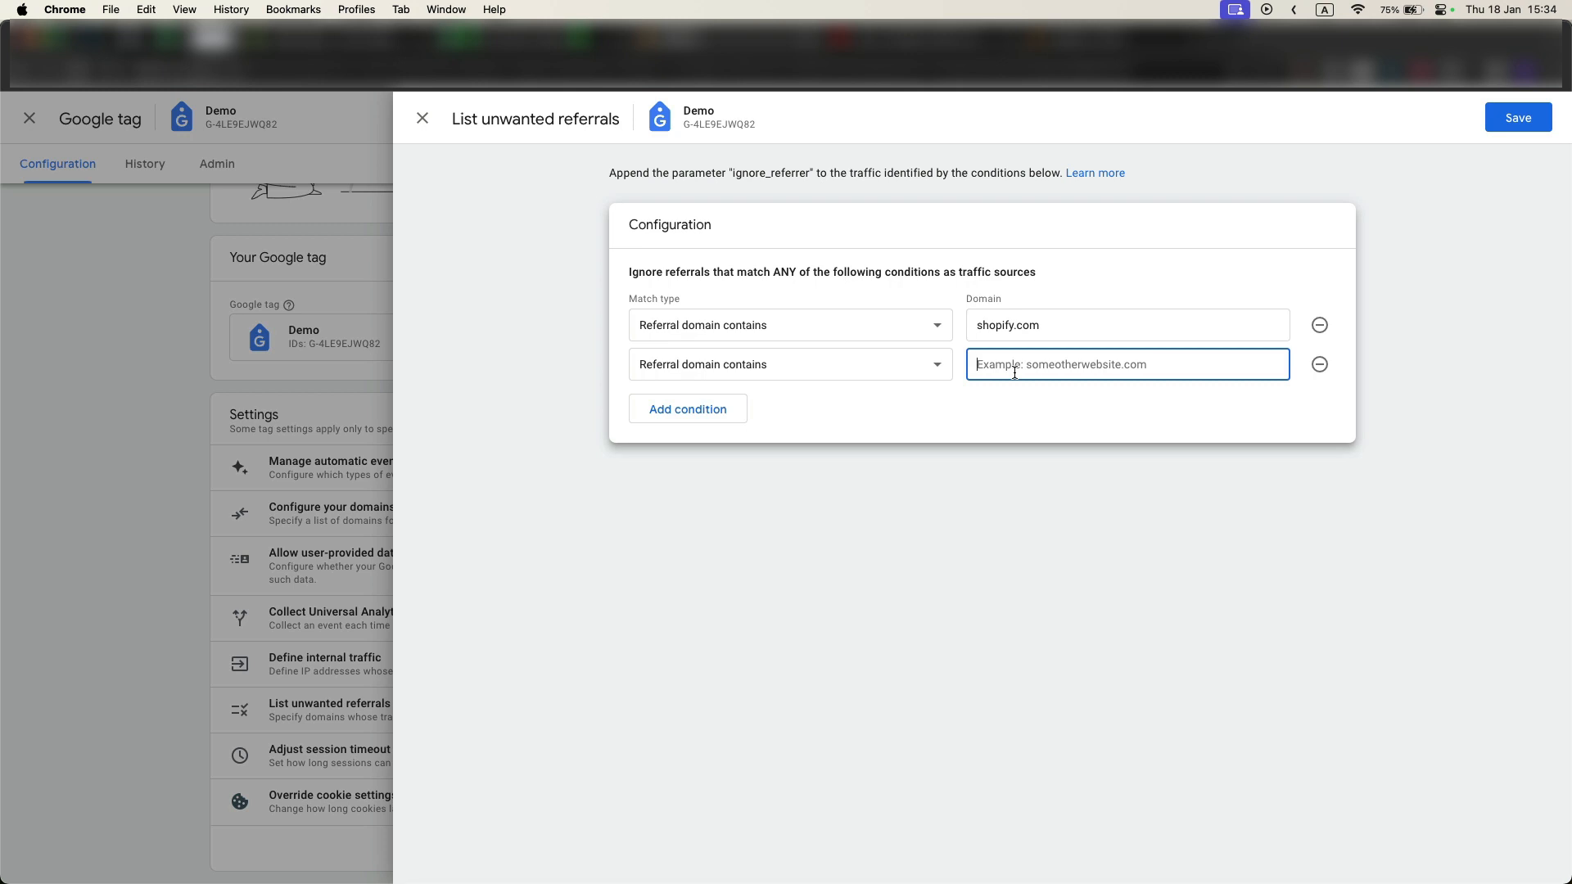
pyautogui.write('paypal.com')
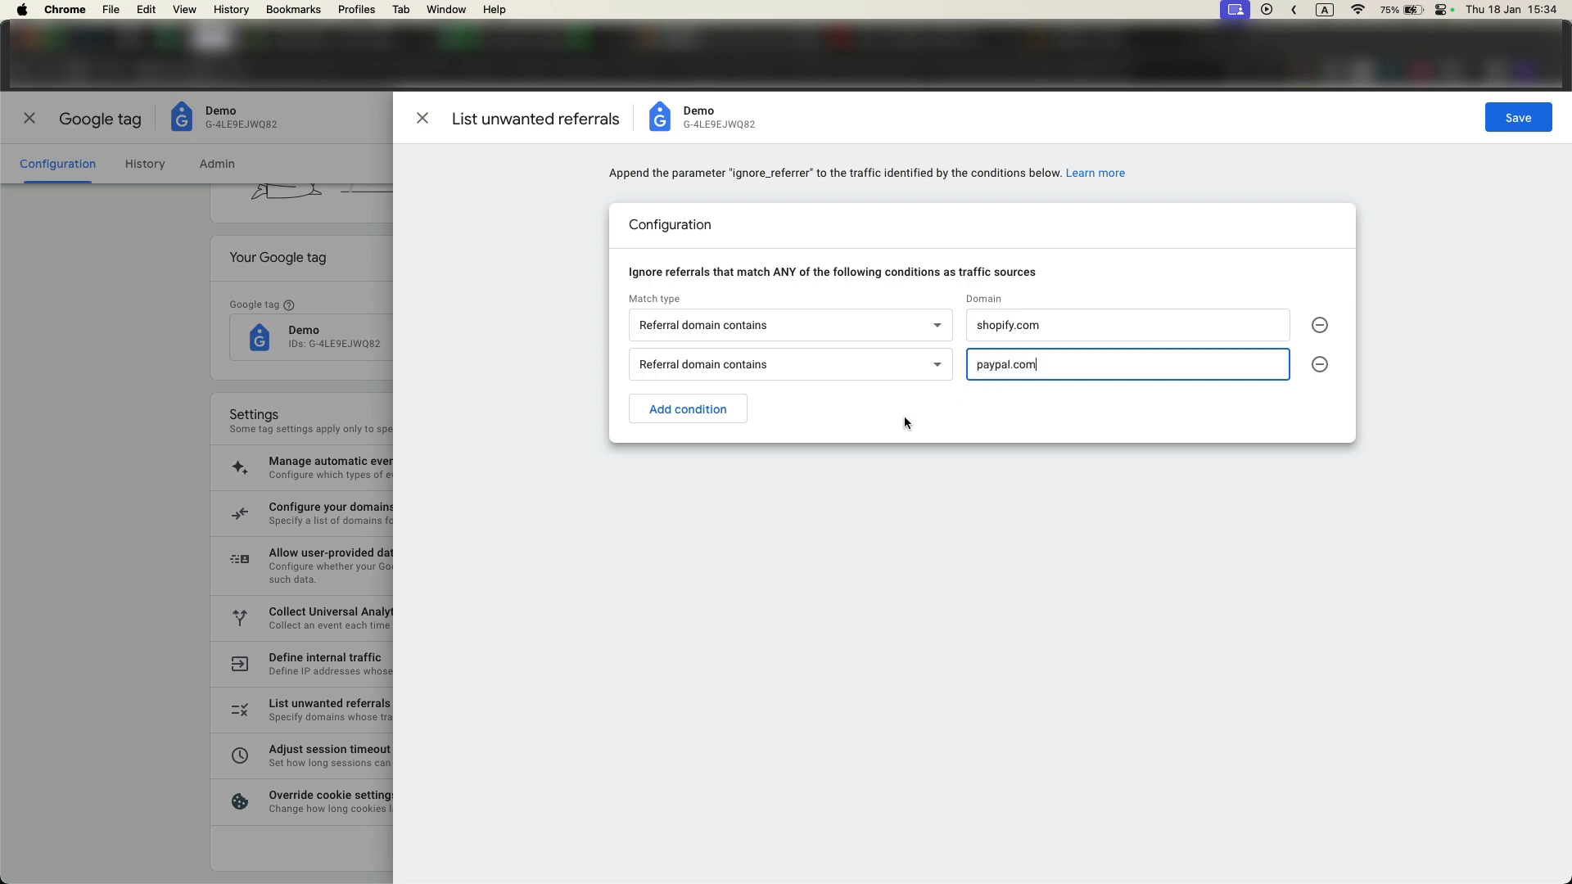
pyautogui.click(682, 416)
pyautogui.write('stripe.com')
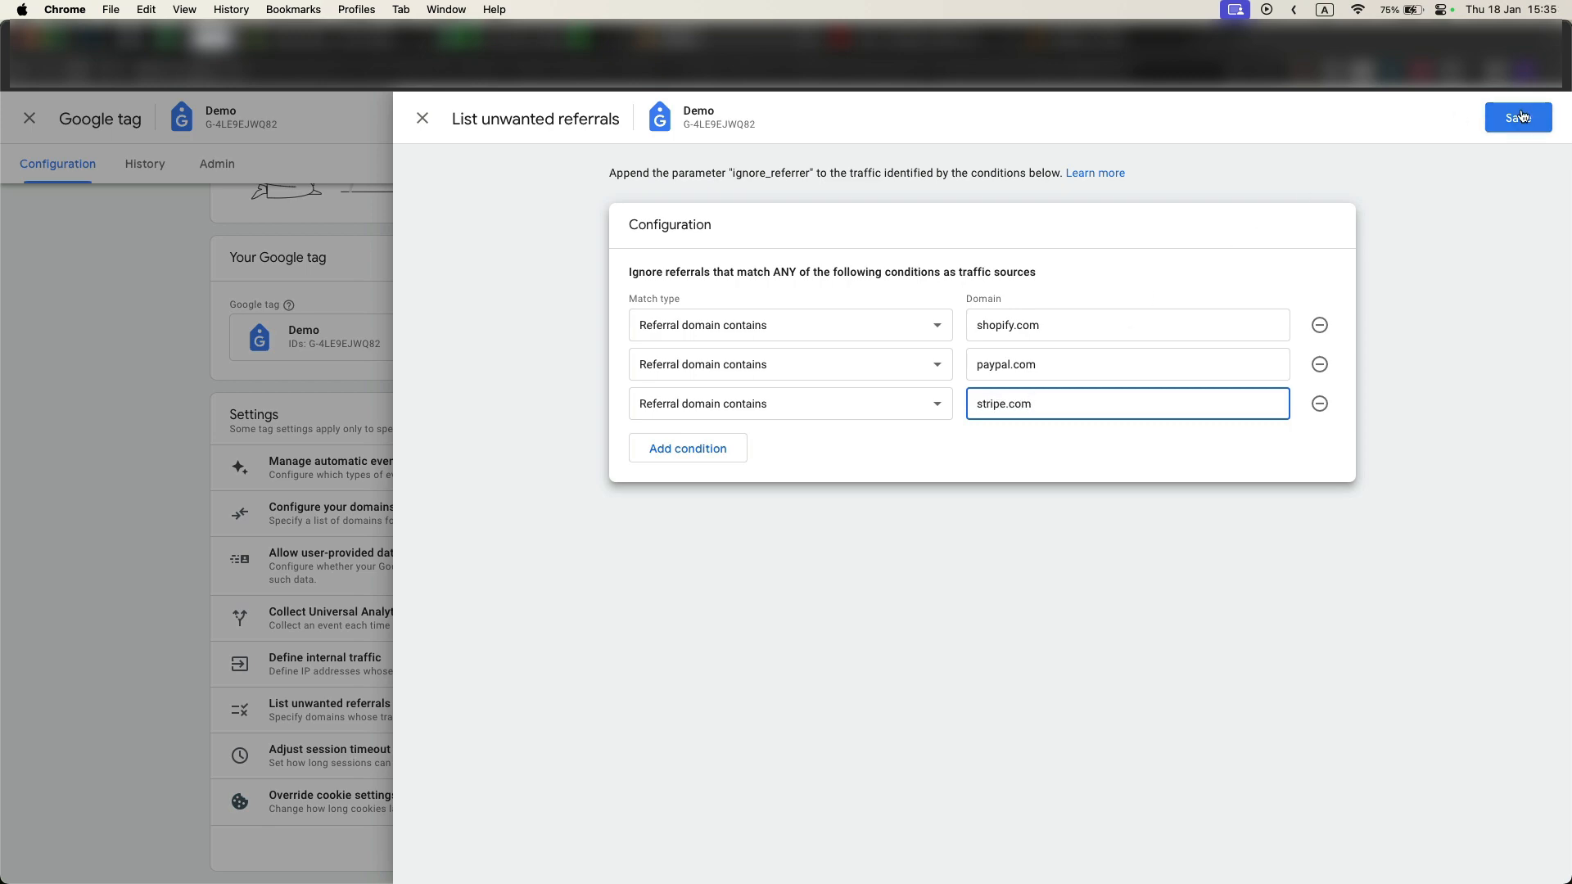
pyautogui.click(1521, 116)
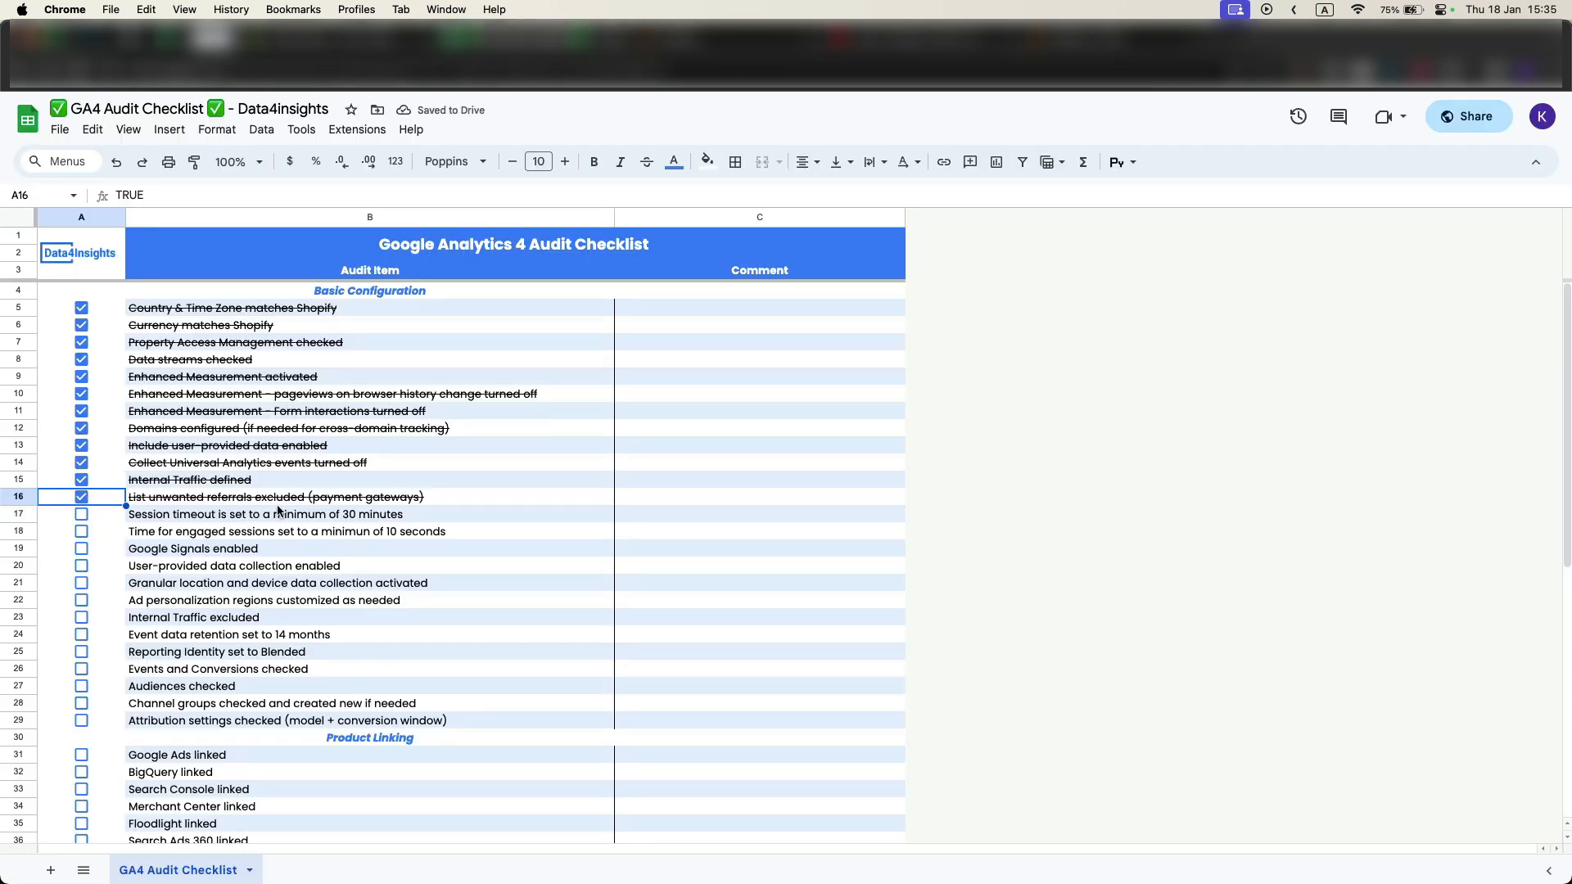
# Review the checklist items on session timeout and engaged session time, and inspect the available timeout minutes in the Google tag's session timeout settings.
pyautogui.click(215, 519)
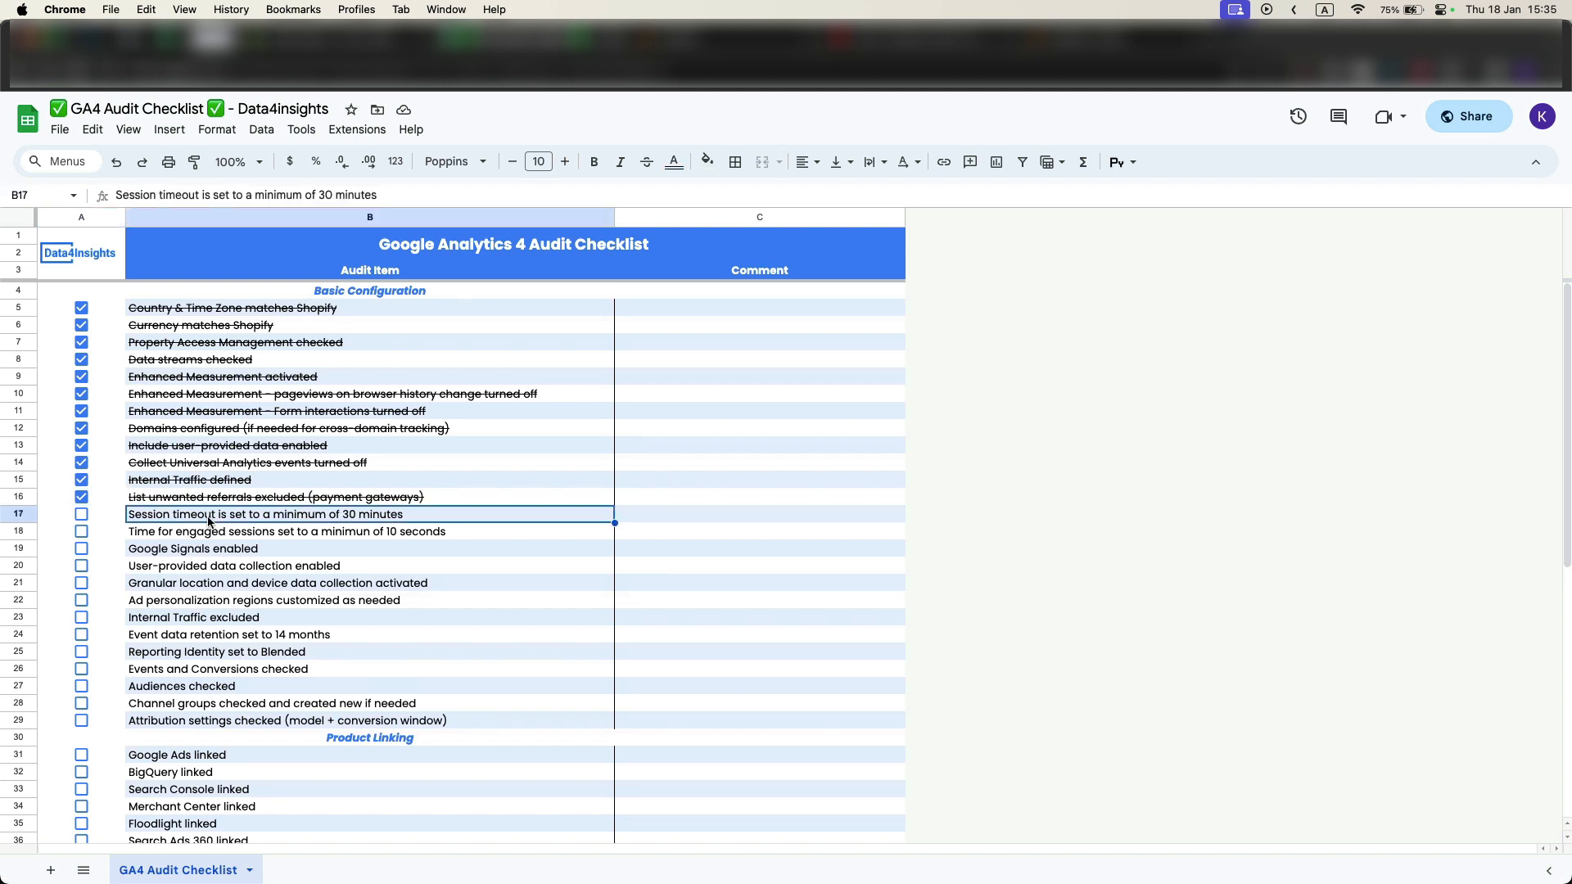
pyautogui.click(251, 534)
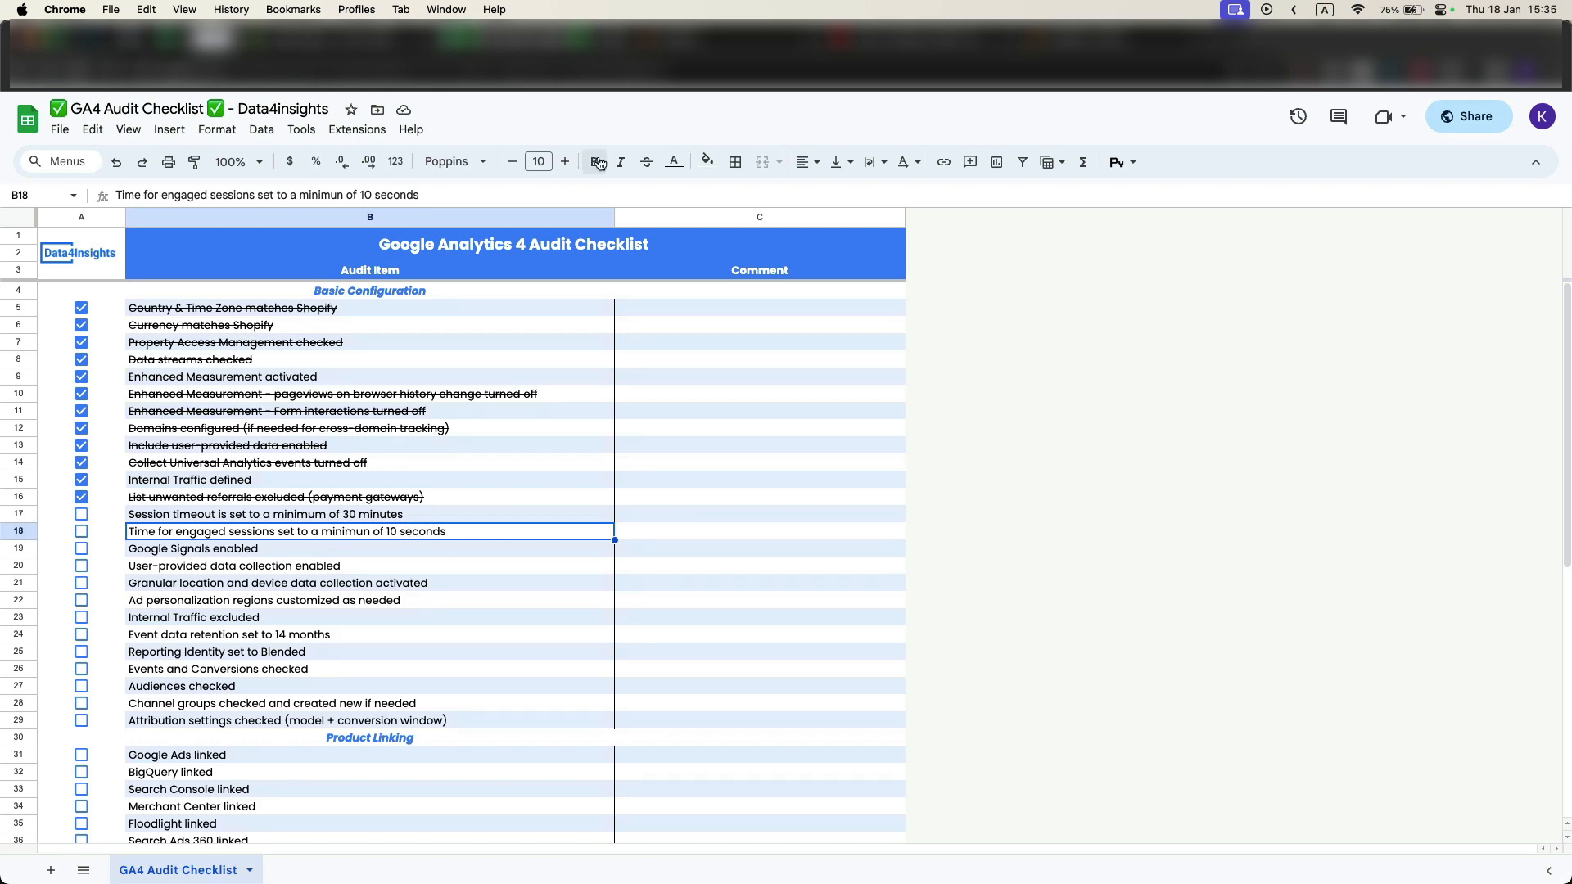
pyautogui.click(807, 35)
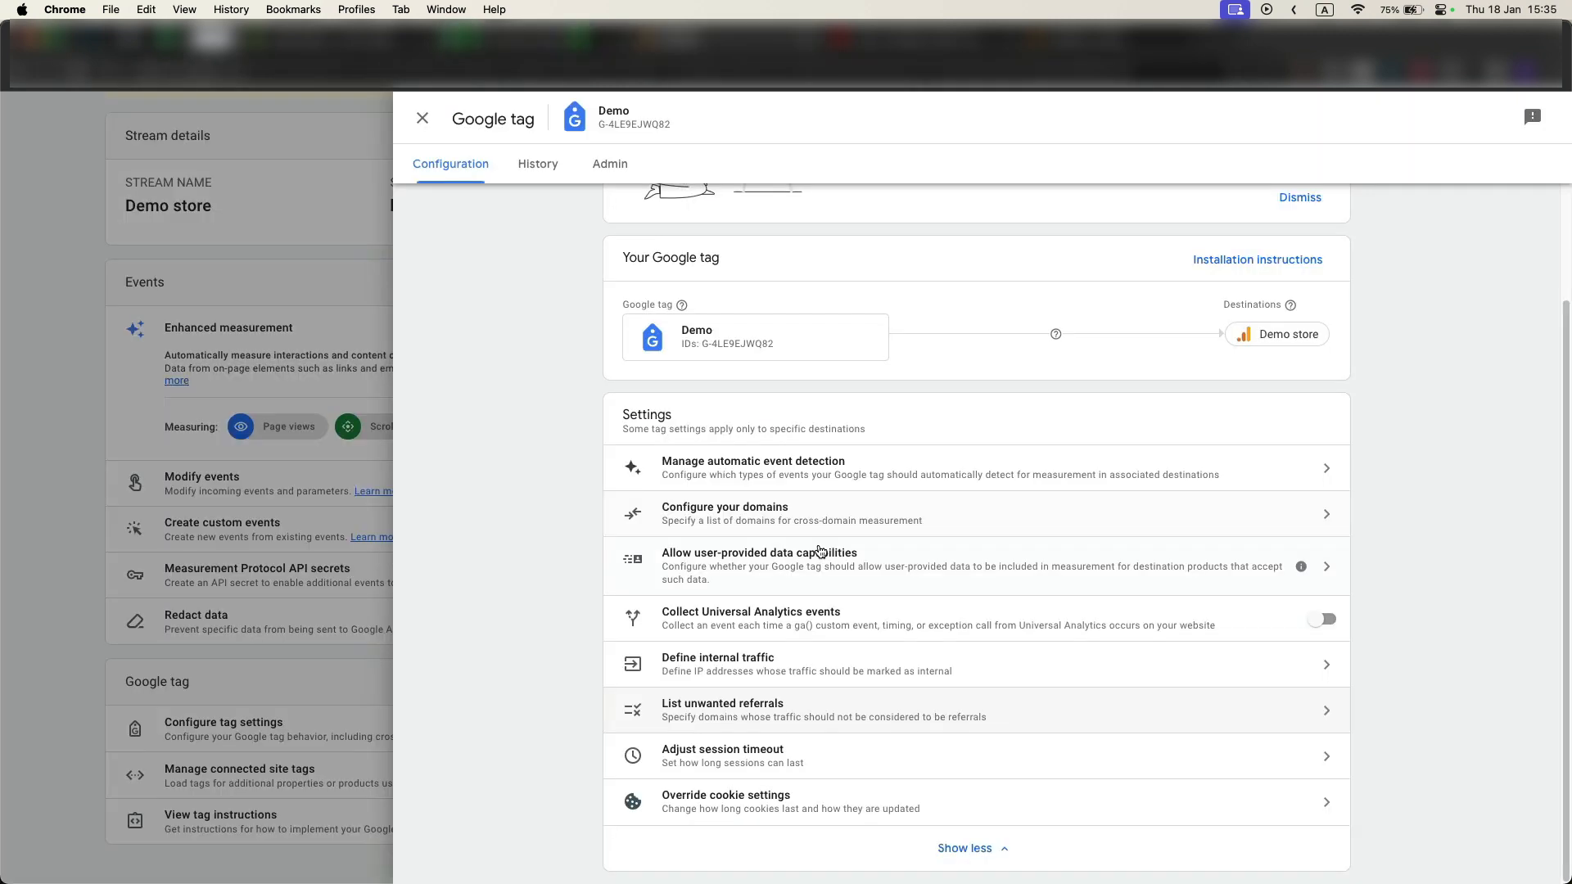
pyautogui.click(742, 751)
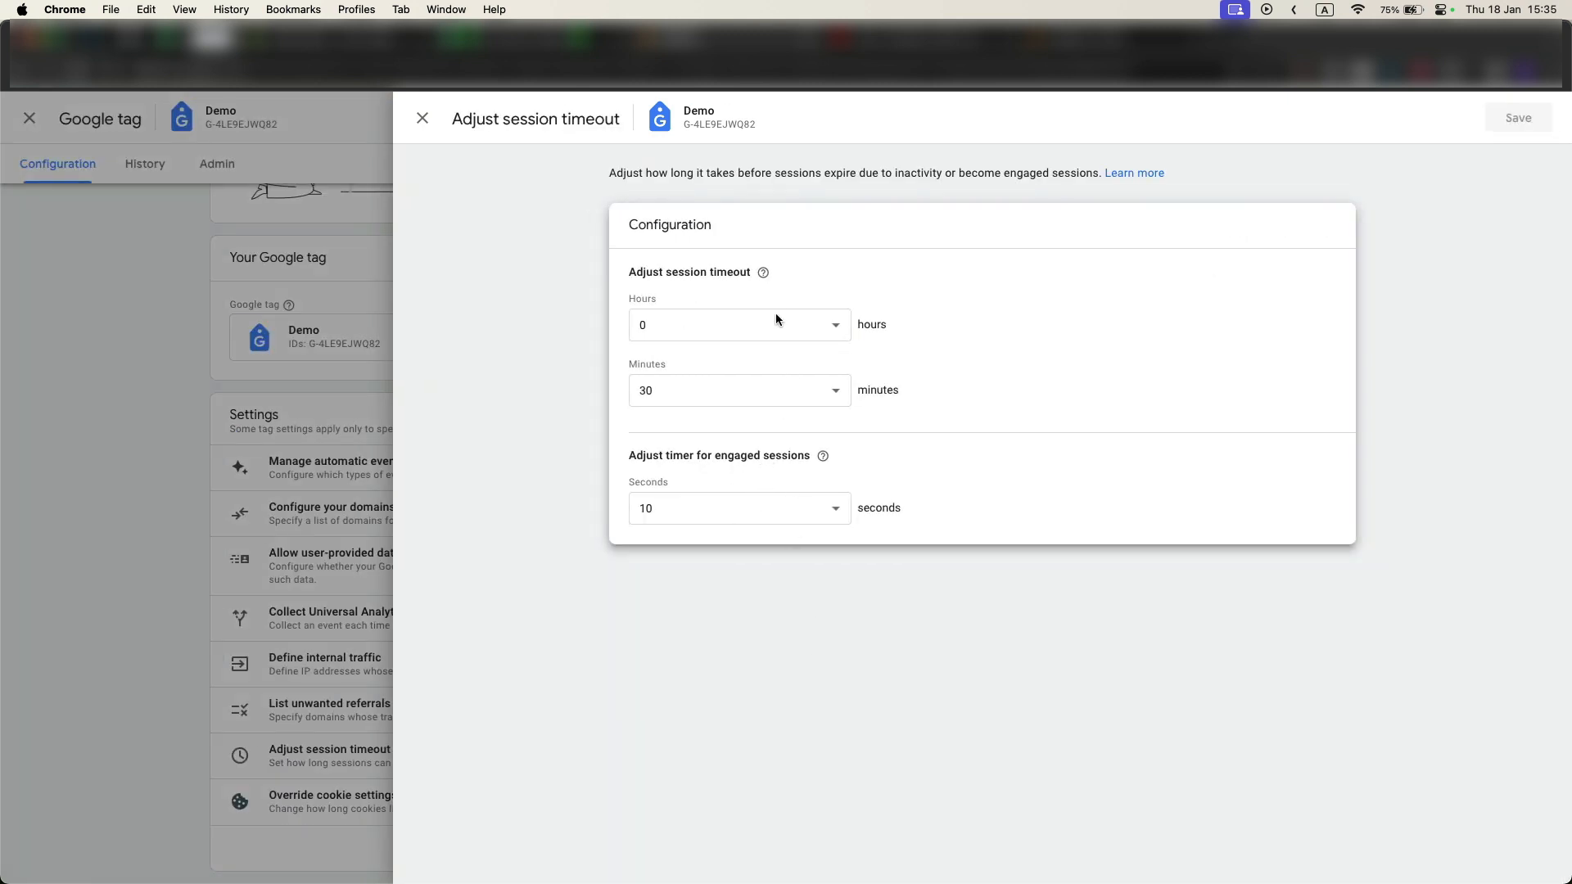
pyautogui.click(769, 395)
pyautogui.click(820, 368)
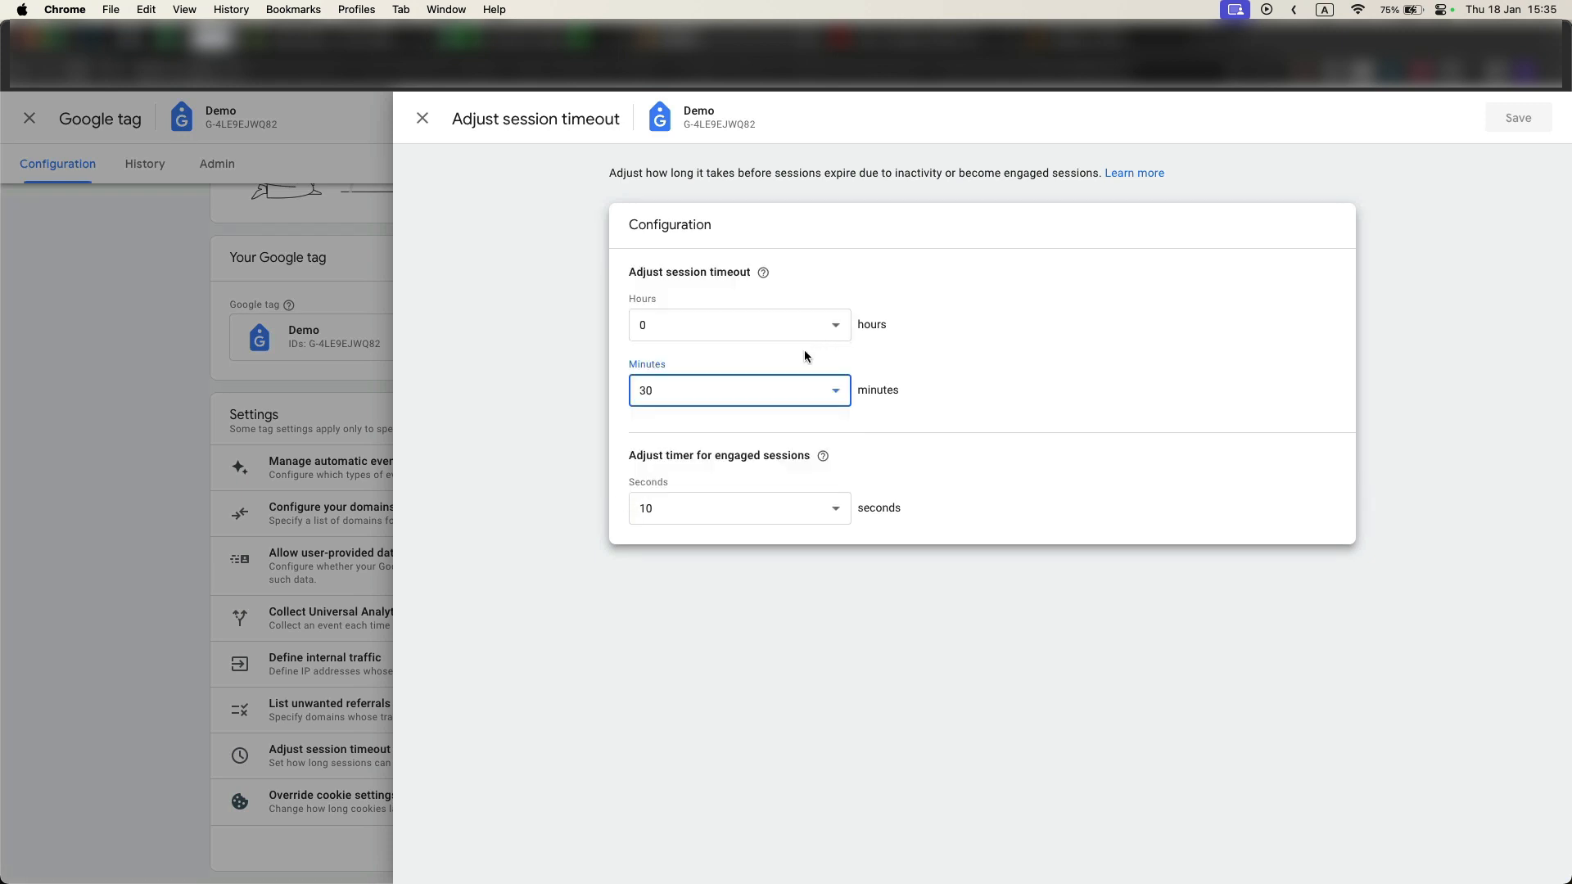
pyautogui.click(712, 396)
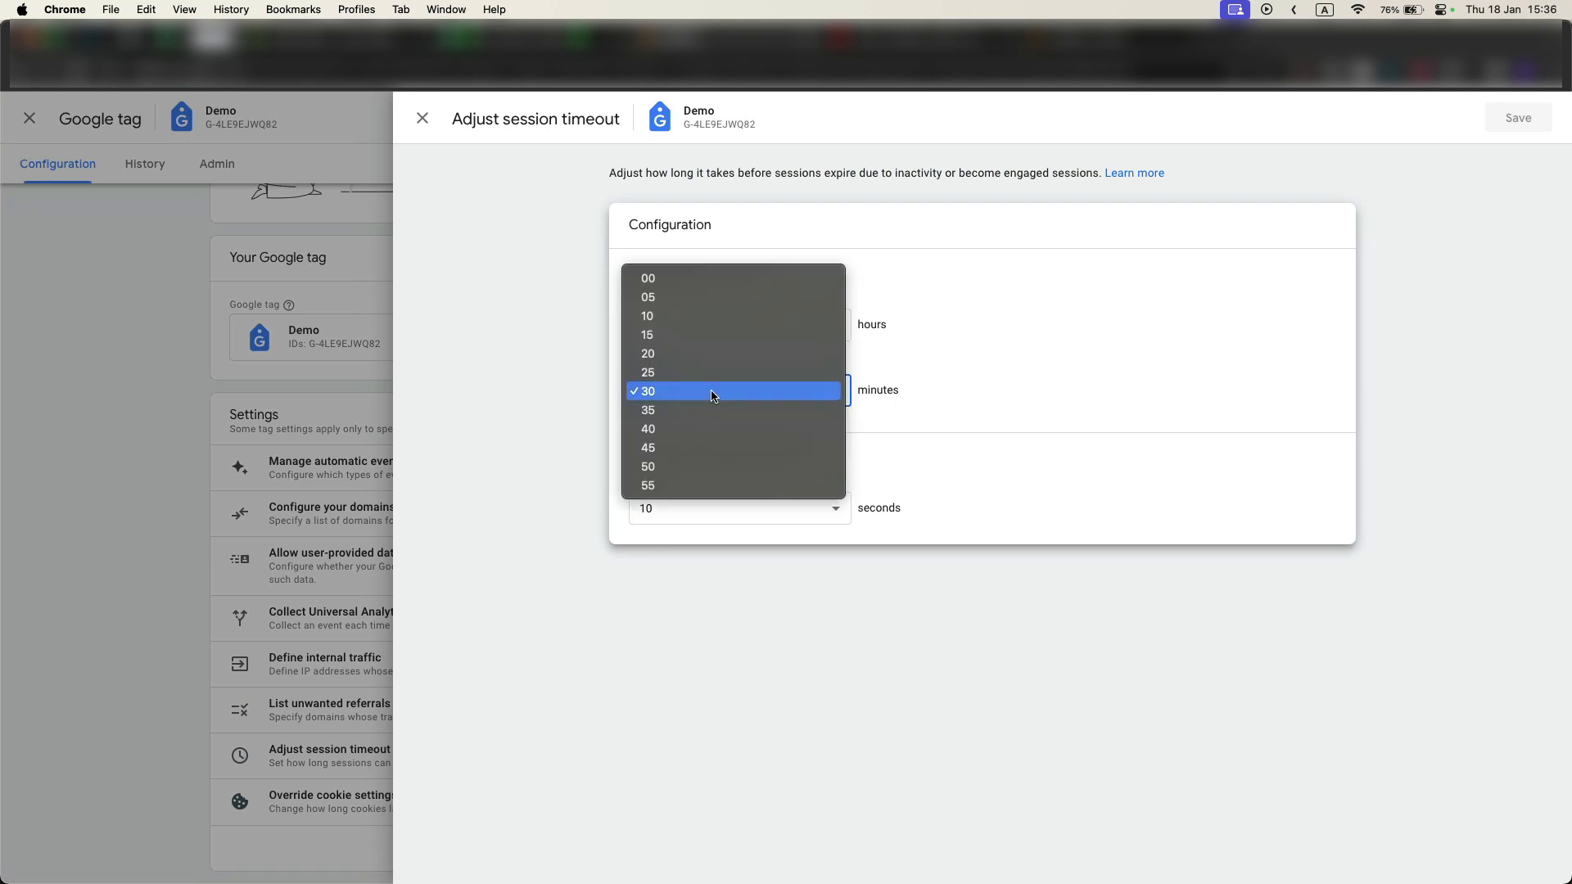
pyautogui.click(939, 395)
# Set the session timeout to 7 hours and 55 minutes.
pyautogui.click(789, 331)
pyautogui.click(734, 459)
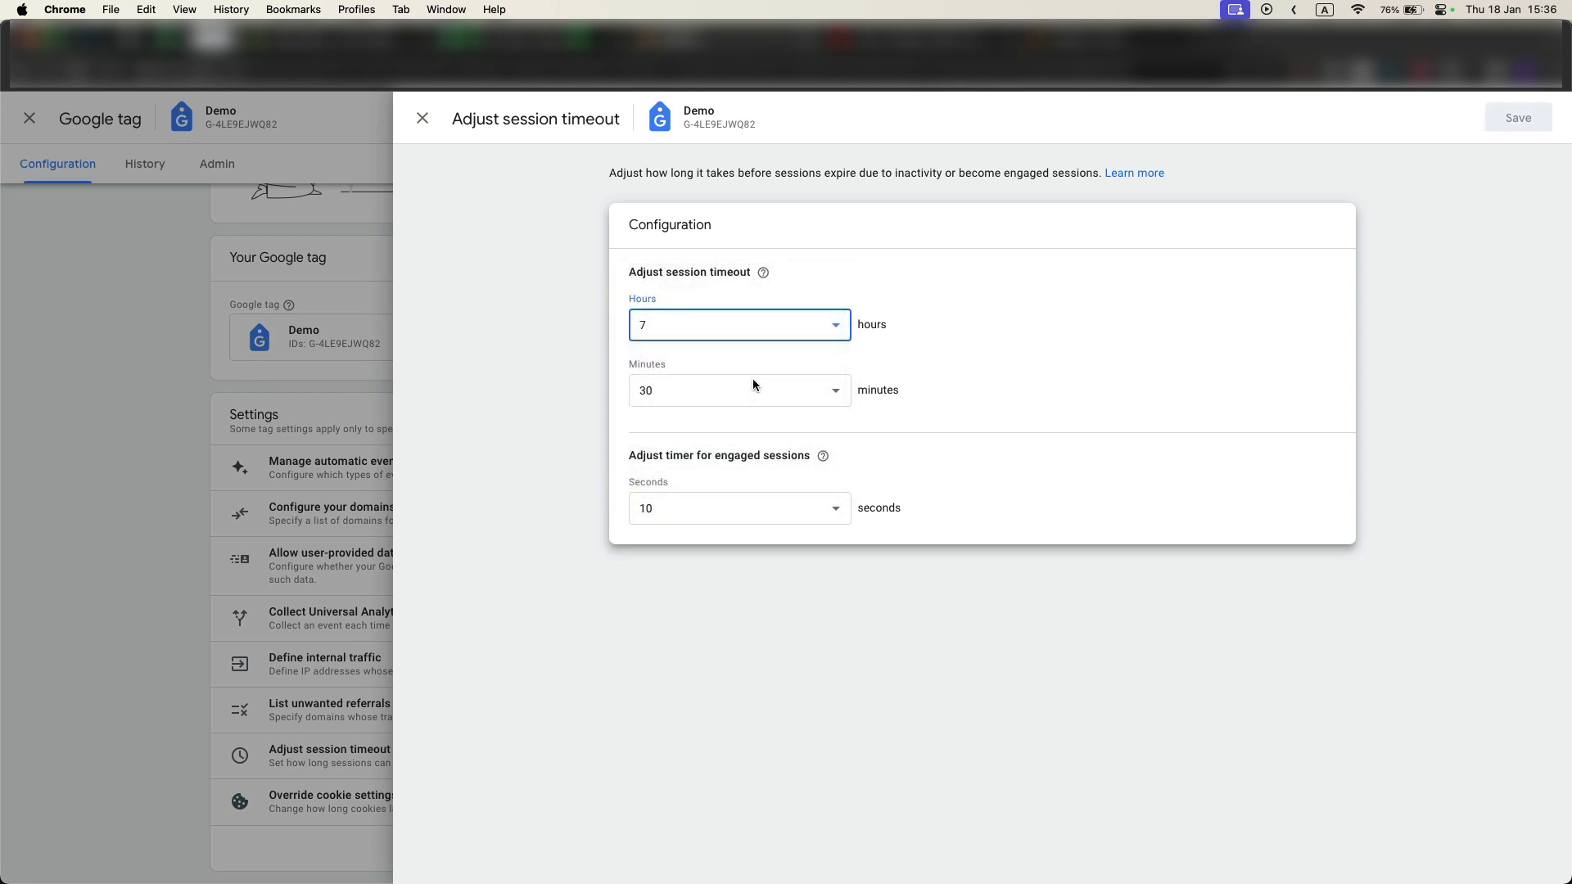
pyautogui.click(752, 385)
pyautogui.click(734, 404)
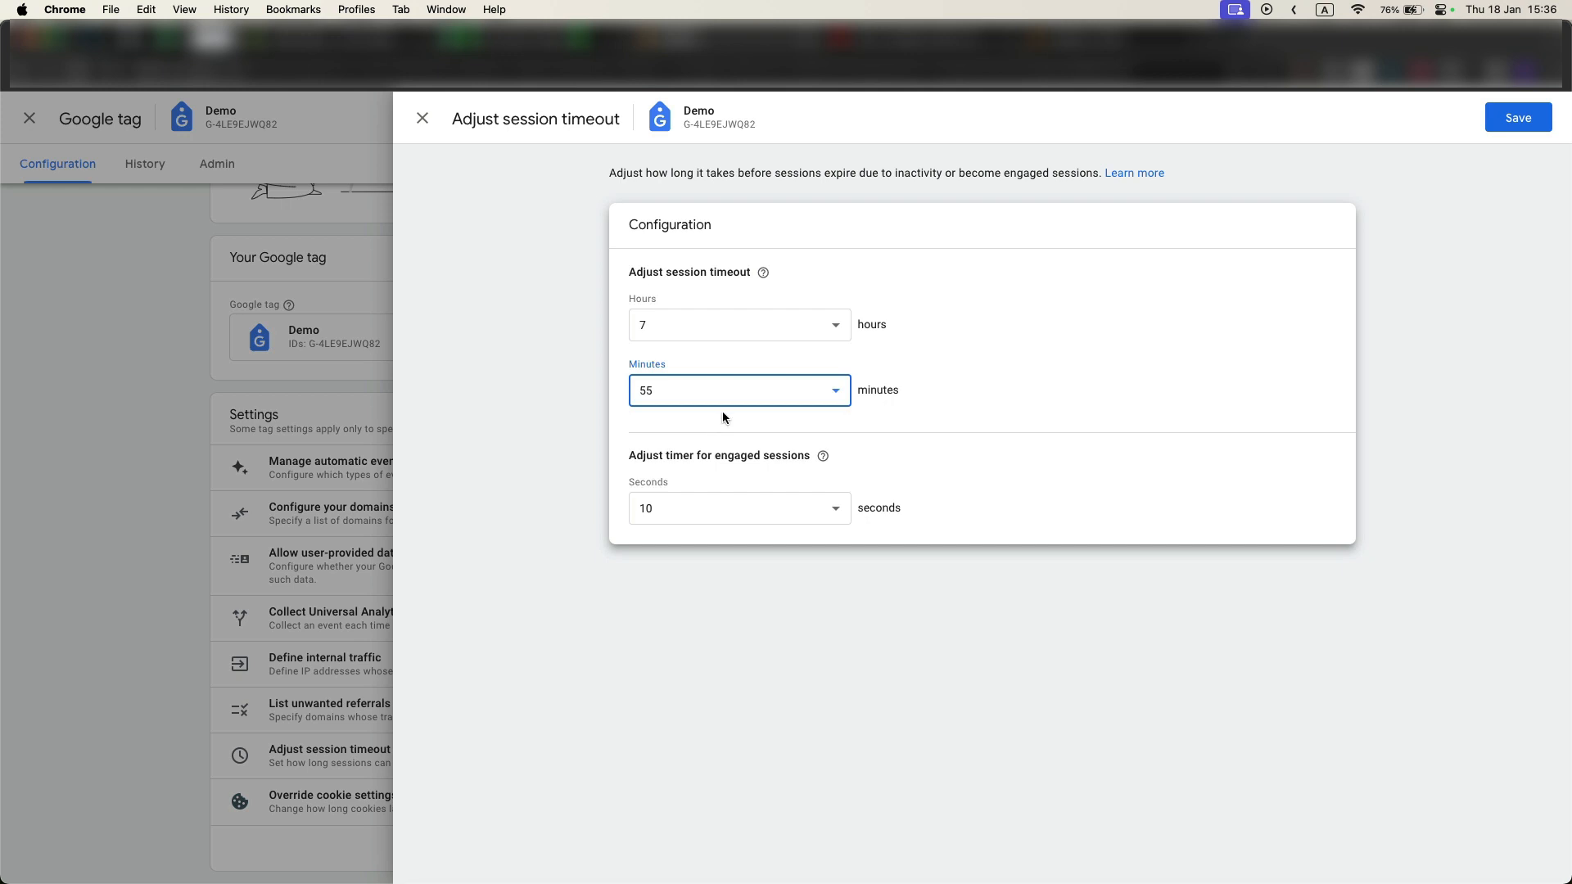
# Set the engaged sessions timer to 60 seconds and mark the session timeout and engaged session time items as done in the checklist.
pyautogui.click(749, 516)
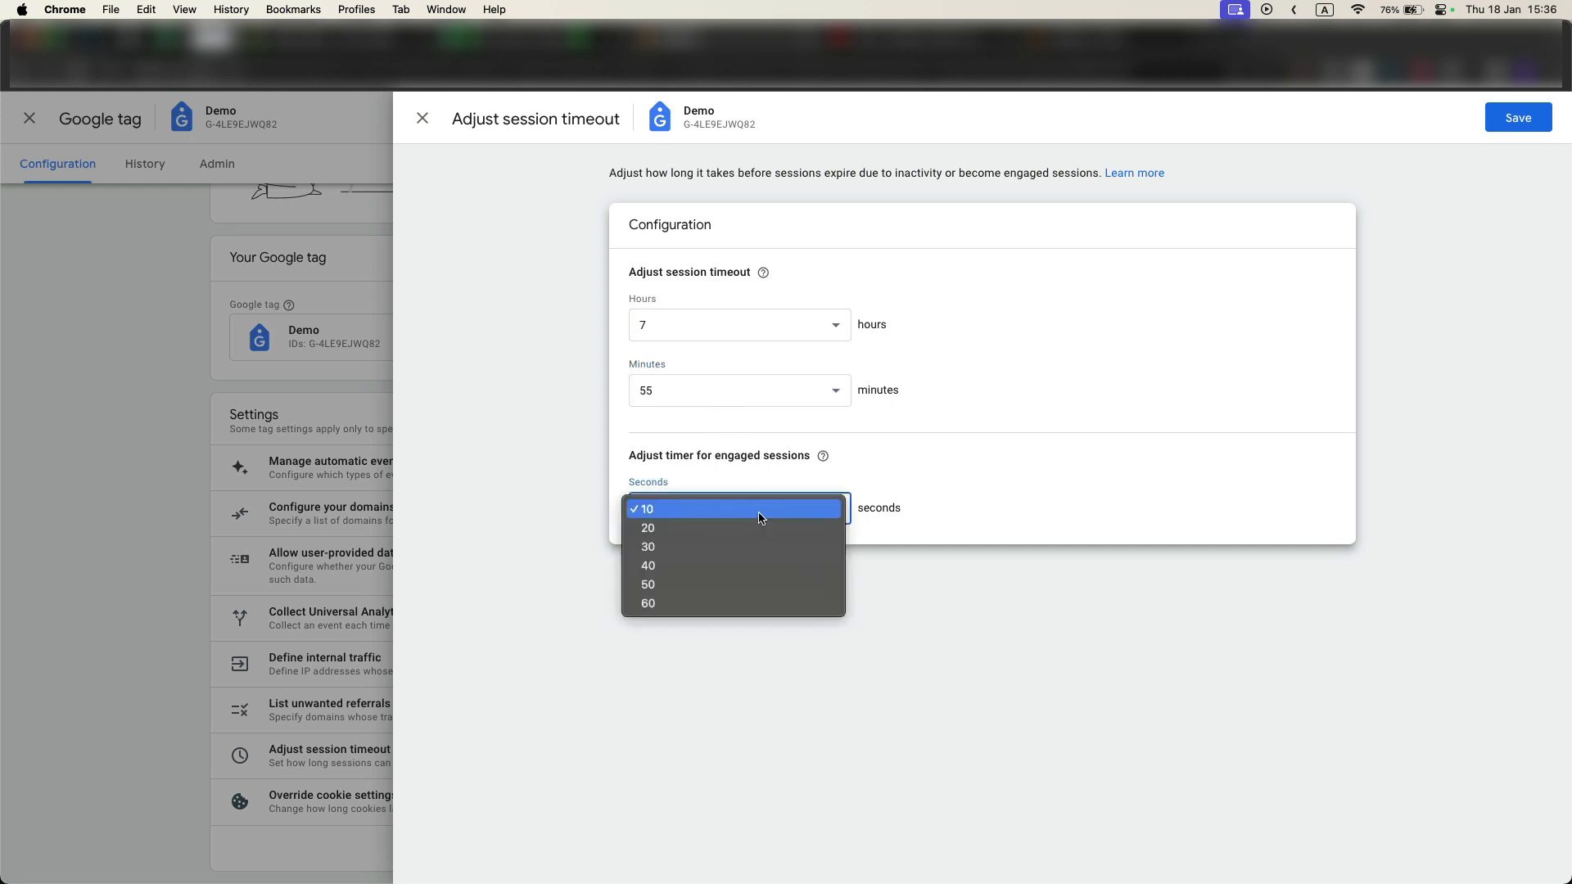
pyautogui.click(745, 601)
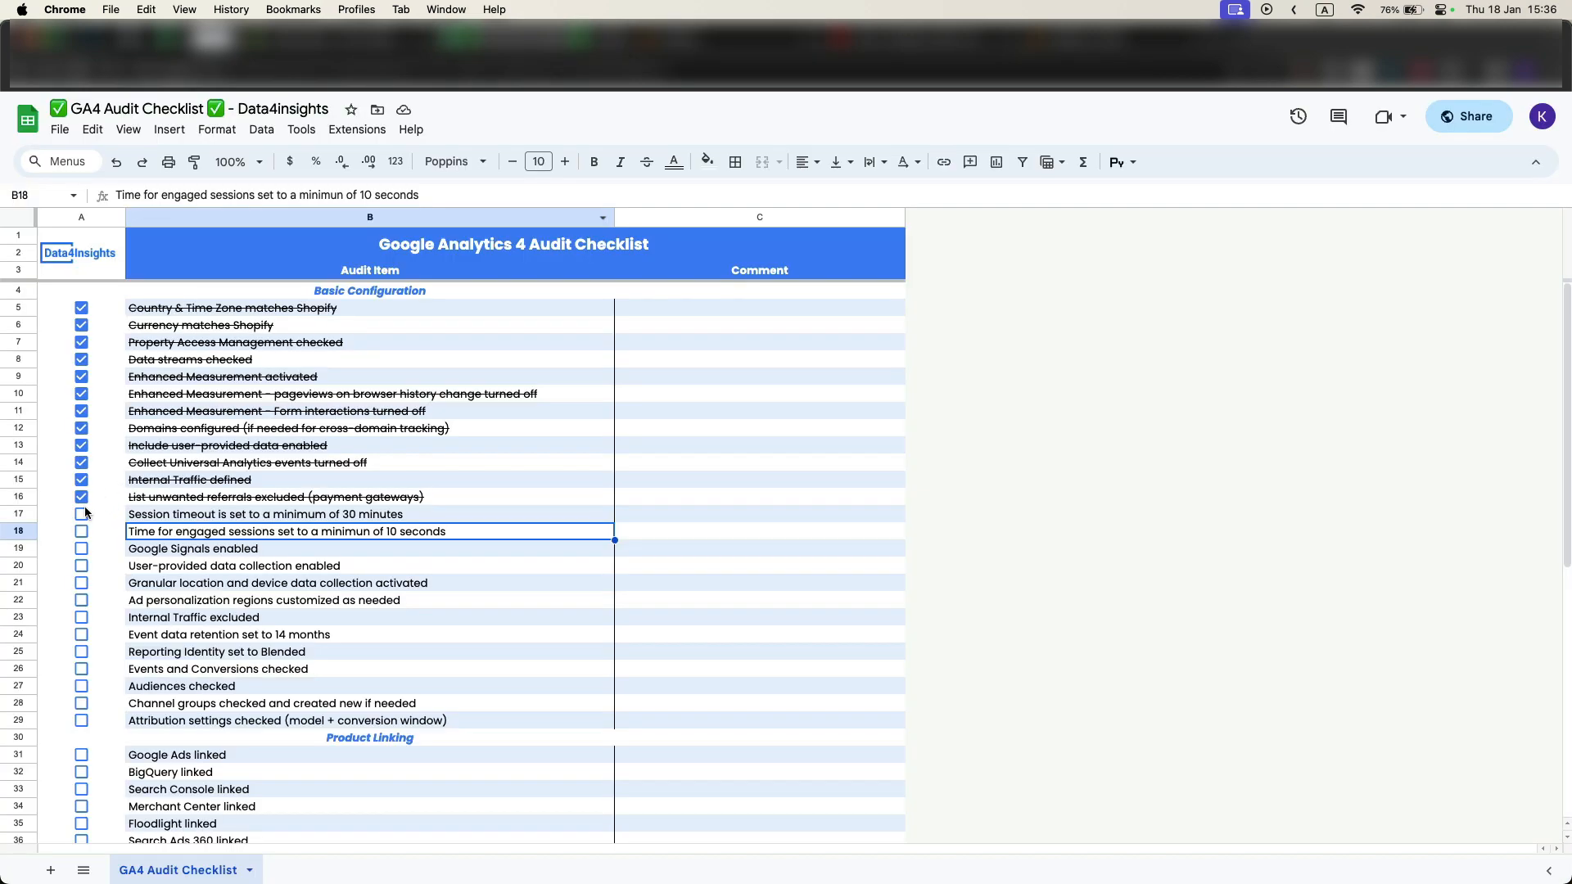
pyautogui.click(82, 513)
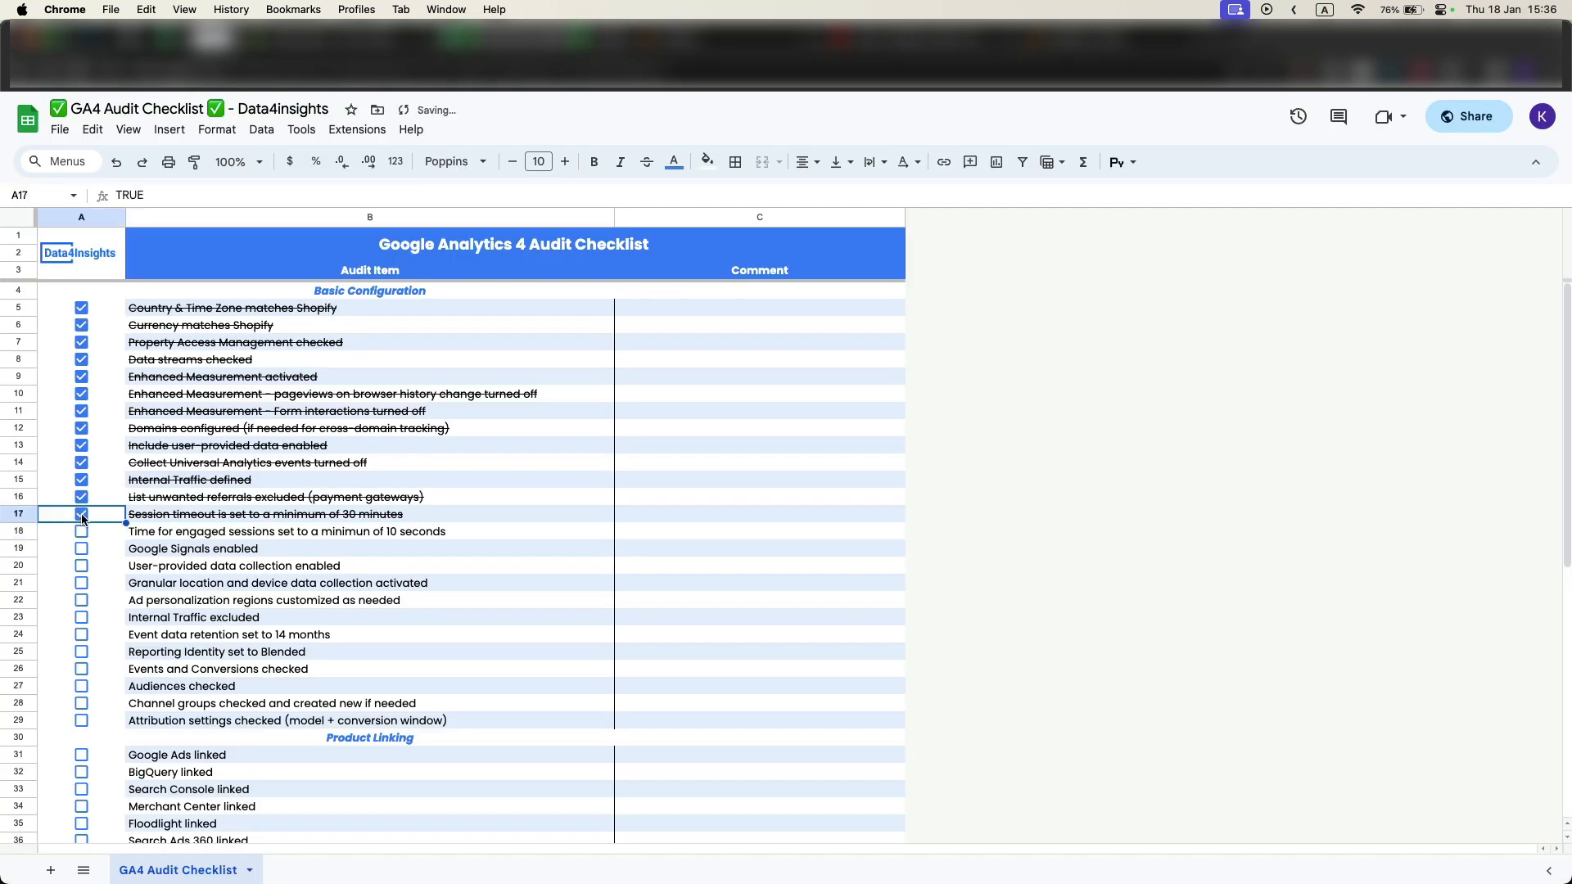
pyautogui.click(81, 532)
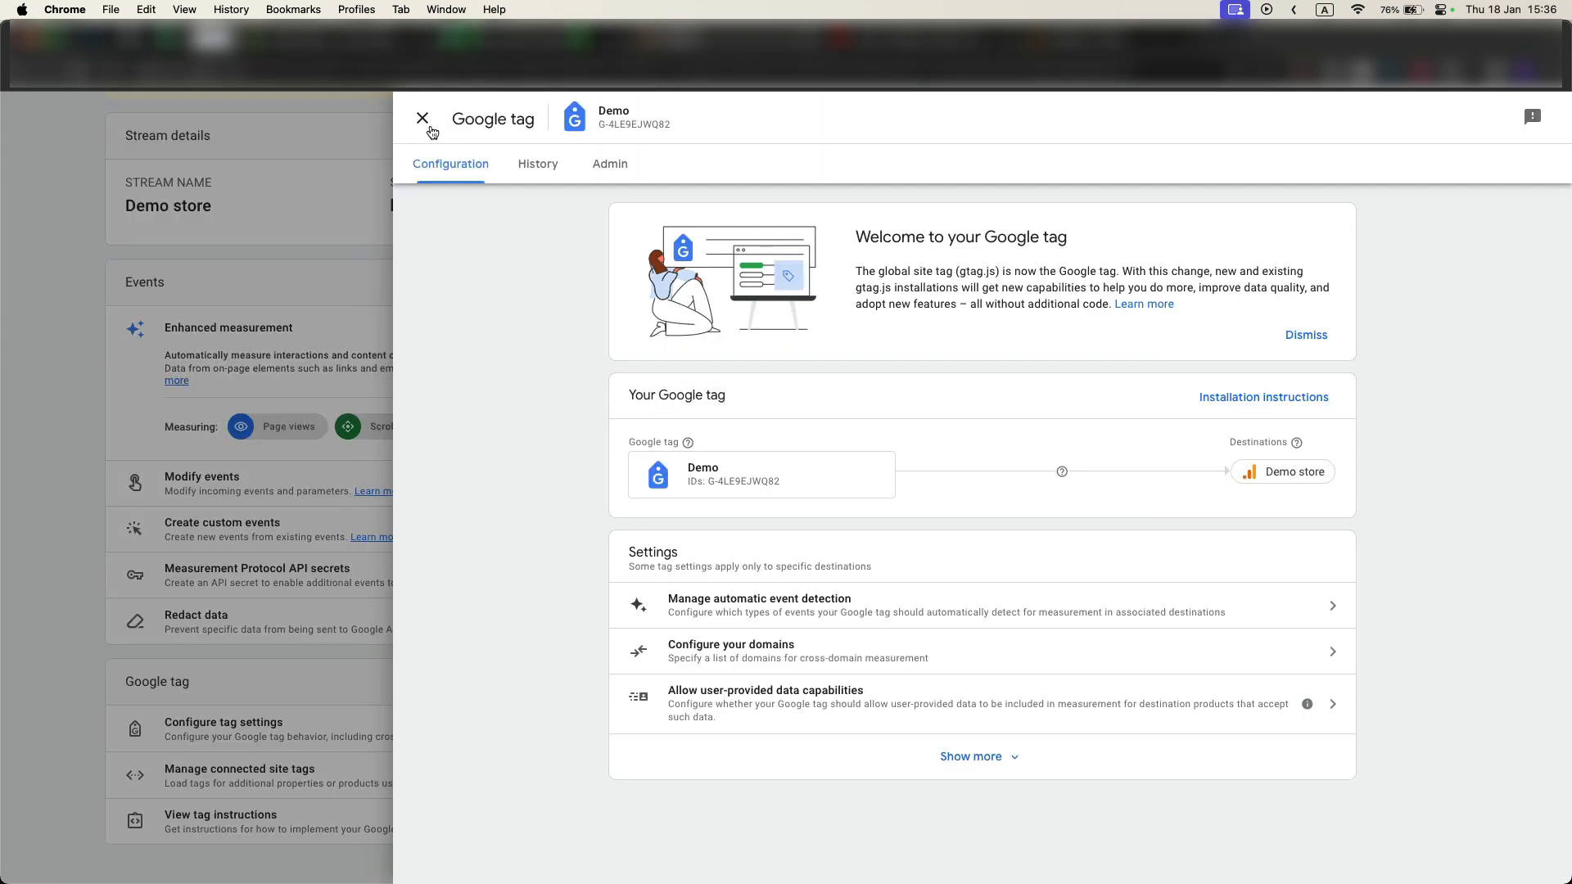
# Leave the Google tag and web stream details and open the property's Data collection settings from Admin.
pyautogui.click(423, 120)
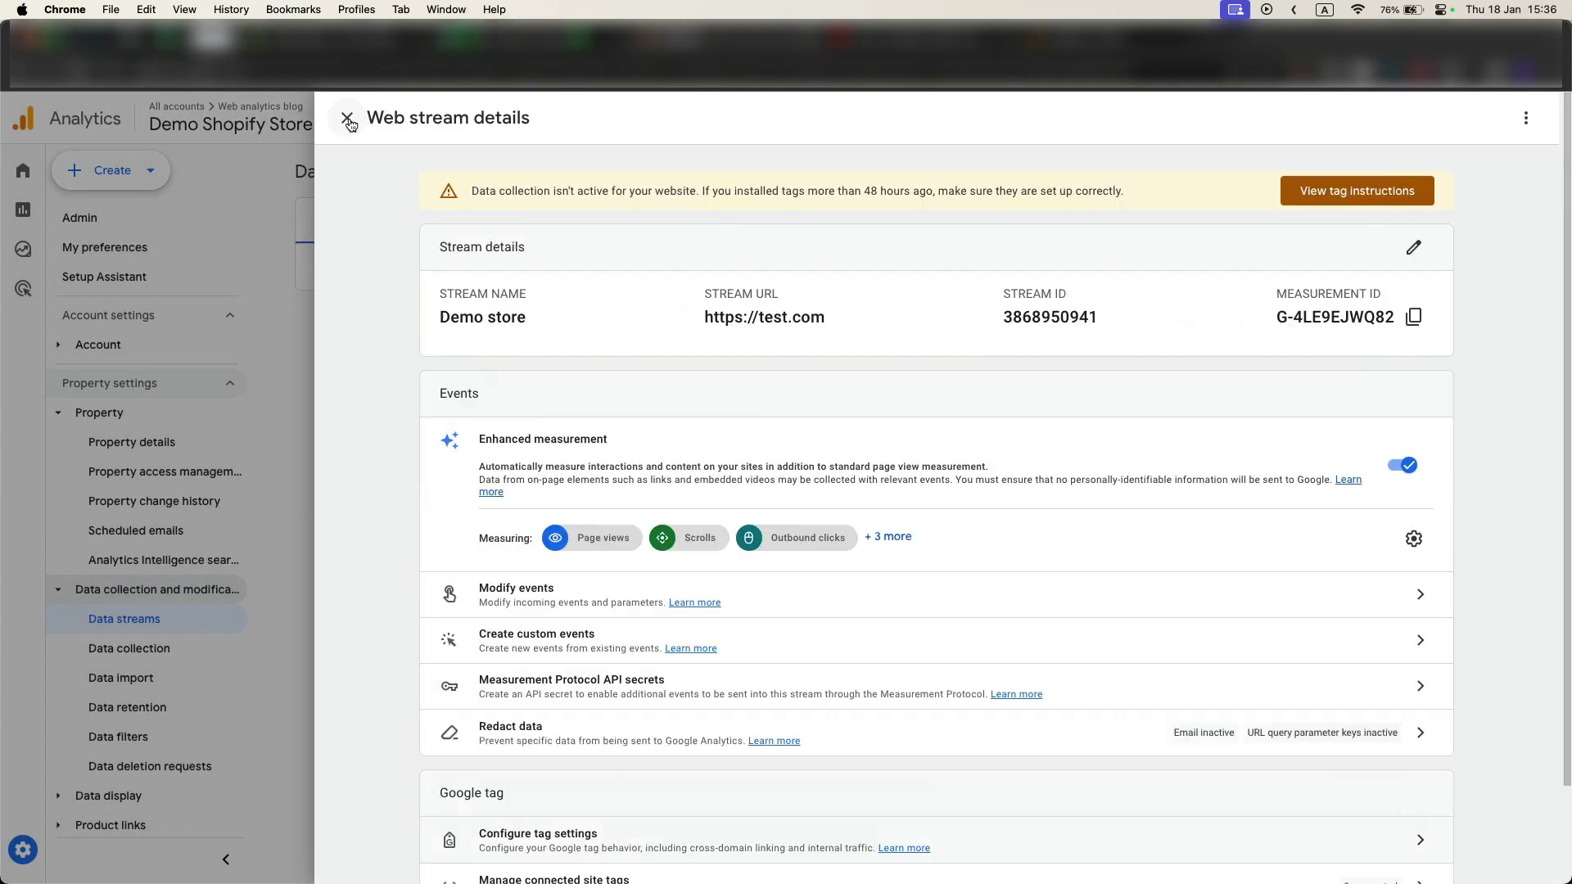
pyautogui.scroll(-1, 498, 334)
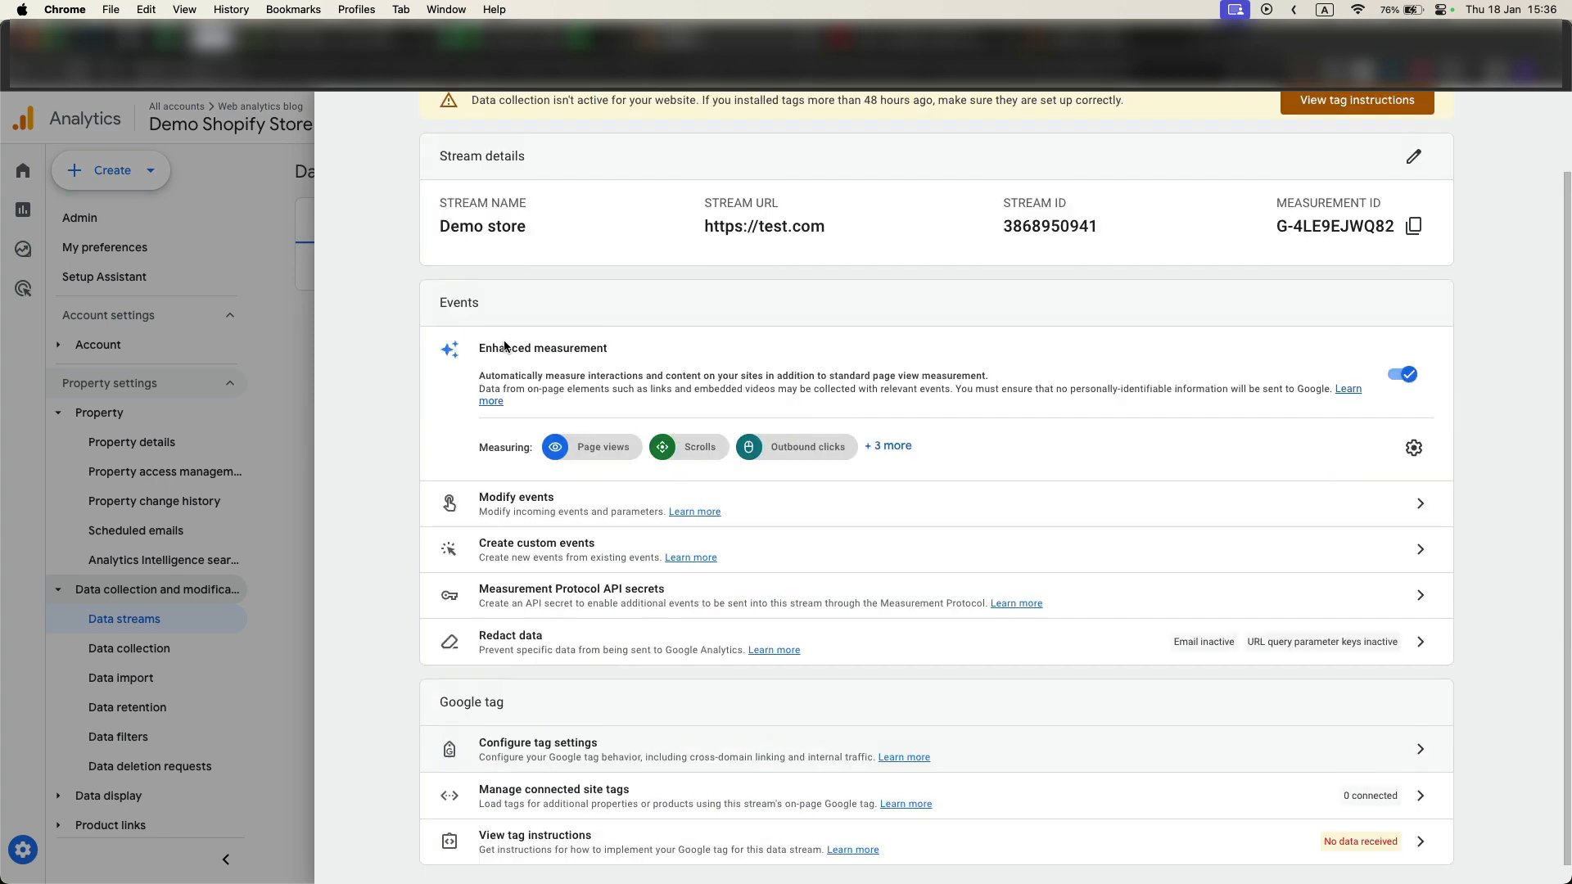
pyautogui.scroll(1, 491, 328)
pyautogui.scroll(1, 369, 141)
pyautogui.click(347, 113)
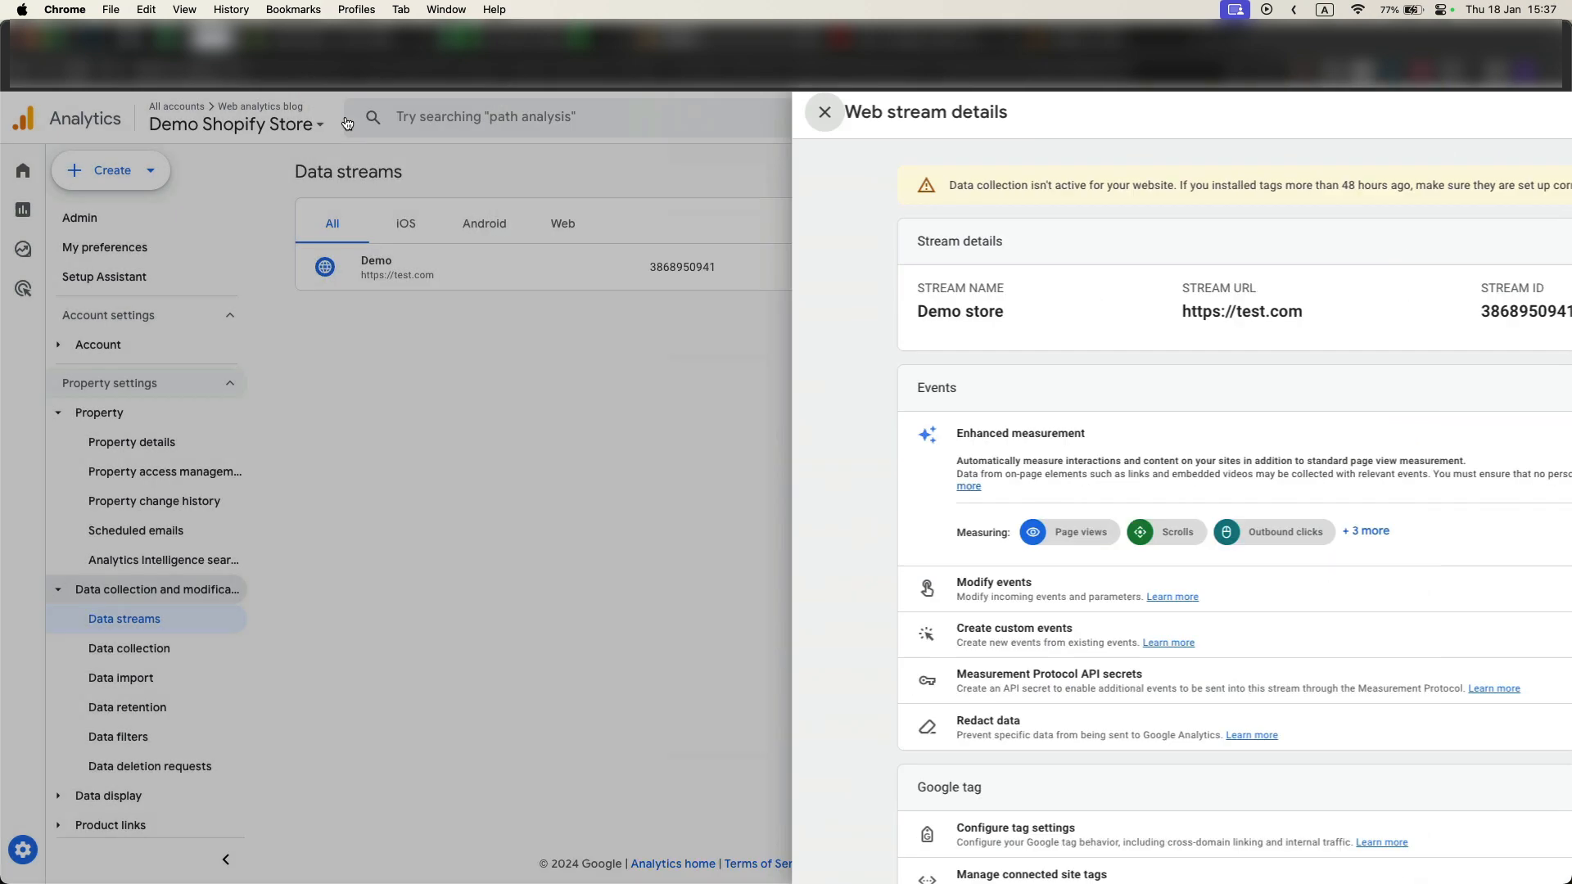
pyautogui.click(135, 224)
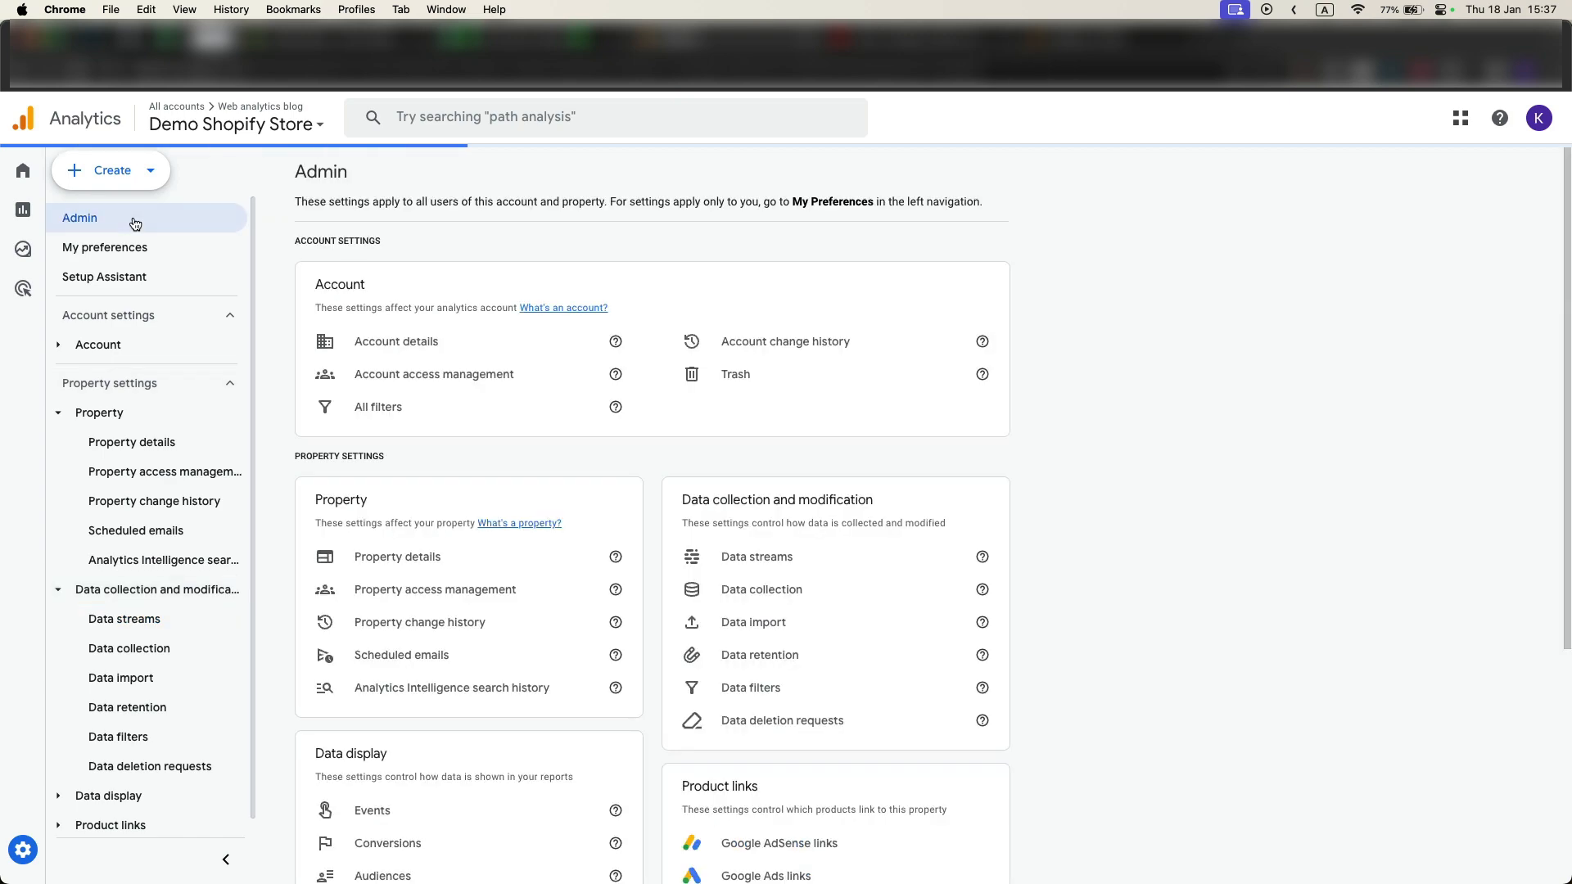
pyautogui.click(760, 599)
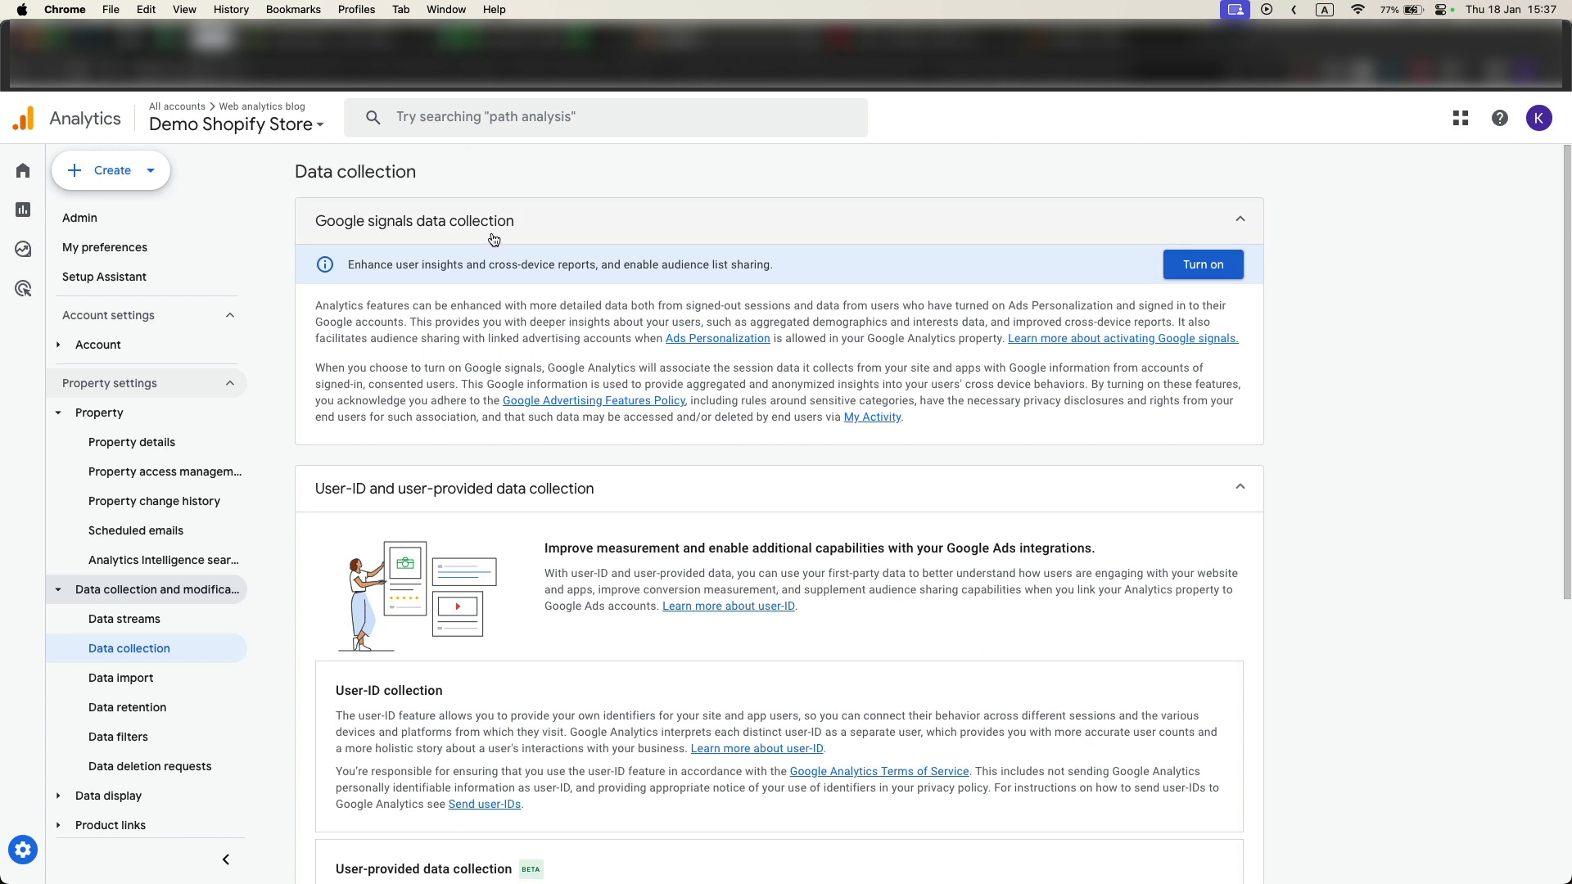
# Turn on Google signals data collection and mark "Google Signals enabled" in the checklist.
pyautogui.click(1182, 269)
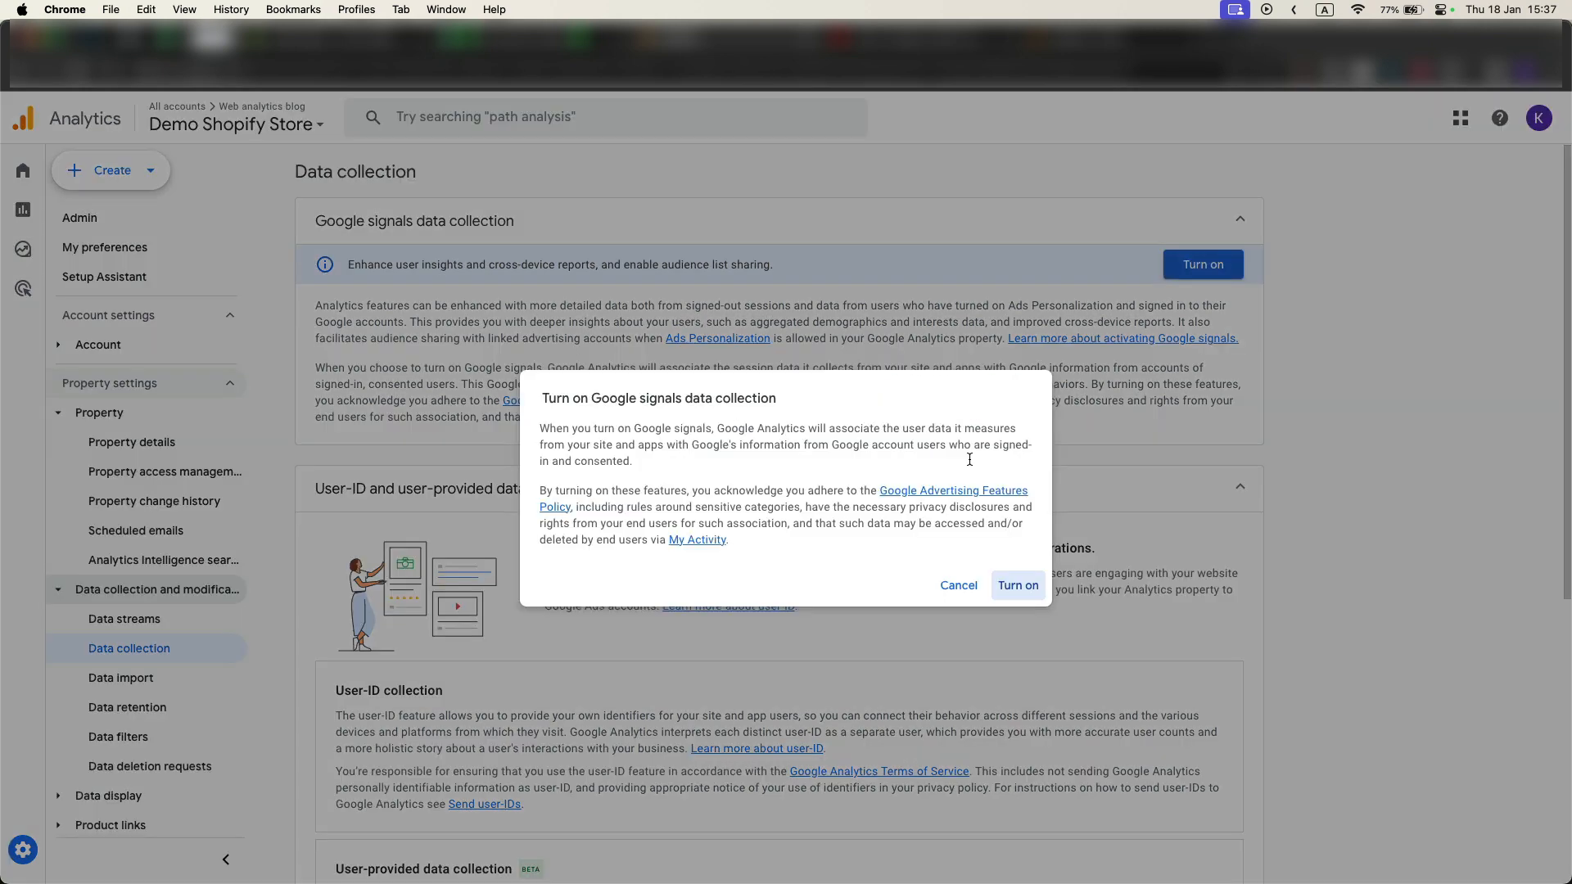
pyautogui.click(1017, 588)
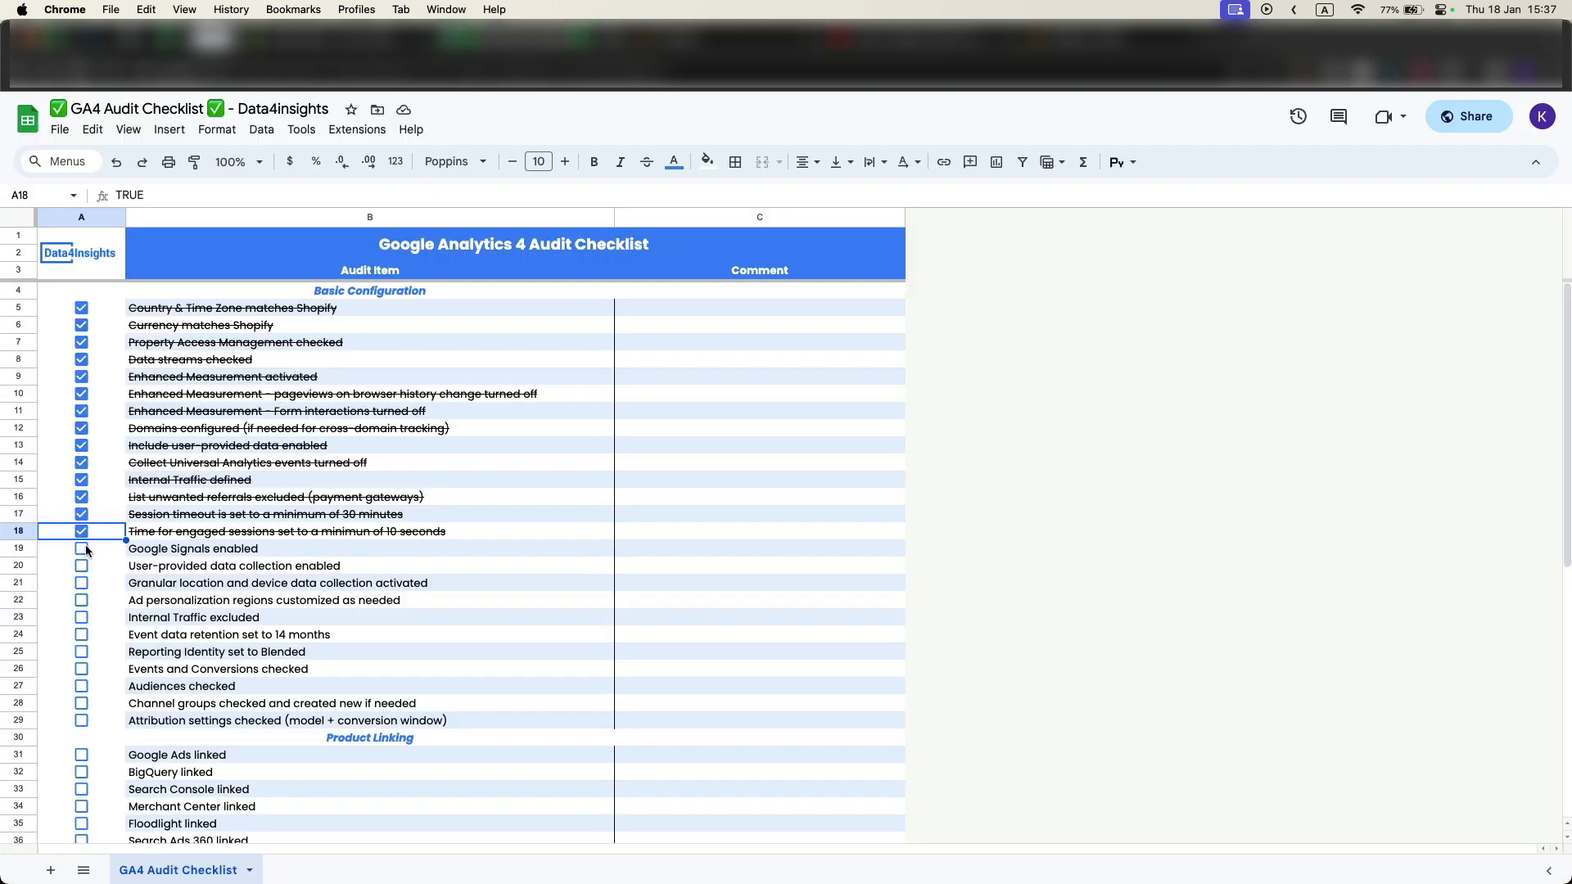
pyautogui.click(84, 550)
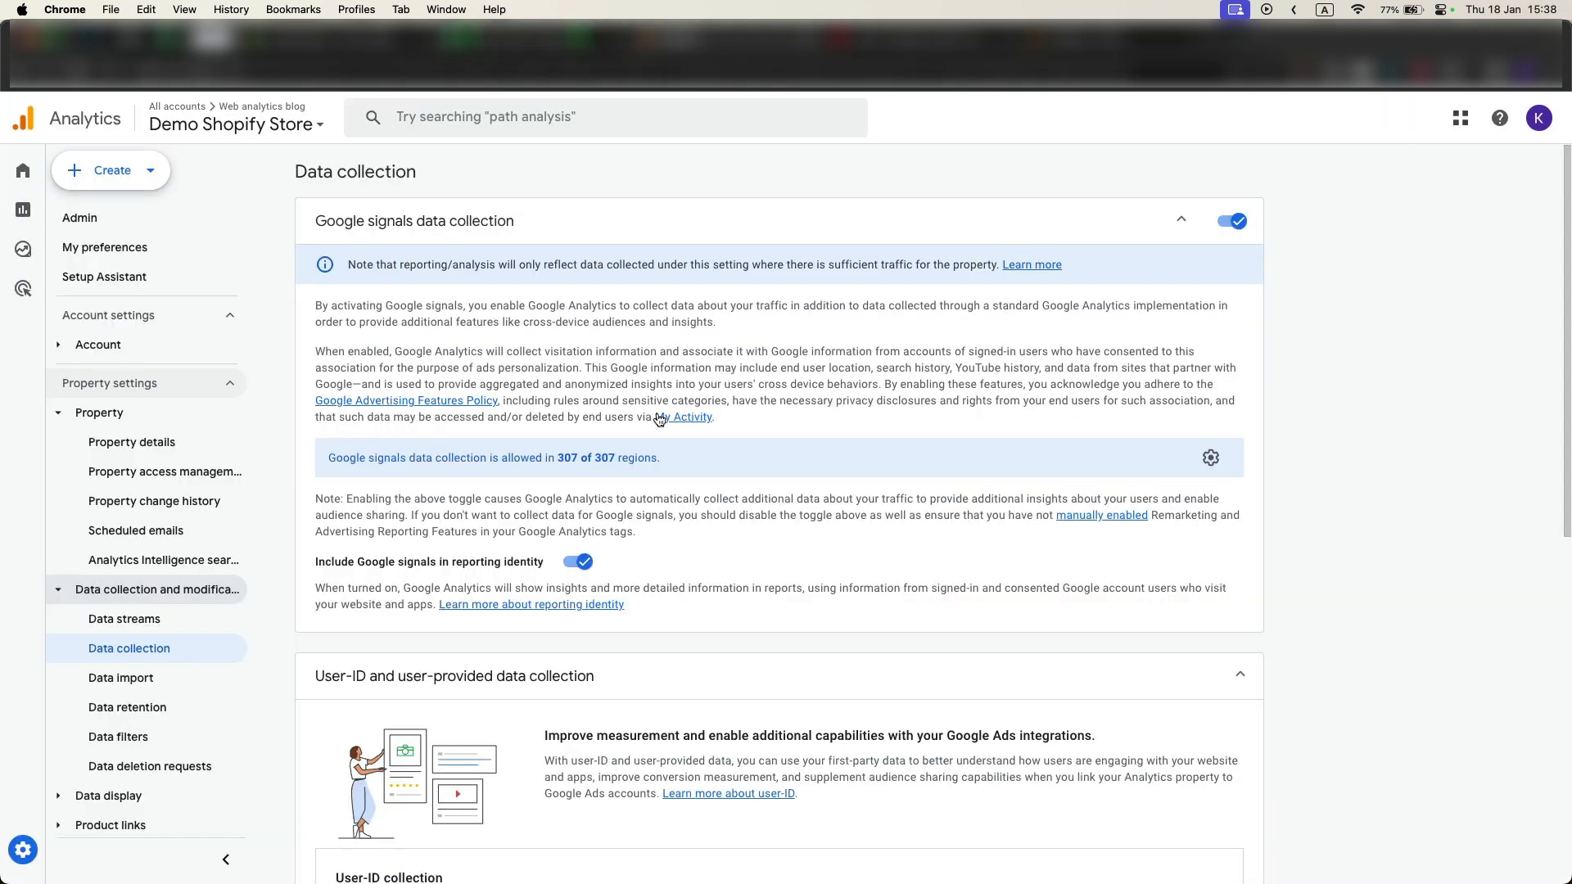
# Turn on user-provided data collection with the option to collect automatically-detected user-provided data enabled.
pyautogui.scroll(-3, 603, 460)
pyautogui.scroll(-6, 604, 460)
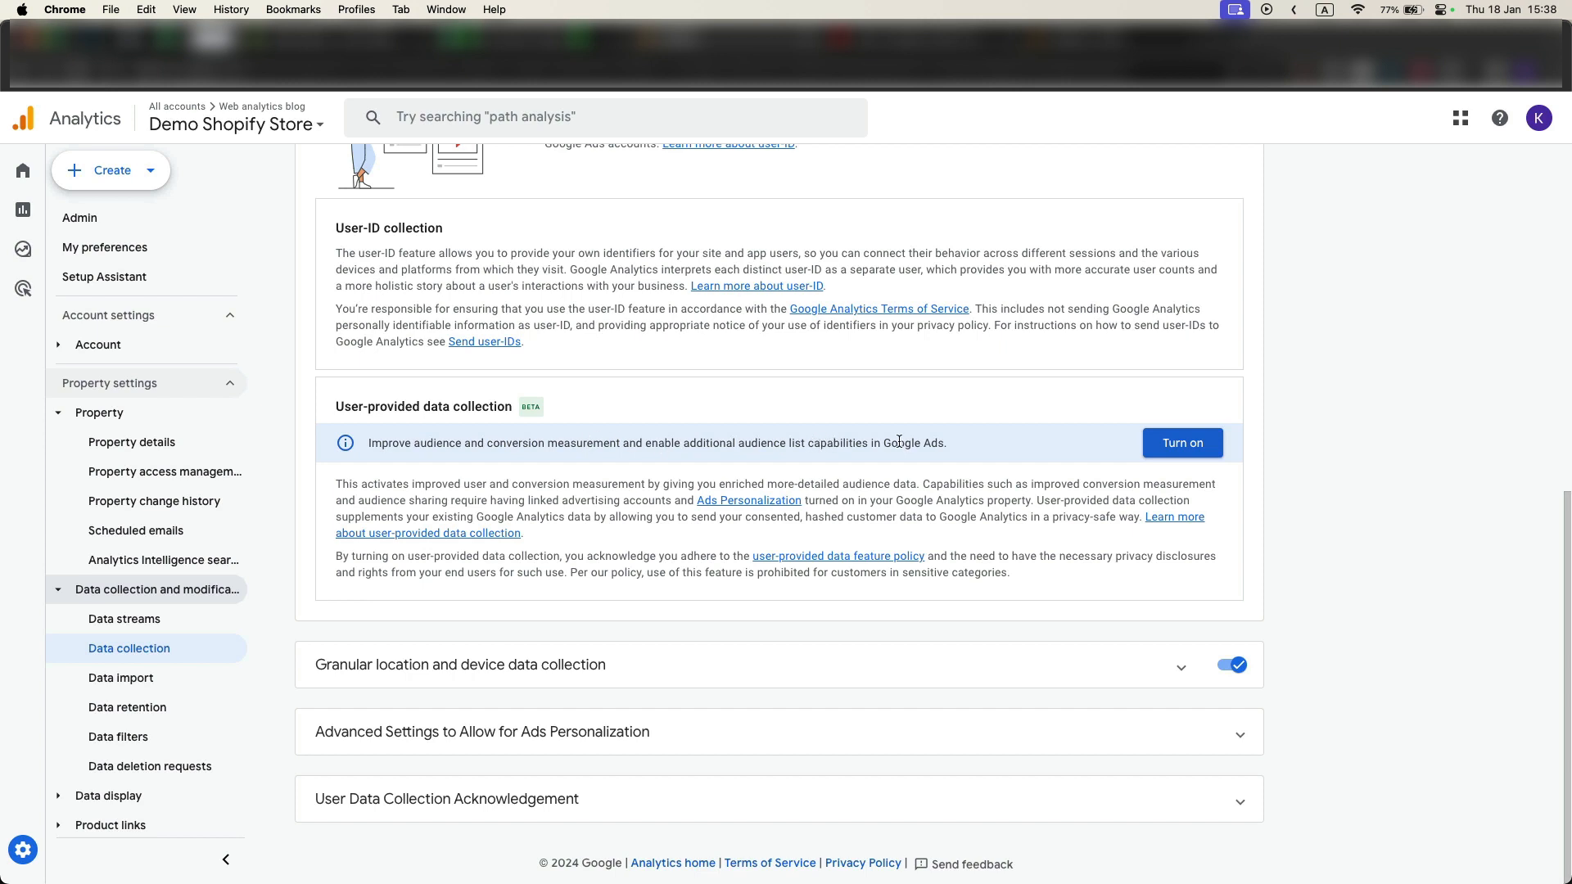
pyautogui.moveTo(899, 445); pyautogui.dragTo(926, 445)
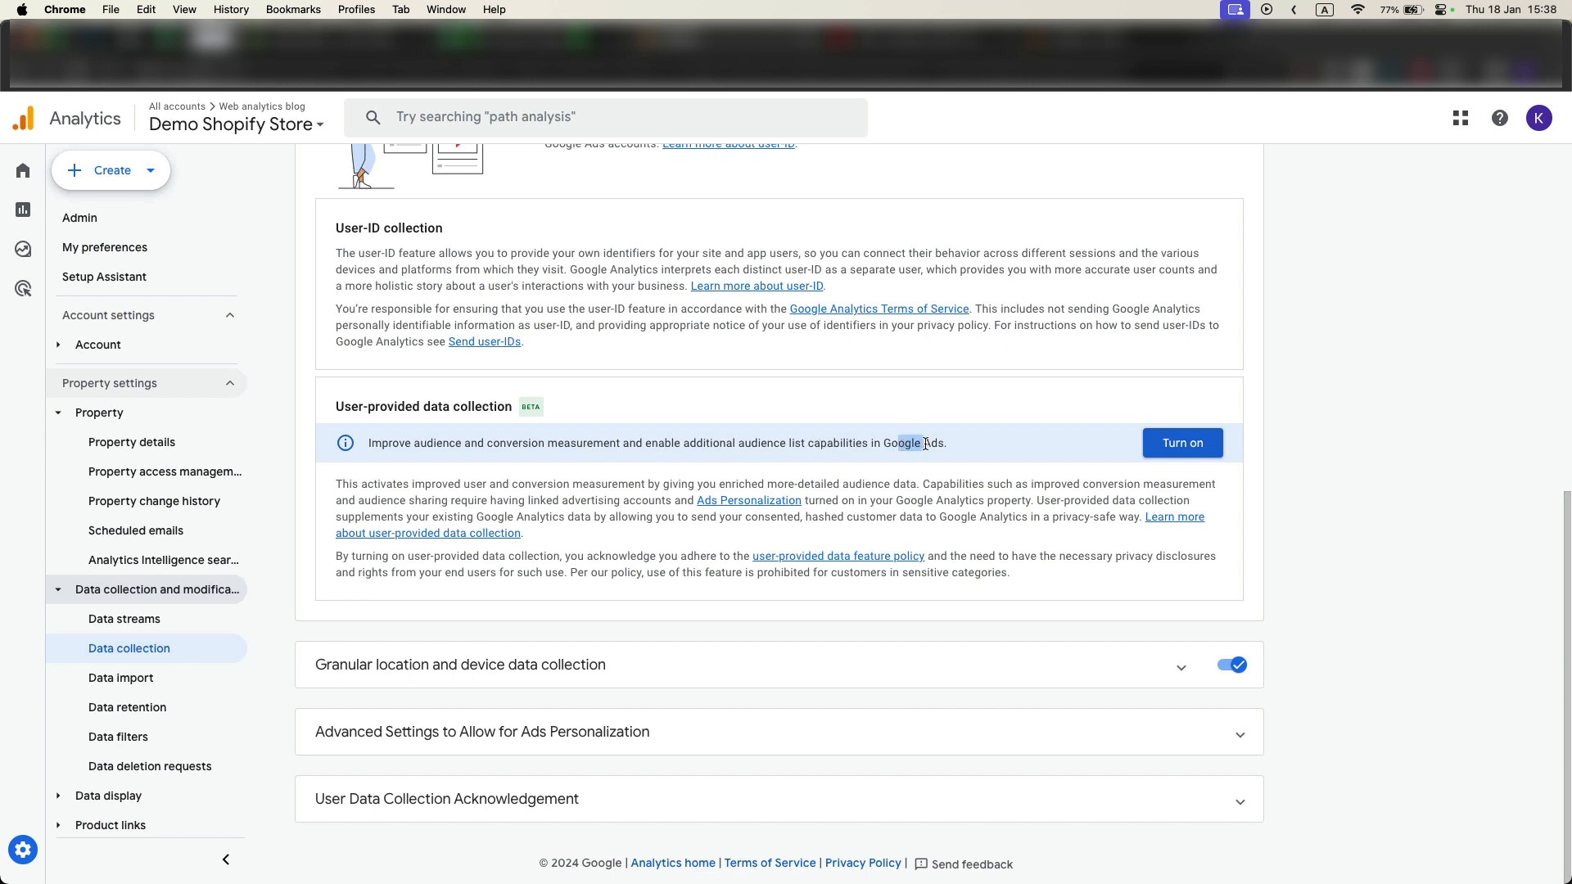
pyautogui.click(1180, 444)
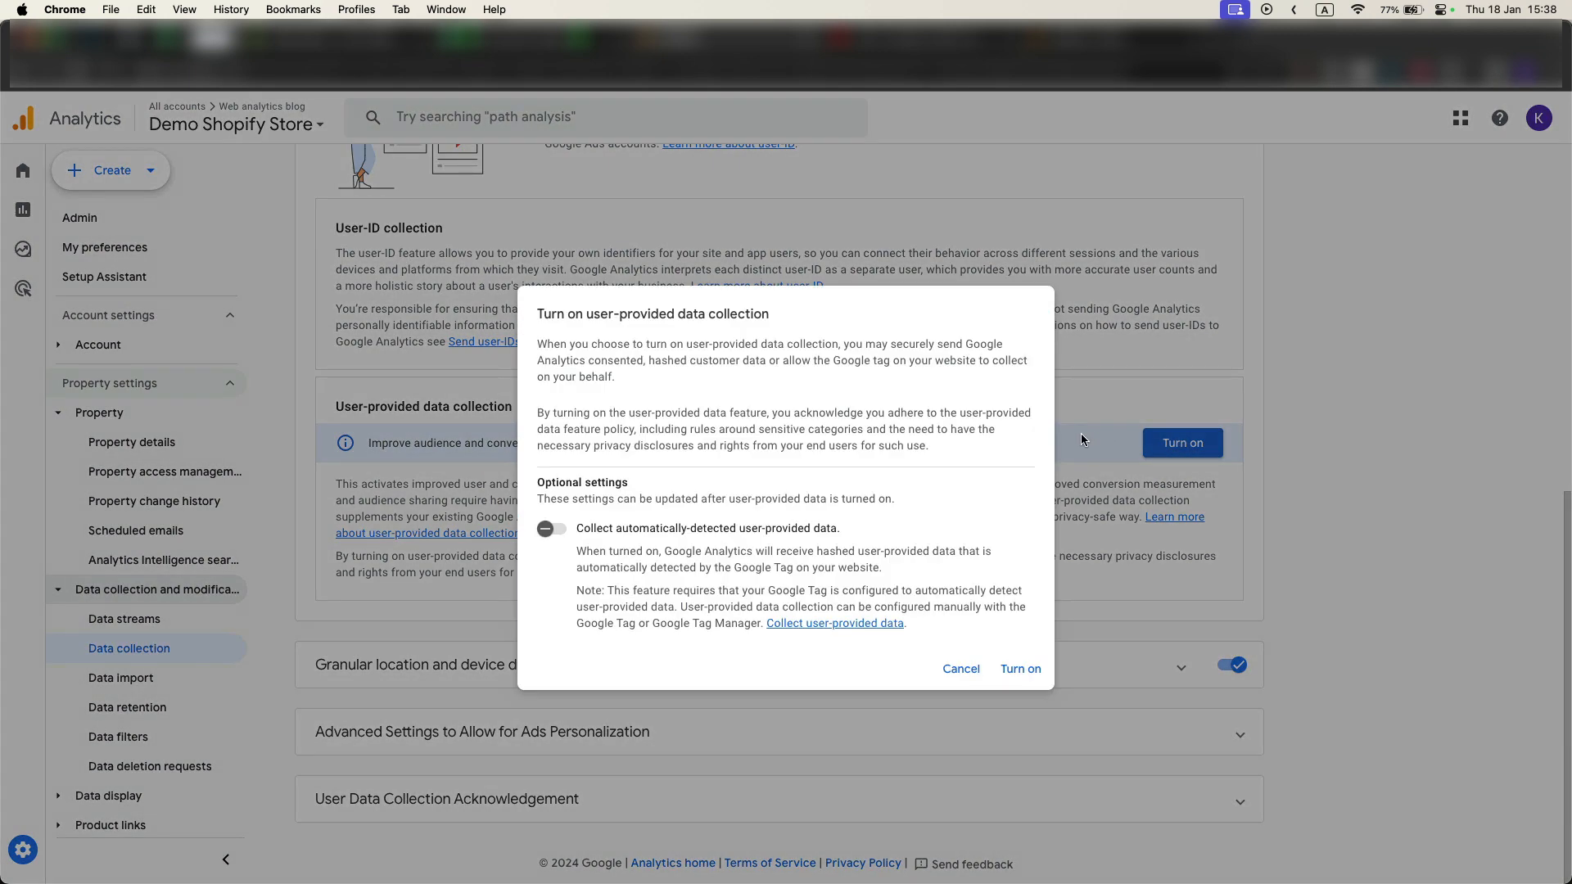
pyautogui.click(550, 529)
pyautogui.click(1019, 669)
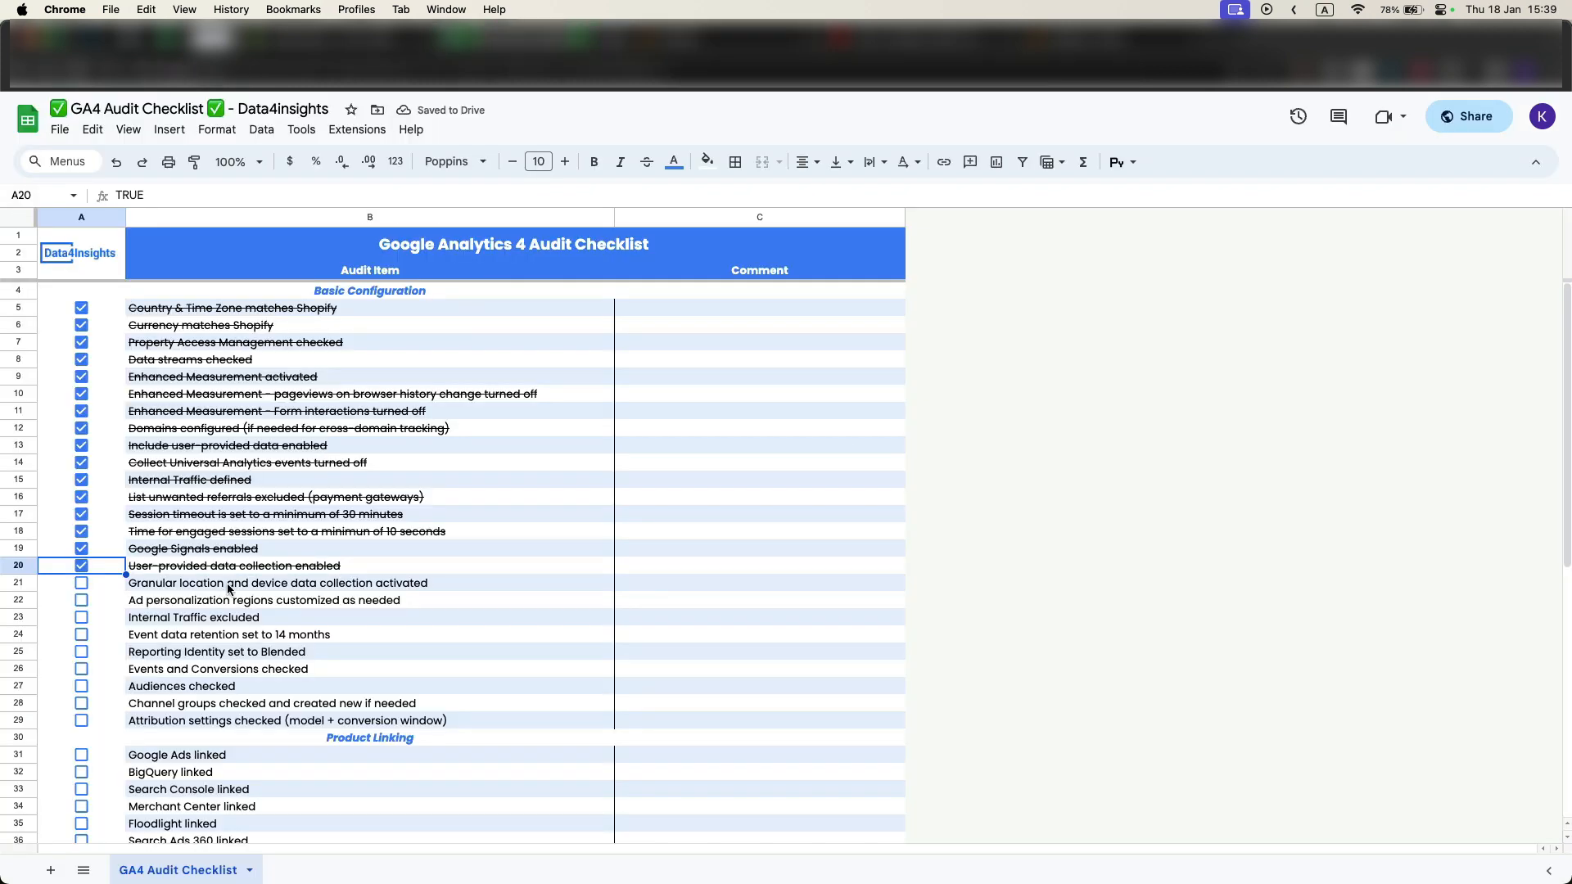
# Check the regions allowed for granular location and device data collection, and mark that item as done in the checklist.
pyautogui.click(669, 79)
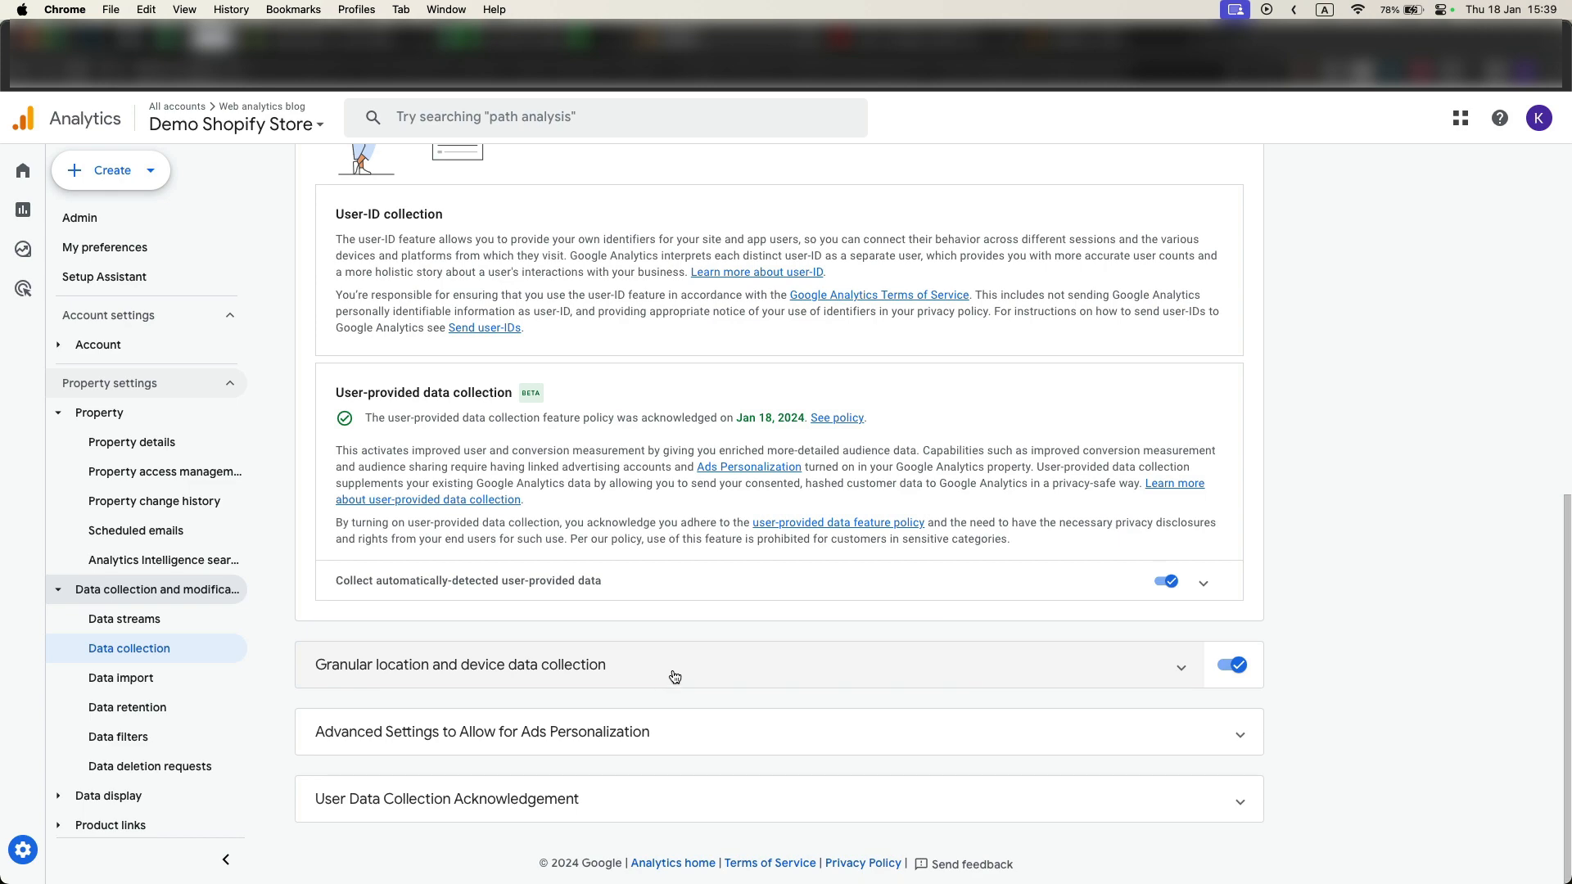
pyautogui.click(1182, 684)
pyautogui.scroll(-3, 1130, 679)
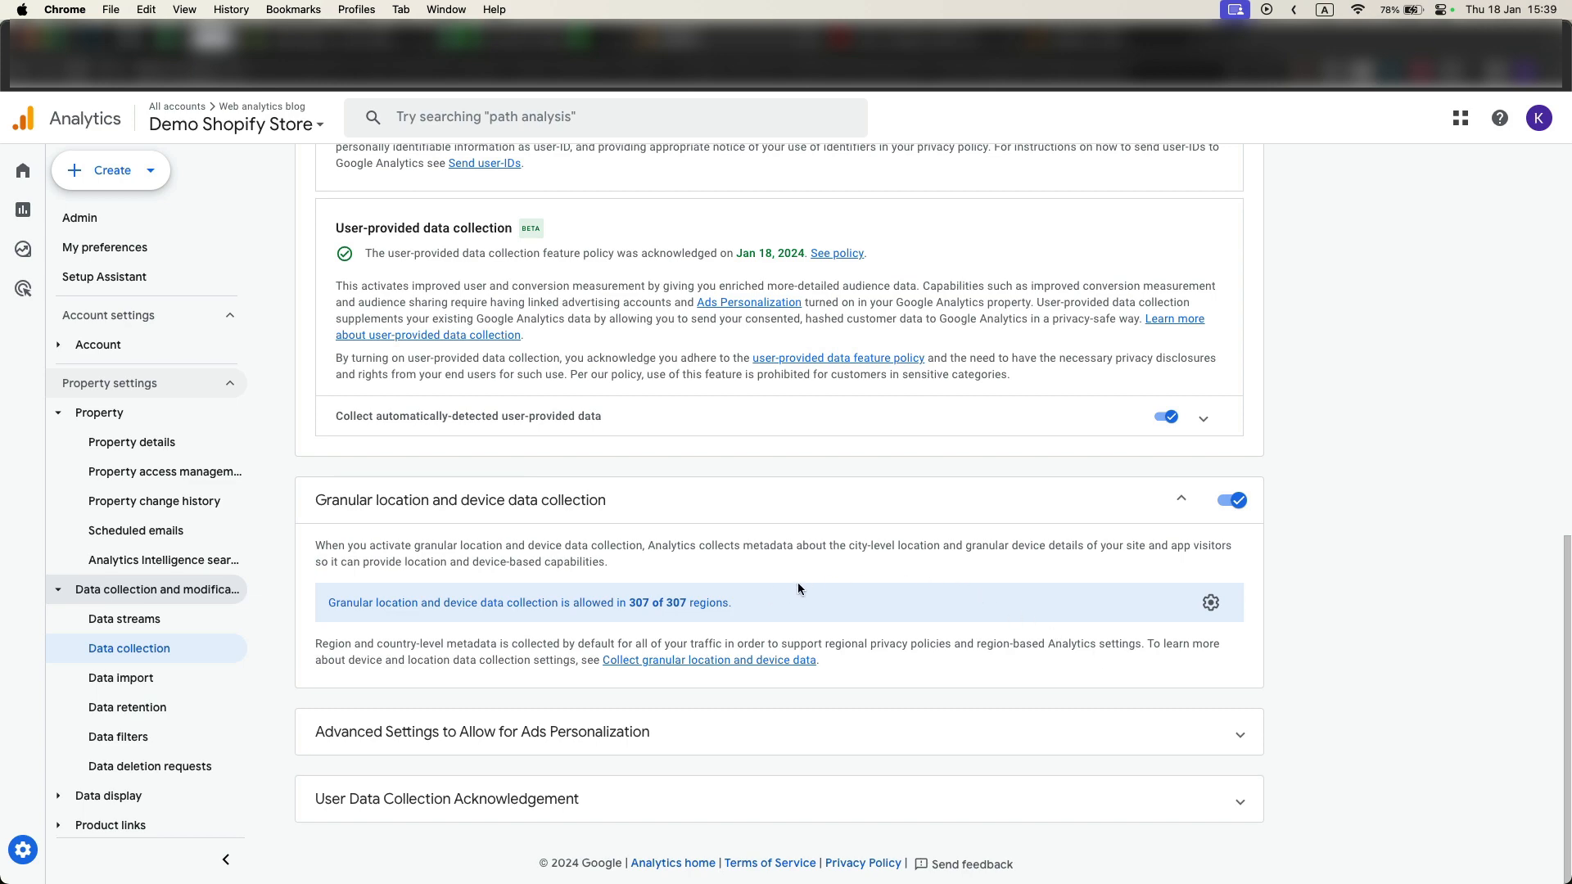
pyautogui.click(1211, 603)
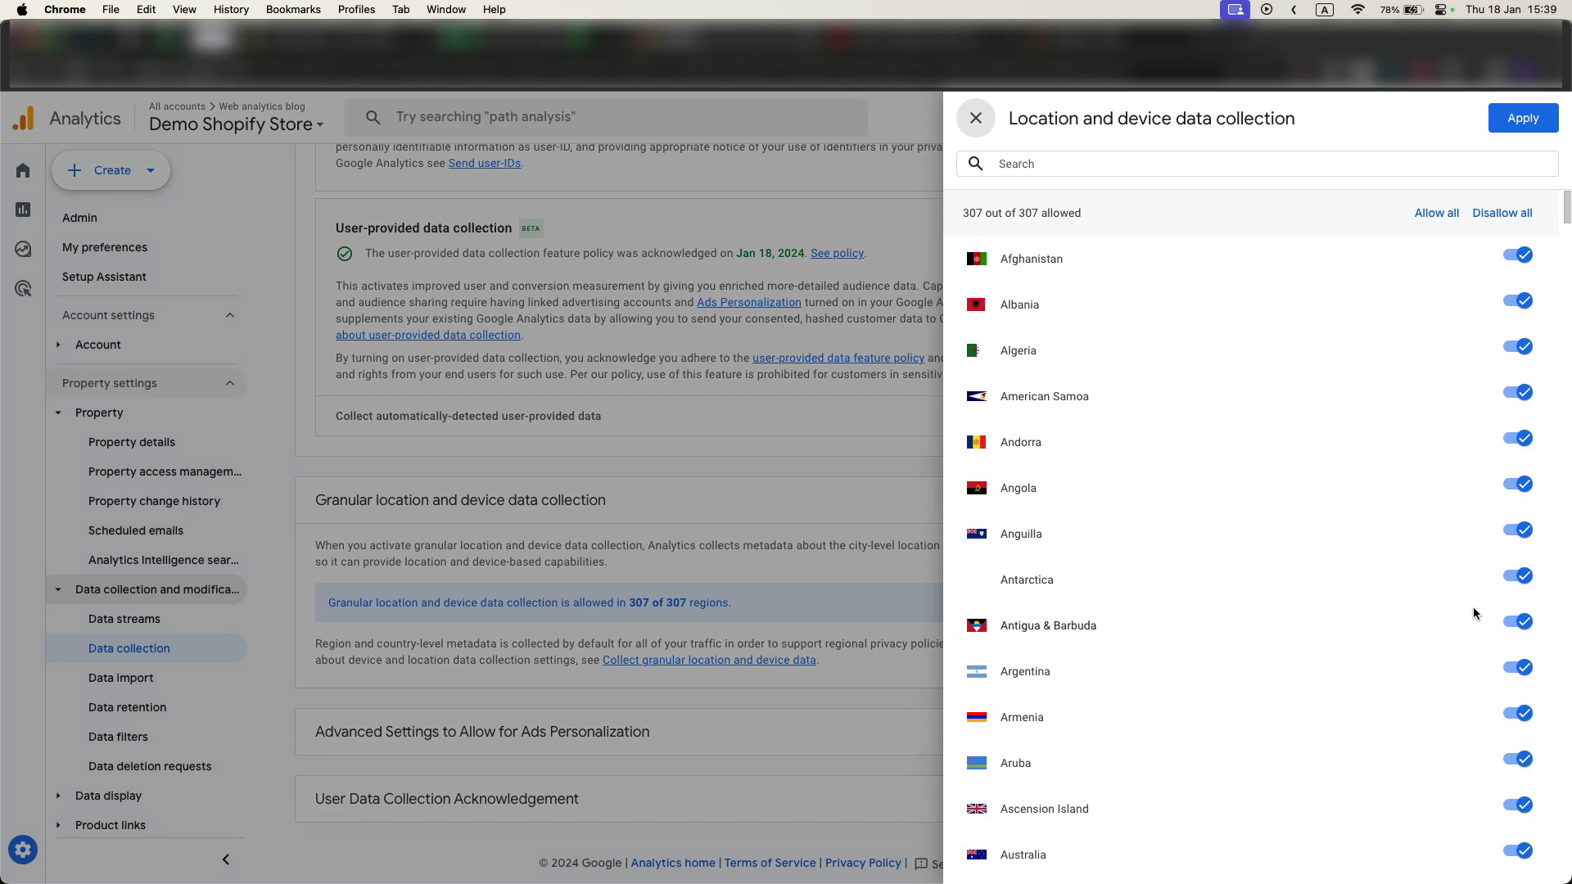
pyautogui.click(81, 582)
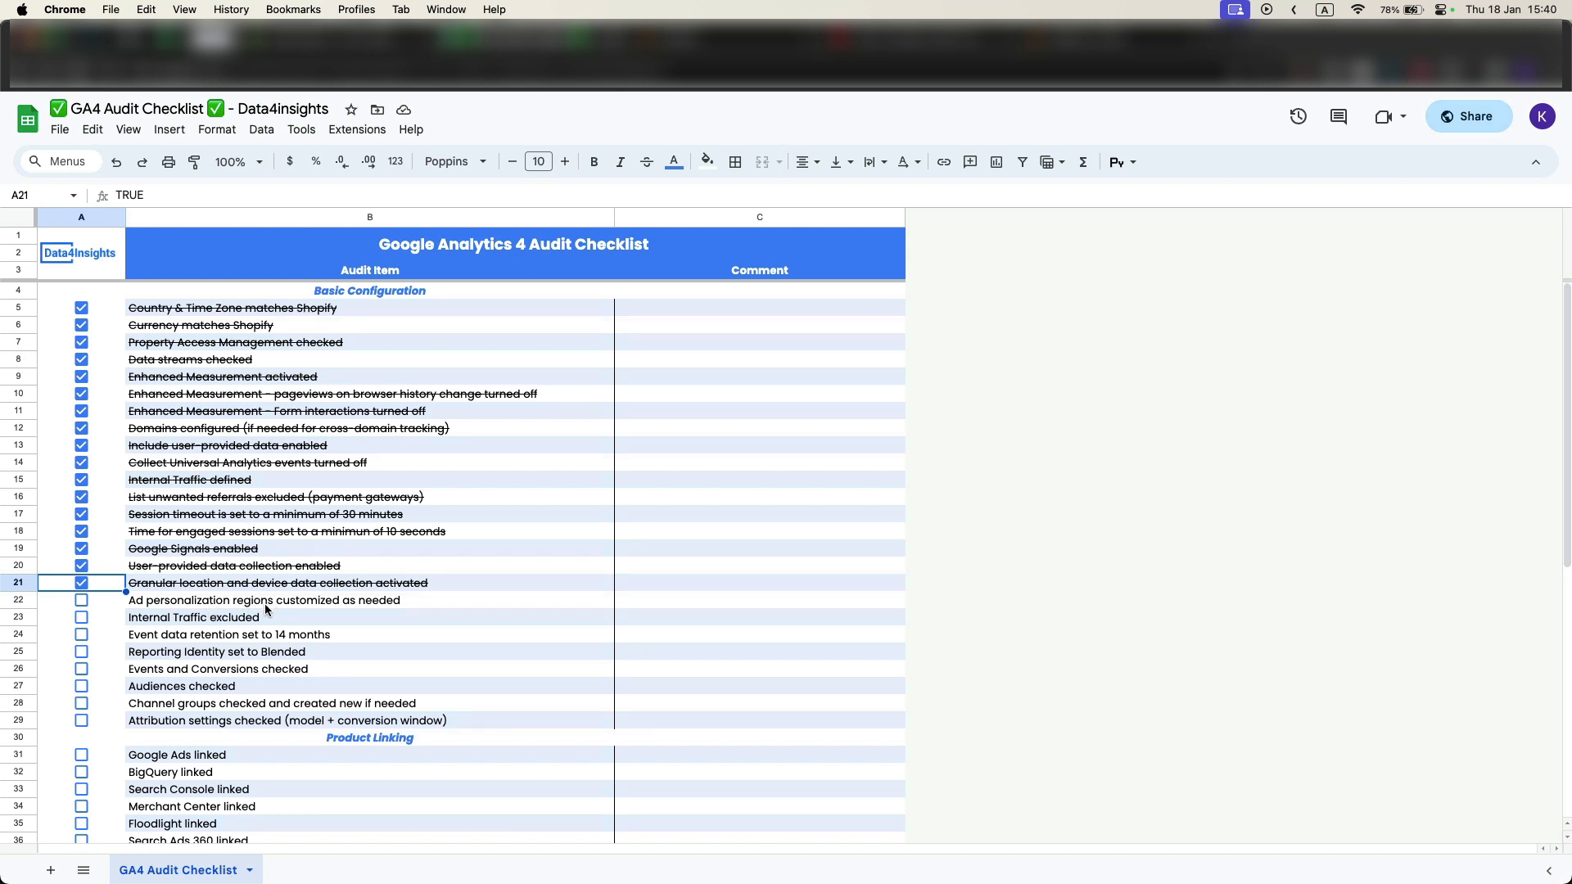
# Mark "Ad personalization regions customized as needed" in the checklist and open the GA4 property's Data filters settings.
pyautogui.click(81, 601)
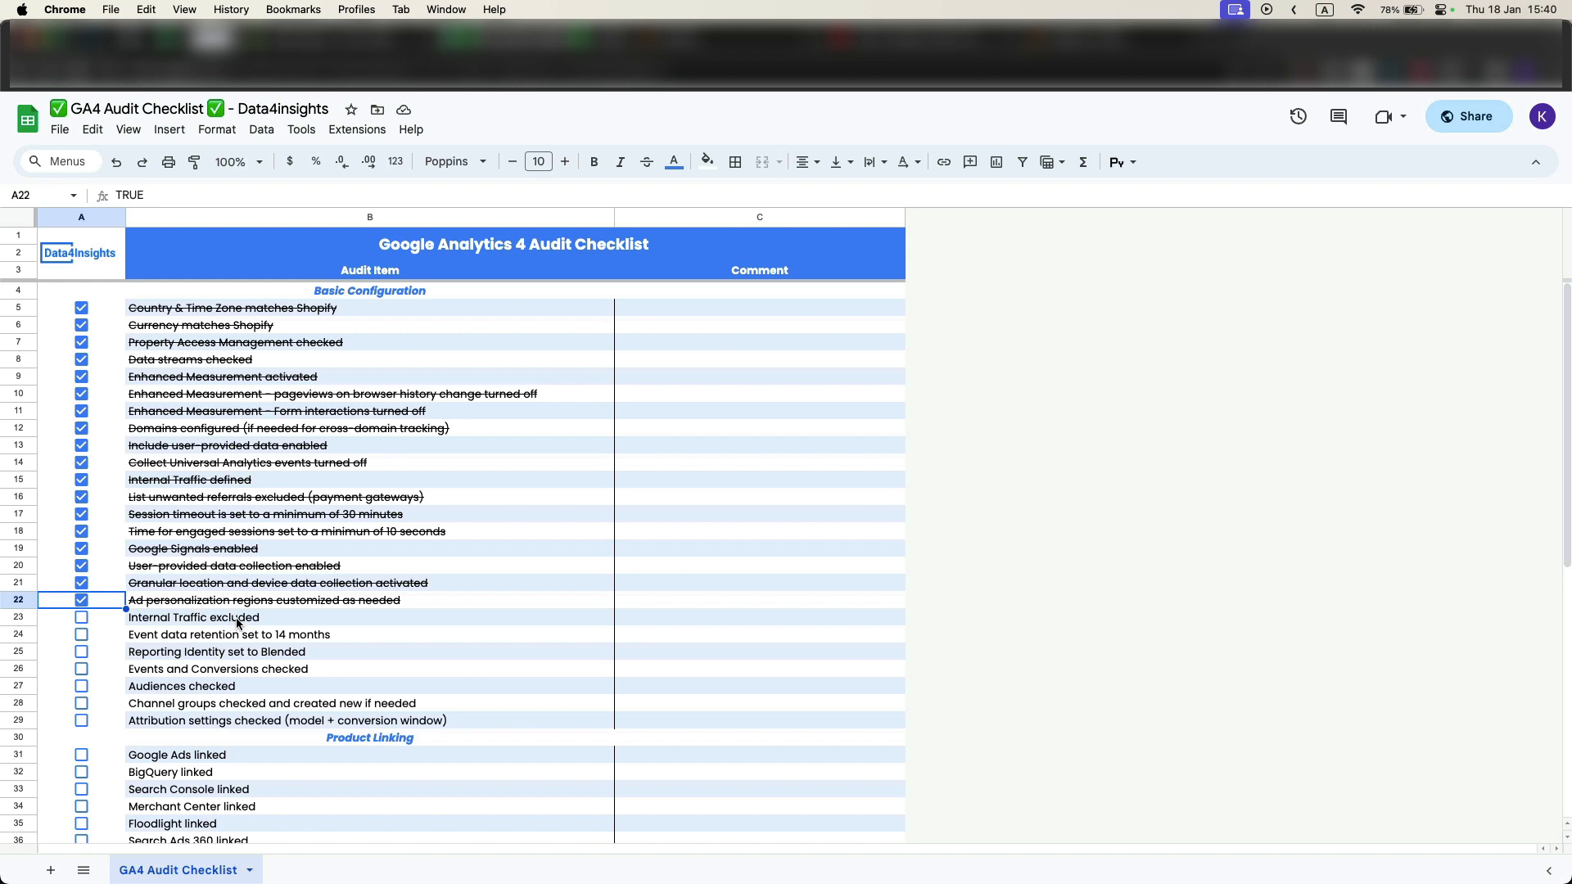
pyautogui.click(671, 38)
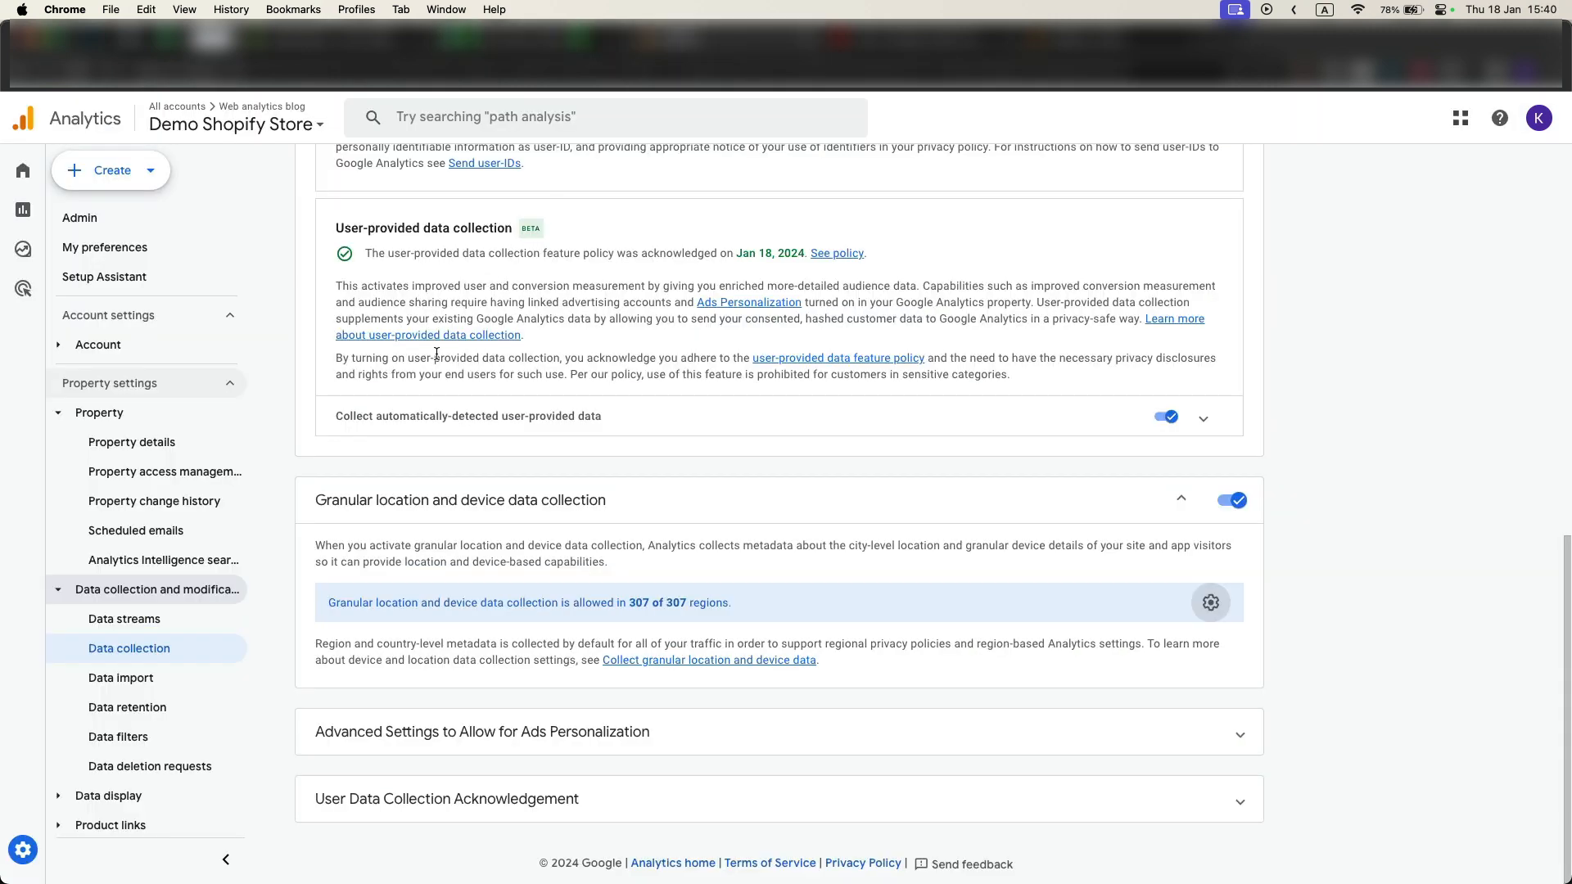
pyautogui.scroll(10, 436, 354)
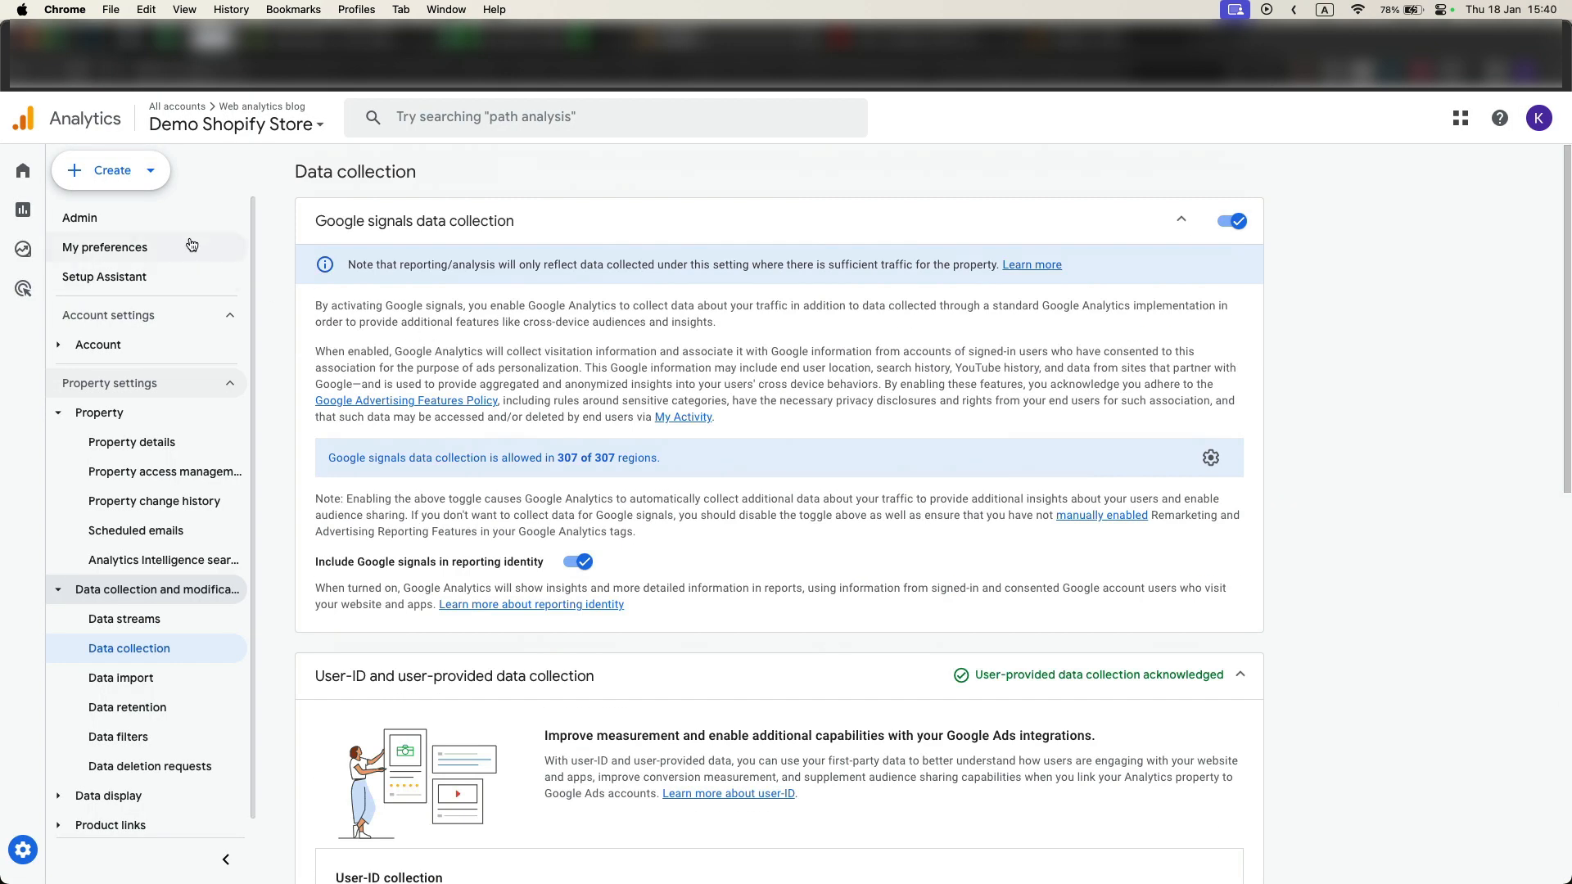
pyautogui.click(177, 221)
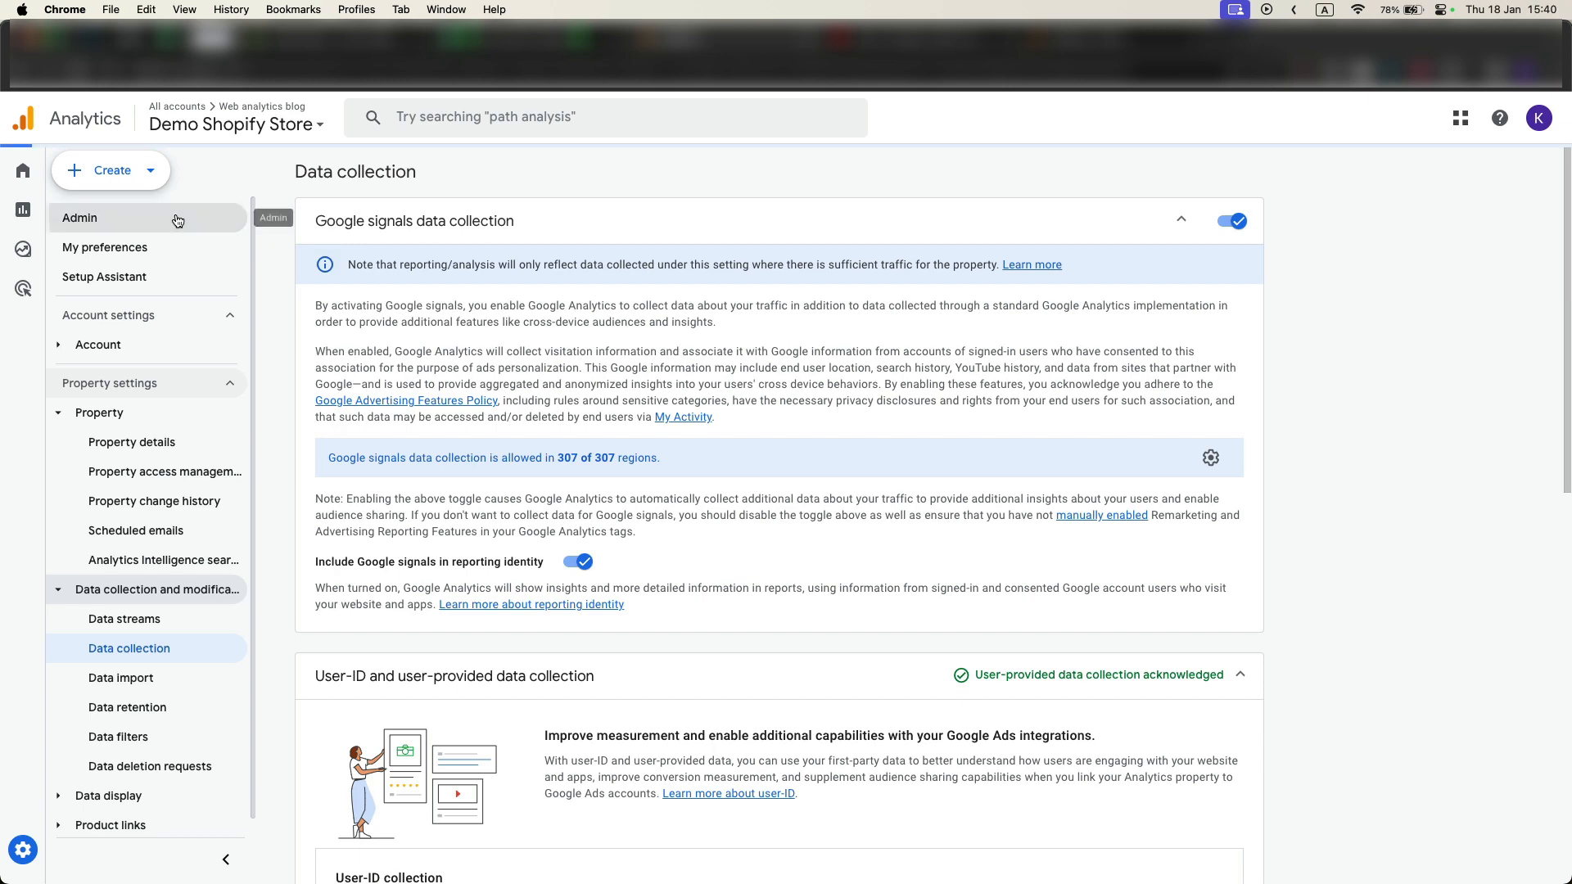
pyautogui.scroll(-1, 404, 586)
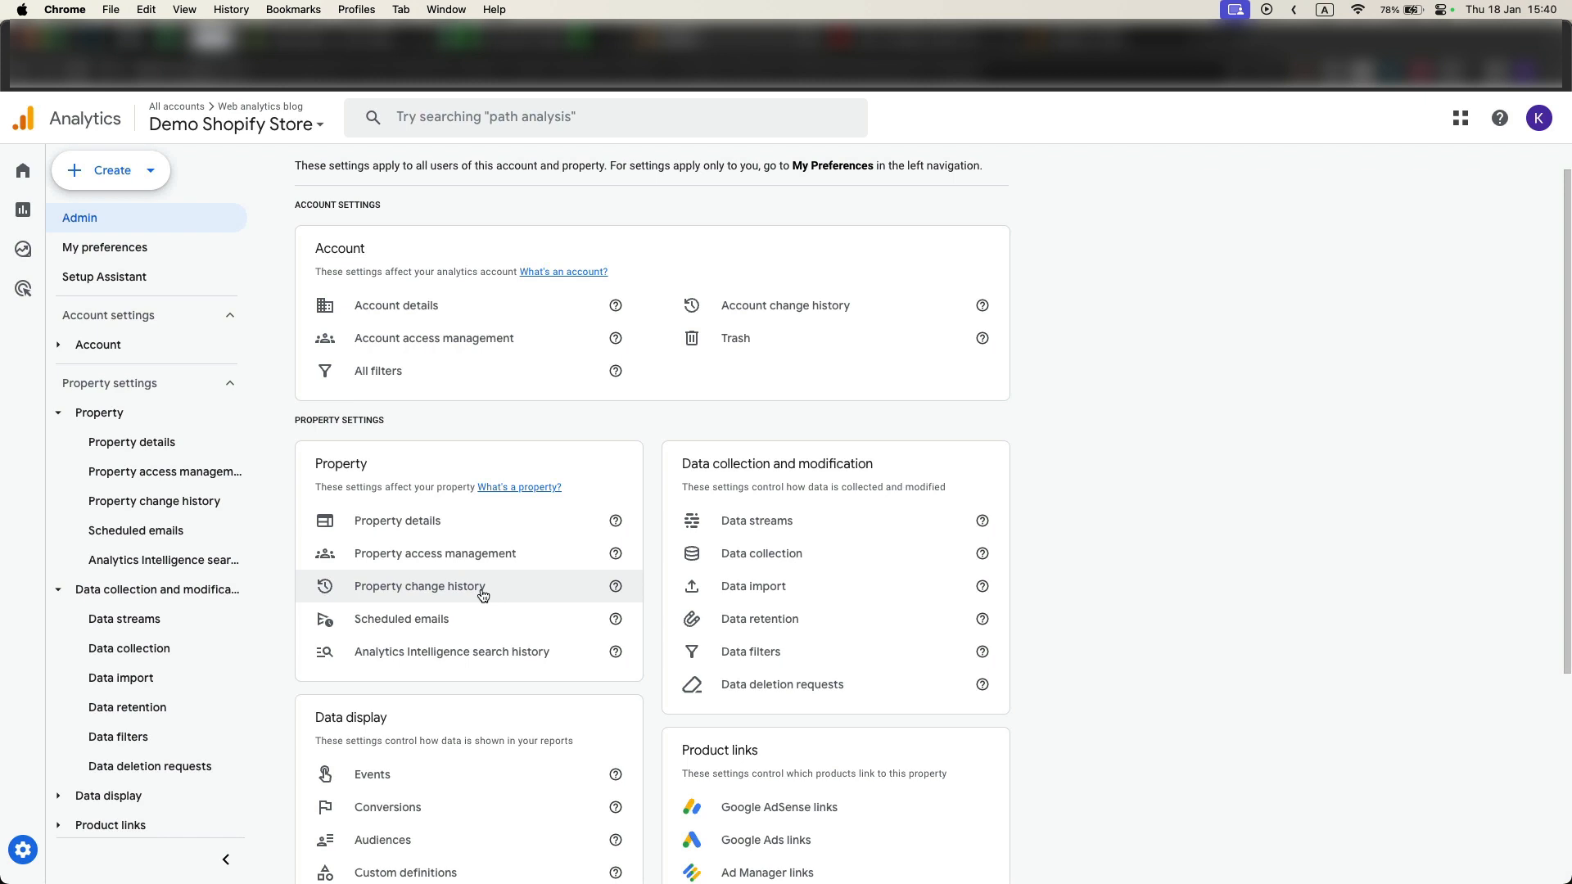
pyautogui.click(751, 653)
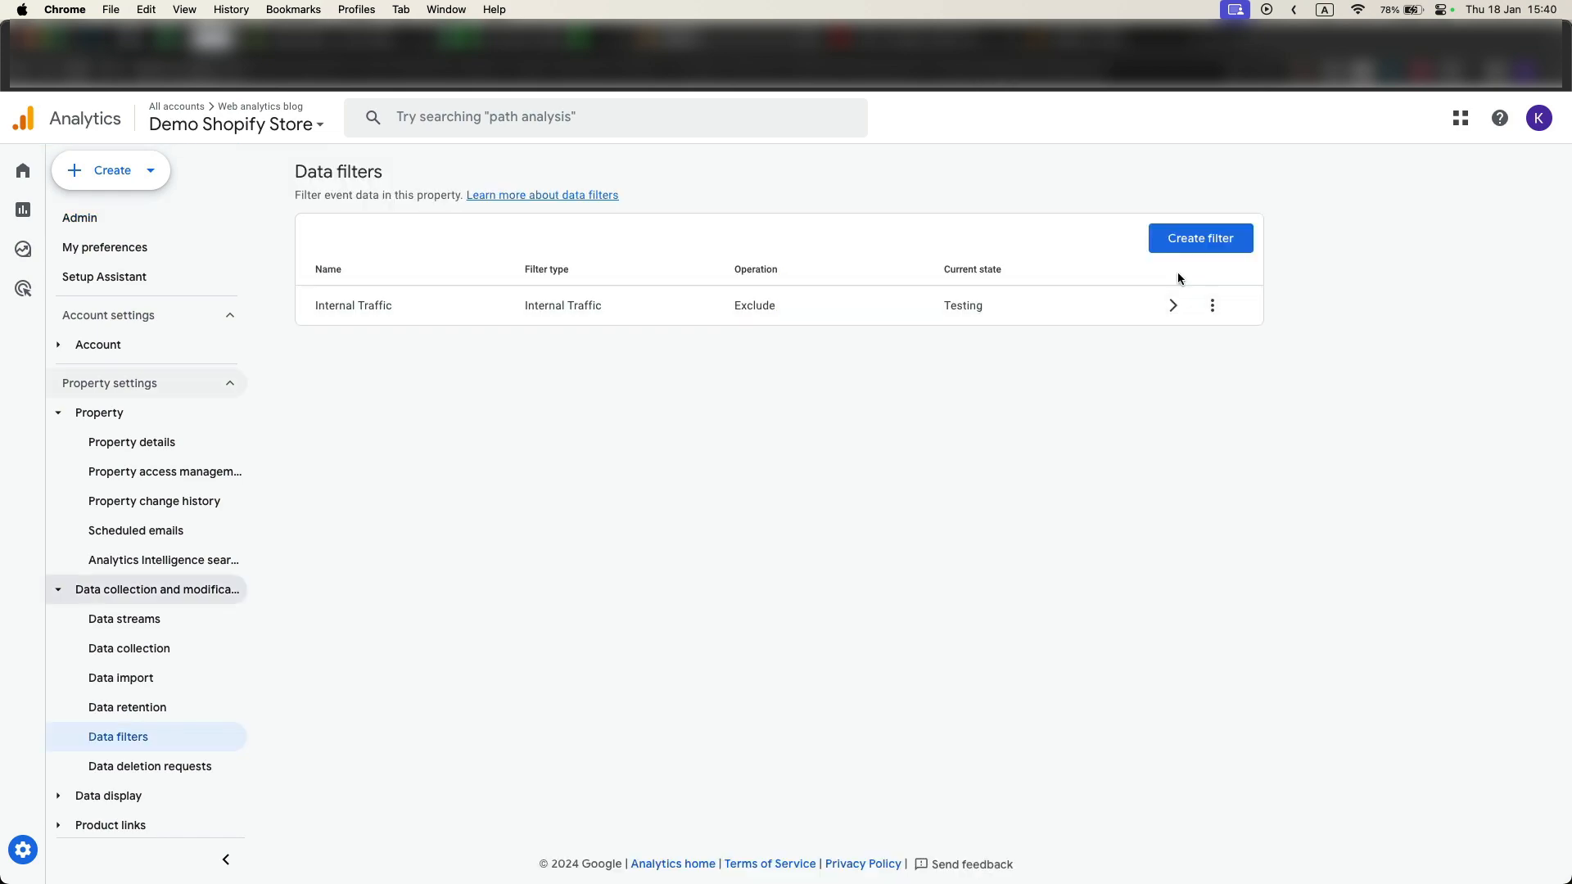
# Start a new Internal Traffic data filter and name it "Corporate traffic exclusion".
pyautogui.click(1215, 235)
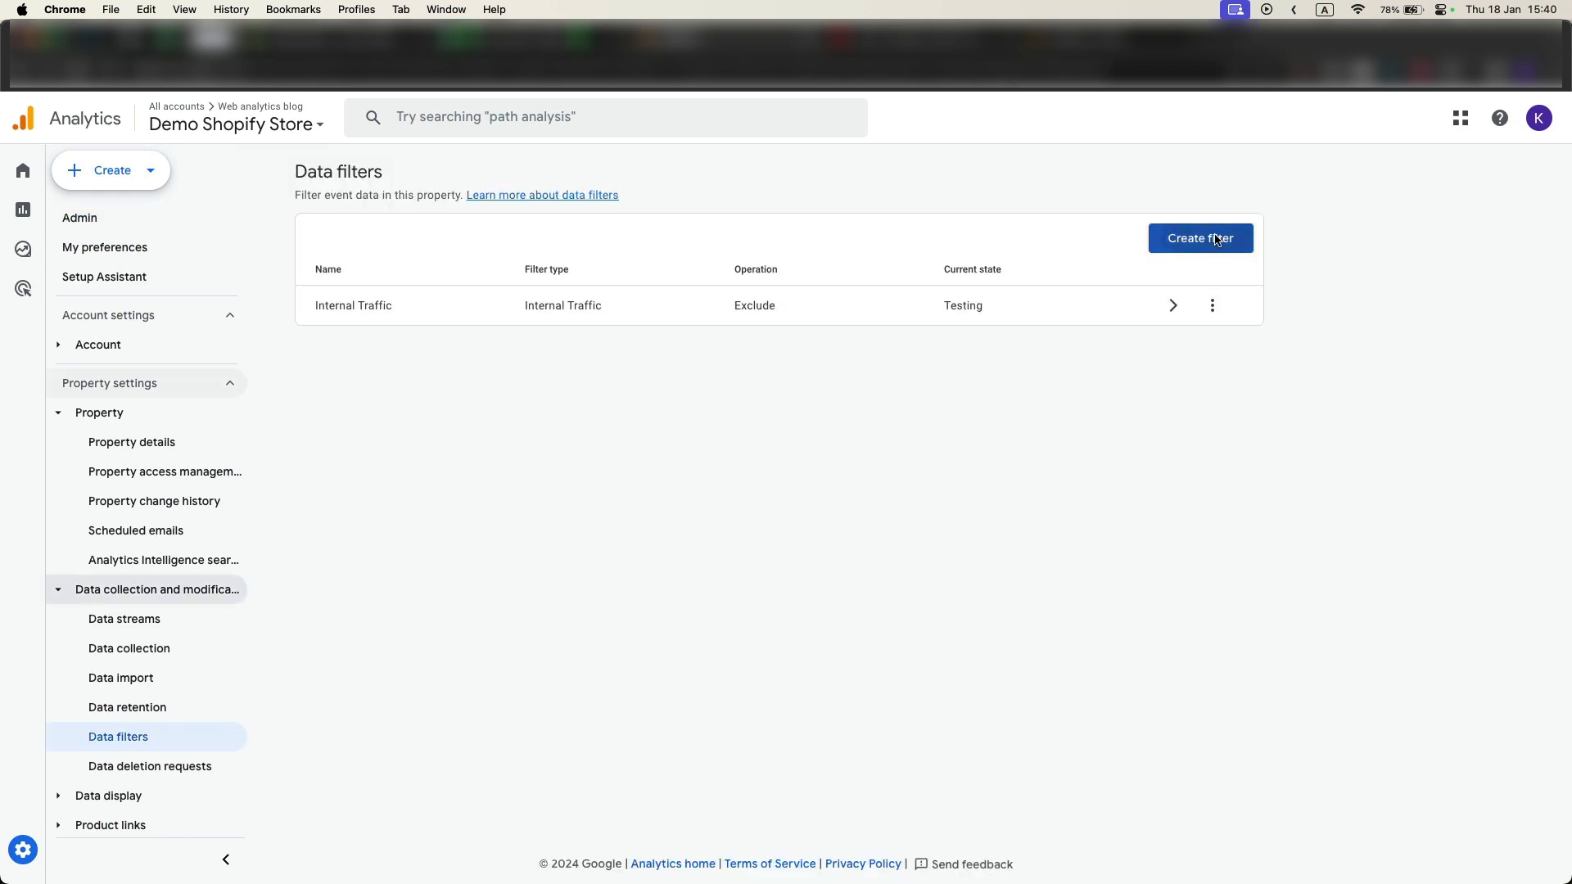
pyautogui.click(699, 287)
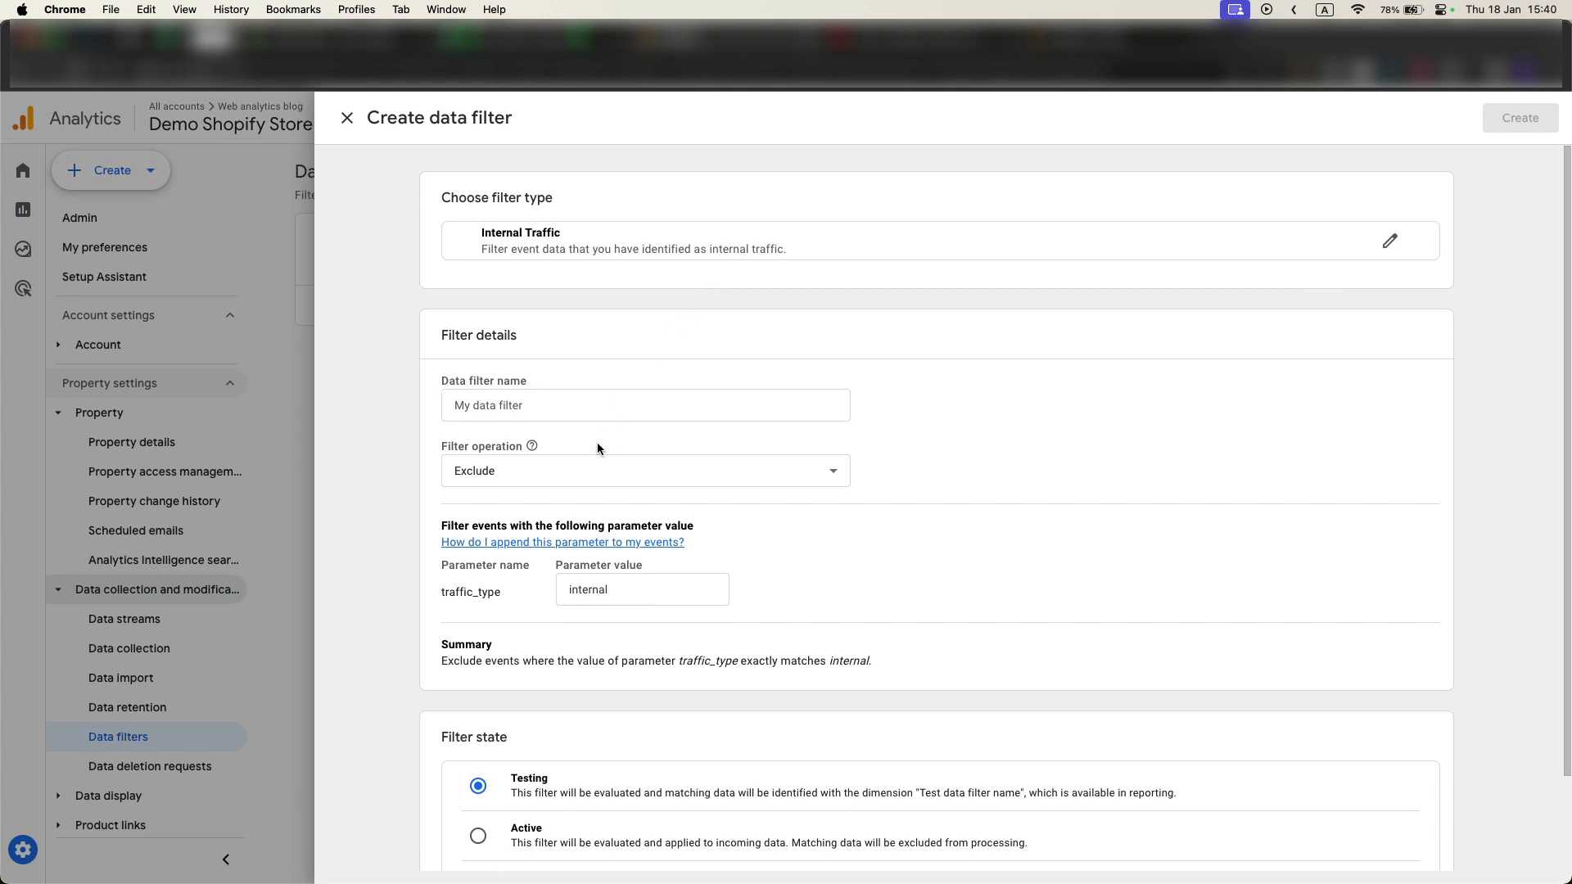
pyautogui.click(597, 406)
pyautogui.write('Co')
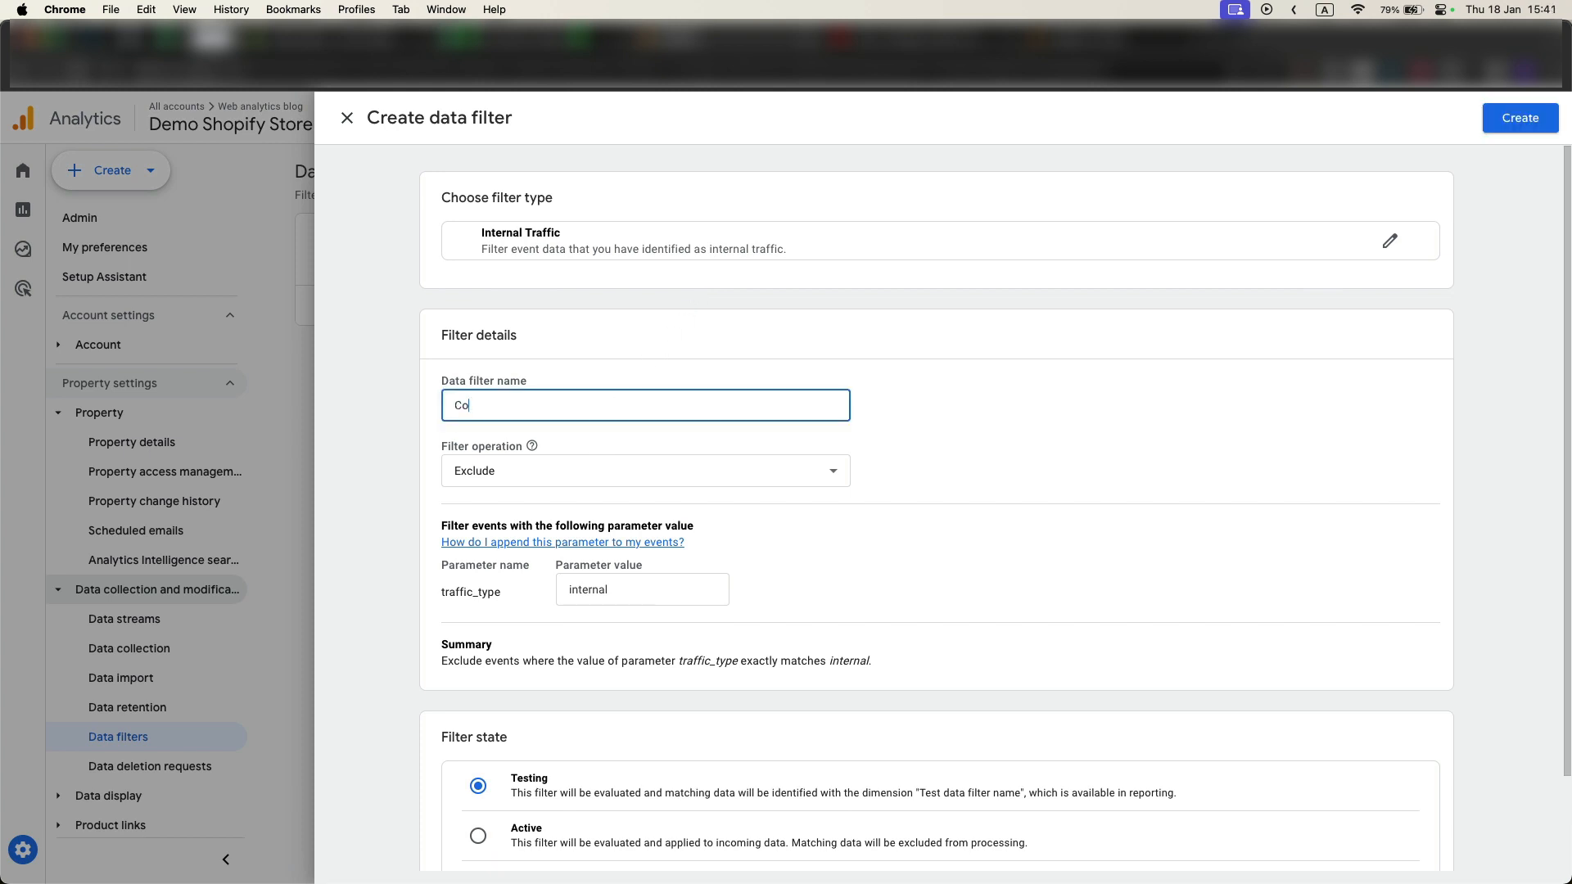
pyautogui.write('rporate traffic exclusion')
# Create the exclusion filter in the Active state, activating it without testing, and mark "Internal Traffic excluded" in the checklist.
pyautogui.scroll(-1, 602, 507)
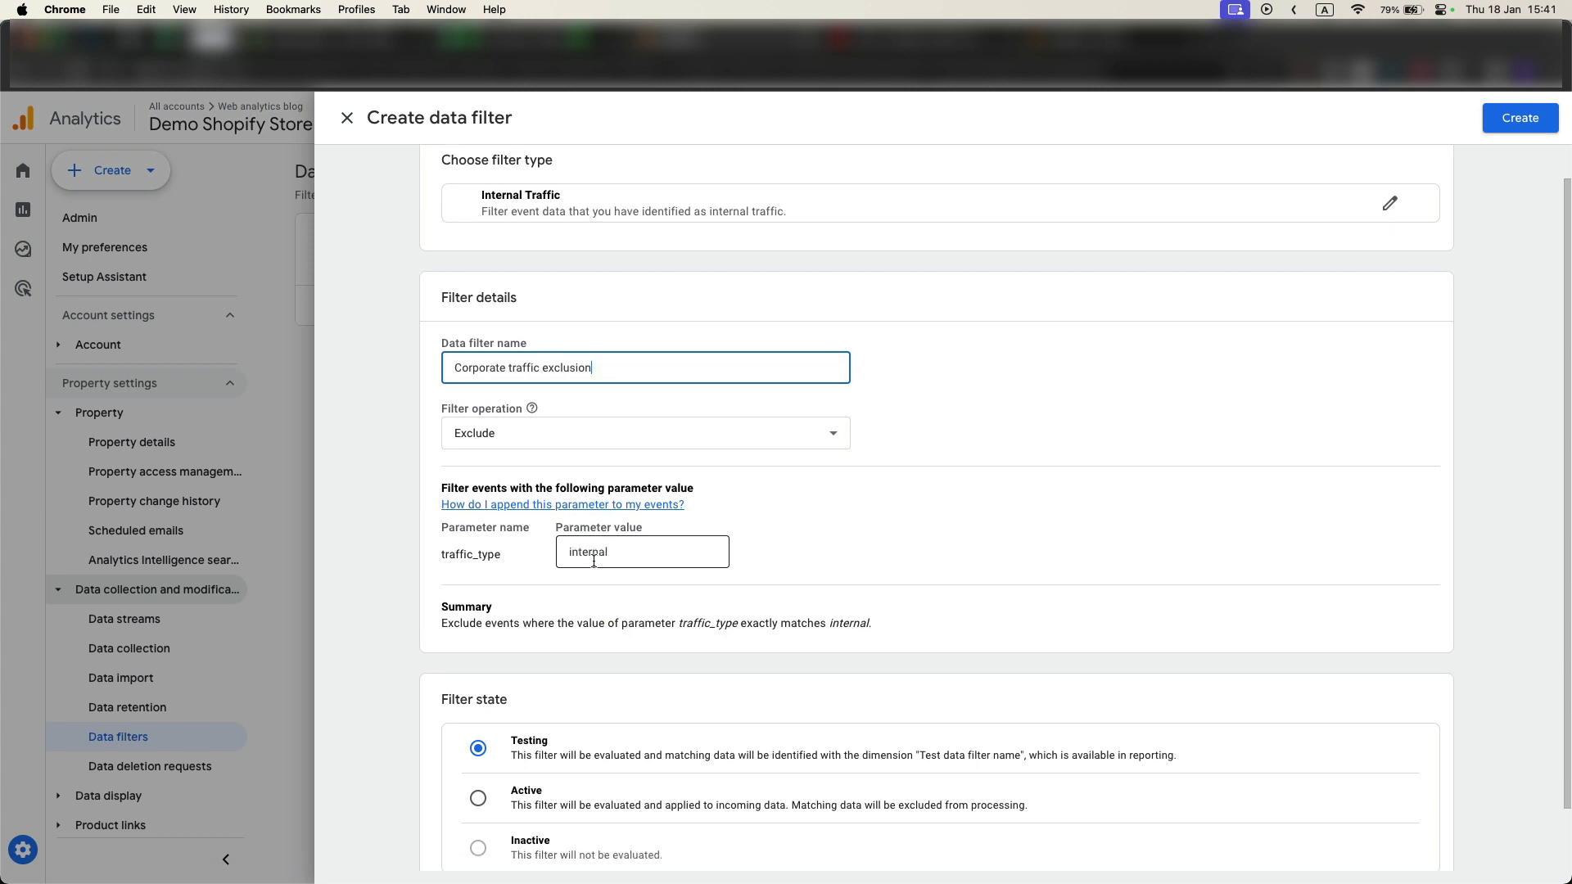
pyautogui.scroll(-1, 594, 562)
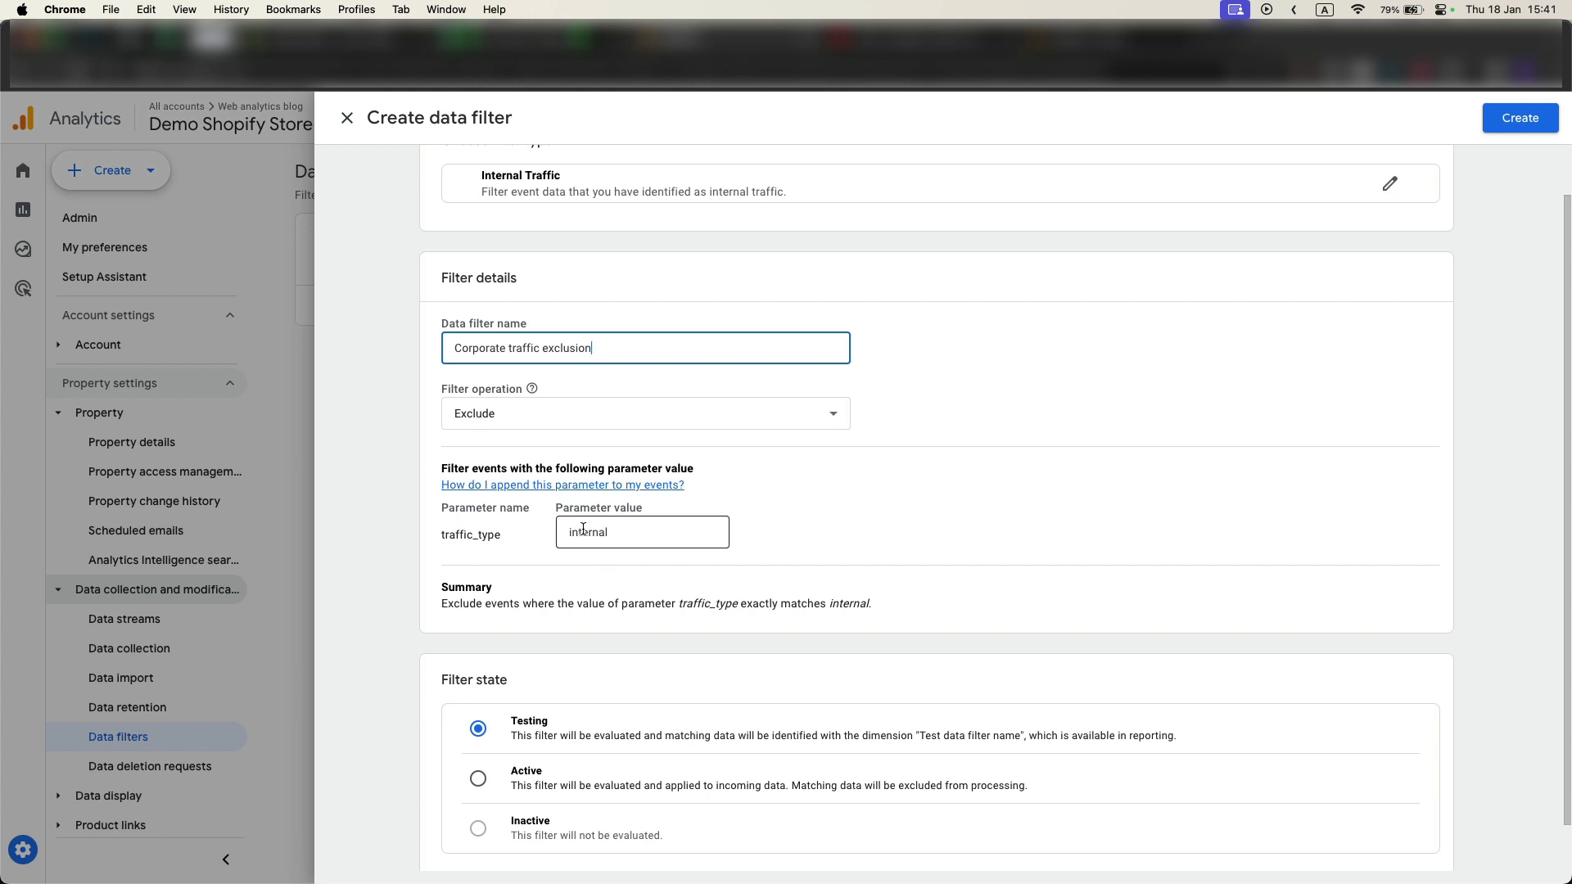
pyautogui.scroll(-3, 596, 577)
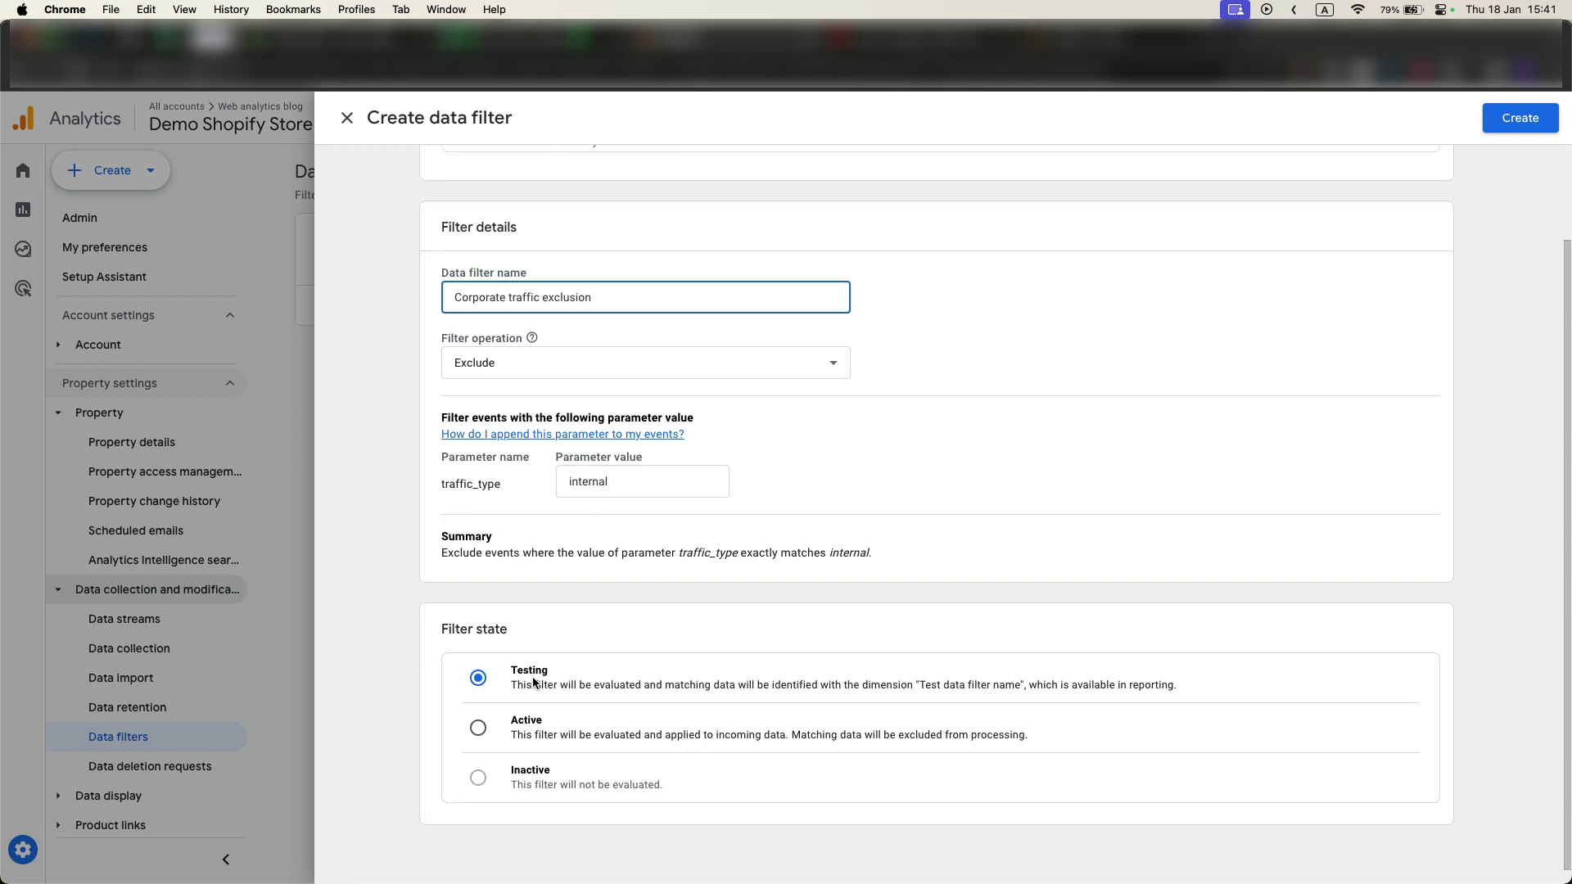
pyautogui.click(479, 729)
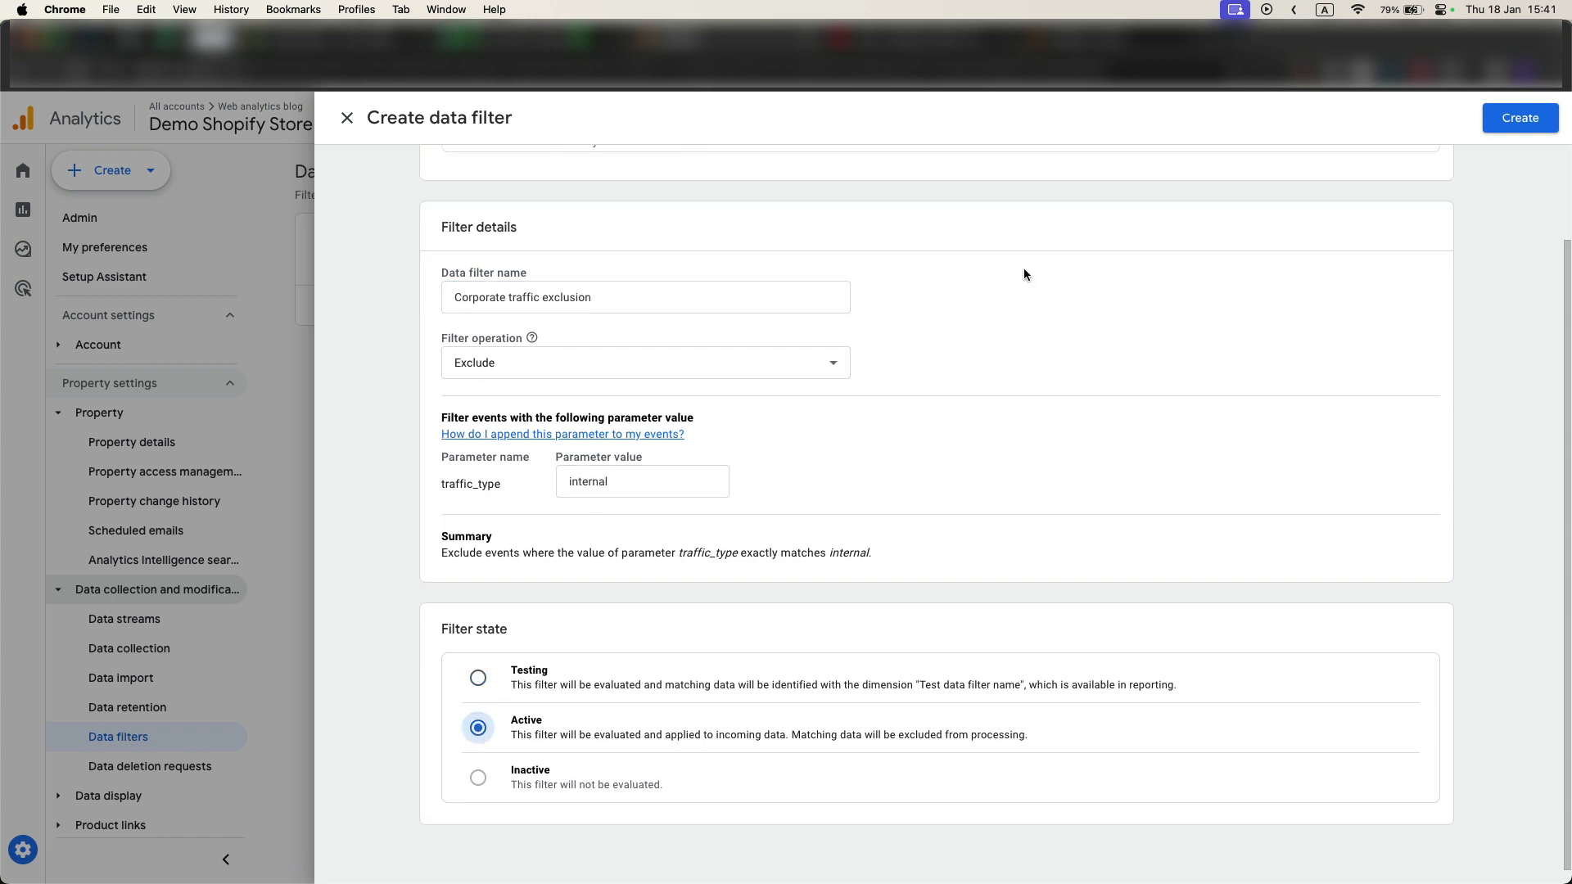
pyautogui.click(1521, 119)
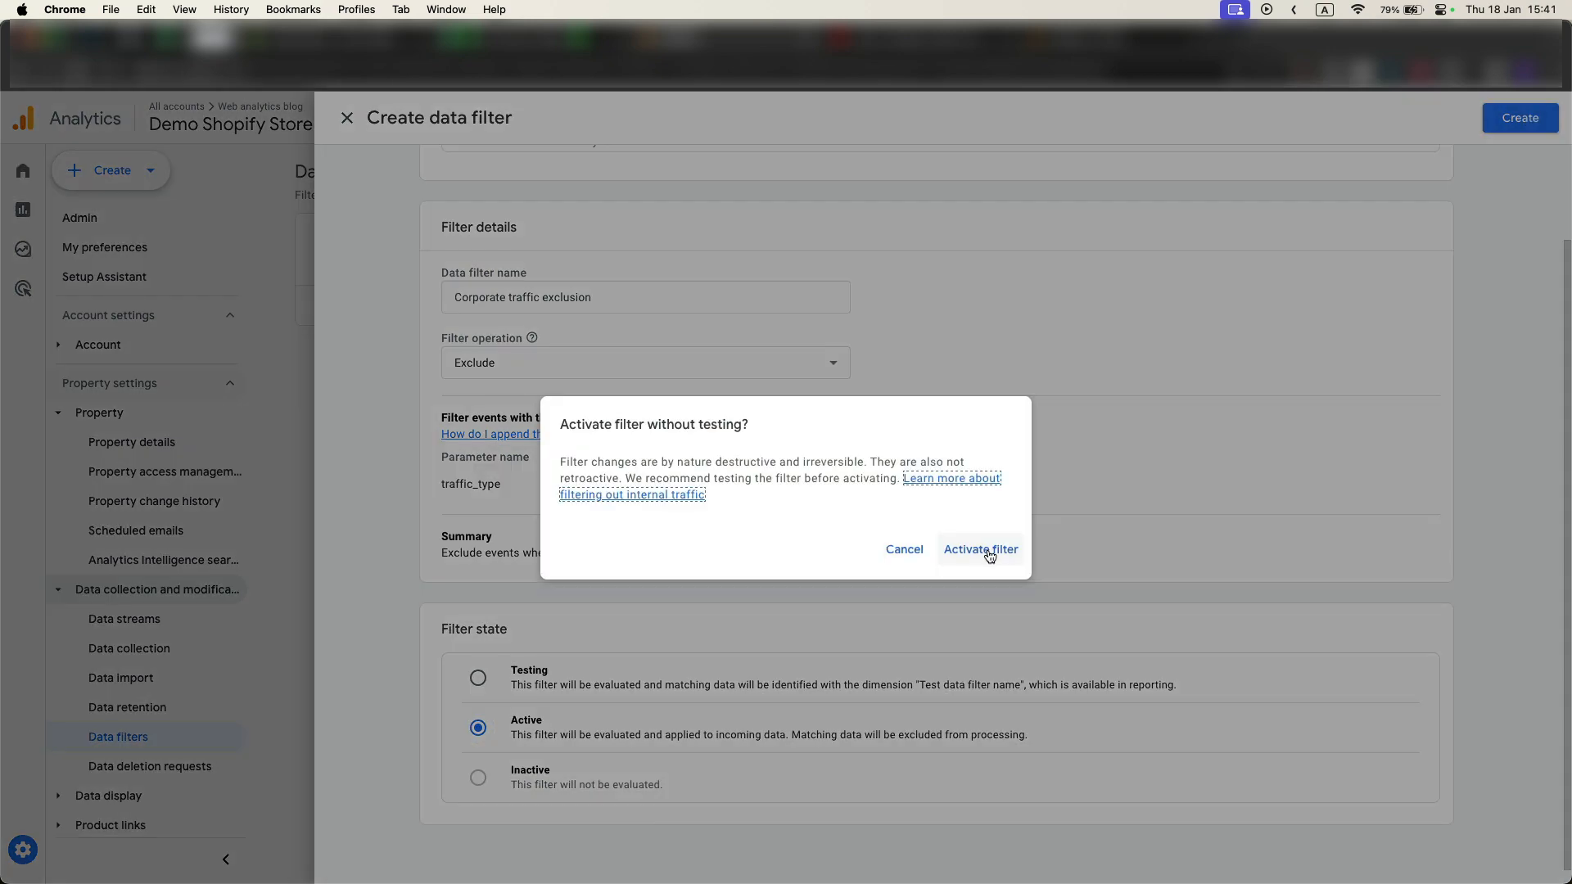
pyautogui.click(987, 555)
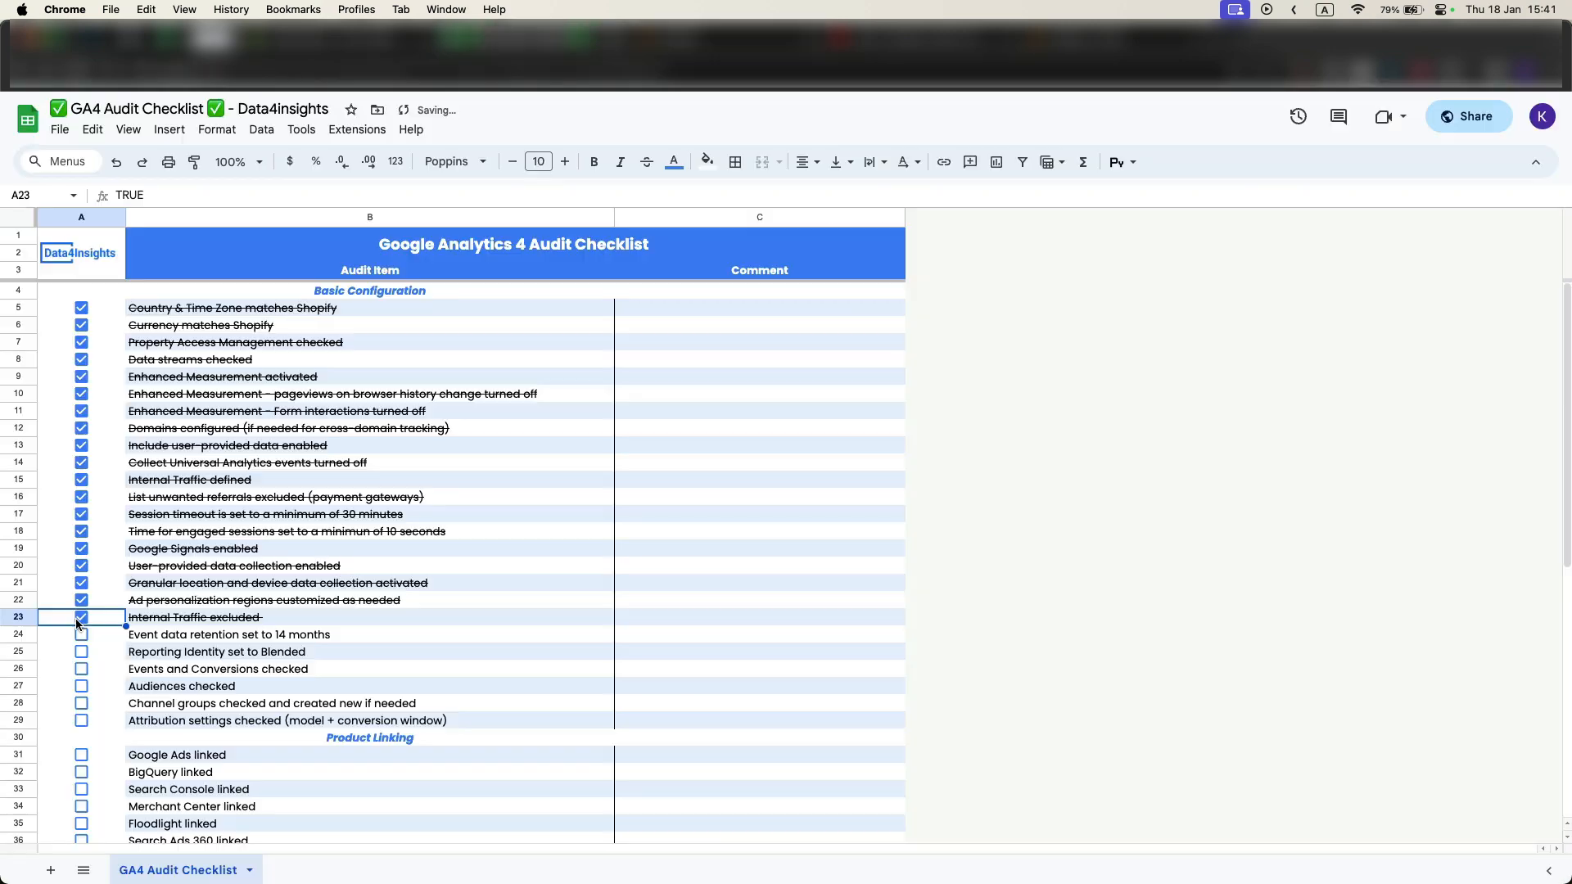
pyautogui.click(81, 618)
# Check the GA4 property's event data retention options, keep 14 months and save the setting.
pyautogui.click(168, 641)
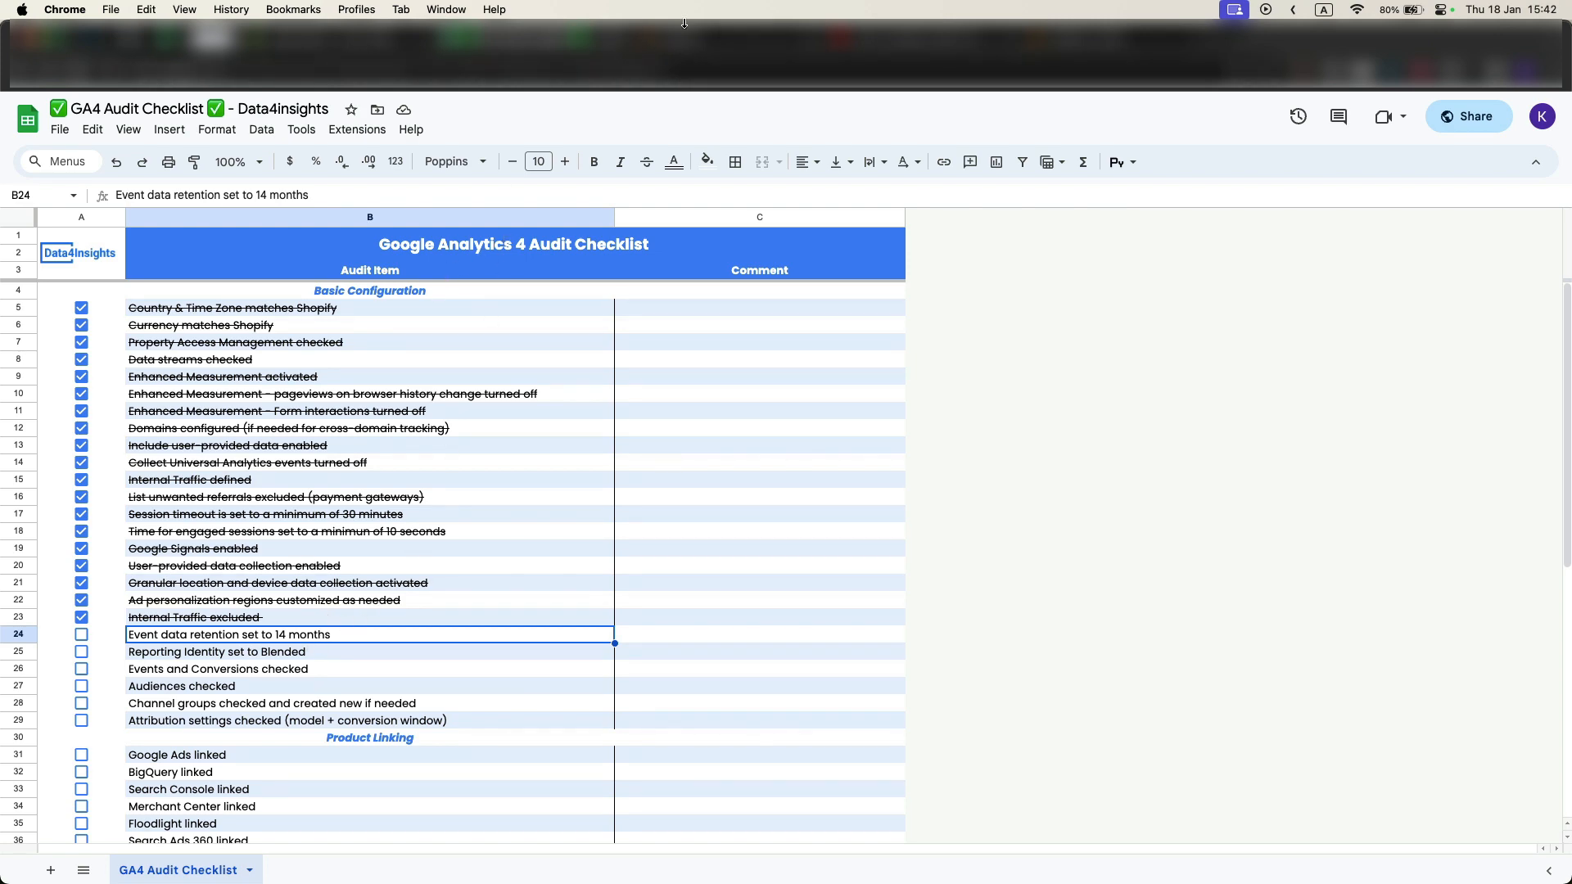
pyautogui.click(719, 34)
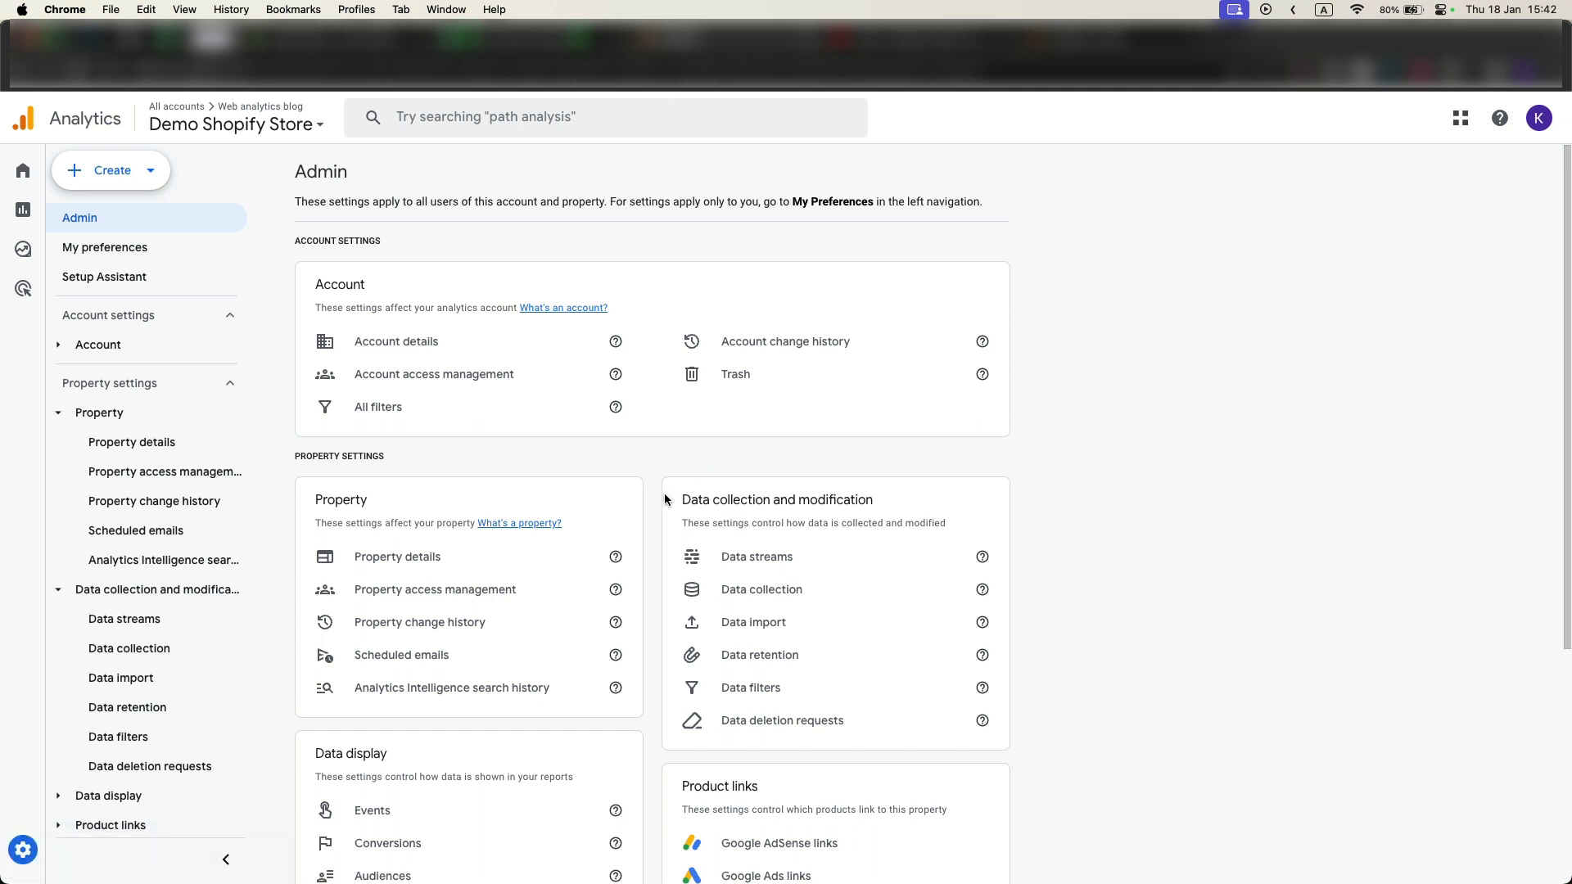
pyautogui.click(713, 656)
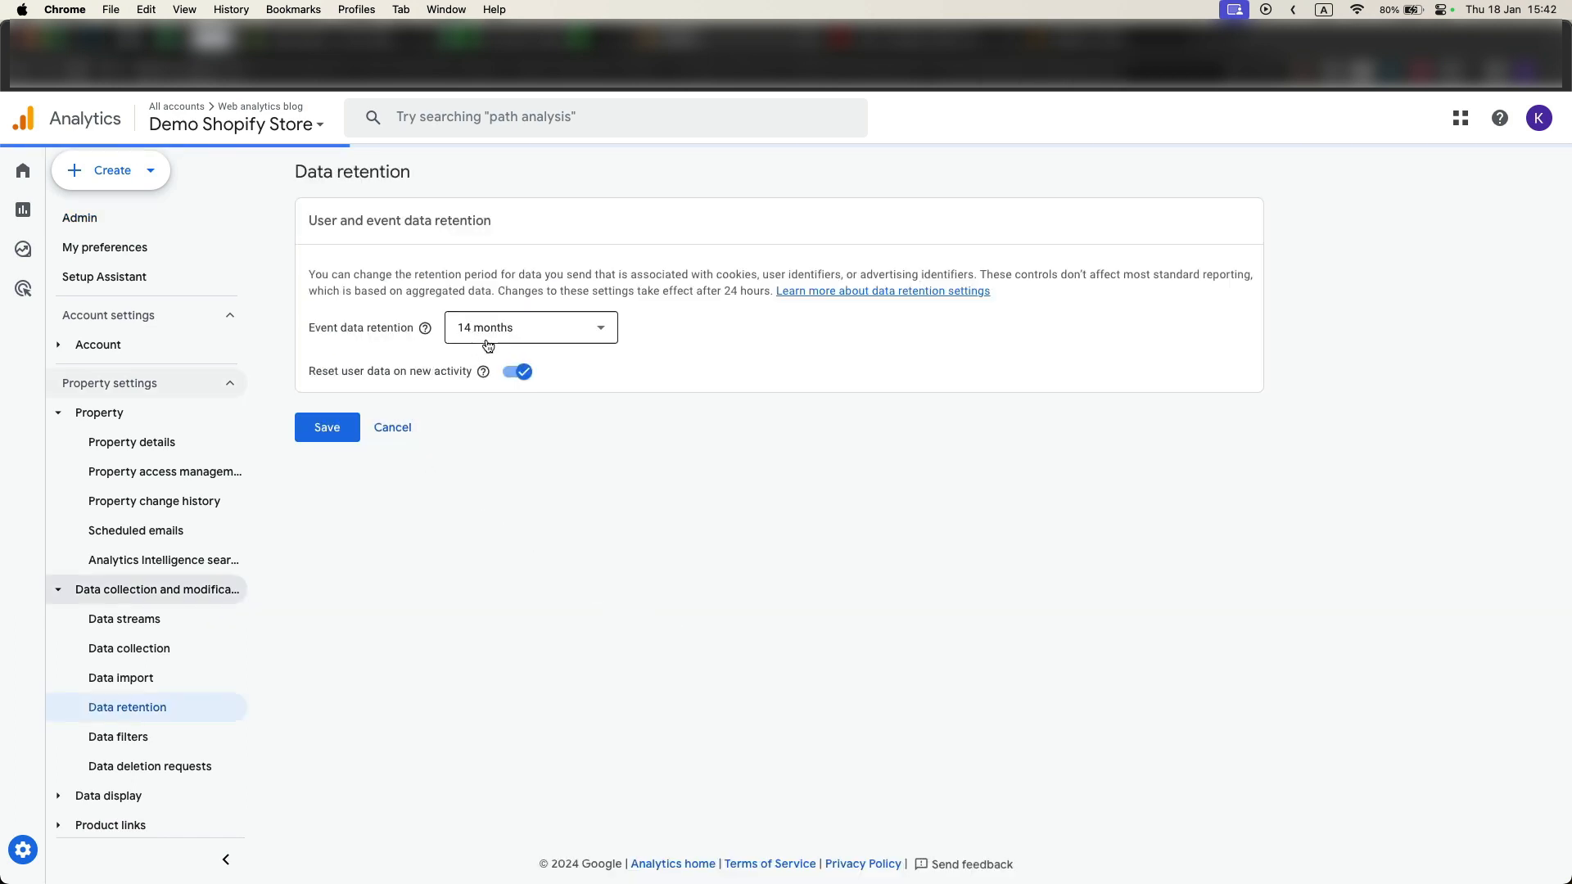
pyautogui.click(445, 322)
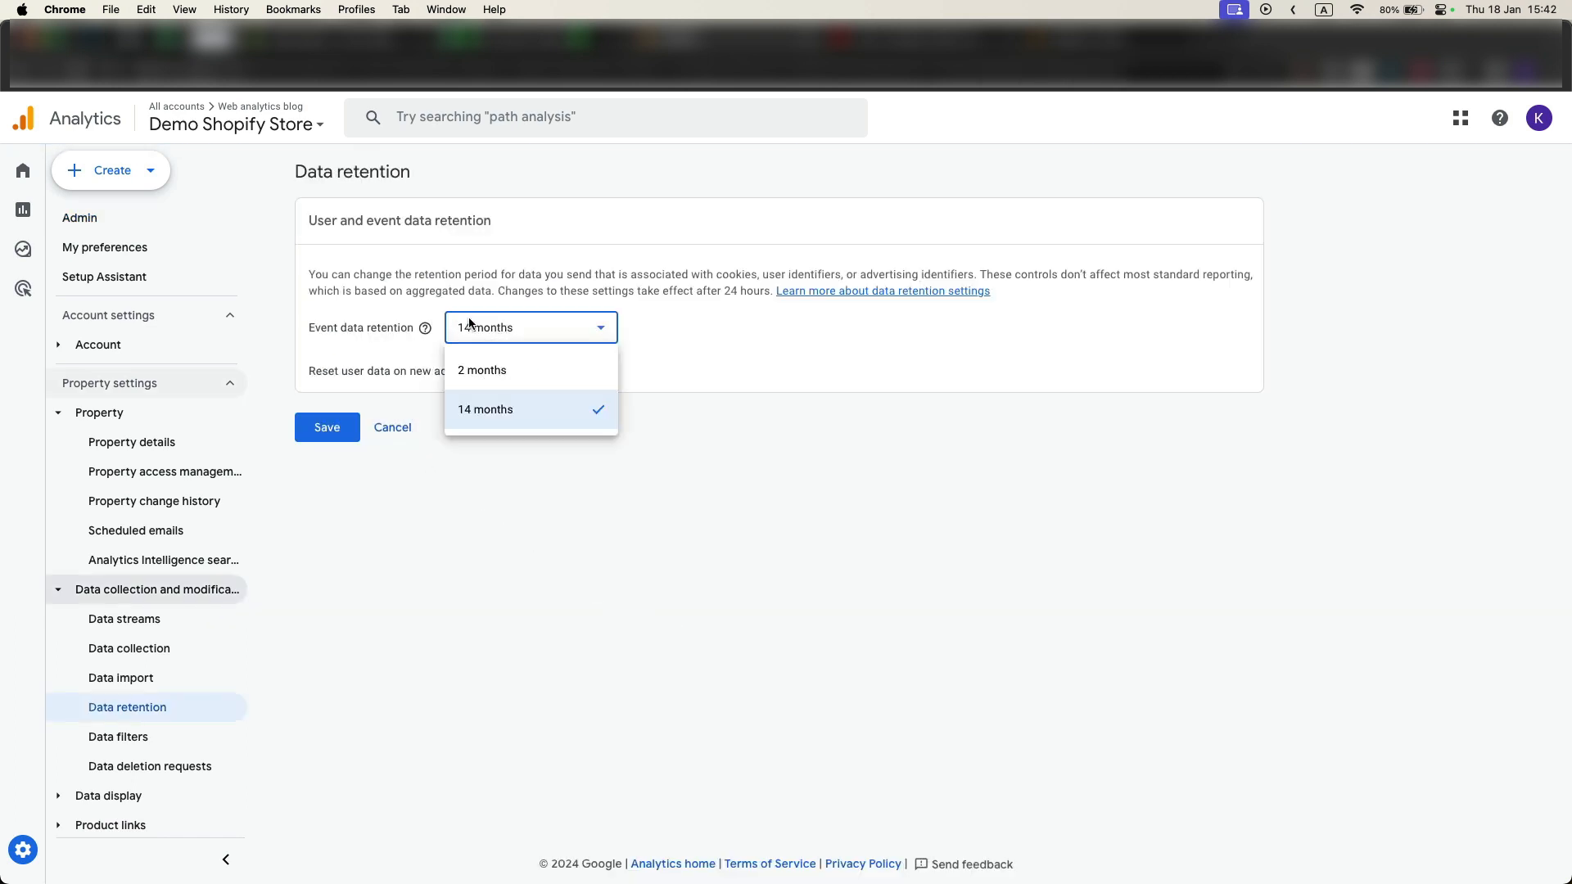
pyautogui.click(683, 400)
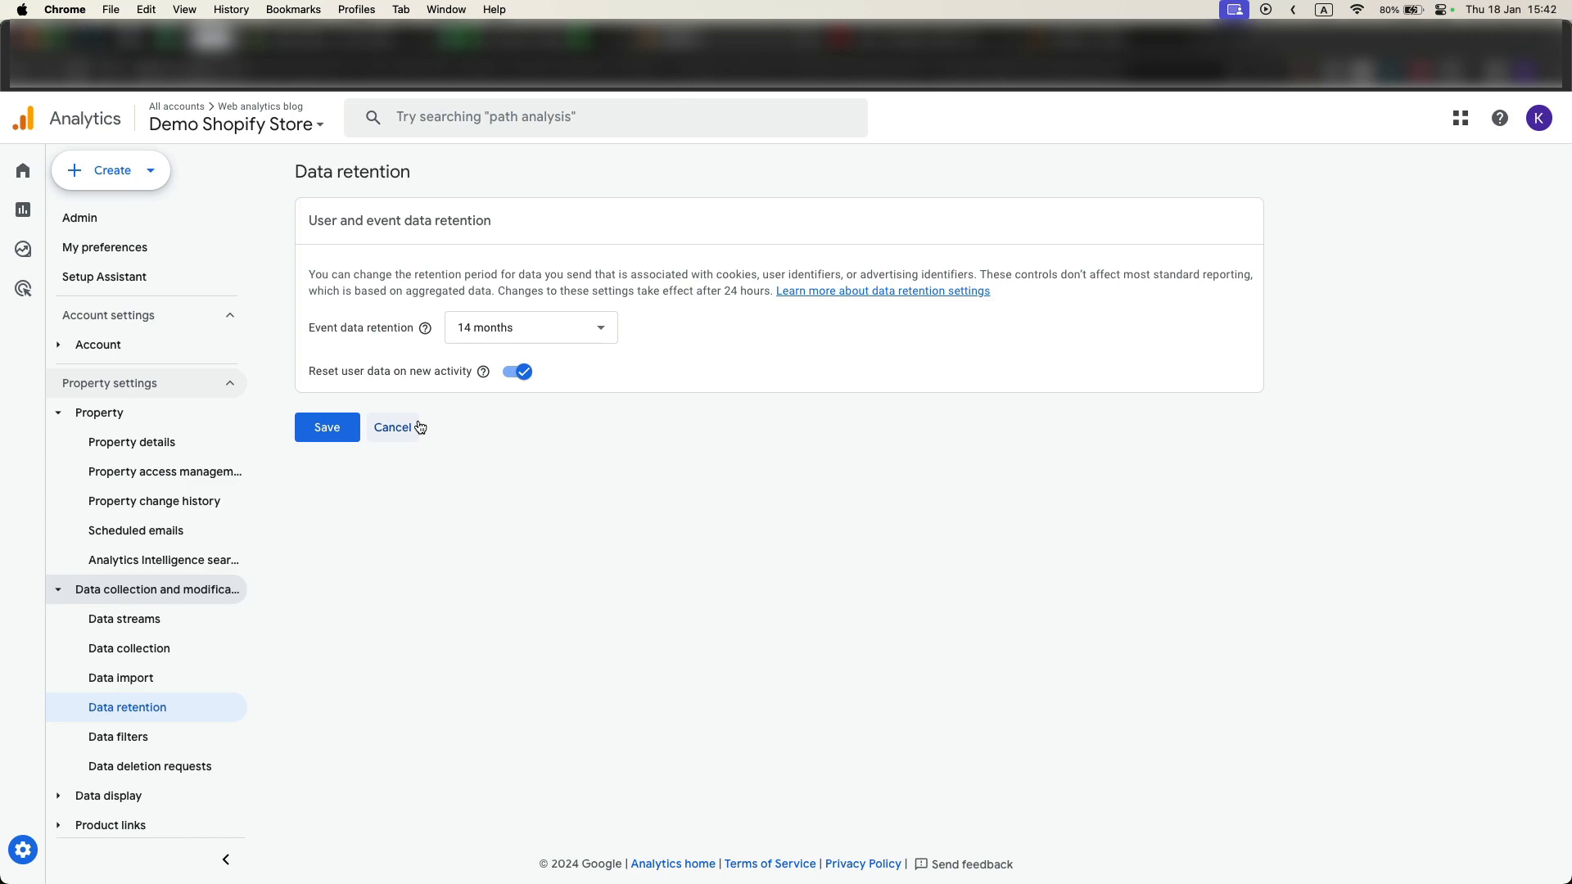
pyautogui.click(327, 427)
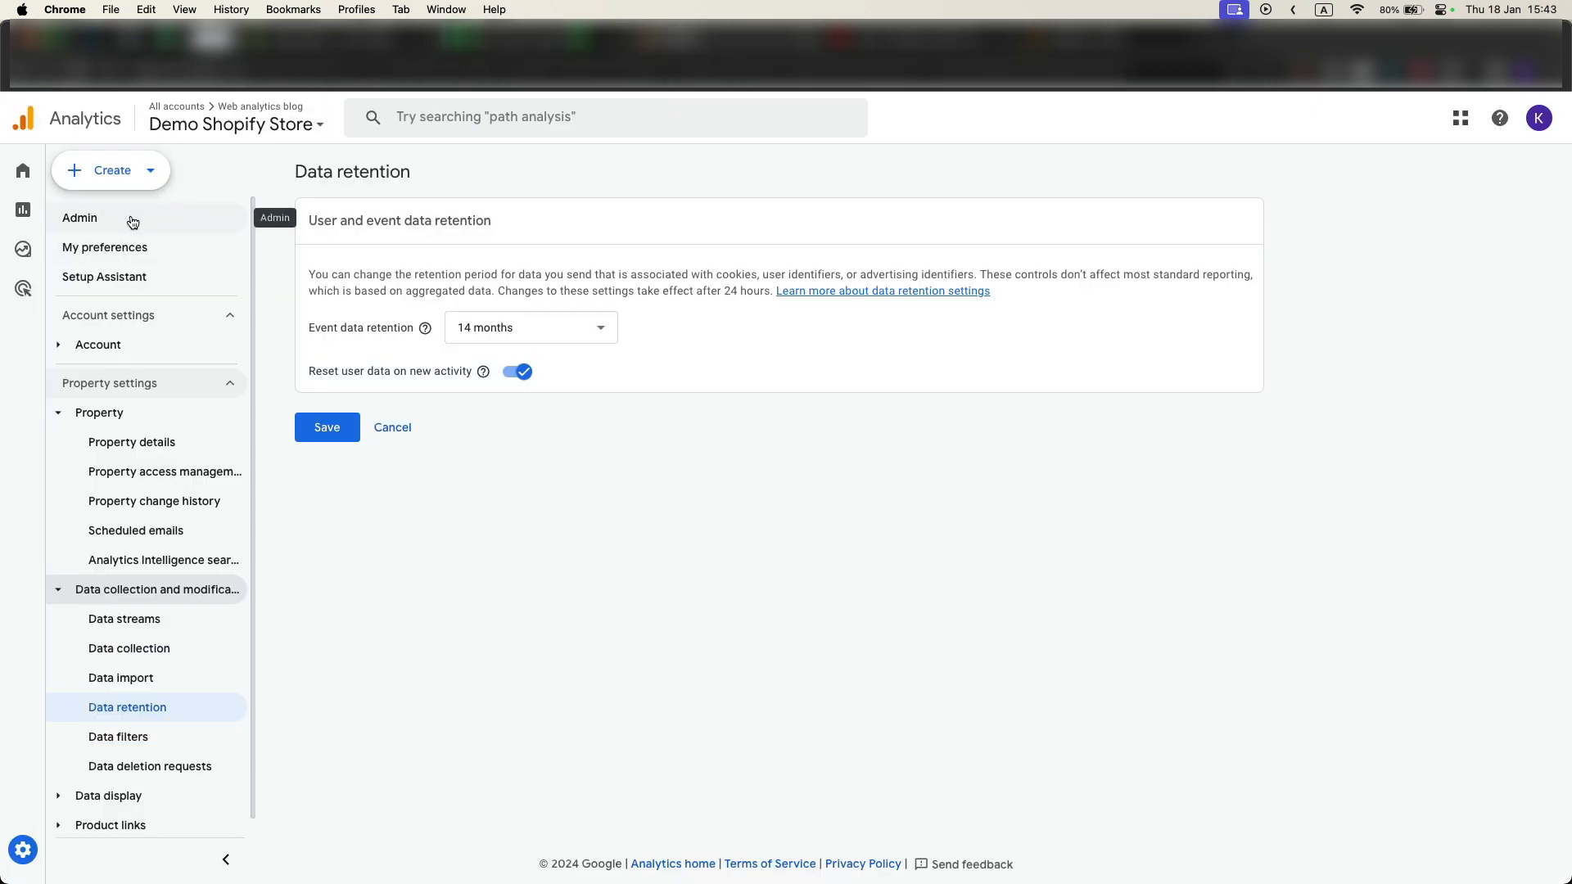
# Check the property's Reporting identity method and mark "Reporting Identity set to Blended" in the checklist.
pyautogui.click(136, 218)
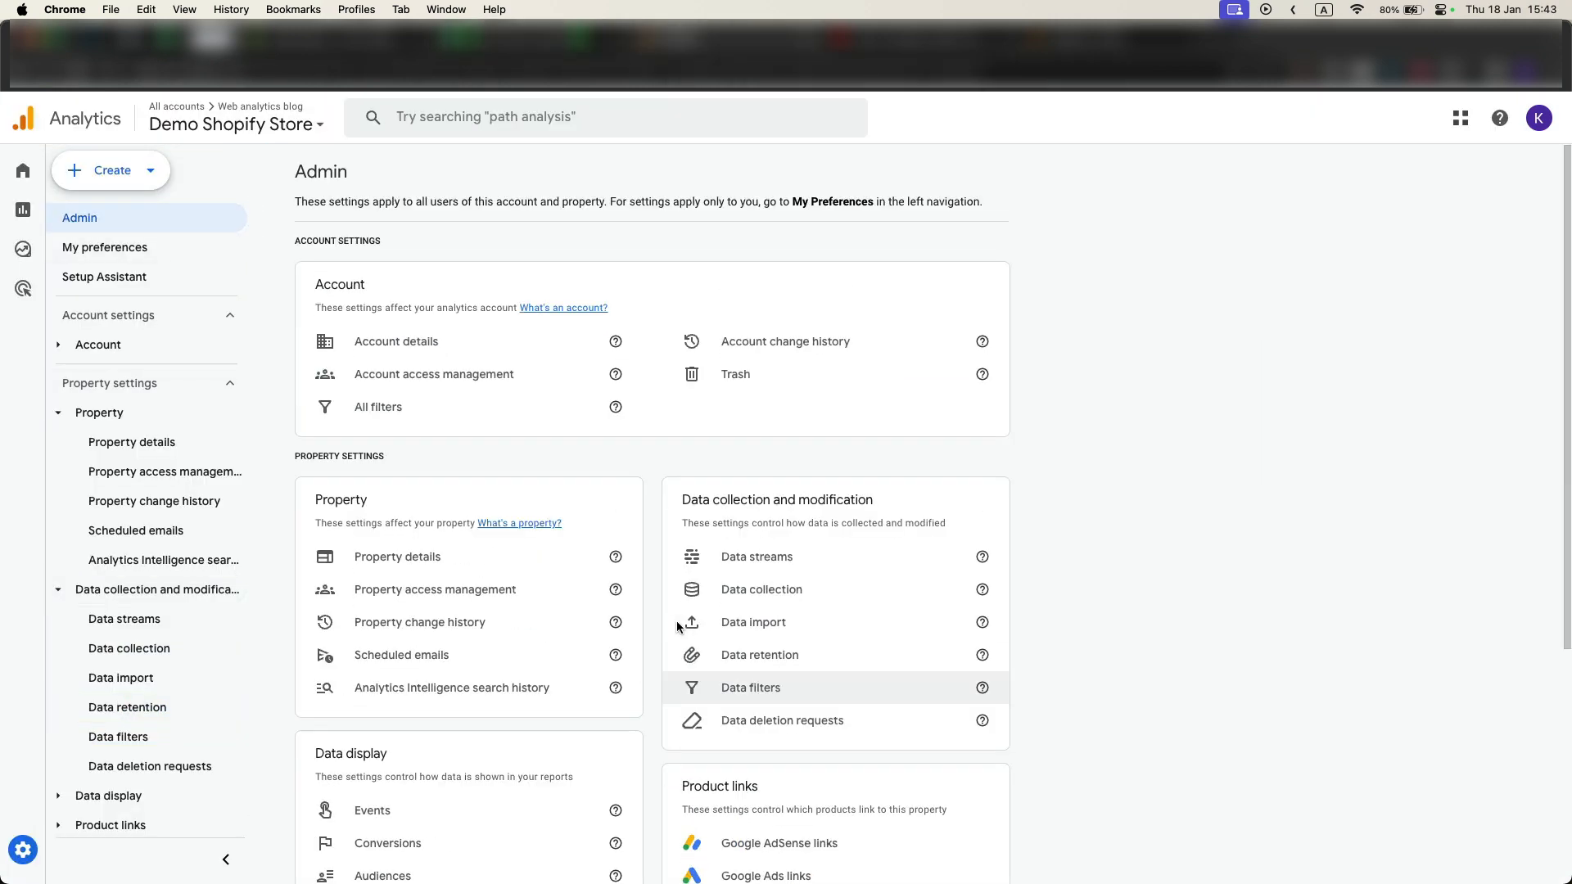
pyautogui.scroll(-5, 678, 627)
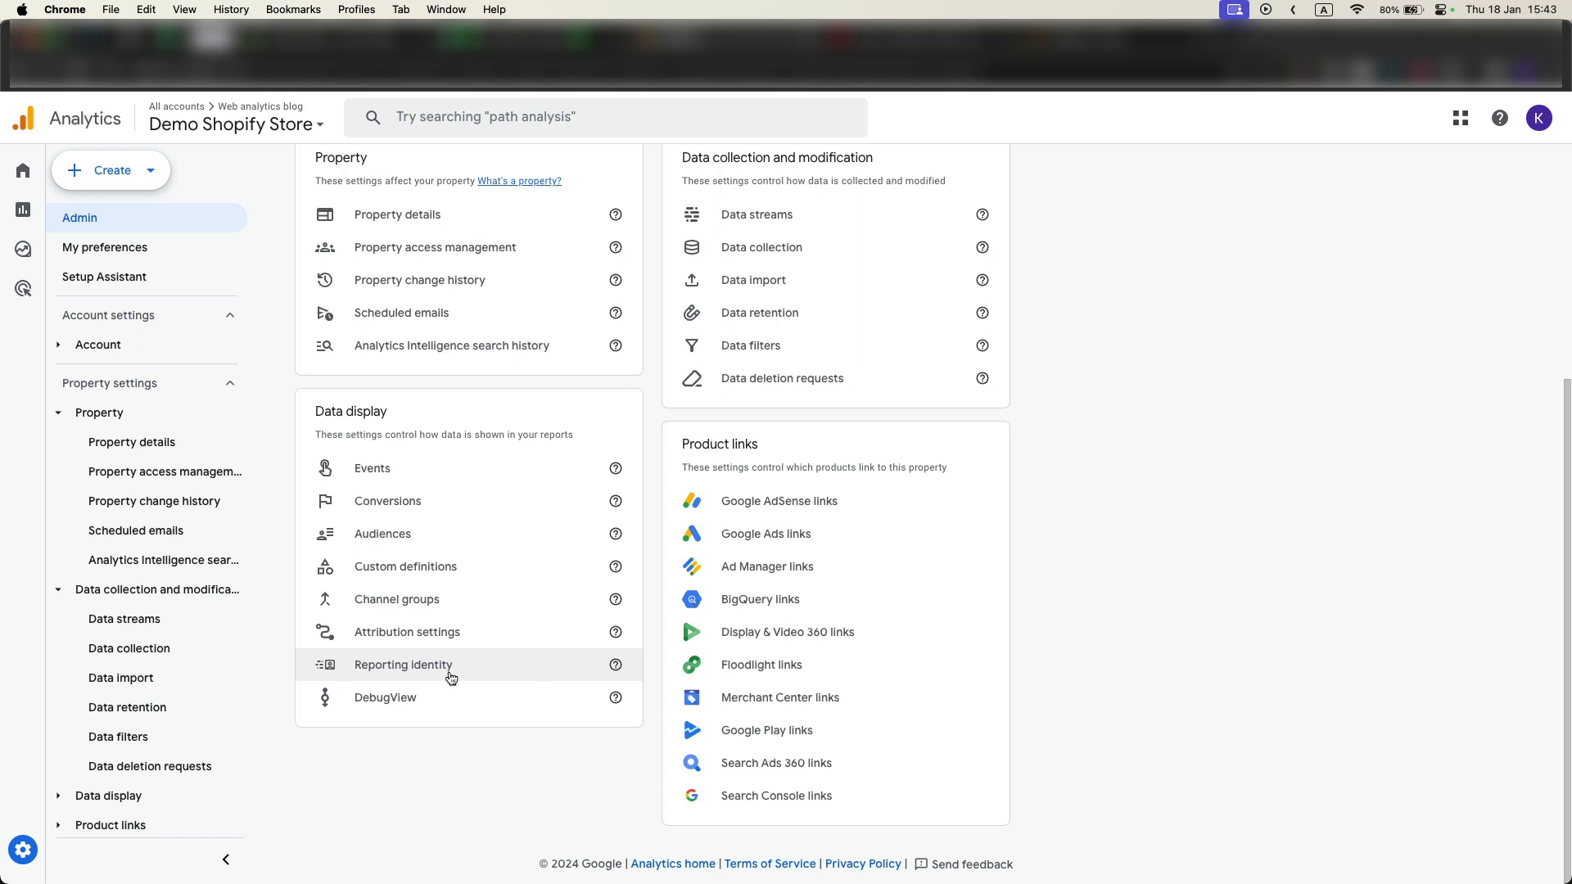
pyautogui.click(450, 670)
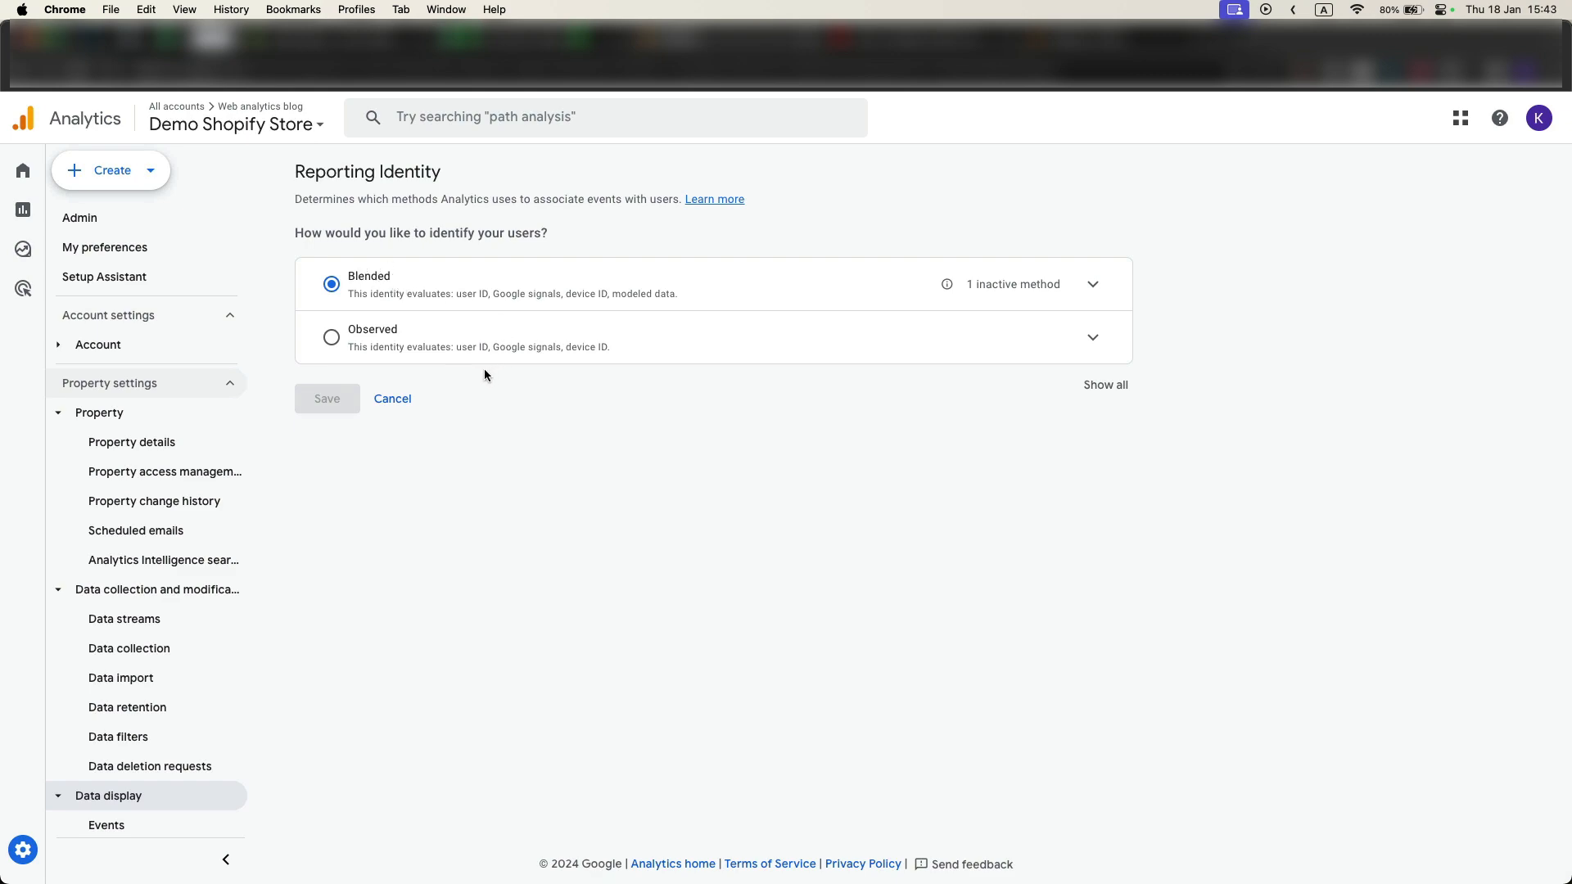
pyautogui.click(515, 36)
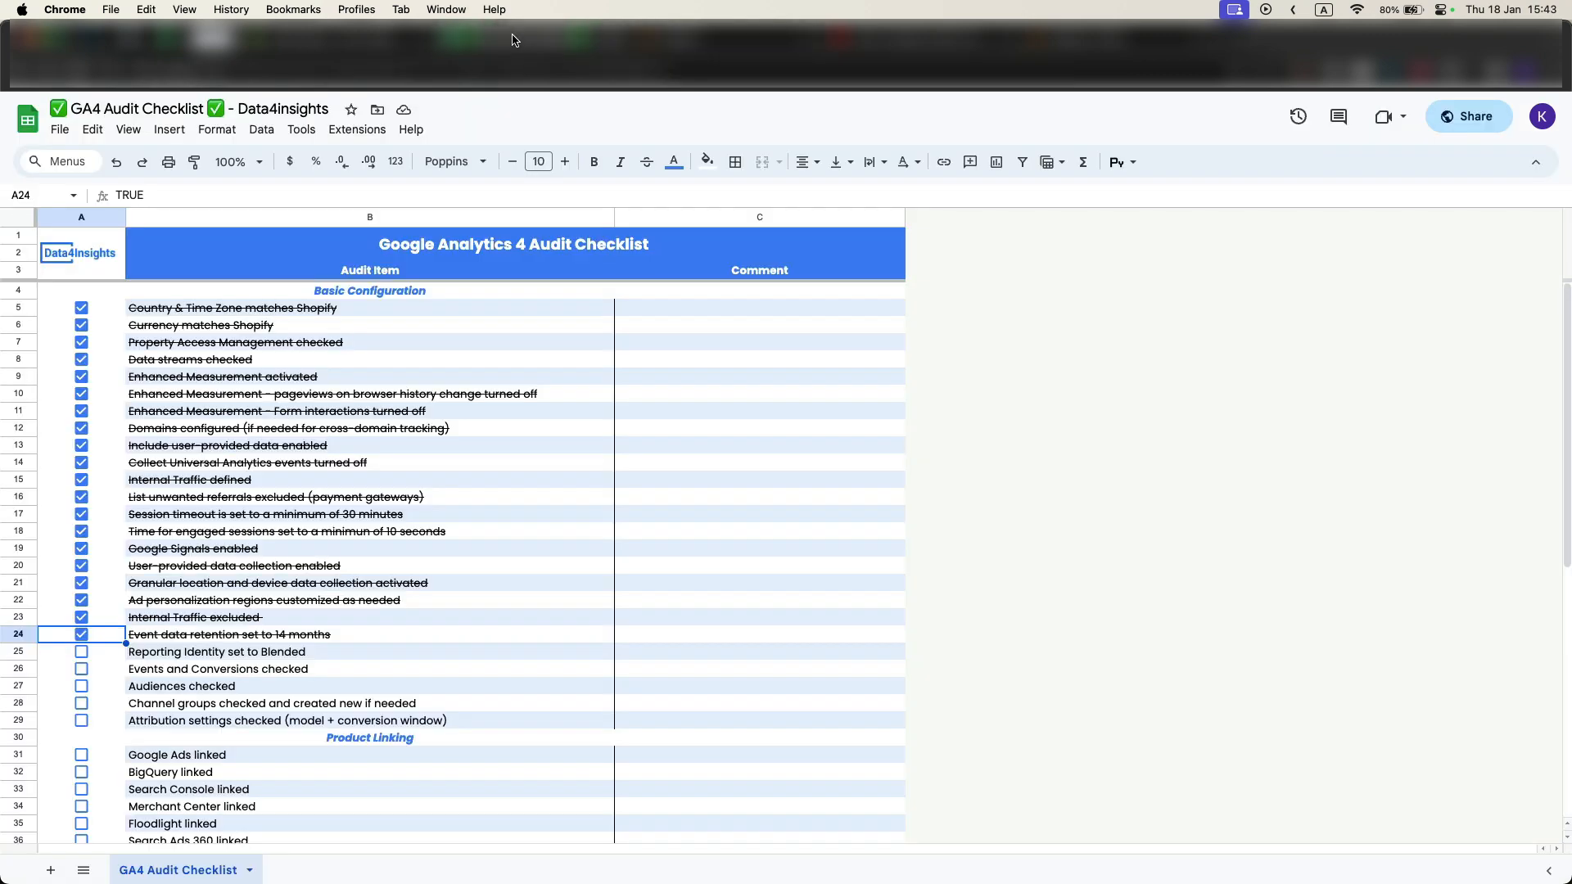
pyautogui.click(86, 651)
# Move on to the "Events and Conversions checked" item and open the Demo Shopify Store property's Events settings.
pyautogui.click(194, 677)
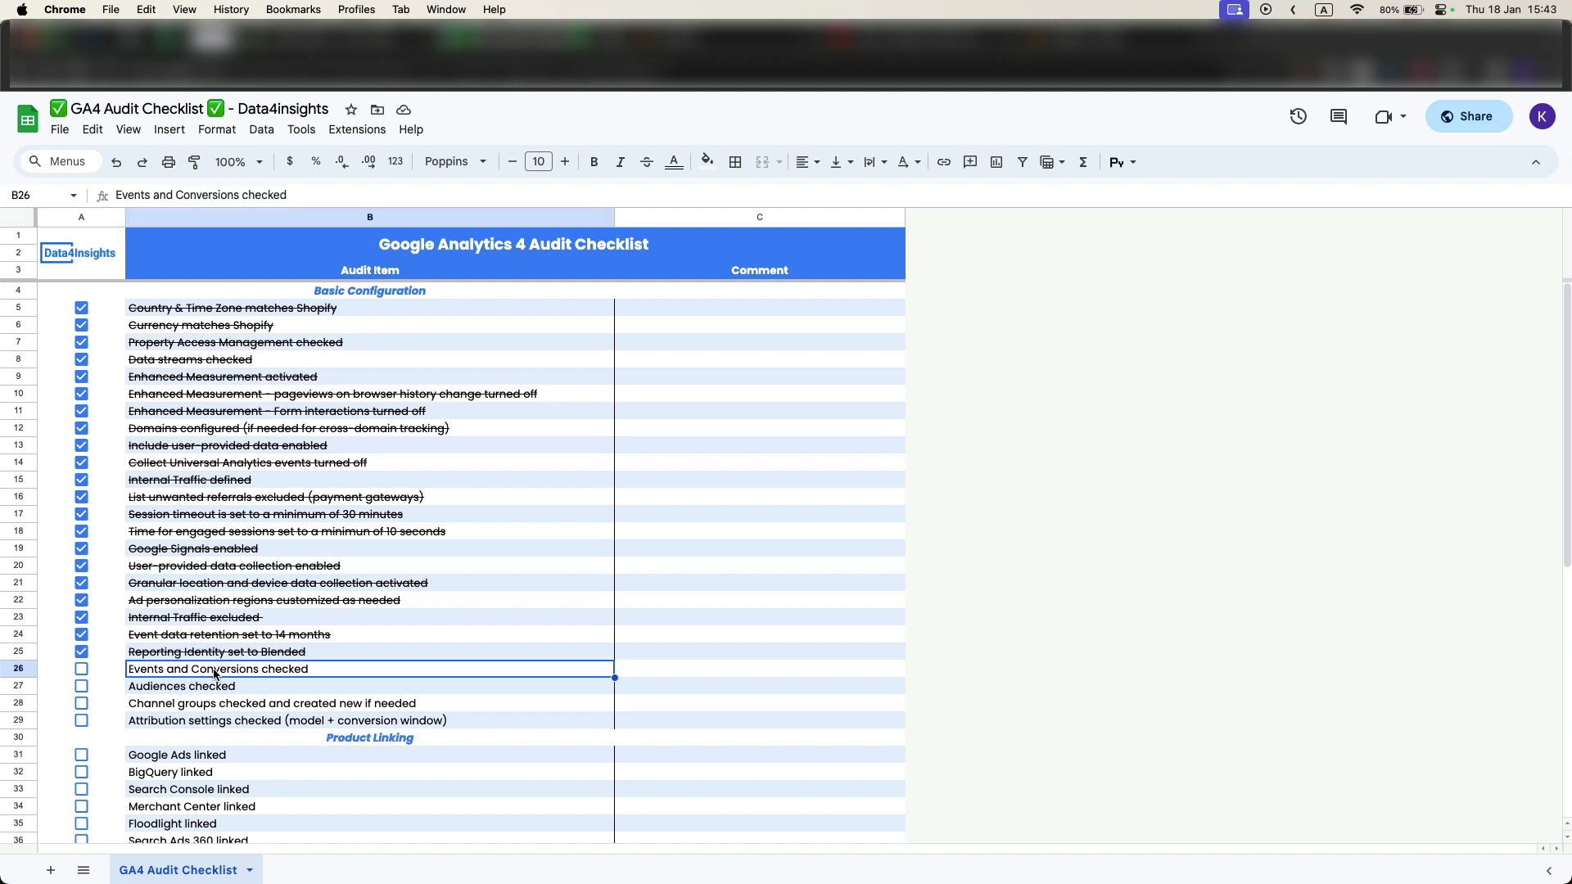
pyautogui.click(670, 38)
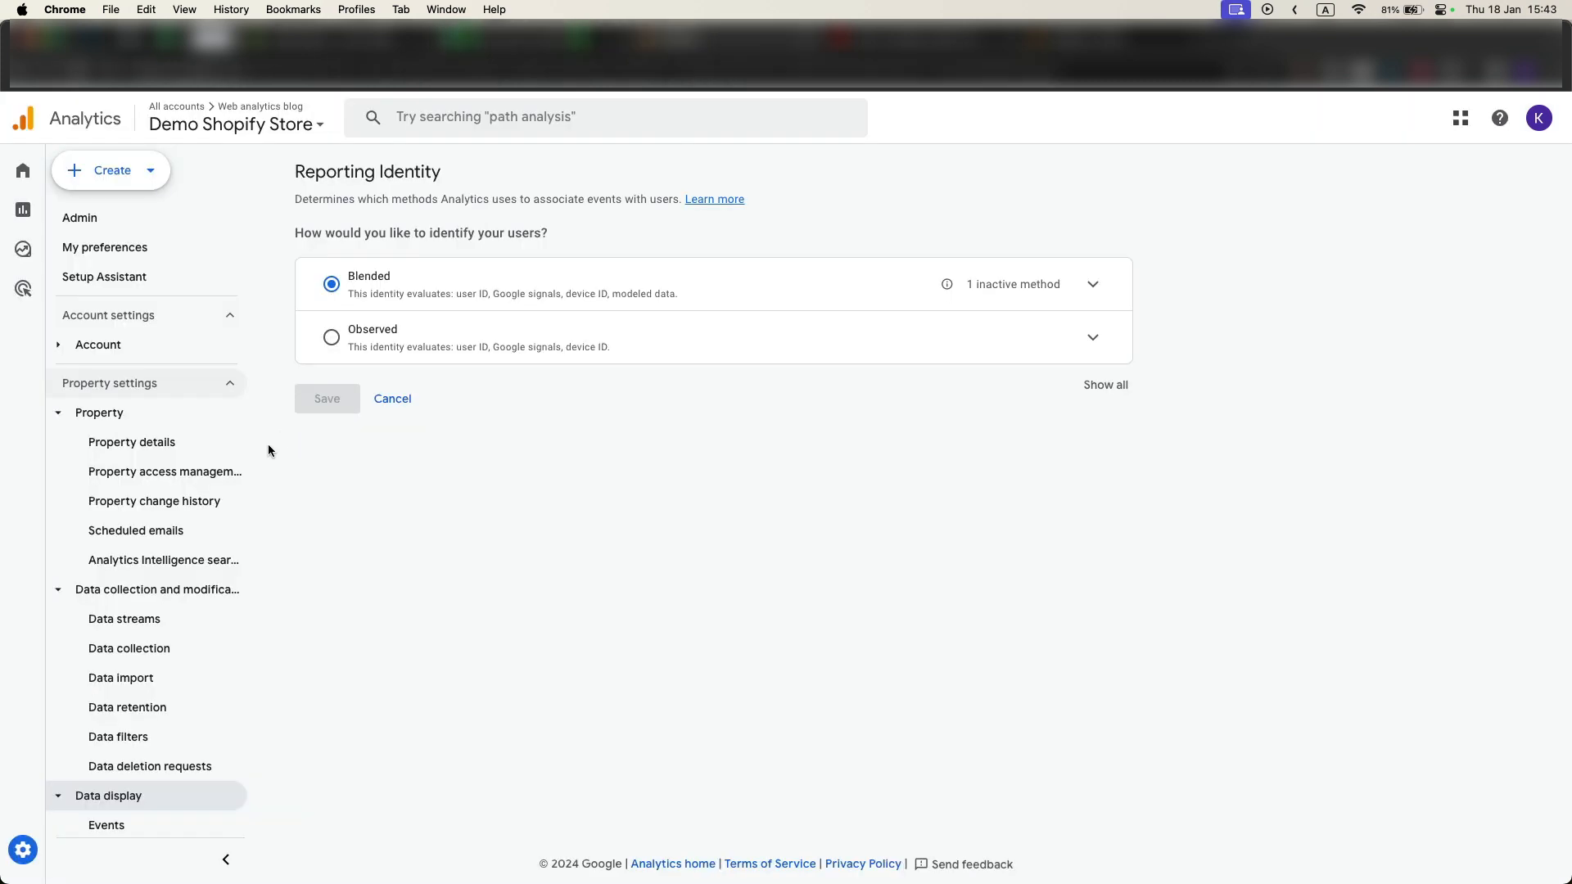
pyautogui.click(131, 217)
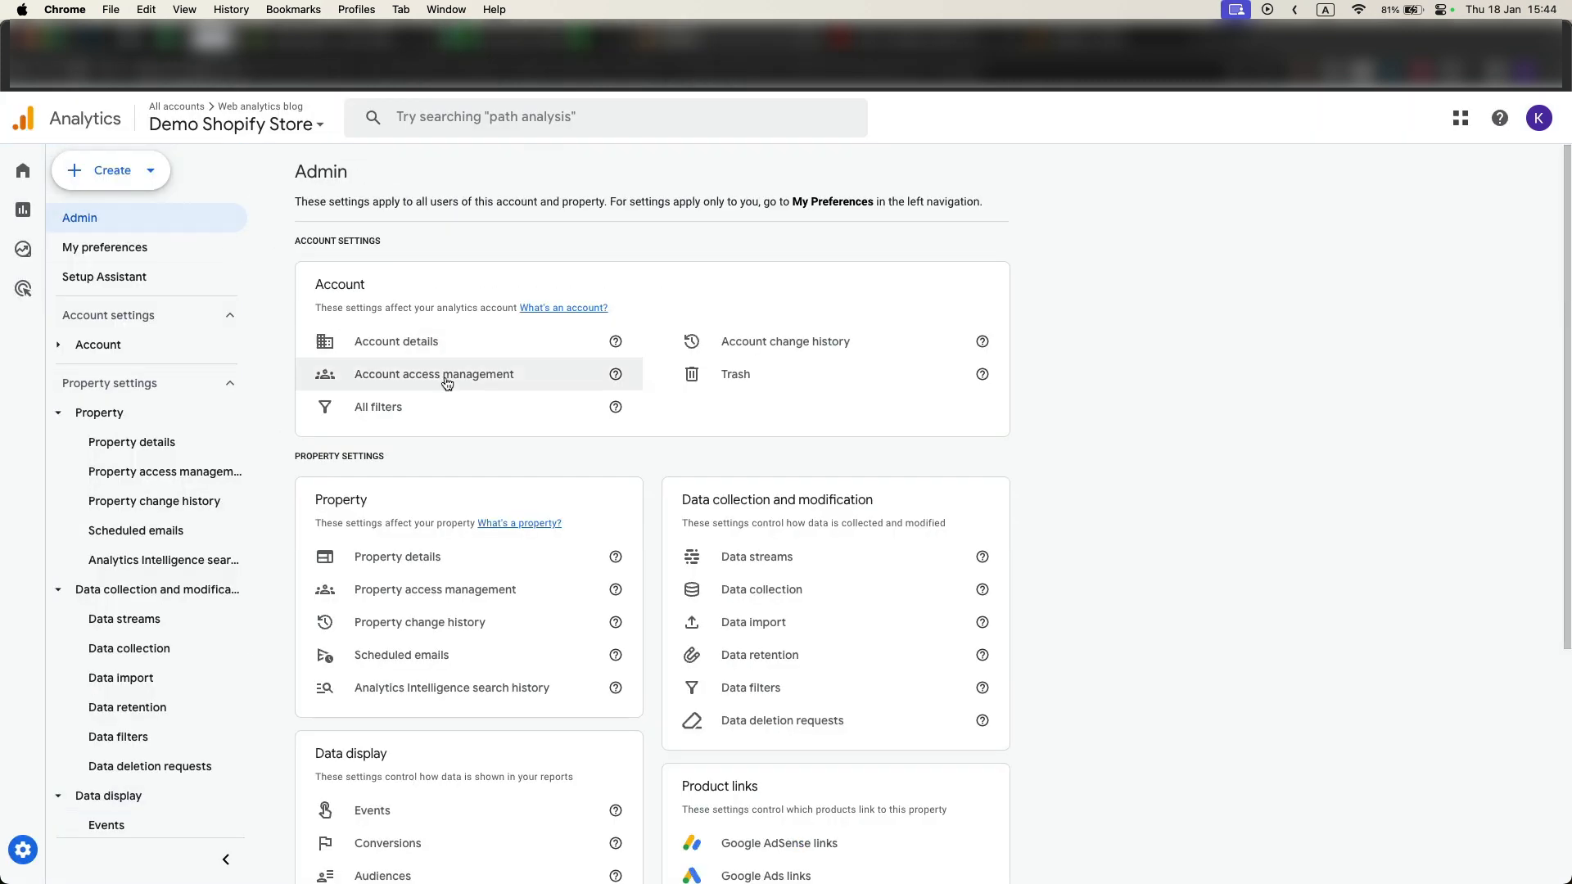
pyautogui.scroll(-3, 436, 571)
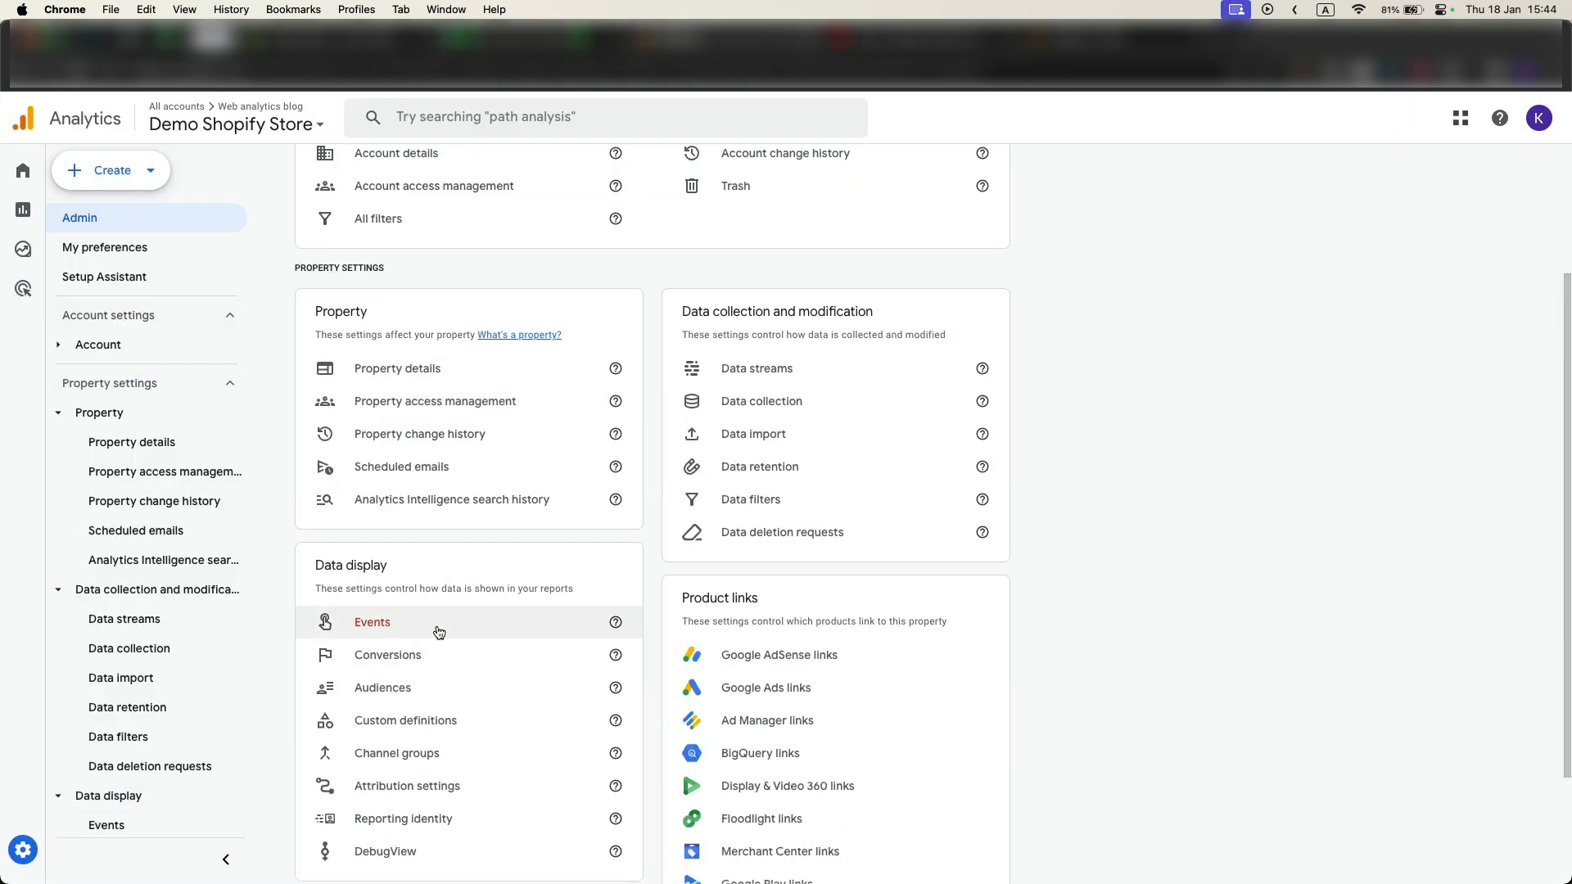
pyautogui.click(438, 631)
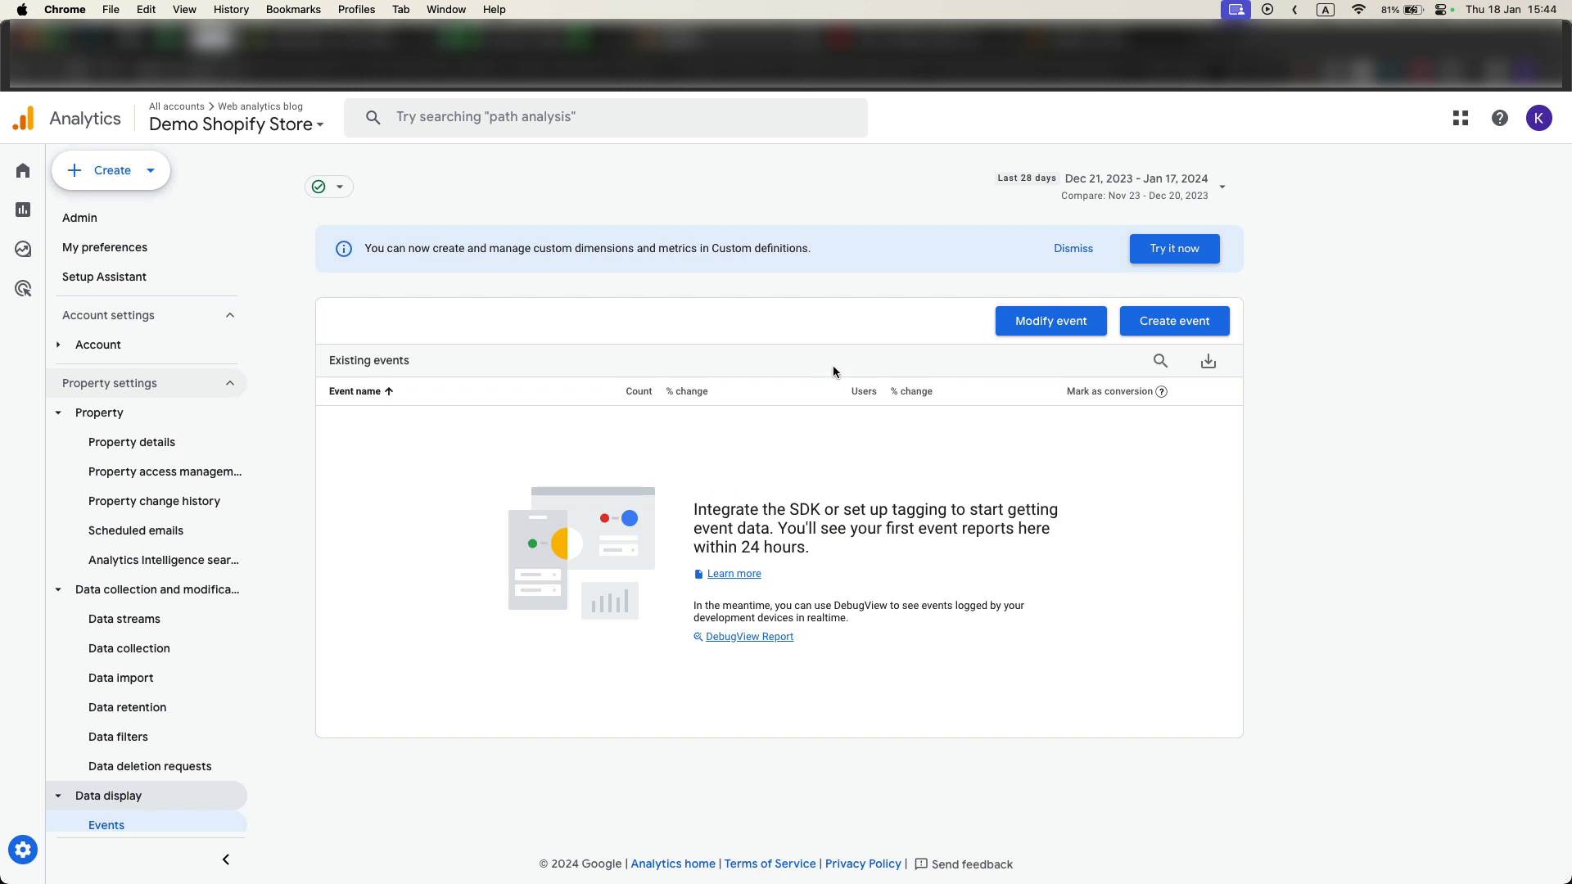
# Switch to the other GA4 property with collected data and examine its existing events and their conversion marking.
pyautogui.click(1079, 44)
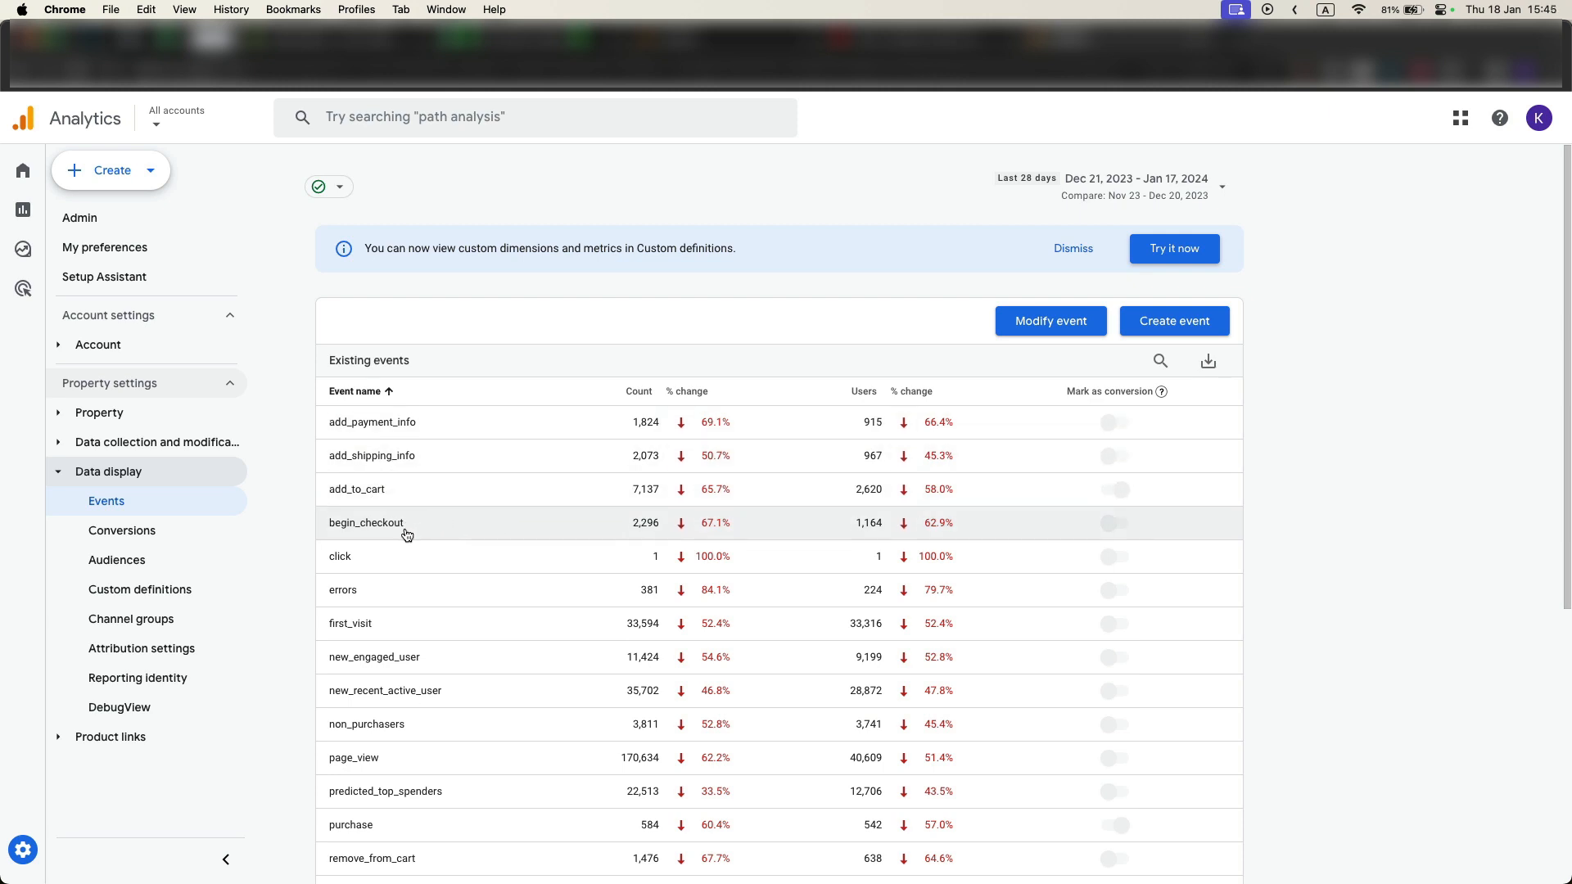
pyautogui.scroll(-2, 447, 598)
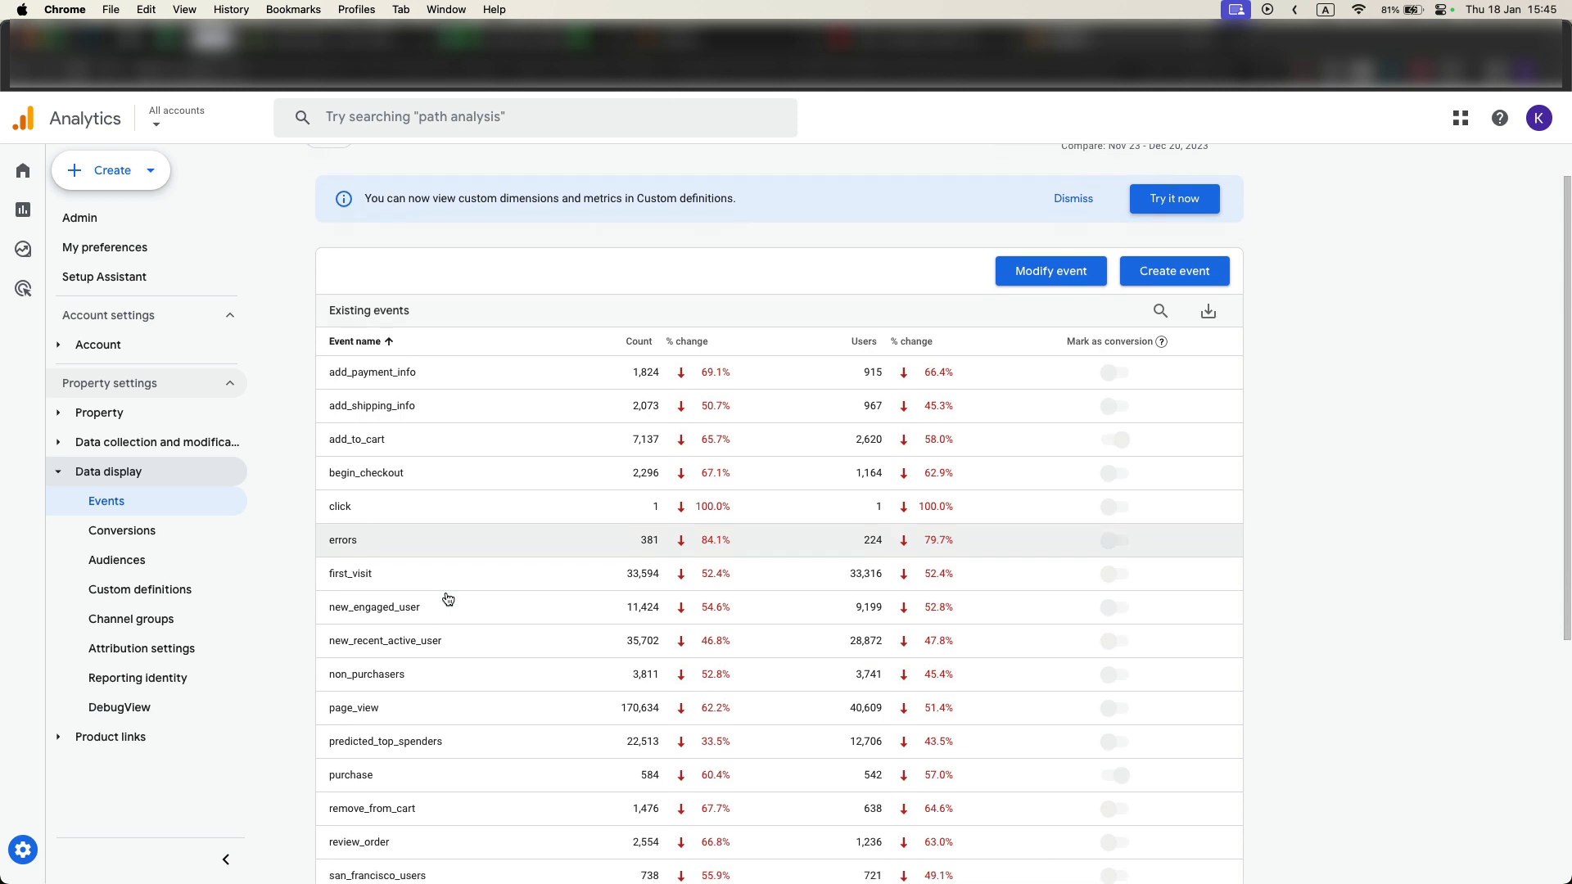
pyautogui.scroll(-3, 447, 597)
pyautogui.scroll(-3, 447, 598)
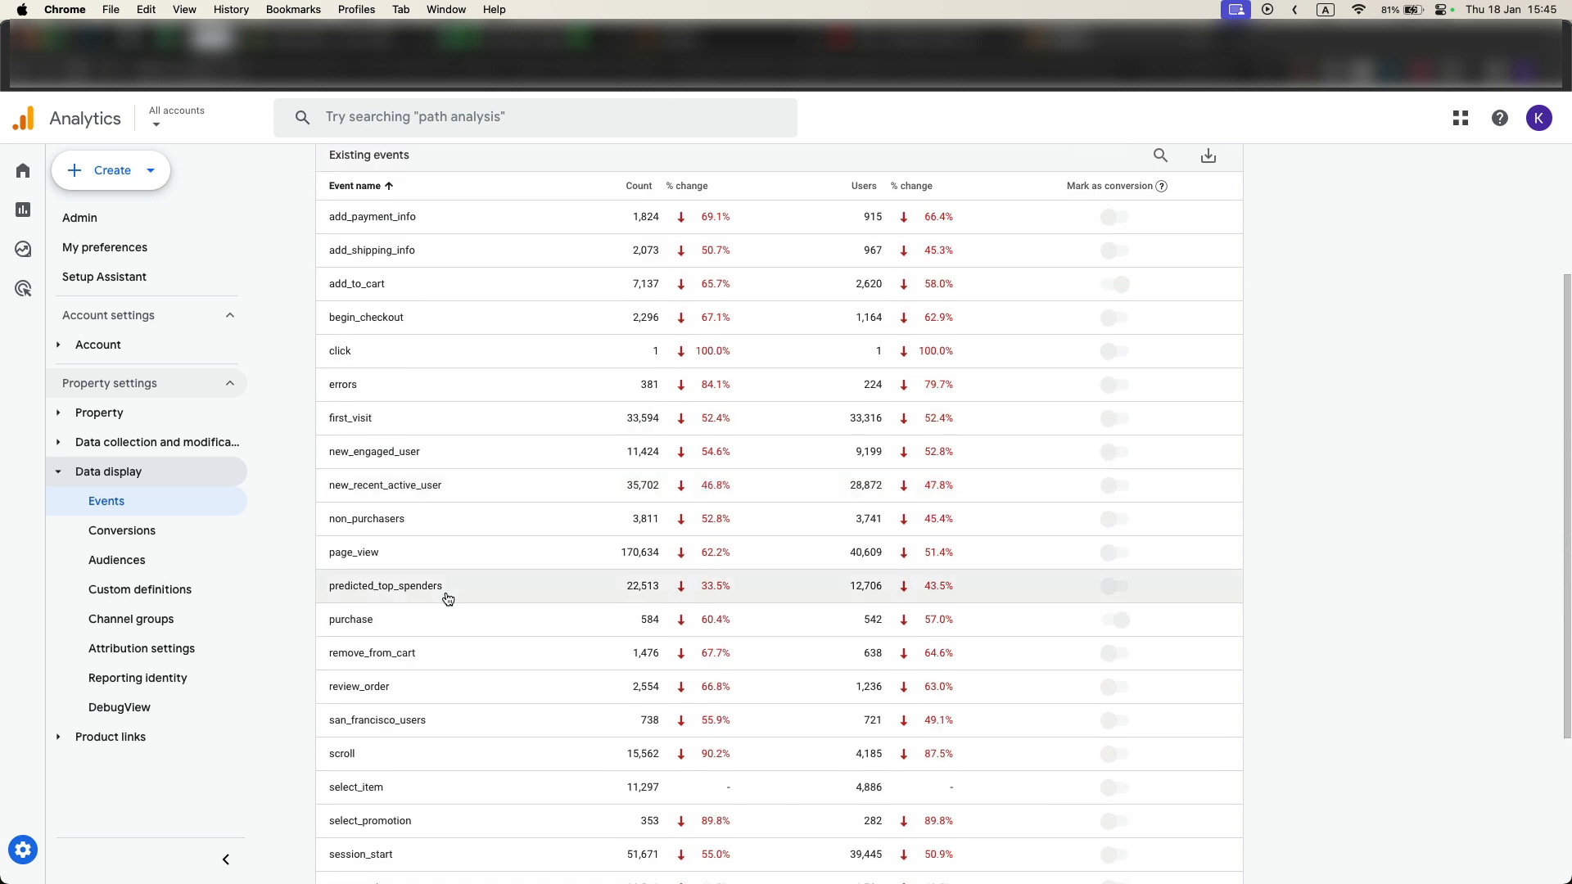
pyautogui.scroll(1, 777, 458)
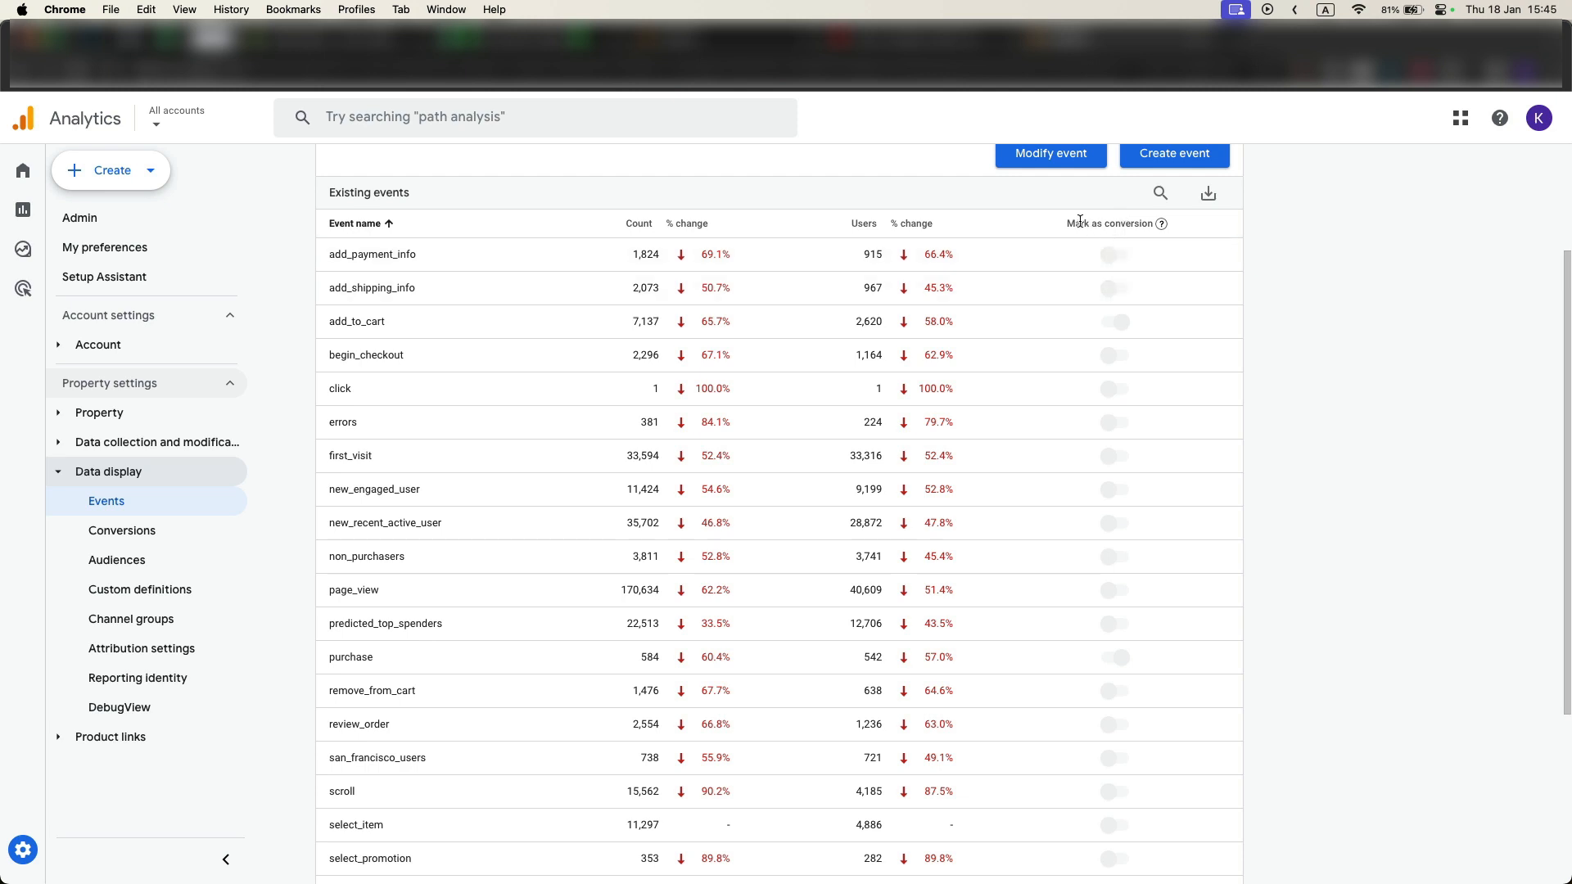
pyautogui.scroll(-1, 642, 645)
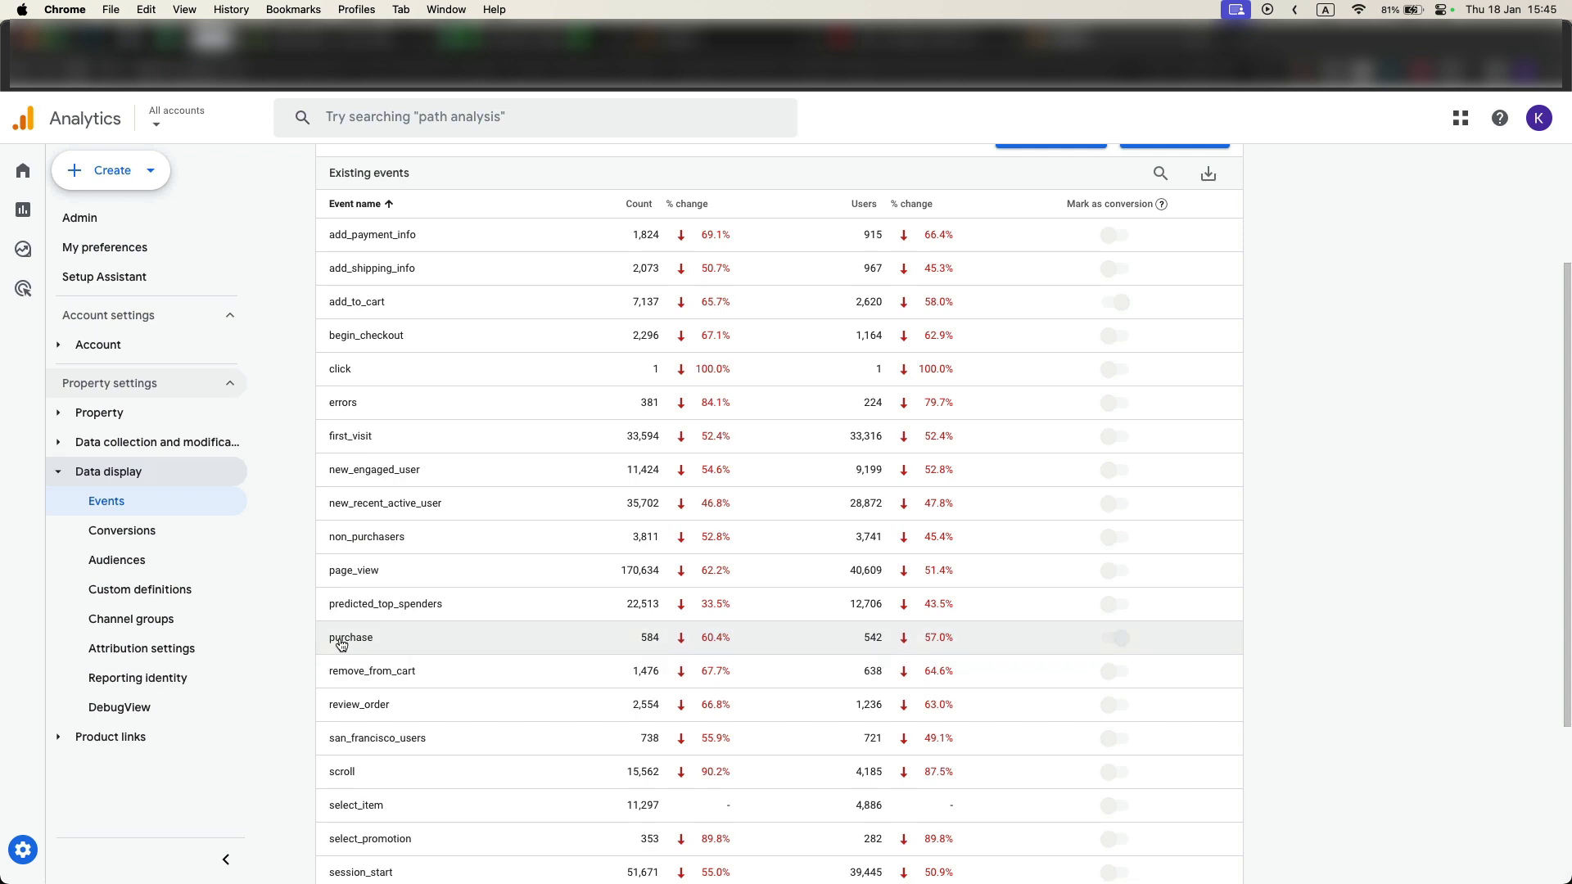
# Check the purchase event's conversion marking and mark "Events and Conversions checked" in the GA4 Audit Checklist.
pyautogui.click(1113, 637)
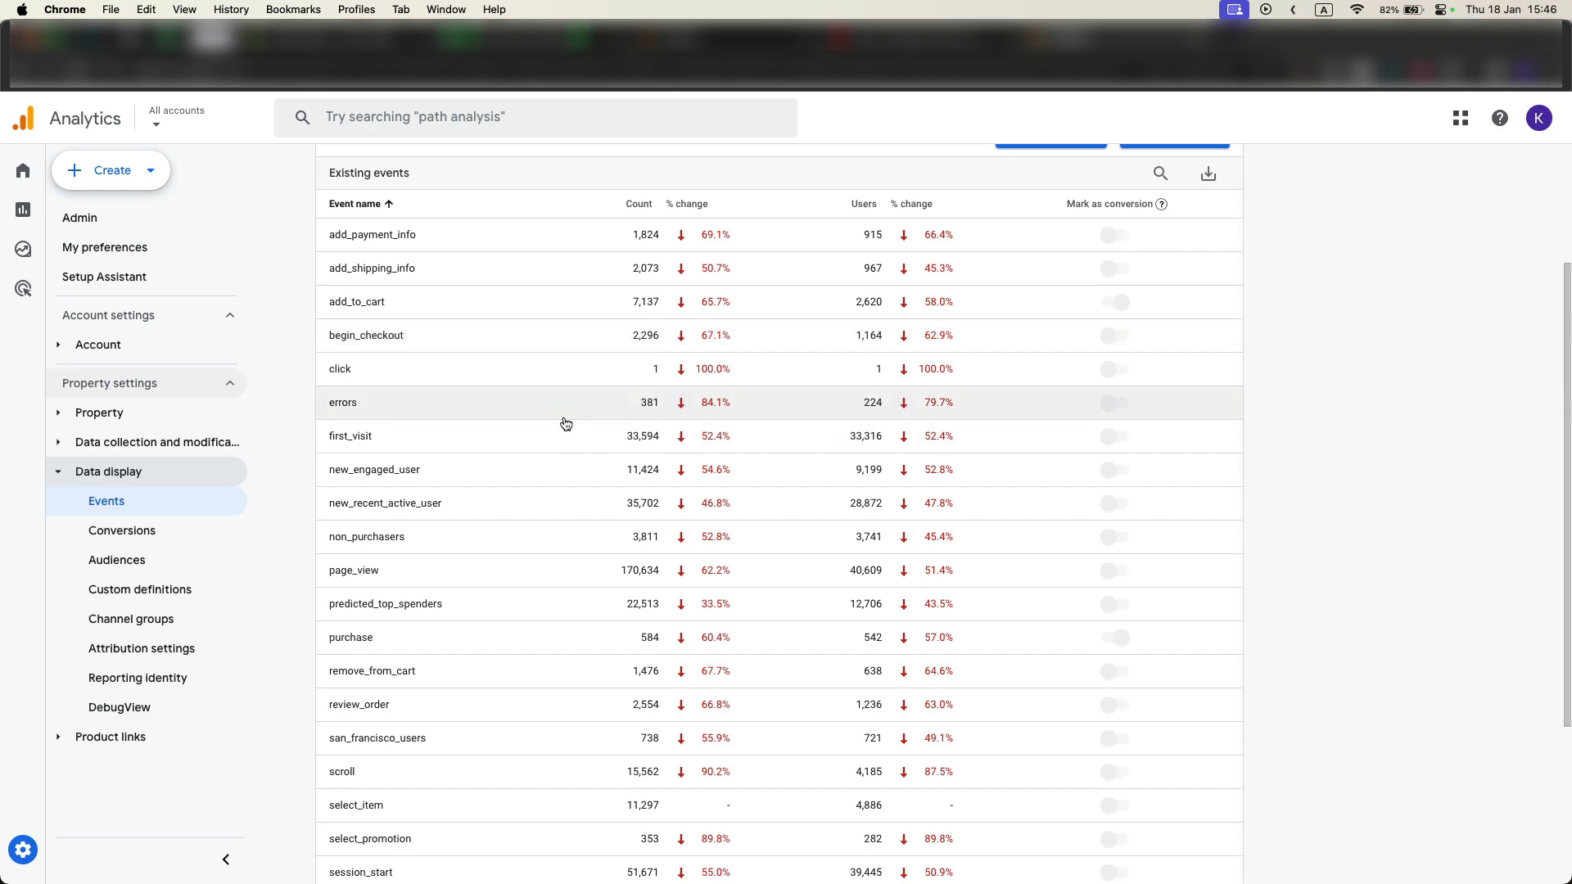
pyautogui.click(507, 33)
pyautogui.click(81, 669)
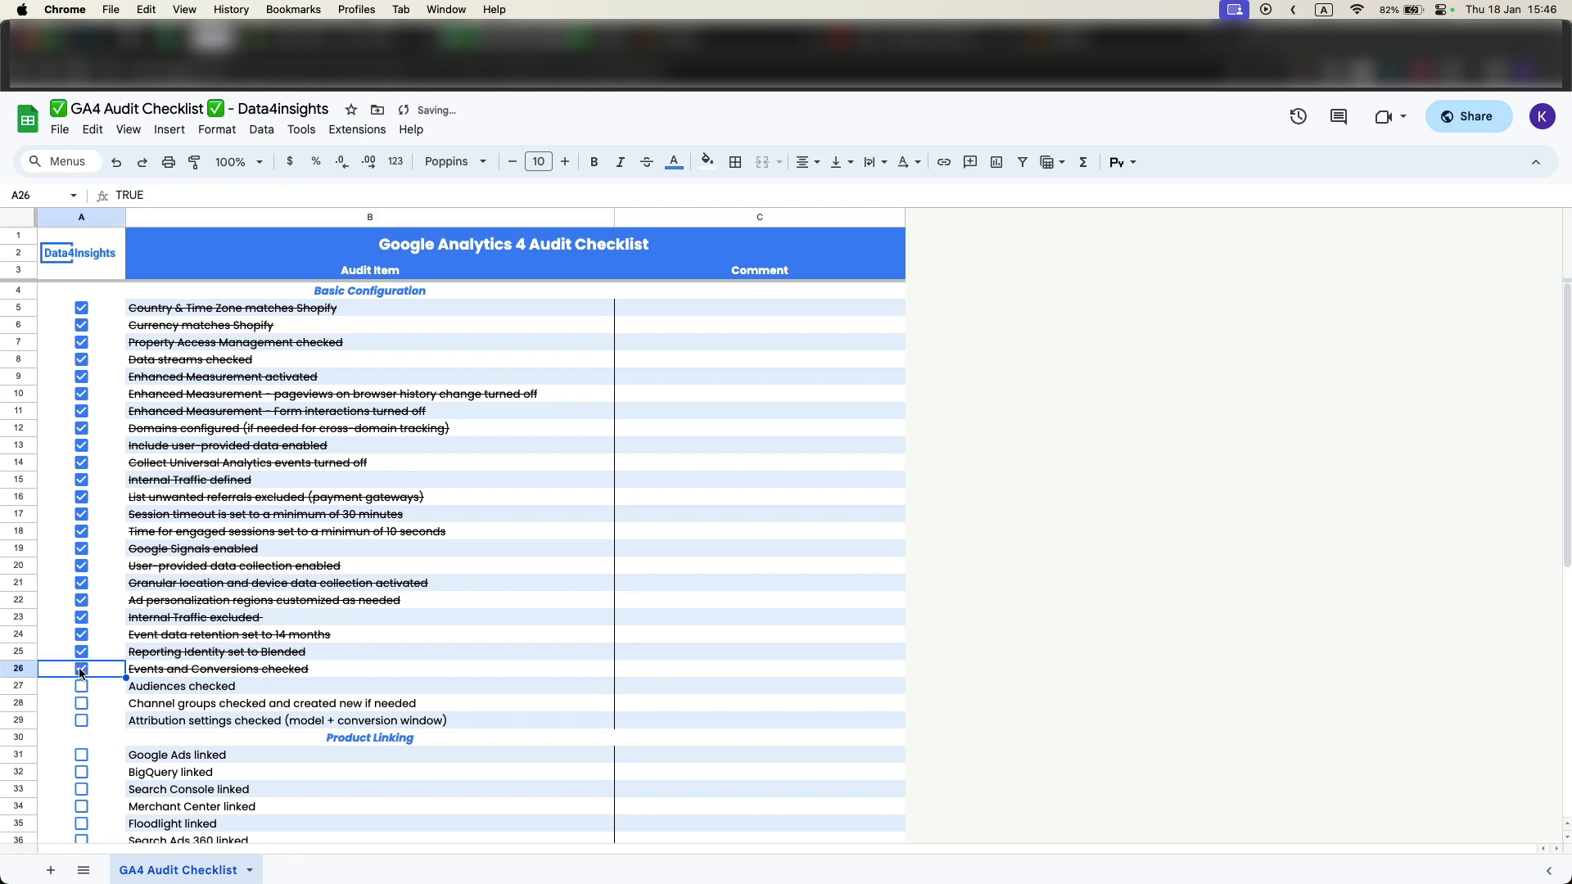
# Review the Demo Shopify Store property's Audiences and mark "Audiences checked" in the checklist.
pyautogui.click(688, 39)
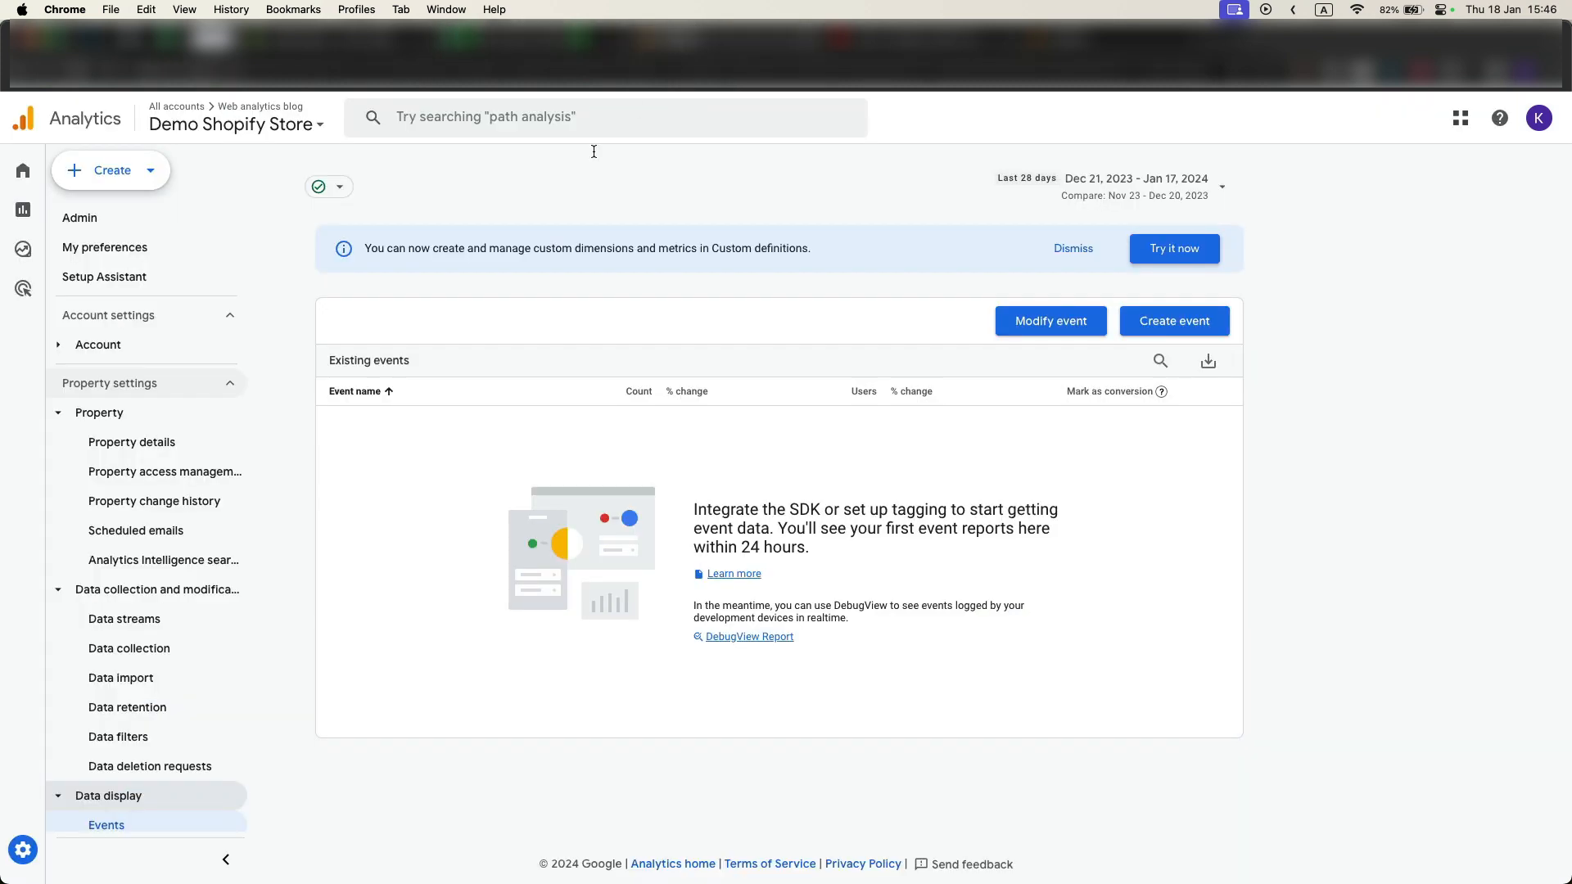
pyautogui.click(85, 218)
pyautogui.scroll(-4, 446, 524)
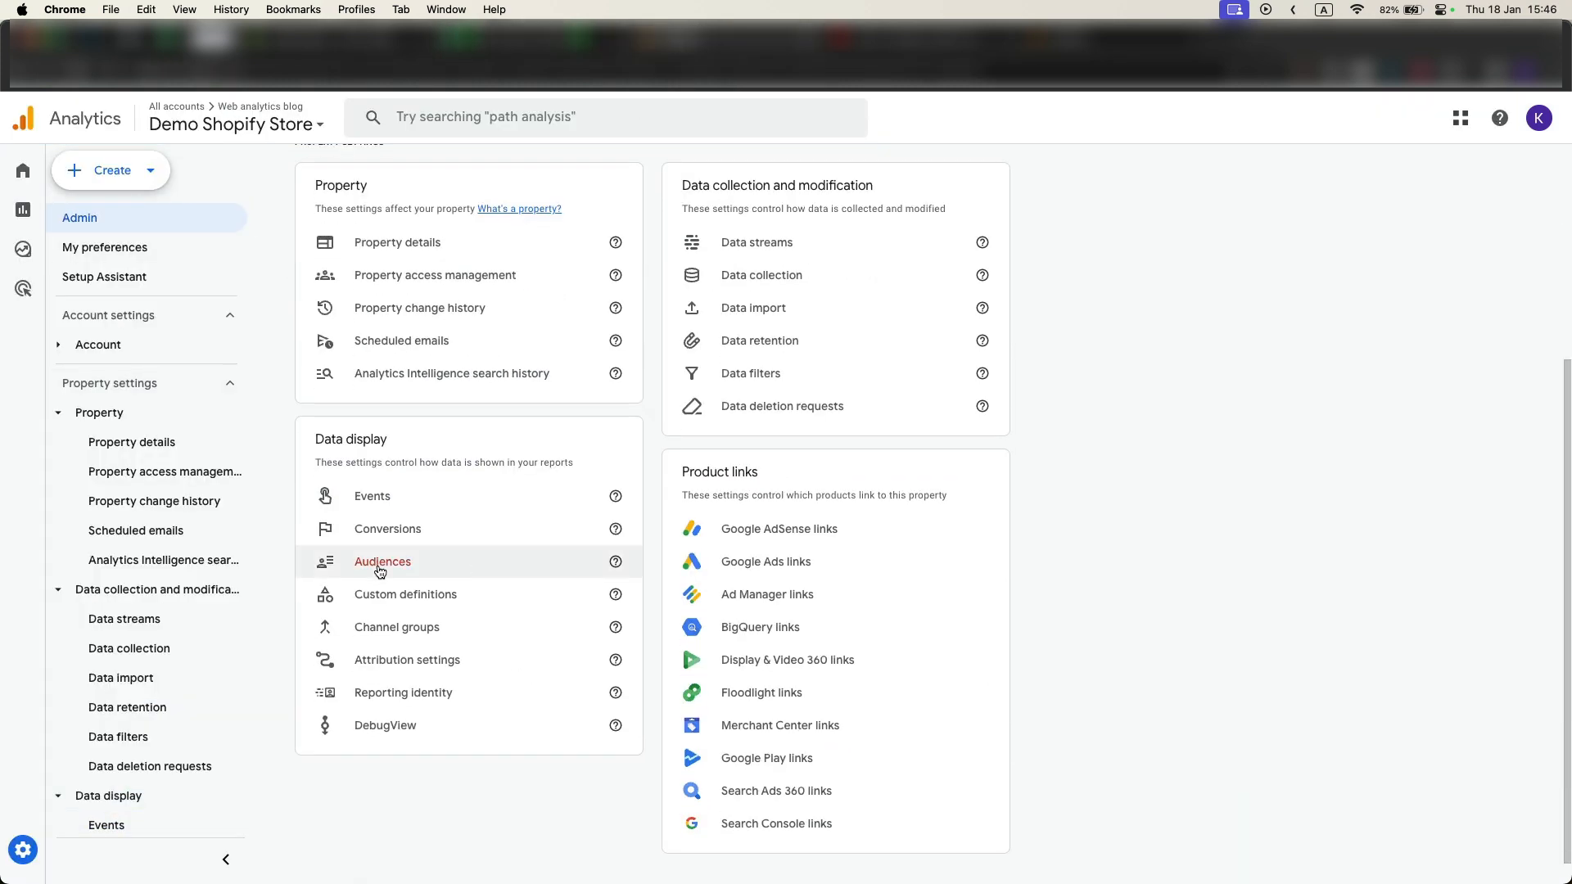
pyautogui.click(380, 565)
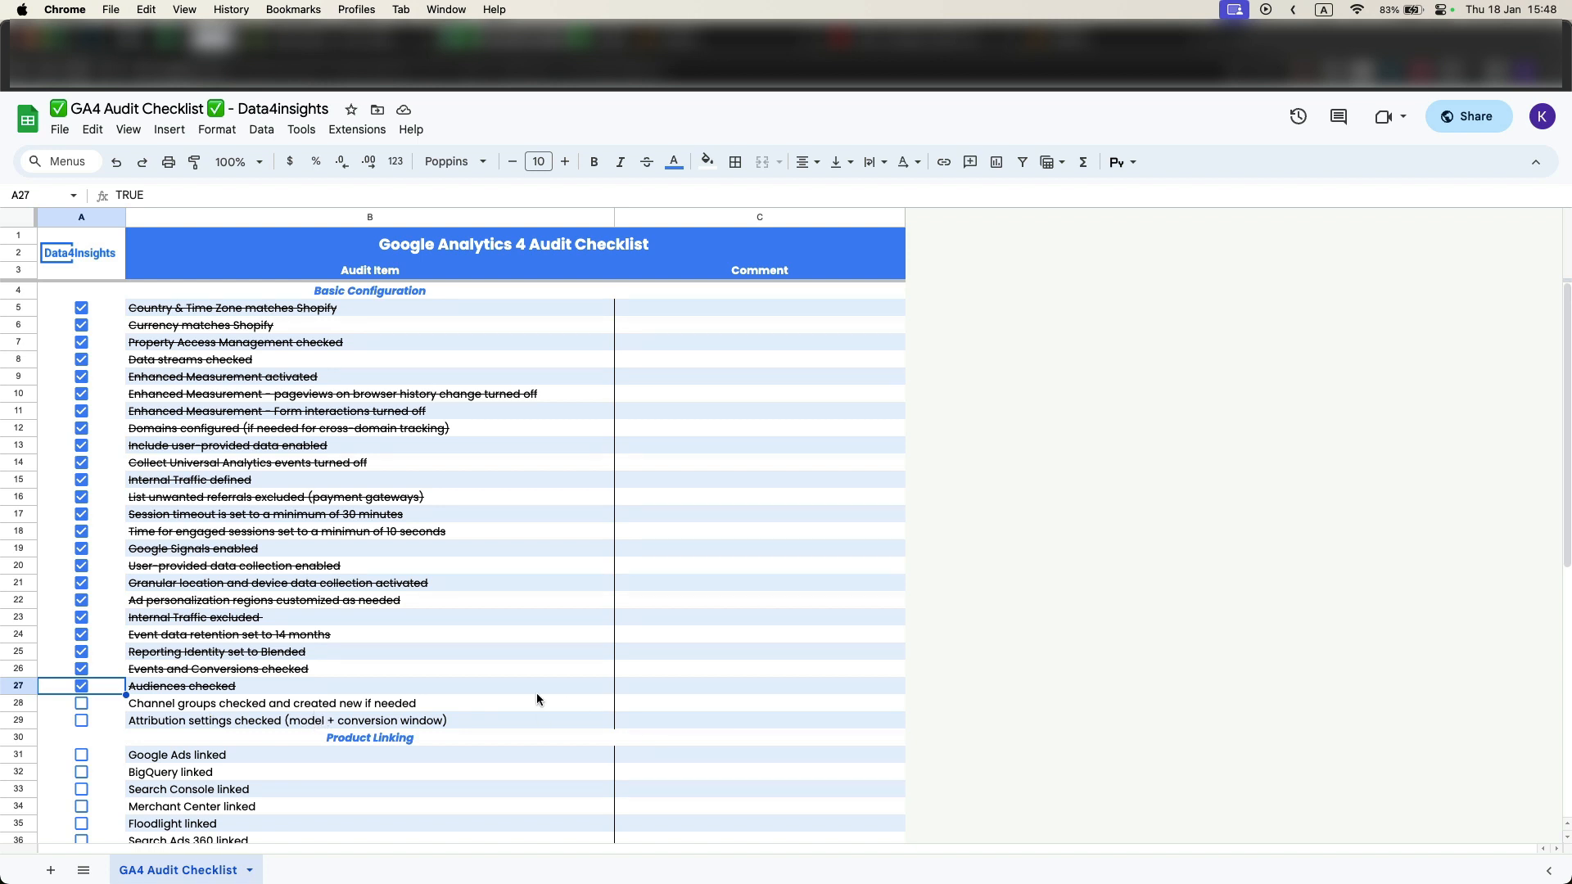
# Open the Demo Shopify Store property's Channel groups and examine the Default Channel Group's channels and the Direct channel's conditions.
pyautogui.click(693, 43)
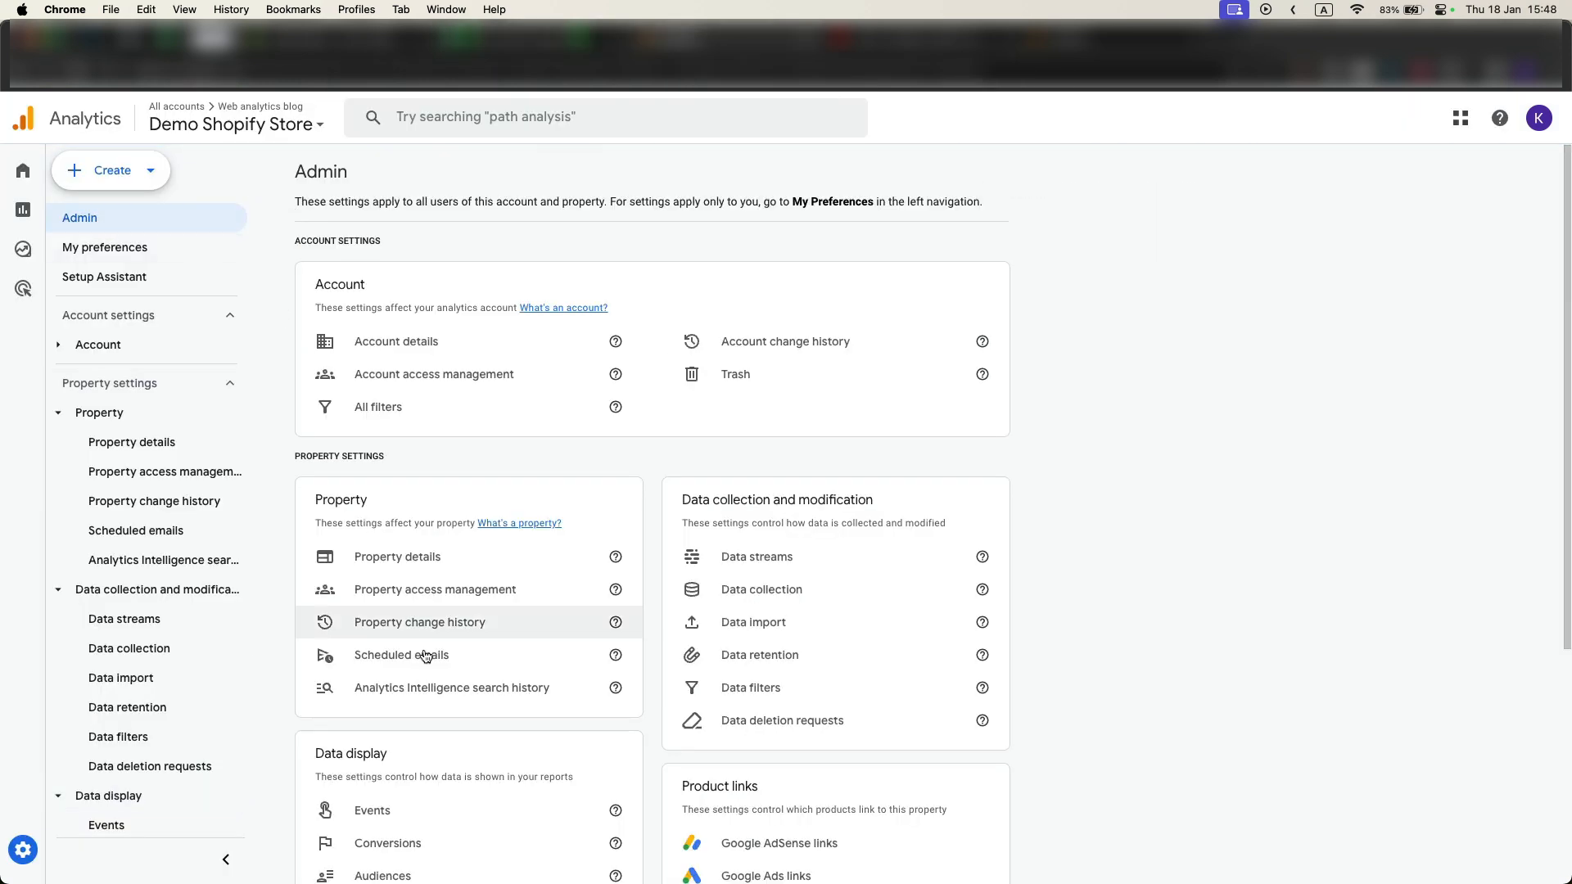
pyautogui.scroll(-3, 449, 739)
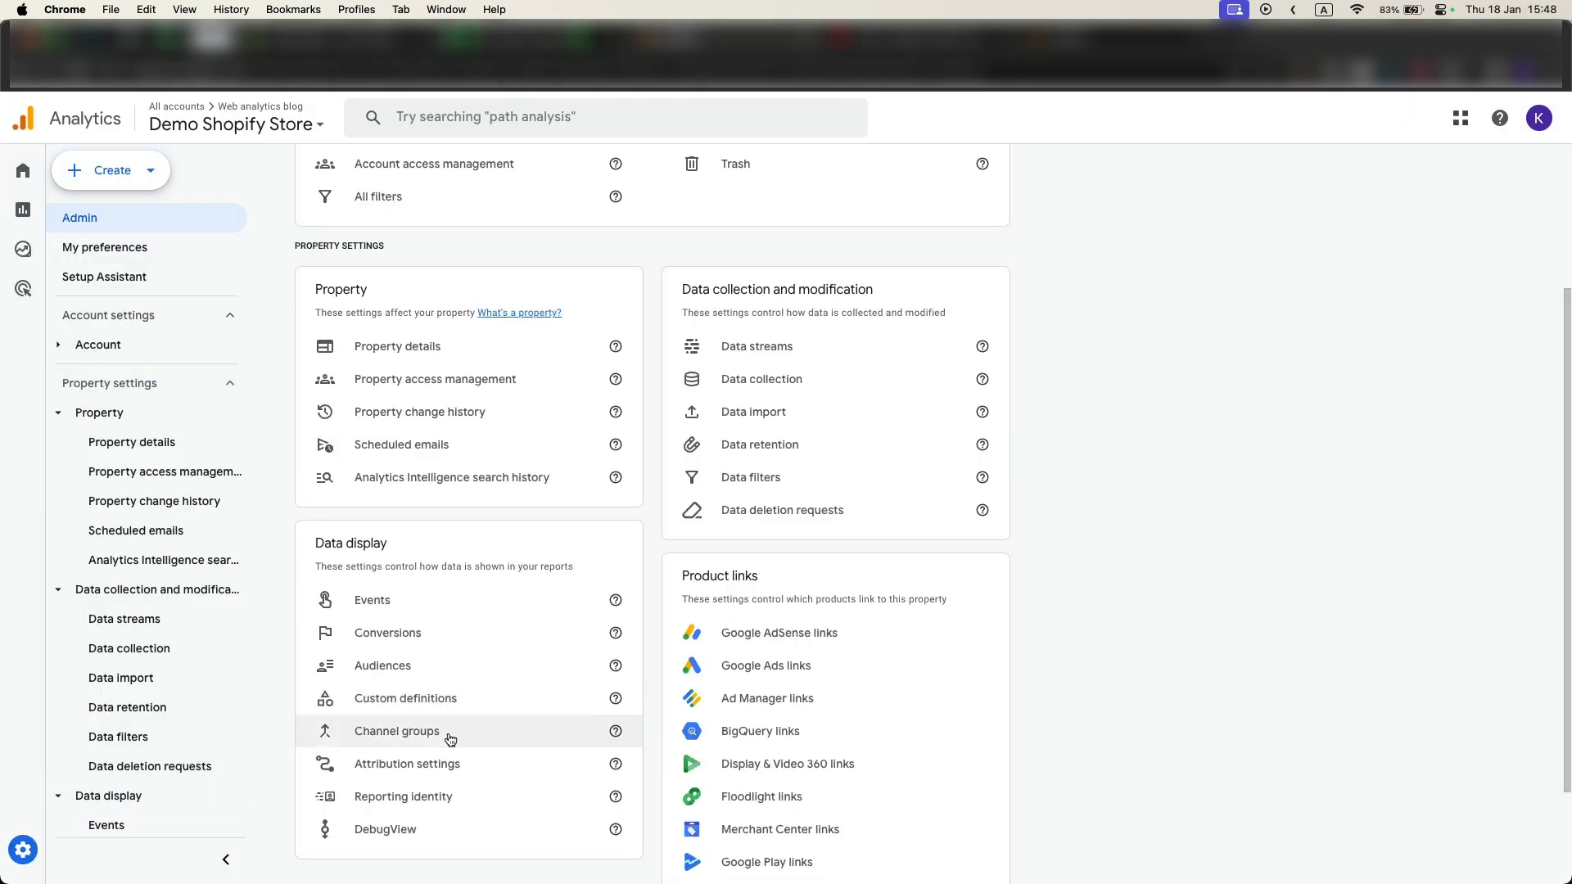
pyautogui.click(427, 734)
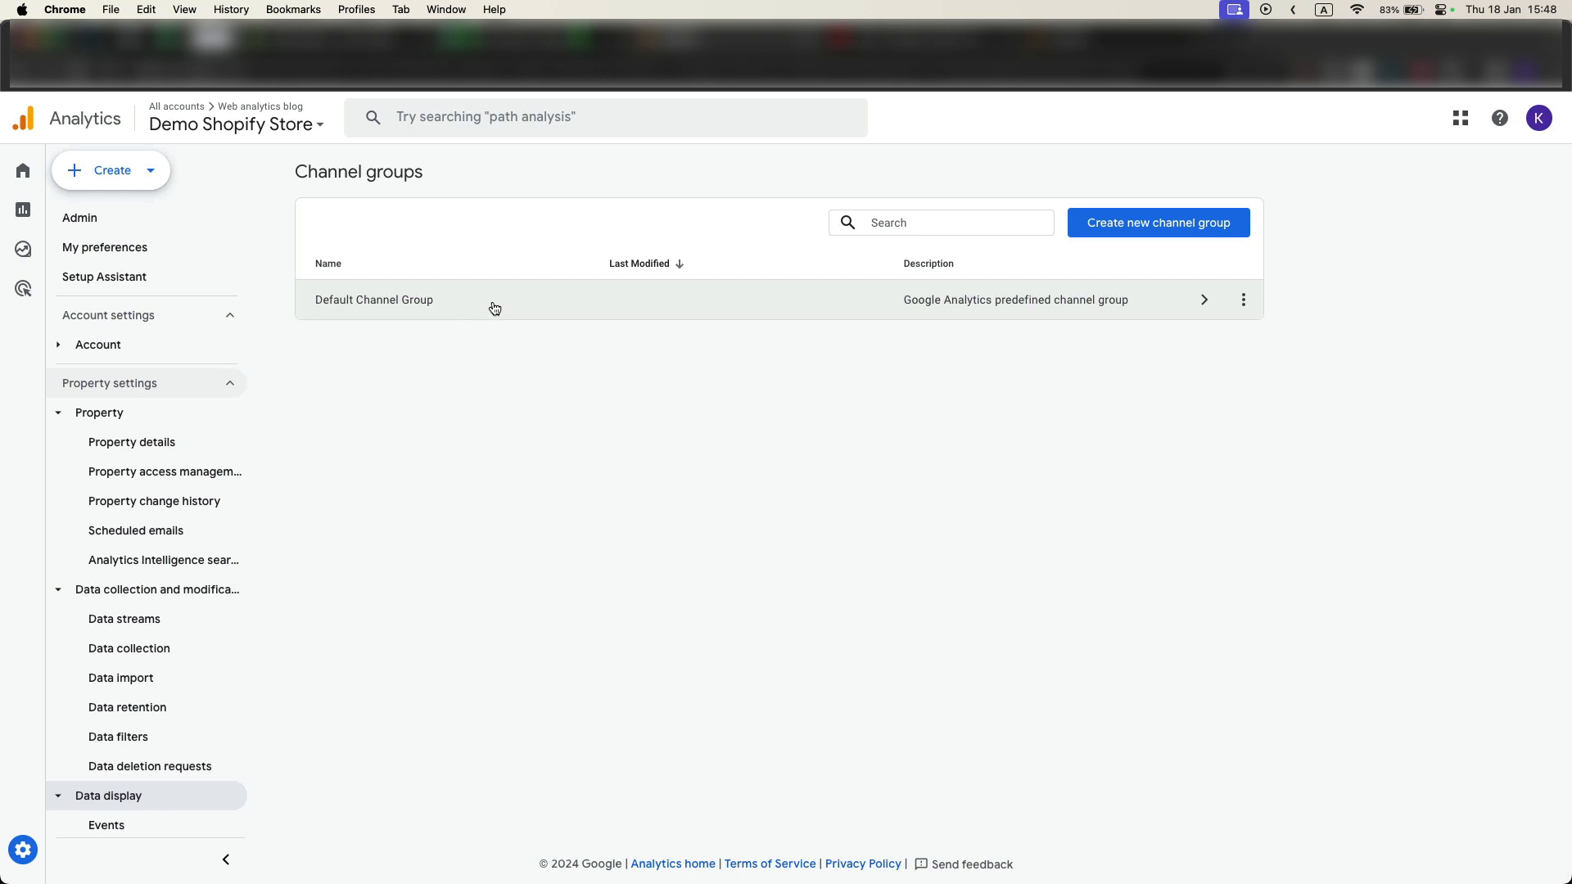
pyautogui.click(545, 308)
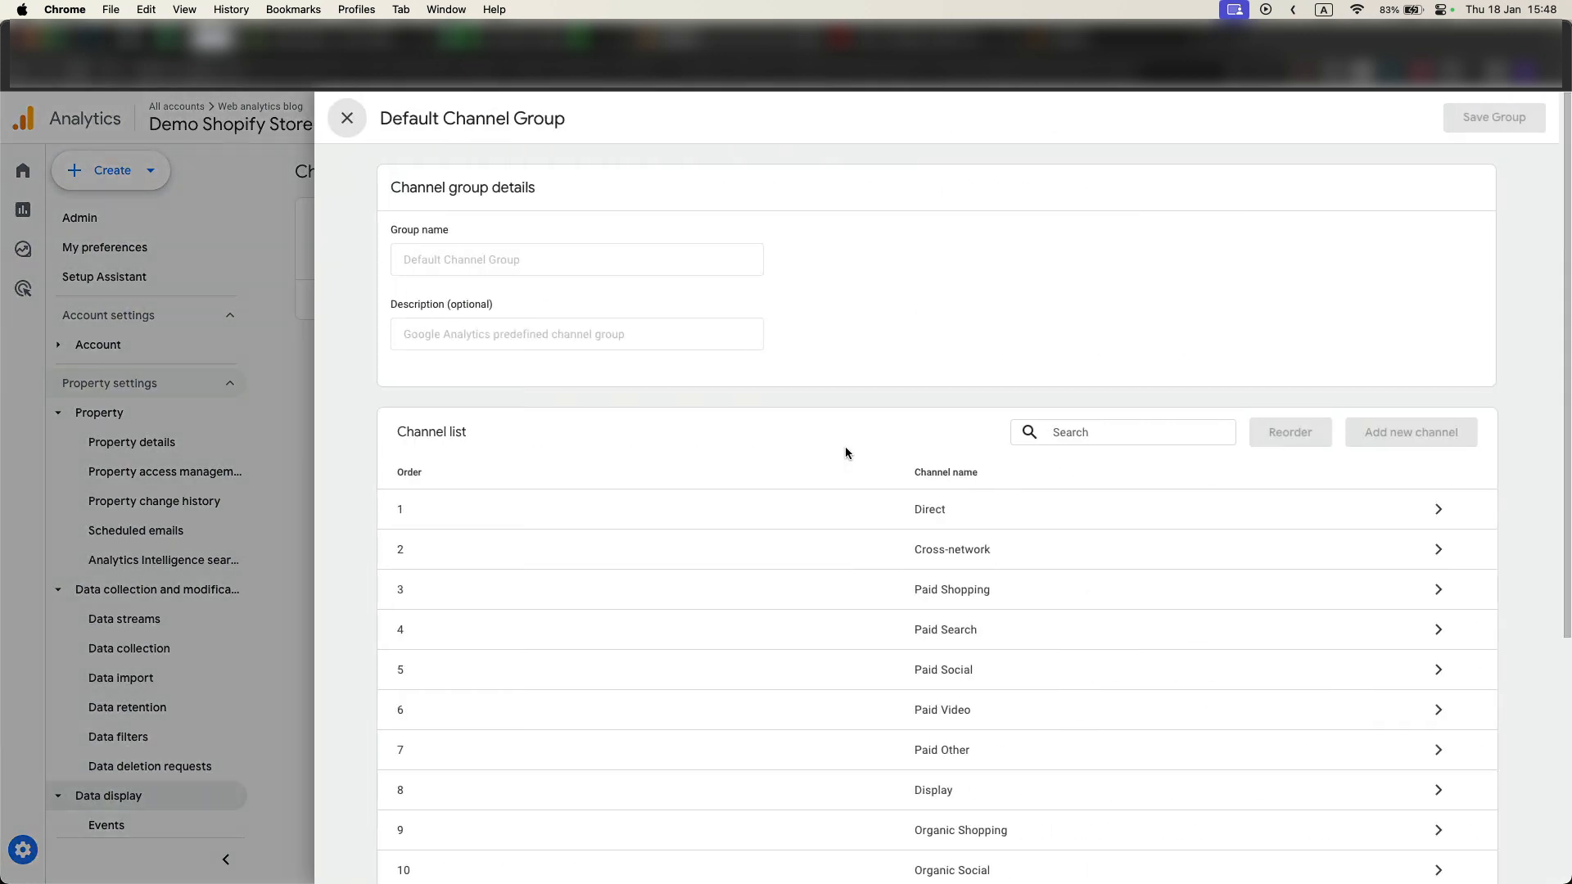
pyautogui.click(974, 519)
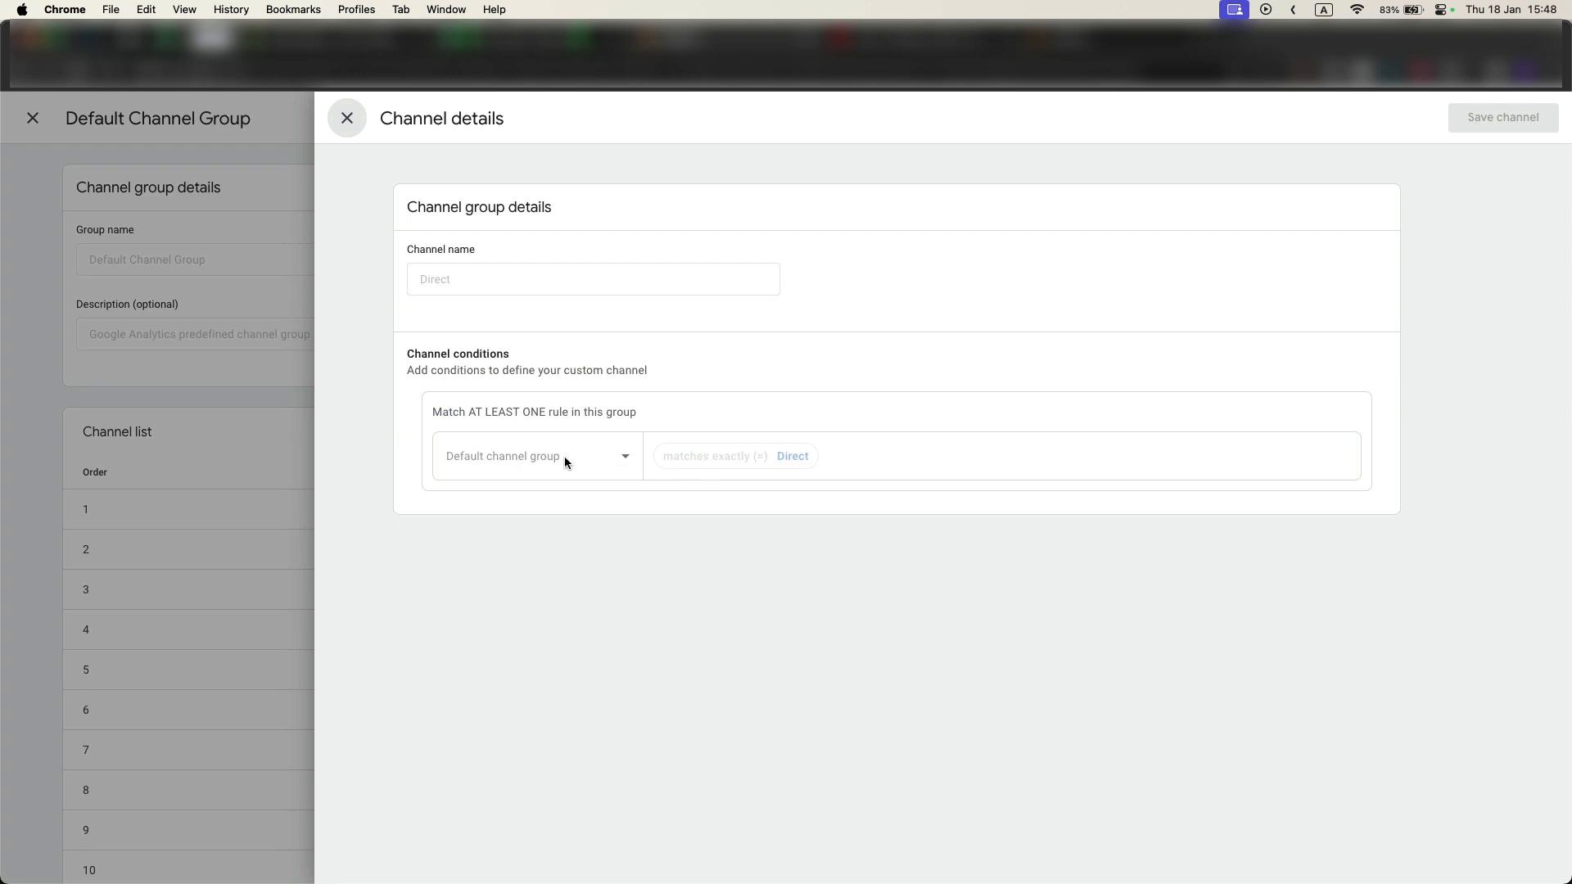
pyautogui.click(272, 442)
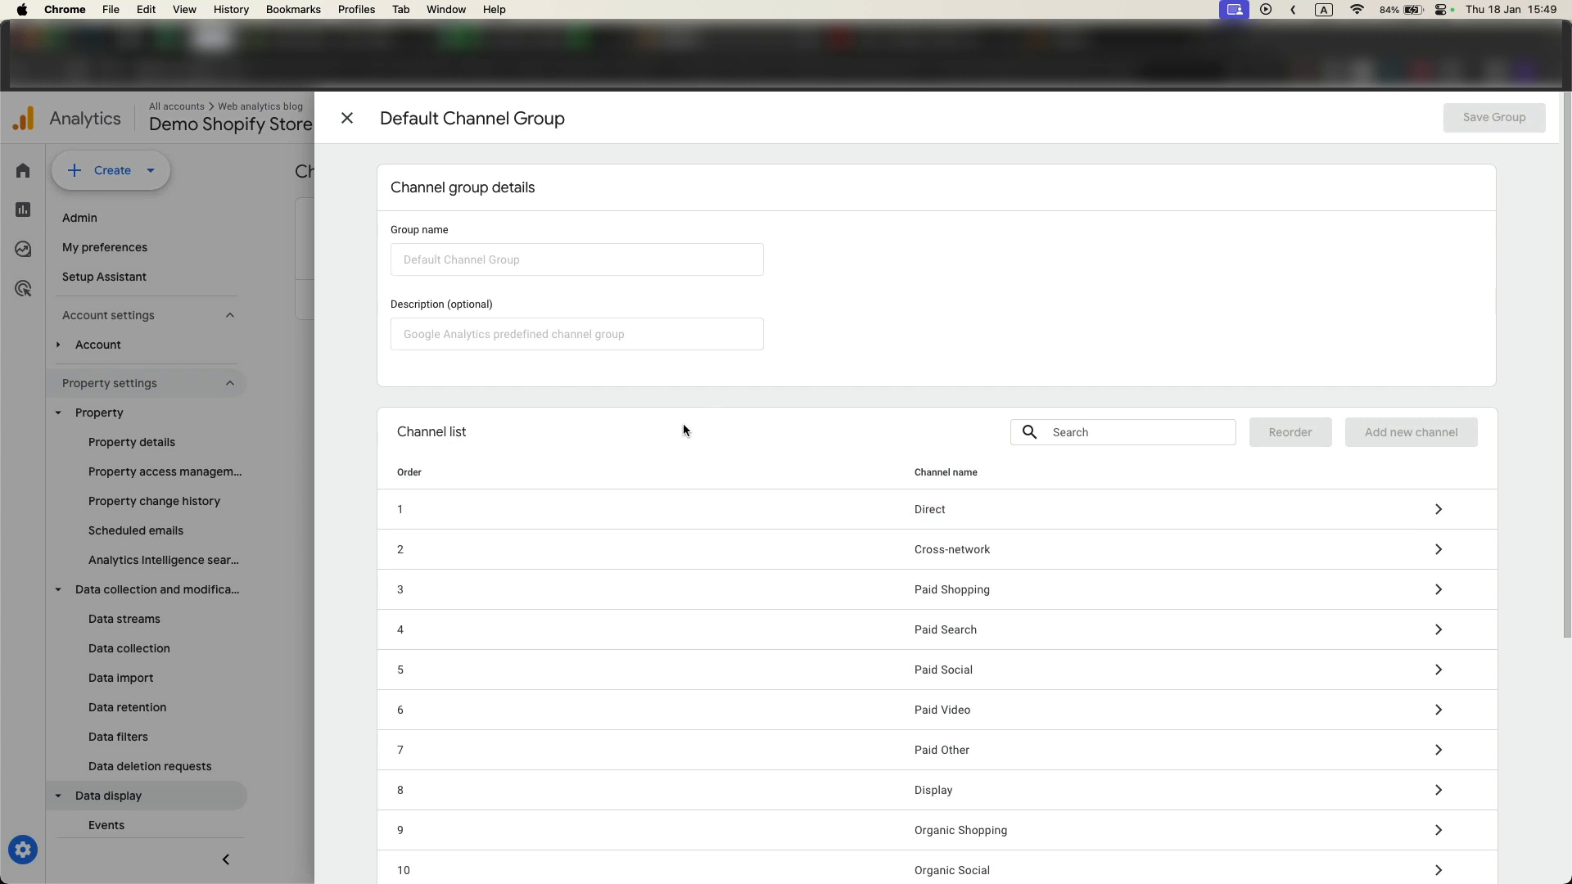
pyautogui.click(345, 119)
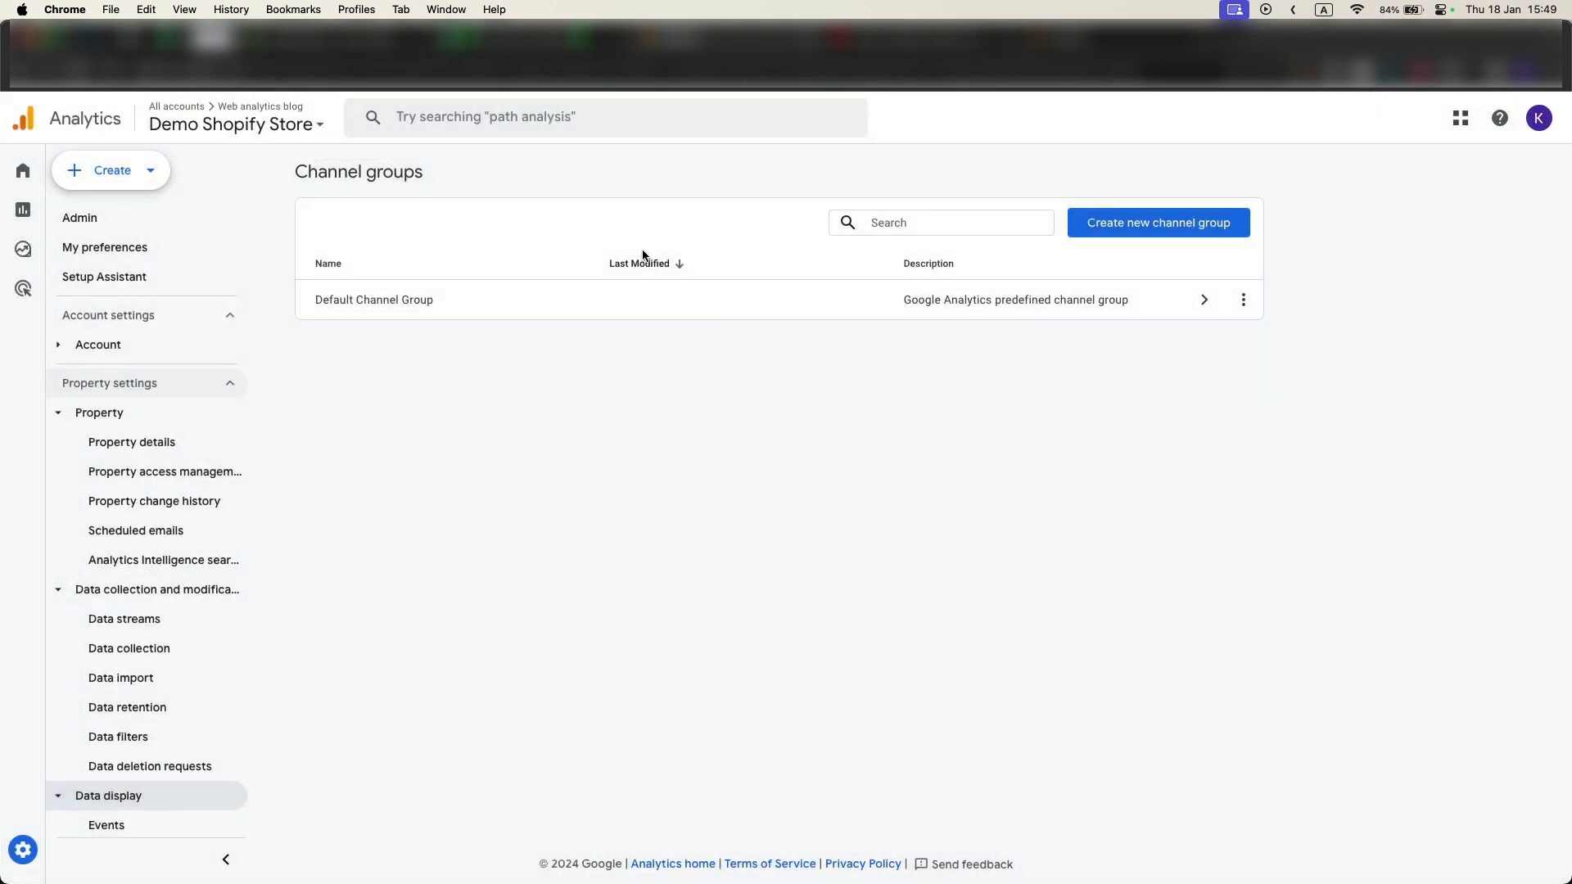
# Try out a new channel group by viewing the Direct channel's condition dimensions and editing its channel name.
pyautogui.click(1163, 228)
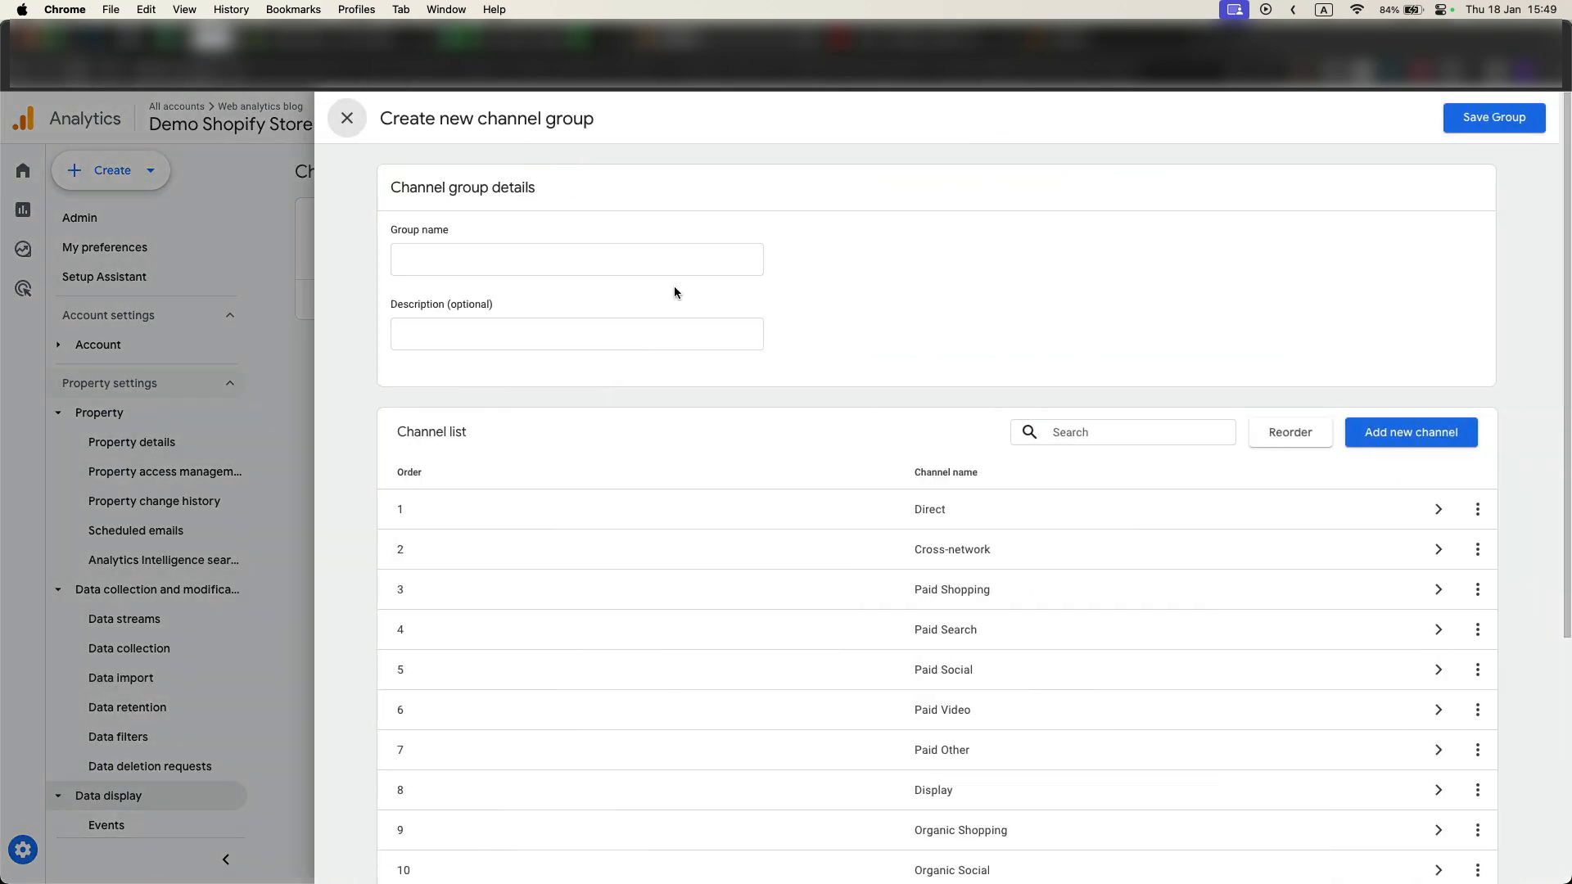
pyautogui.click(1400, 443)
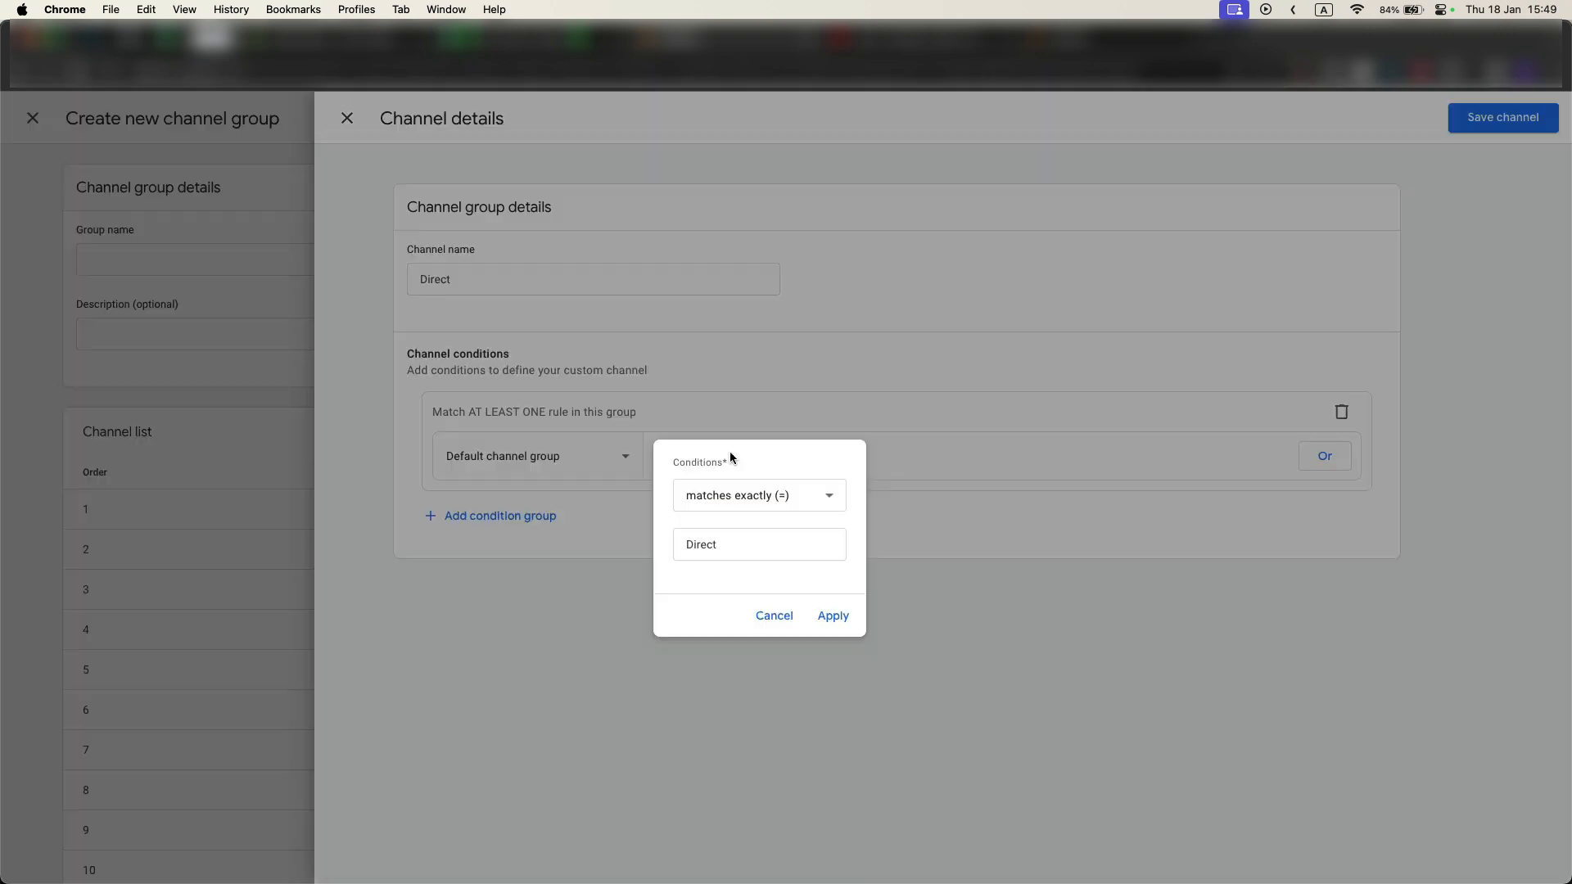
pyautogui.click(603, 461)
pyautogui.click(603, 461)
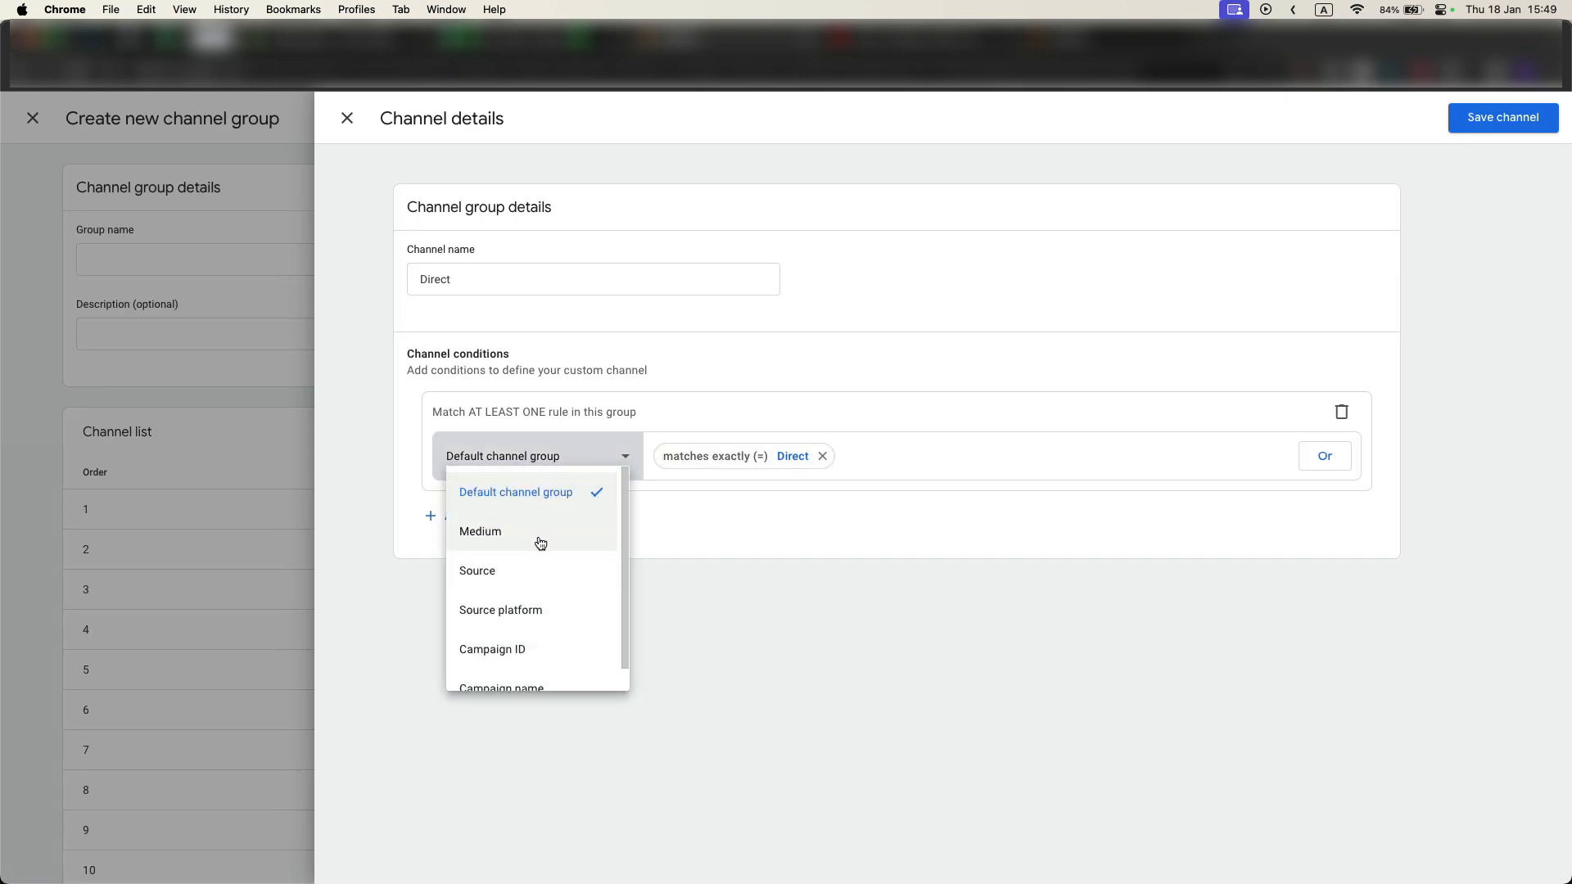
pyautogui.scroll(-1, 597, 613)
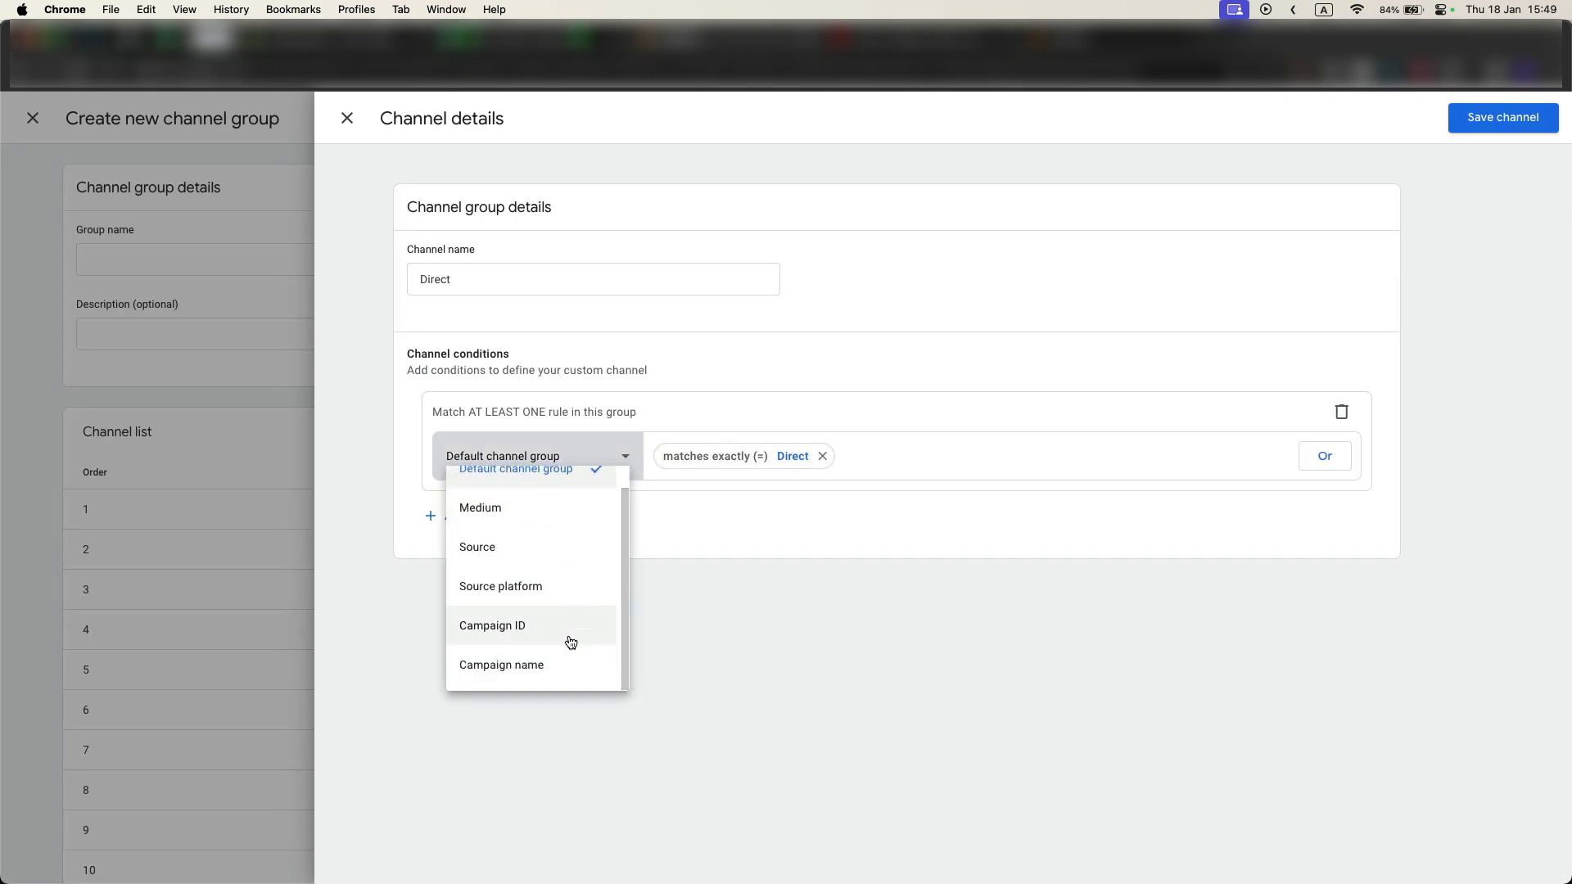
pyautogui.click(717, 604)
pyautogui.click(448, 280)
pyautogui.write('dafa')
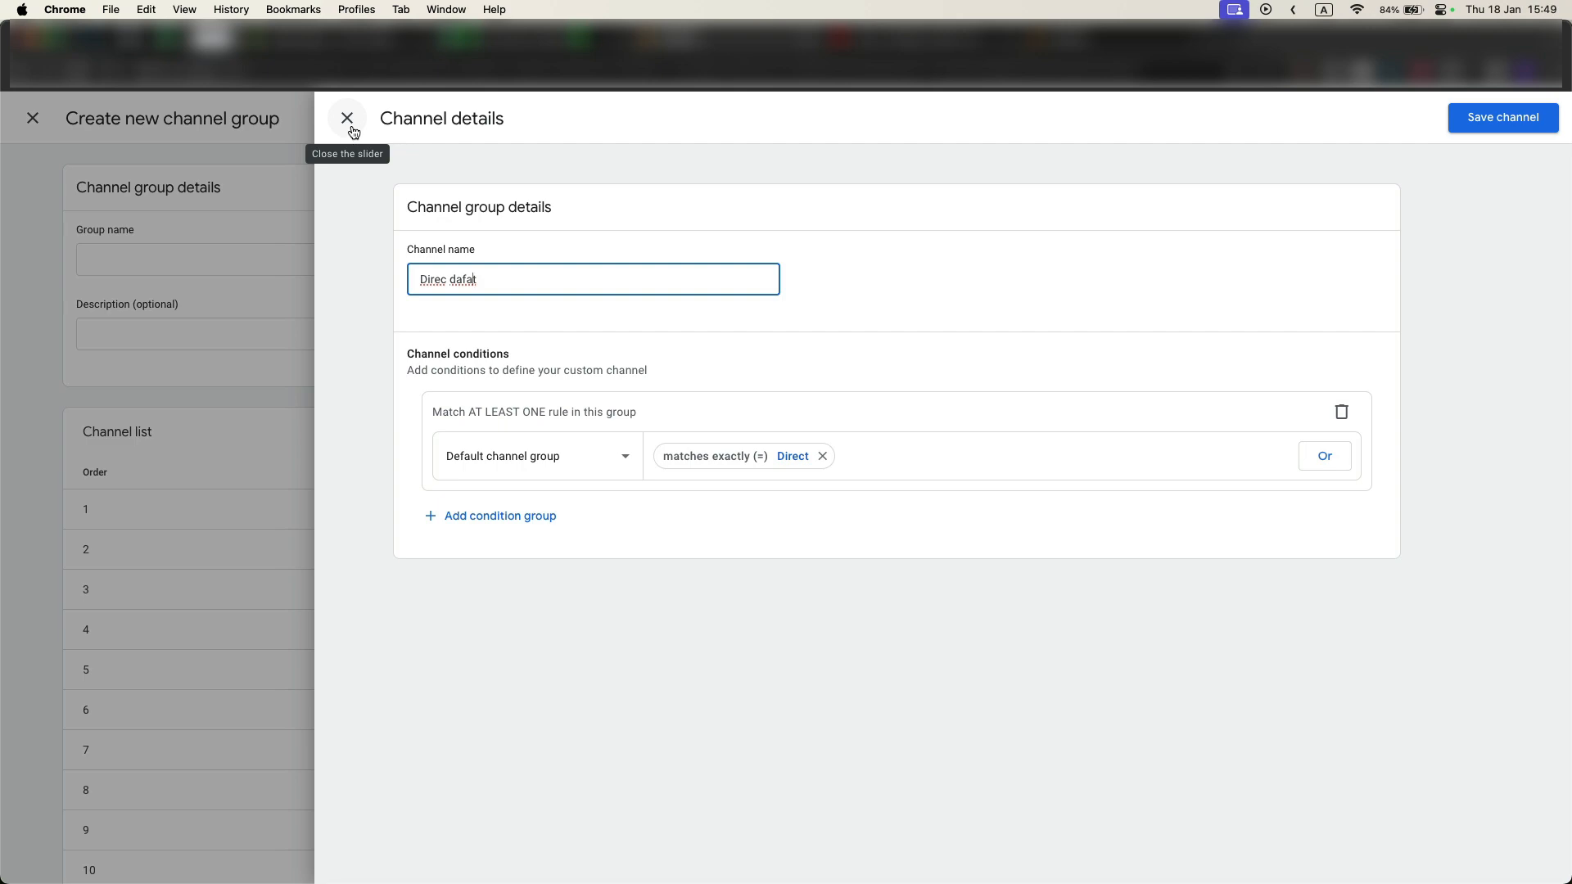
# Mark "Channel groups checked and created new if needed" in the checklist and open the property's Attribution settings.
pyautogui.click(529, 39)
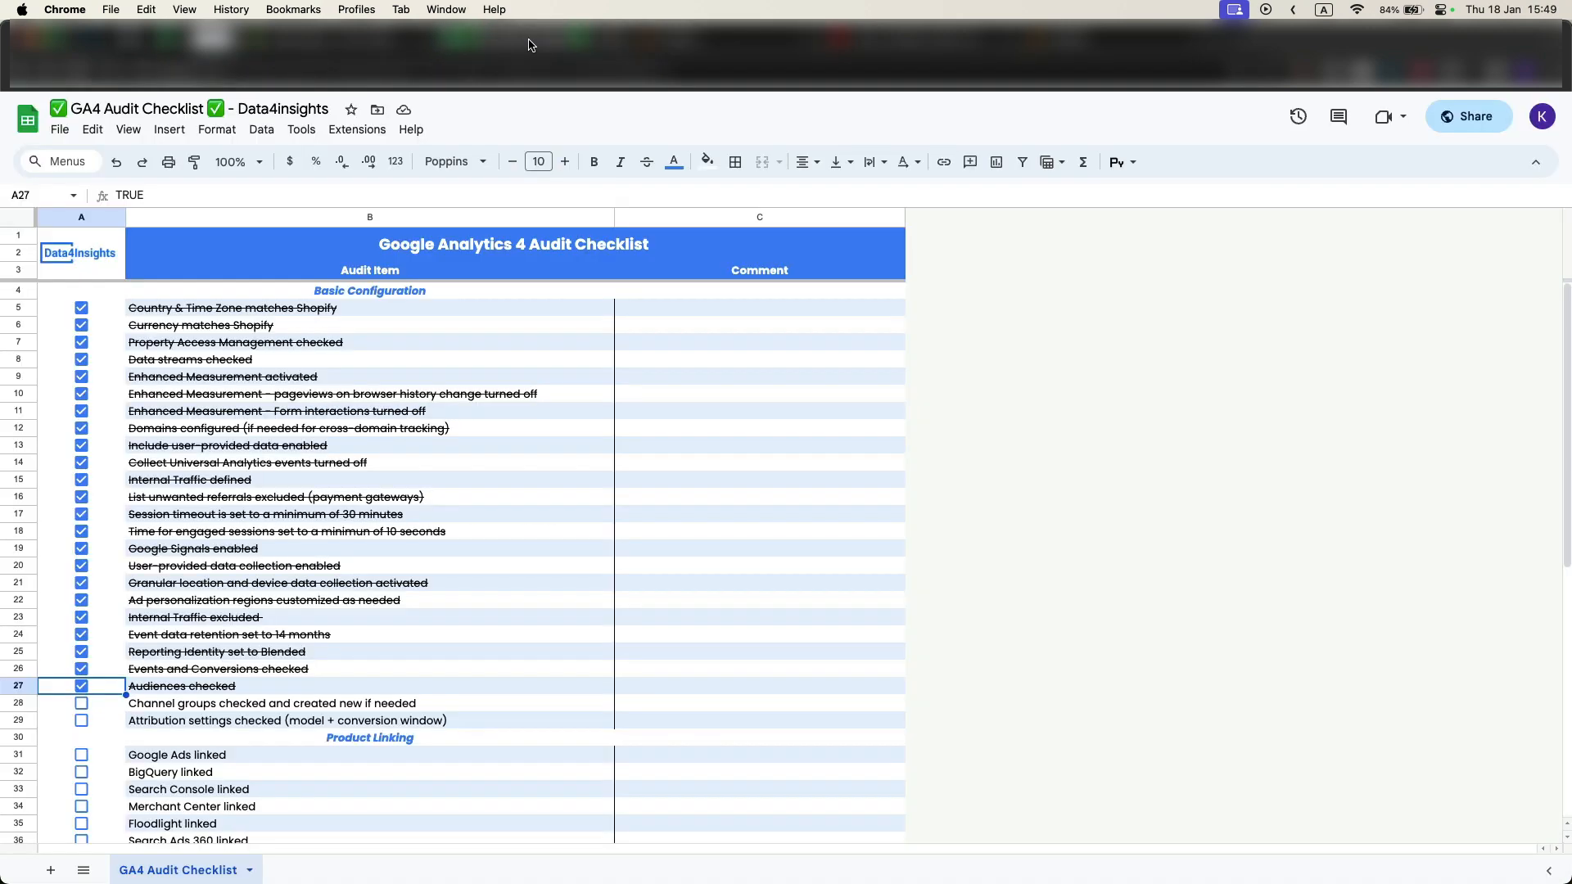
pyautogui.click(81, 704)
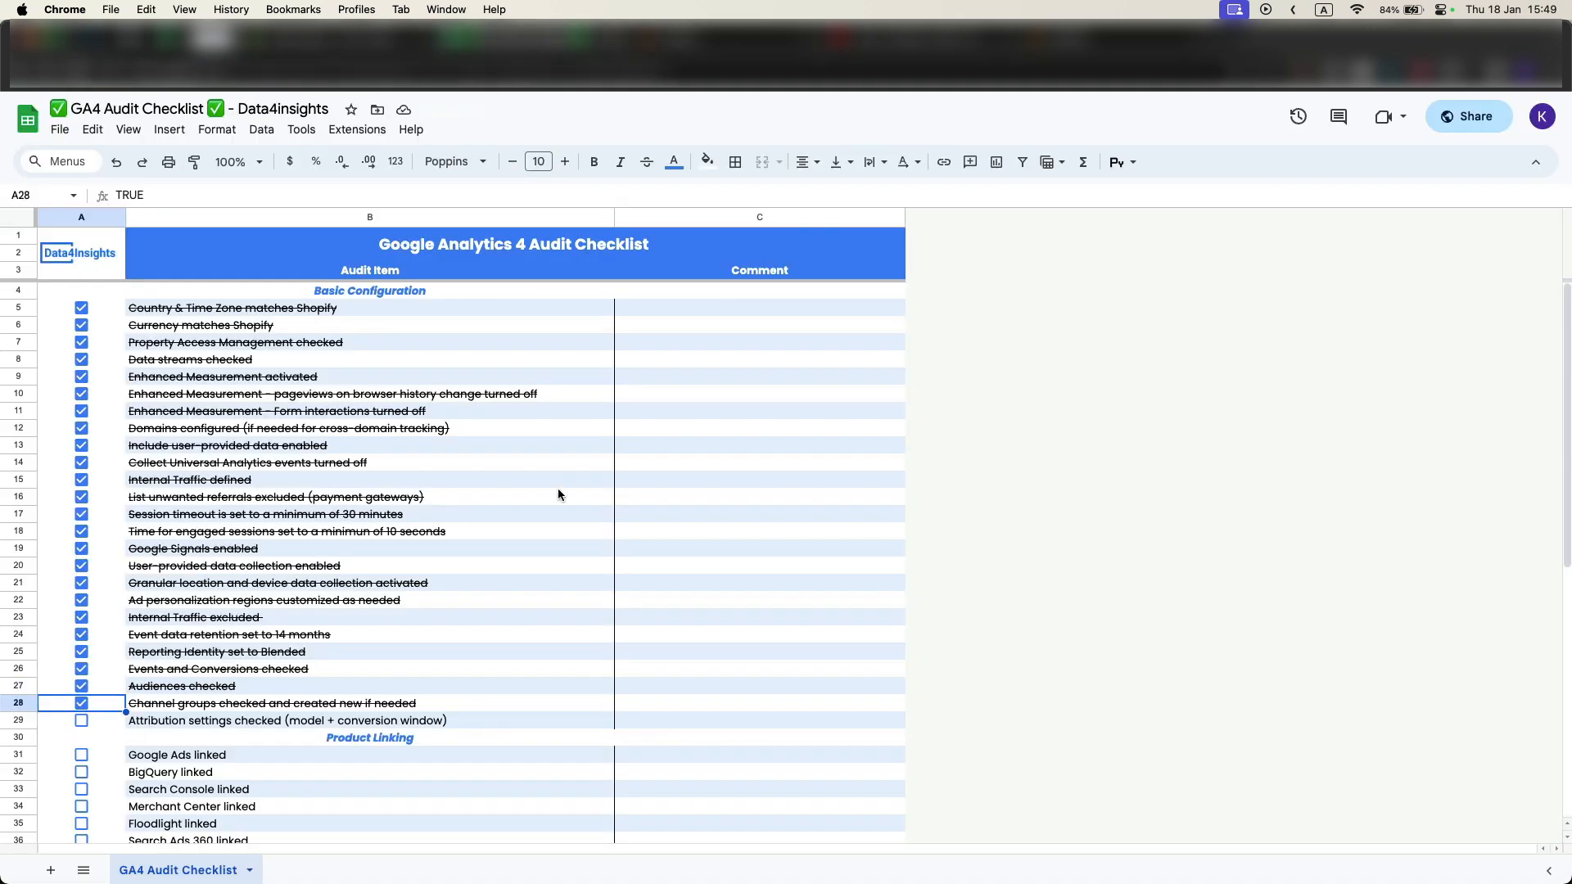
pyautogui.click(712, 41)
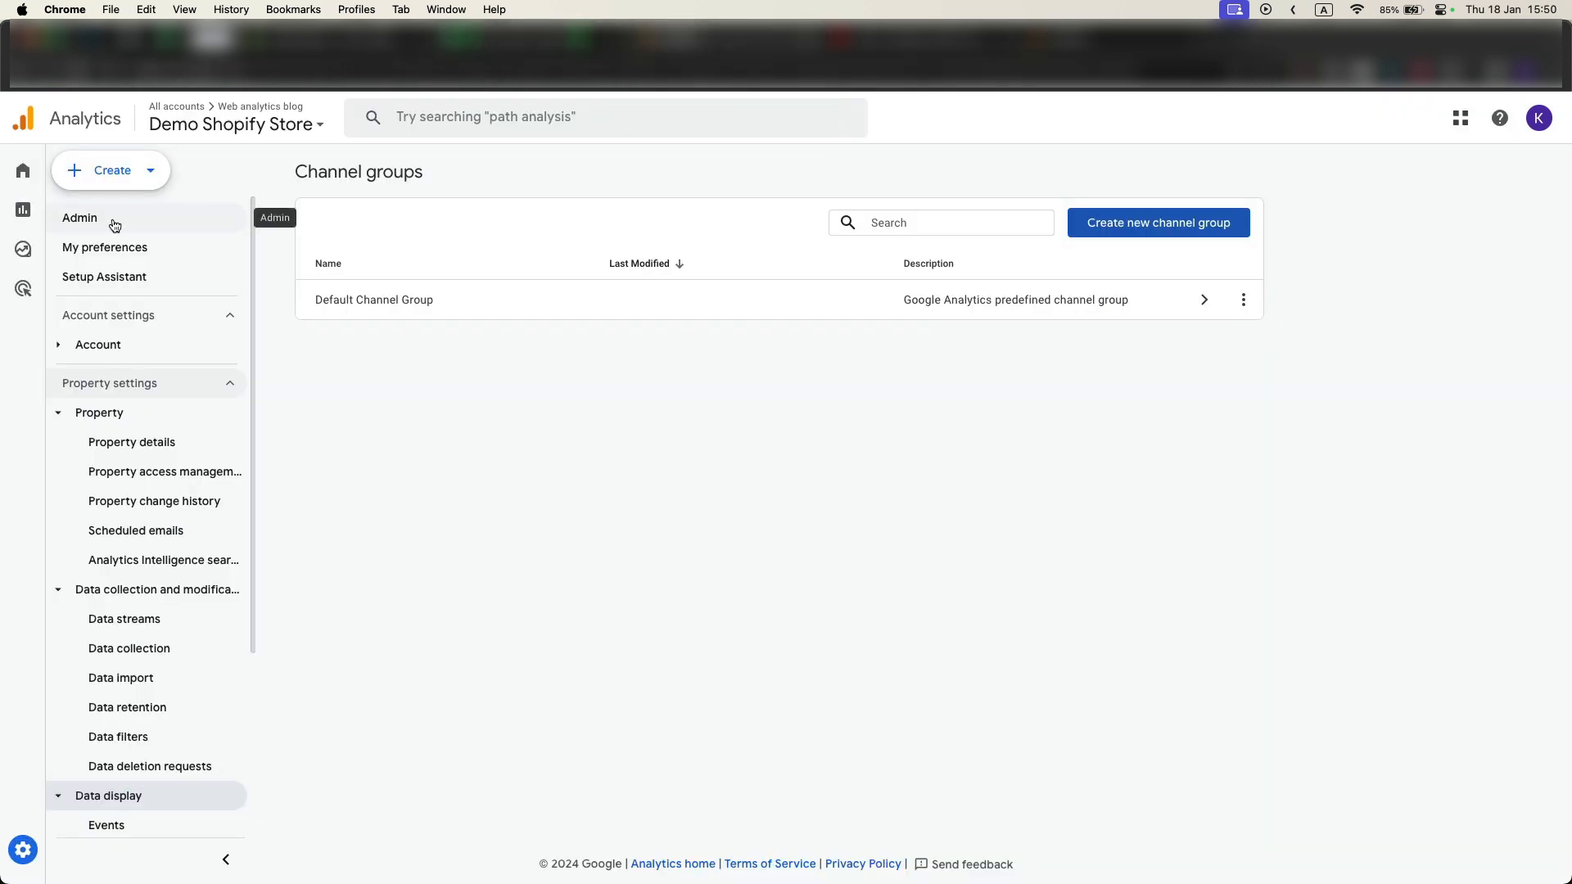
pyautogui.click(114, 225)
pyautogui.scroll(-3, 538, 533)
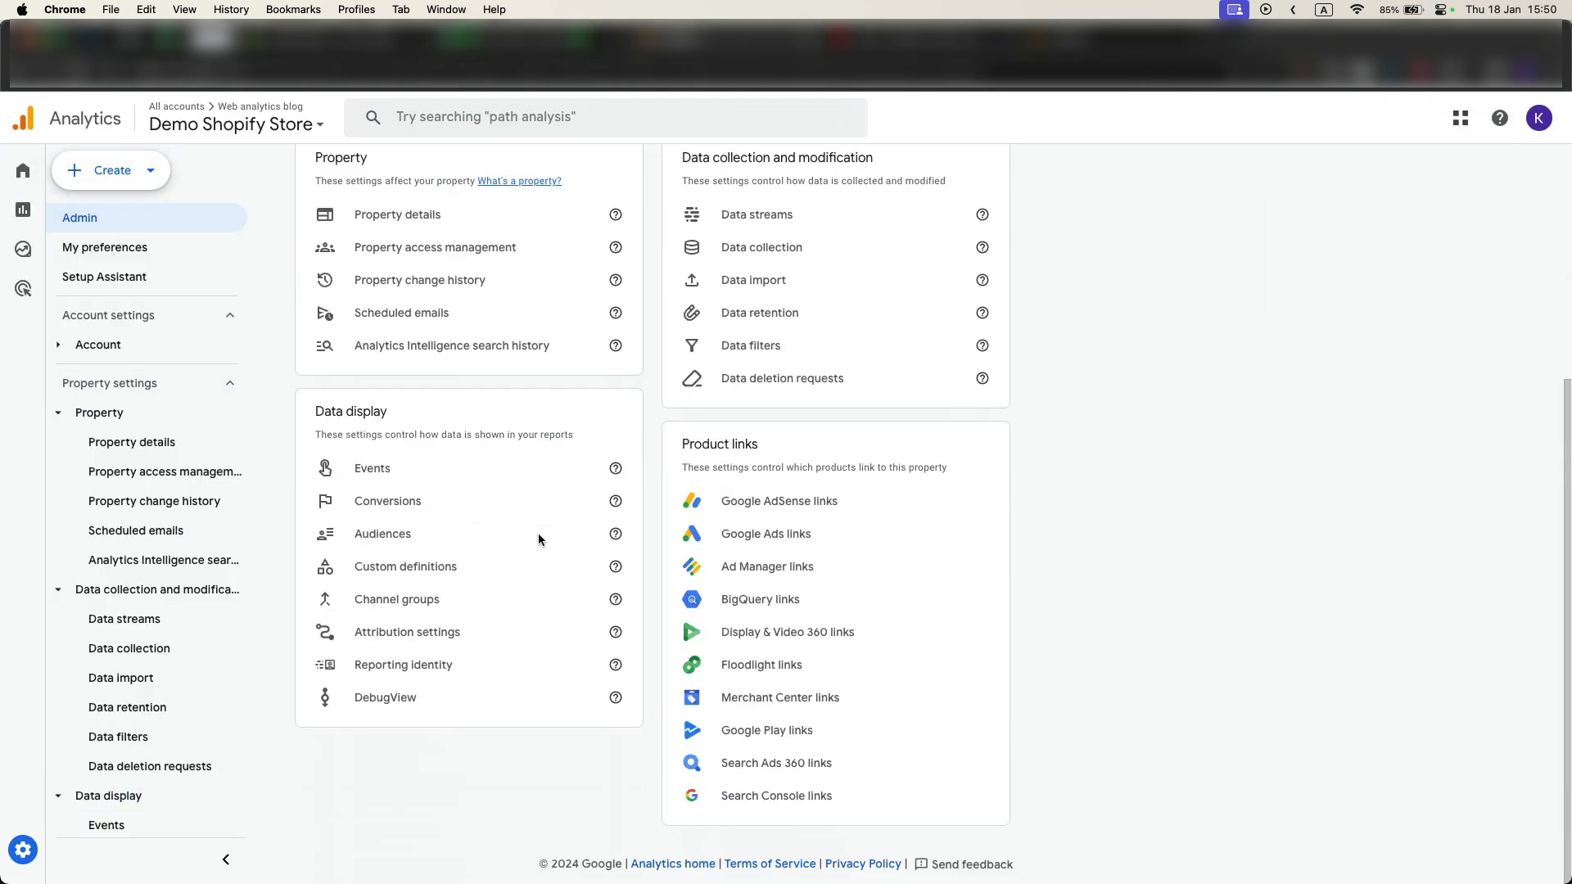
pyautogui.click(427, 632)
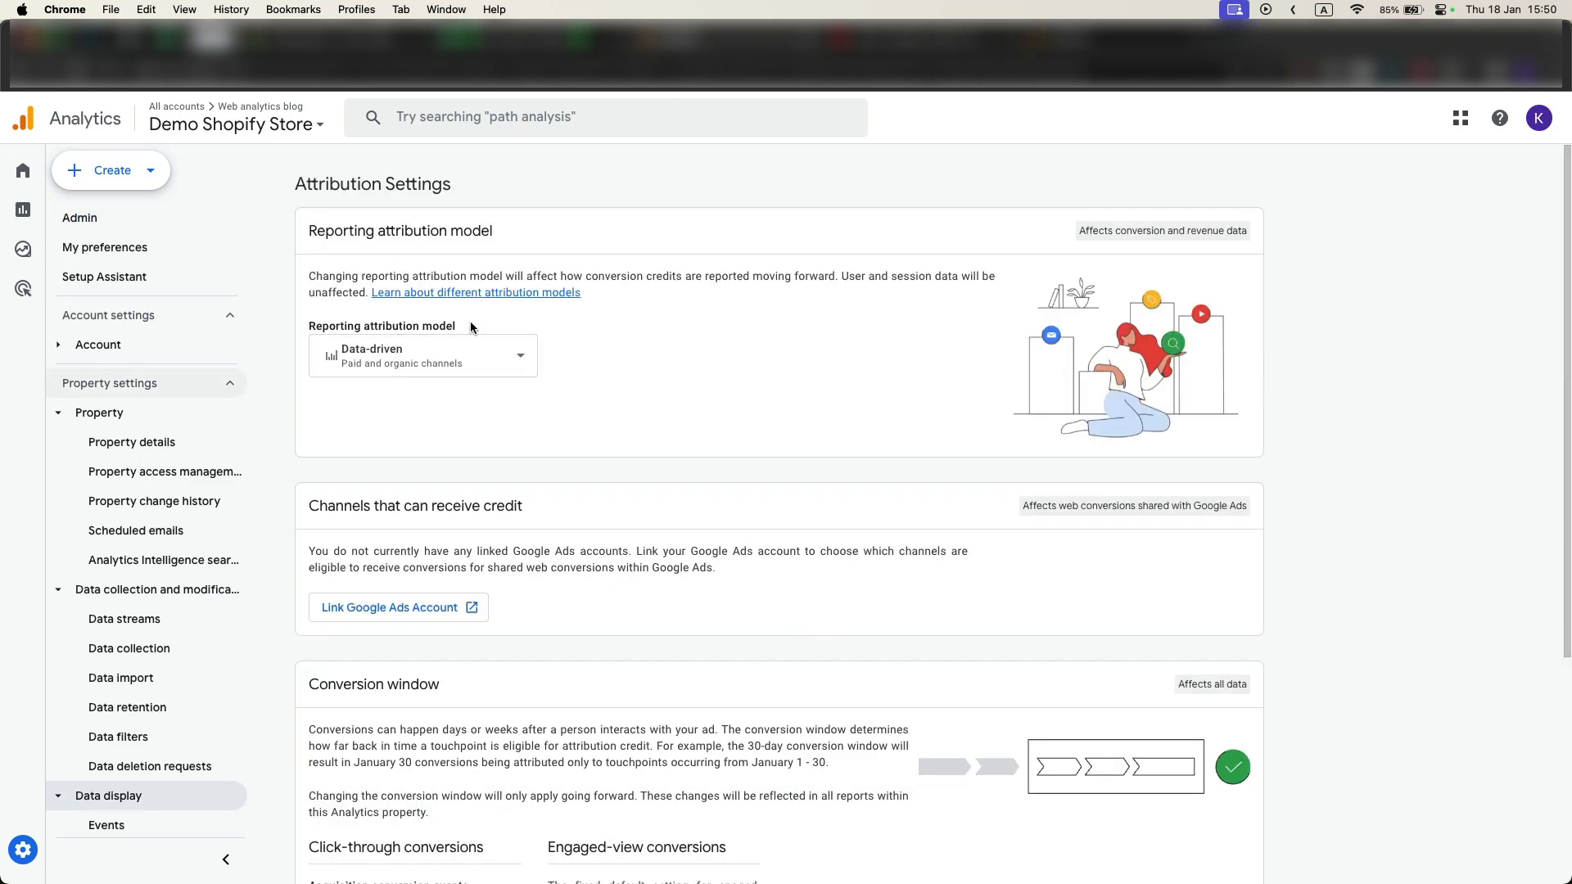
# Review the reporting attribution model options and conversion windows, and mark "Attribution settings checked (model + conversion window)" in the checklist.
pyautogui.click(456, 364)
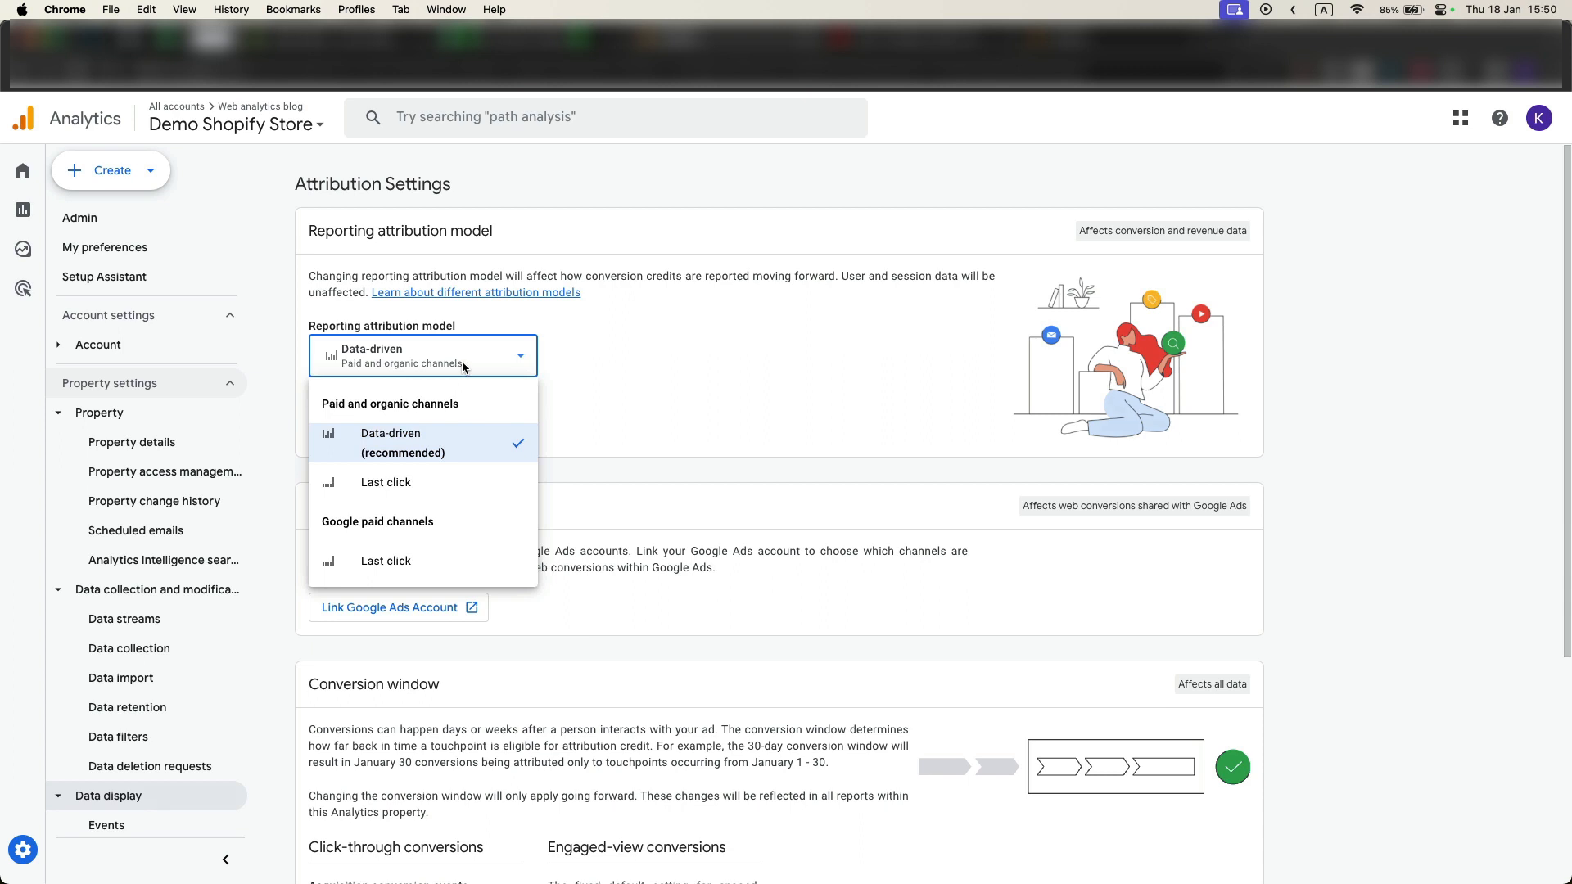
pyautogui.click(637, 345)
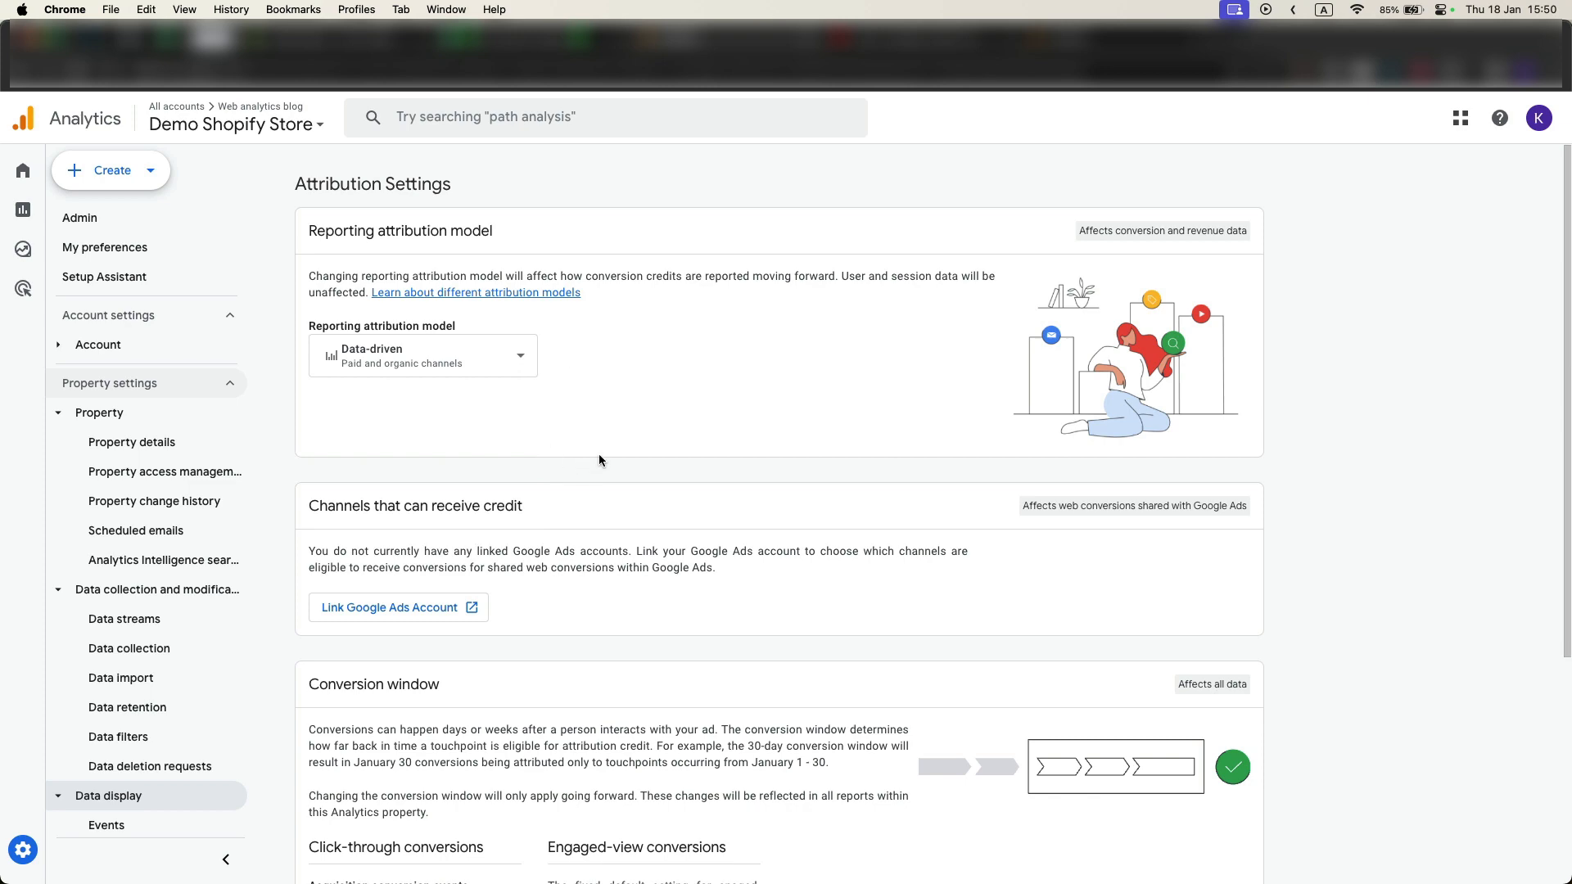
pyautogui.scroll(-3, 592, 447)
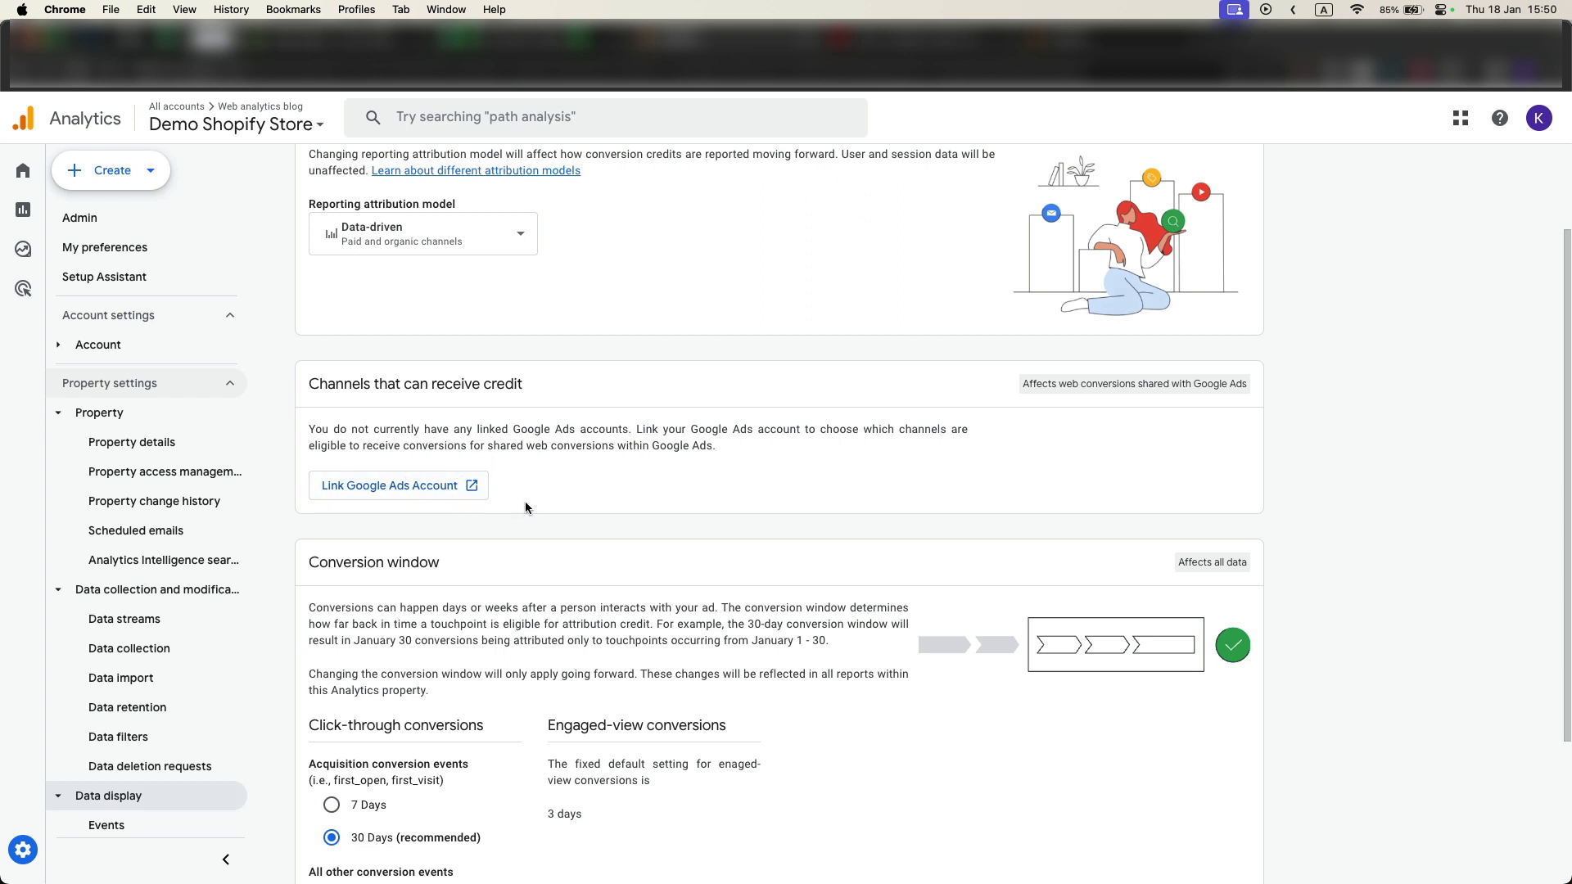
pyautogui.scroll(-4, 526, 508)
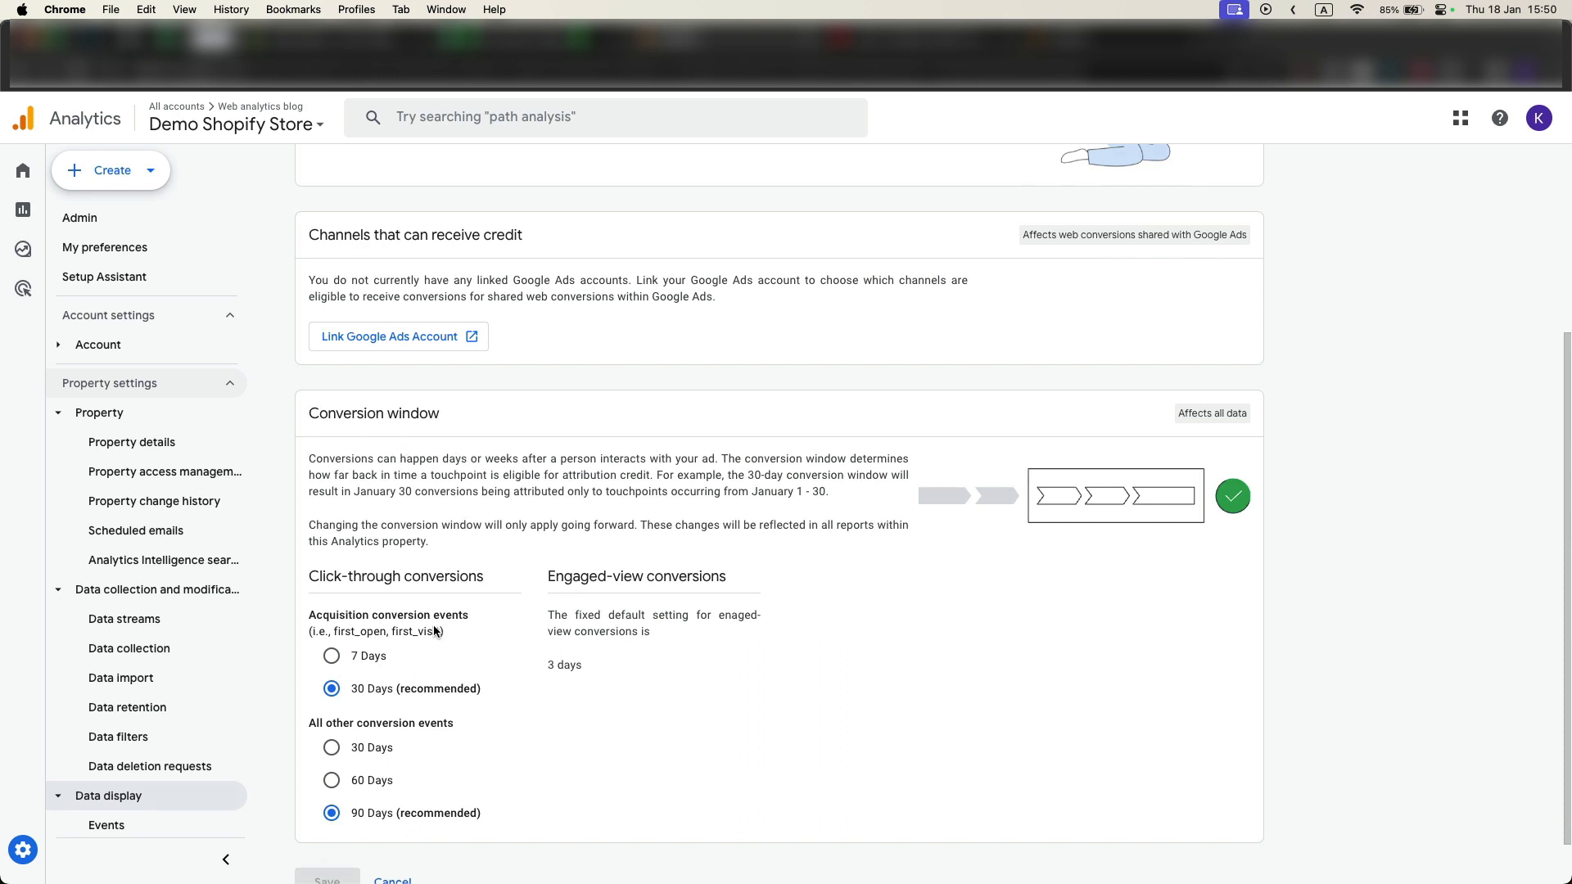
pyautogui.scroll(-1, 446, 637)
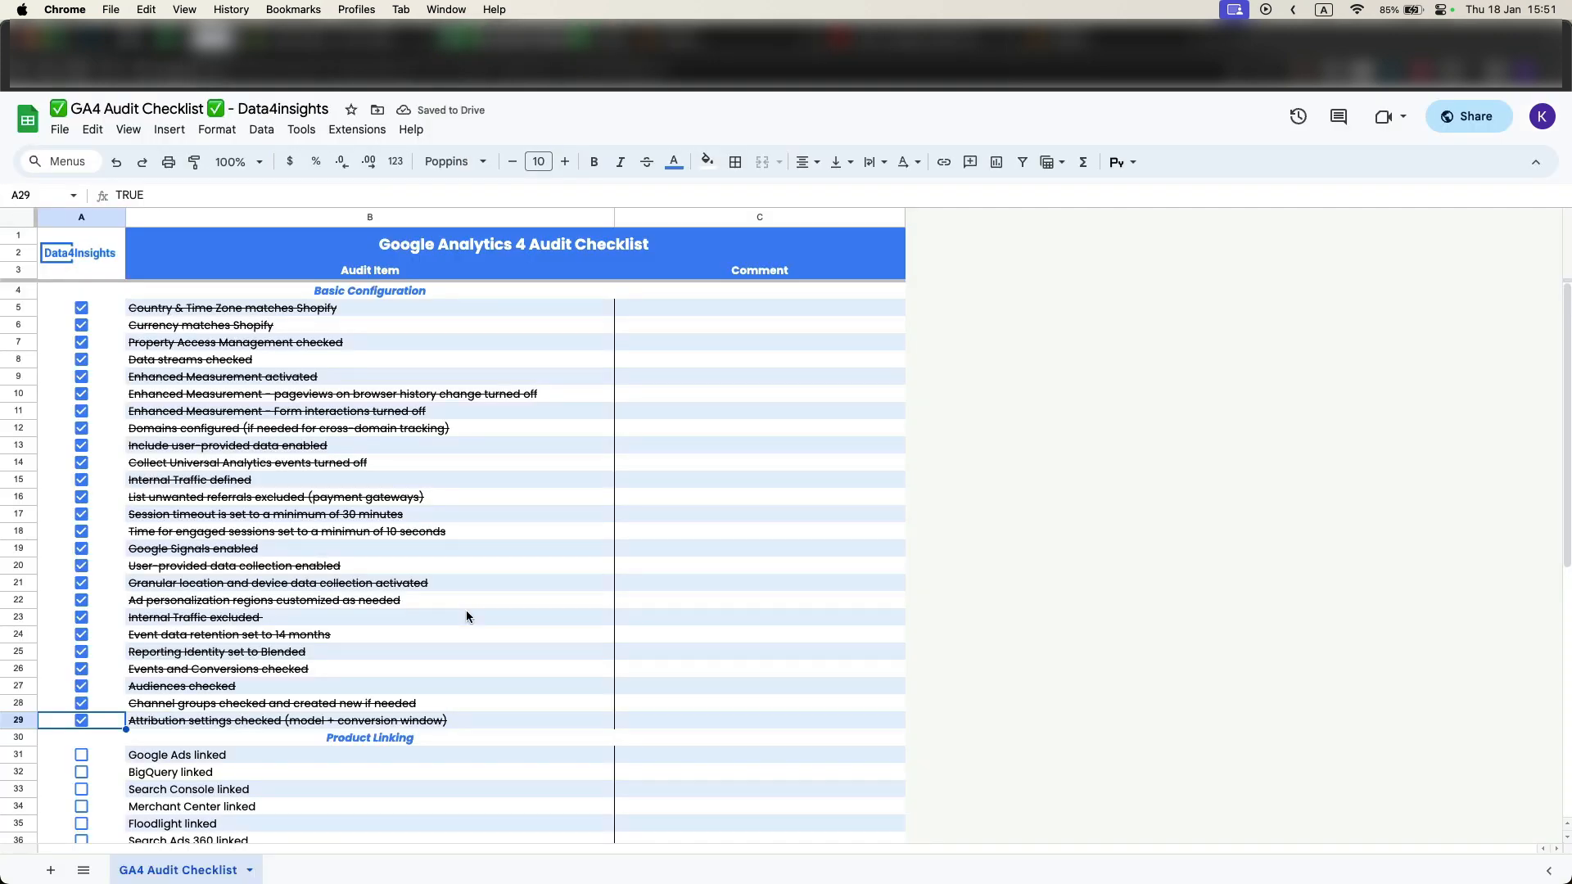
# Open the property's Google Ads links with the link setup, and mark "Google Ads linked" in the checklist's Product Linking section.
pyautogui.scroll(-3, 467, 615)
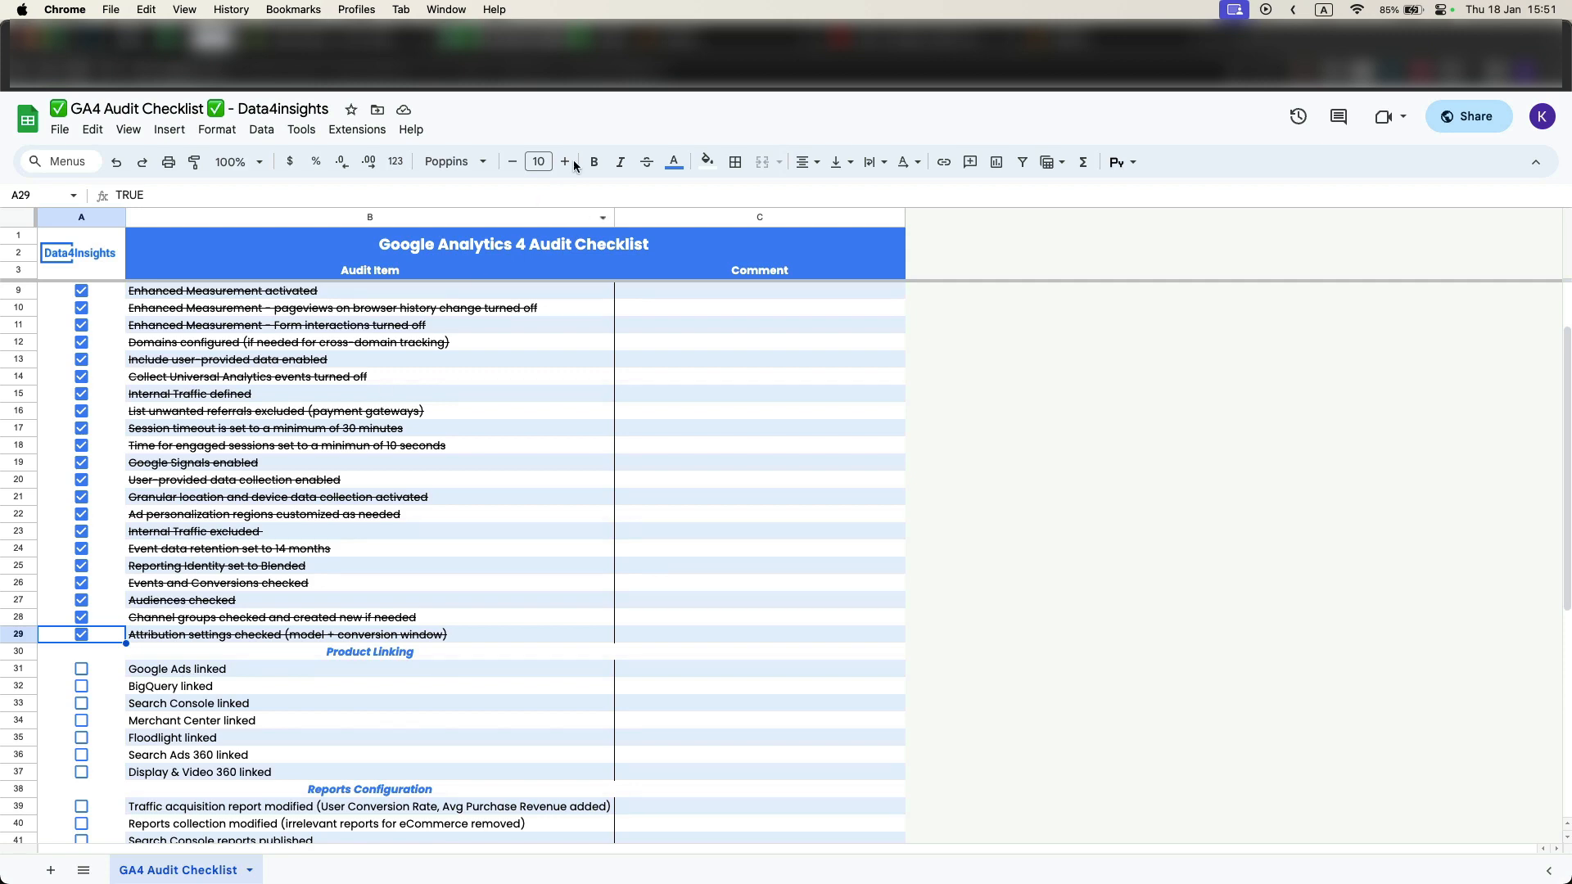
pyautogui.click(700, 45)
pyautogui.click(94, 221)
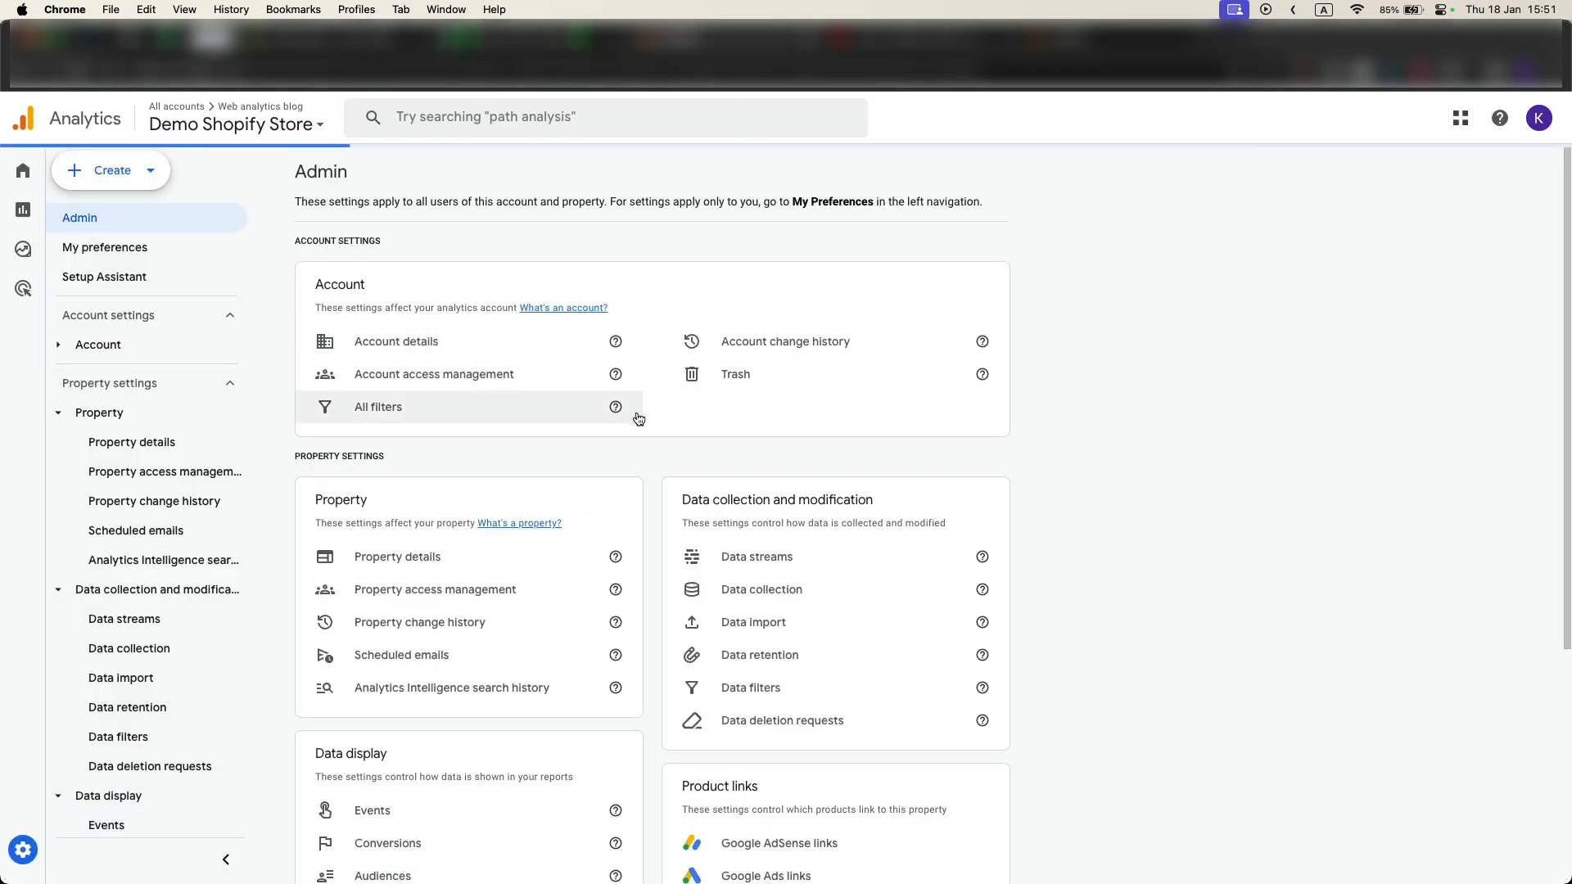
pyautogui.scroll(-5, 655, 433)
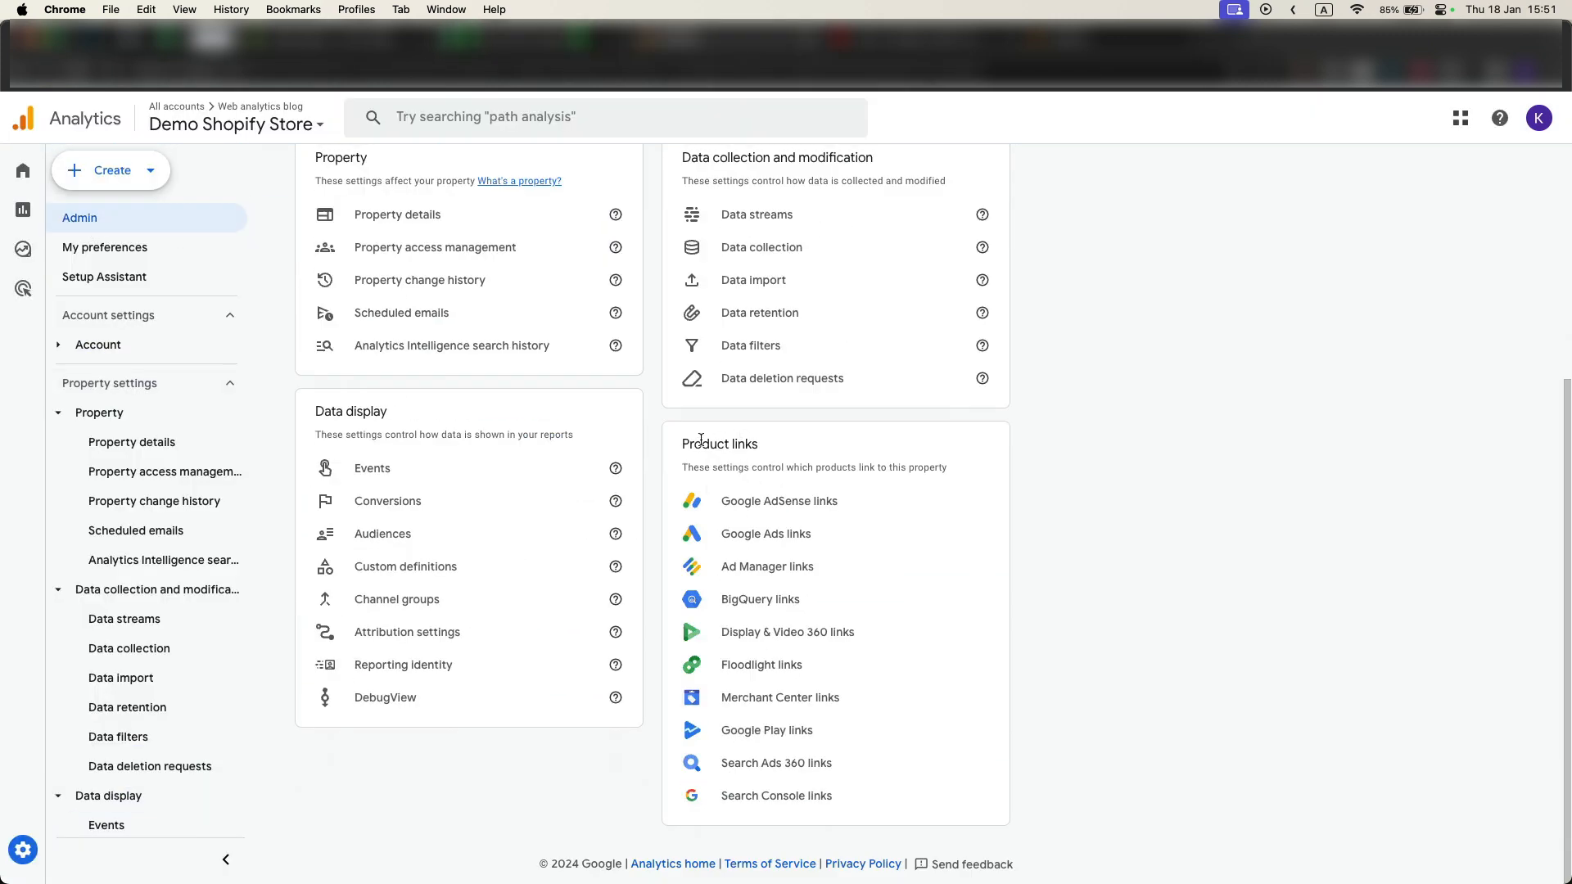
pyautogui.click(750, 540)
pyautogui.click(1225, 223)
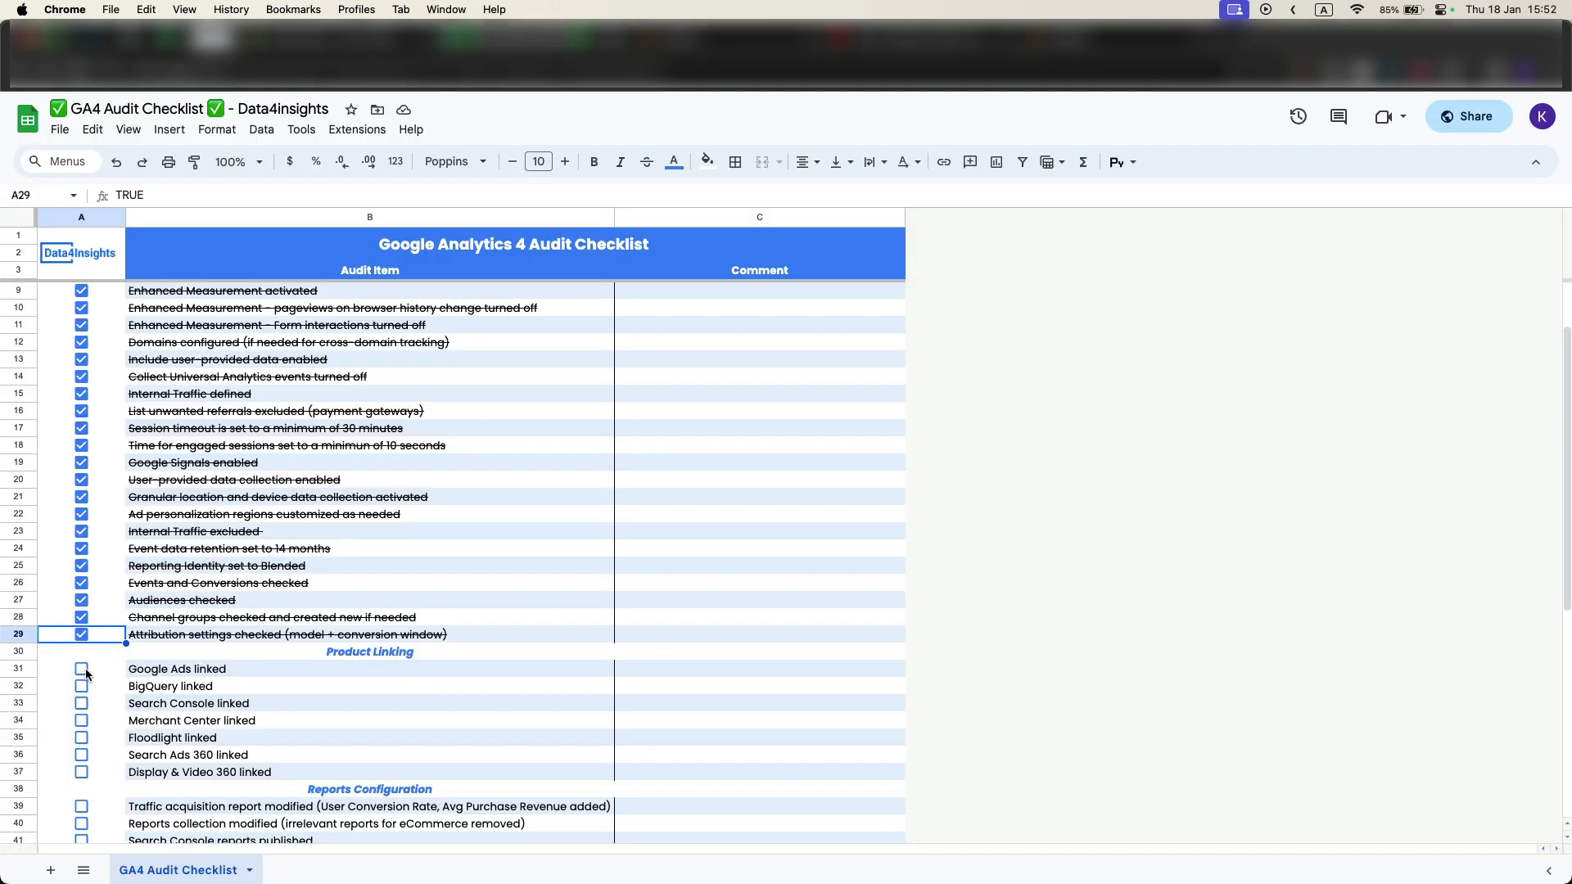
pyautogui.click(82, 670)
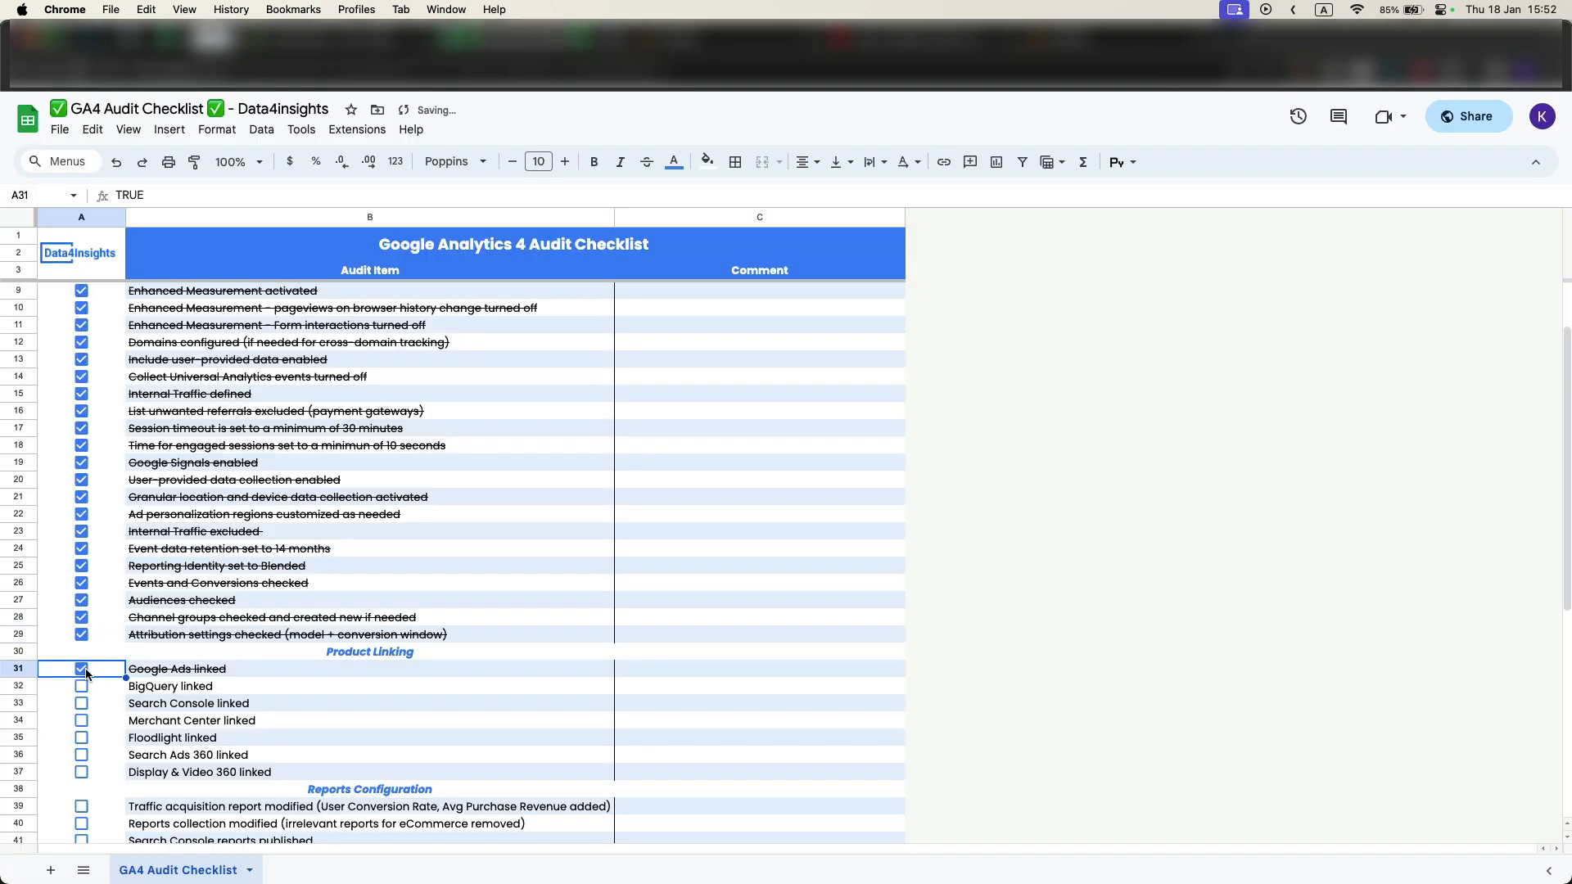
# Close the Google Ads link setup and open the Demo Shopify Store property's BigQuery links.
pyautogui.click(702, 43)
pyautogui.click(347, 118)
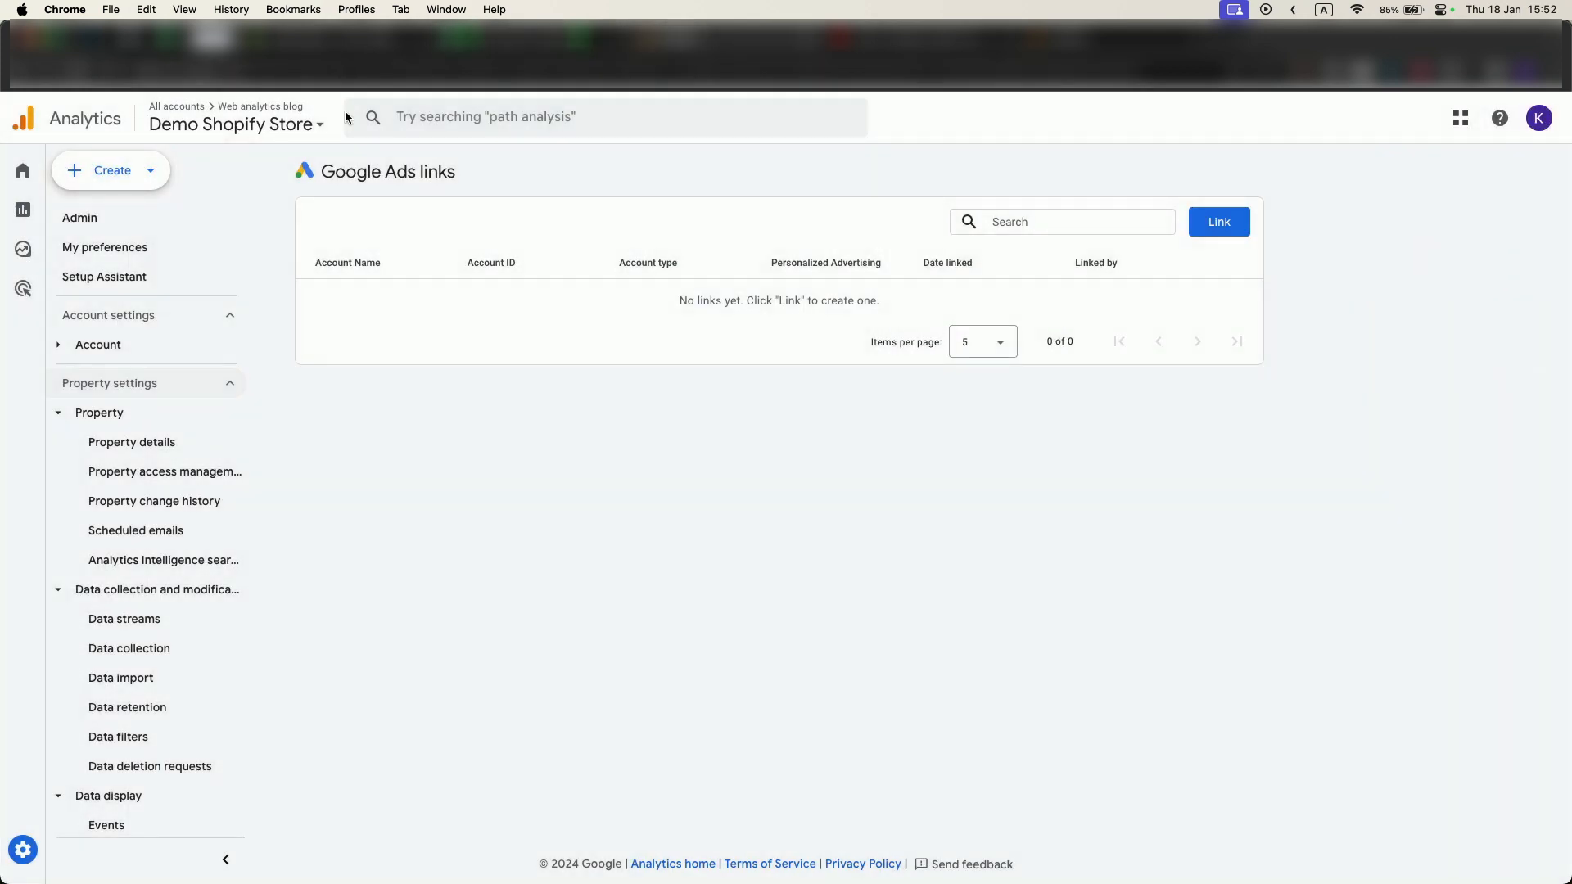
pyautogui.click(130, 222)
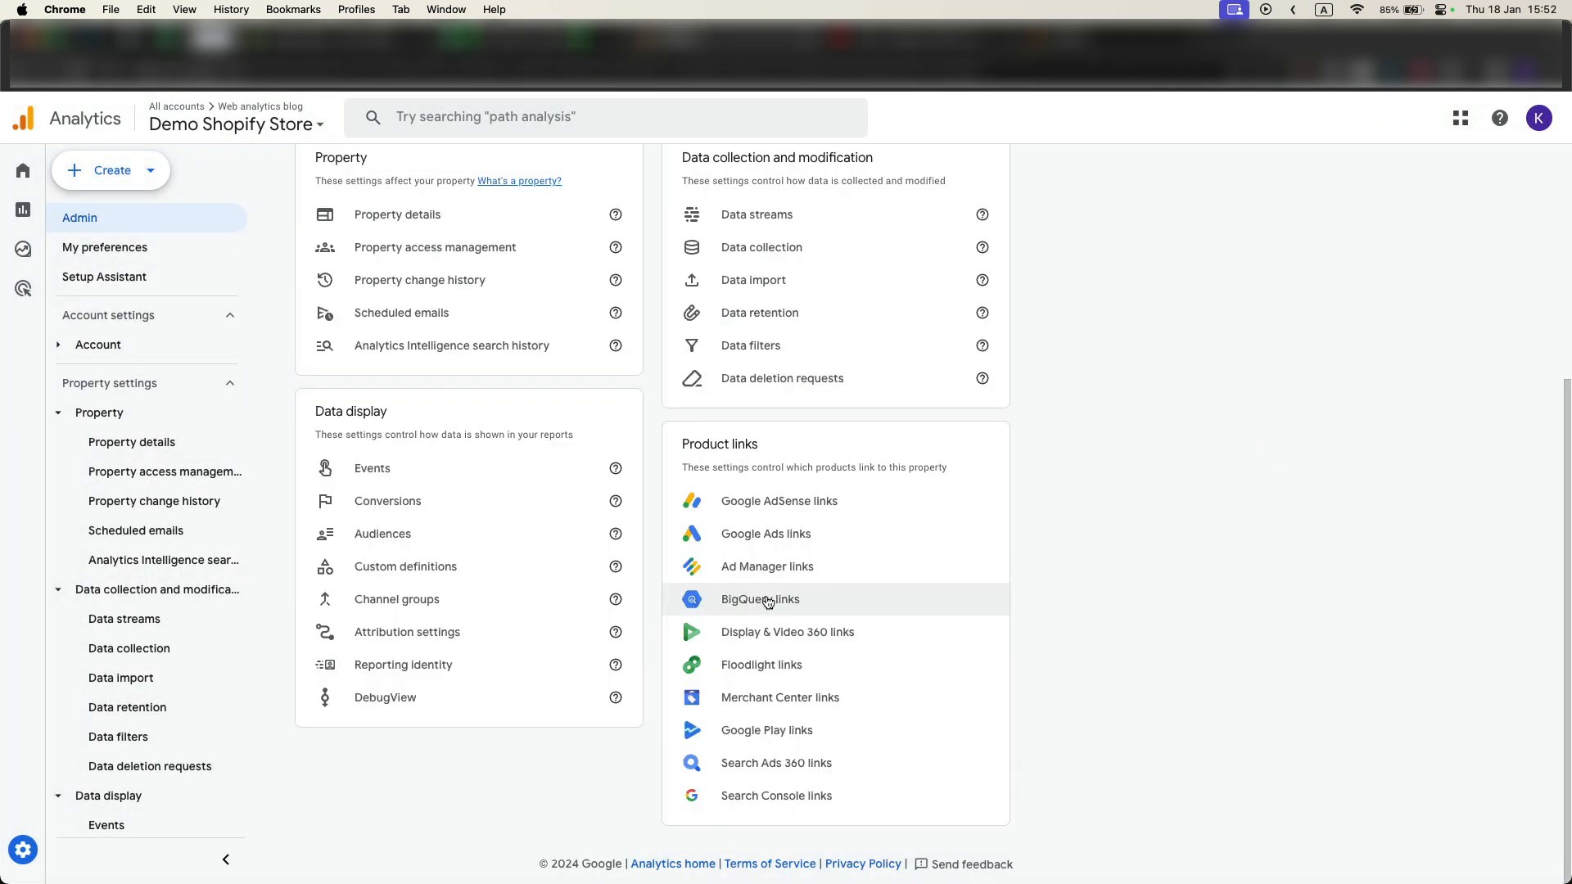
pyautogui.click(764, 598)
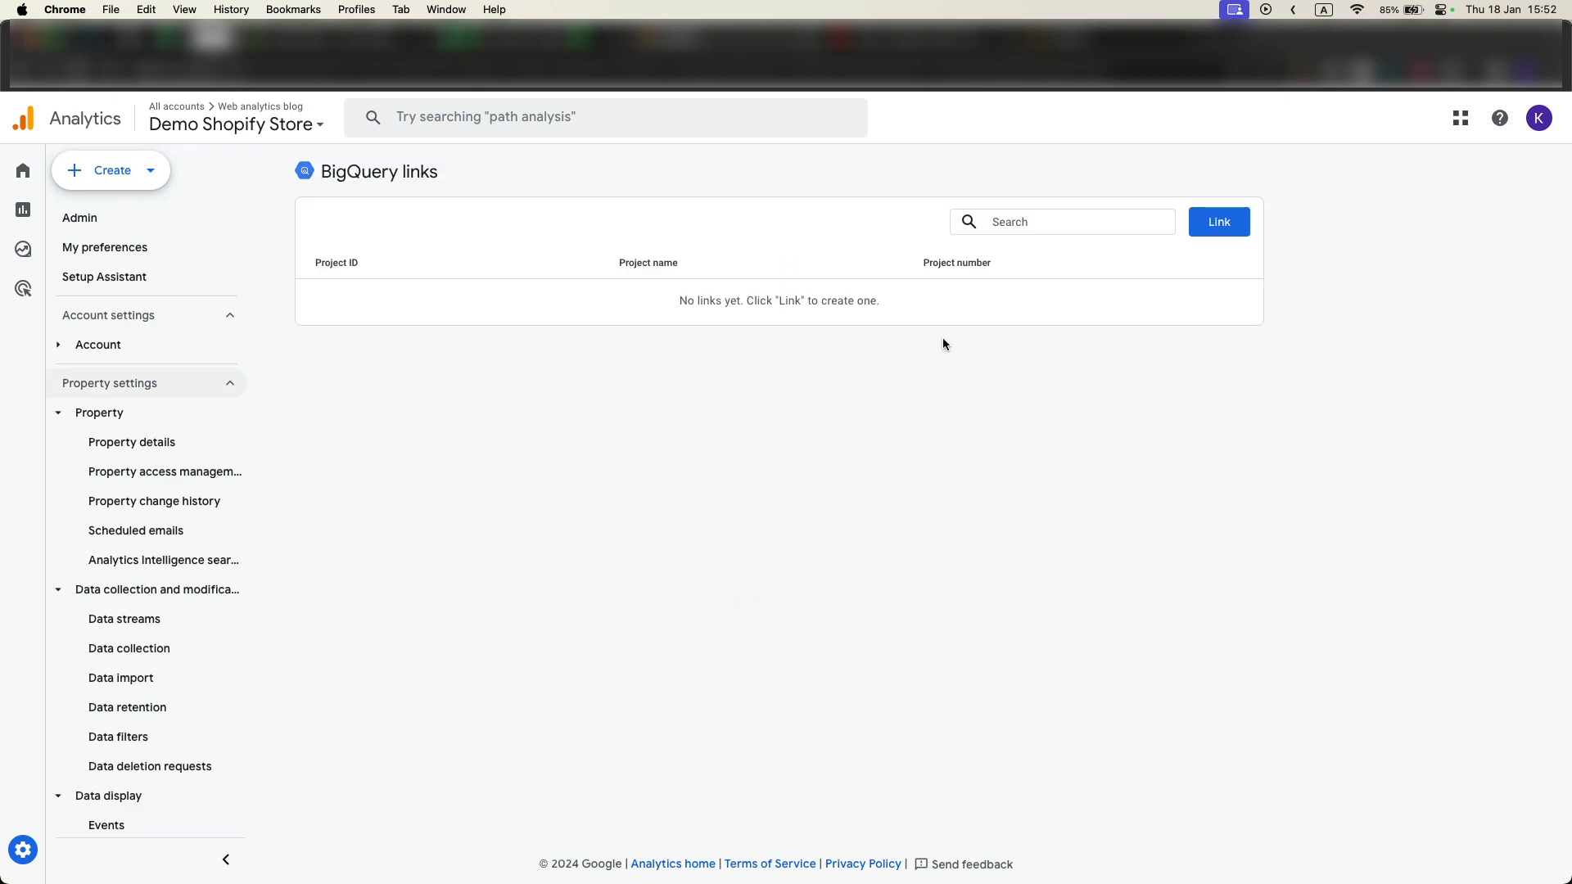
# Start a BigQuery link setup, open its project selection, and mark "BigQuery linked" in the checklist.
pyautogui.click(1219, 222)
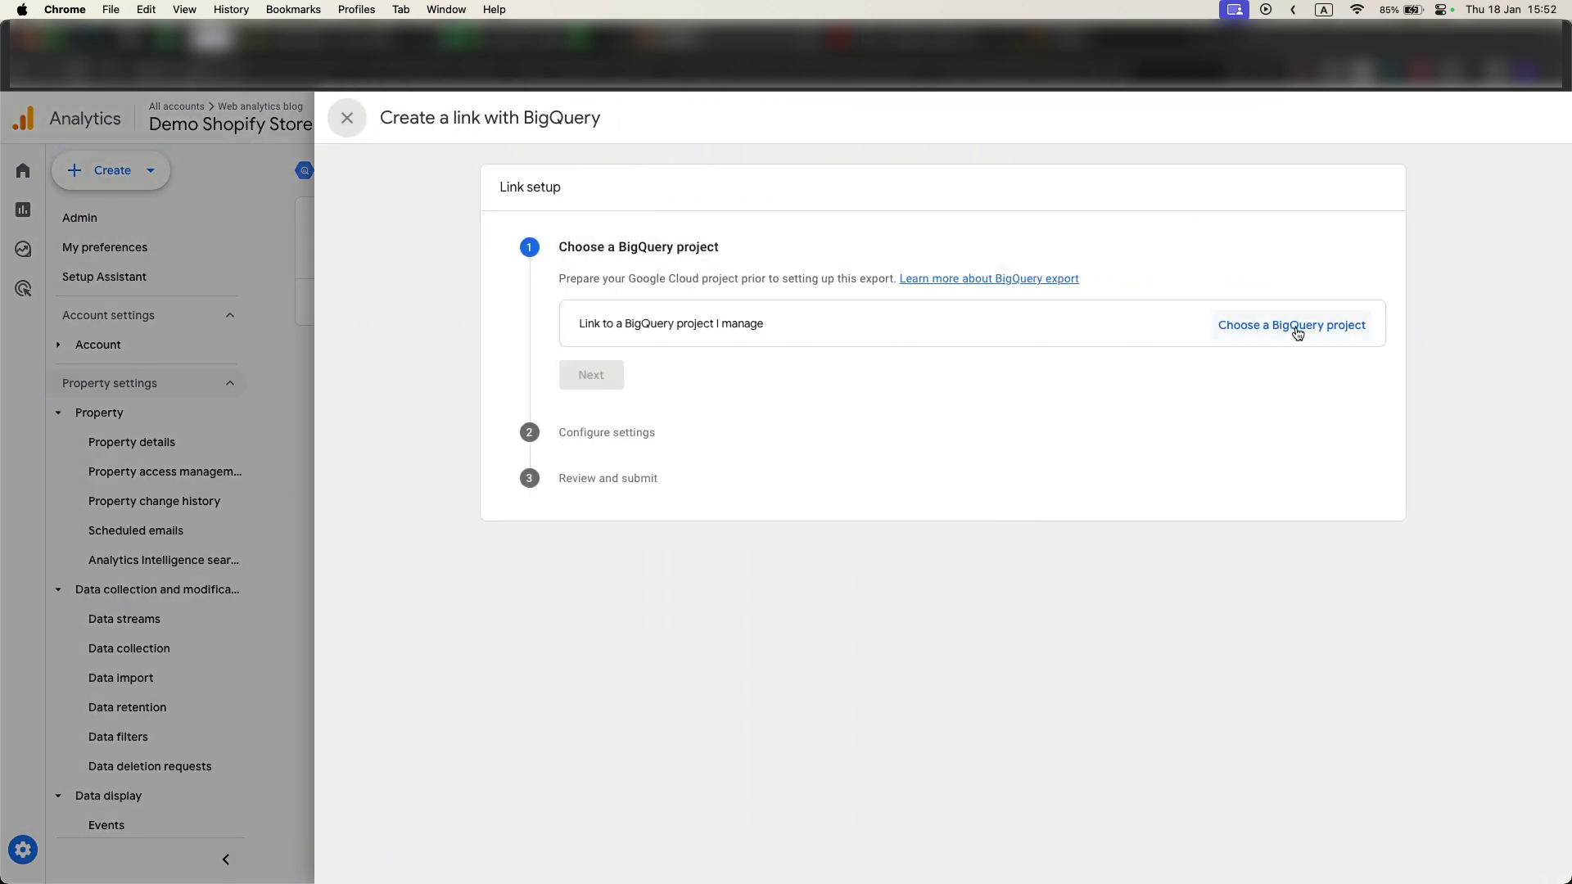
pyautogui.click(1298, 327)
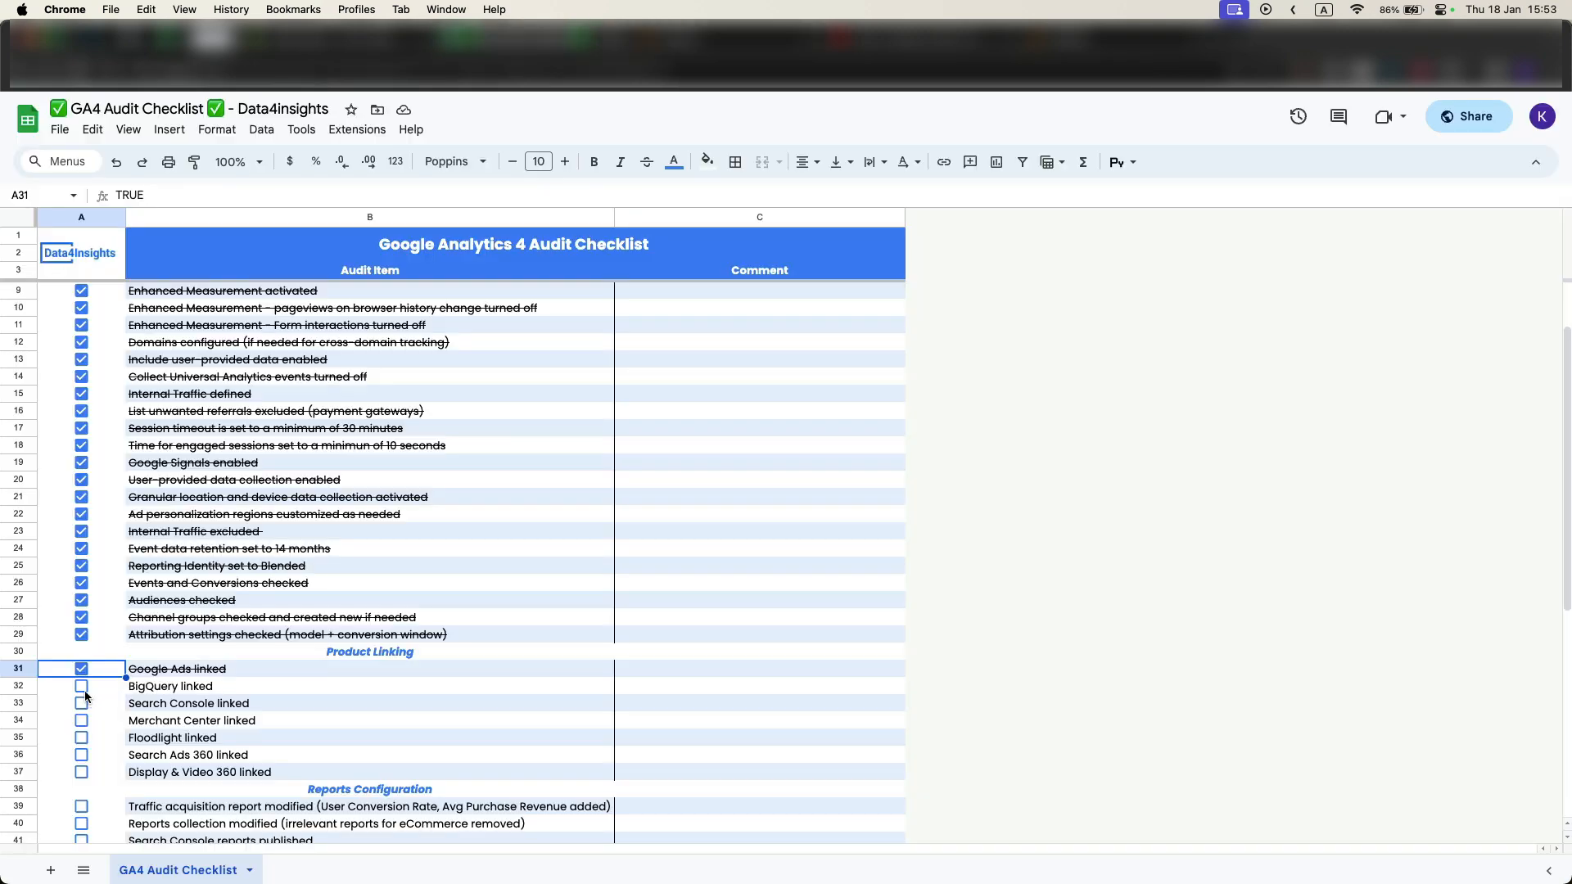
pyautogui.click(84, 689)
# Check the property's product links in Admin and mark "Search Console linked" in the checklist.
pyautogui.click(700, 37)
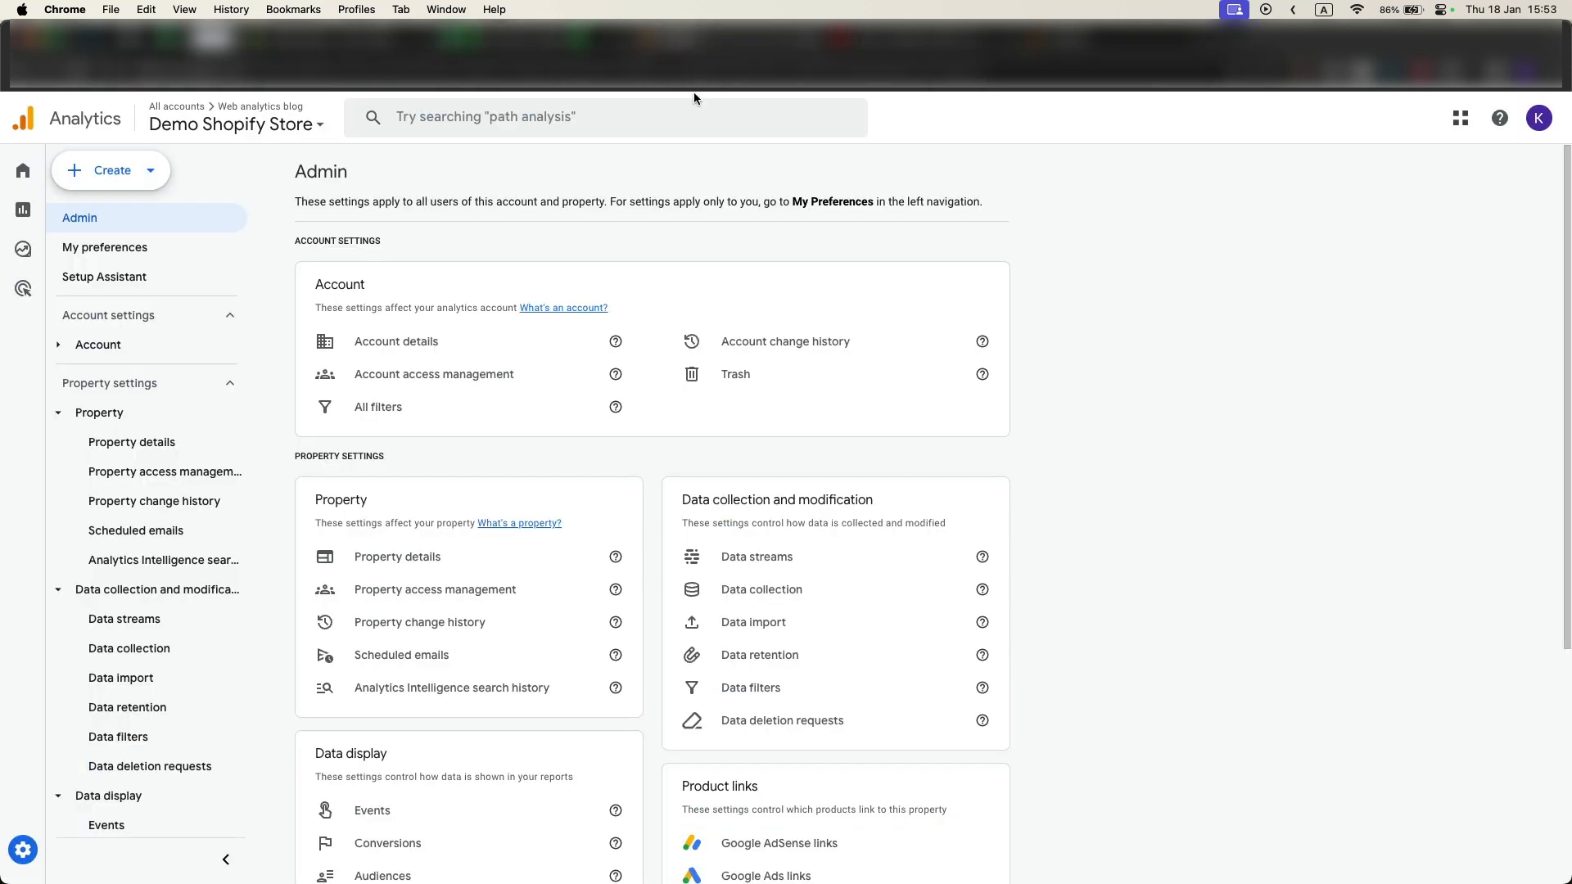
pyautogui.scroll(-3, 733, 593)
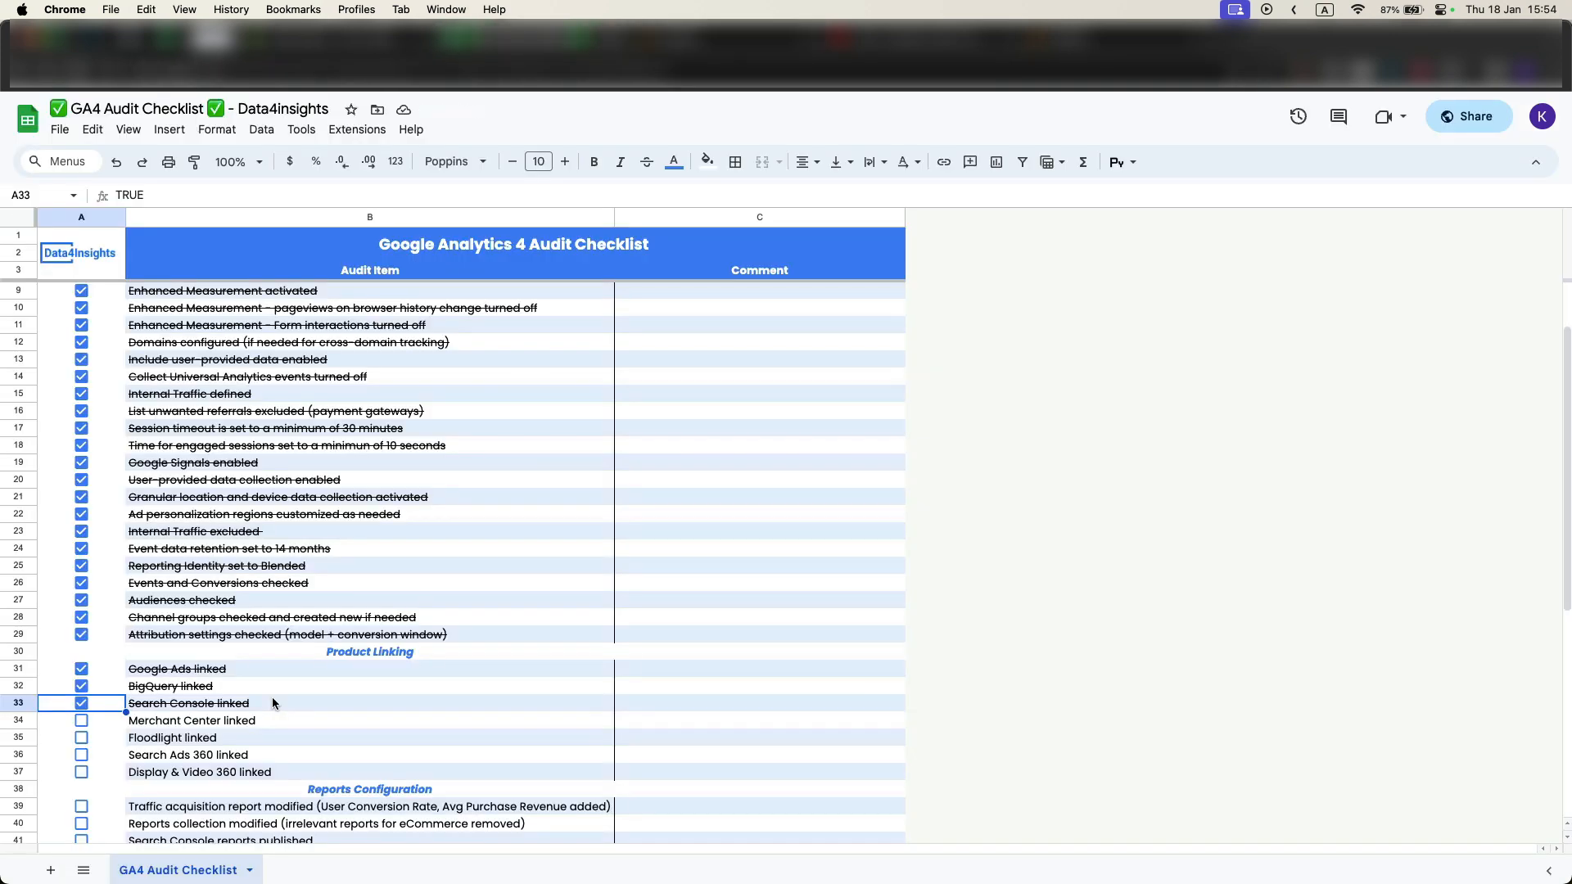
pyautogui.scroll(-5, 272, 702)
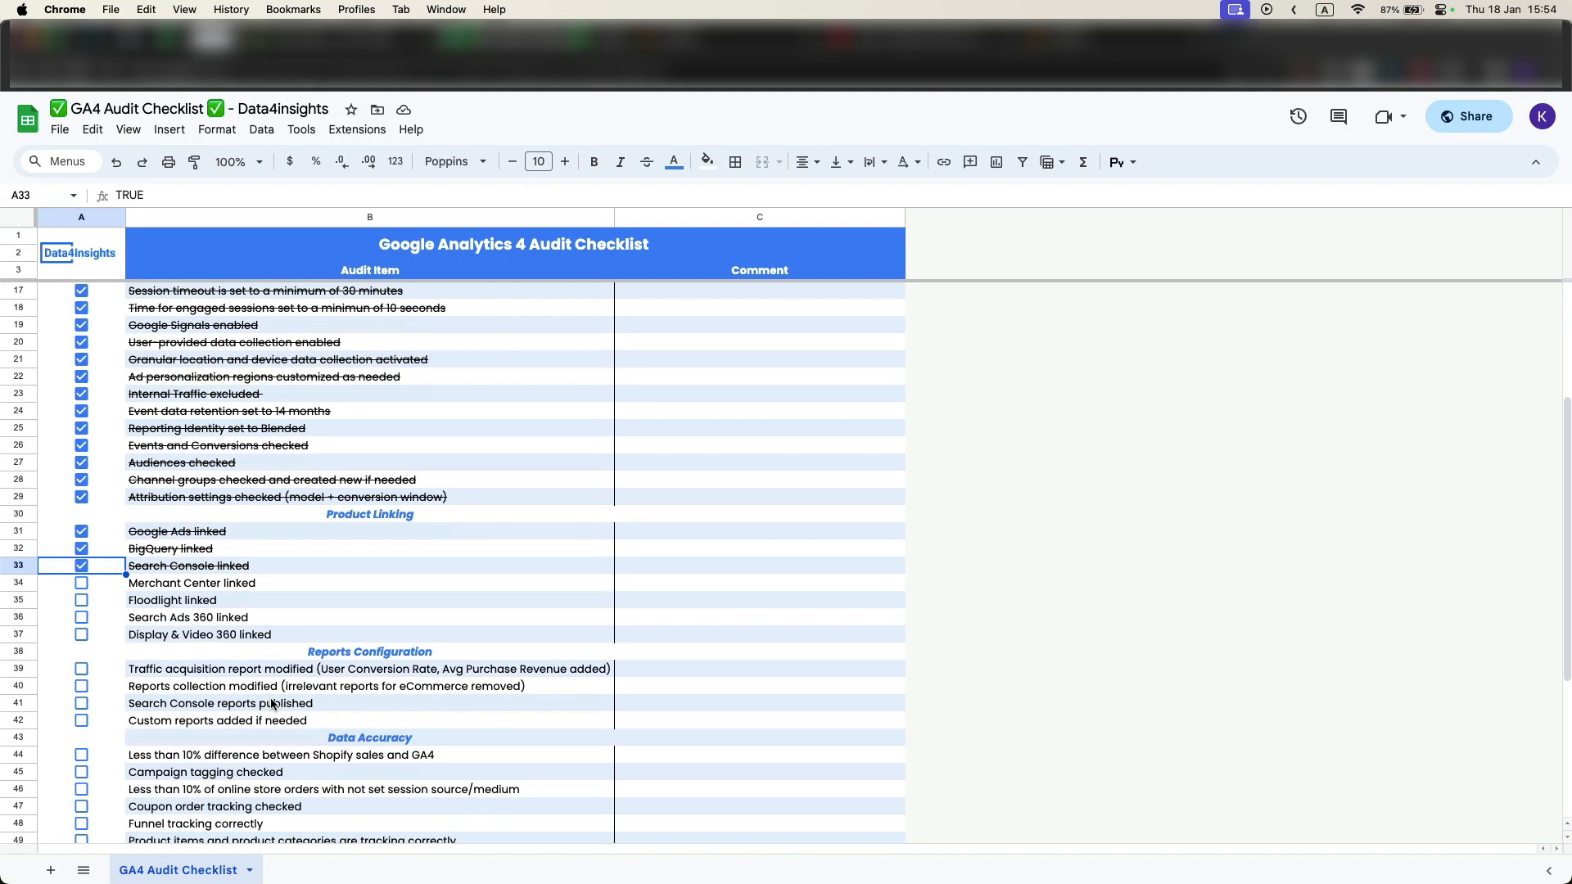
pyautogui.scroll(-1, 272, 702)
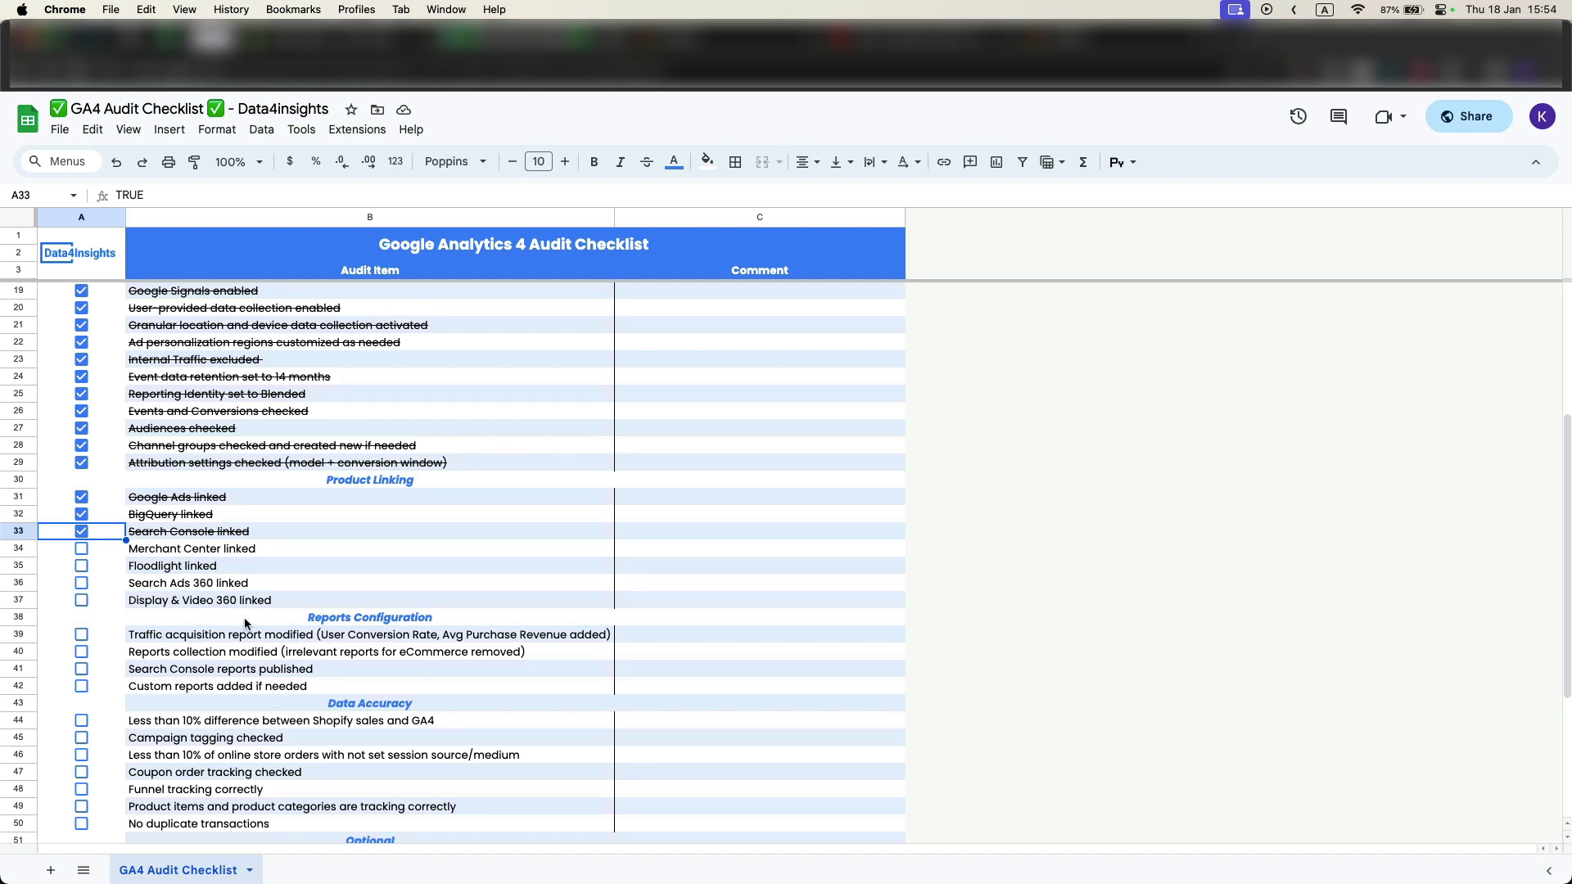
# Select the checklist's "Traffic acquisition report modified" item and open the Traffic acquisition report under Acquisition in Analytics.
pyautogui.click(198, 639)
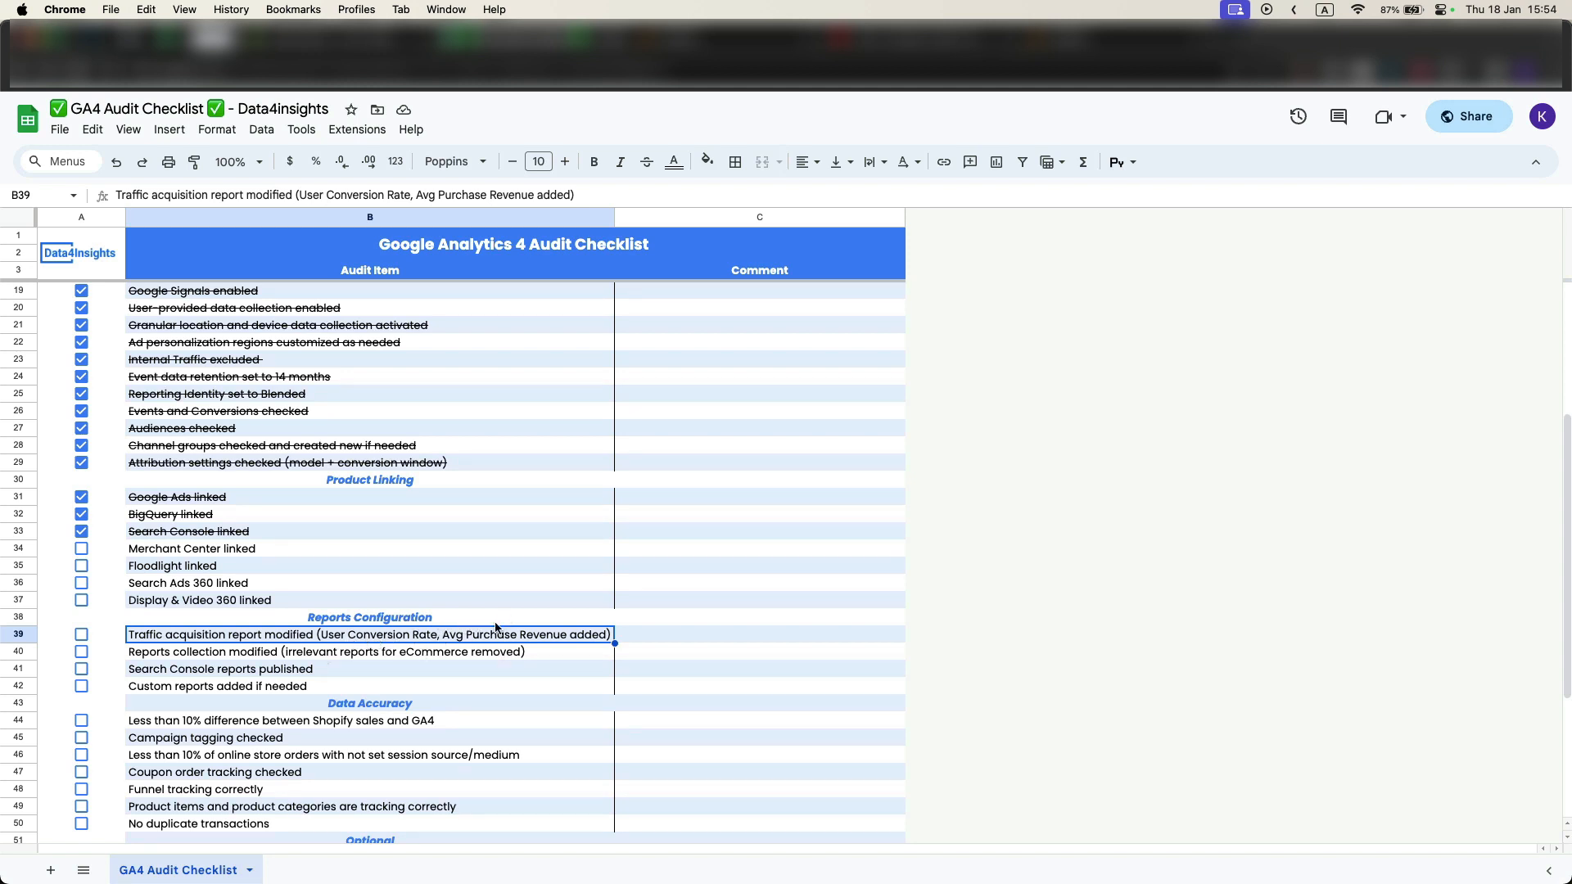
pyautogui.click(709, 44)
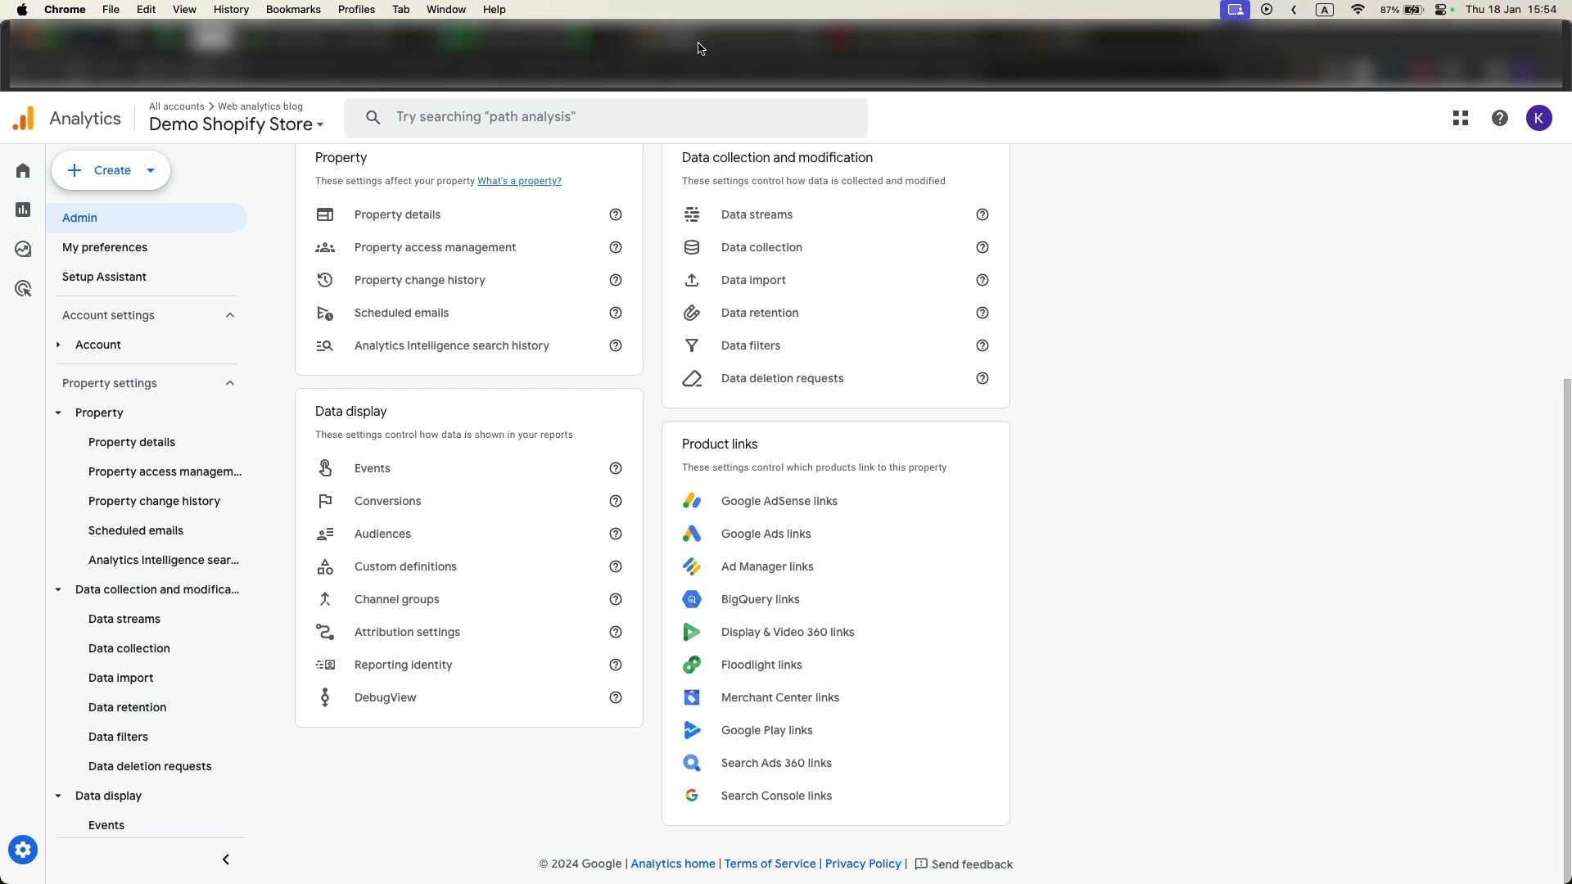
pyautogui.click(39, 205)
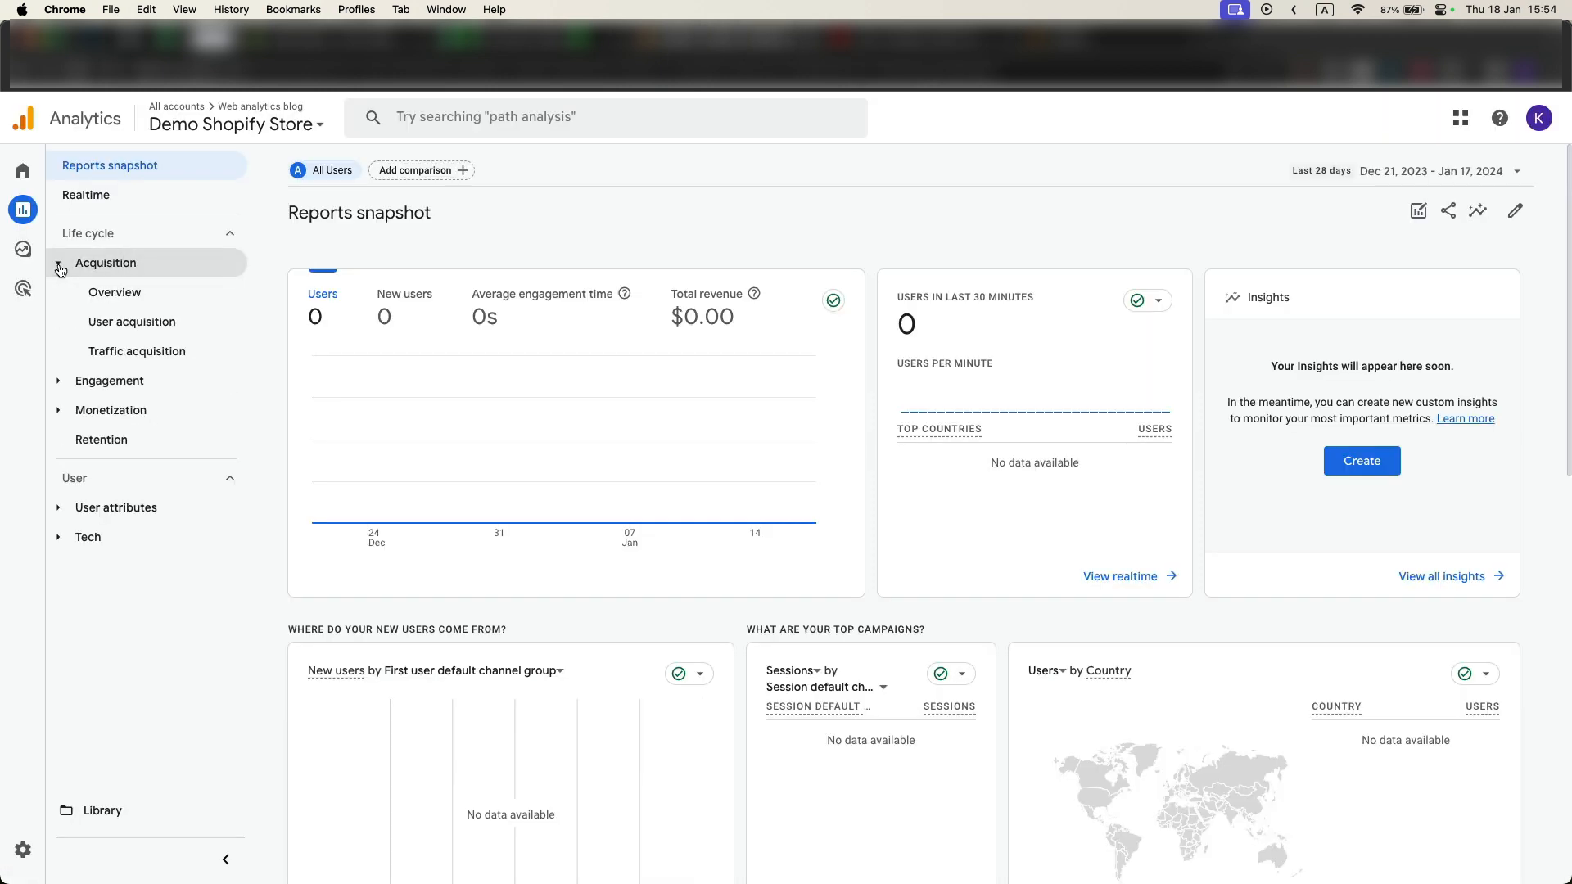
pyautogui.click(162, 354)
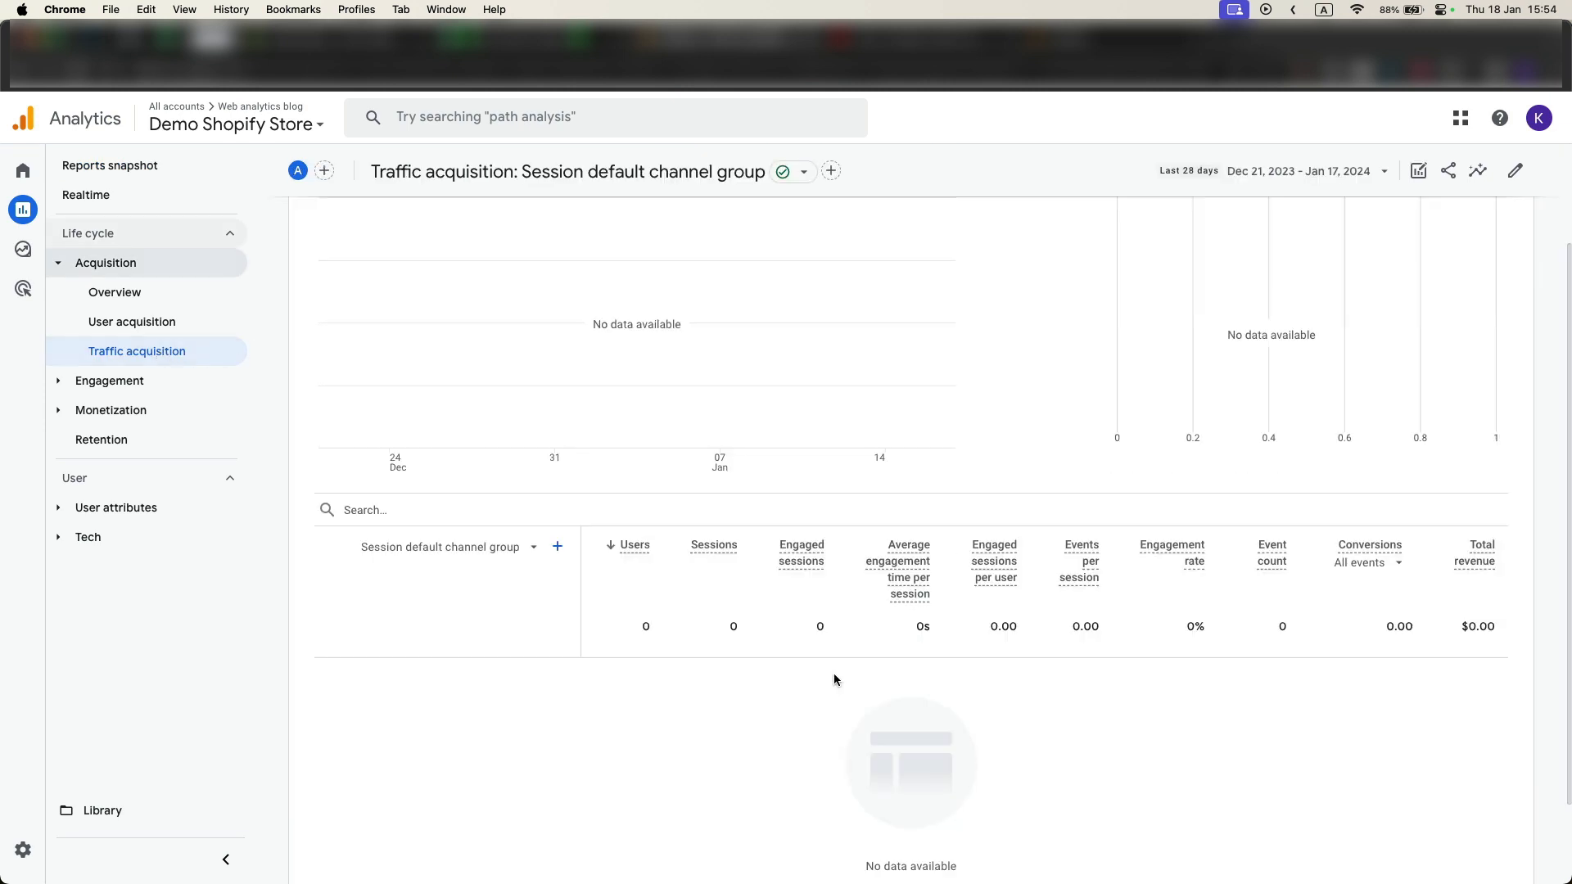
pyautogui.scroll(1, 834, 680)
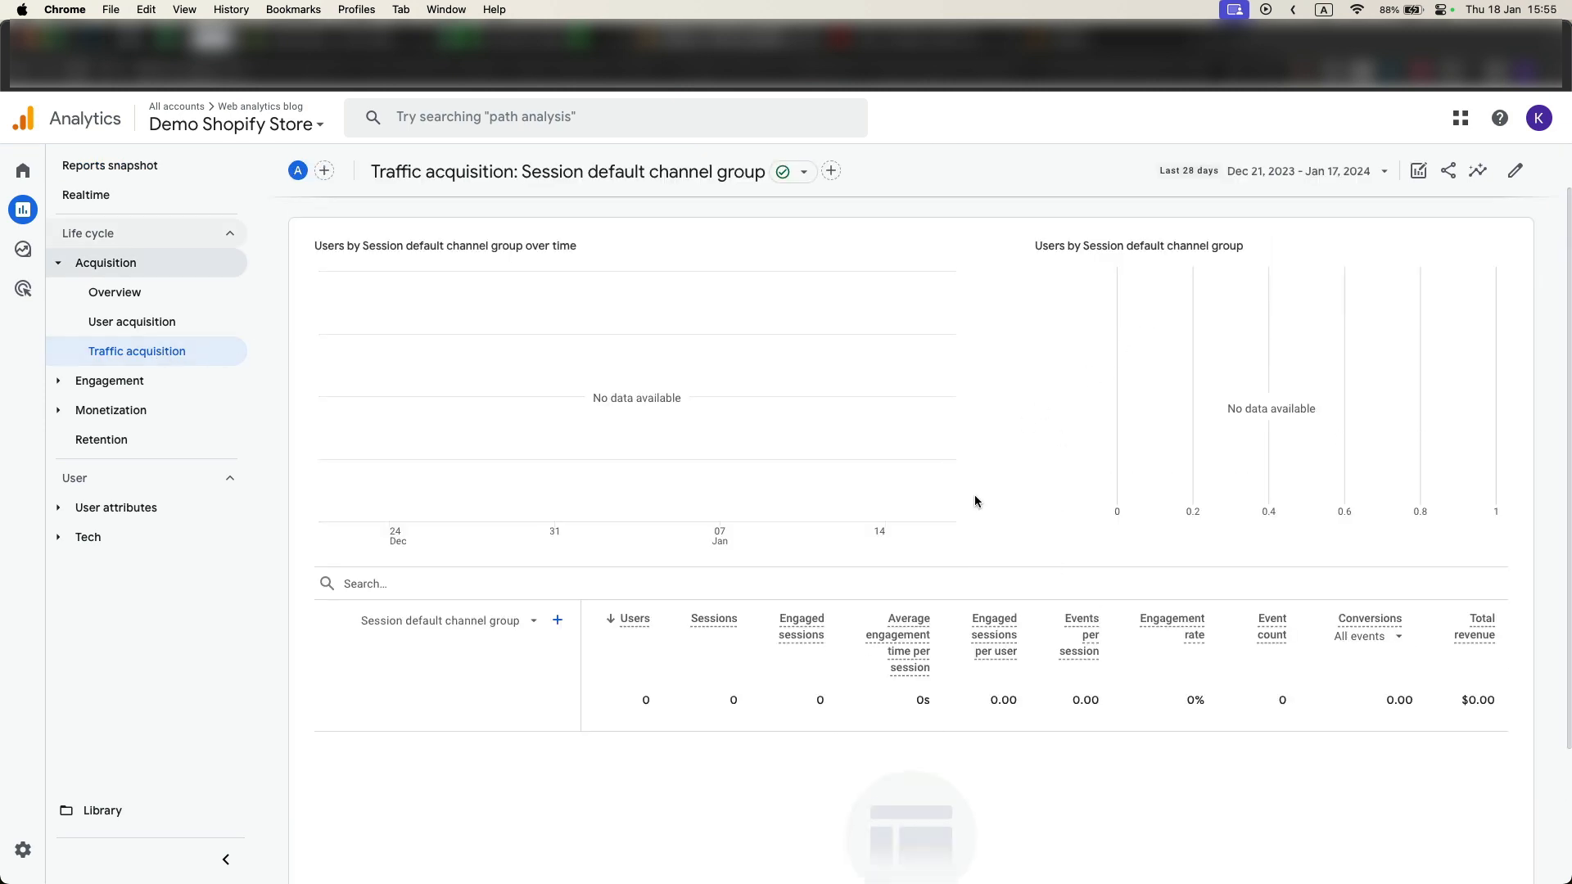
# Set the Traffic acquisition report's date range to Last 12 months.
pyautogui.click(1261, 181)
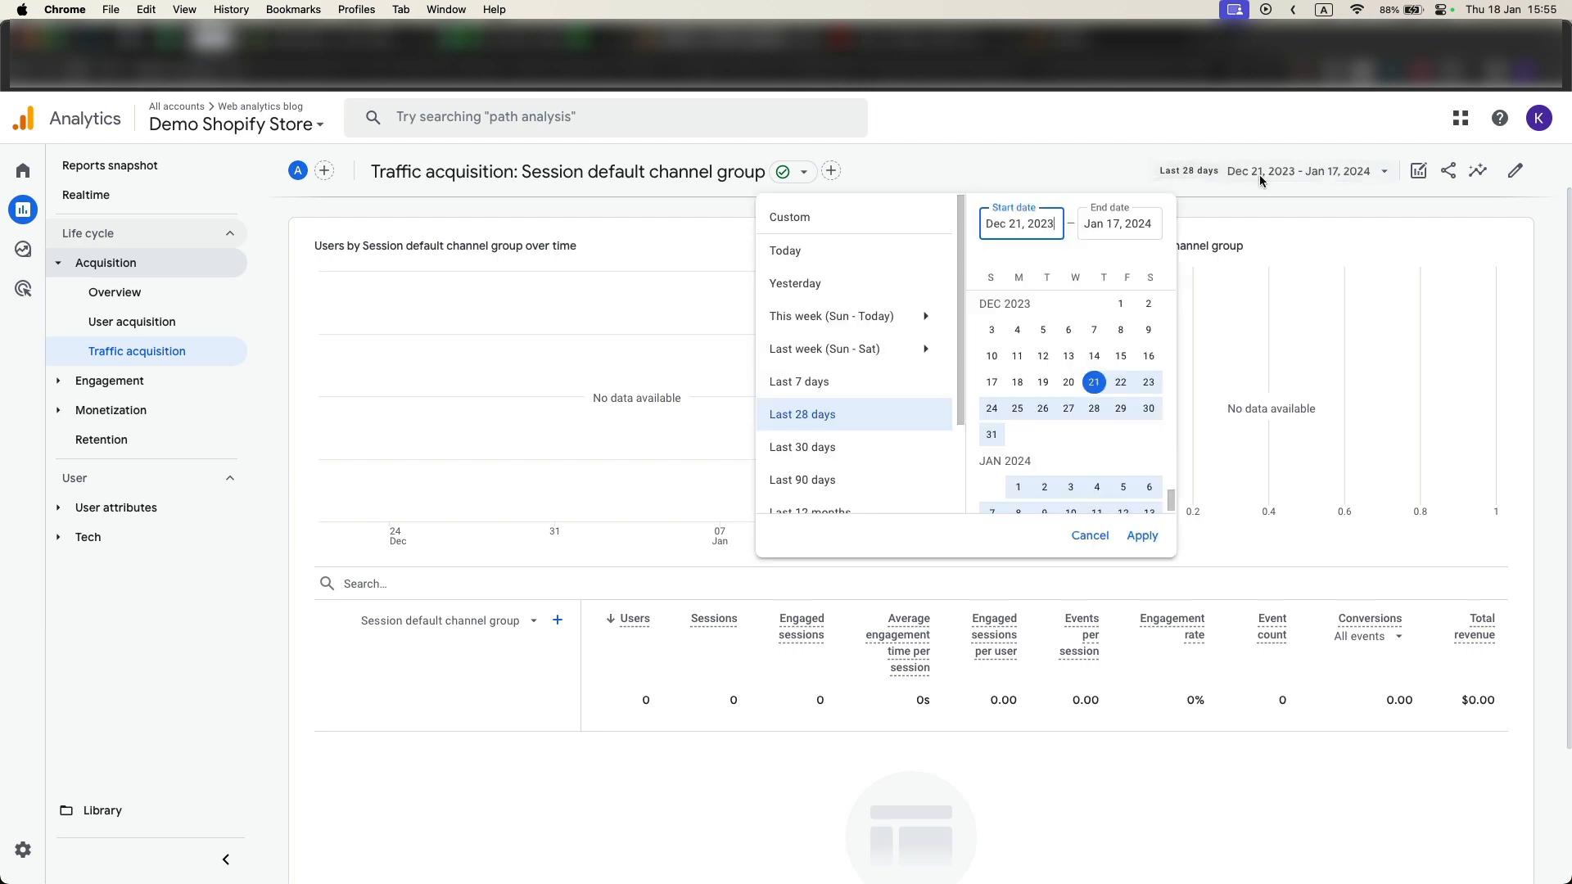
pyautogui.scroll(-2, 852, 402)
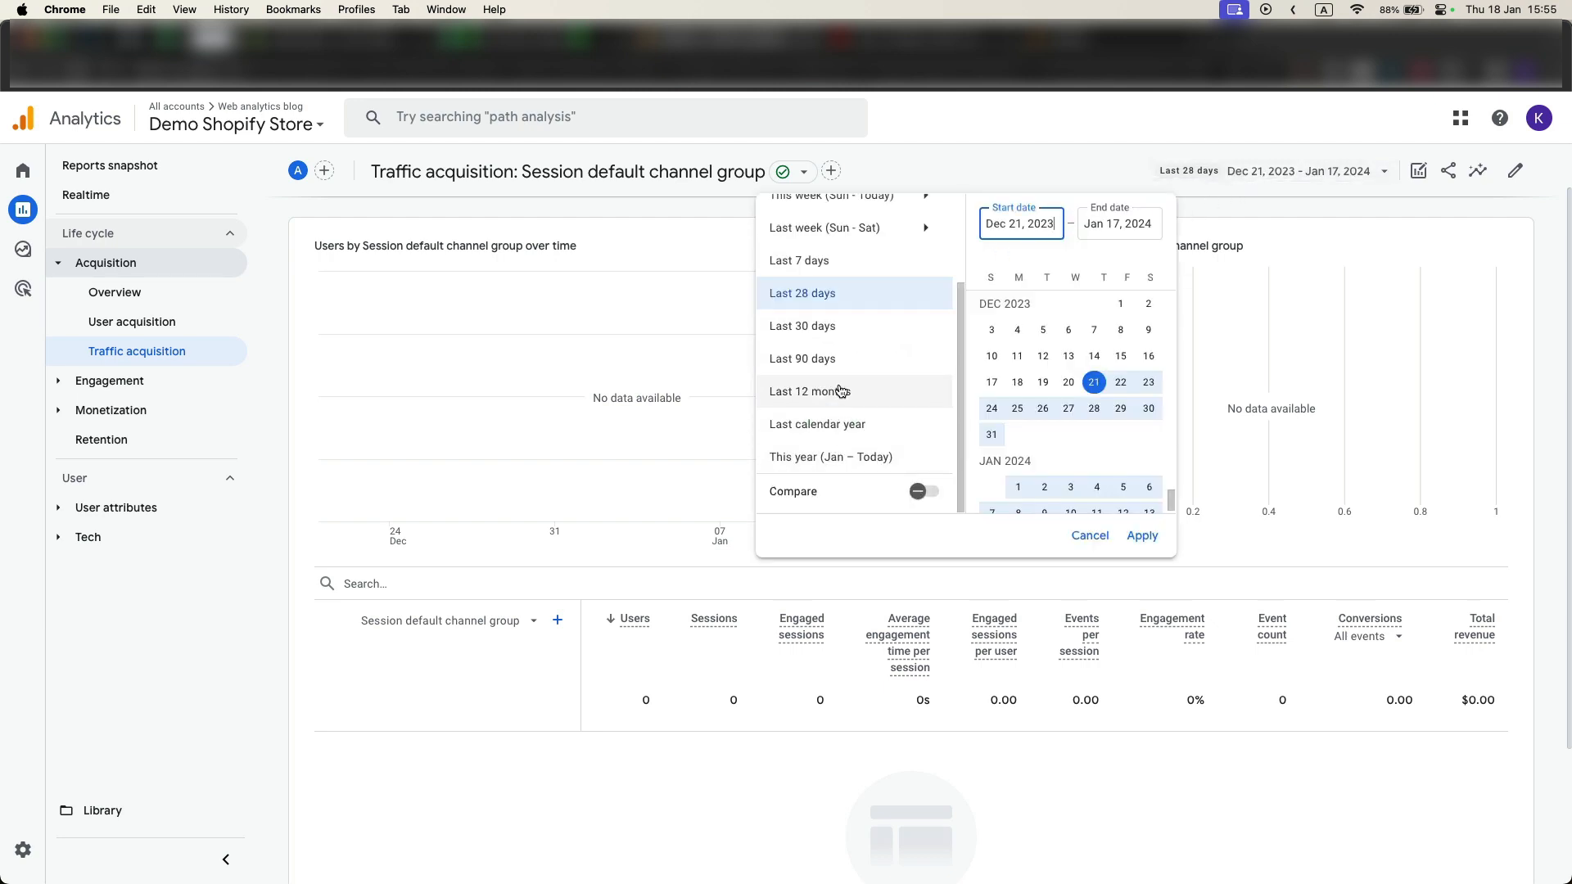
pyautogui.click(839, 392)
pyautogui.click(1150, 536)
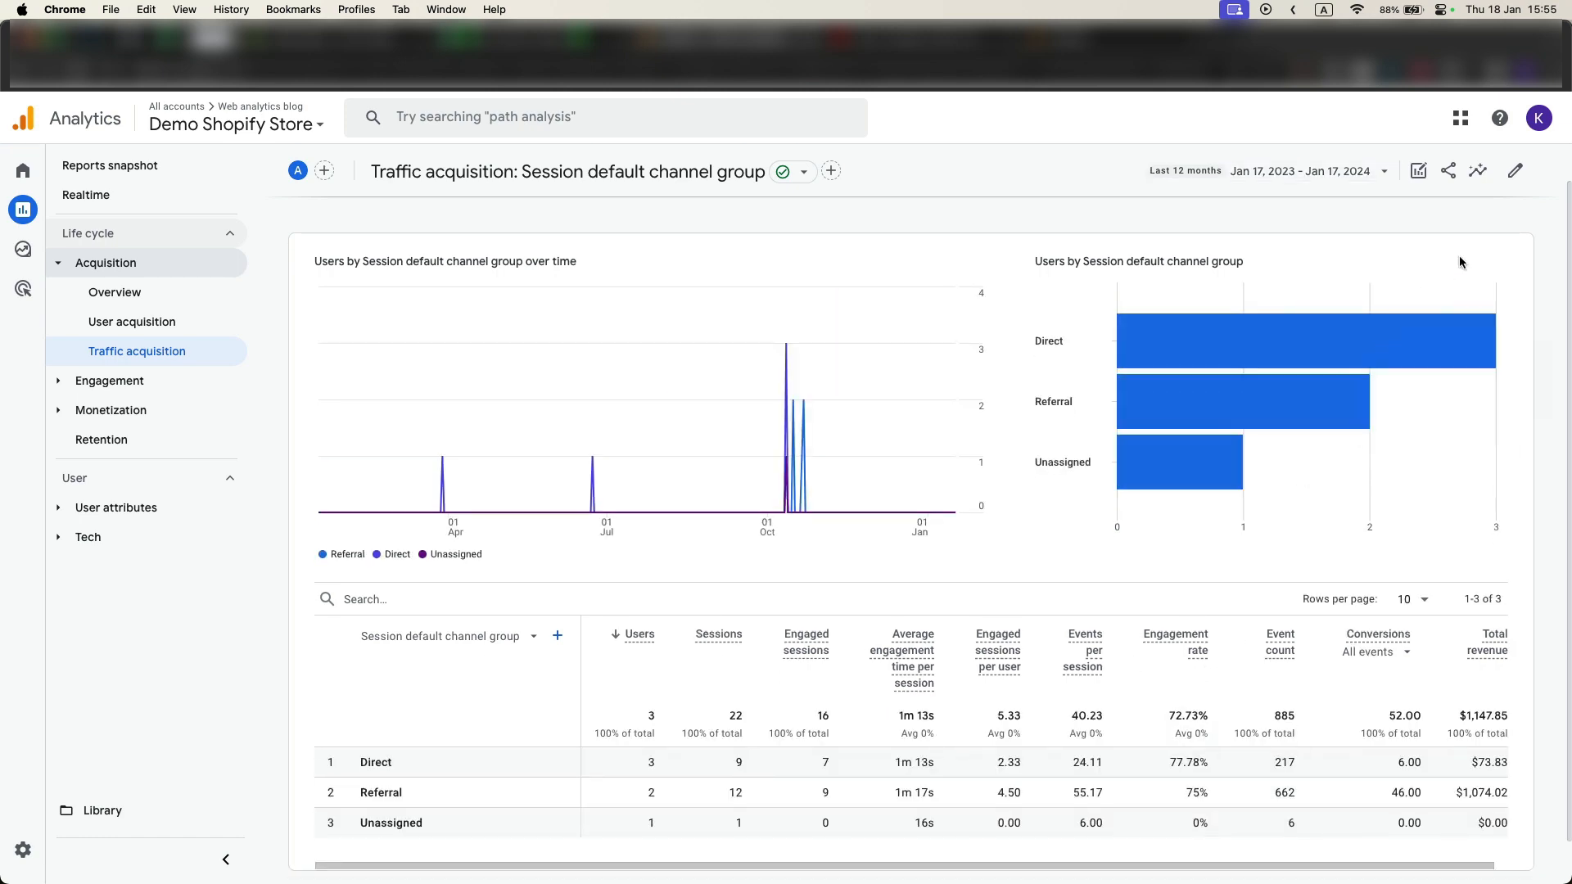
# Customize the Traffic acquisition report by adding the User conversion rate metric.
pyautogui.click(1516, 174)
pyautogui.click(1392, 274)
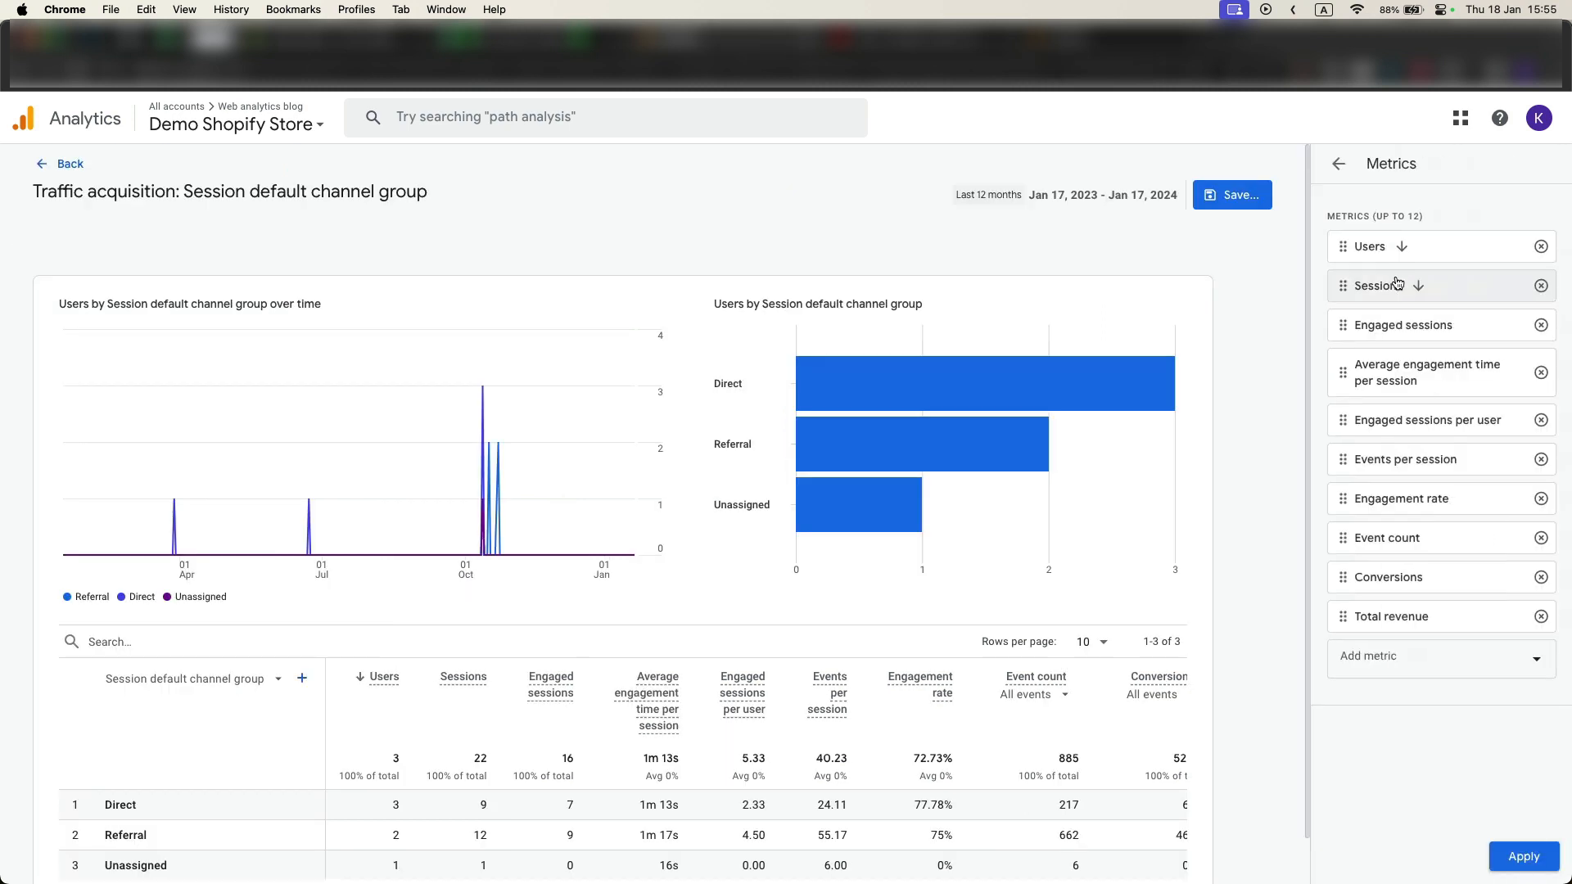
pyautogui.click(1384, 657)
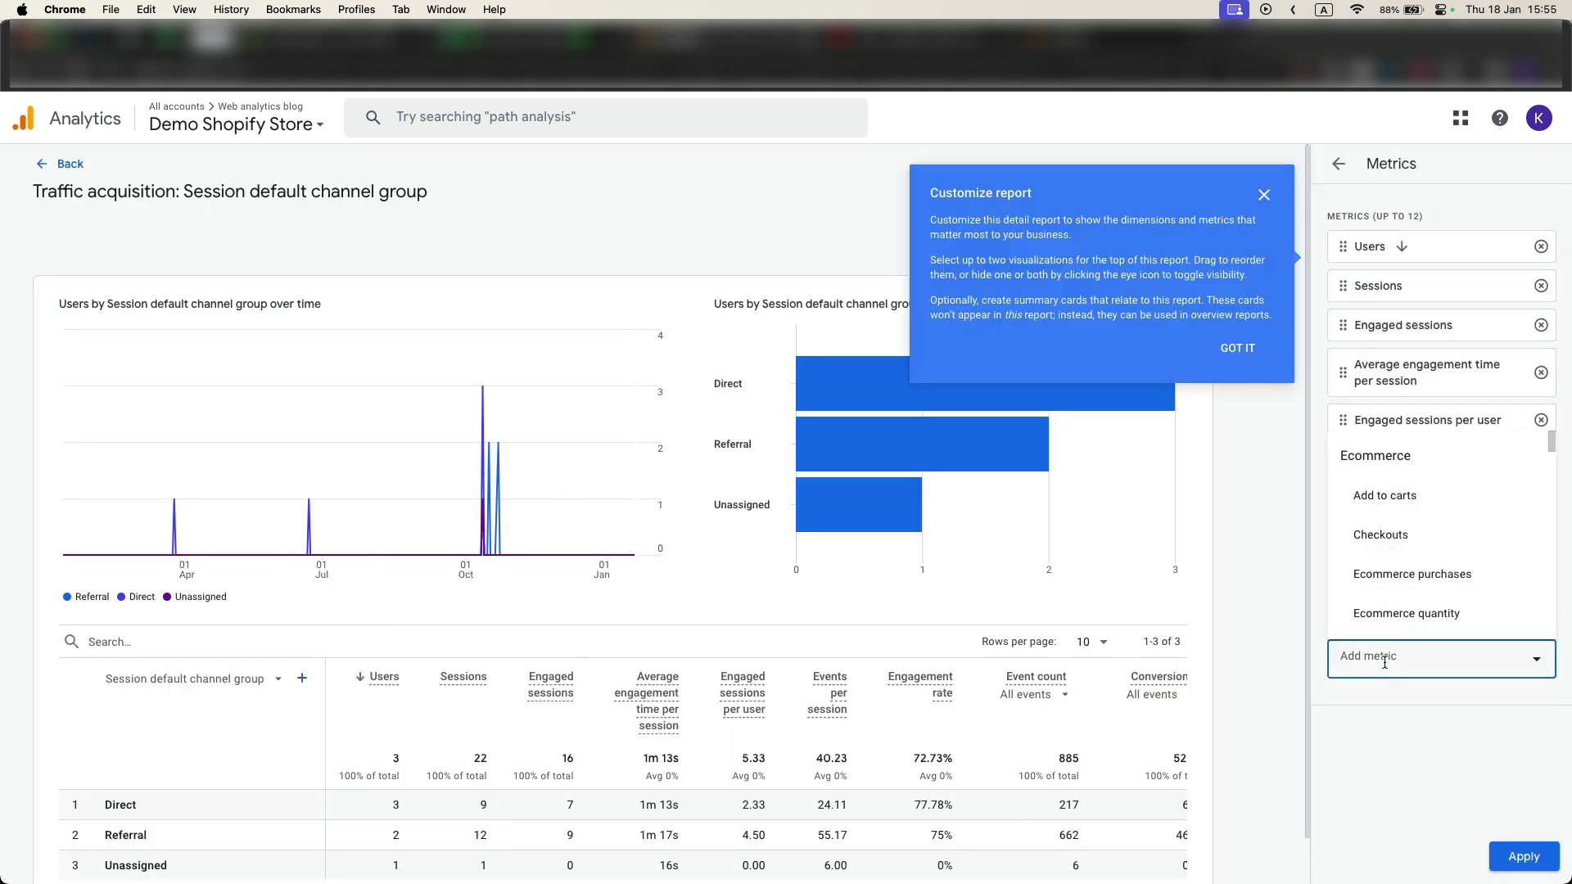
pyautogui.scroll(-10, 1400, 606)
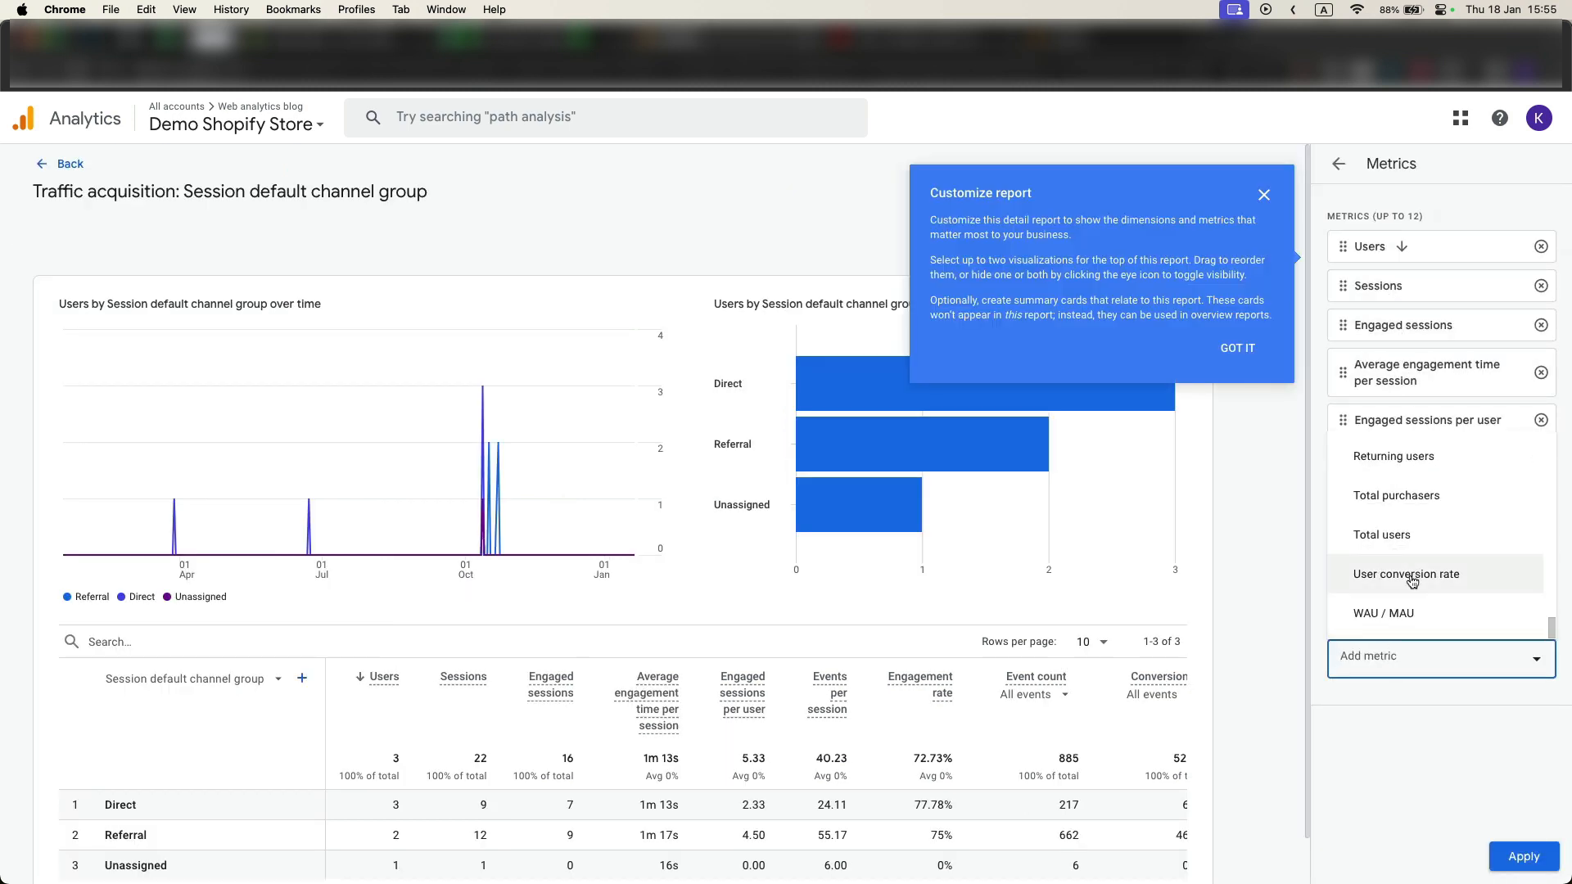
pyautogui.click(1412, 577)
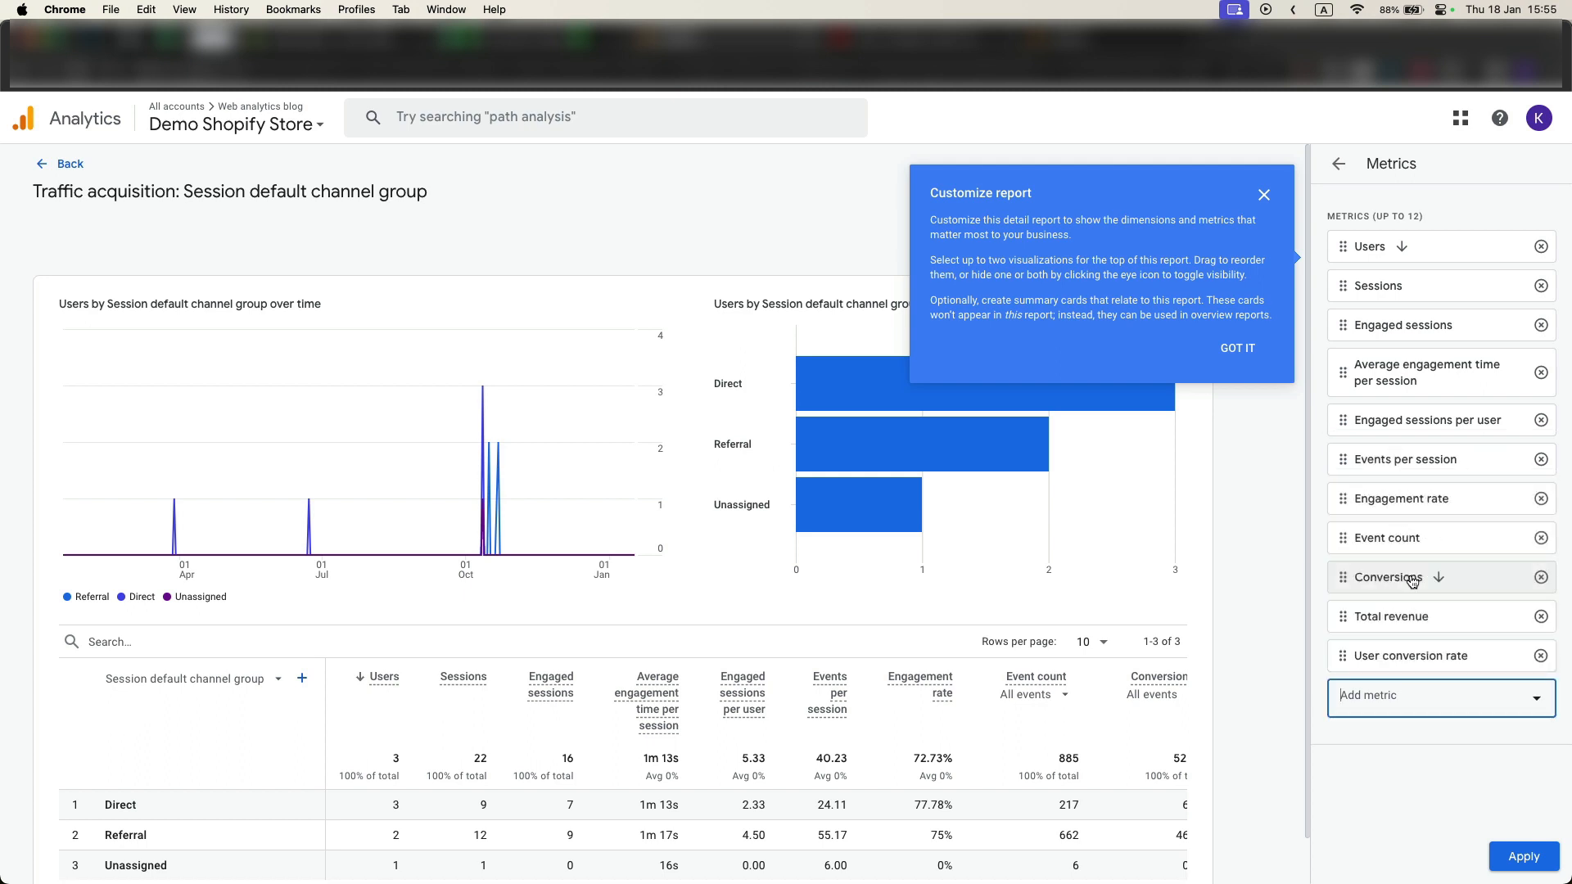
# Add the Average purchase revenue metric to the Traffic acquisition report.
pyautogui.click(1386, 698)
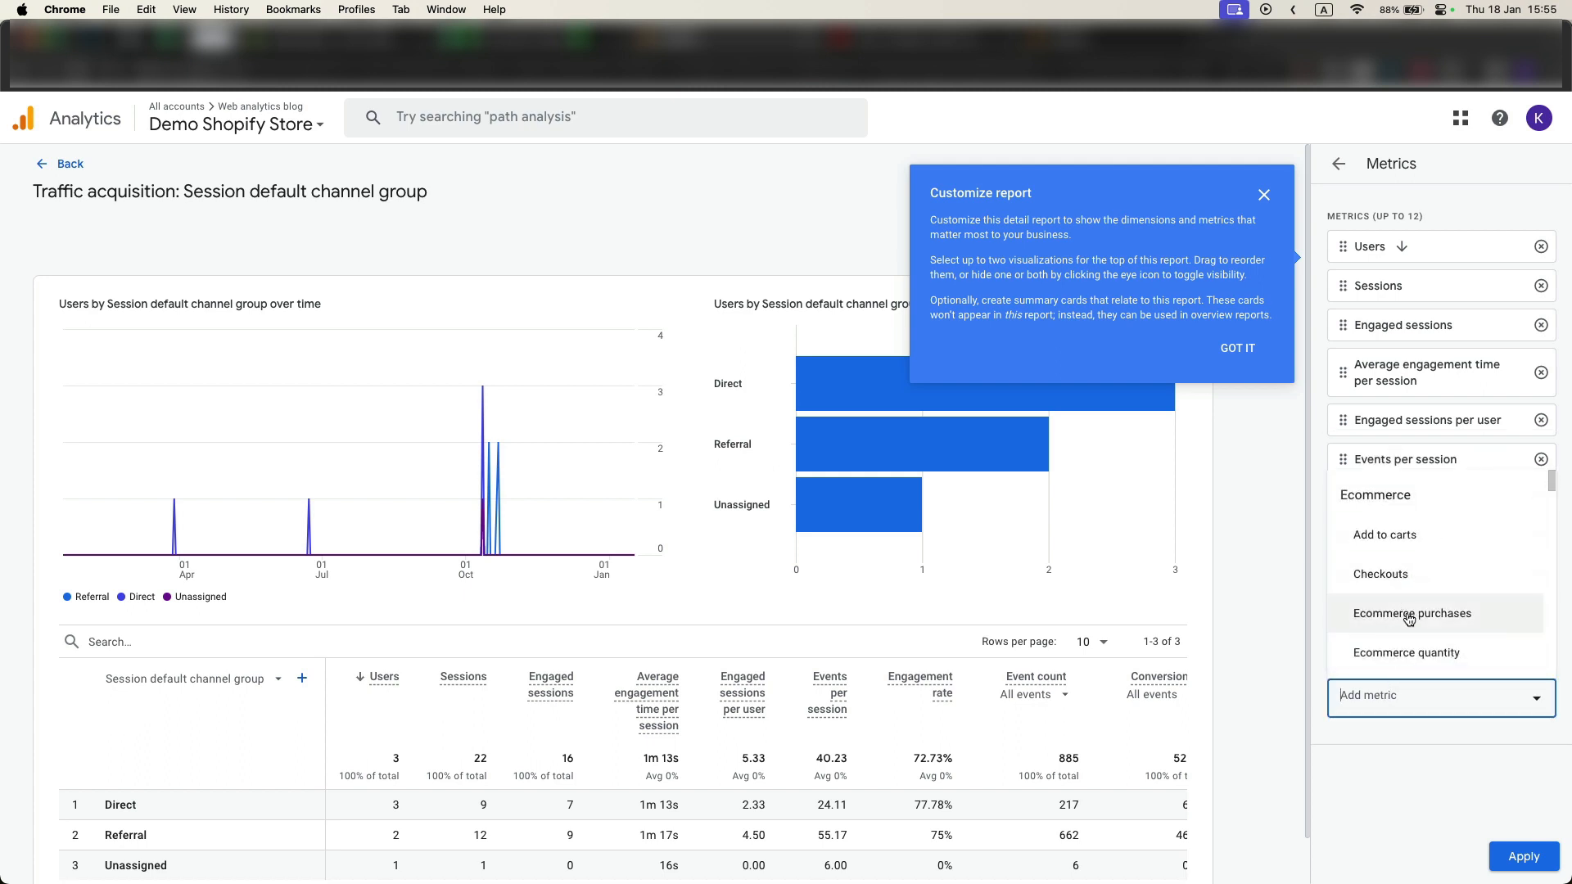
pyautogui.scroll(-5, 1404, 614)
pyautogui.scroll(-2, 1408, 619)
pyautogui.scroll(2, 1408, 614)
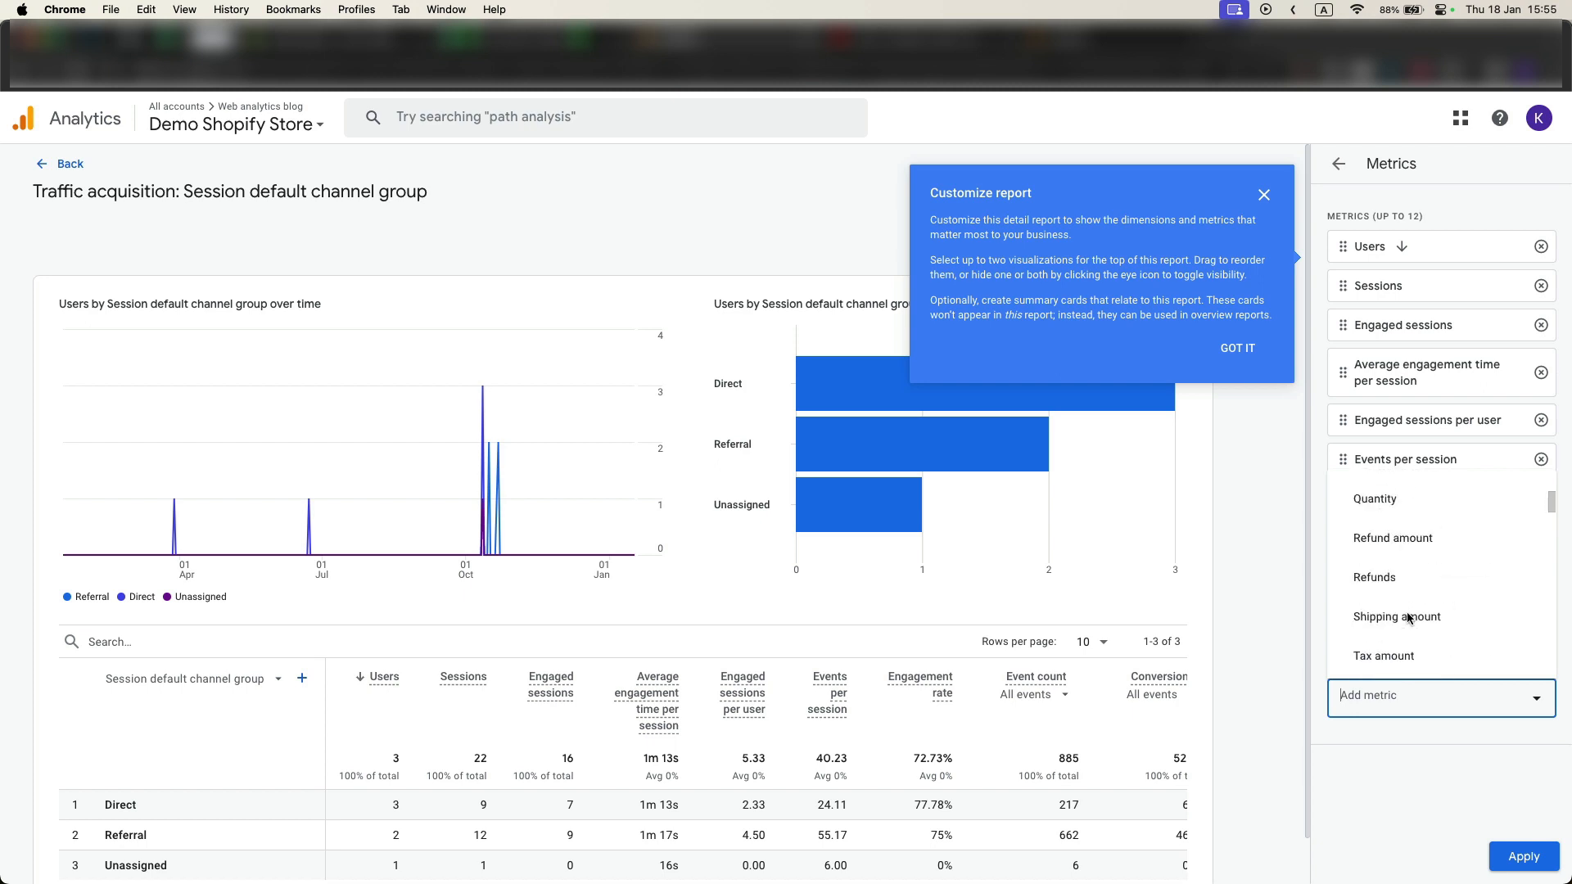
pyautogui.scroll(-5, 1410, 610)
pyautogui.click(1413, 603)
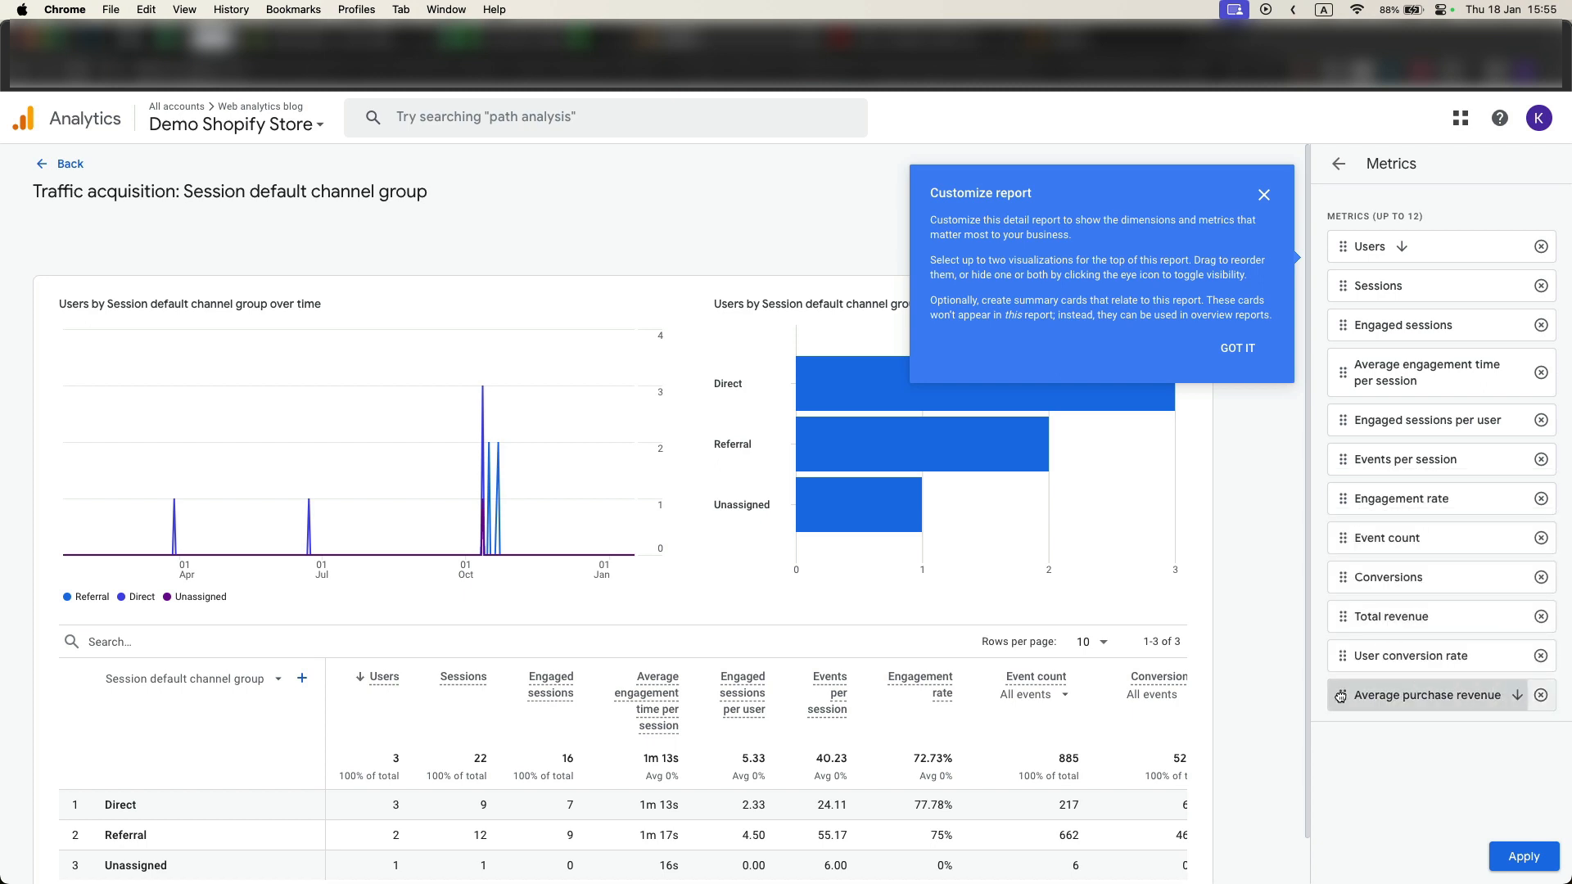
# Place Average purchase revenue above User conversion rate, apply the metrics, and check both columns in the report table.
pyautogui.moveTo(1342, 705); pyautogui.dragTo(1340, 660)
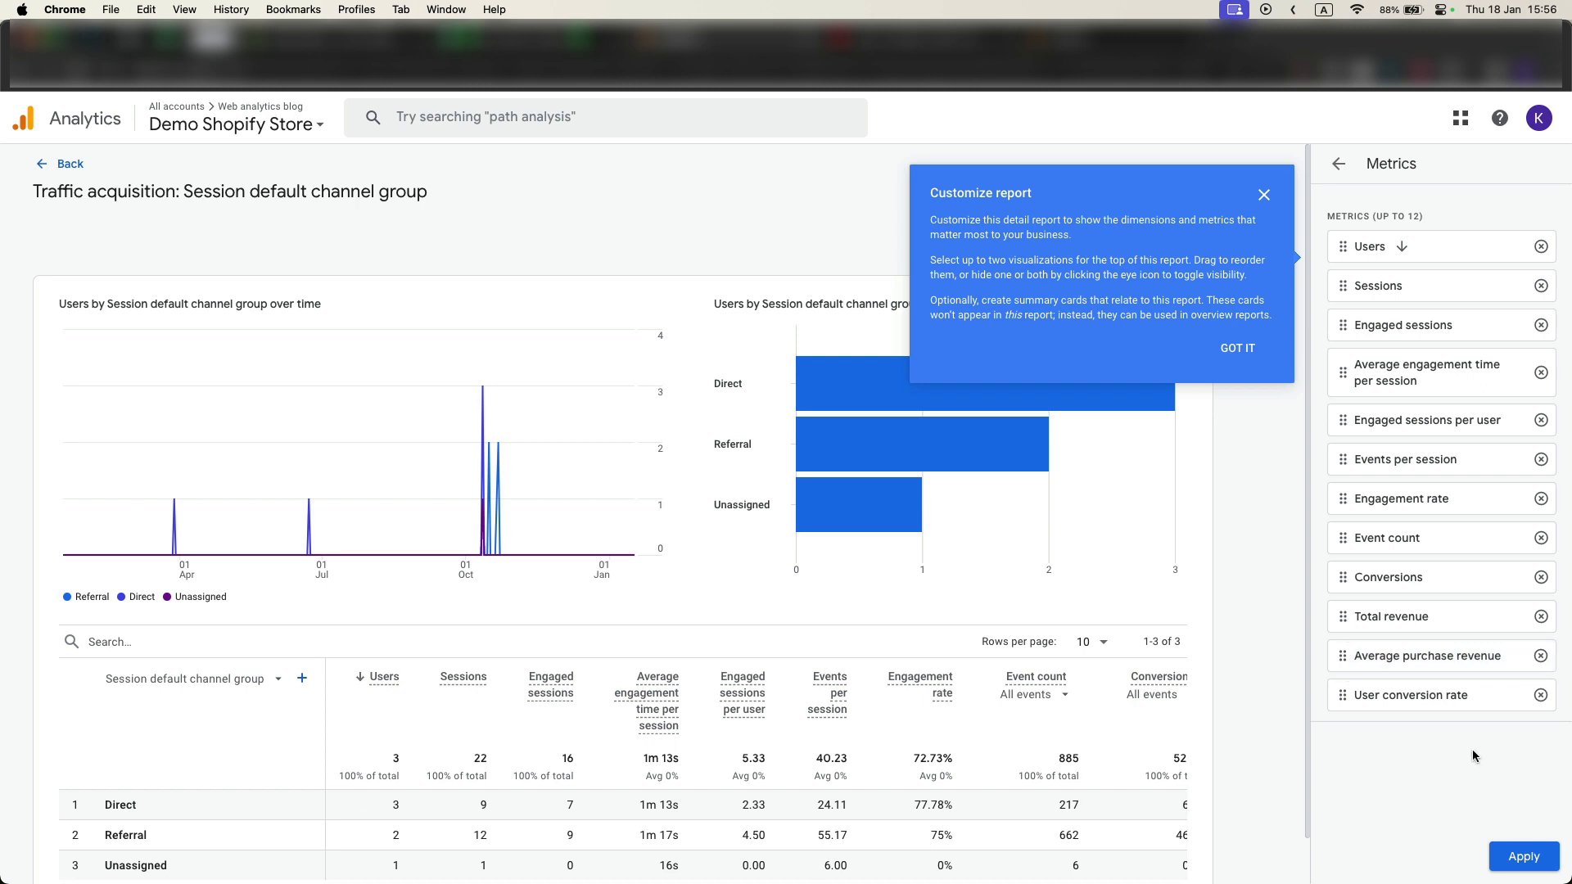
pyautogui.click(1519, 858)
pyautogui.hscroll(5, 900, 770)
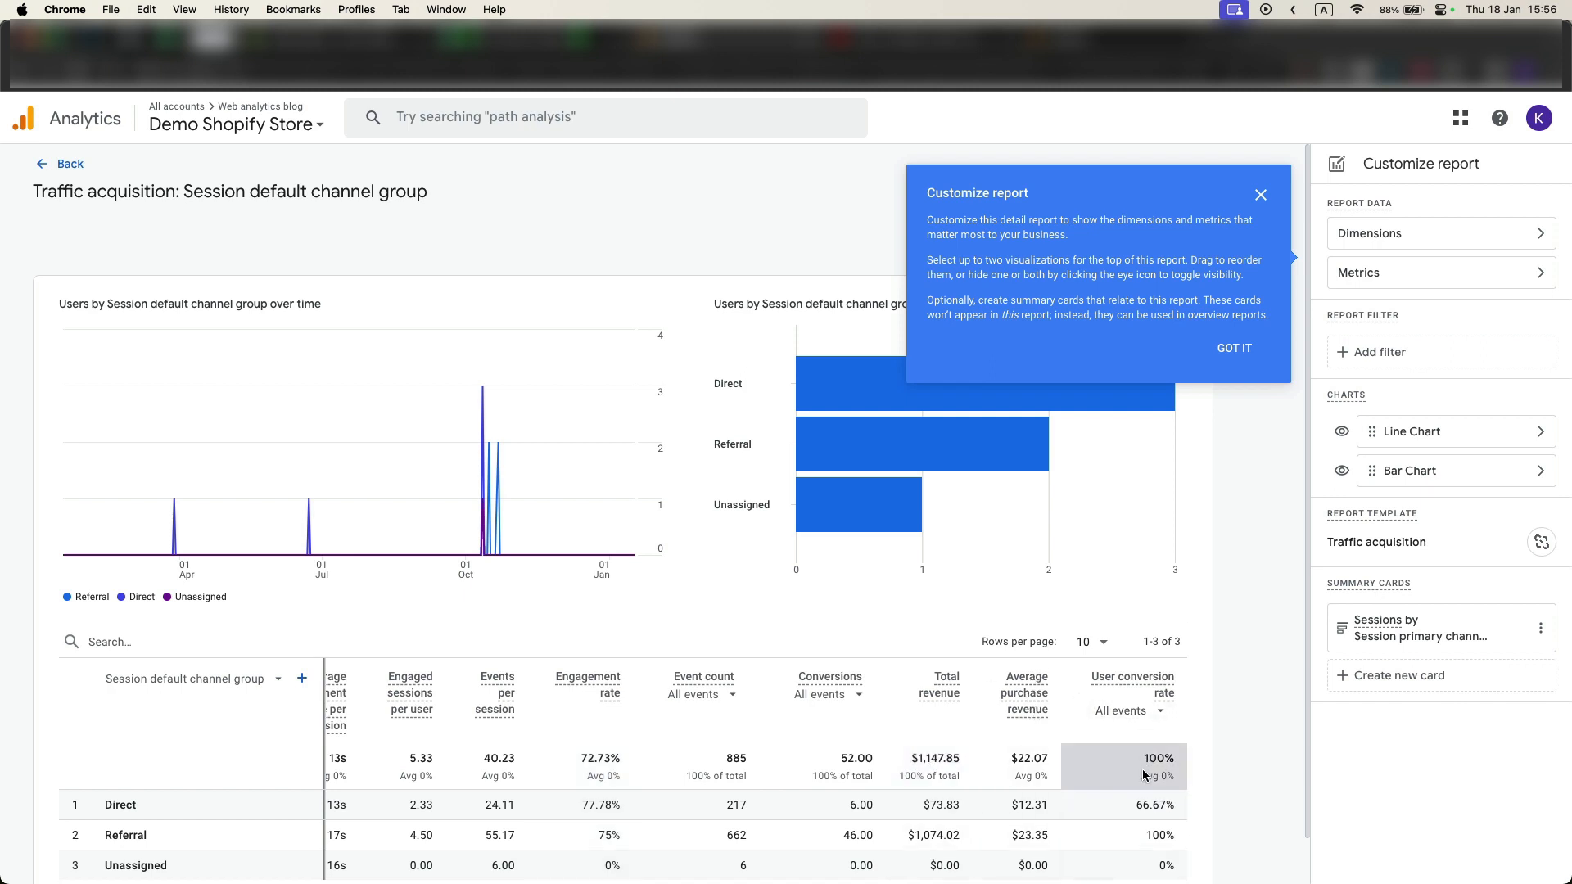
pyautogui.scroll(-1, 1132, 826)
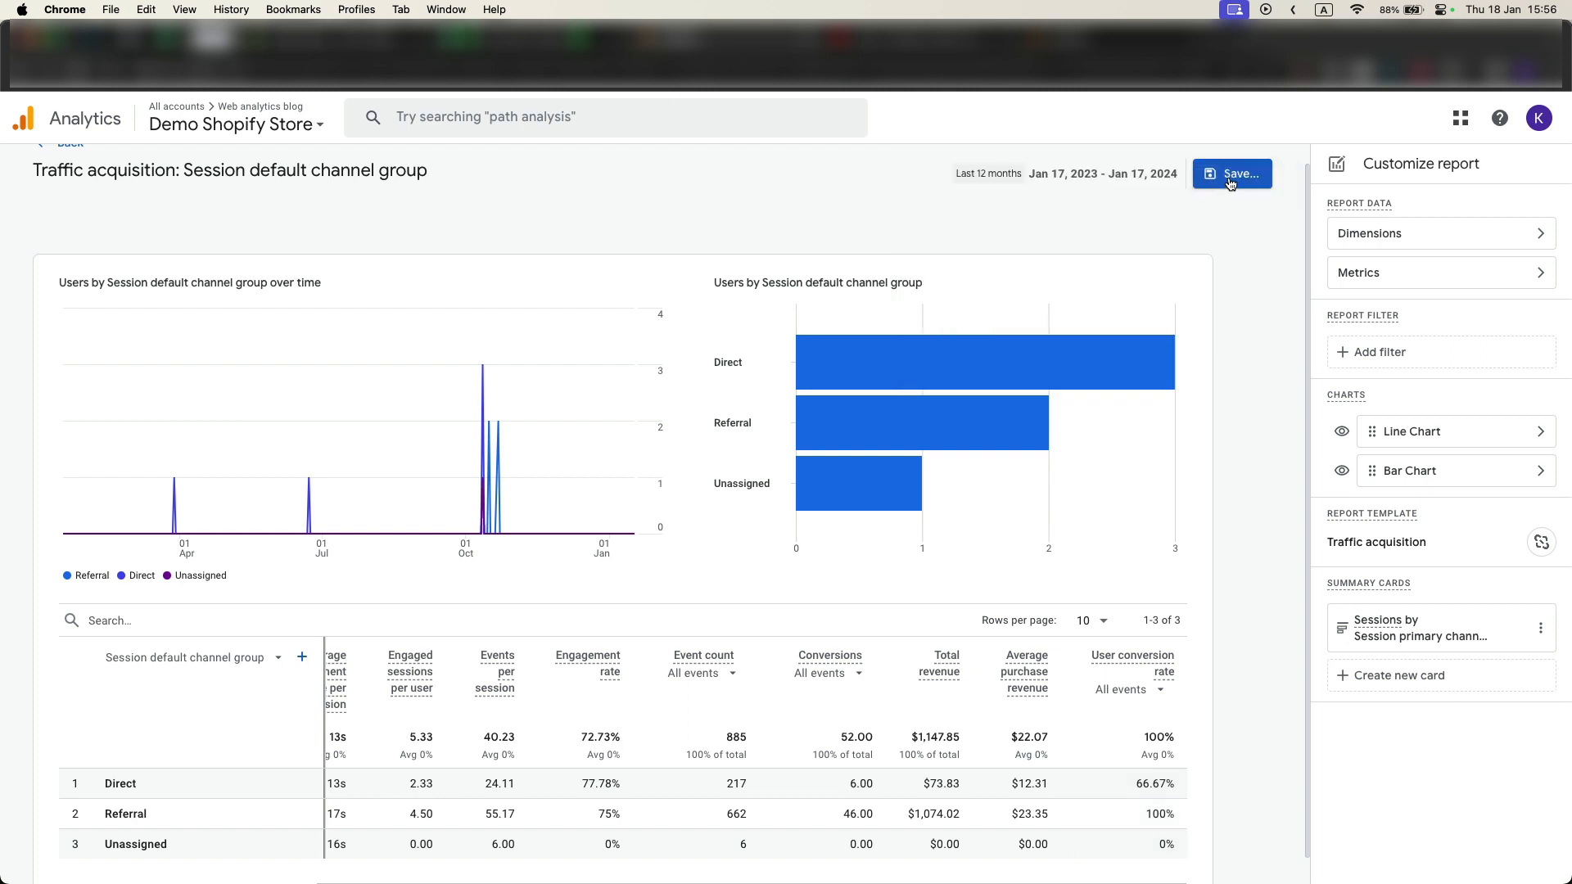
# Save the changes to the current Traffic acquisition report and mark "Traffic acquisition report modified" in the checklist.
pyautogui.click(1230, 184)
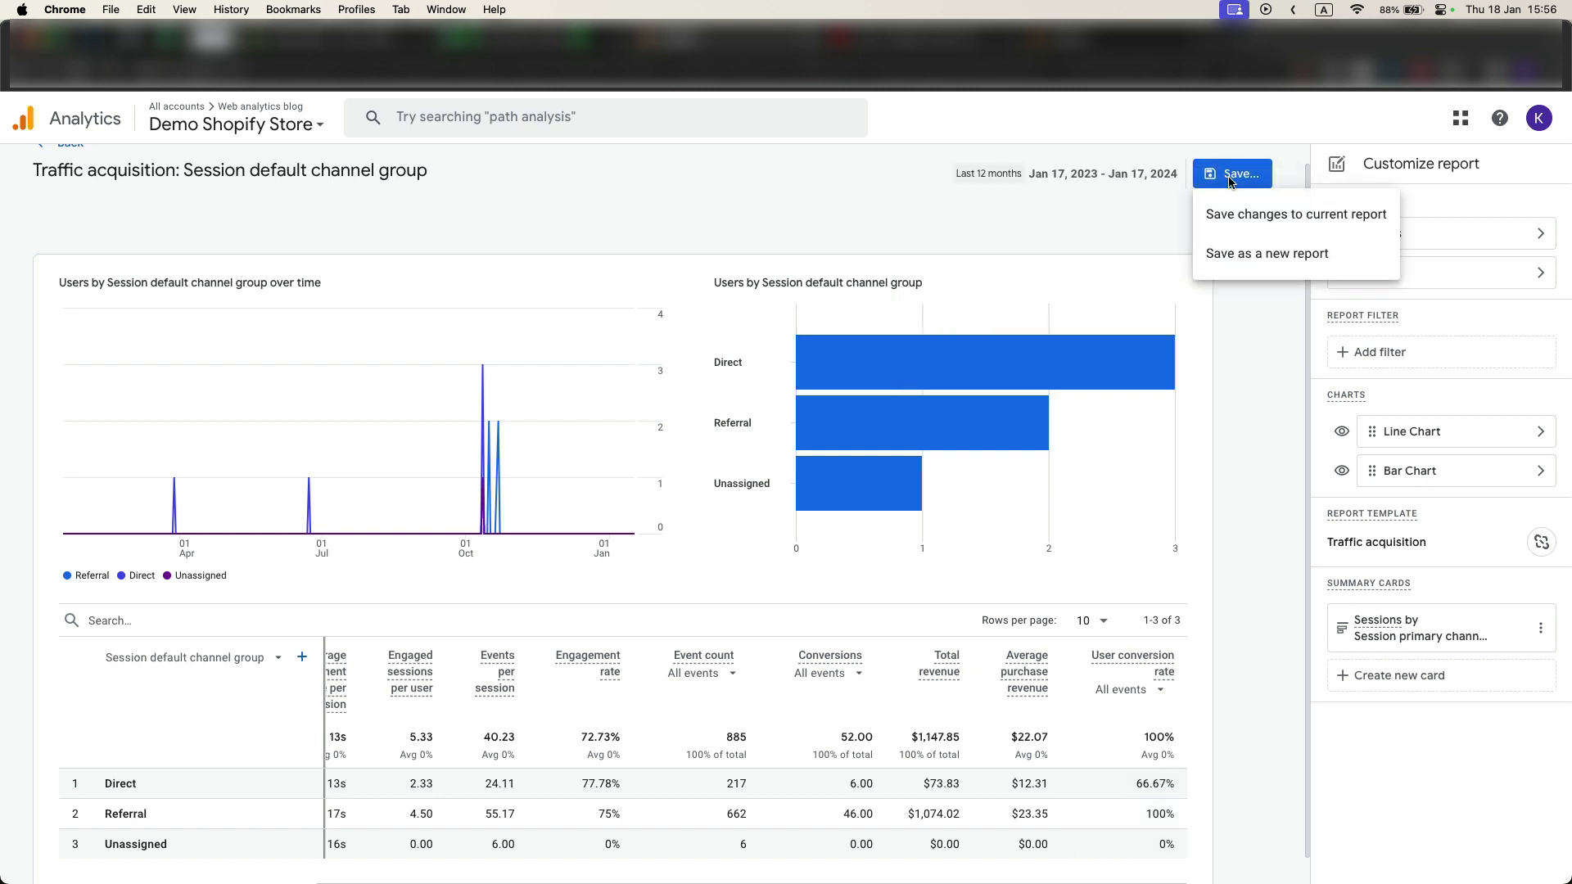
pyautogui.click(1265, 216)
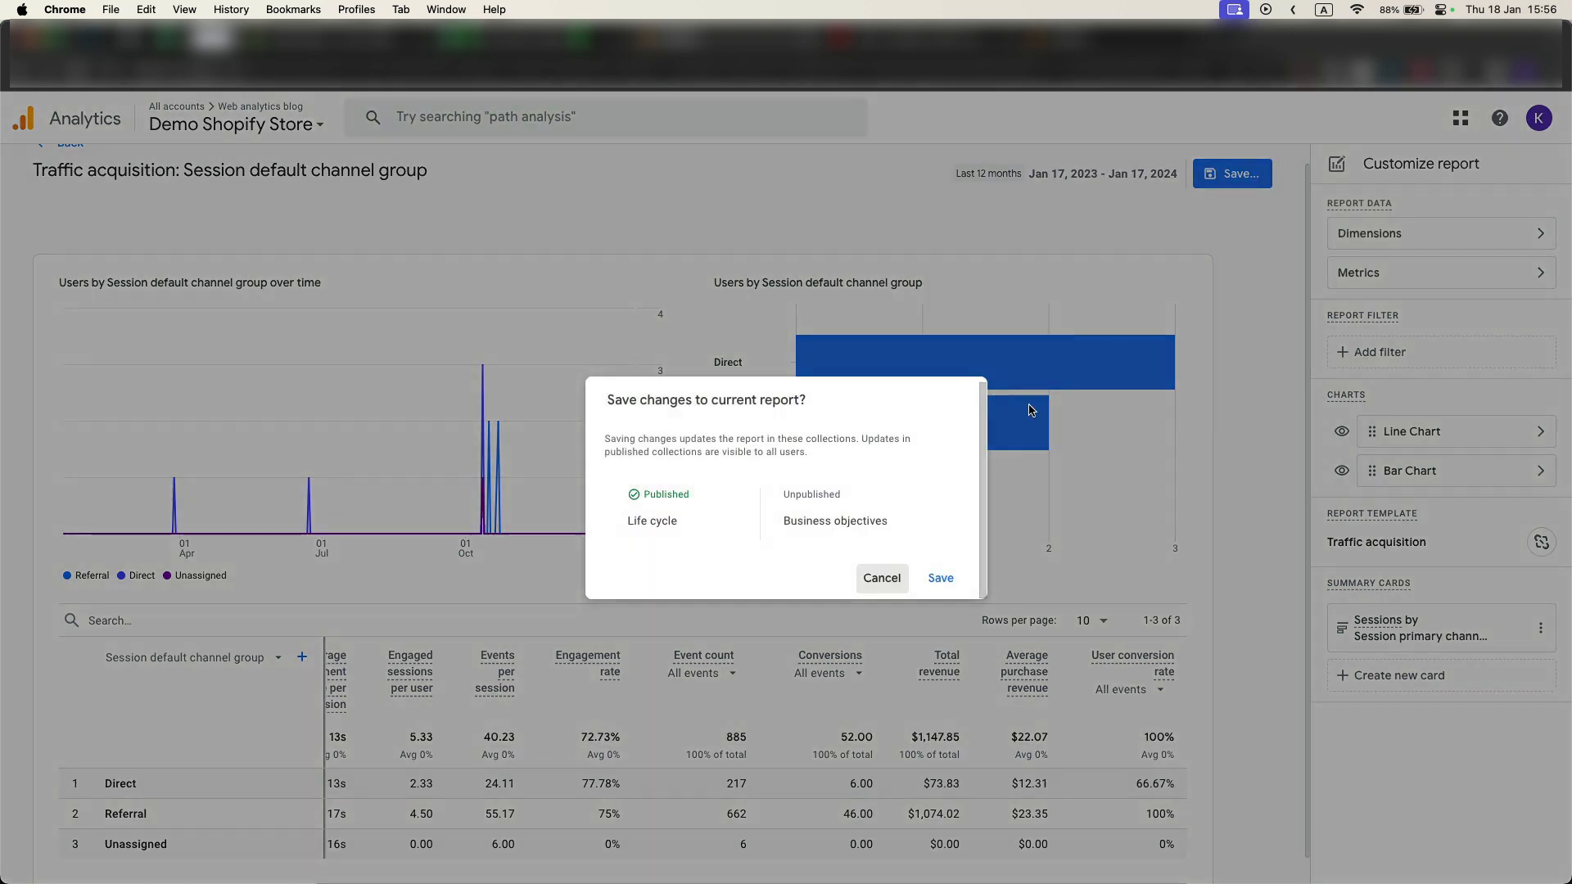
pyautogui.click(943, 580)
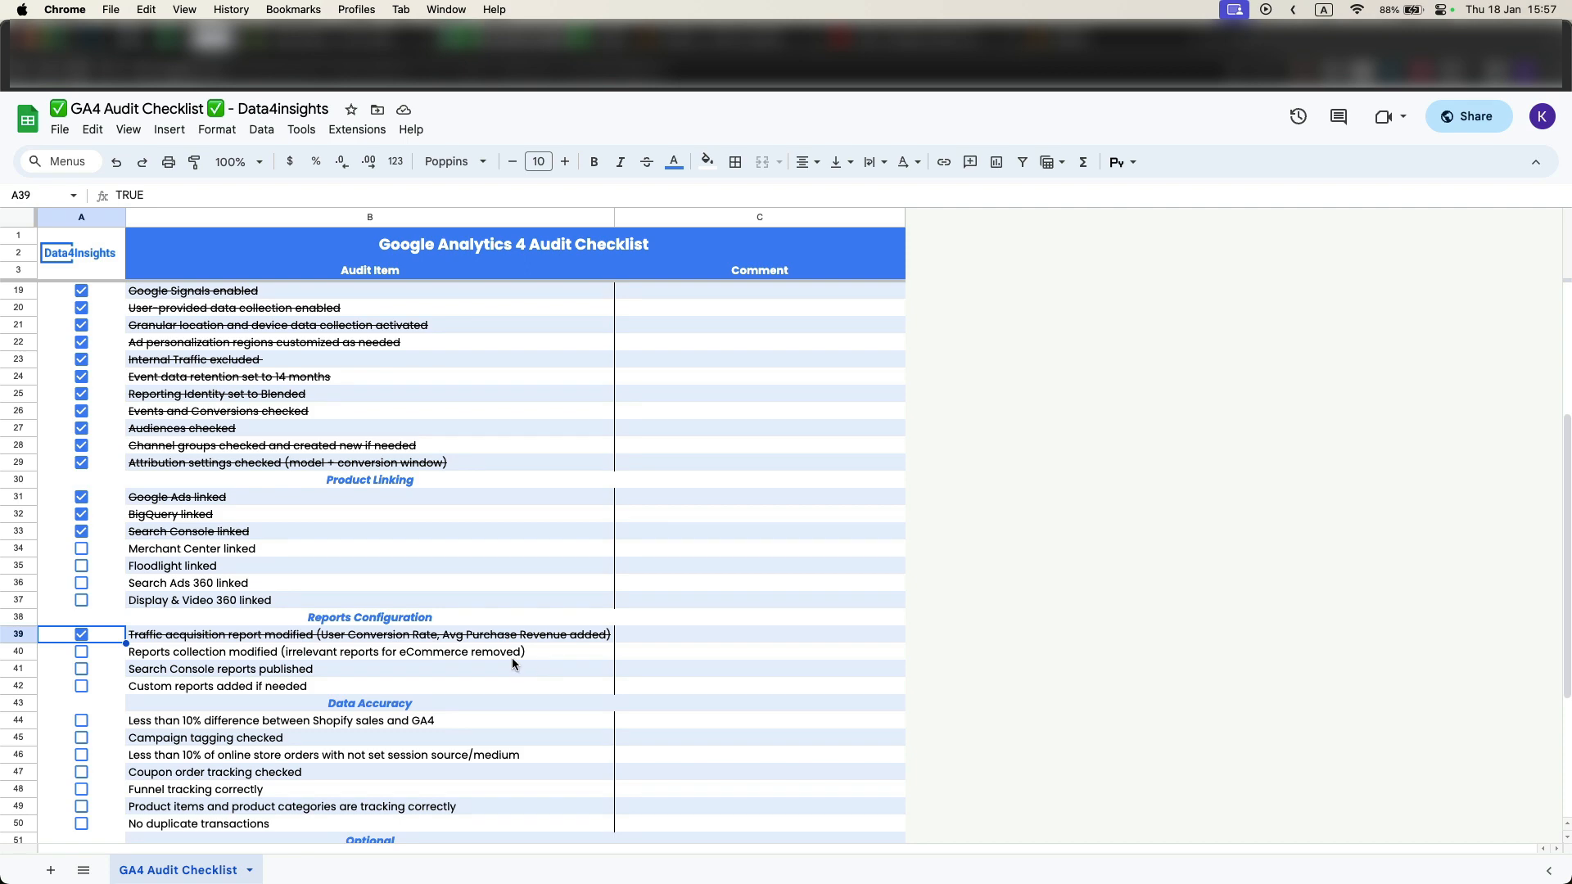
# Review the Monetization reports in the Life cycle group and open the report library's collections.
pyautogui.click(744, 43)
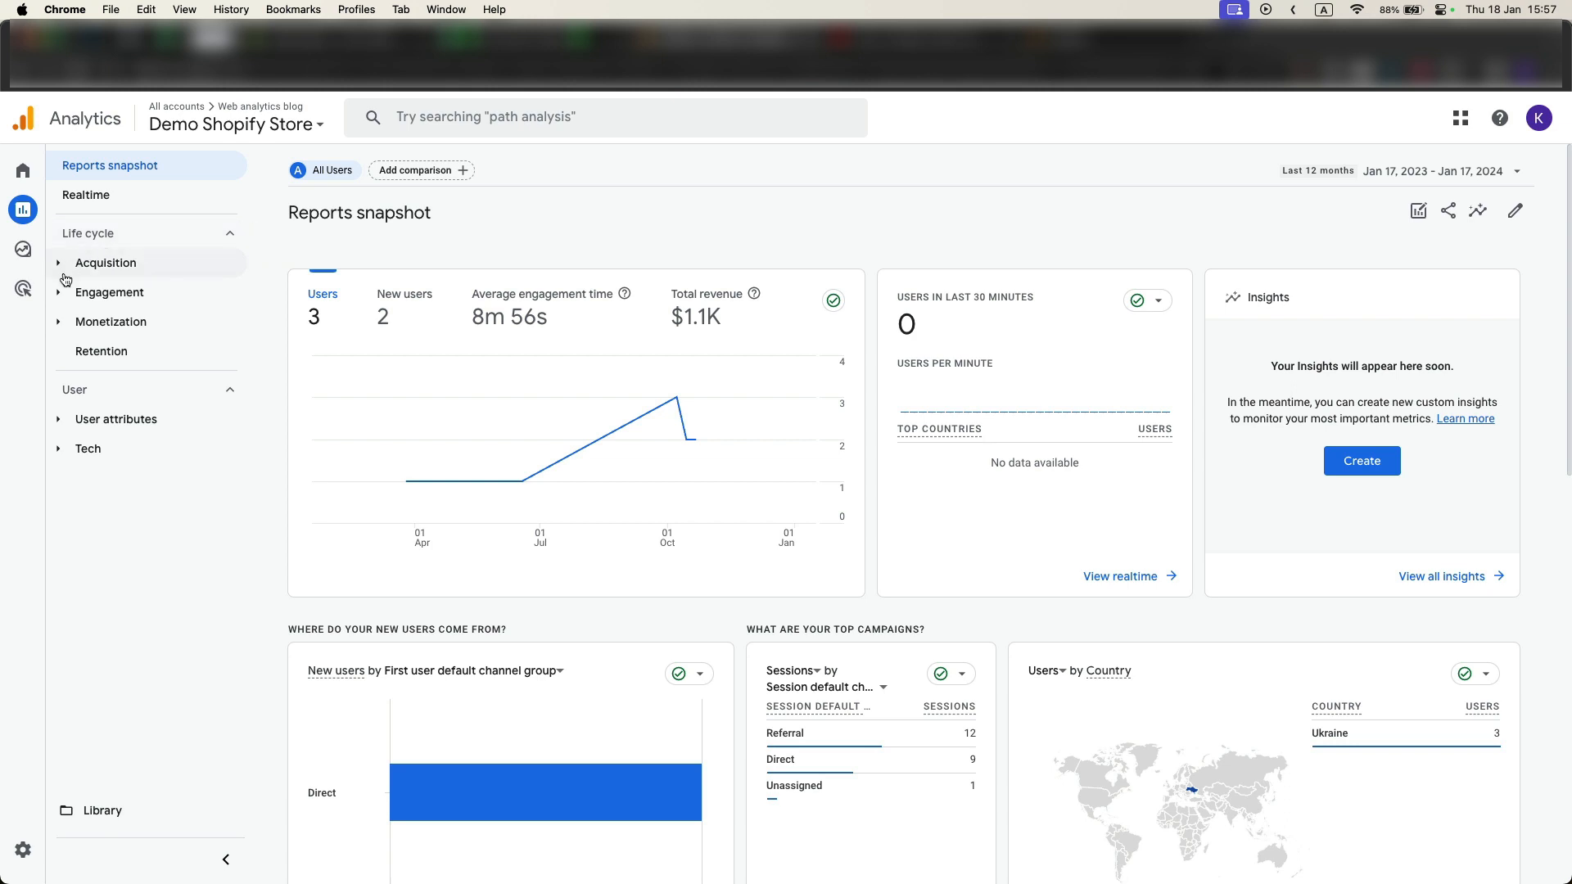
pyautogui.click(59, 325)
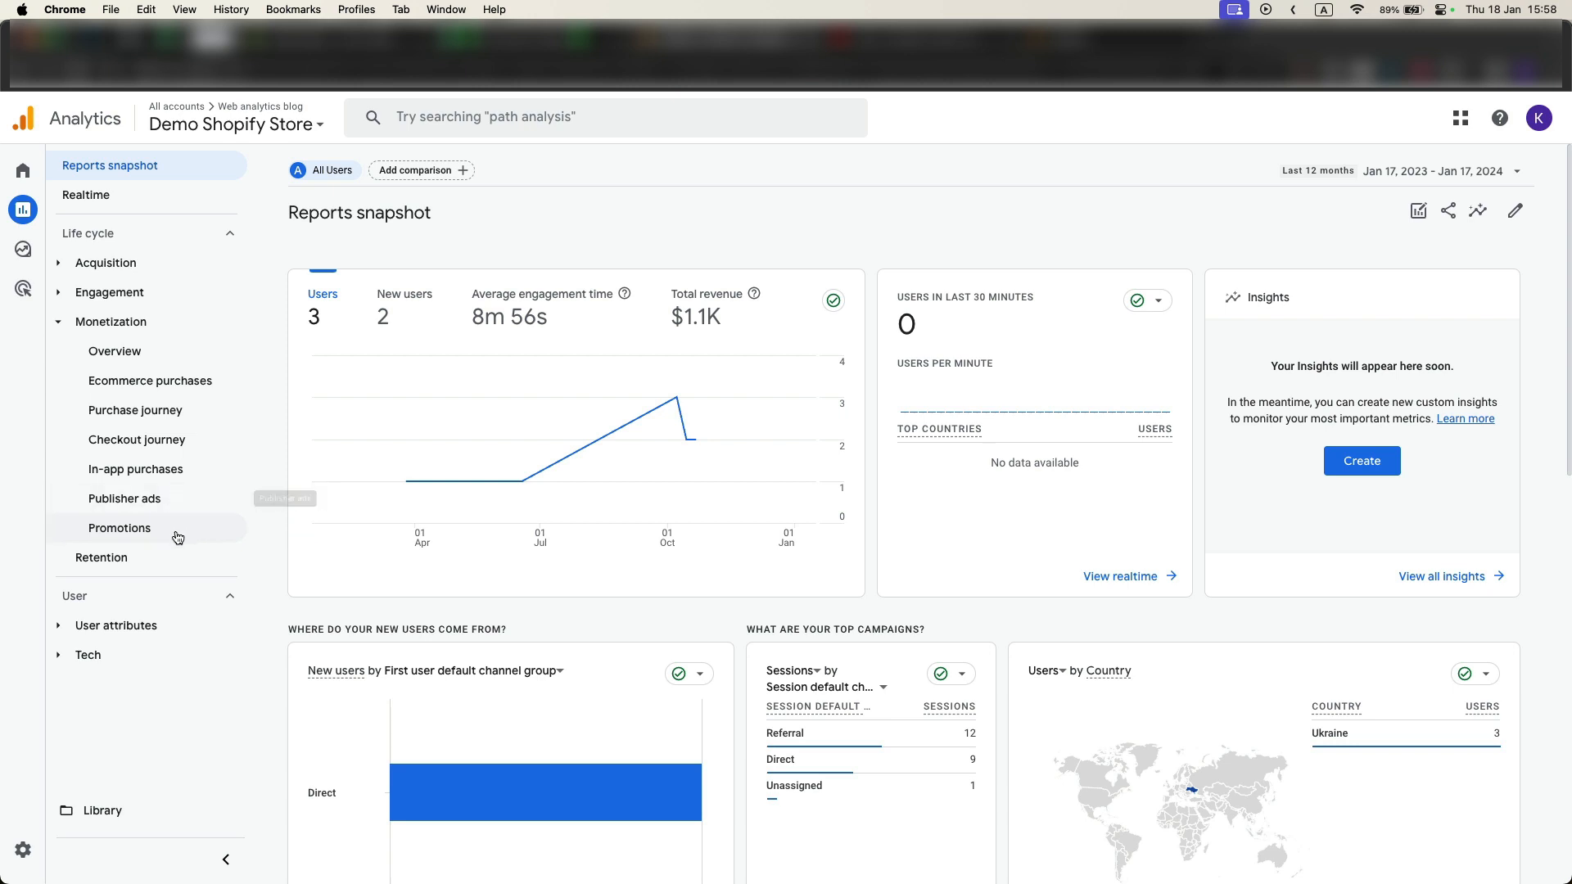
pyautogui.click(131, 813)
pyautogui.scroll(-3, 554, 414)
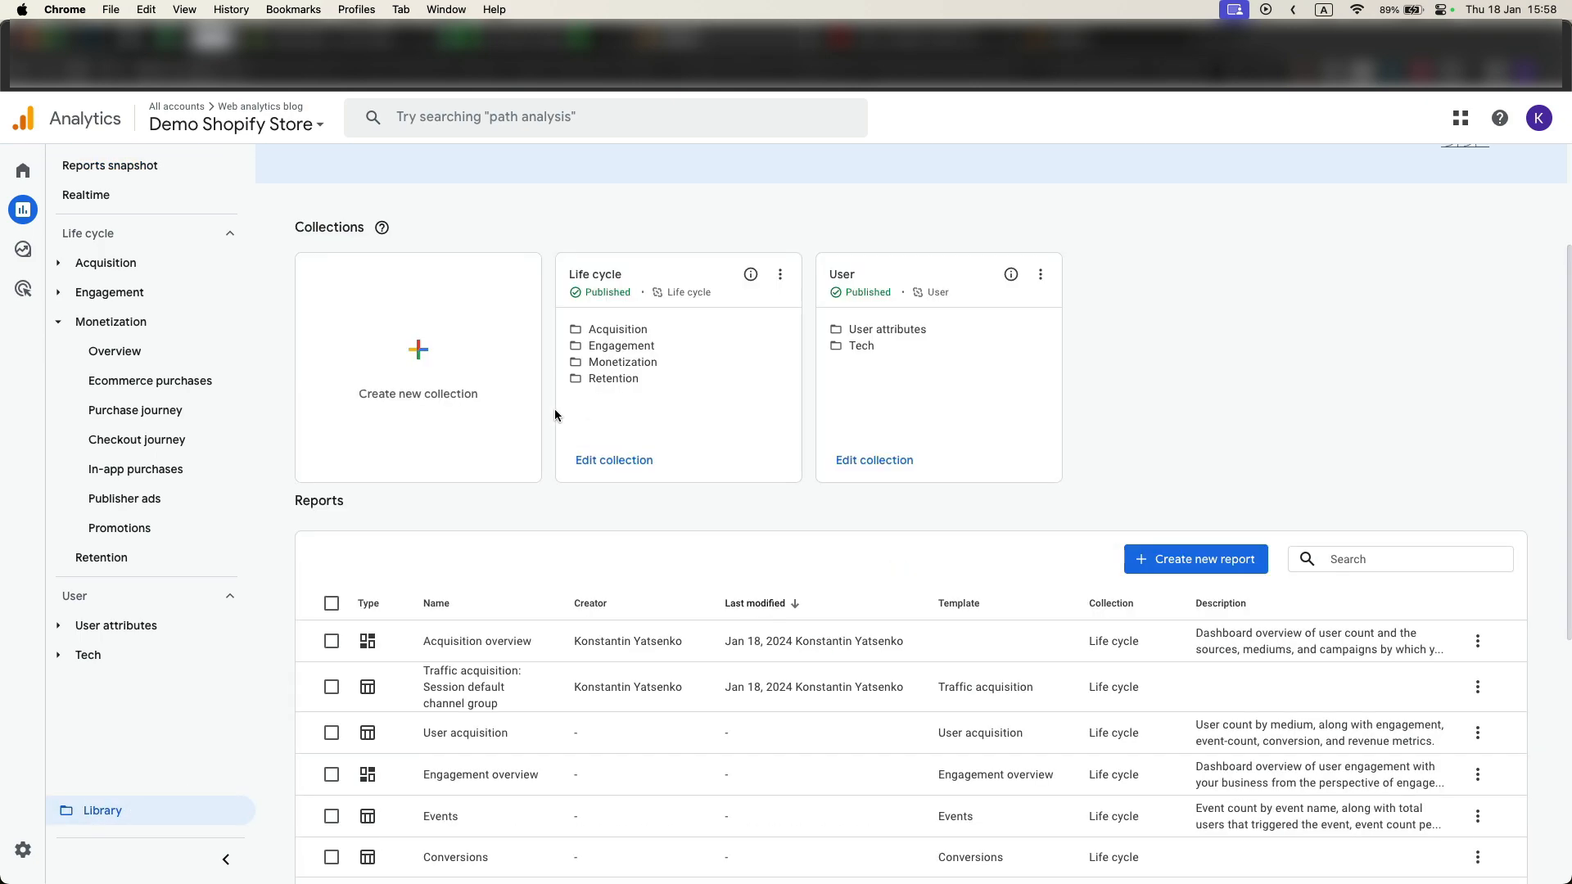
# Remove In-app purchases and Publisher ads from the Life cycle collection's Monetization topic and save the changes to the current collection.
pyautogui.click(604, 461)
pyautogui.scroll(-4, 316, 549)
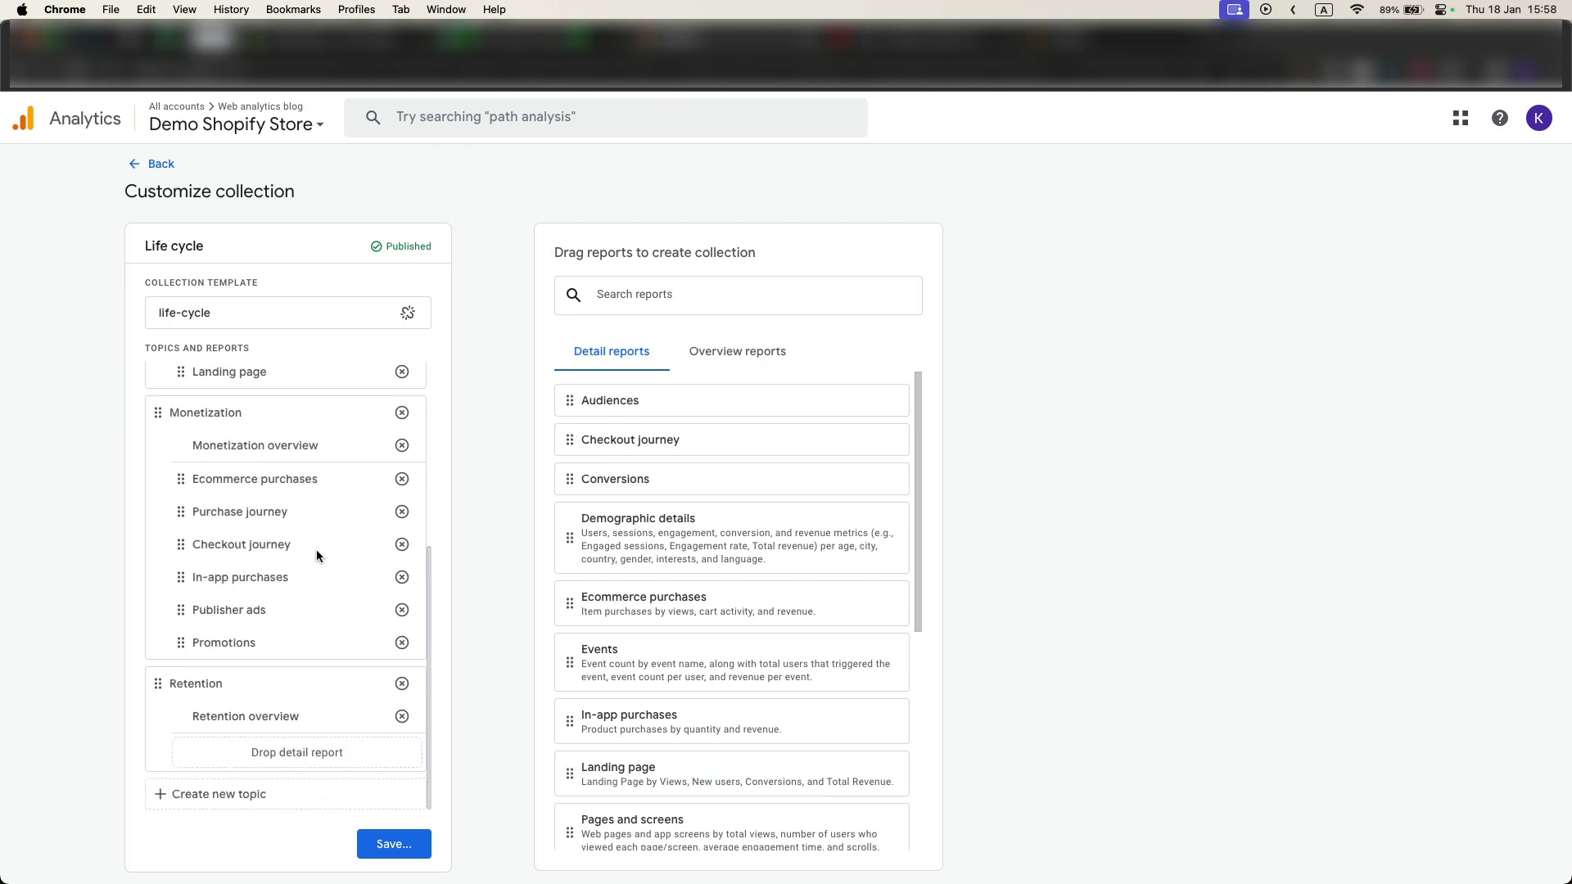
pyautogui.click(402, 577)
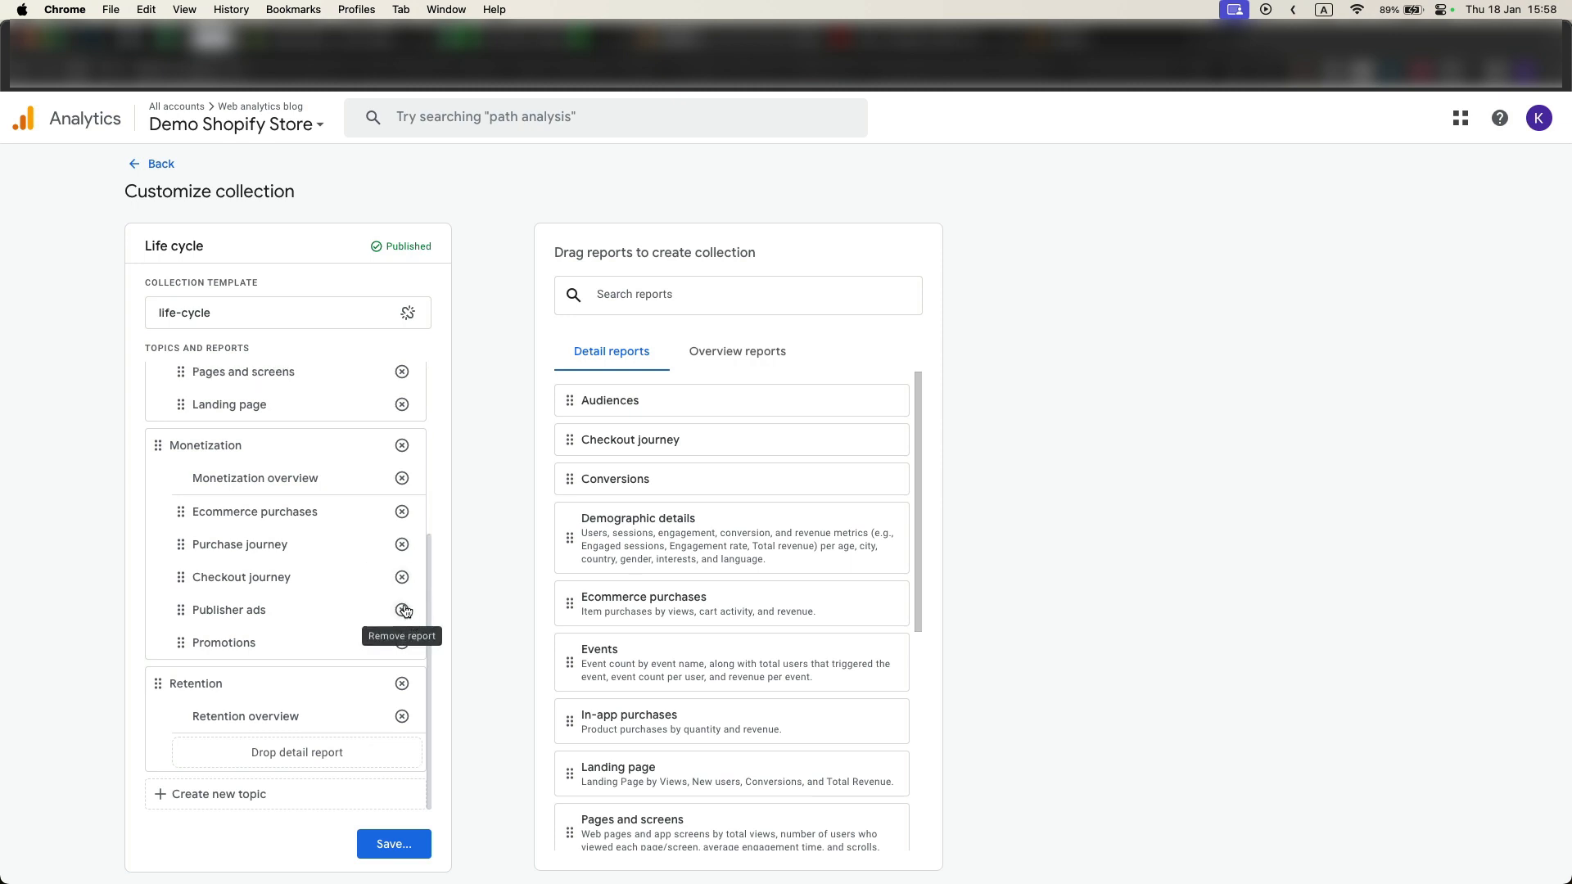
pyautogui.click(402, 610)
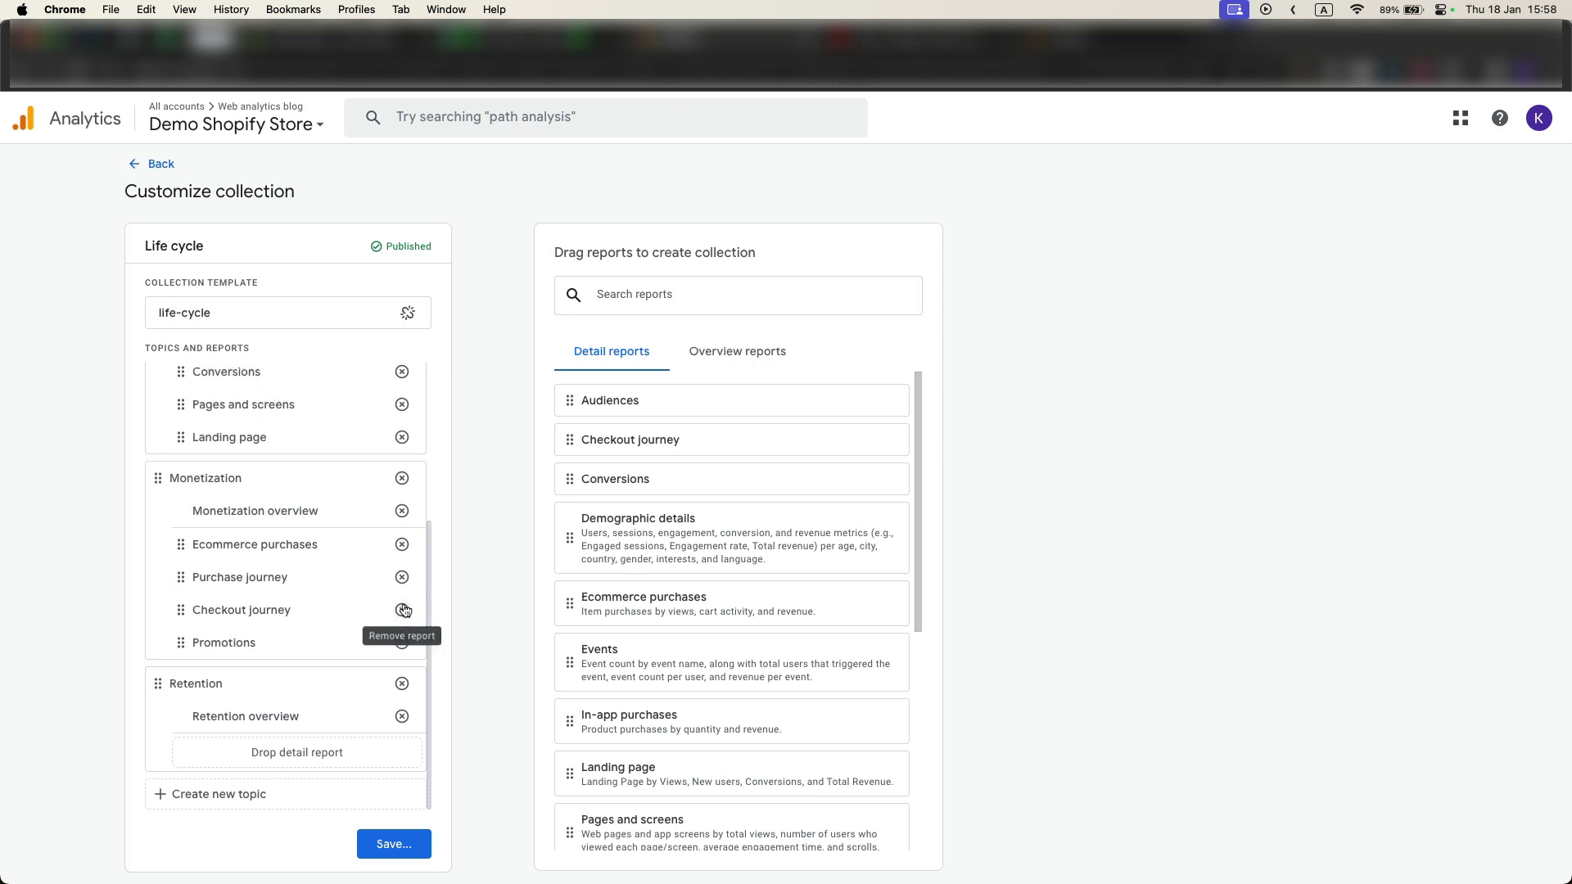
pyautogui.click(392, 844)
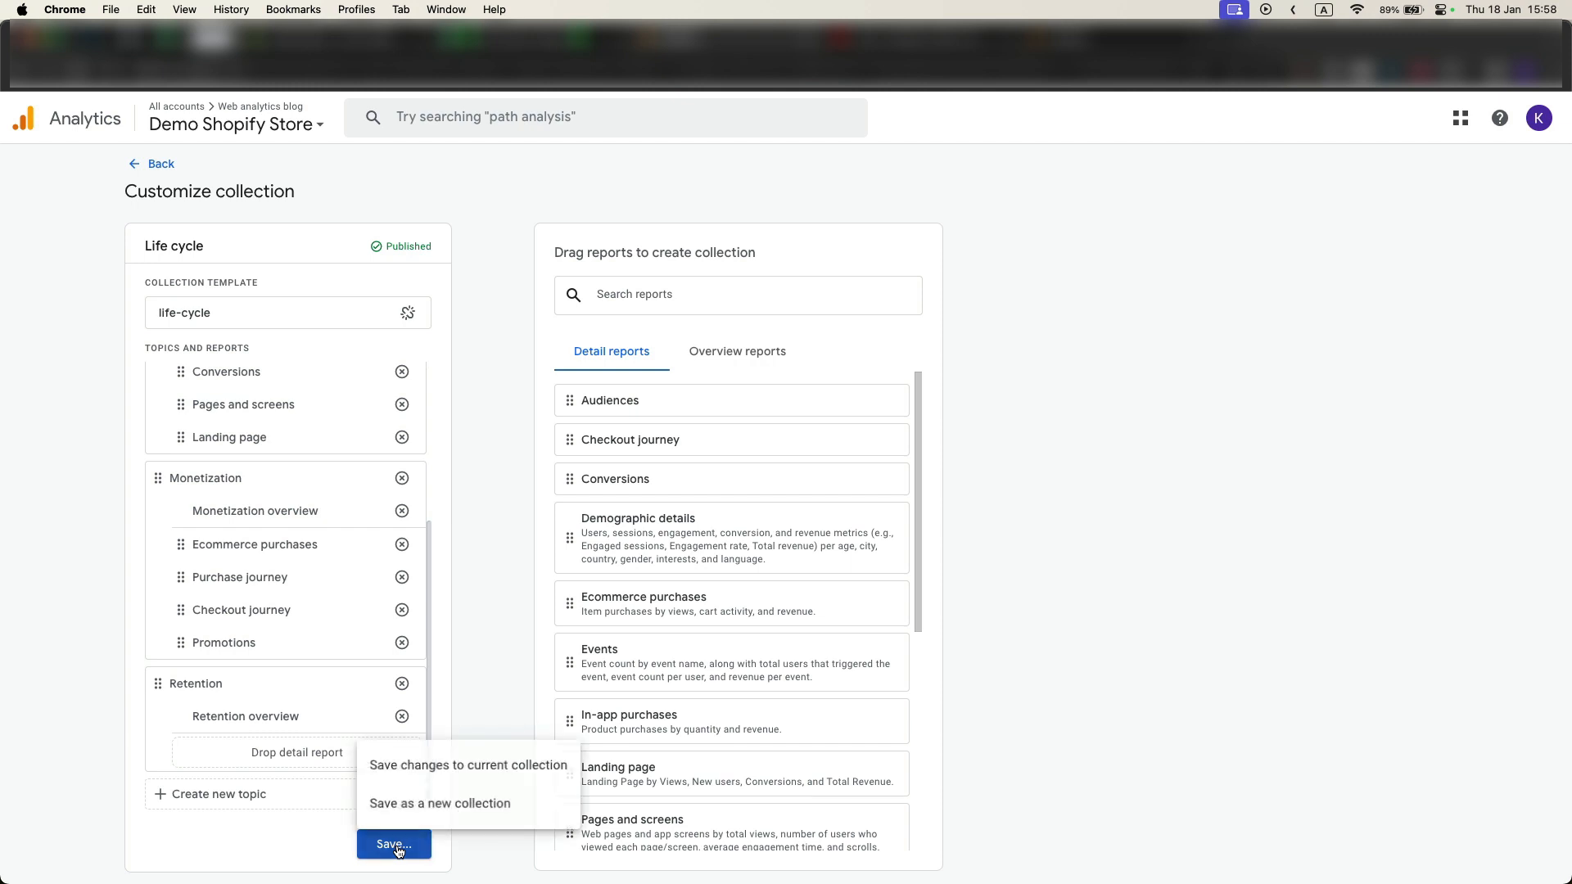
pyautogui.click(432, 764)
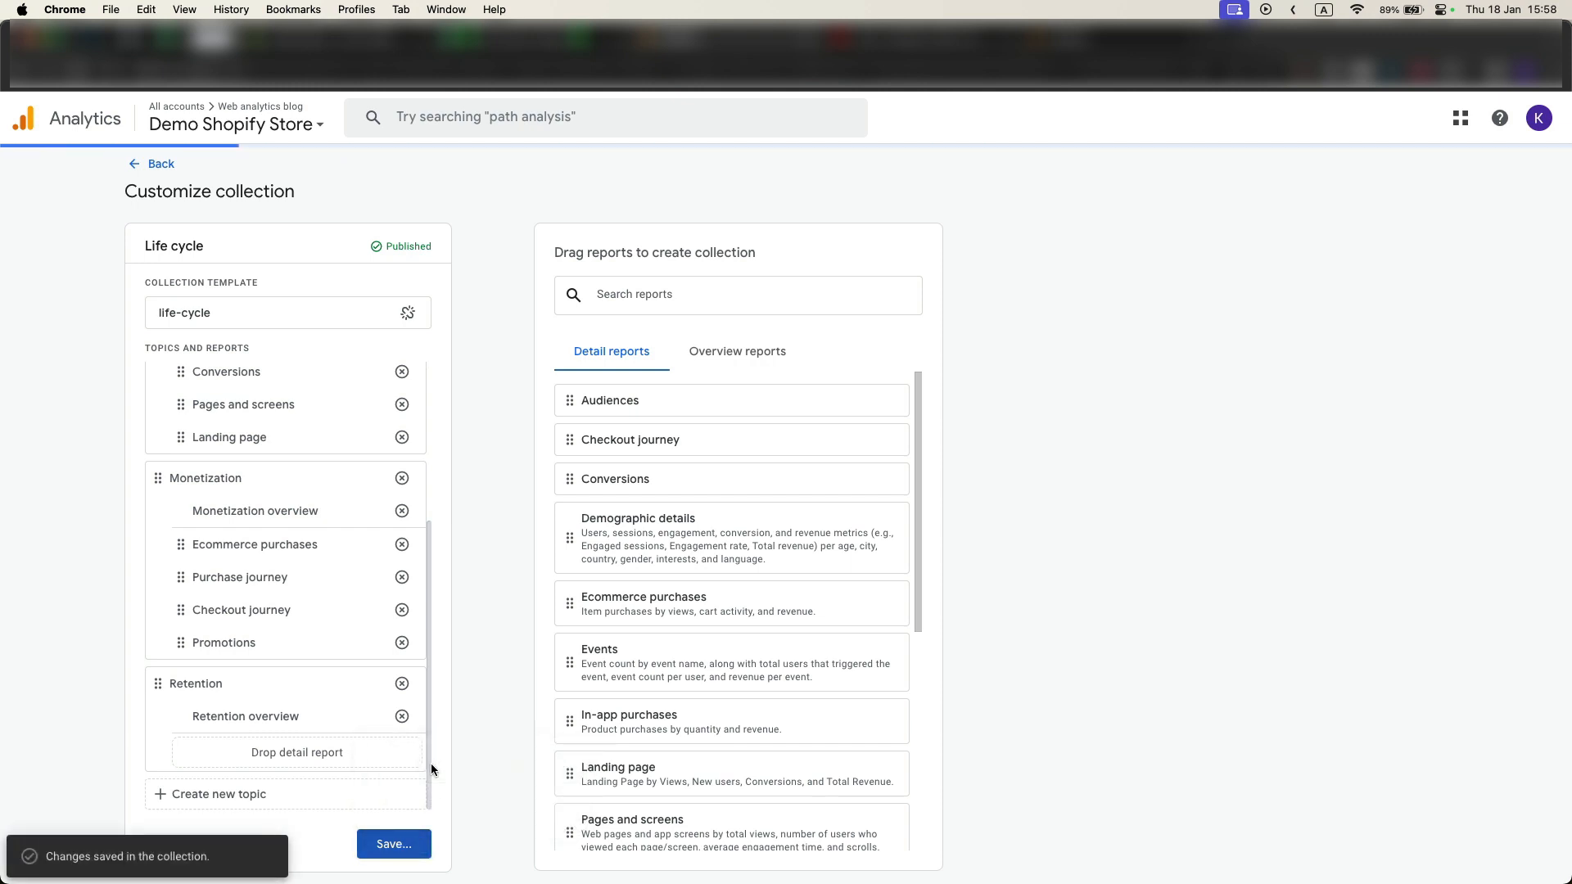
# Check the Monetization reports from the report library and mark "Reports collection modified" as done in the checklist.
pyautogui.click(155, 164)
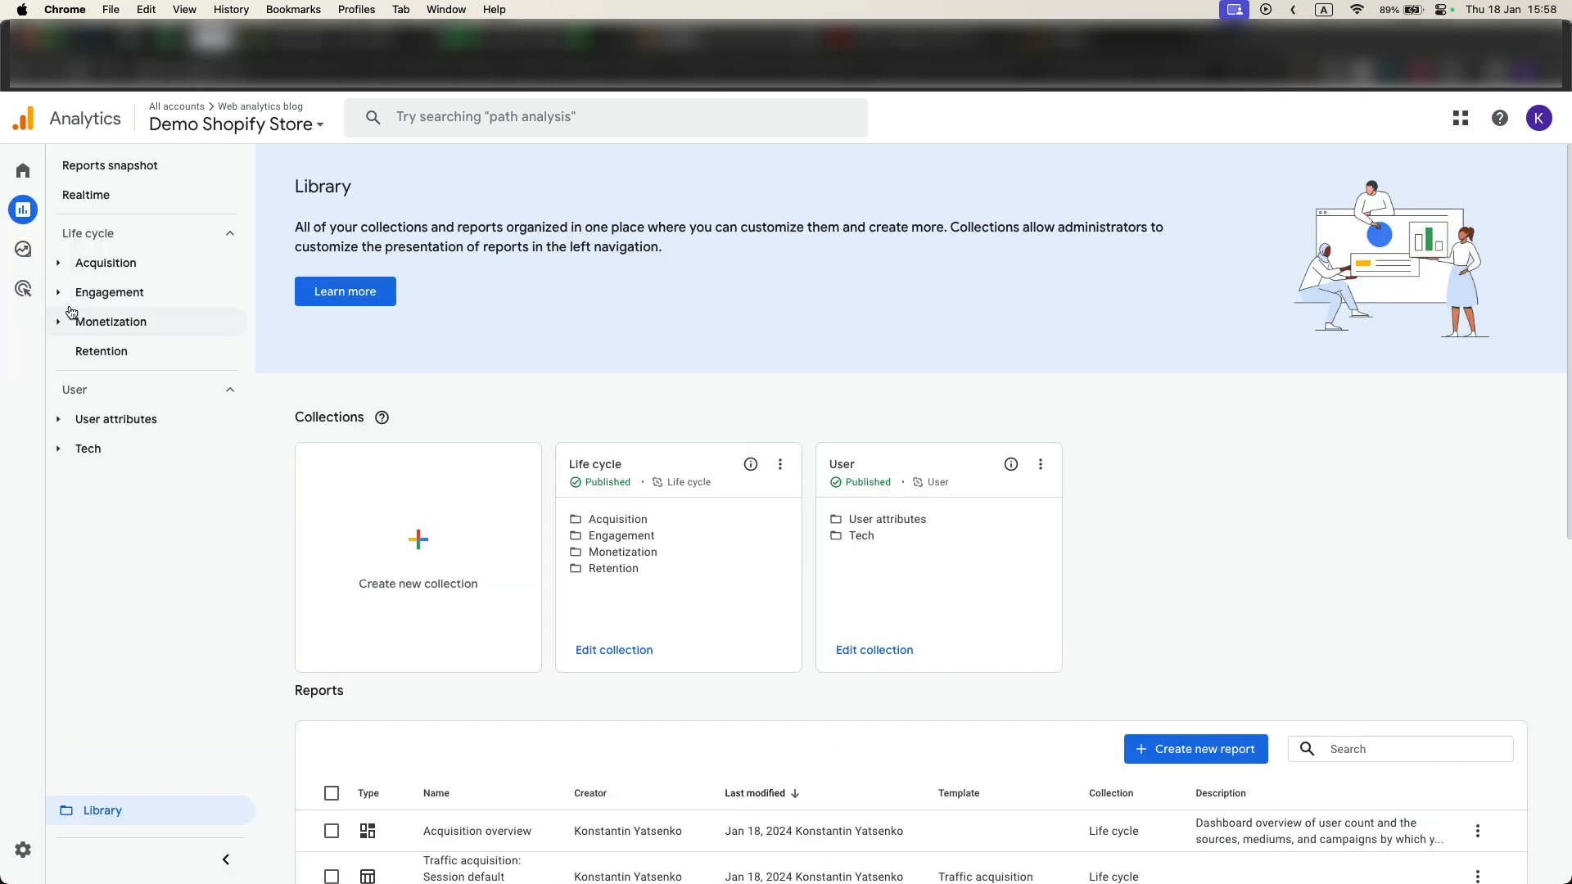
pyautogui.click(60, 319)
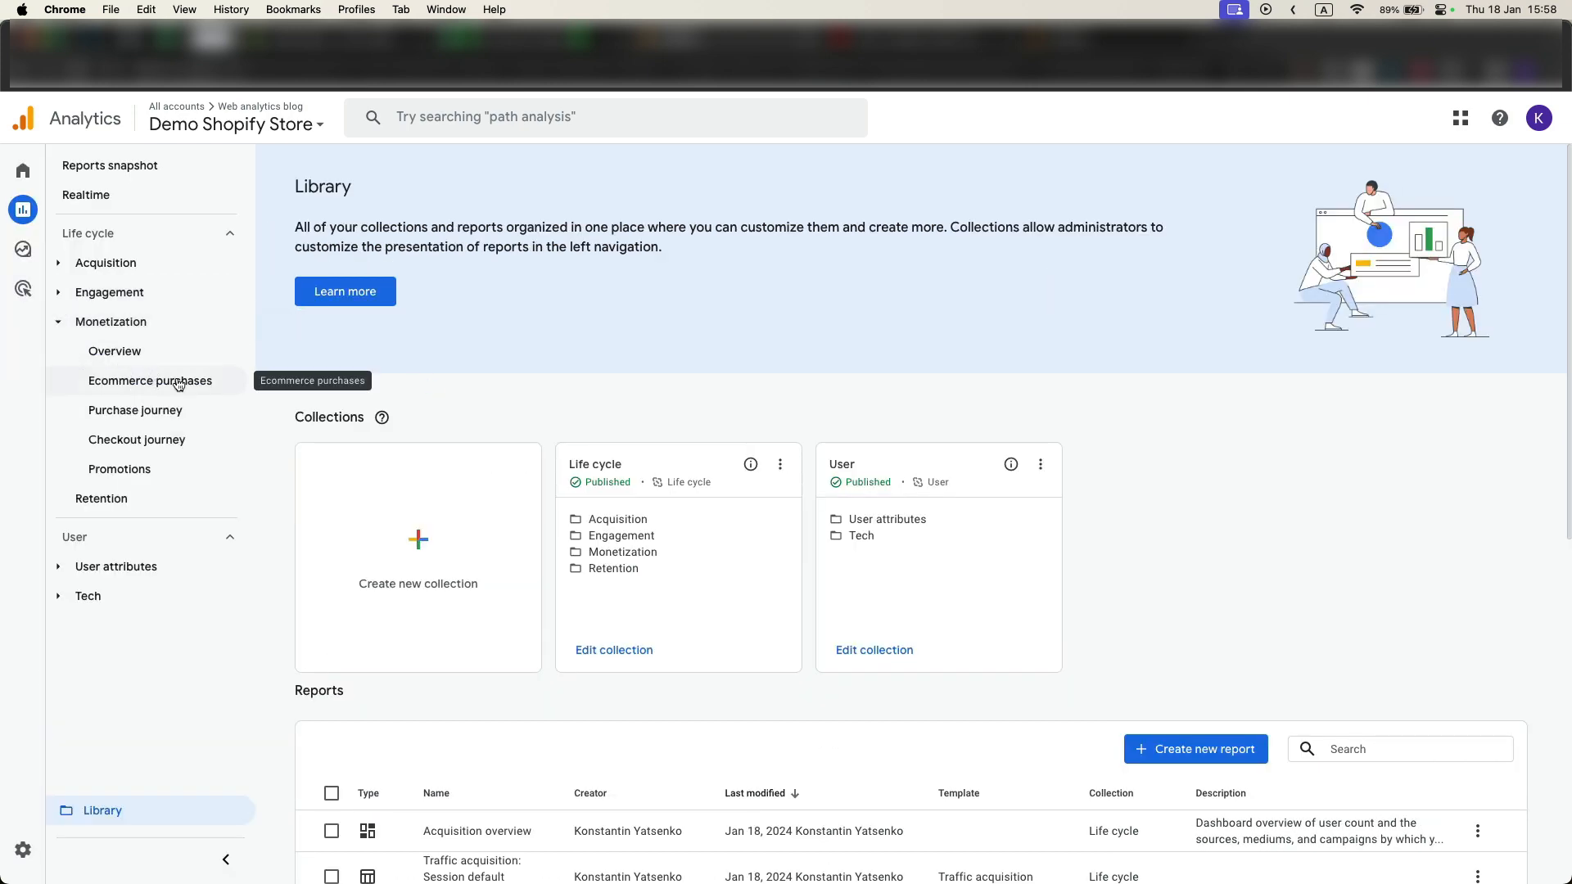
pyautogui.click(505, 31)
pyautogui.click(81, 653)
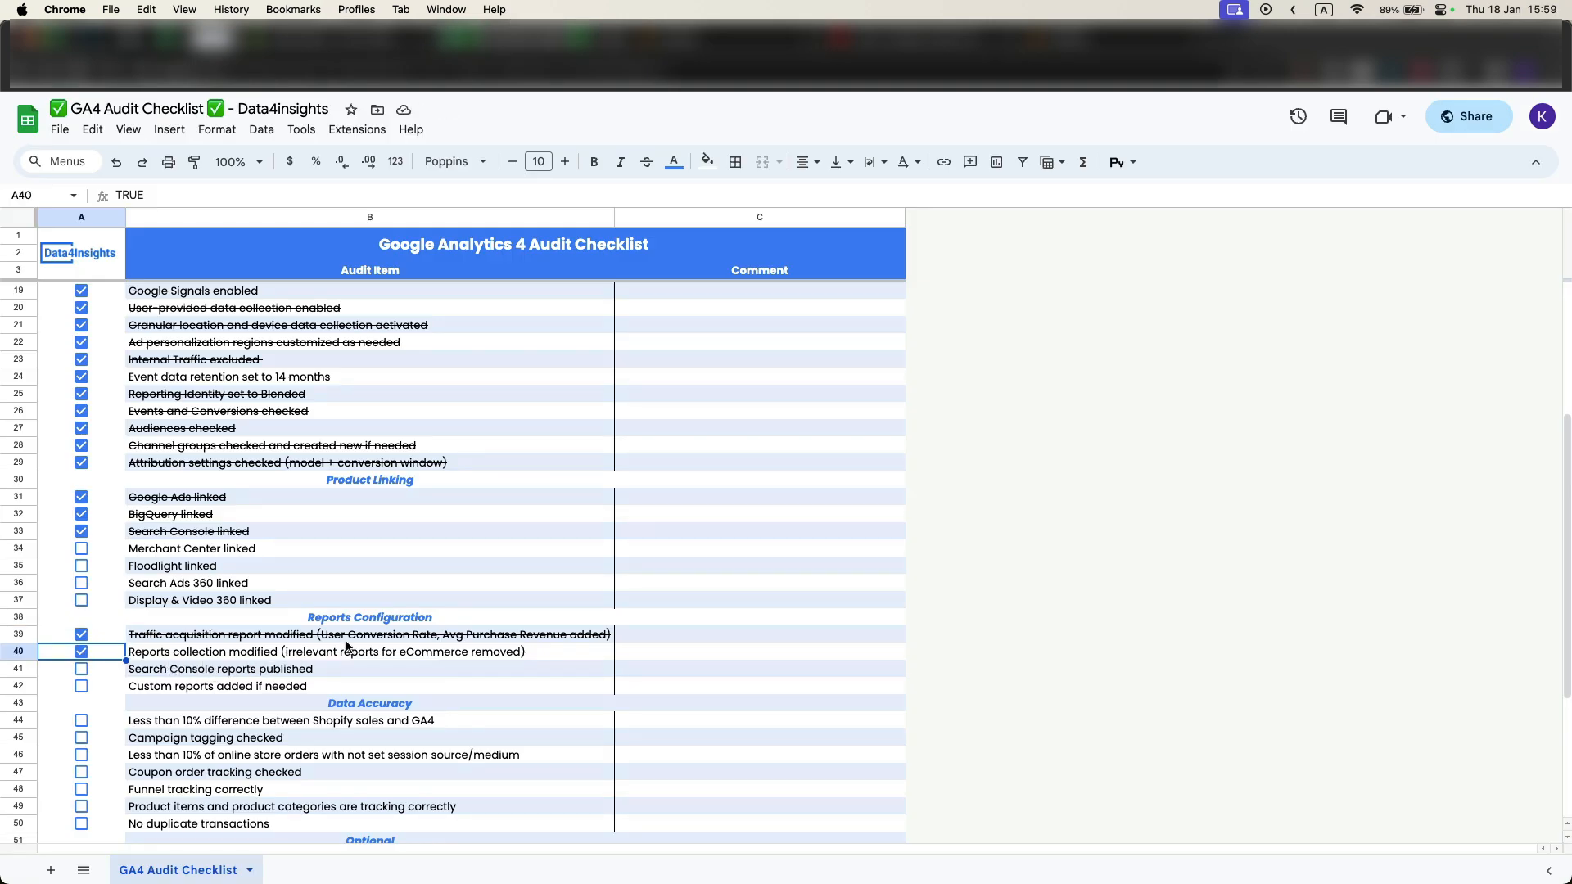
# Look through the Life cycle collection's available detail reports and review the published Search Console collection in the other GA4 property.
pyautogui.click(643, 39)
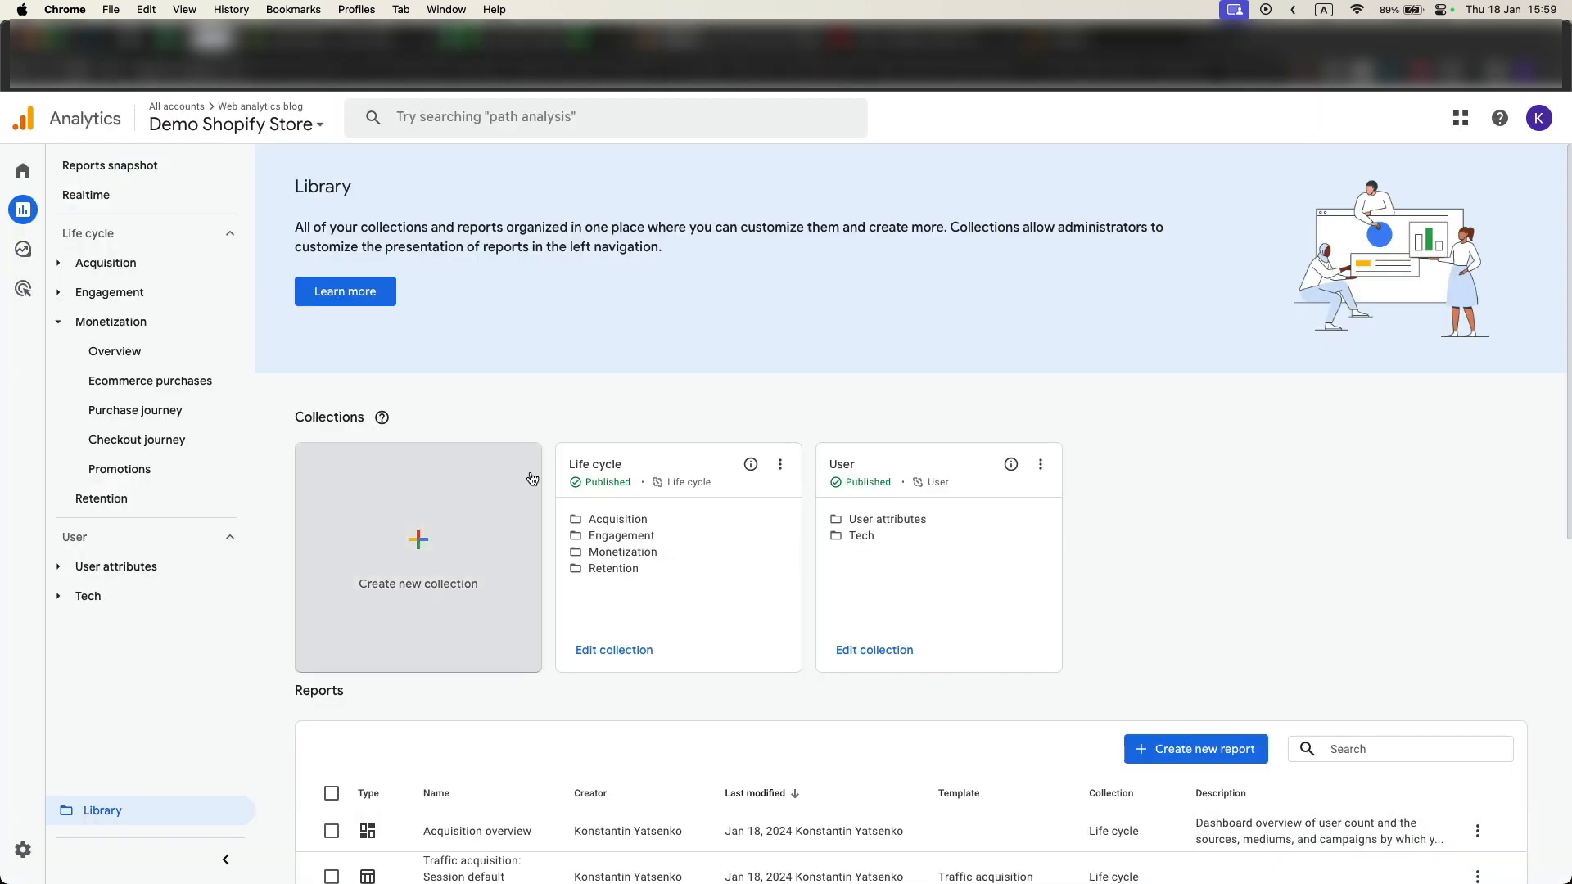
pyautogui.click(621, 651)
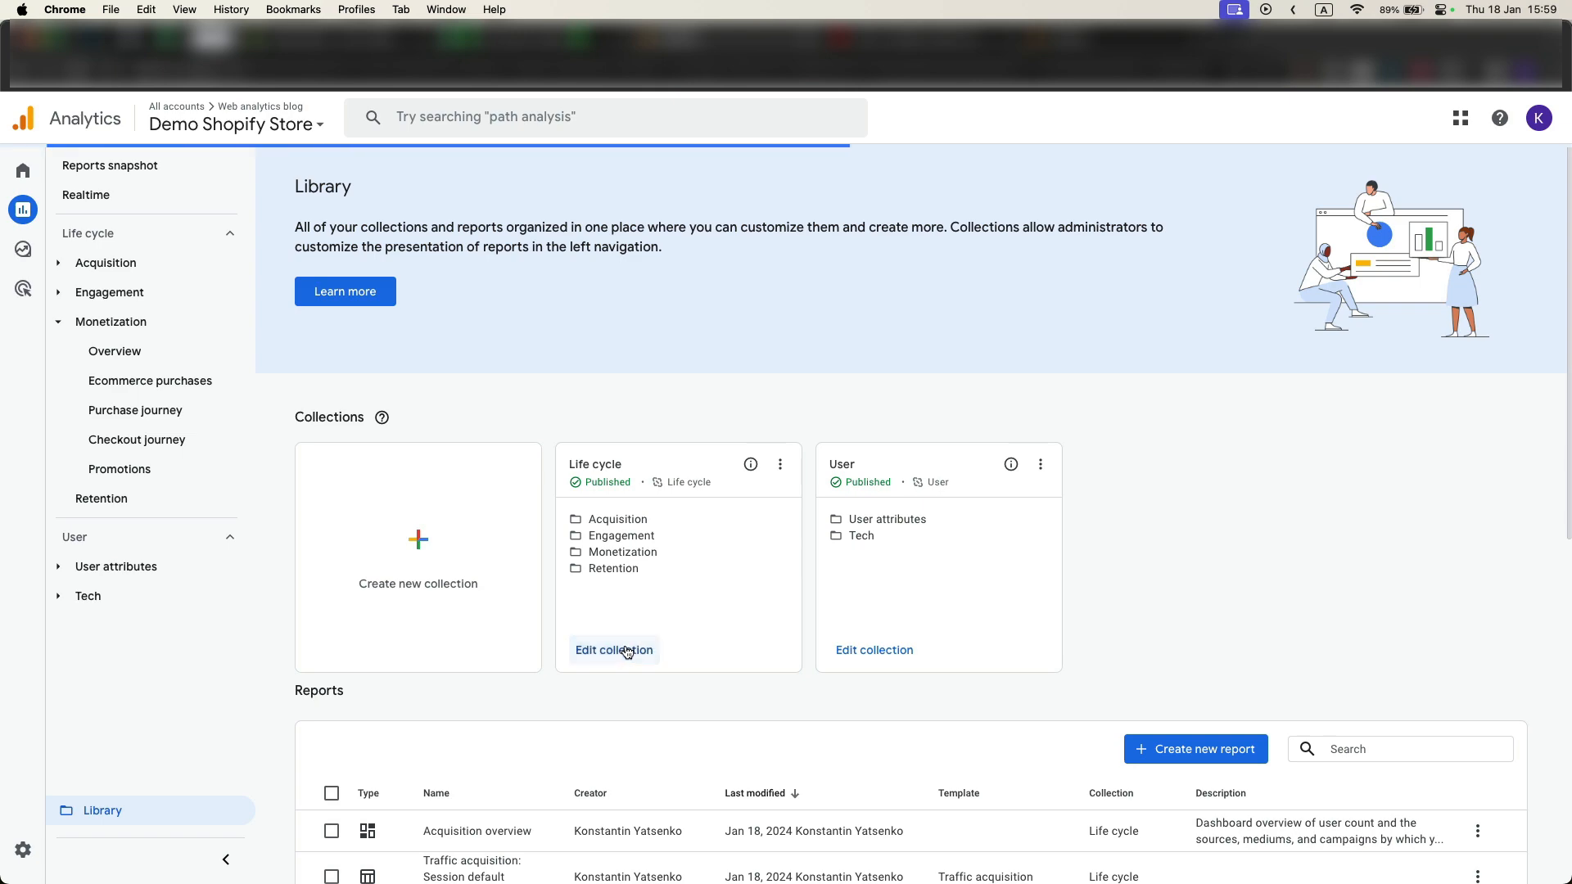
pyautogui.scroll(-5, 627, 642)
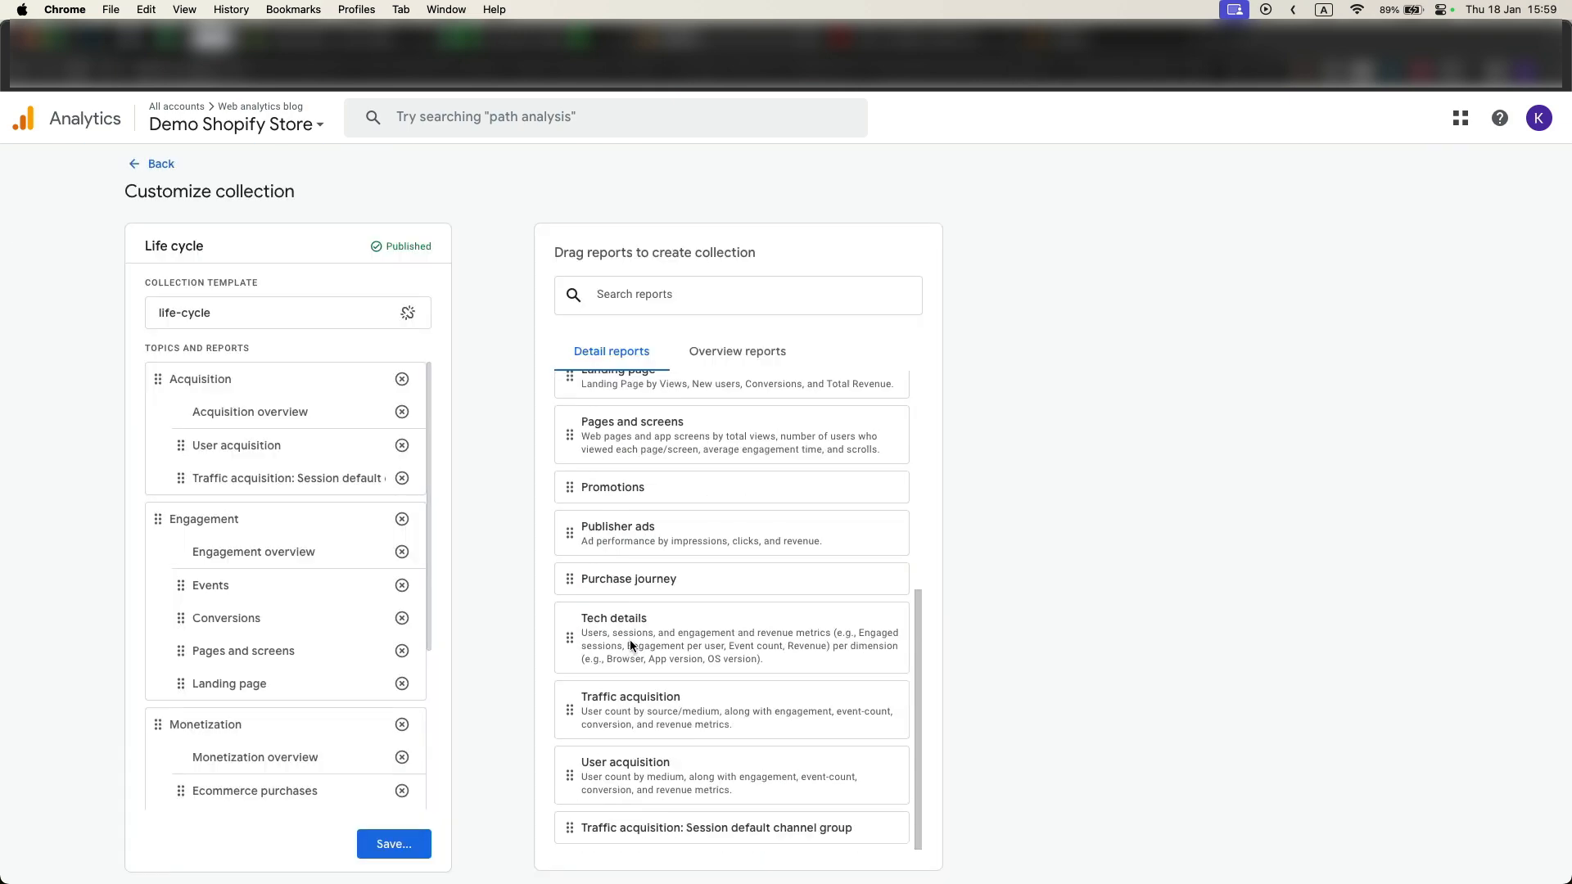
pyautogui.scroll(5, 631, 640)
pyautogui.scroll(-5, 631, 638)
pyautogui.click(153, 165)
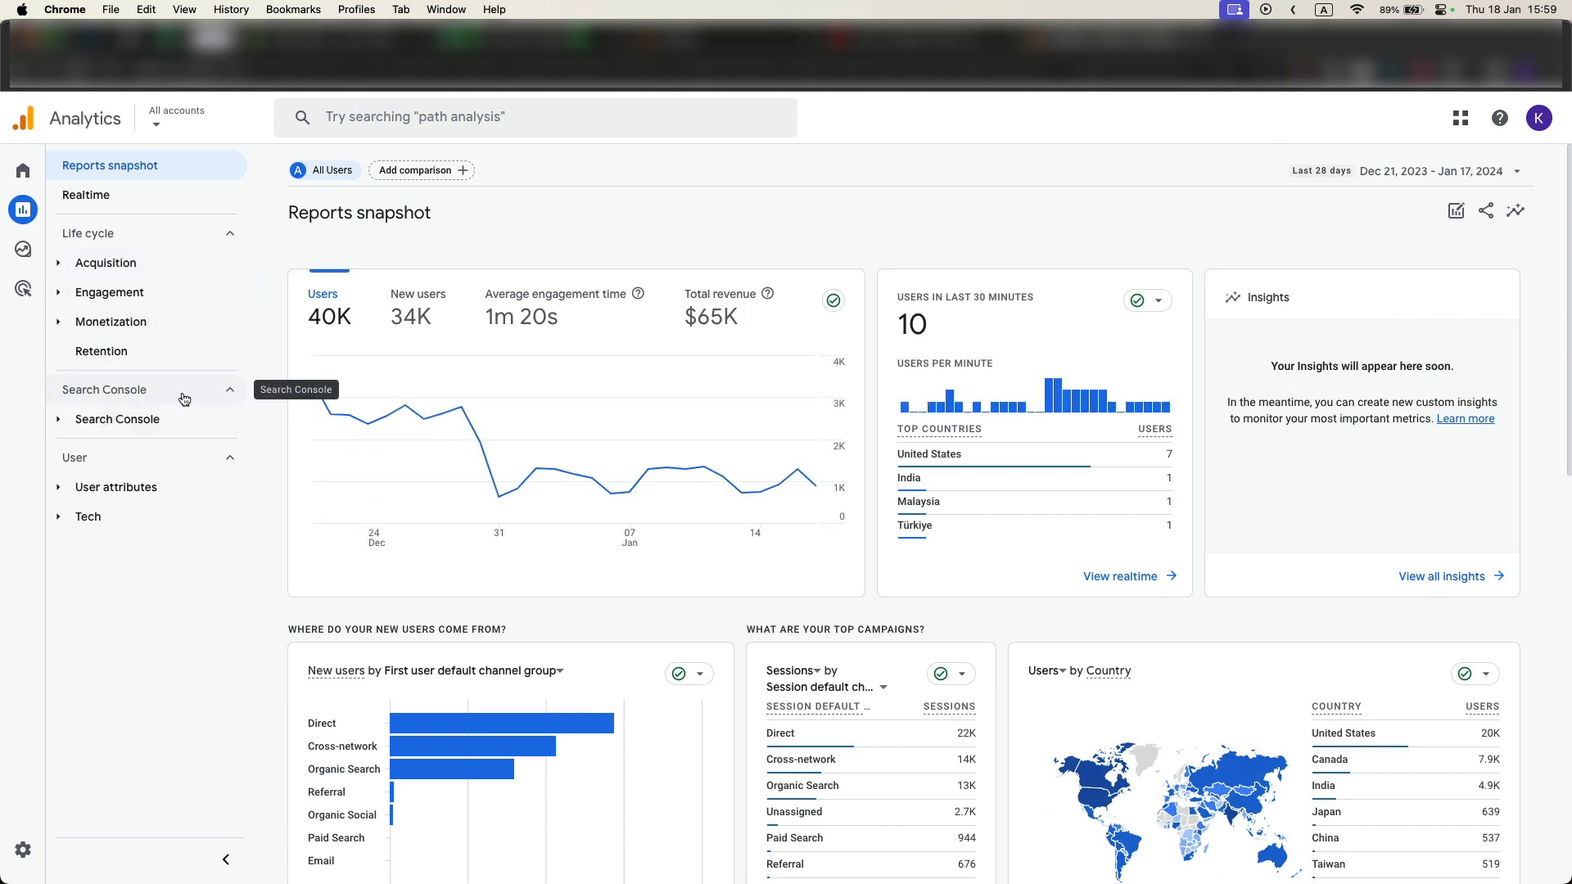
pyautogui.click(72, 422)
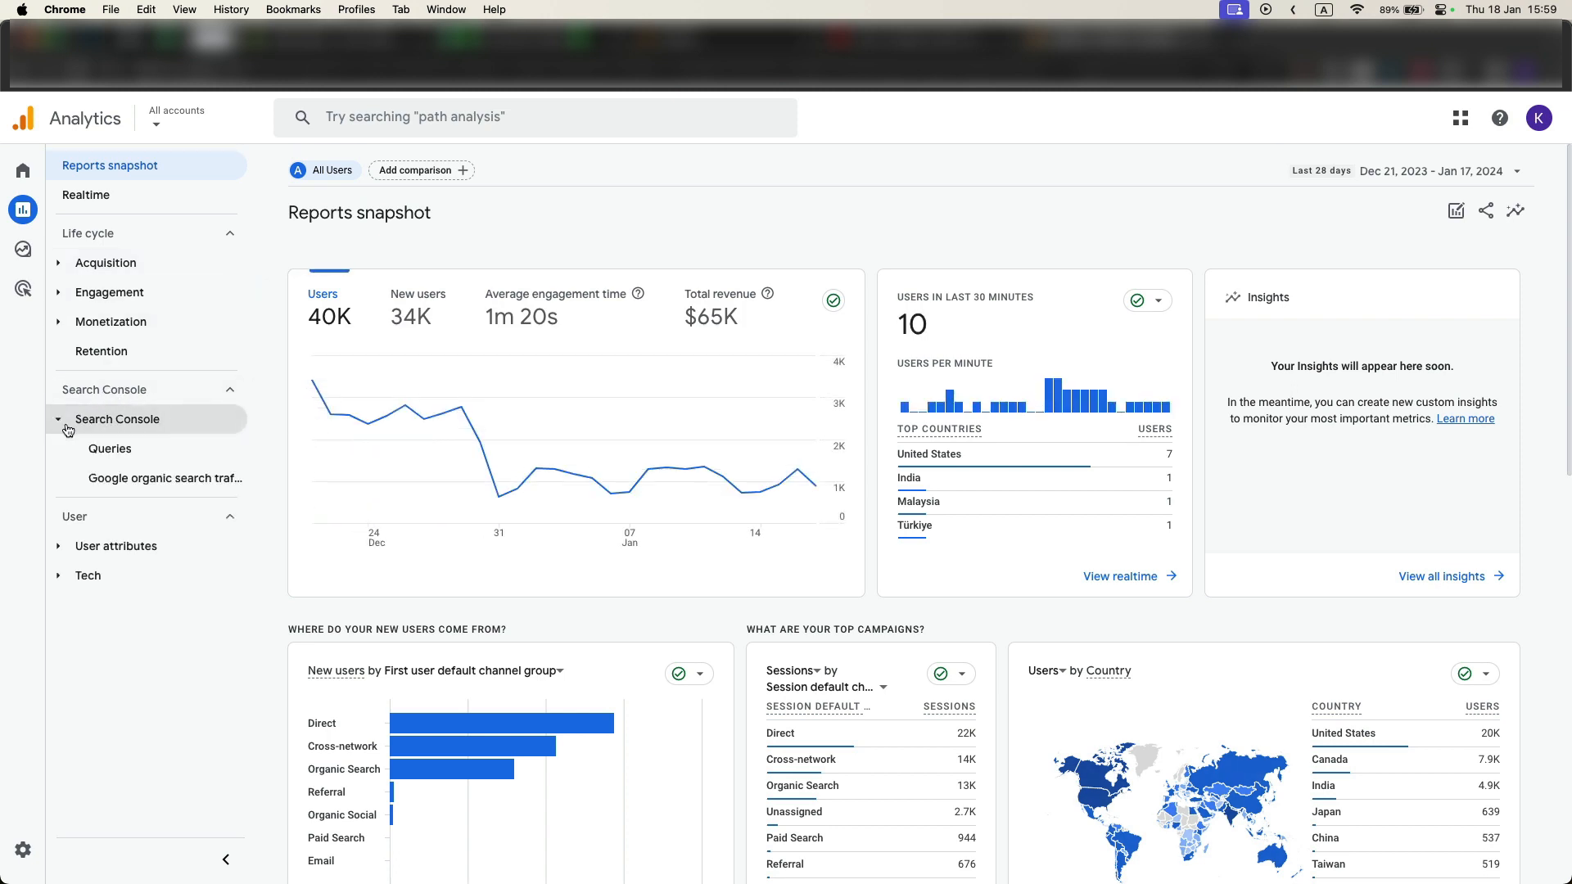
pyautogui.click(145, 450)
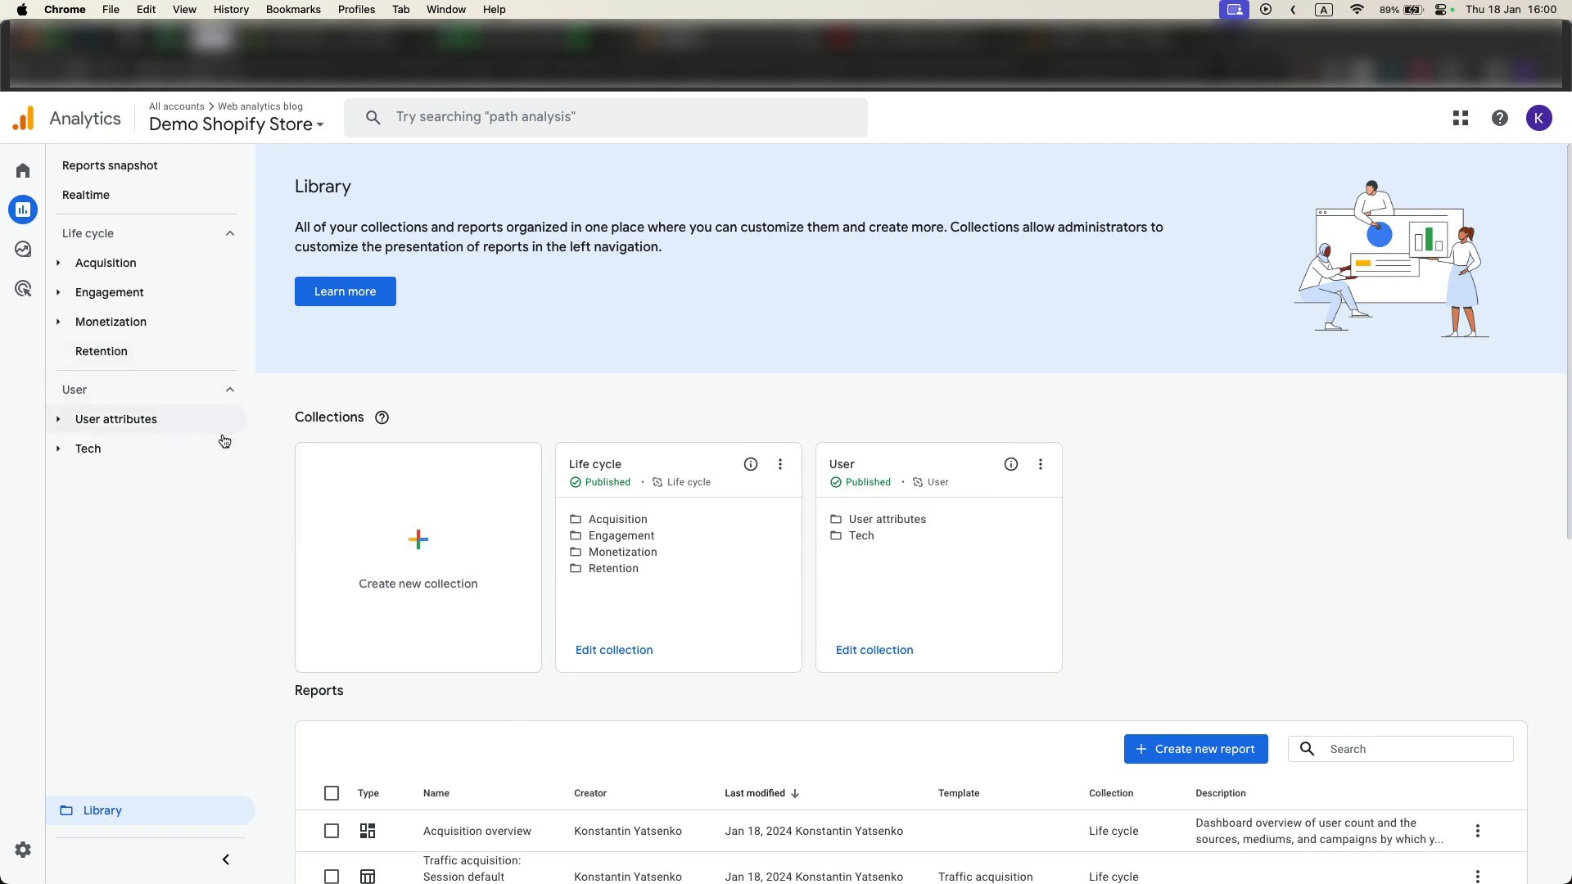
# Start a new detail report in the demo store's report library using the Conversions template.
pyautogui.click(60, 295)
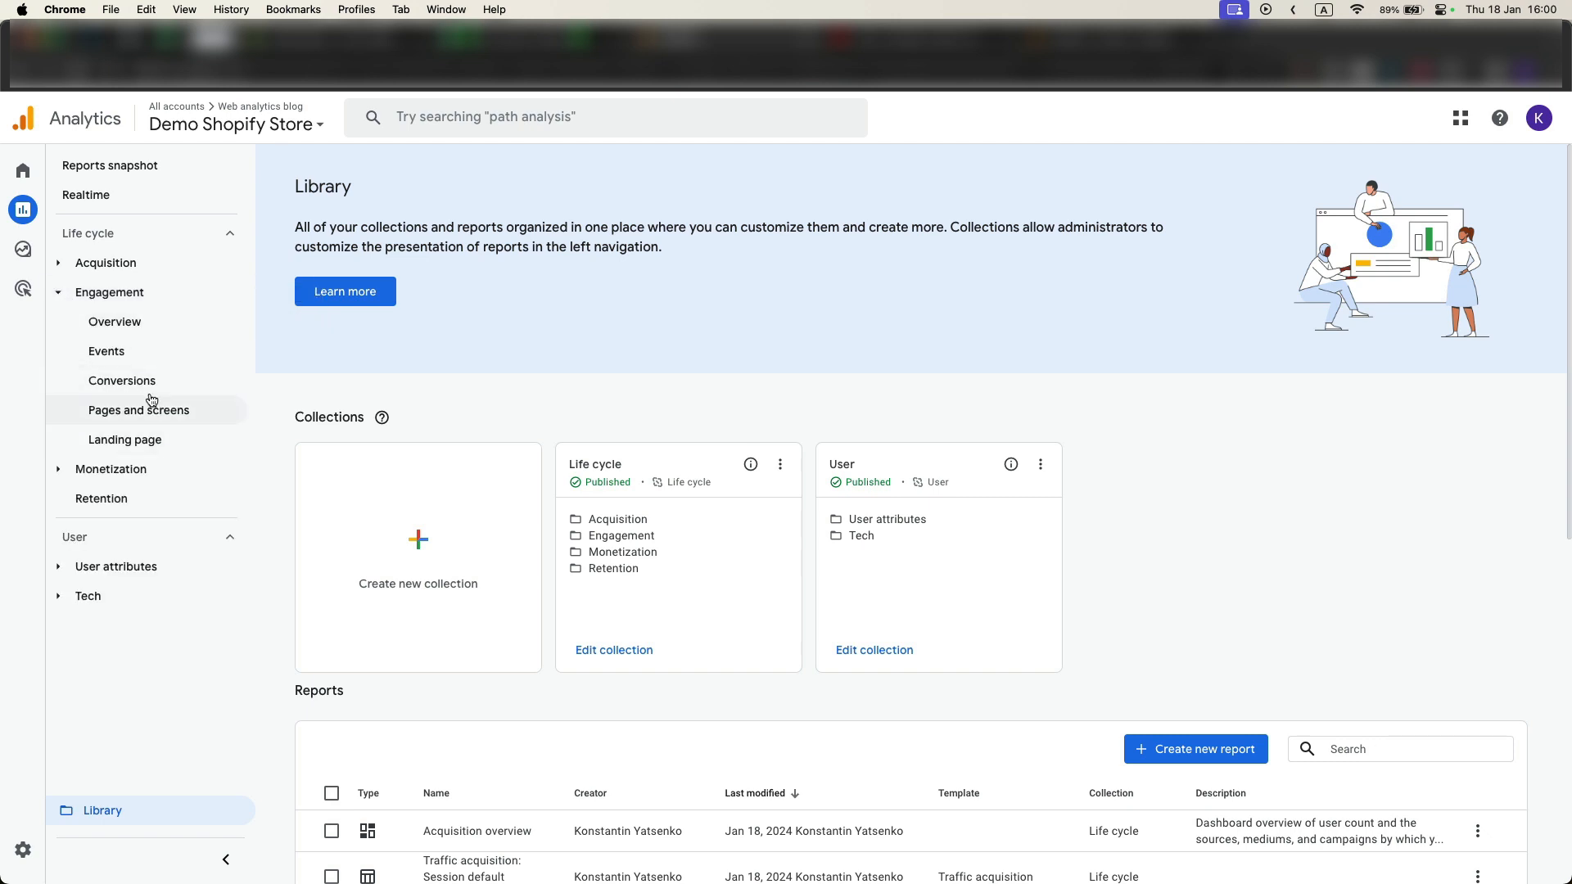
pyautogui.scroll(-1, 737, 622)
pyautogui.click(1184, 737)
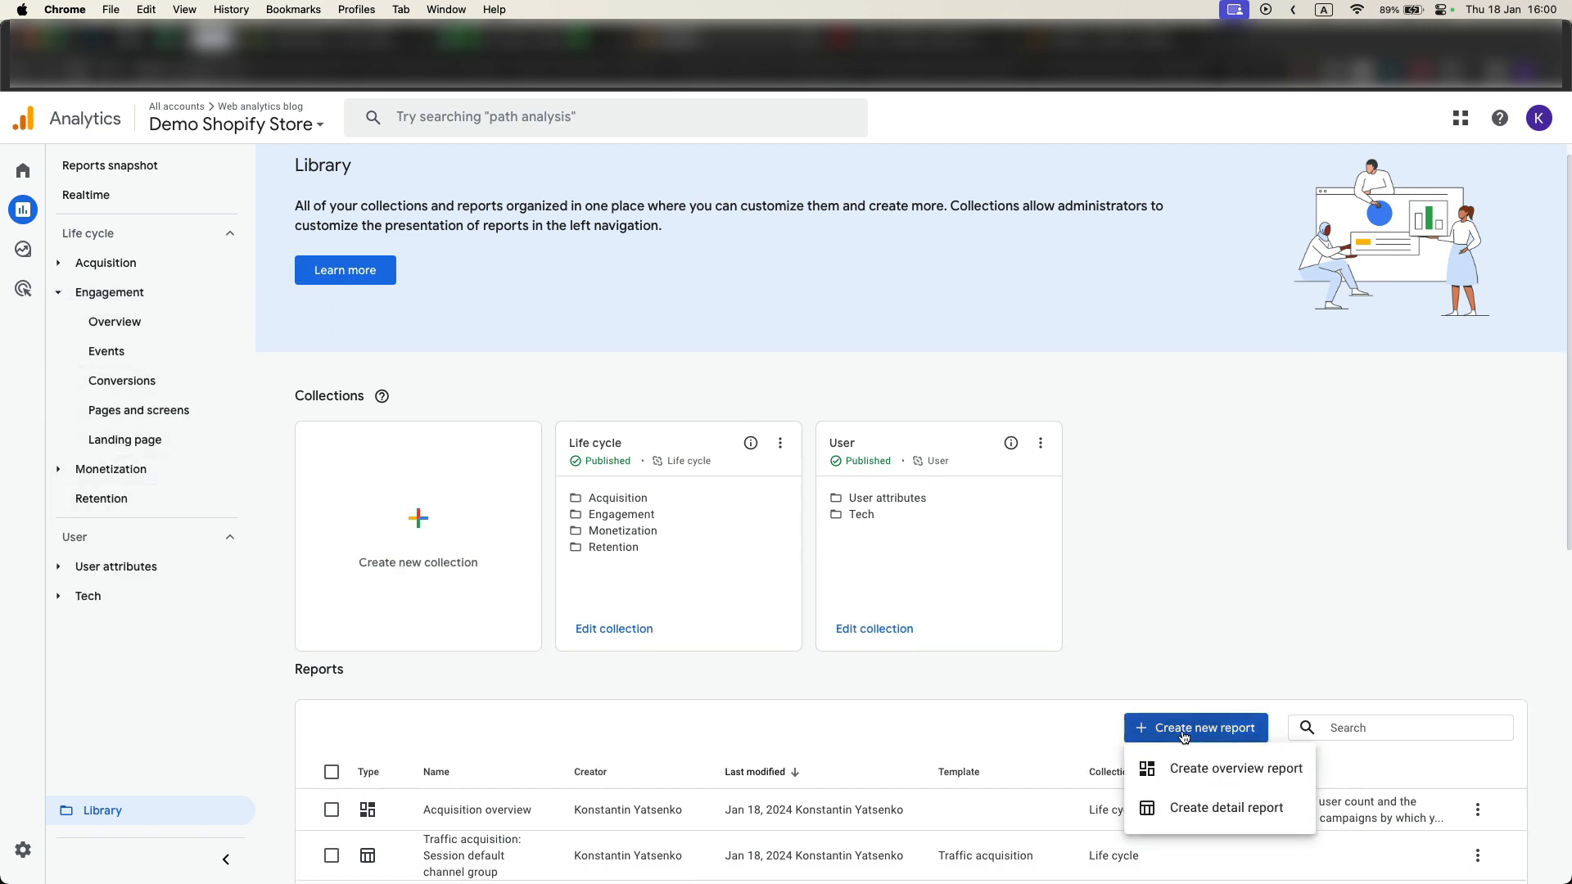
pyautogui.click(1201, 809)
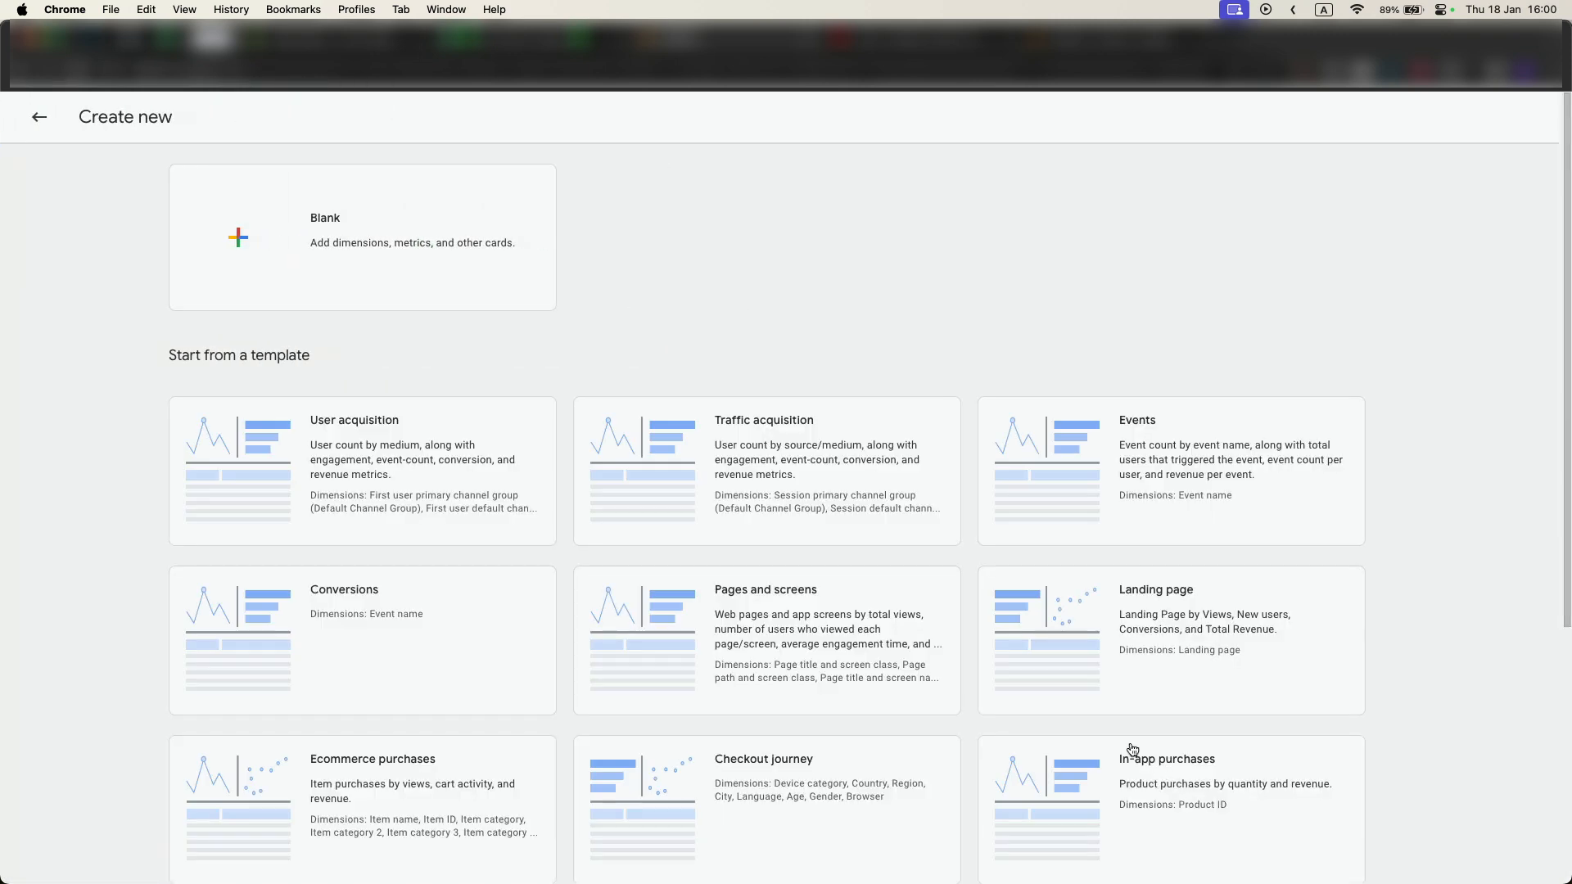
pyautogui.scroll(-5, 513, 491)
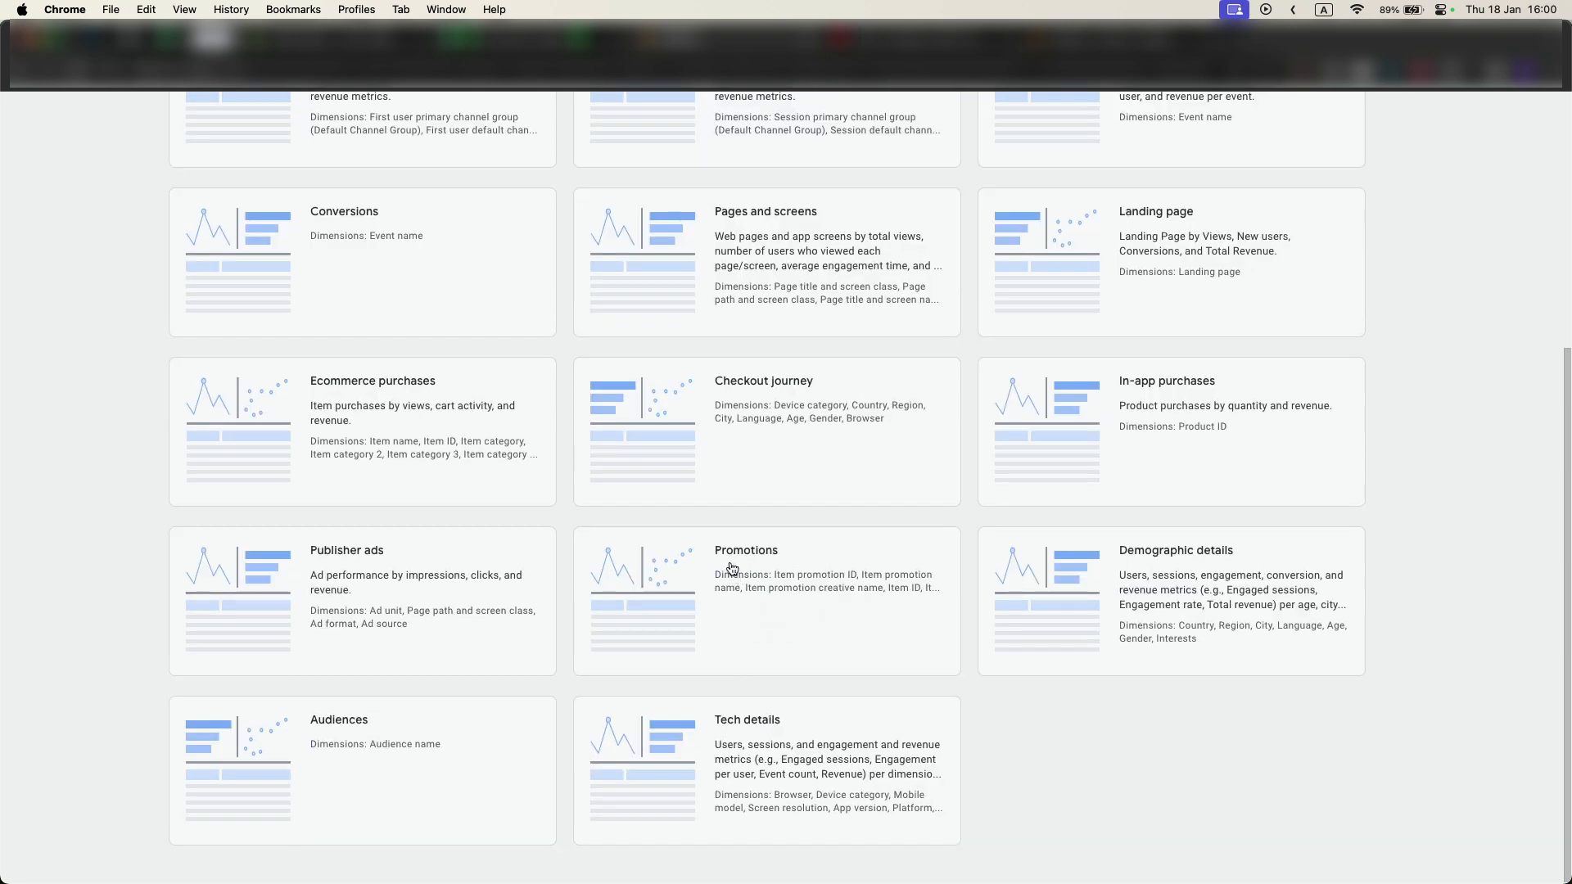
pyautogui.scroll(5, 376, 427)
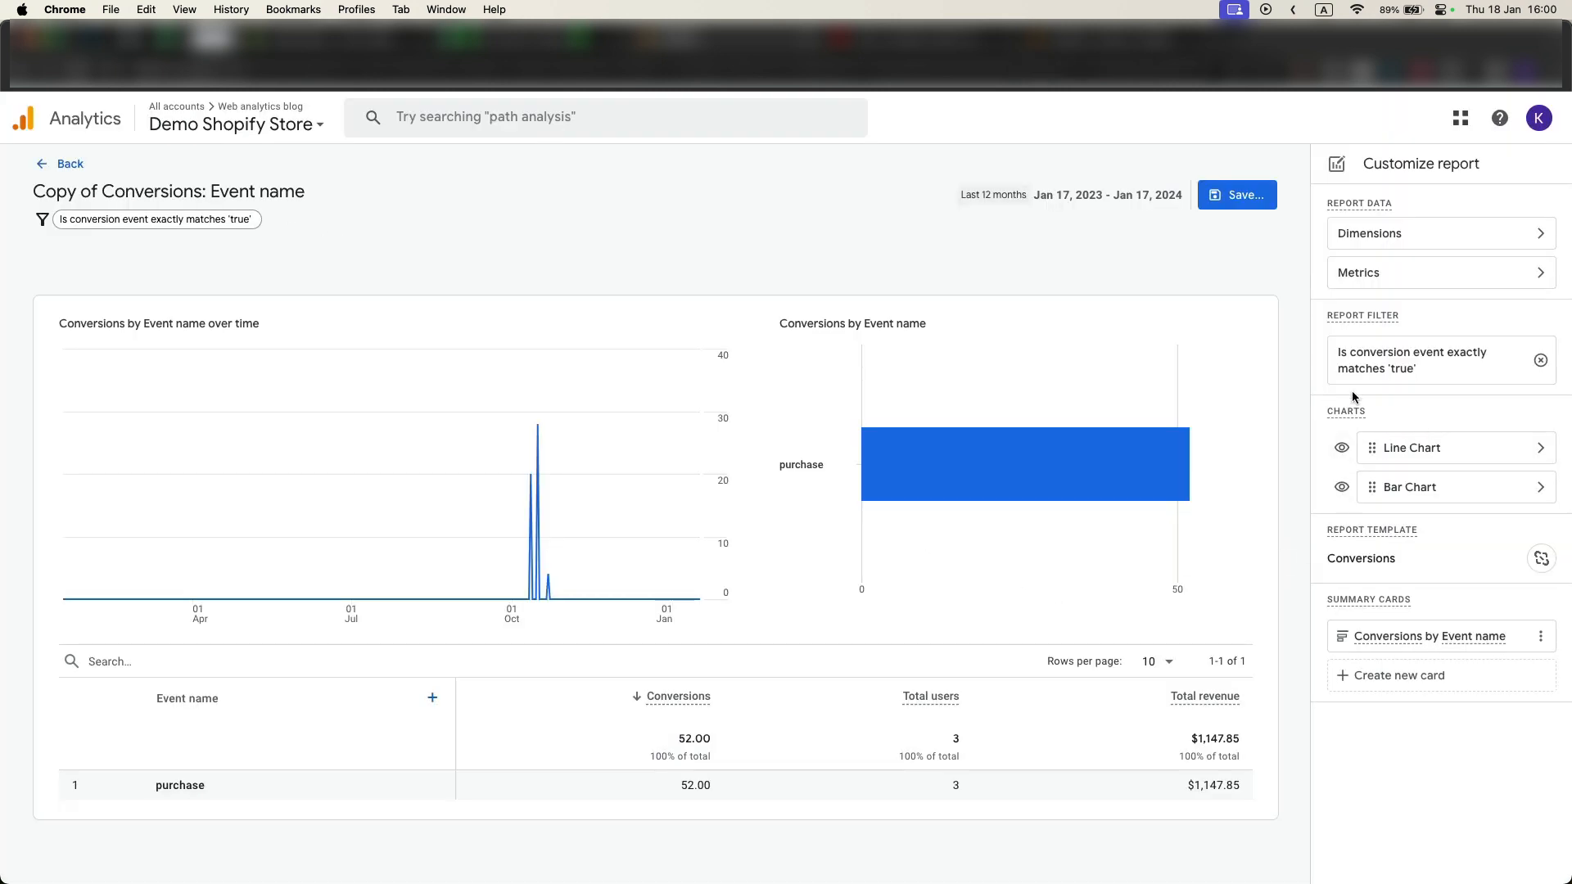
# Open the save dialog for the Conversions report copy, dismiss it, and return to the report library.
pyautogui.click(1233, 196)
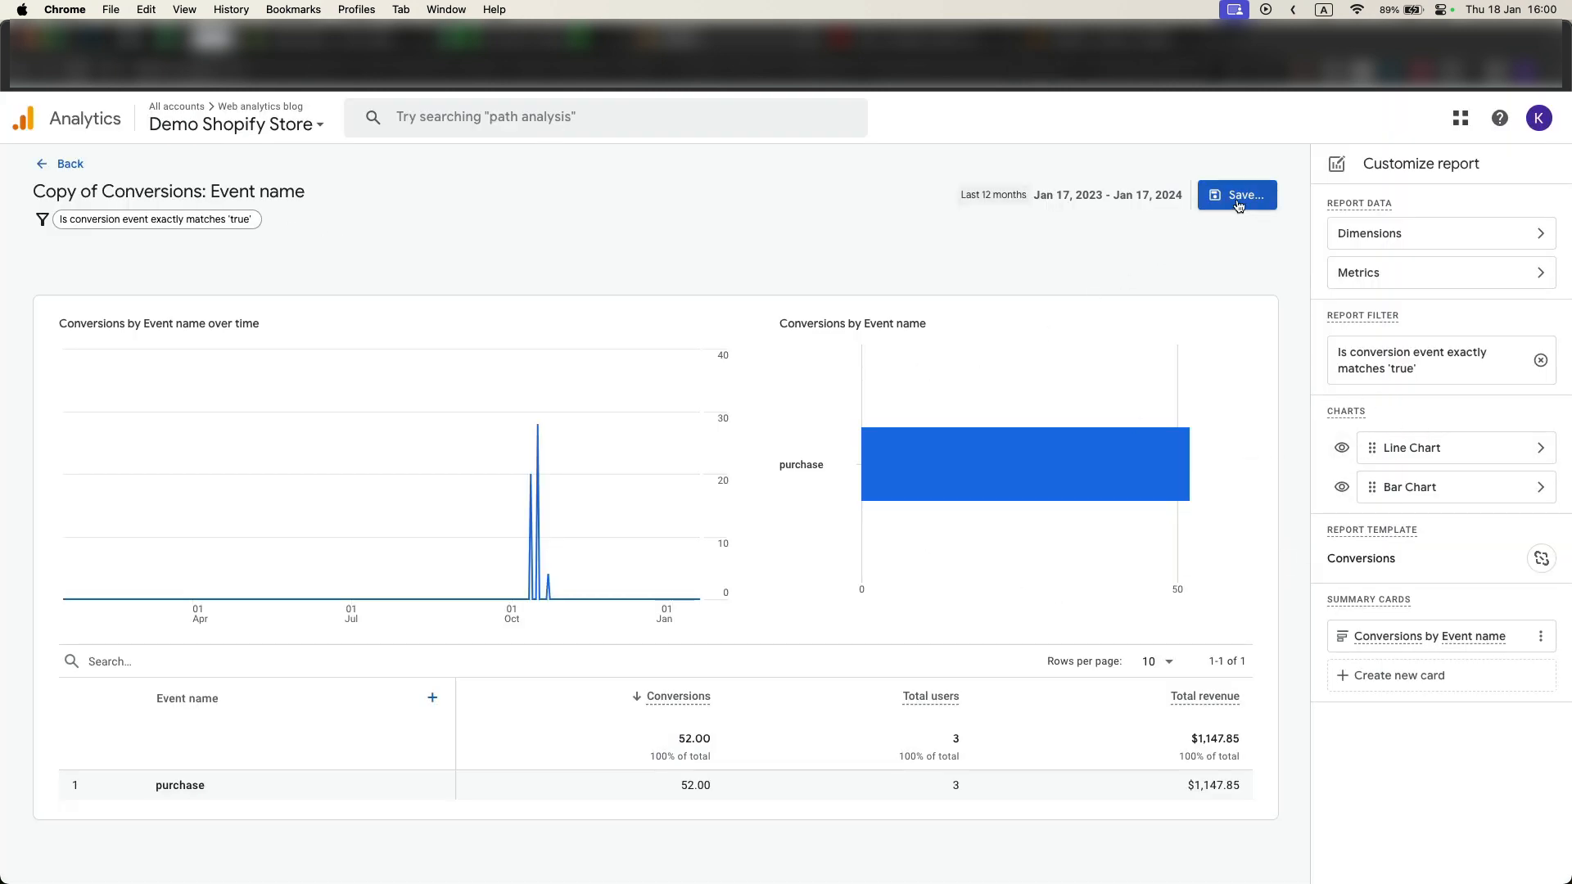
pyautogui.click(971, 598)
pyautogui.click(70, 163)
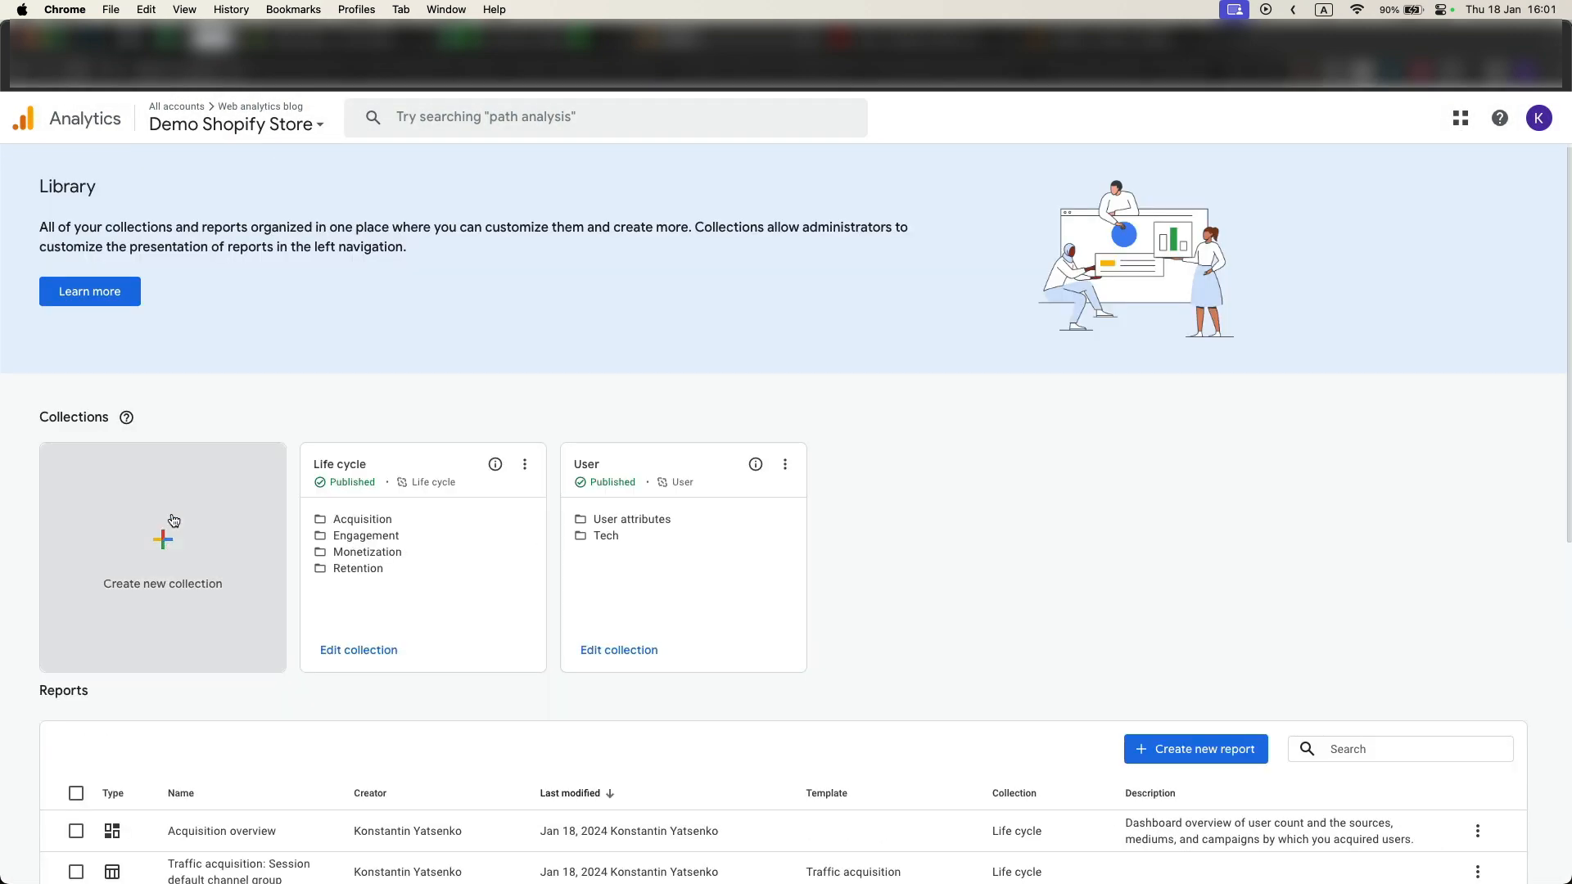
# Mark "Search Console reports published" and "Custom reports added if needed" as done in the checklist.
pyautogui.click(515, 38)
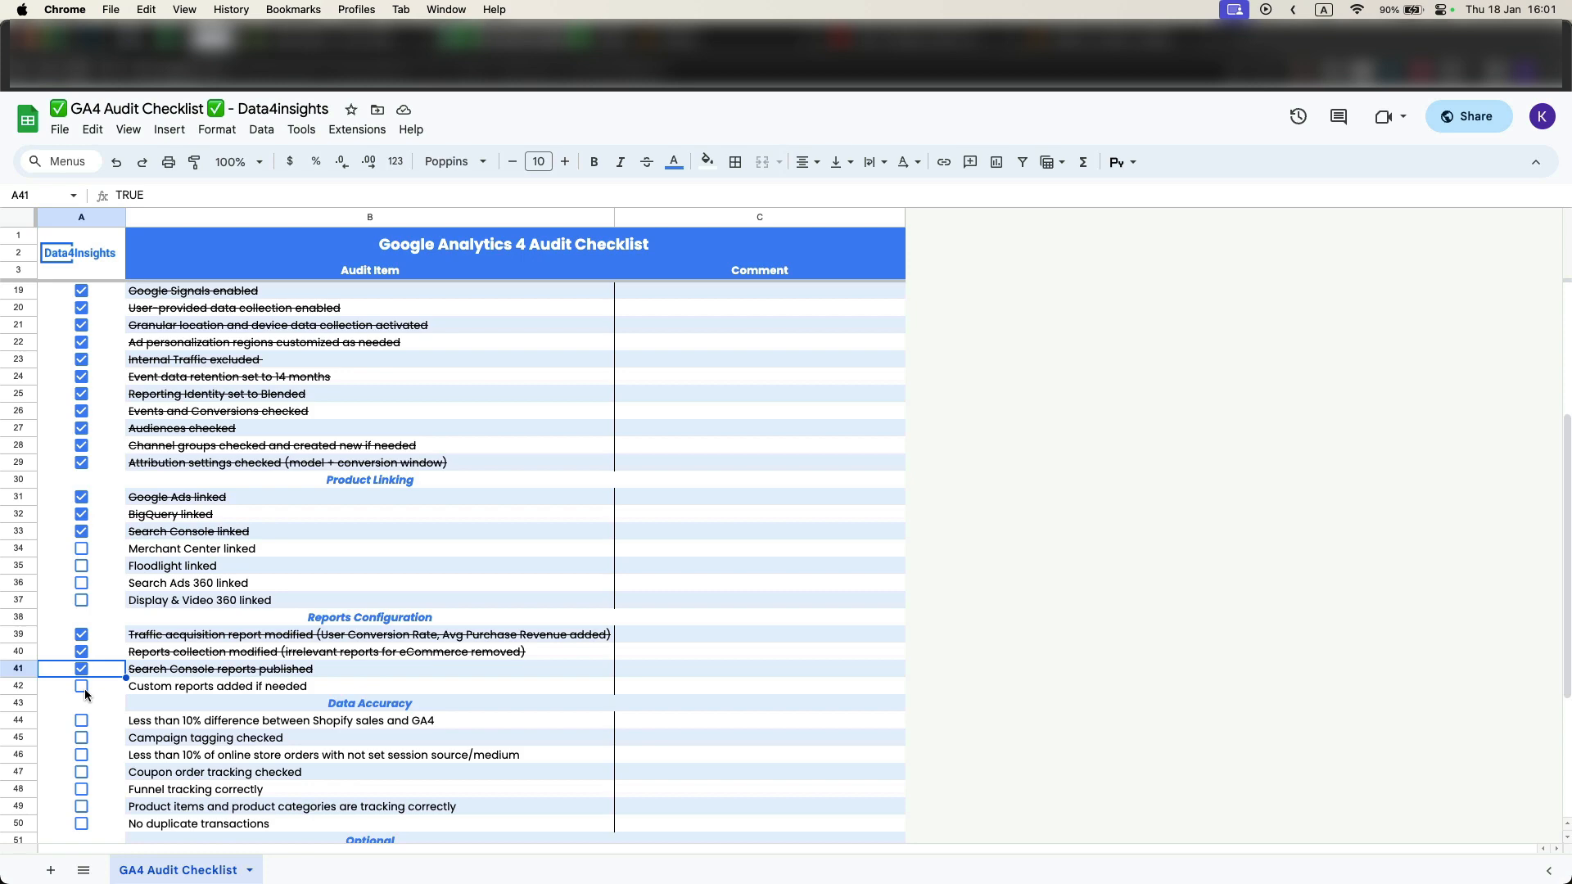
pyautogui.click(82, 687)
pyautogui.scroll(-2, 345, 649)
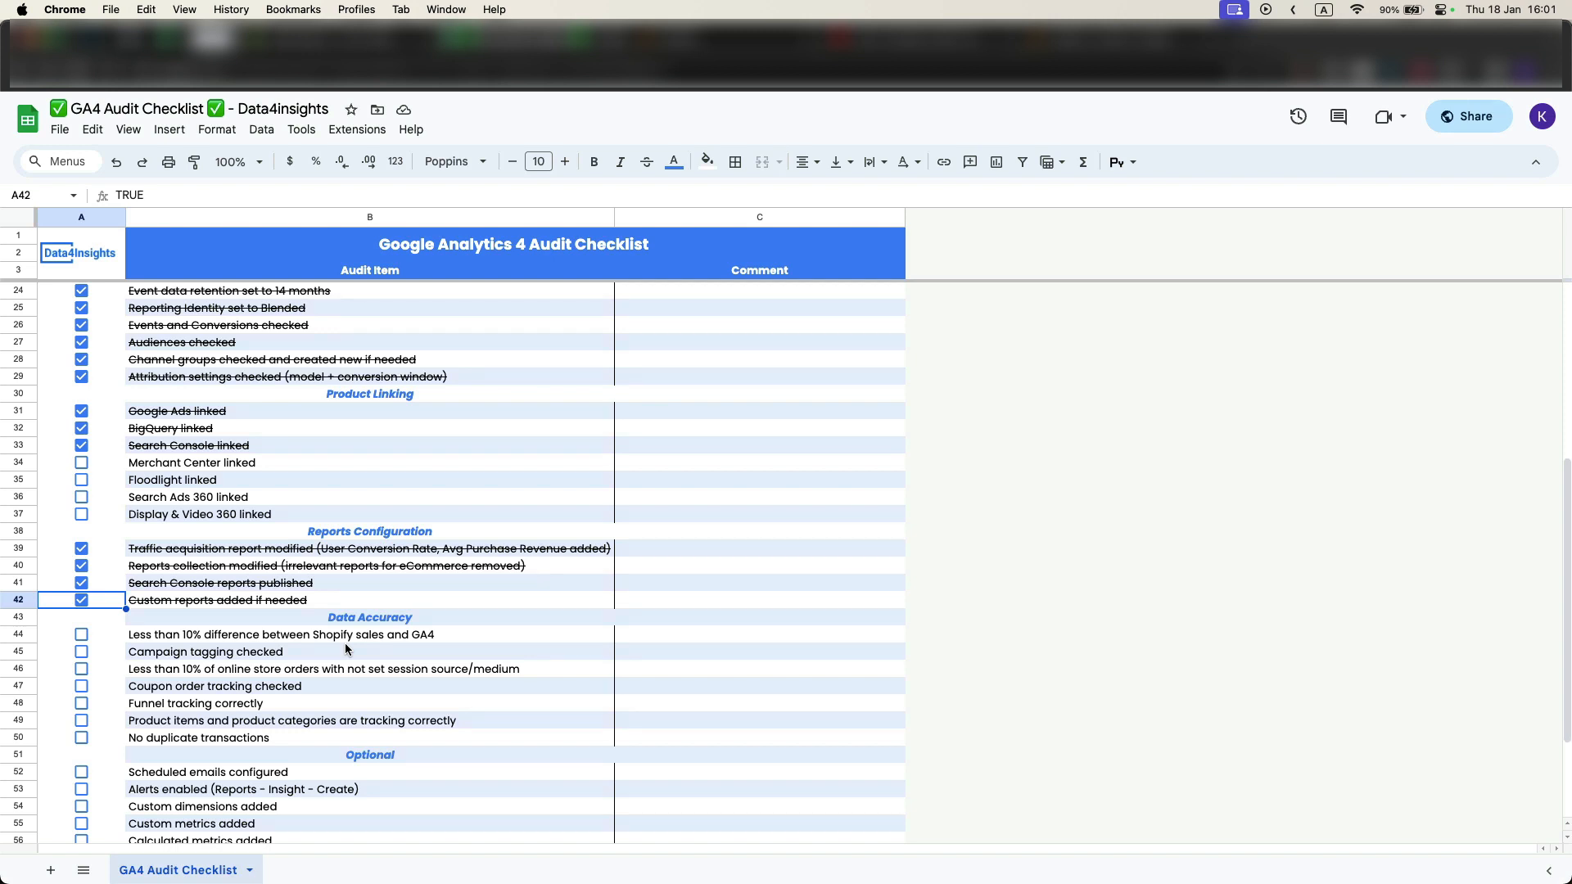
# Check the last 12 months' total revenue in the GA4 Traffic acquisition report for the Shopify sales comparison.
pyautogui.click(342, 640)
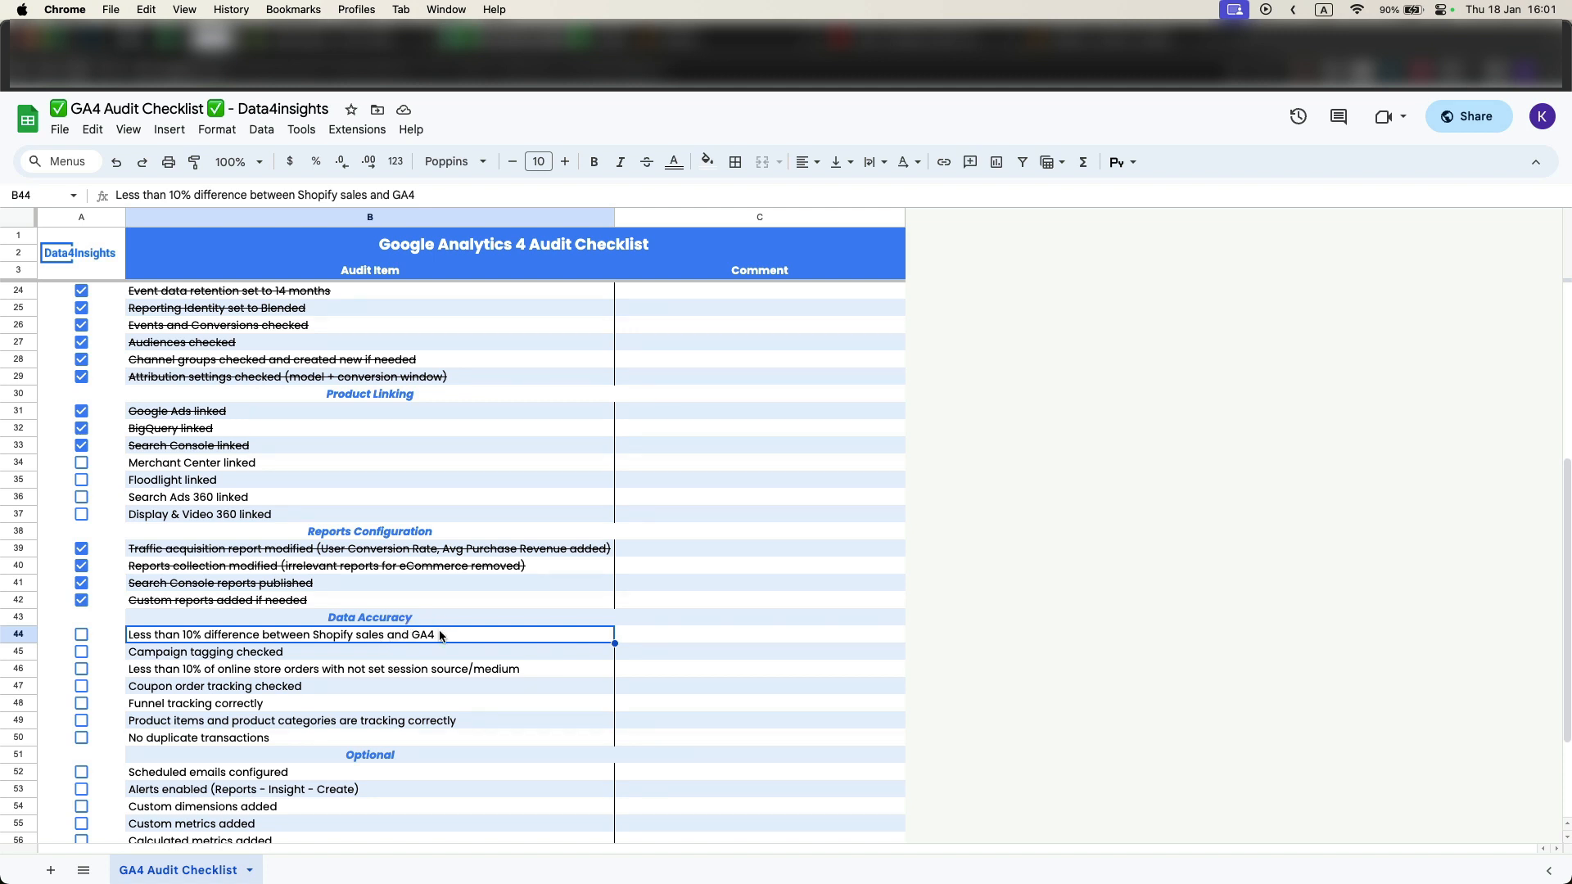
pyautogui.click(702, 47)
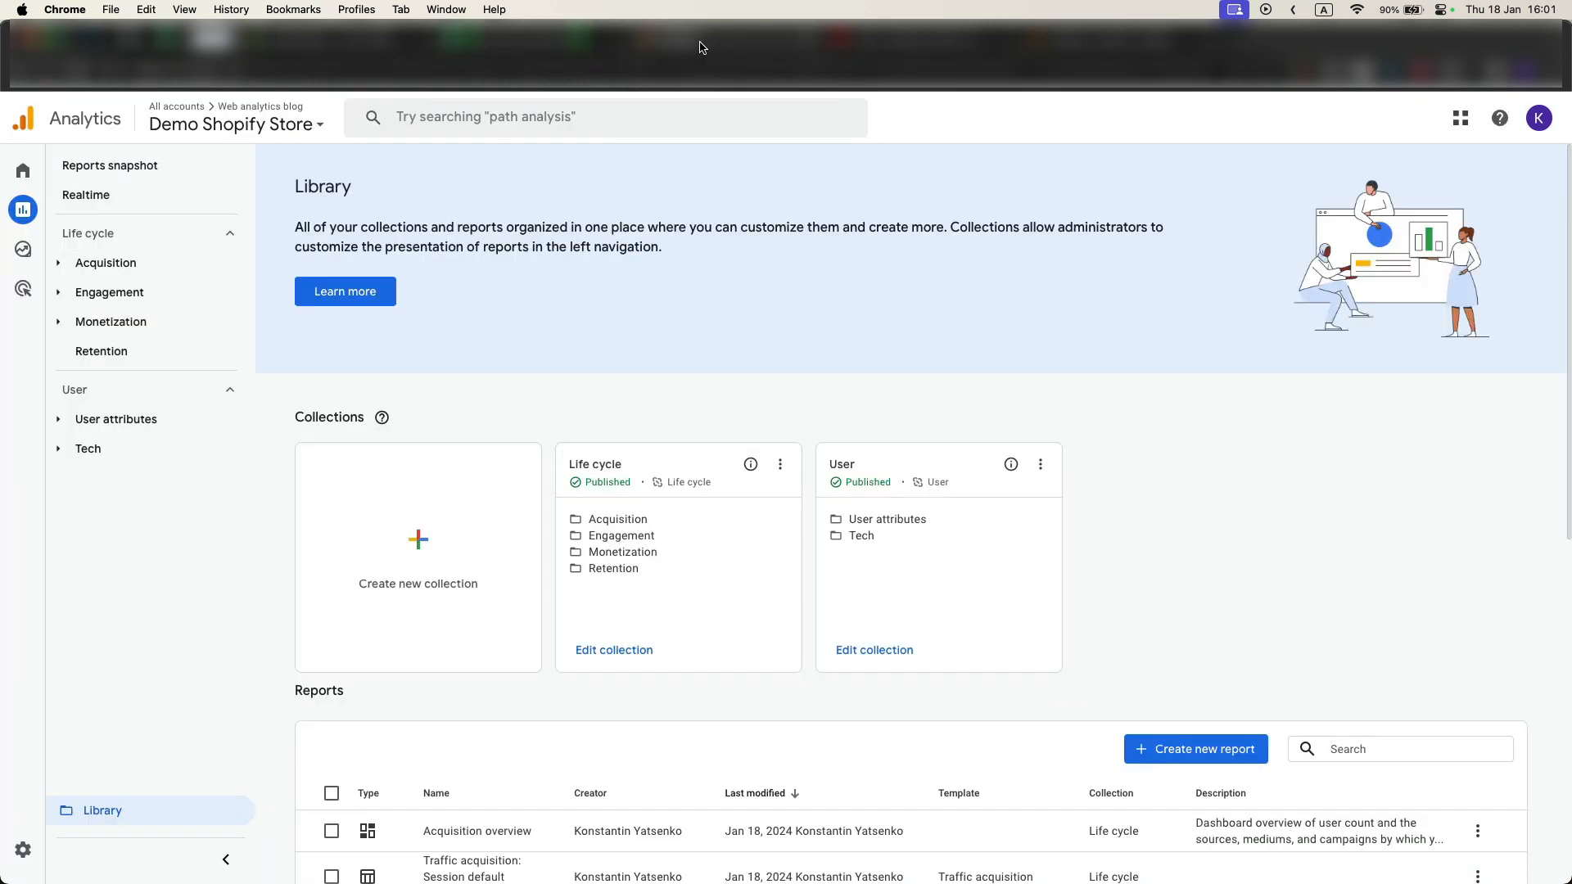
pyautogui.click(106, 263)
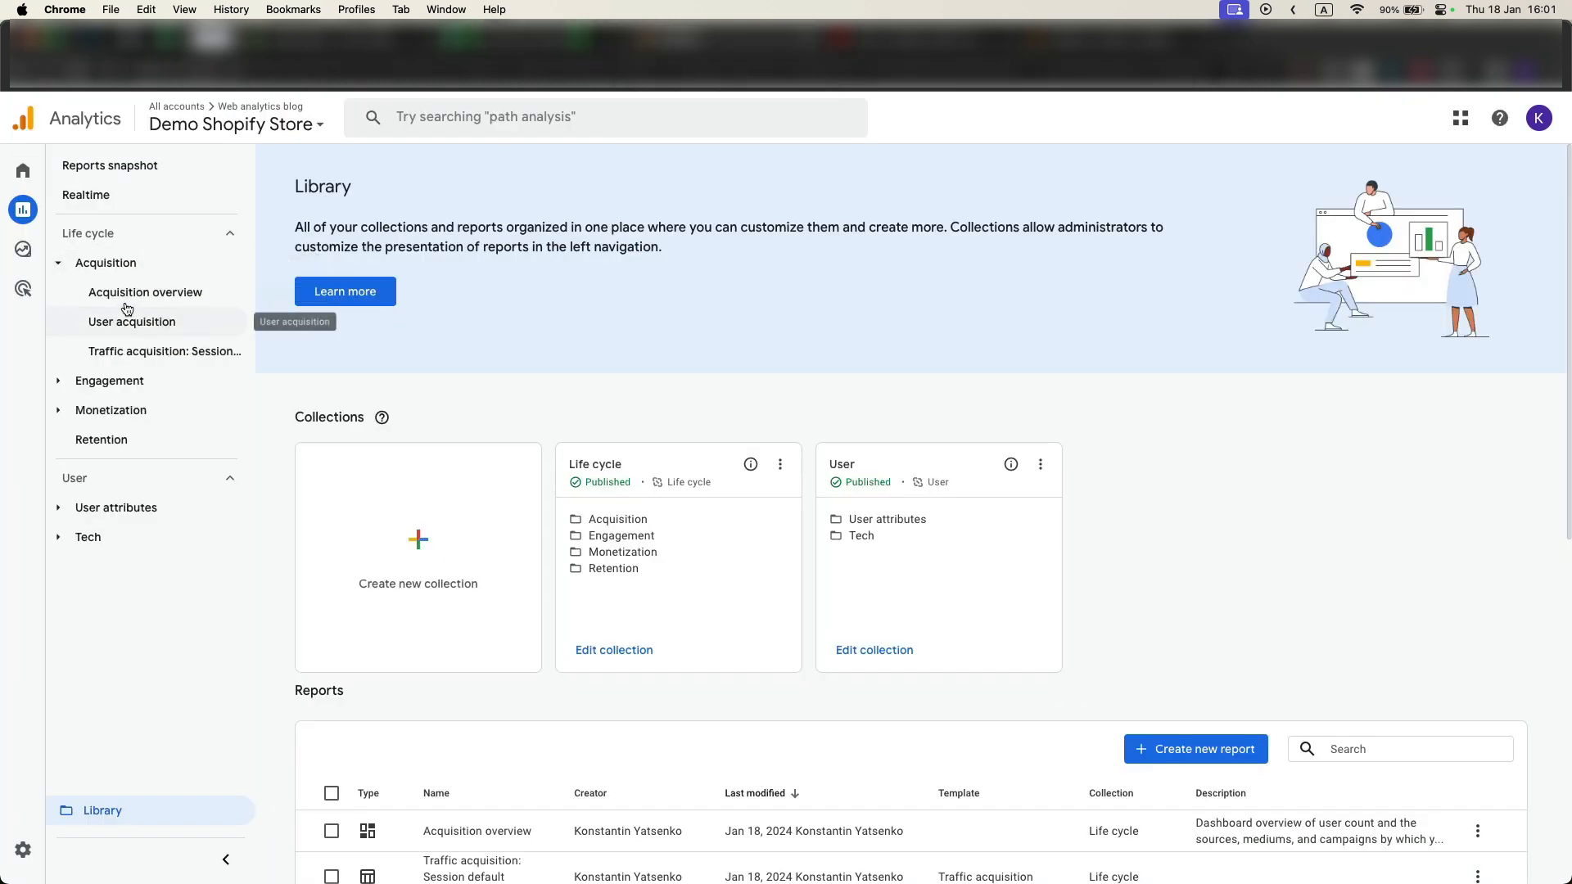
pyautogui.click(151, 351)
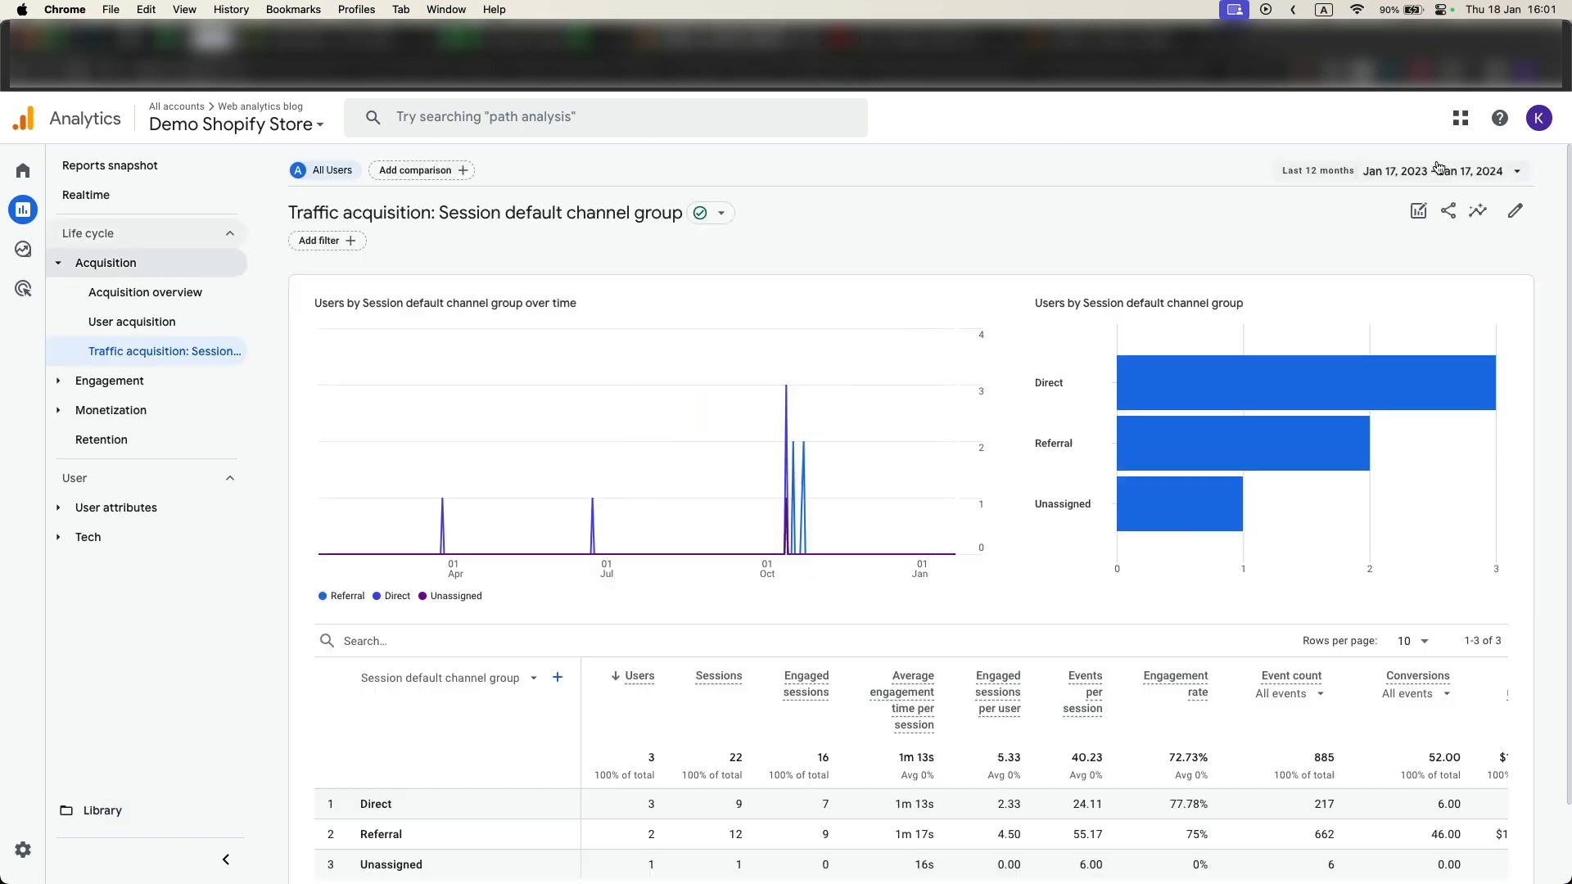
pyautogui.click(1424, 174)
pyautogui.click(787, 294)
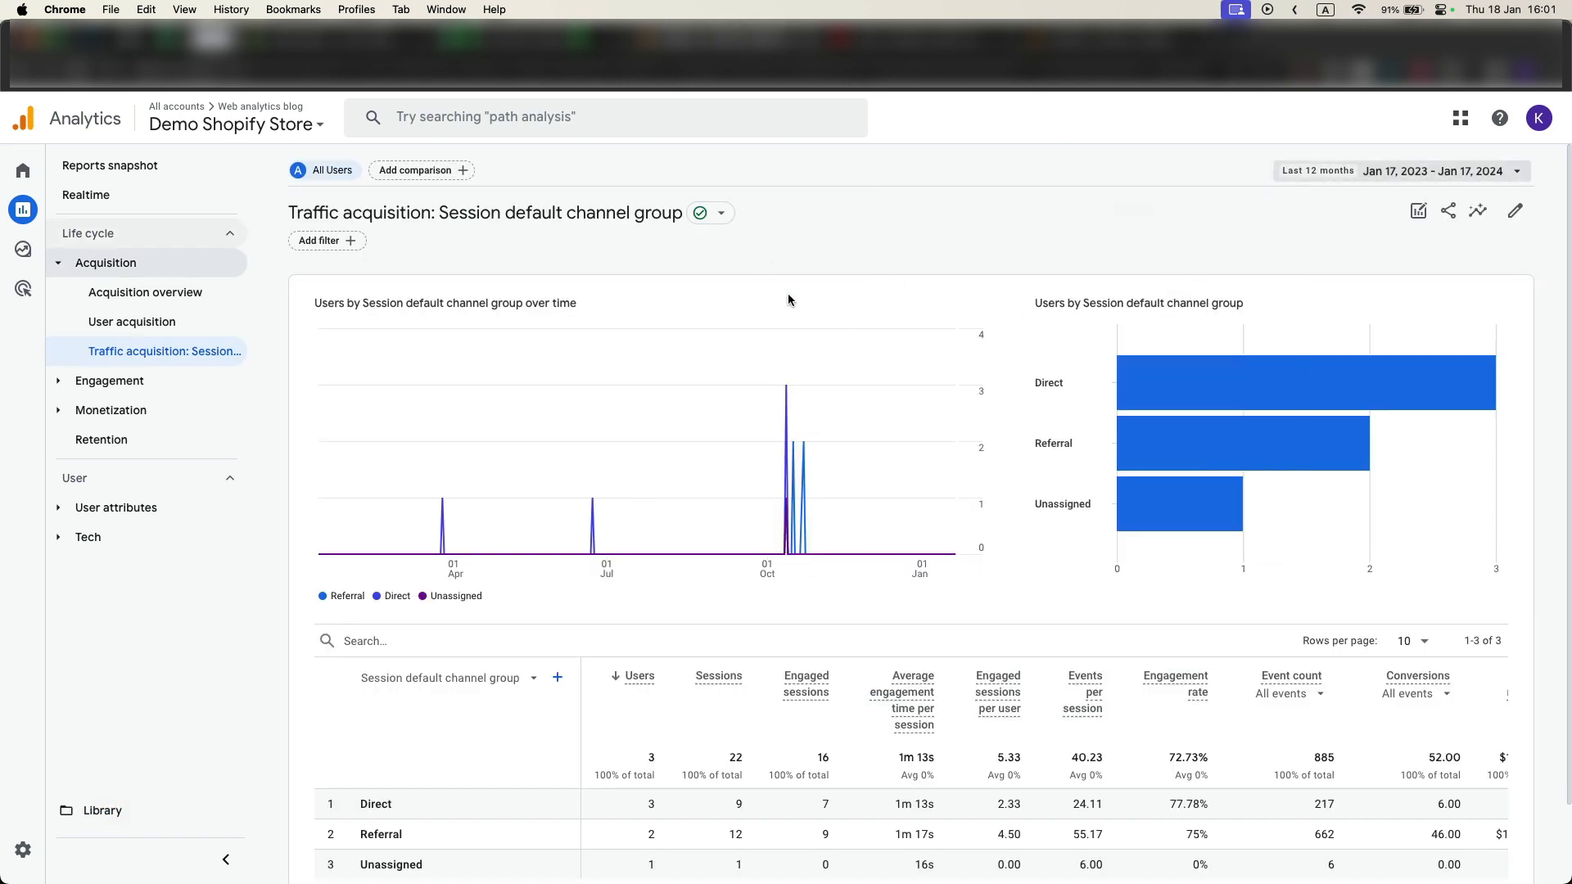
pyautogui.hscroll(5, 905, 788)
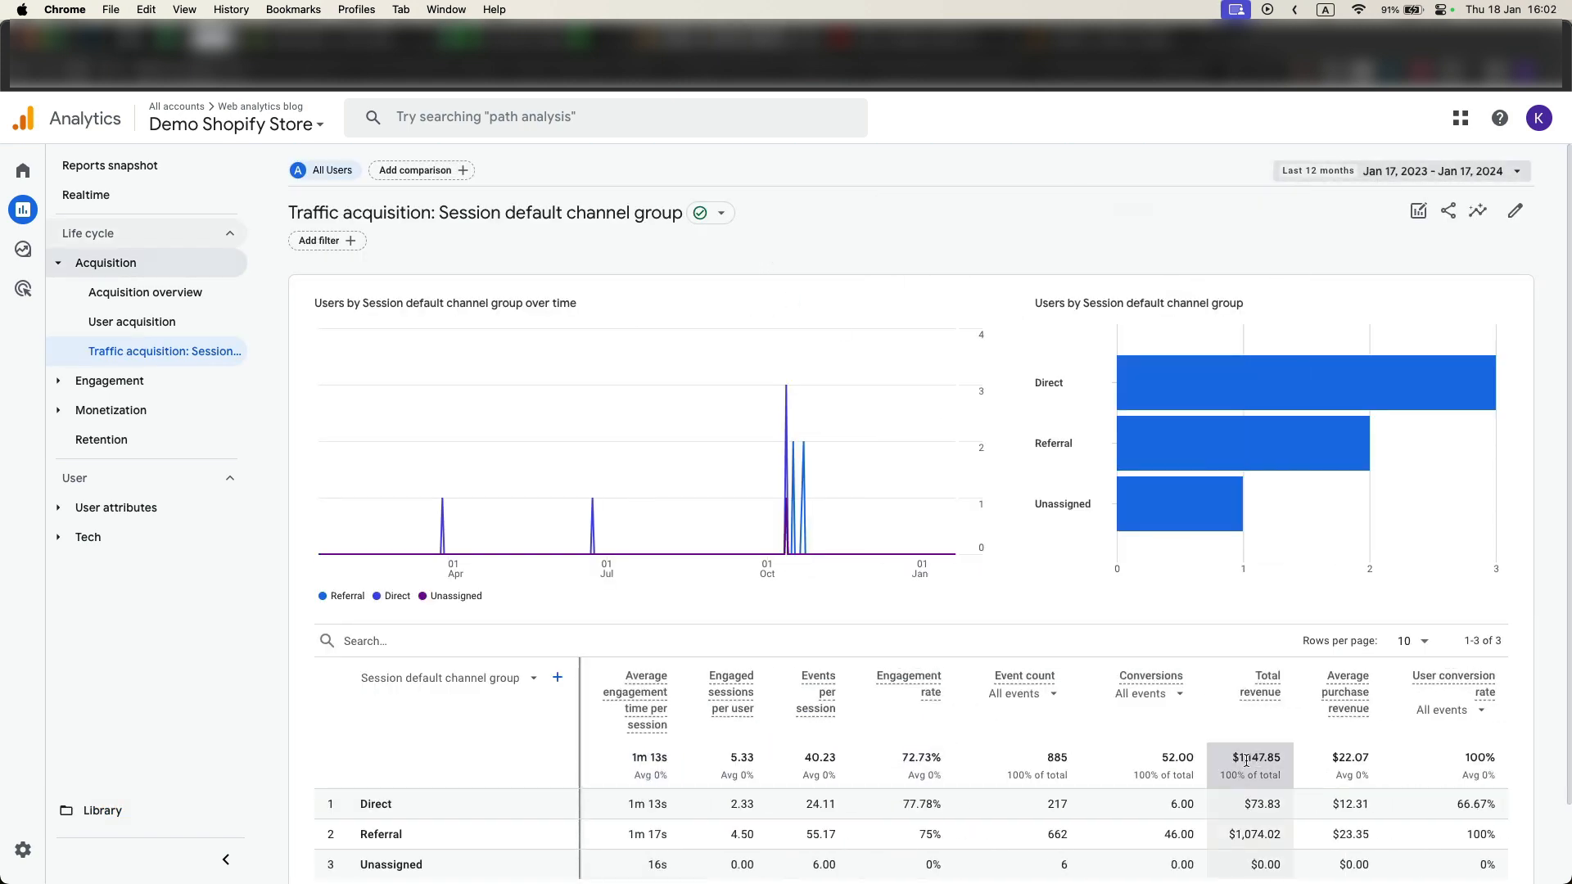
# Switch to the Shopify admin, close the settings, and review total sales in Analytics for the last 12 months.
pyautogui.click(524, 38)
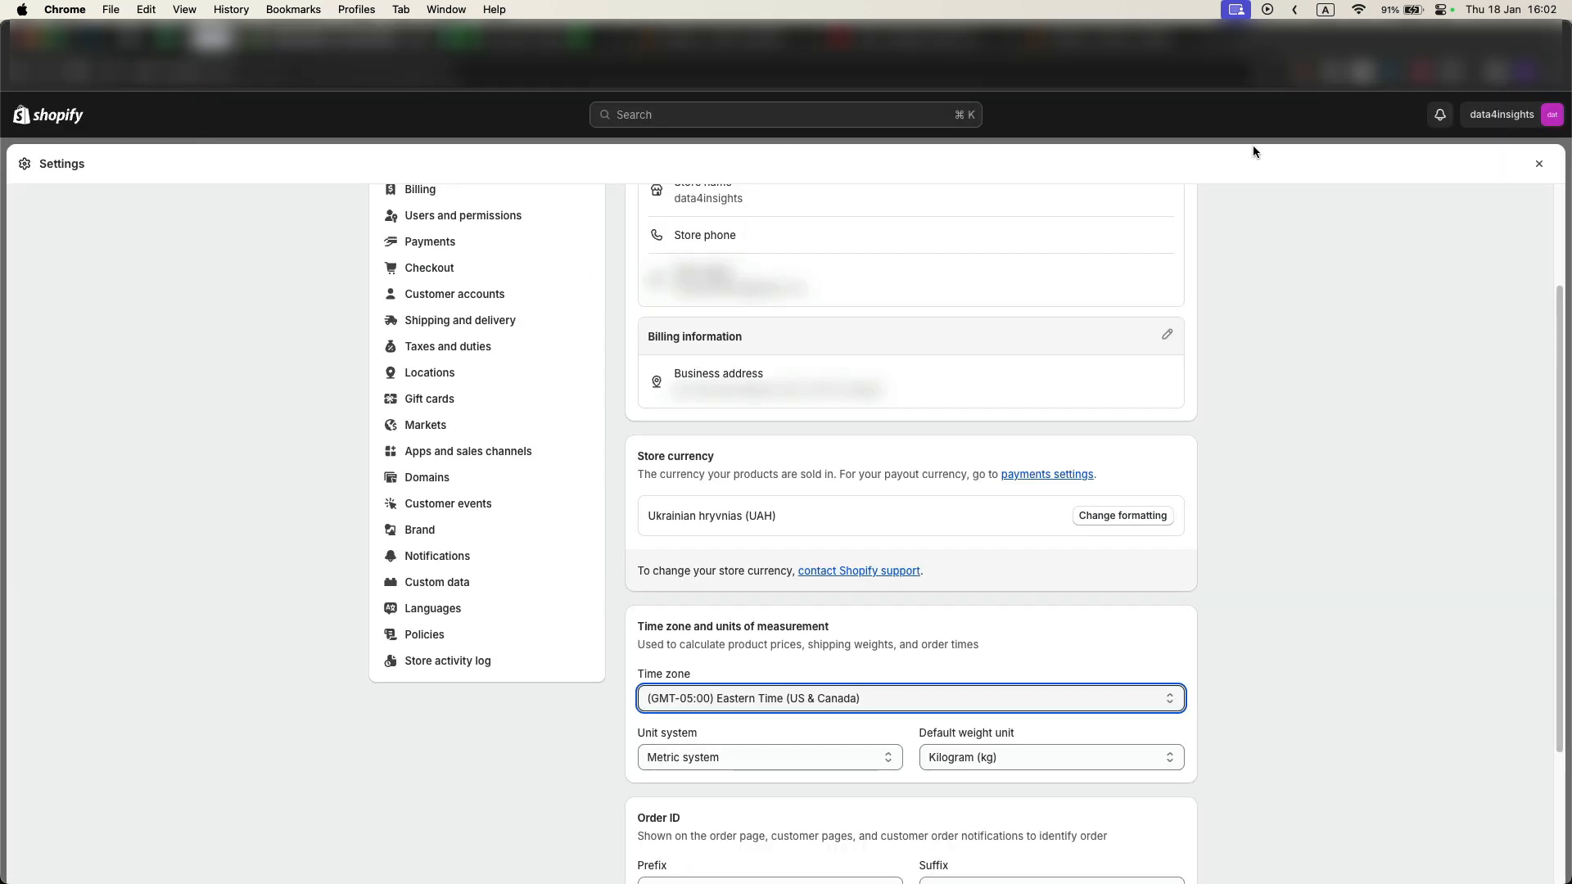
pyautogui.click(1540, 163)
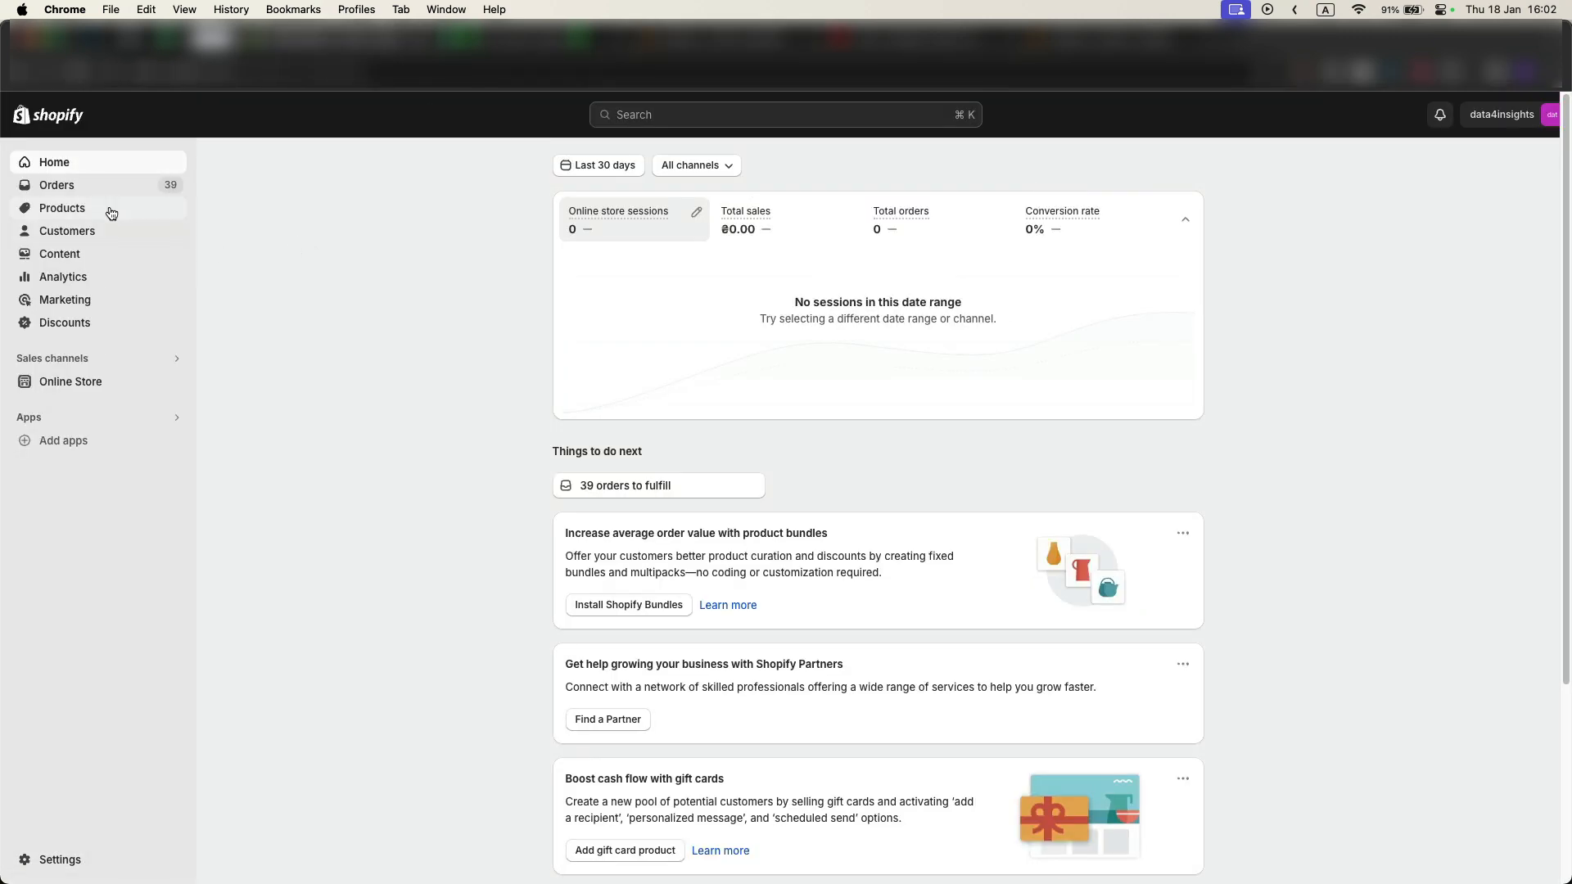
pyautogui.click(78, 277)
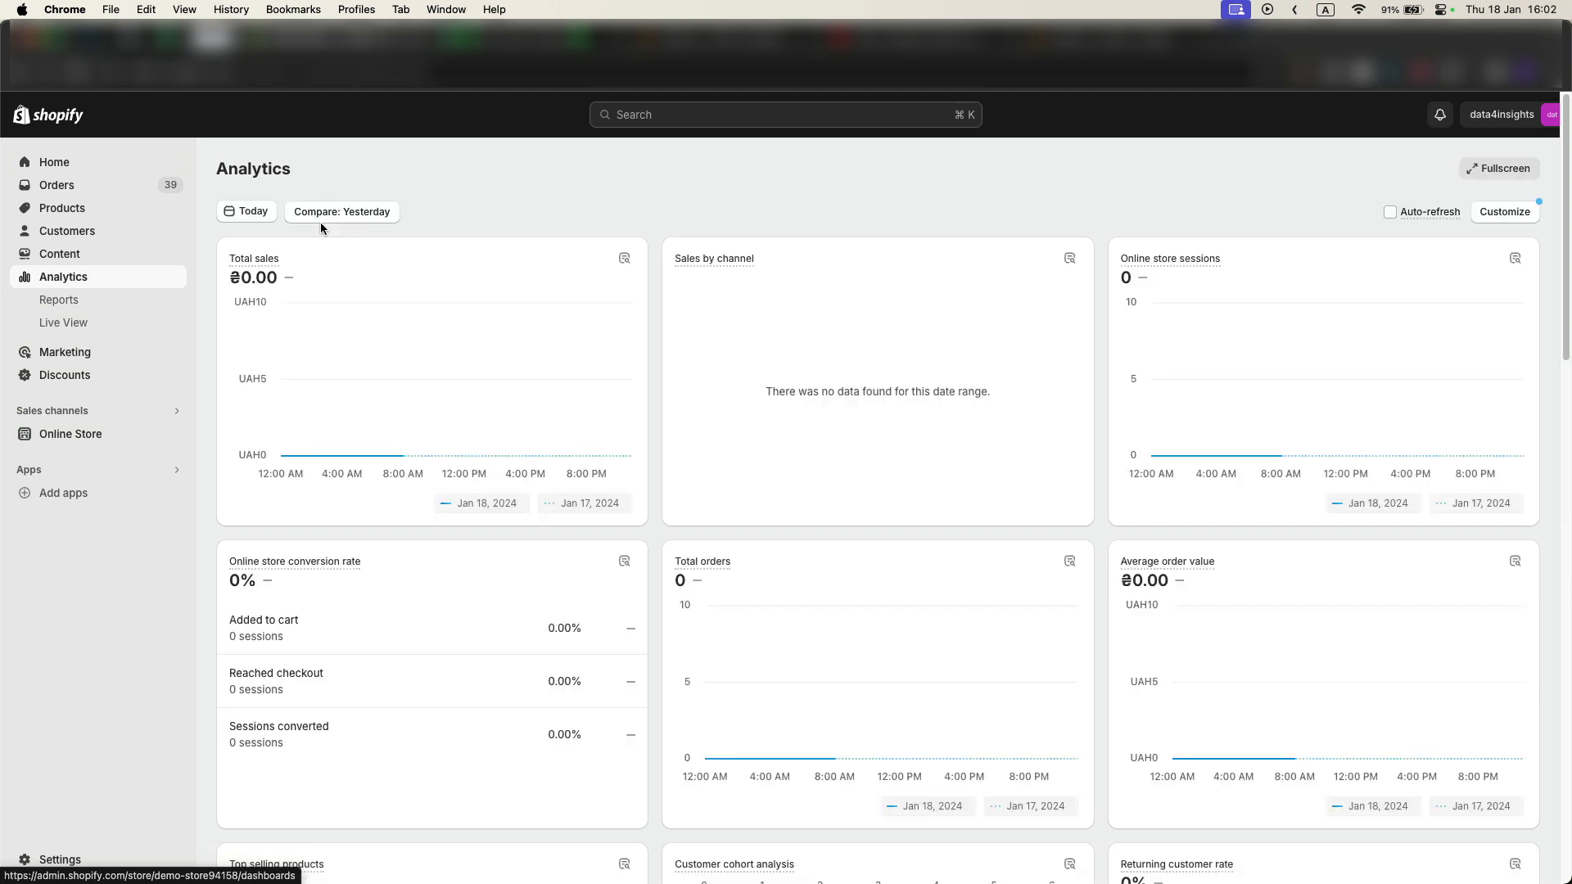
pyautogui.click(246, 211)
pyautogui.scroll(-3, 328, 352)
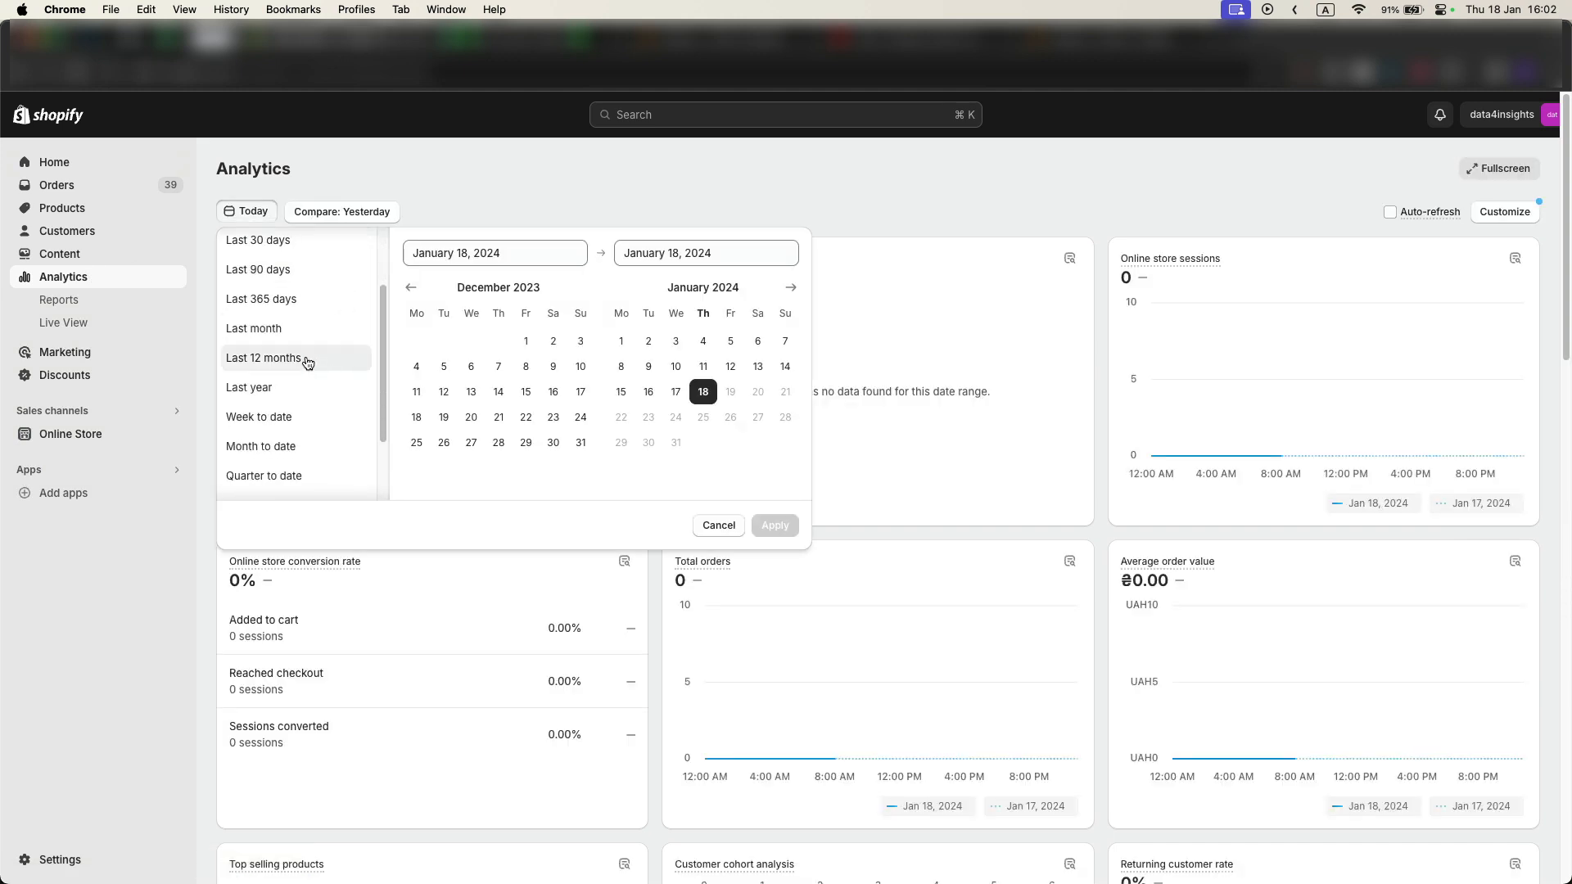
pyautogui.click(307, 362)
pyautogui.click(774, 524)
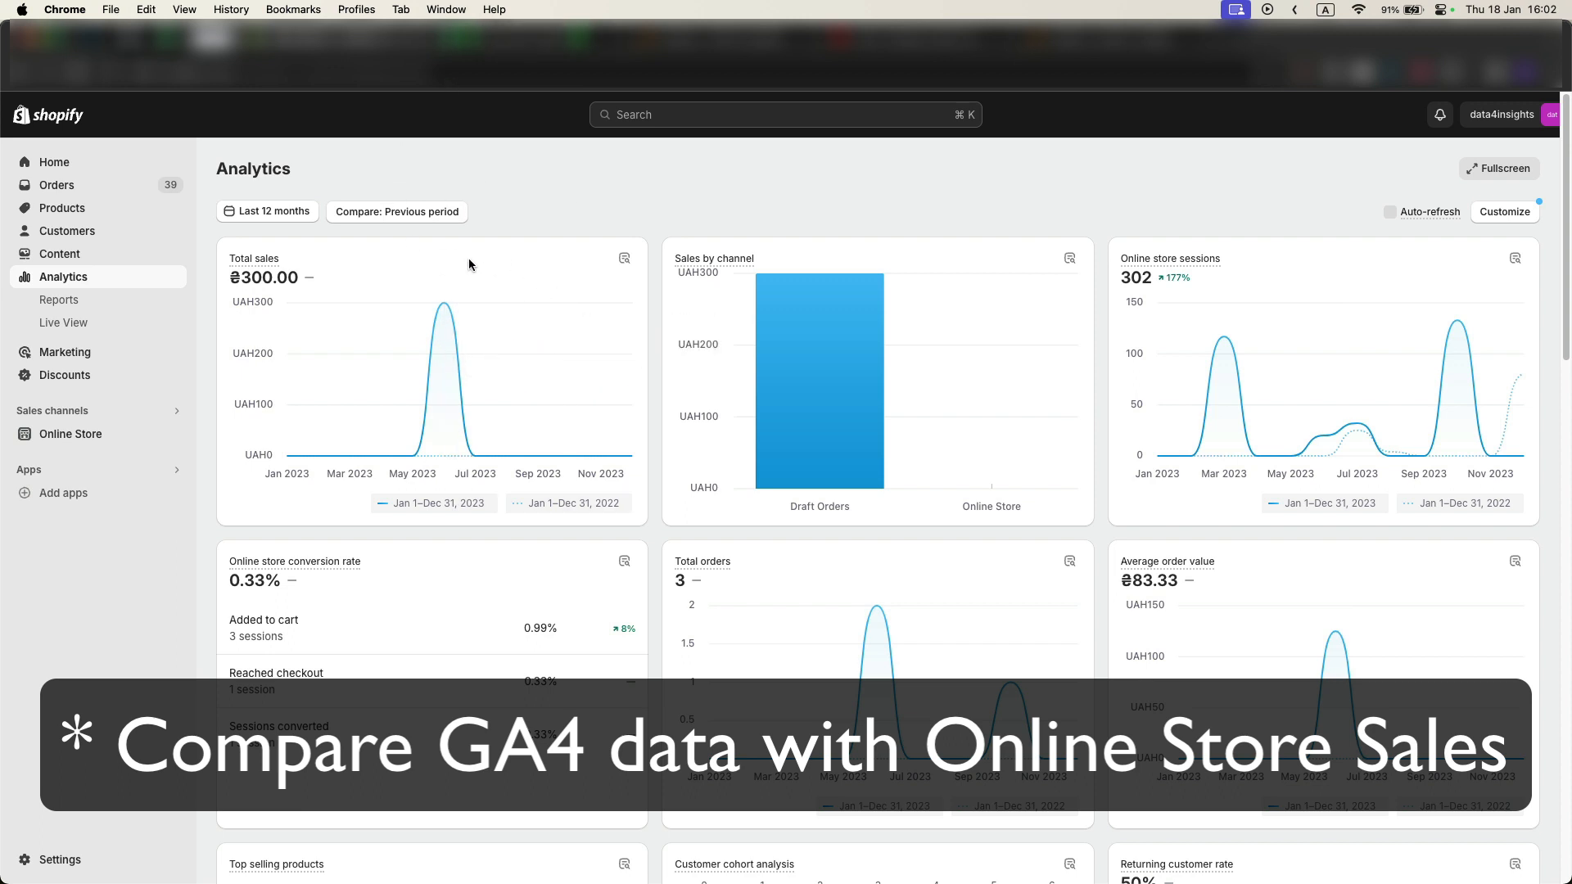
pyautogui.moveTo(461, 303)
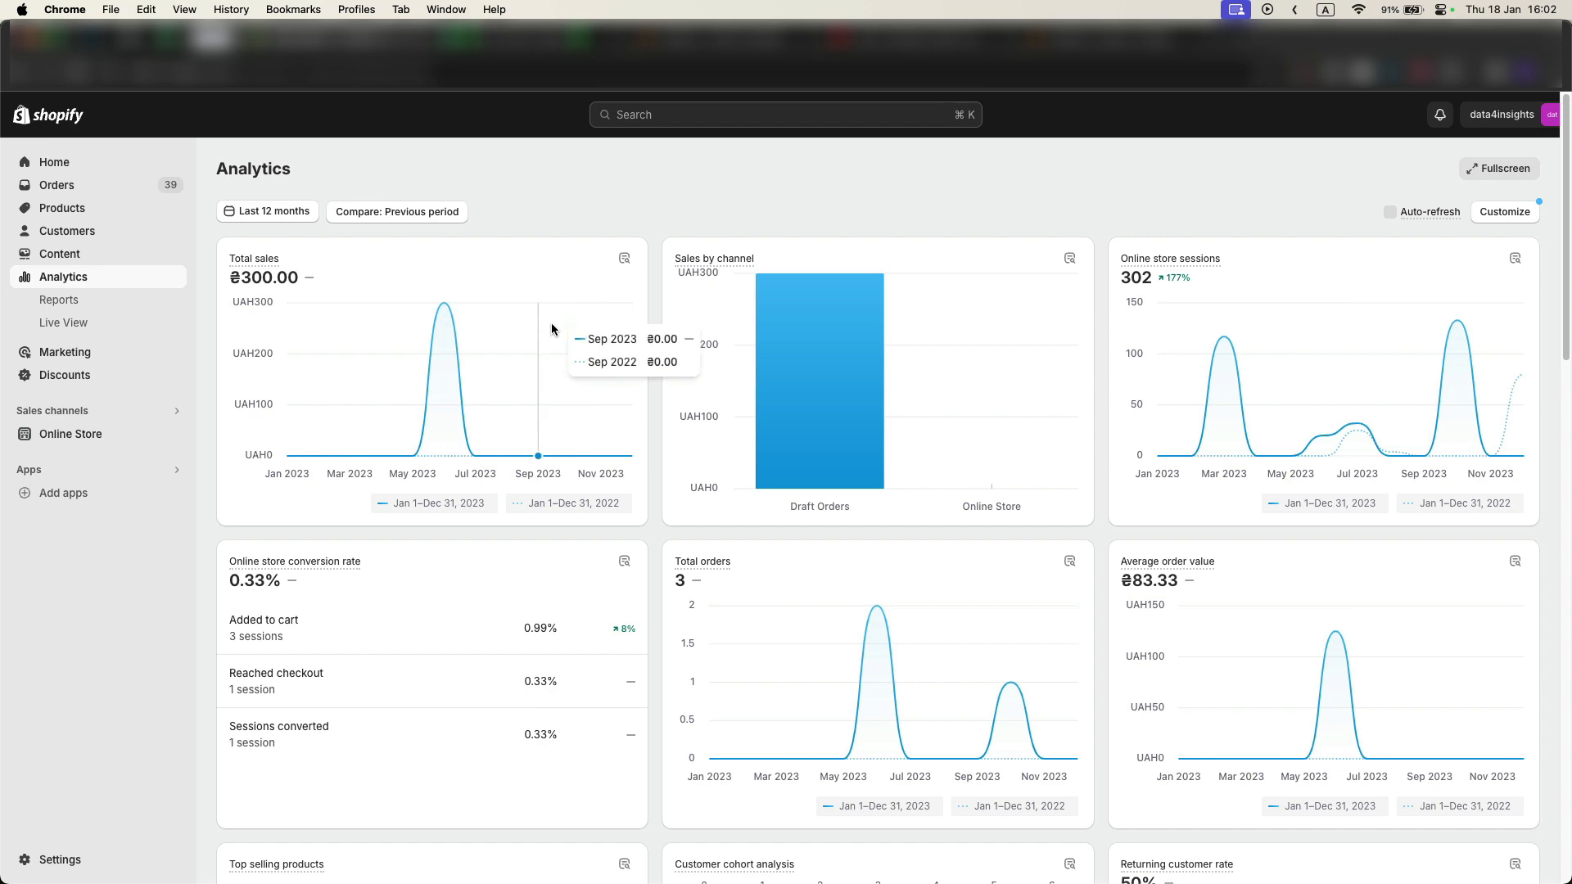
# Mark "Less than 10% difference between Shopify sales and GA4" as done in the checklist.
pyautogui.click(528, 39)
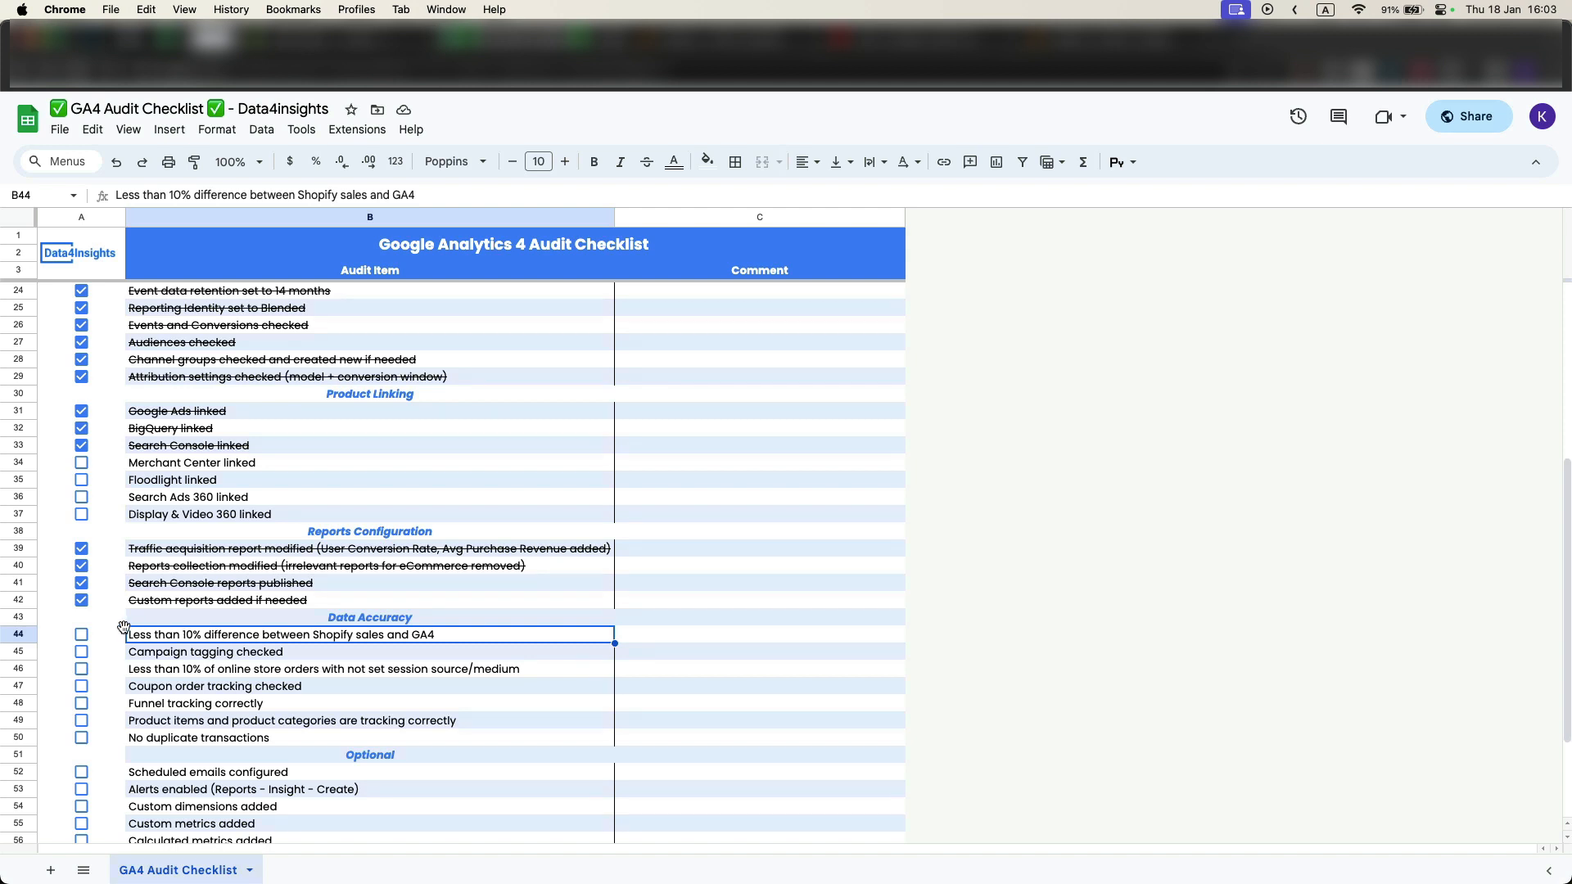
pyautogui.click(81, 635)
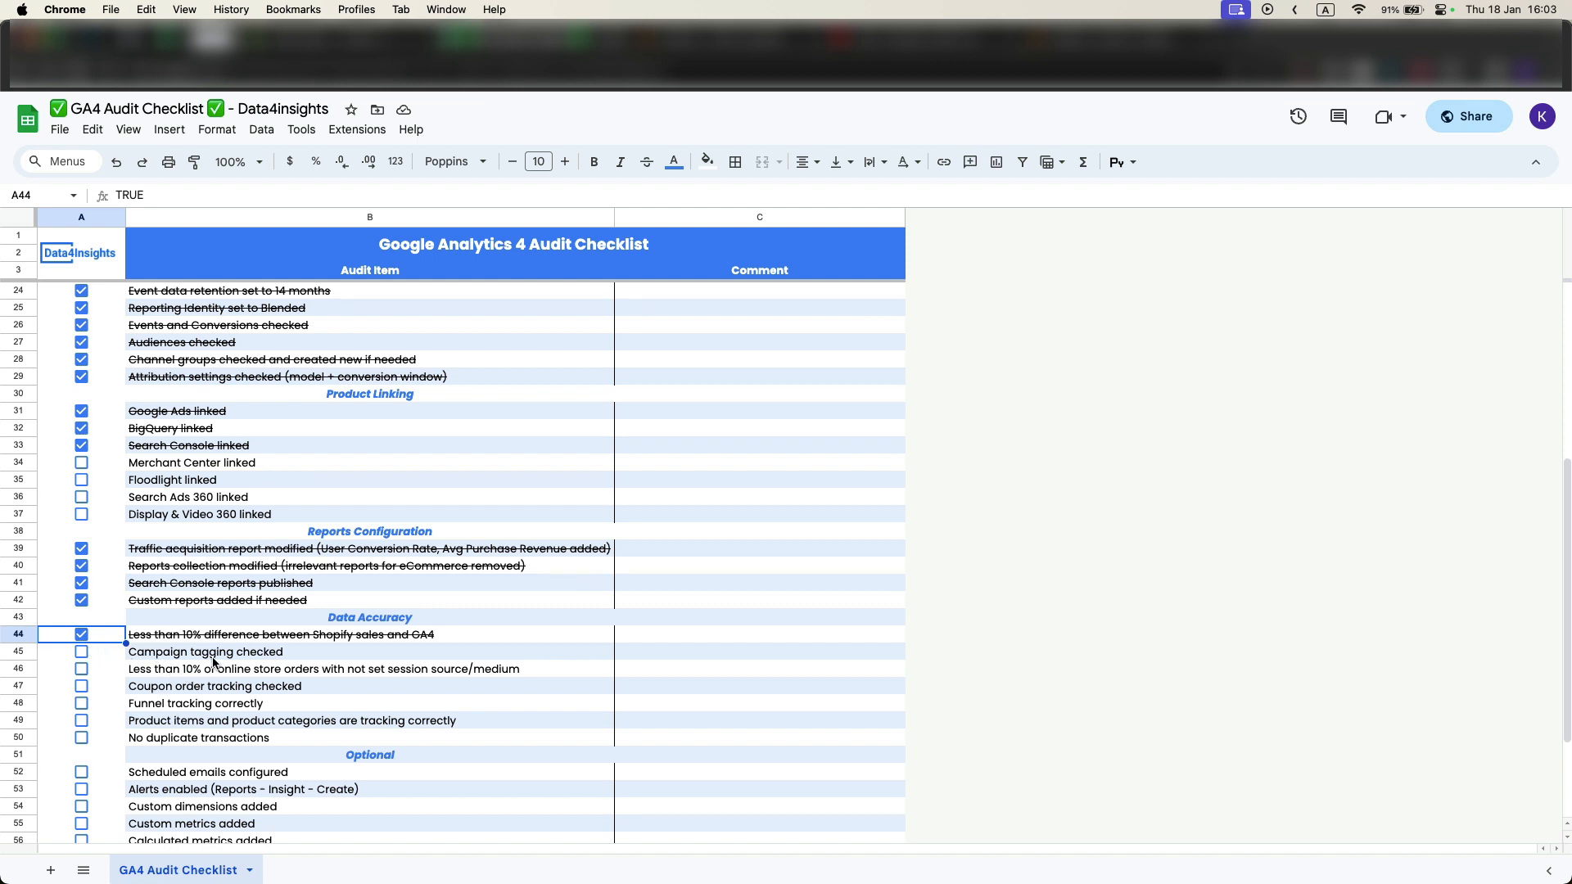
# Break down the GA4 Traffic acquisition report by Session source / medium for the campaign tagging check.
pyautogui.click(244, 656)
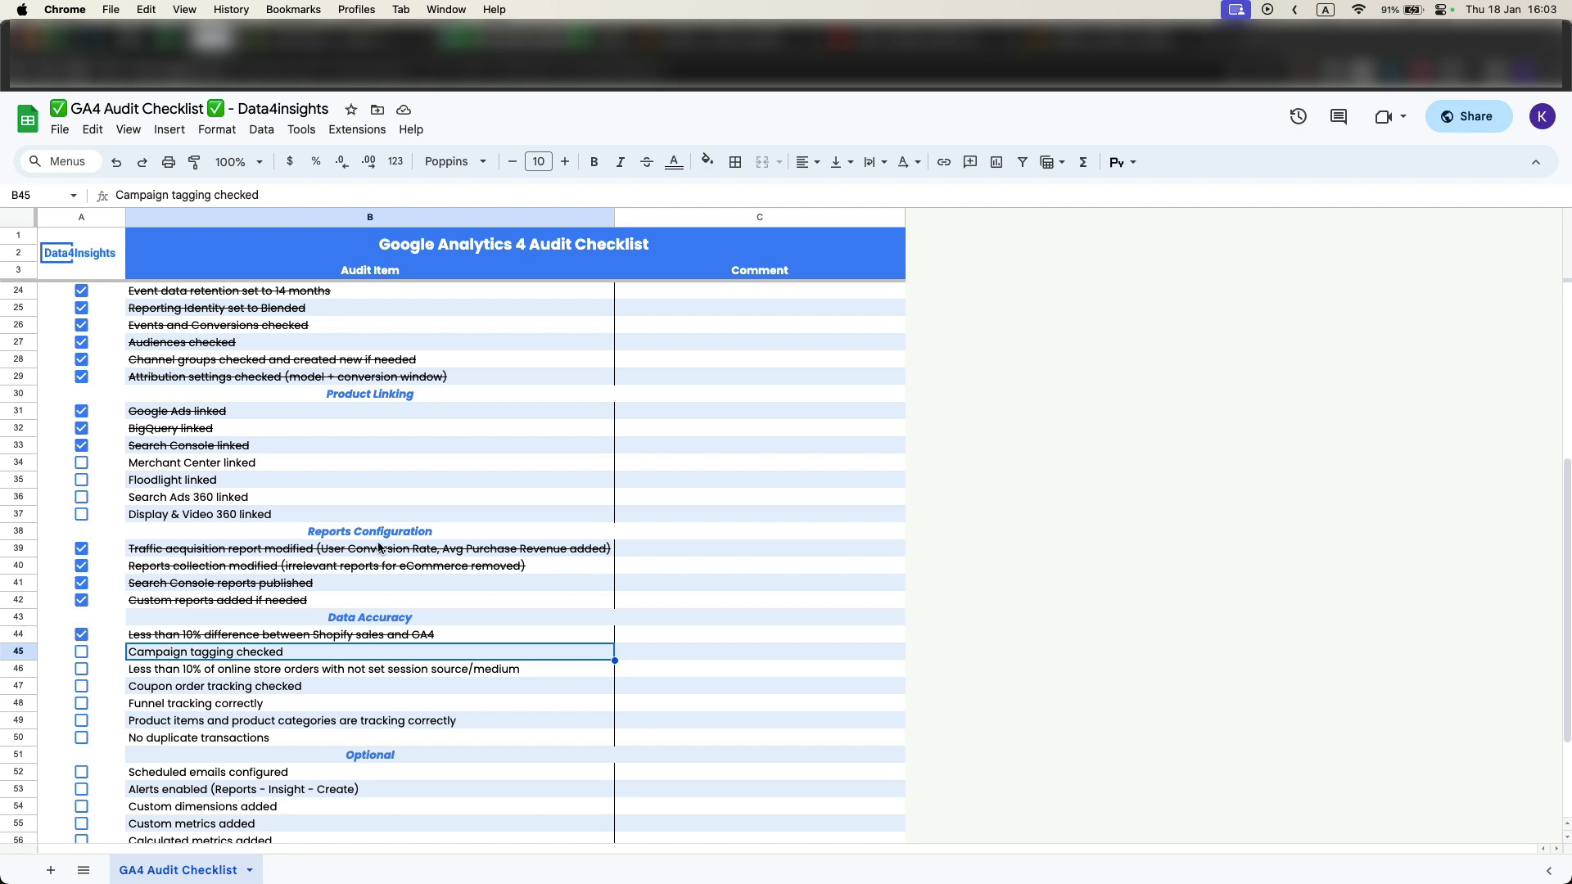
pyautogui.click(536, 38)
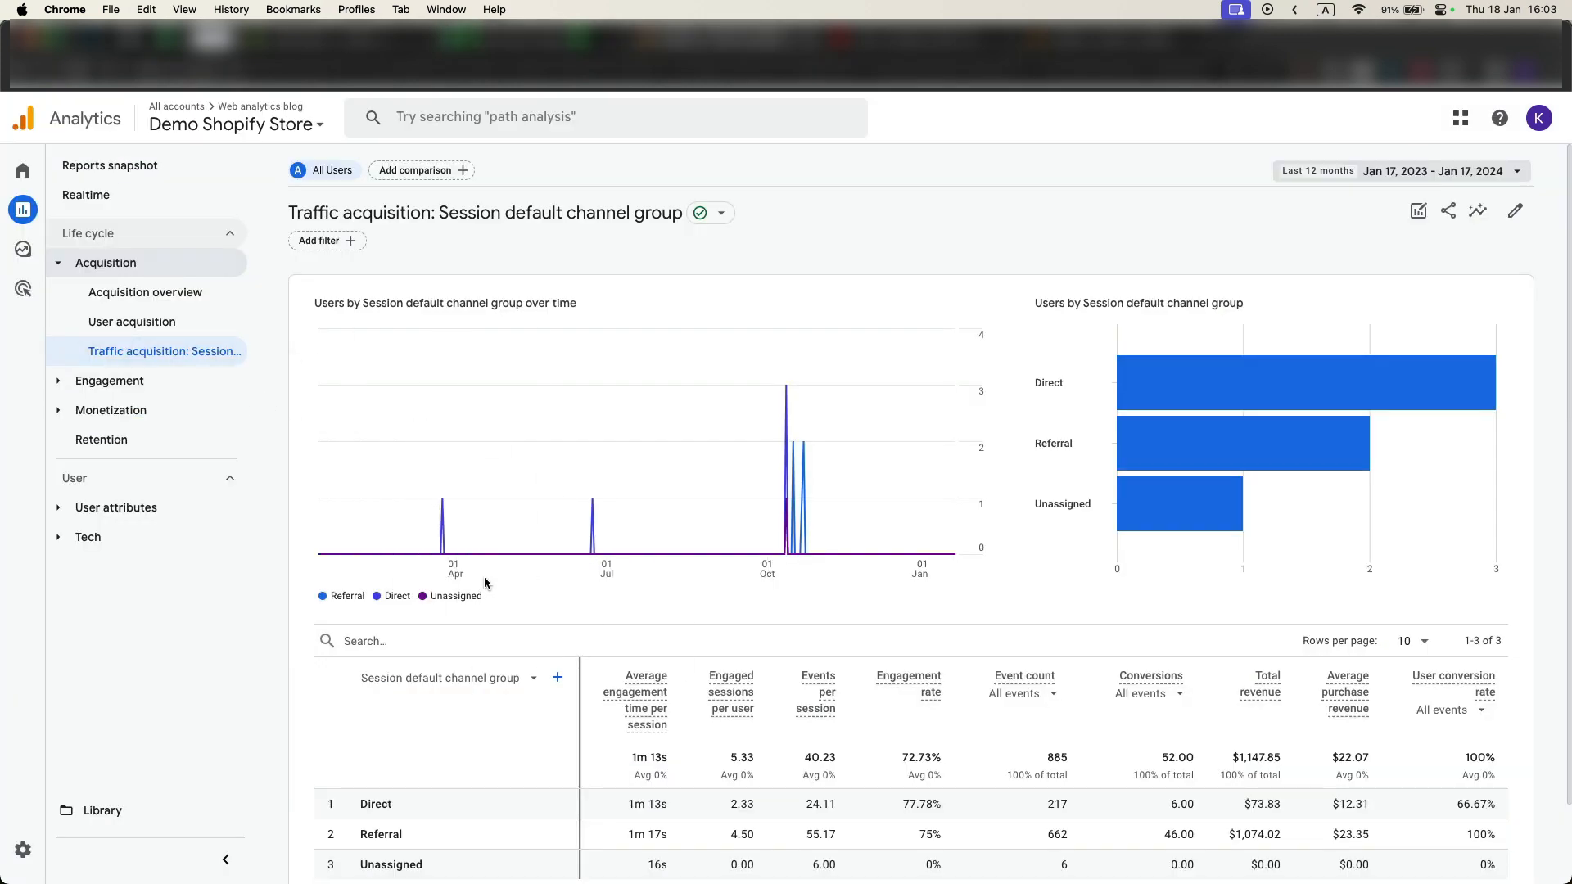
pyautogui.click(498, 678)
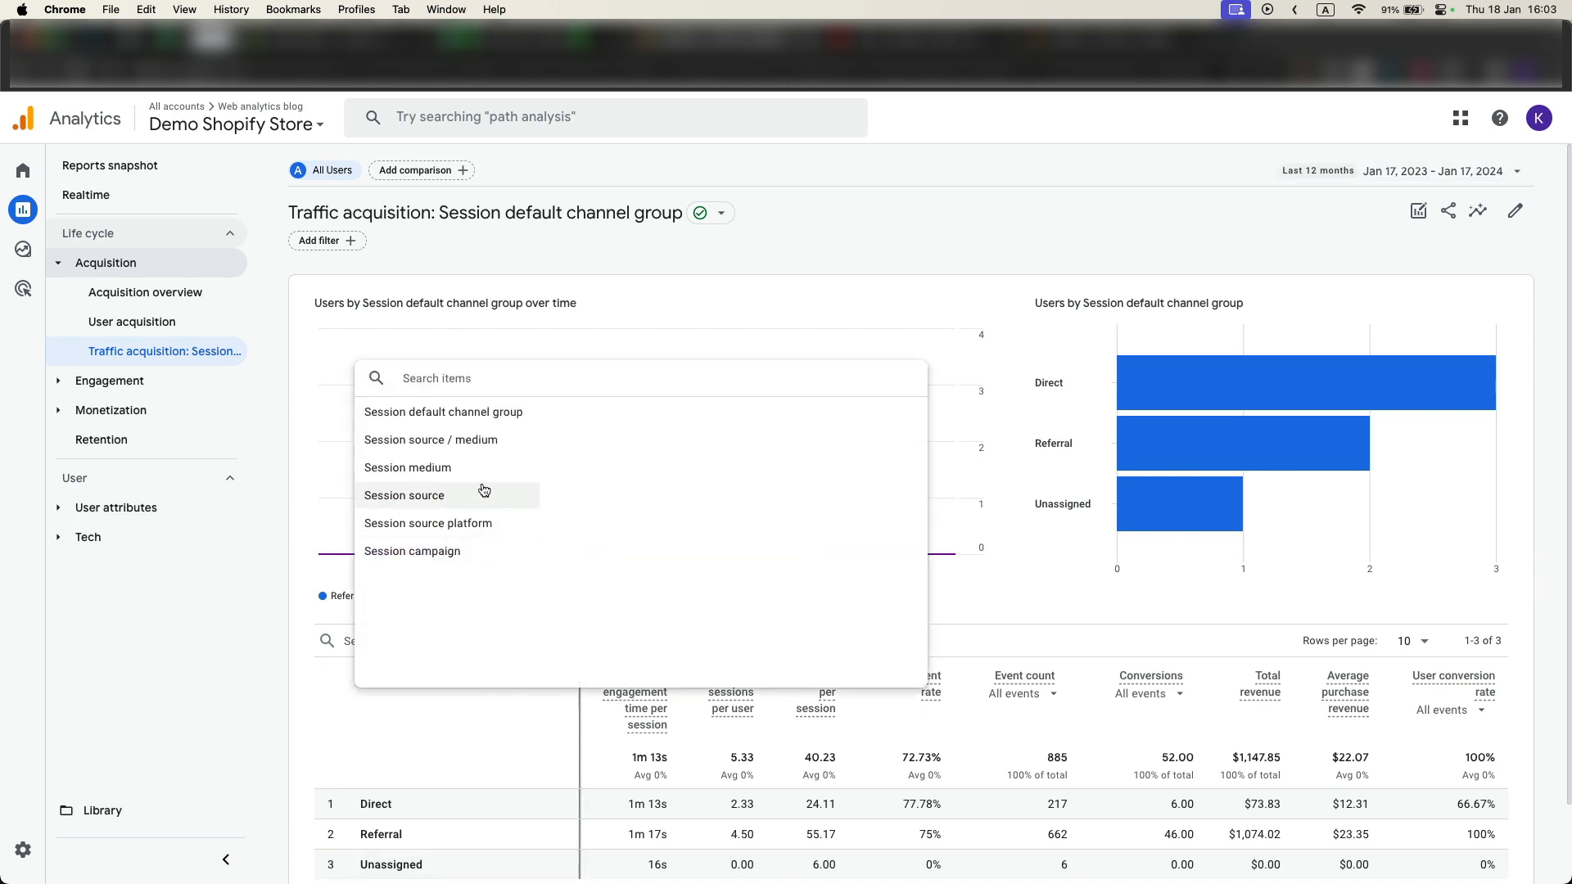
pyautogui.click(466, 442)
# Add Session campaign as a secondary dimension, review the campaign values, and mark "Campaign tagging checked" as done in the checklist.
pyautogui.scroll(-2, 543, 673)
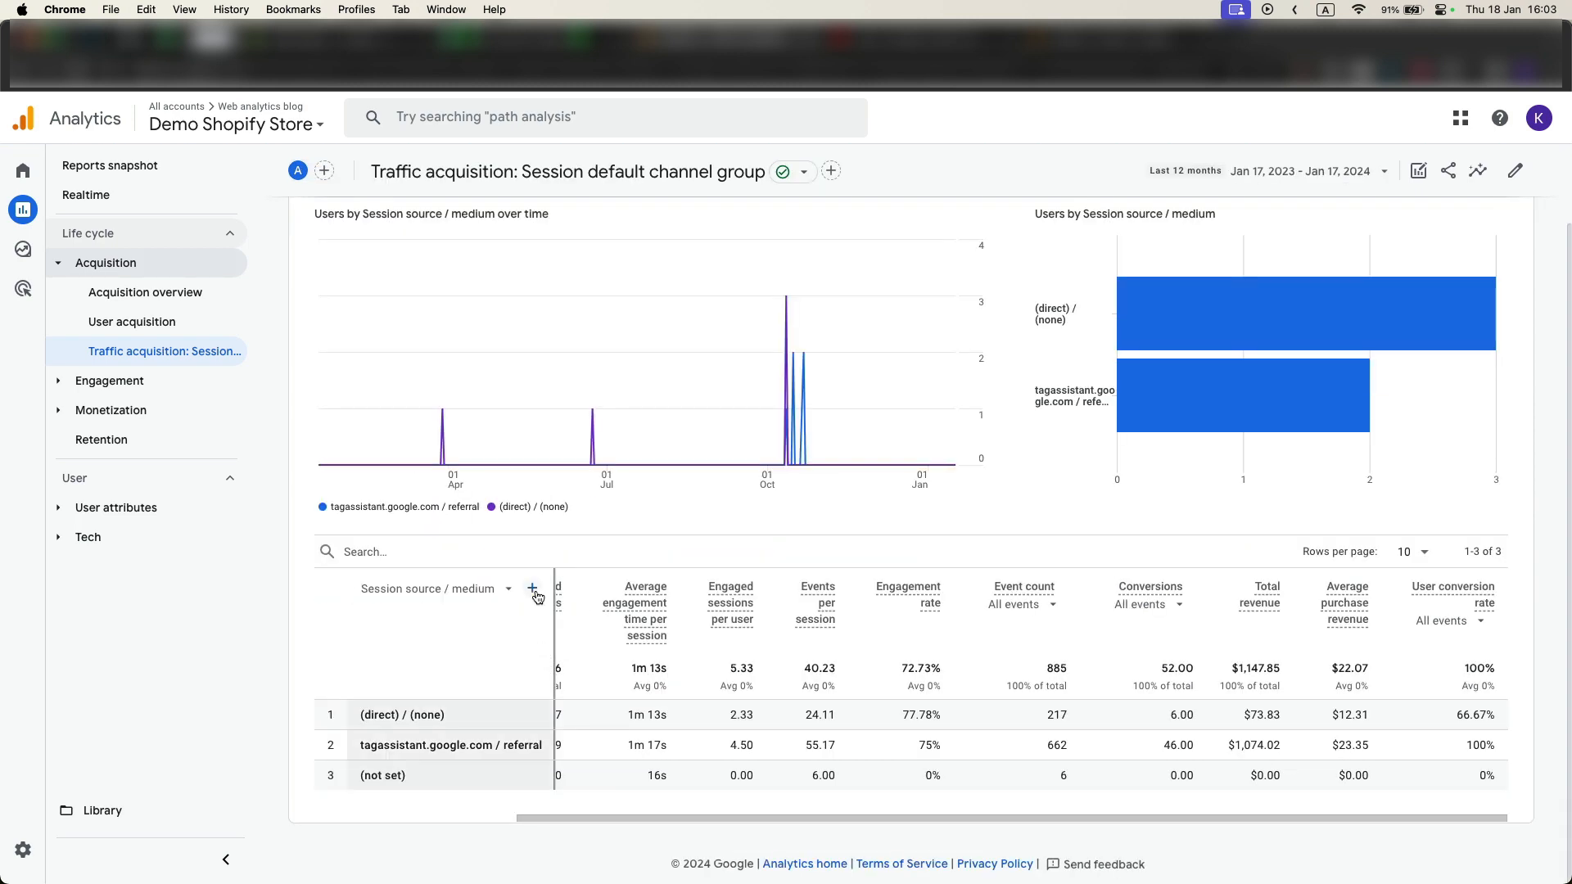
pyautogui.click(533, 589)
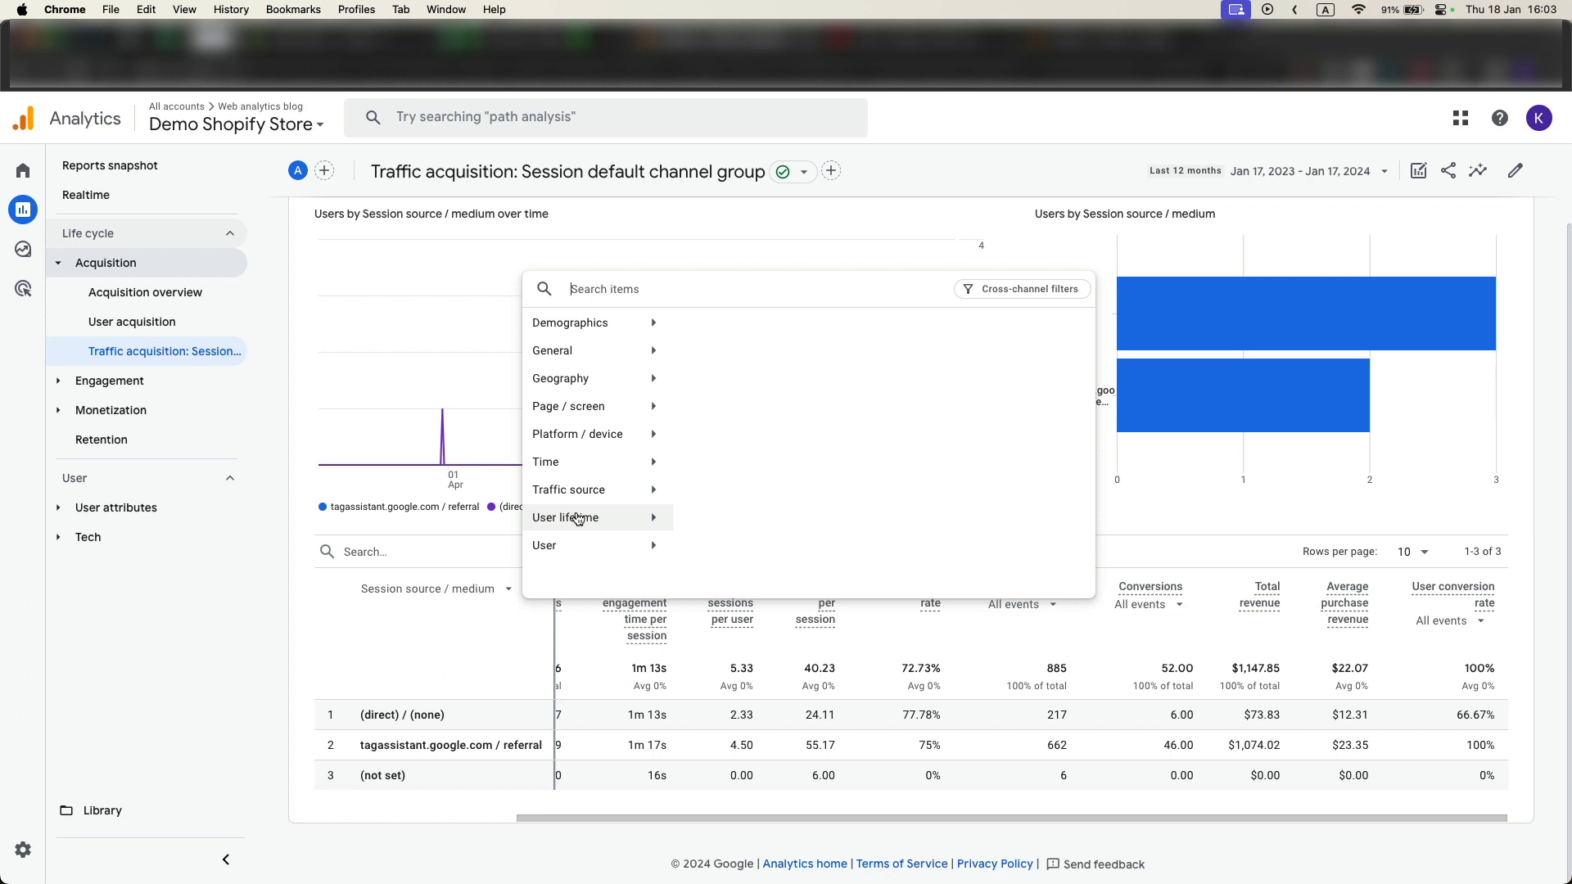
pyautogui.write('camp')
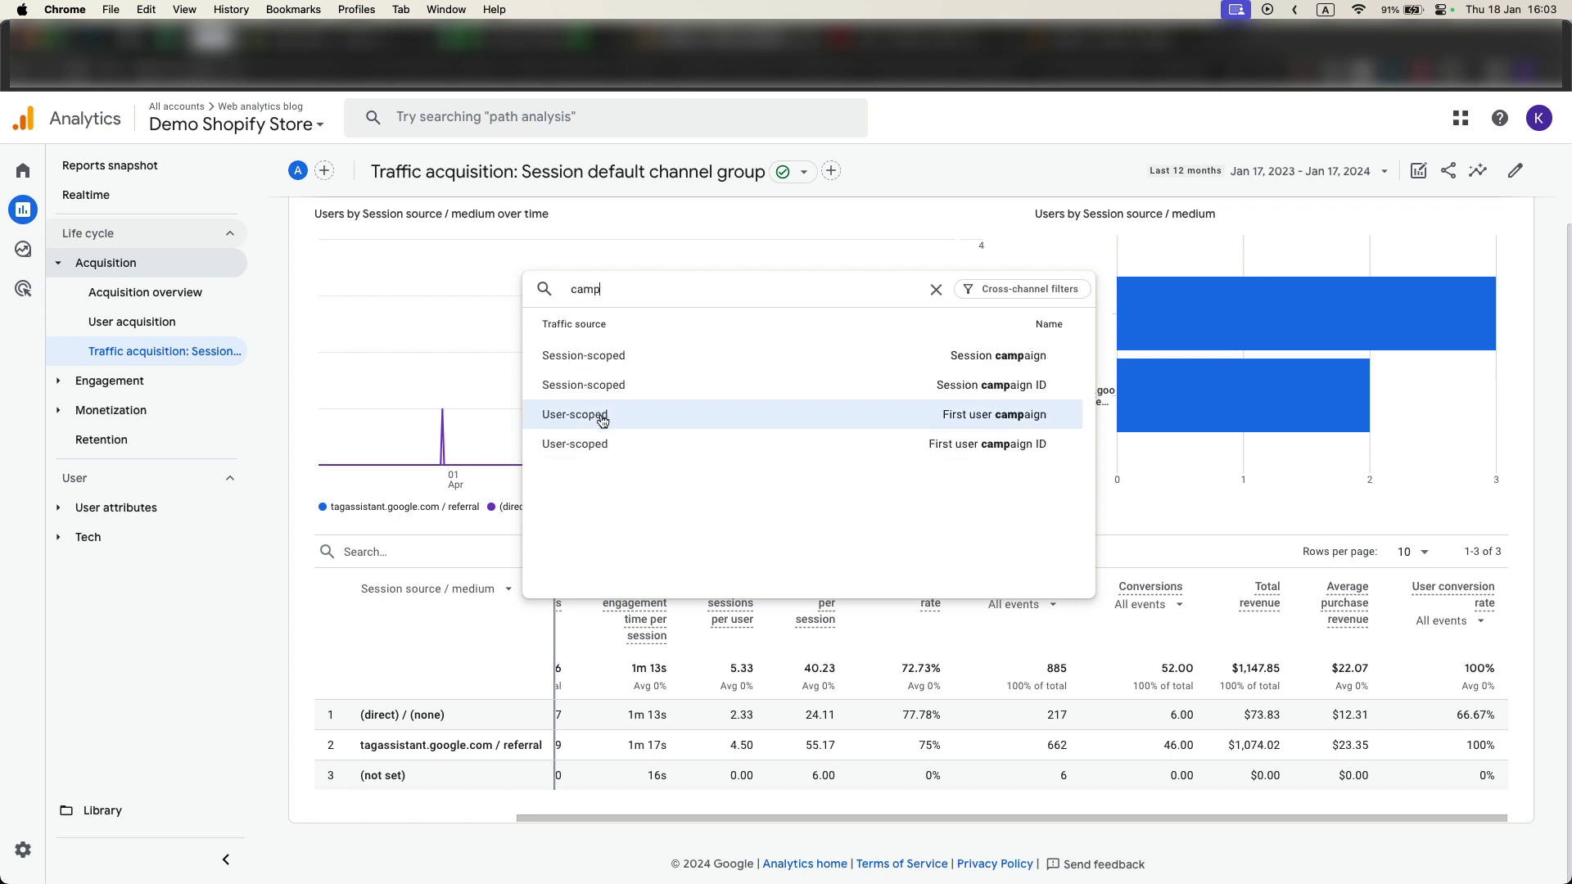
pyautogui.click(659, 357)
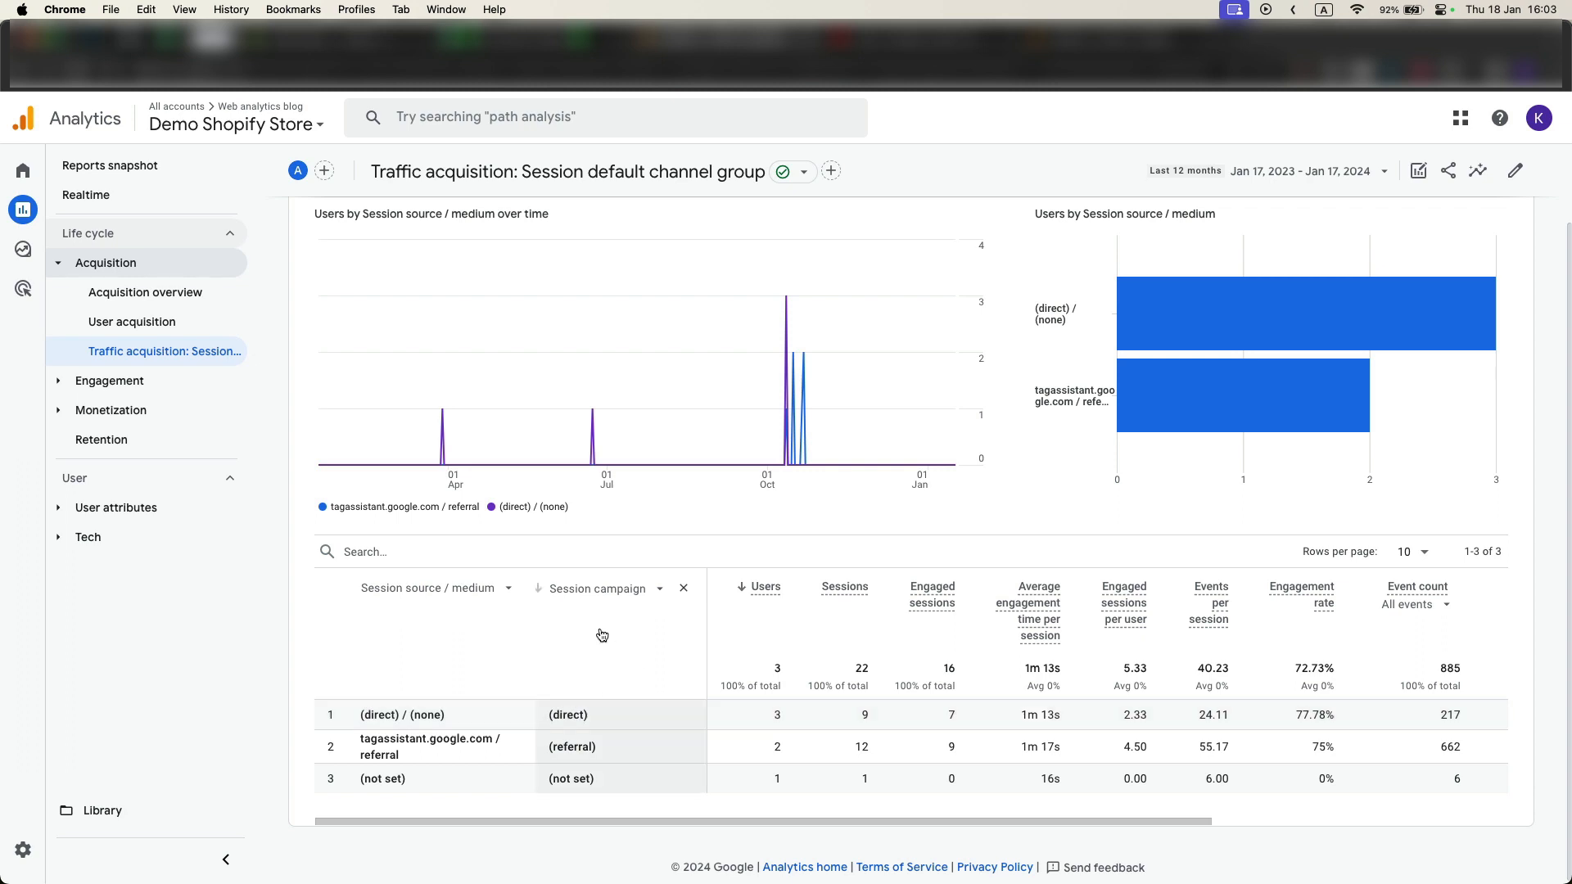
pyautogui.hscroll(2, 634, 690)
pyautogui.hscroll(2, 634, 690)
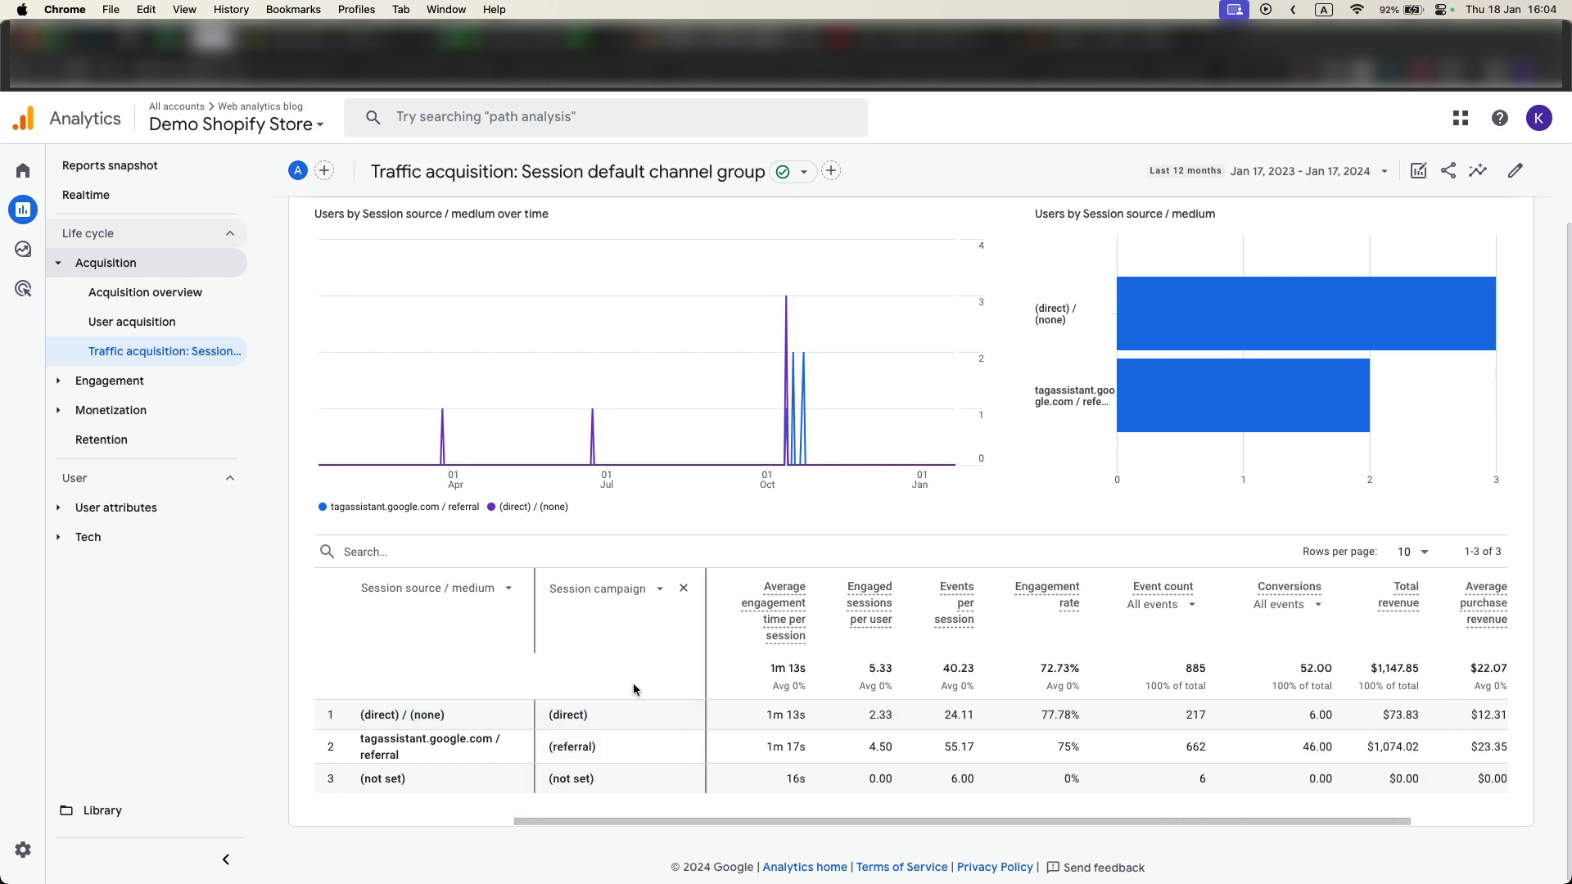
pyautogui.hscroll(-4, 635, 690)
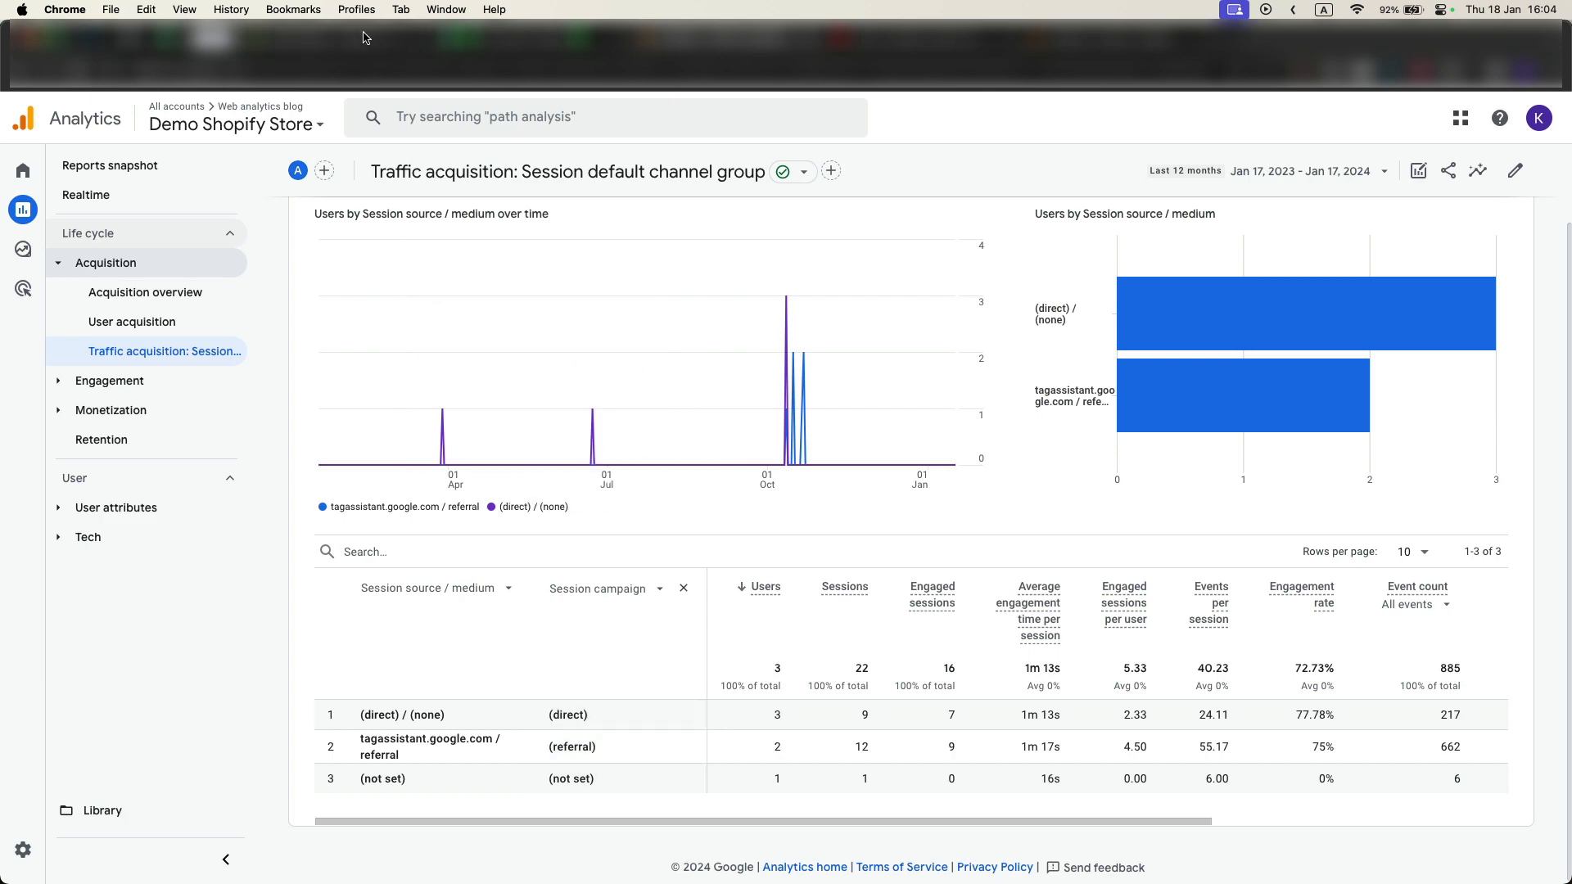
pyautogui.click(498, 45)
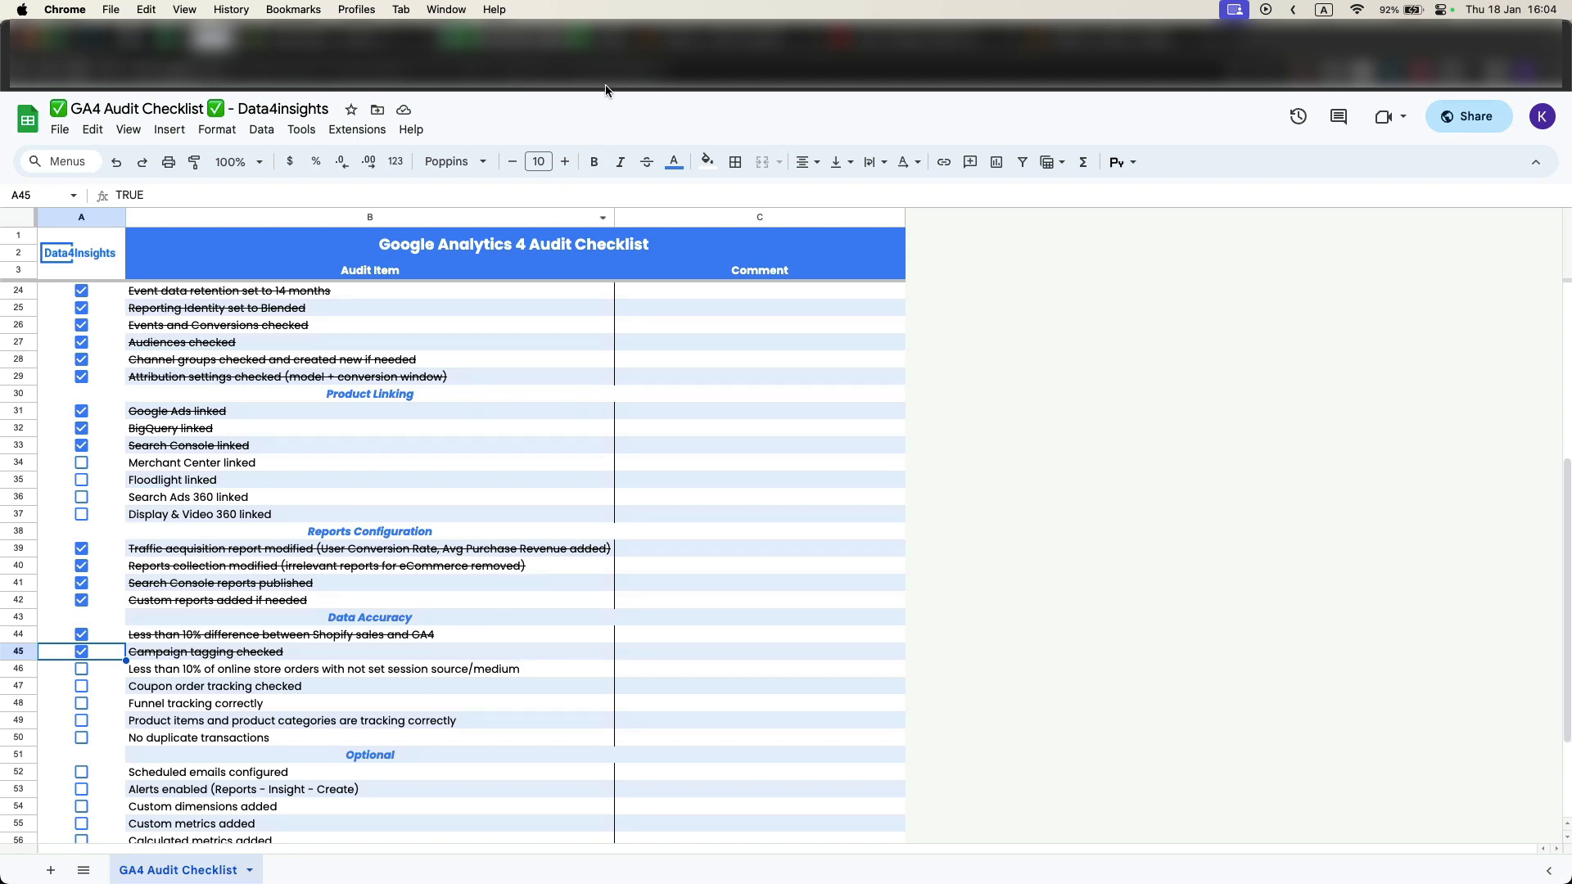
# Review the not set source/medium revenue in GA4 and mark "Less than 10% of online store orders with not set session source/medium" as done.
pyautogui.click(690, 37)
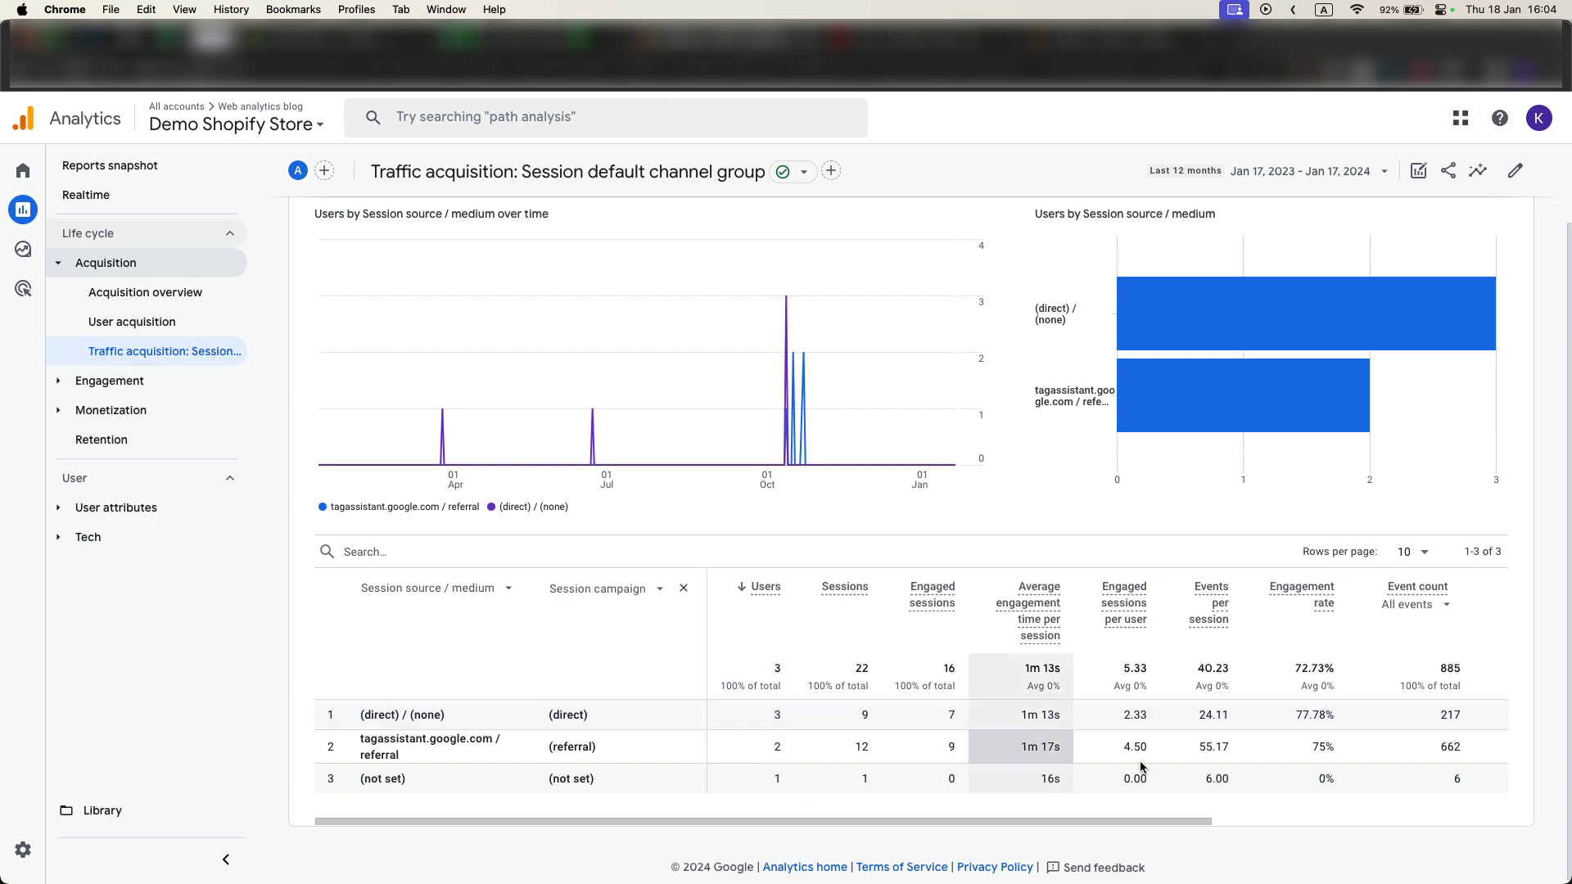
pyautogui.hscroll(3, 1240, 774)
pyautogui.hscroll(3, 1241, 774)
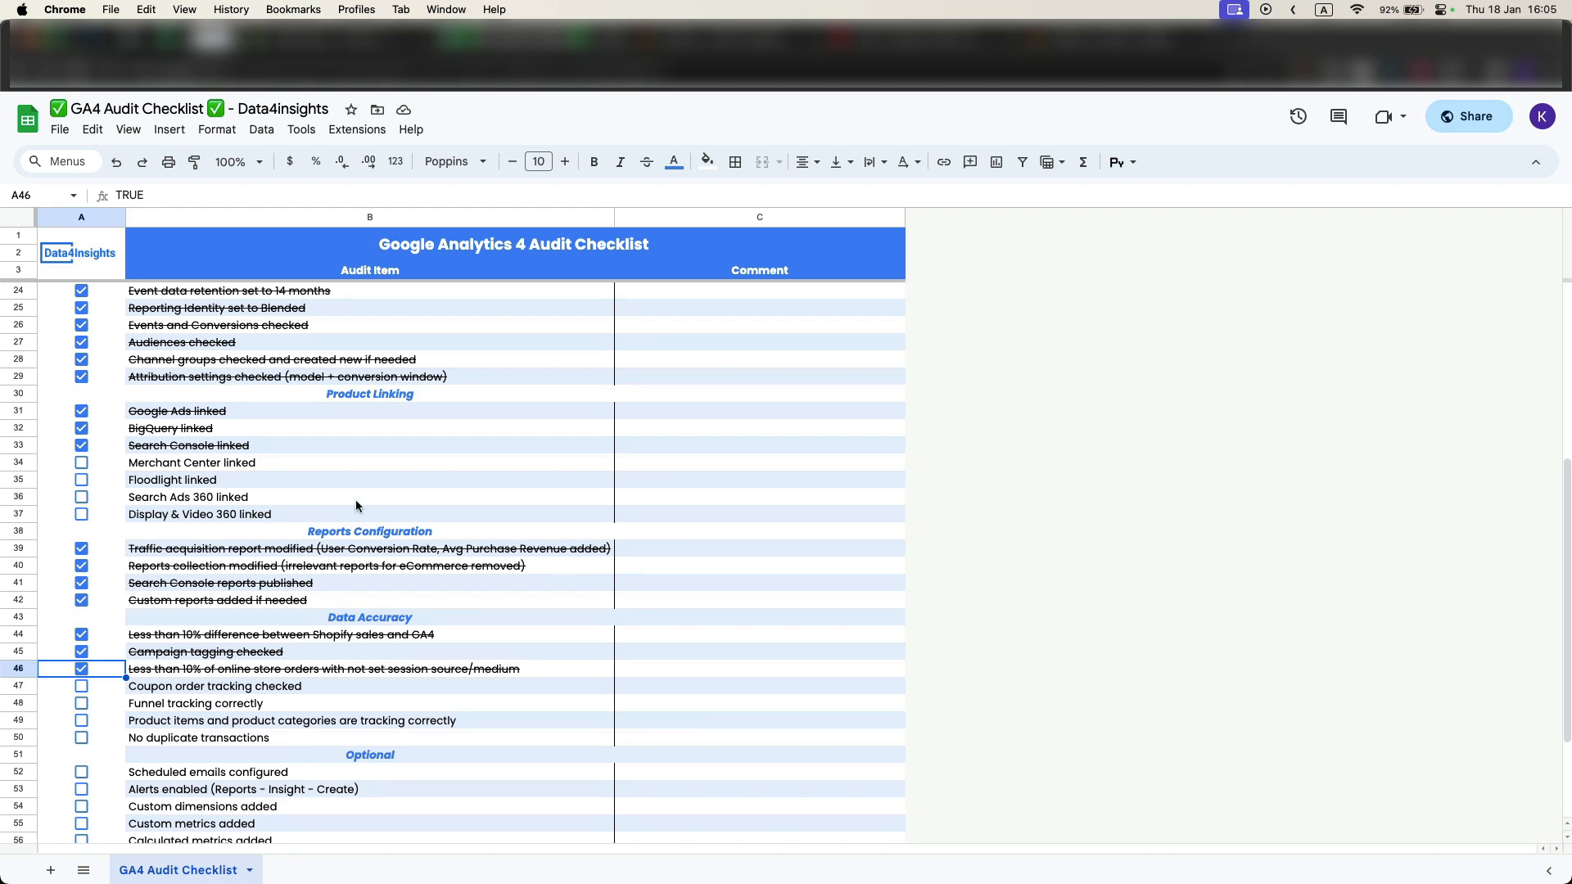
# Examine the Order coupons report from the GA4 Monetization overview and mark "Coupon order tracking checked" as done in the checklist.
pyautogui.click(656, 44)
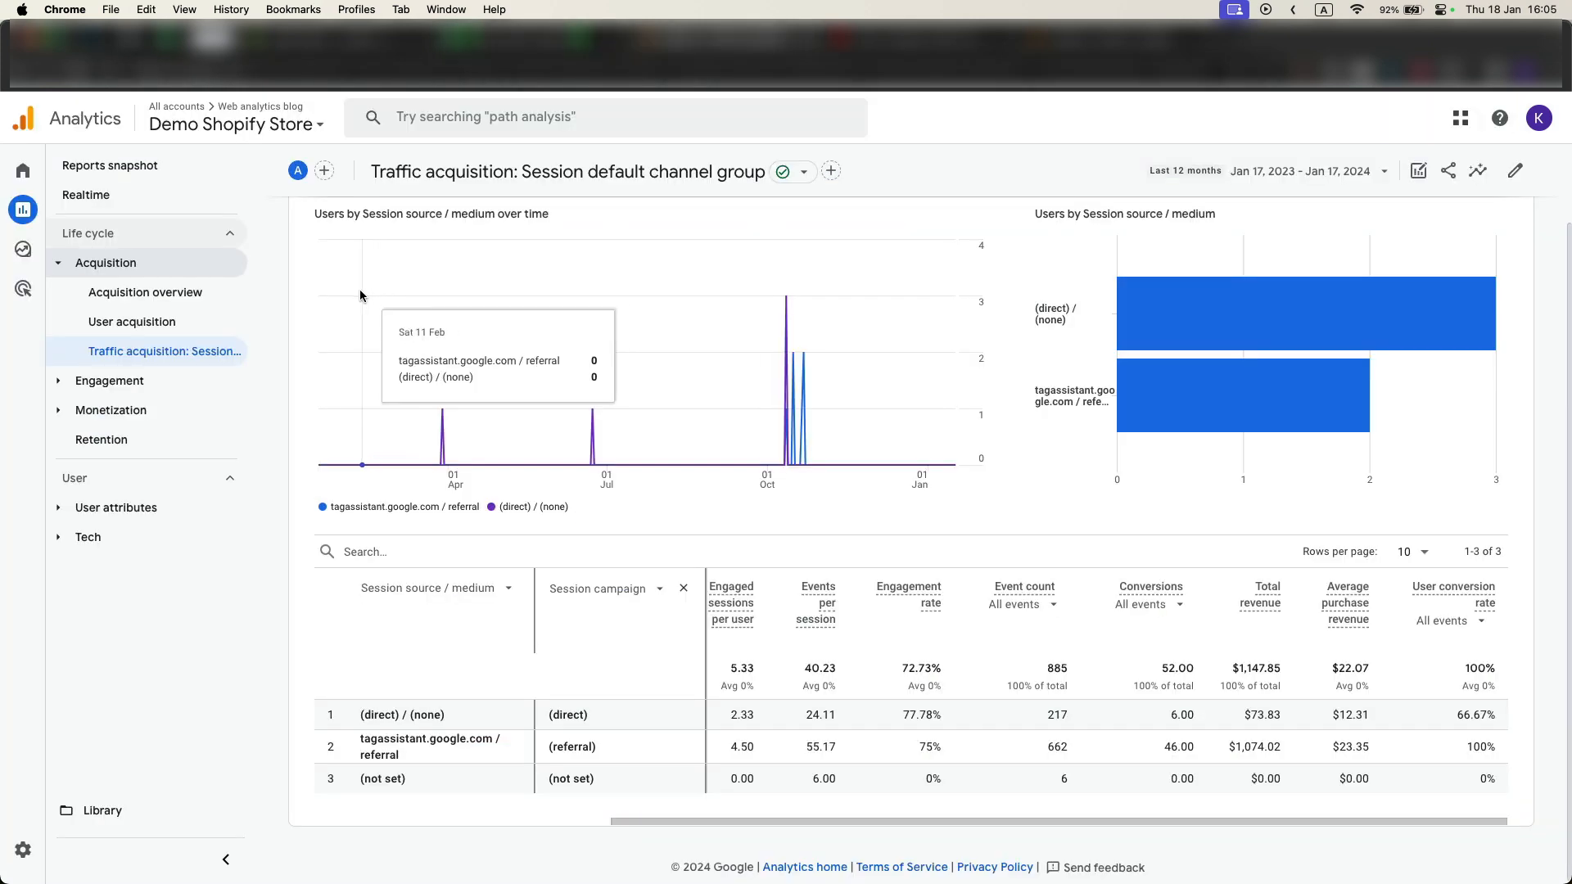
pyautogui.click(144, 412)
pyautogui.click(152, 440)
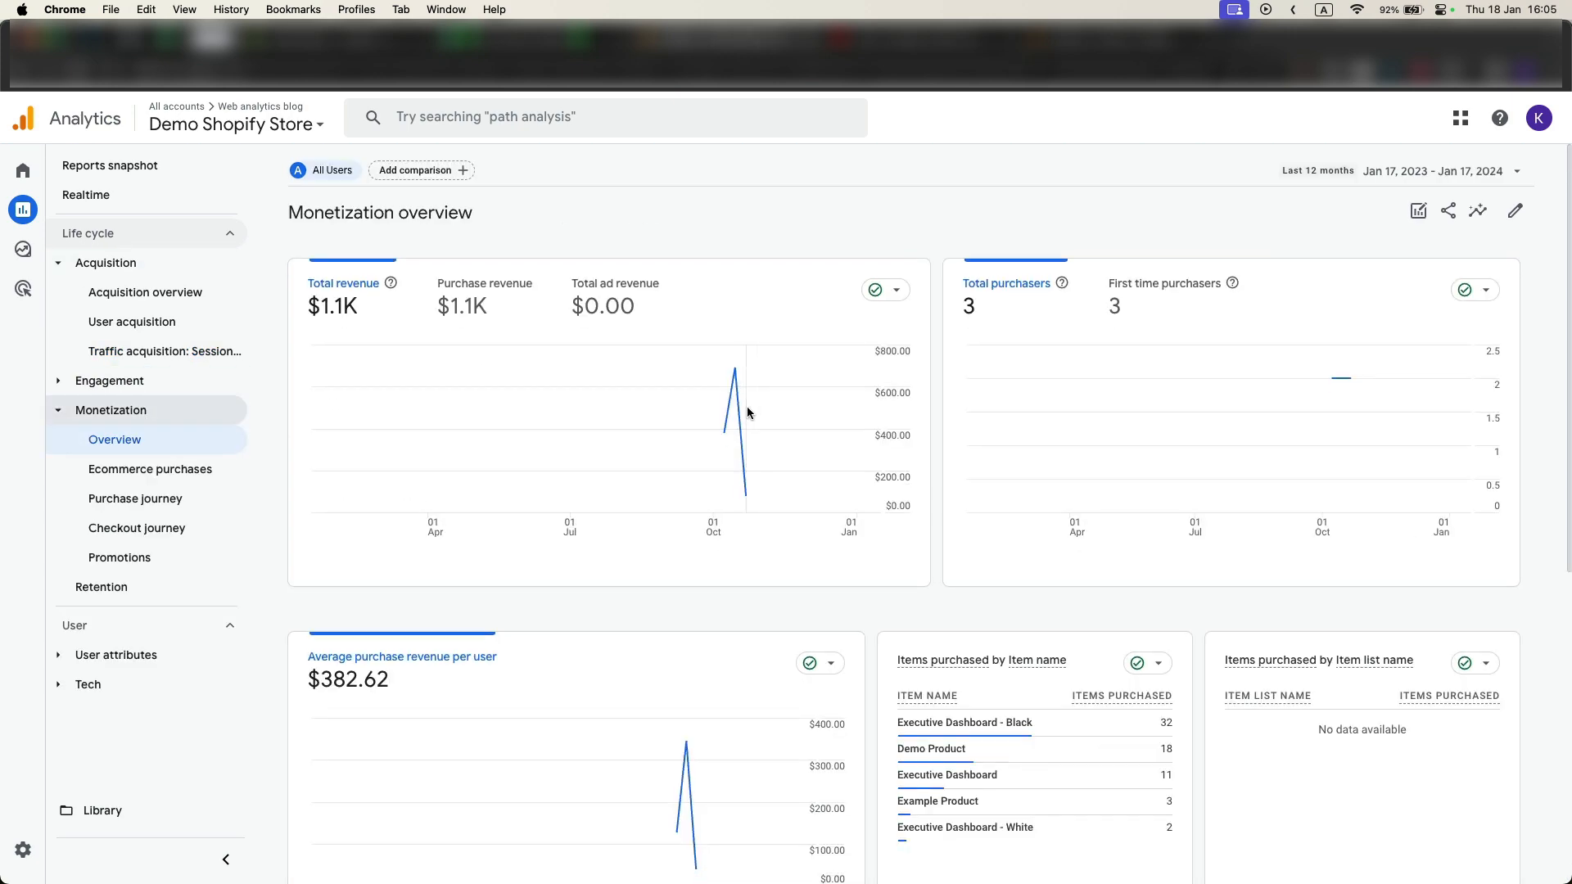
pyautogui.scroll(-5, 747, 406)
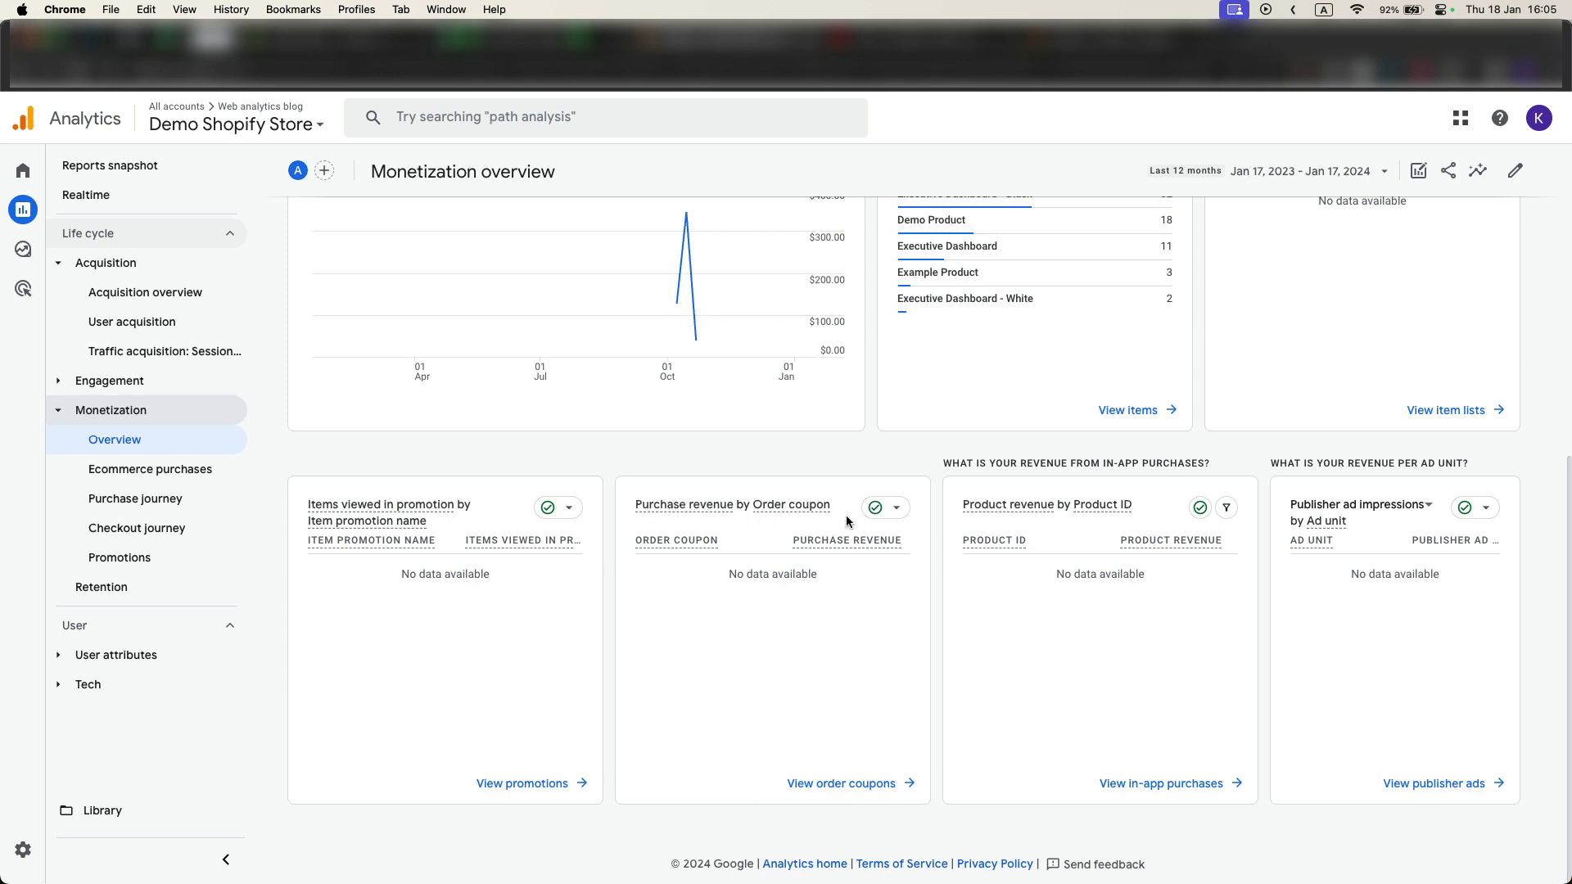
pyautogui.click(815, 786)
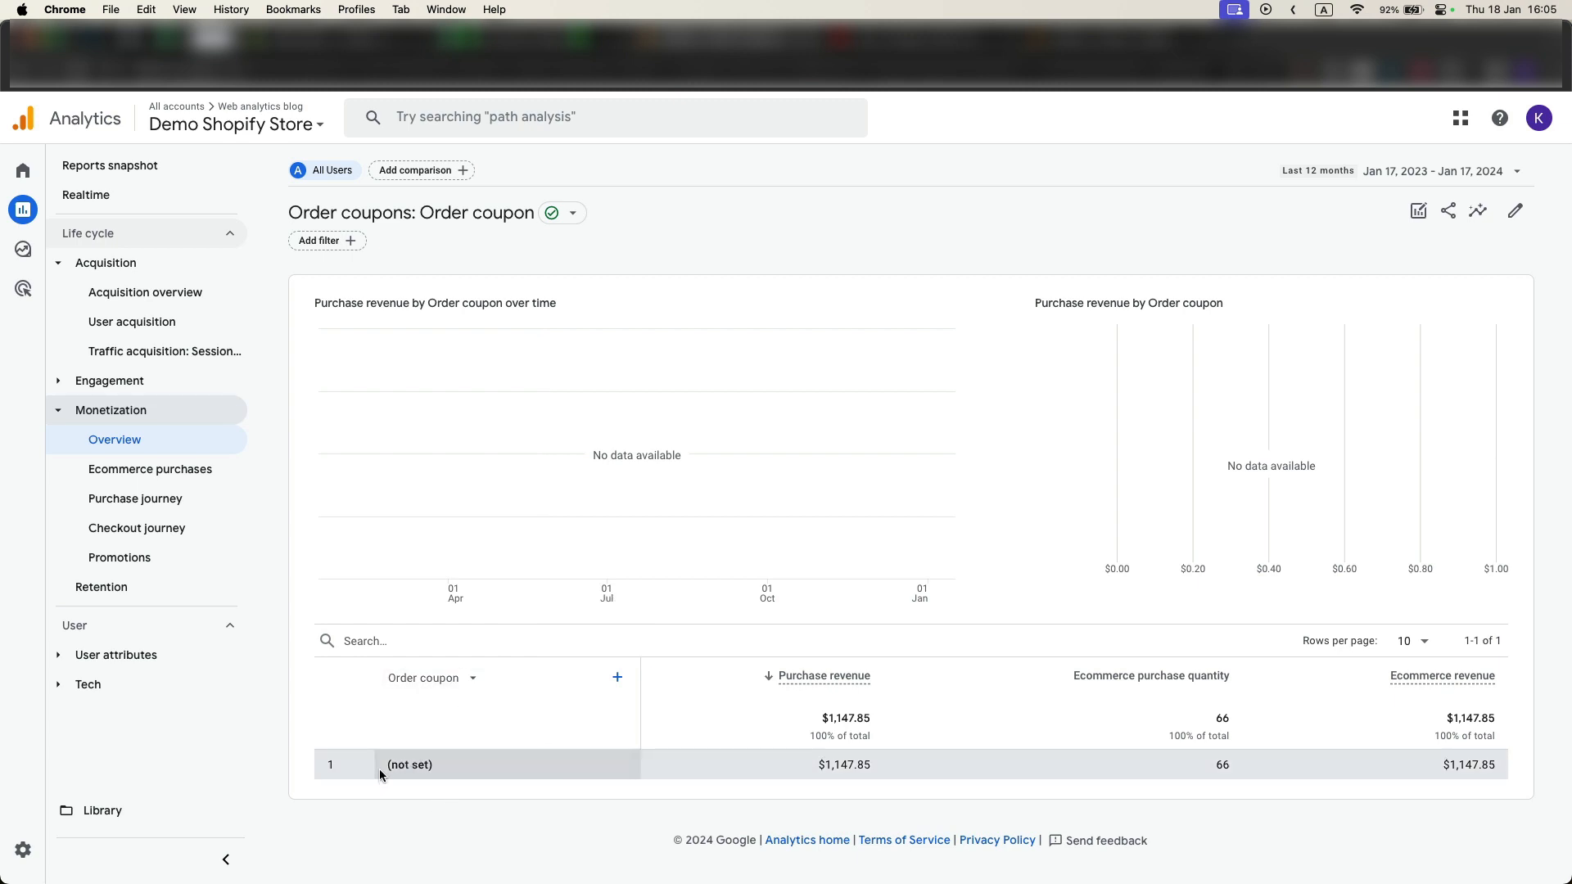
pyautogui.moveTo(379, 769); pyautogui.dragTo(455, 778)
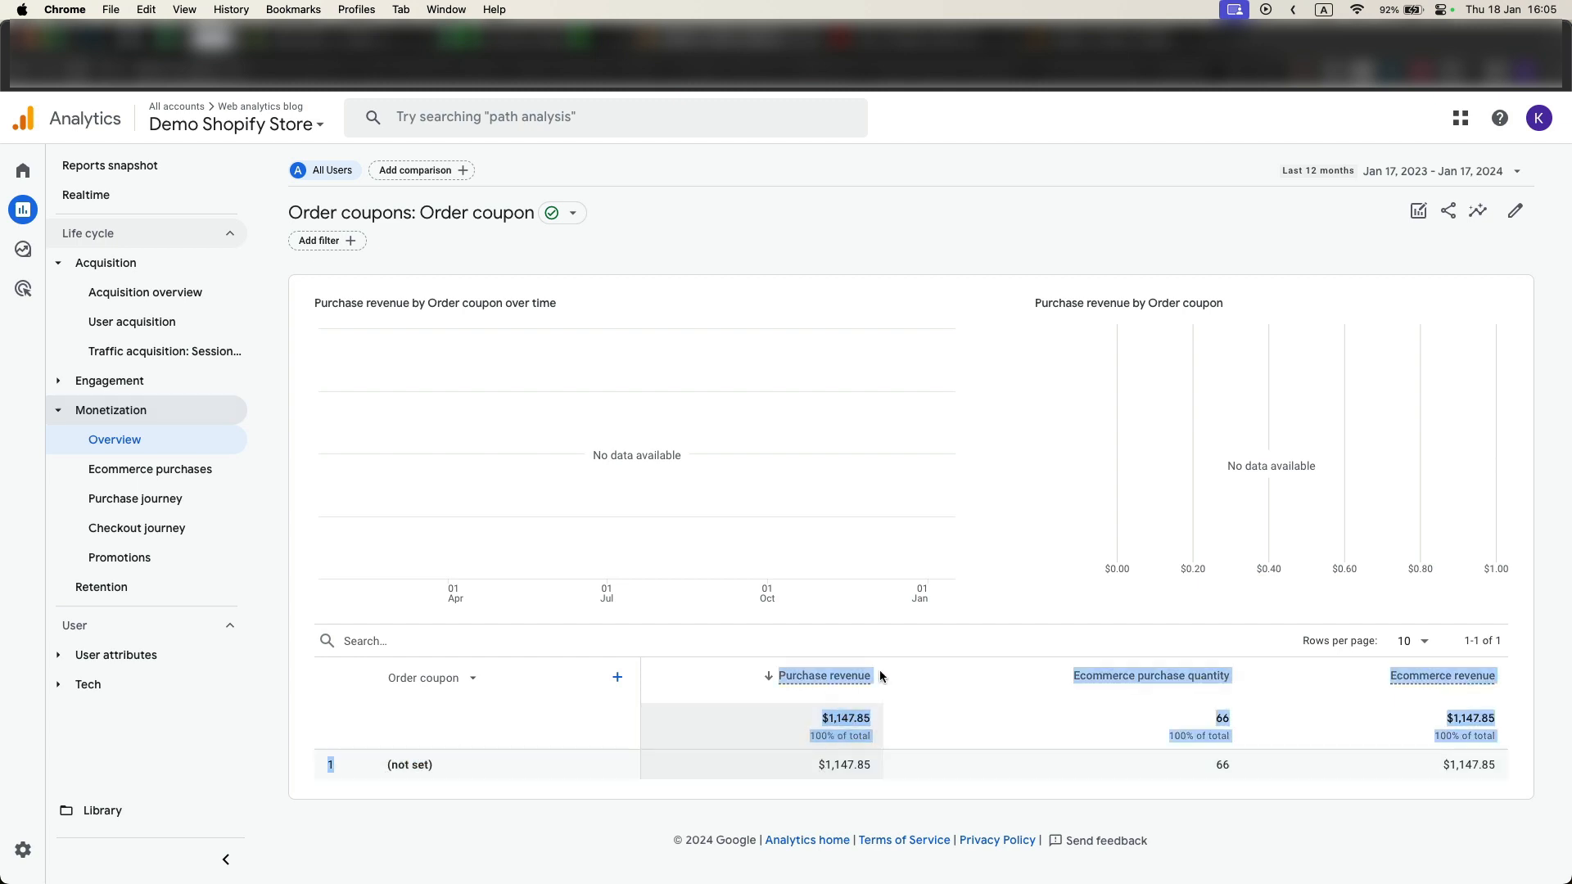
pyautogui.click(572, 784)
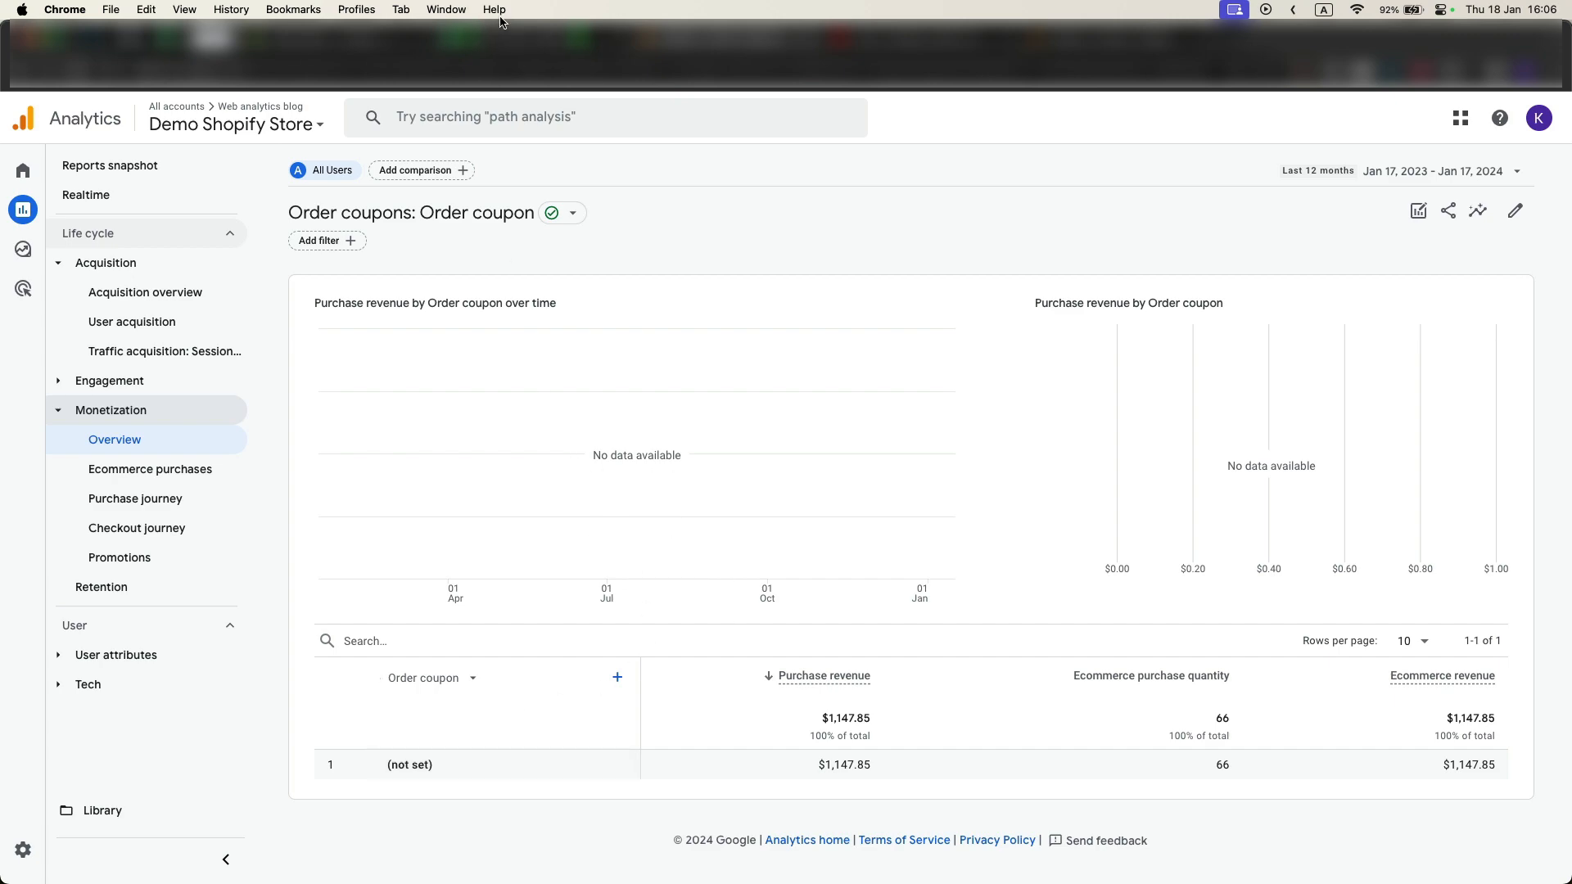
pyautogui.click(521, 42)
pyautogui.click(81, 686)
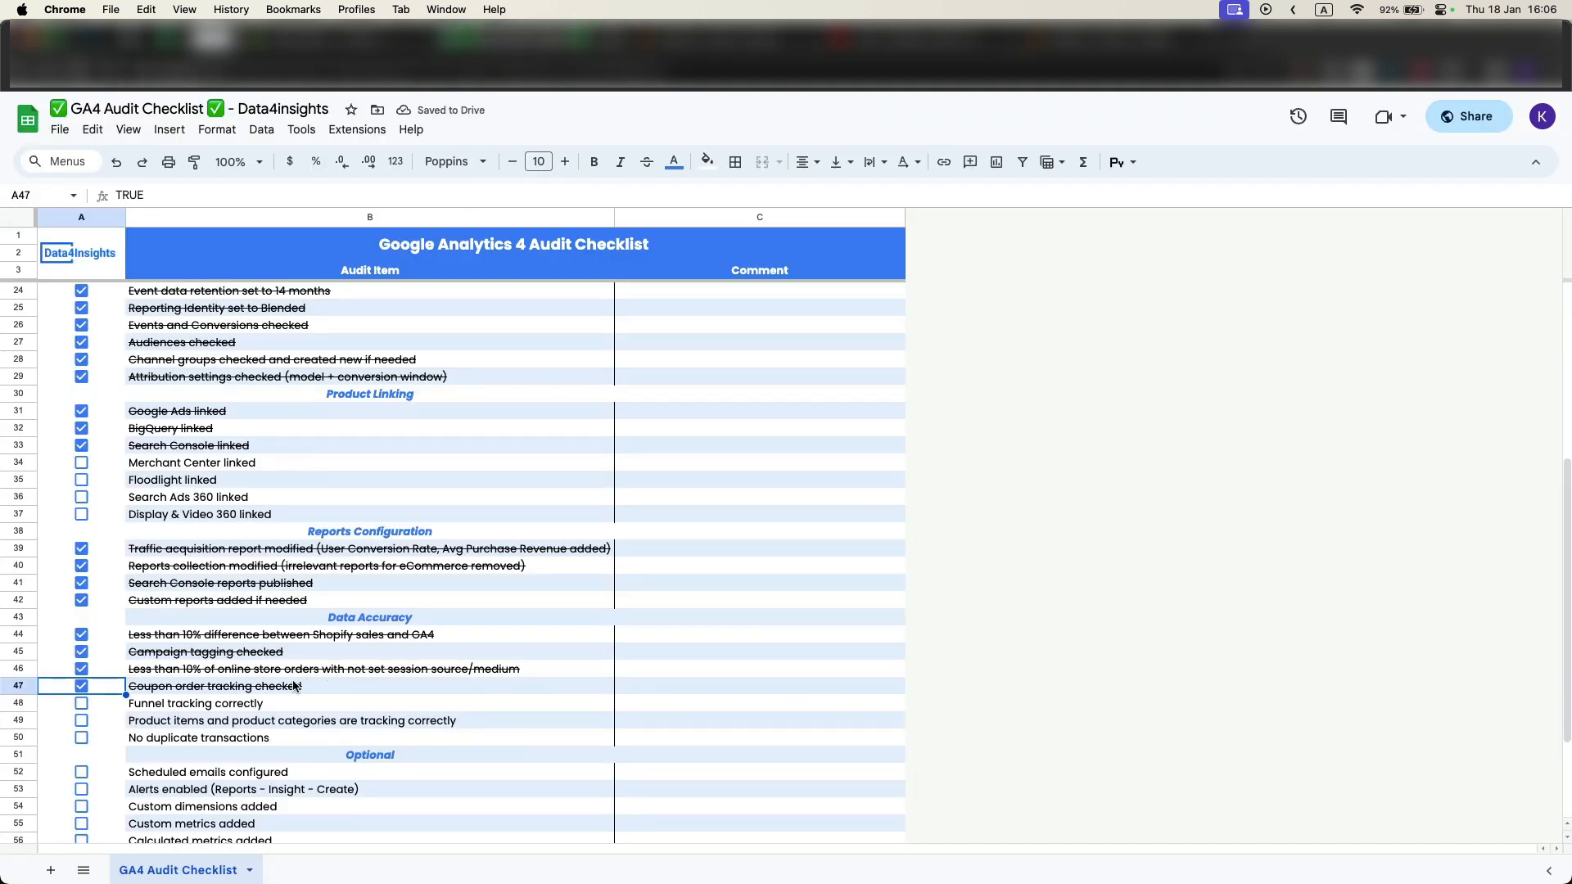
# Review the Demo Shopify Store's Purchase journey funnel in GA4 for the "Funnel tracking correctly" checklist item.
pyautogui.click(211, 706)
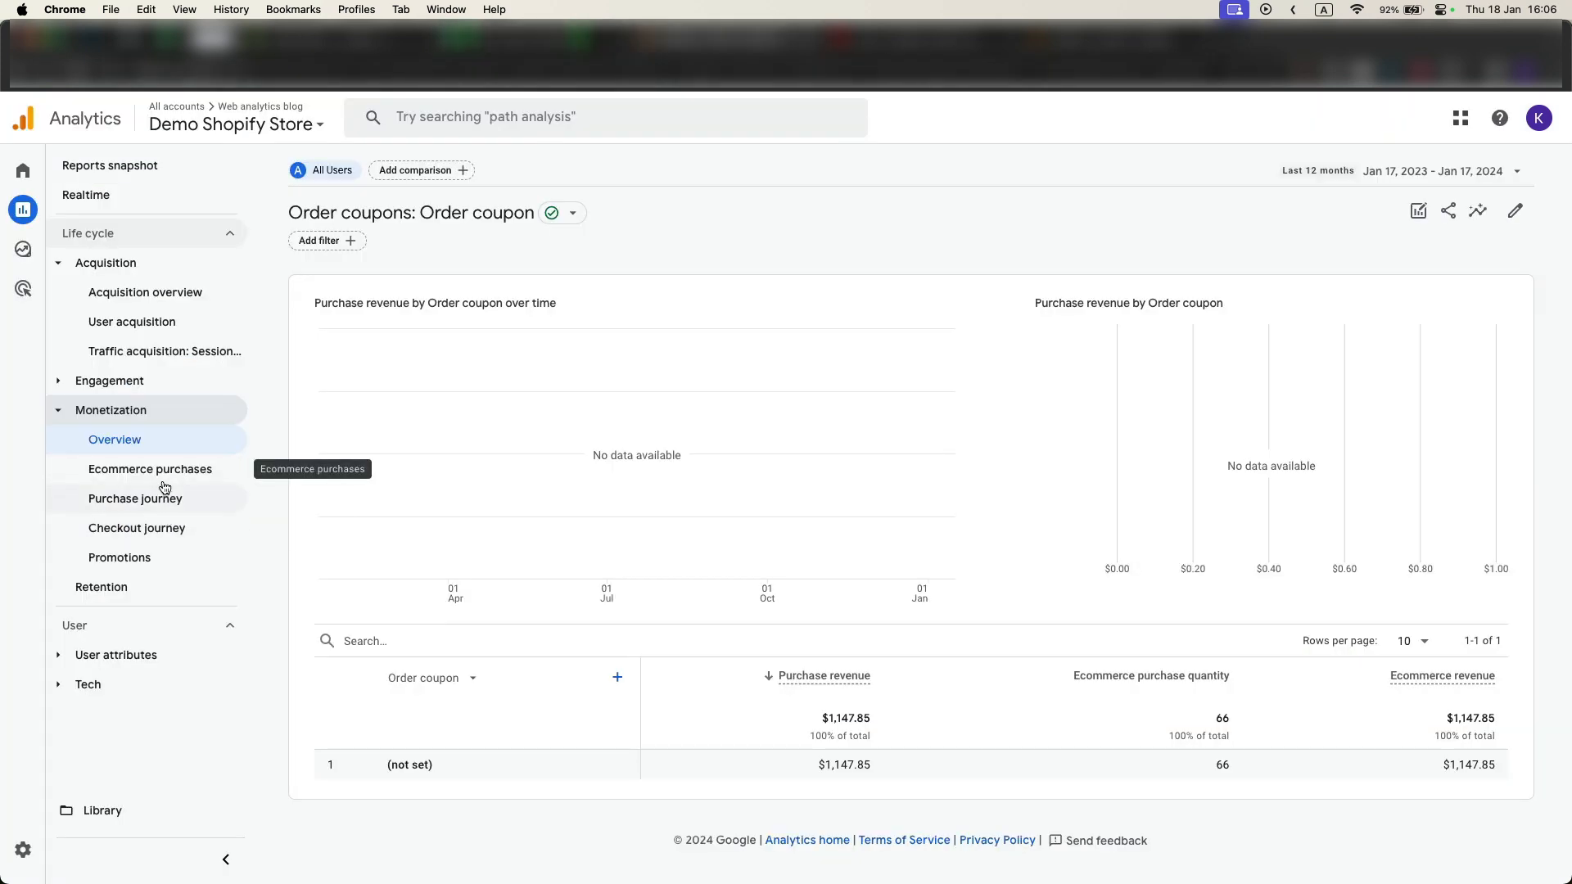
pyautogui.click(159, 499)
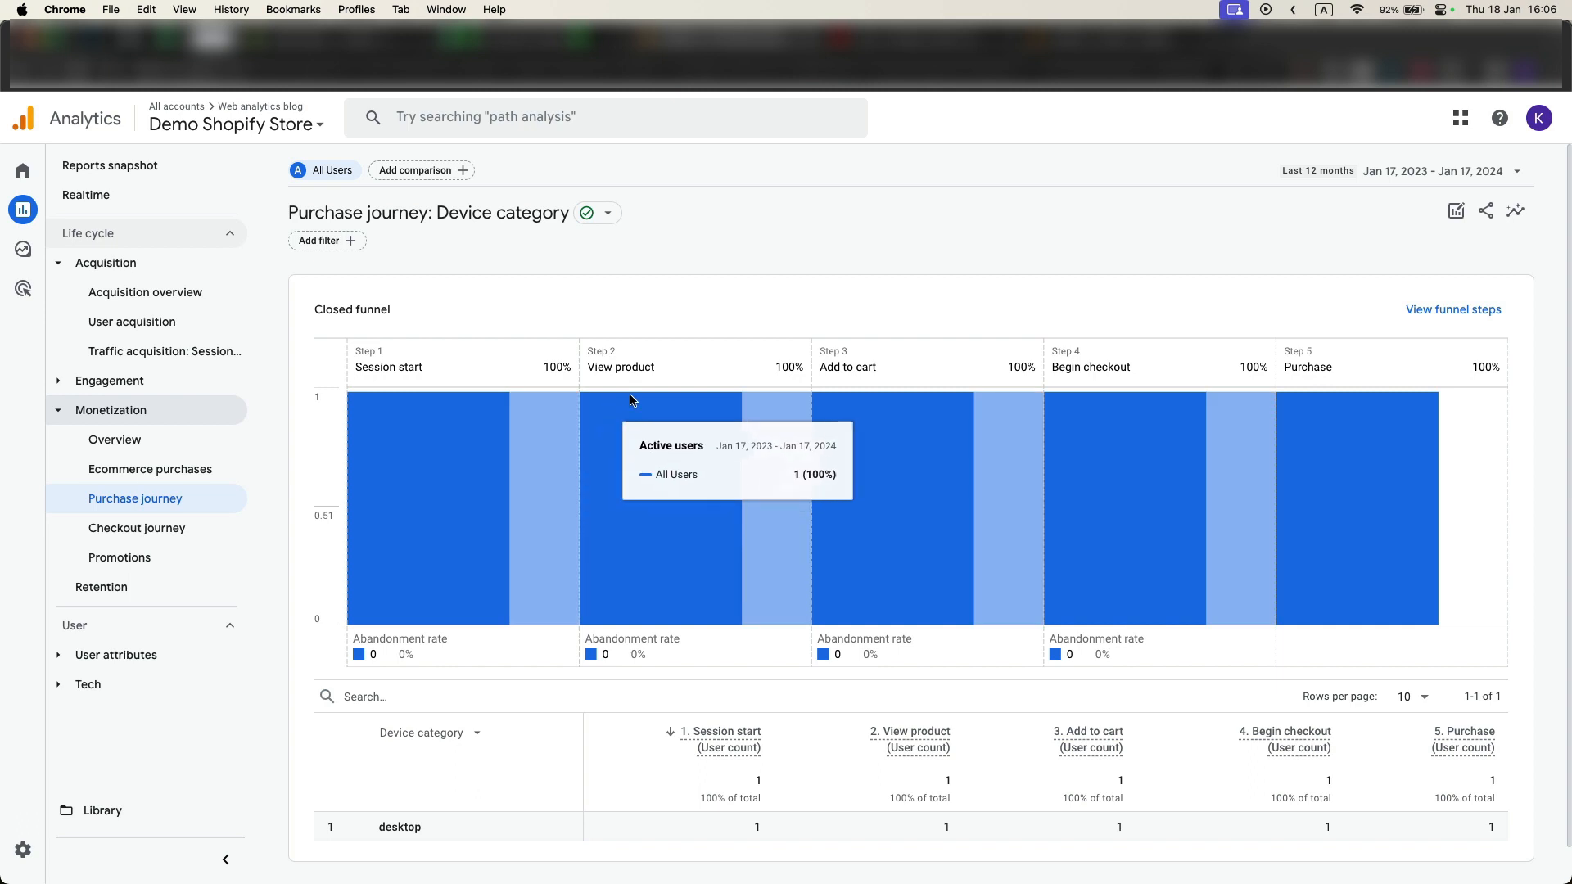
pyautogui.scroll(-1, 705, 672)
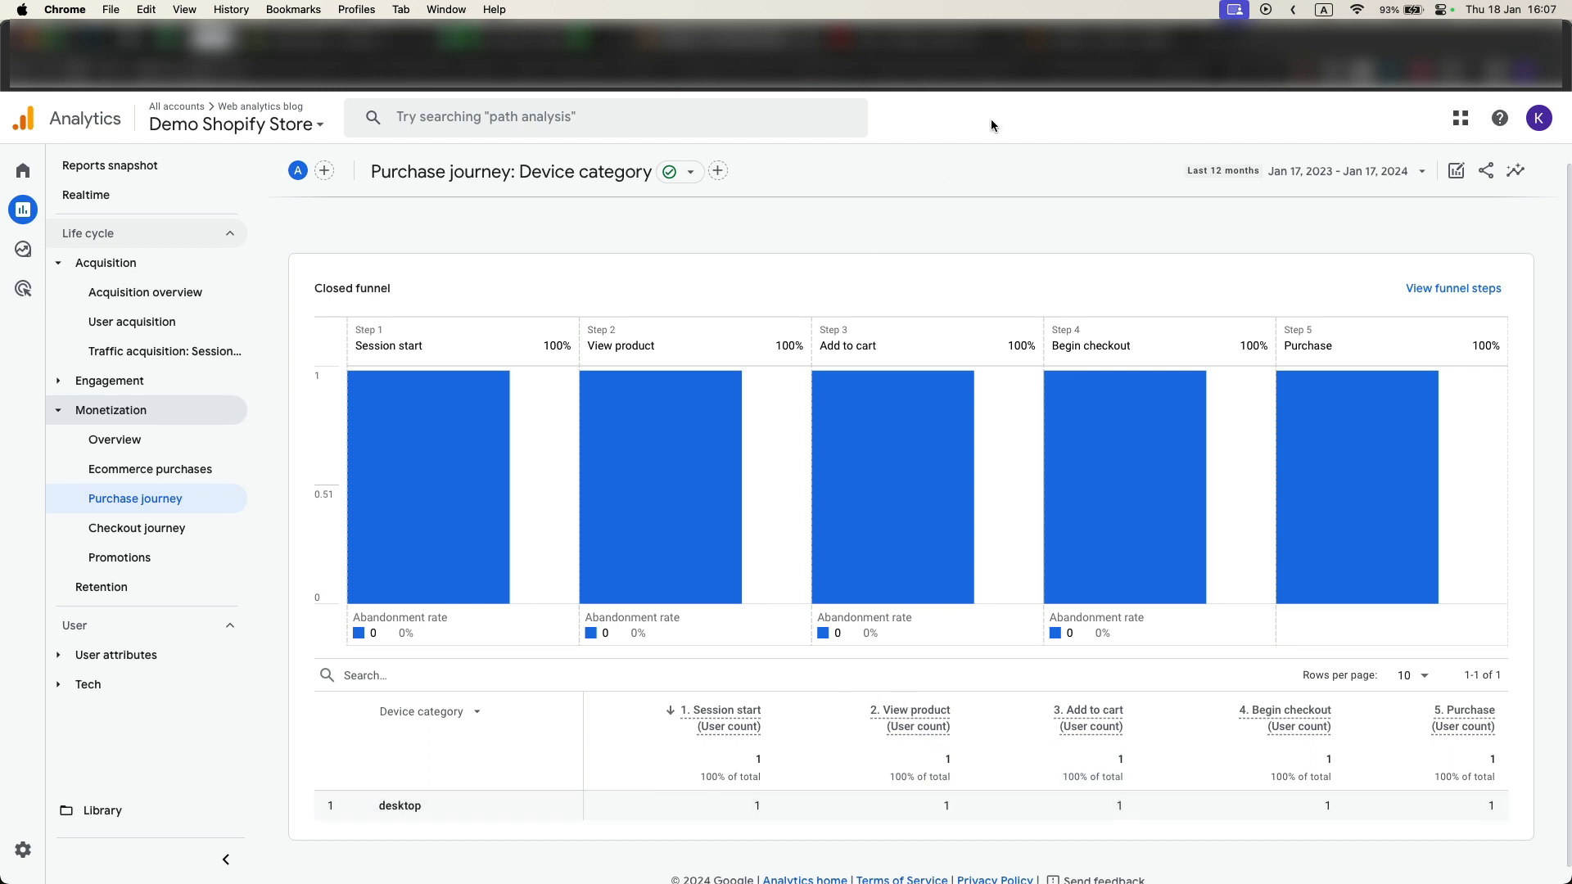
# Examine the Purchase journey funnel and its breakdown dimensions in the other GA4 property, and mark "Funnel tracking correctly" as done in the checklist.
pyautogui.click(1106, 40)
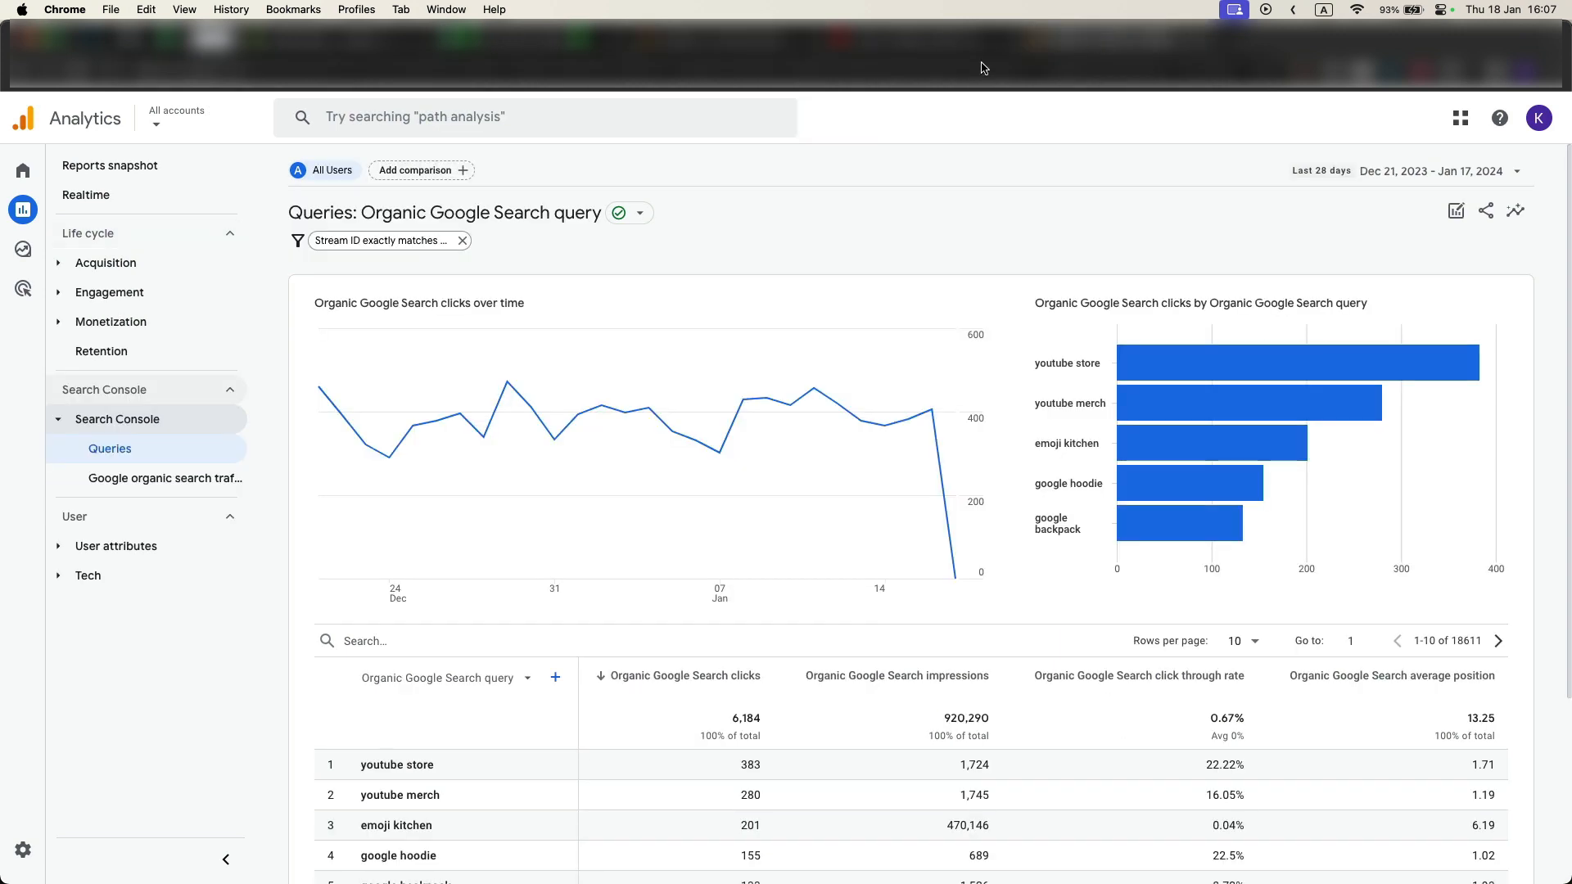
pyautogui.click(60, 316)
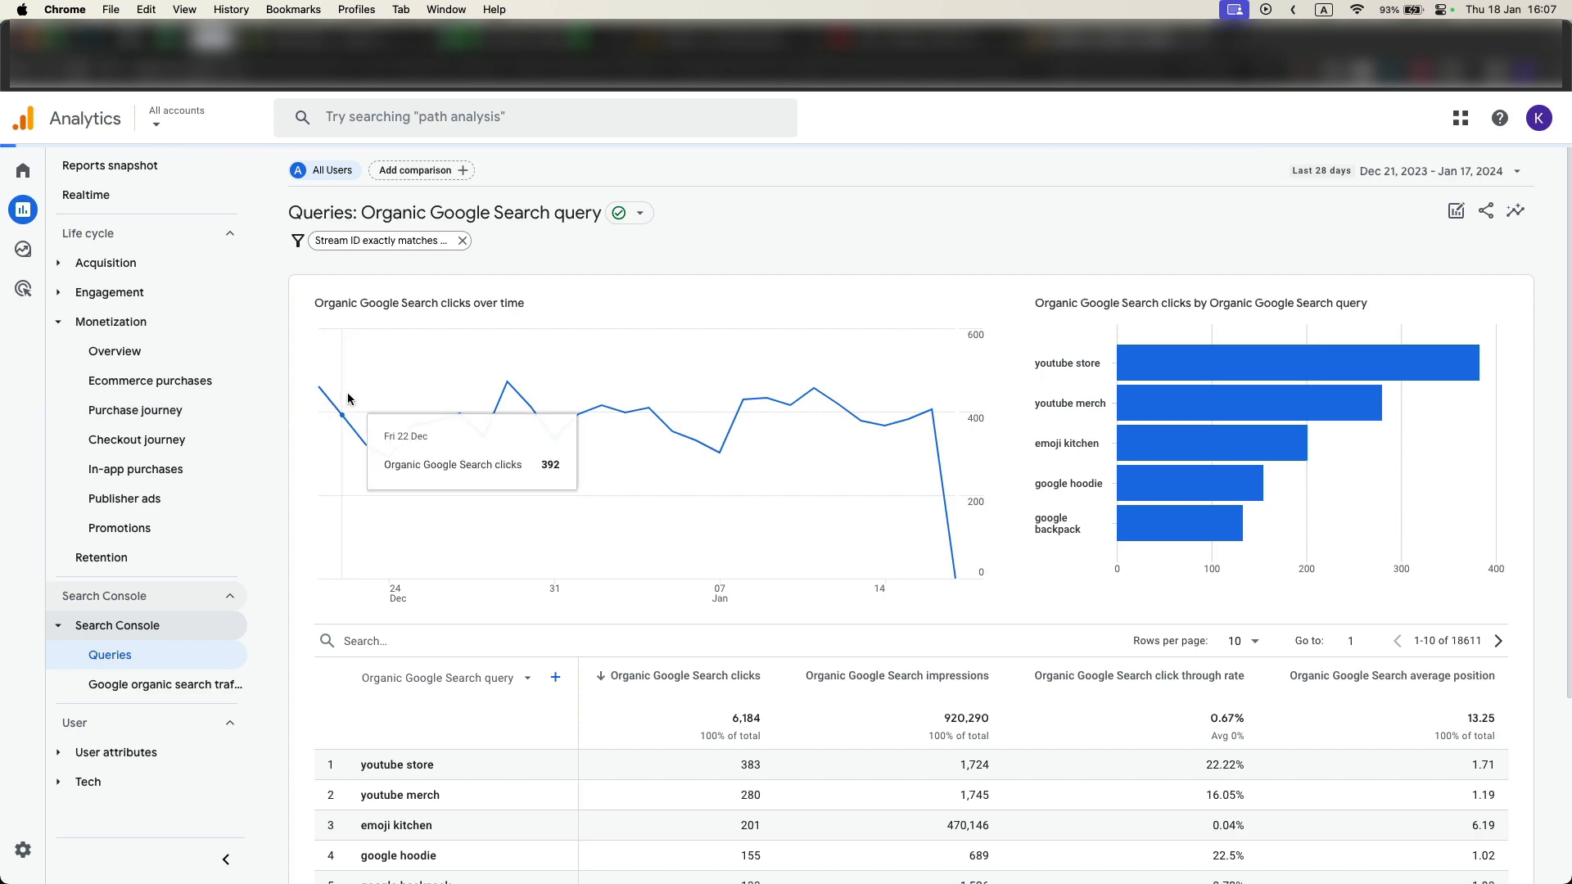
pyautogui.click(135, 411)
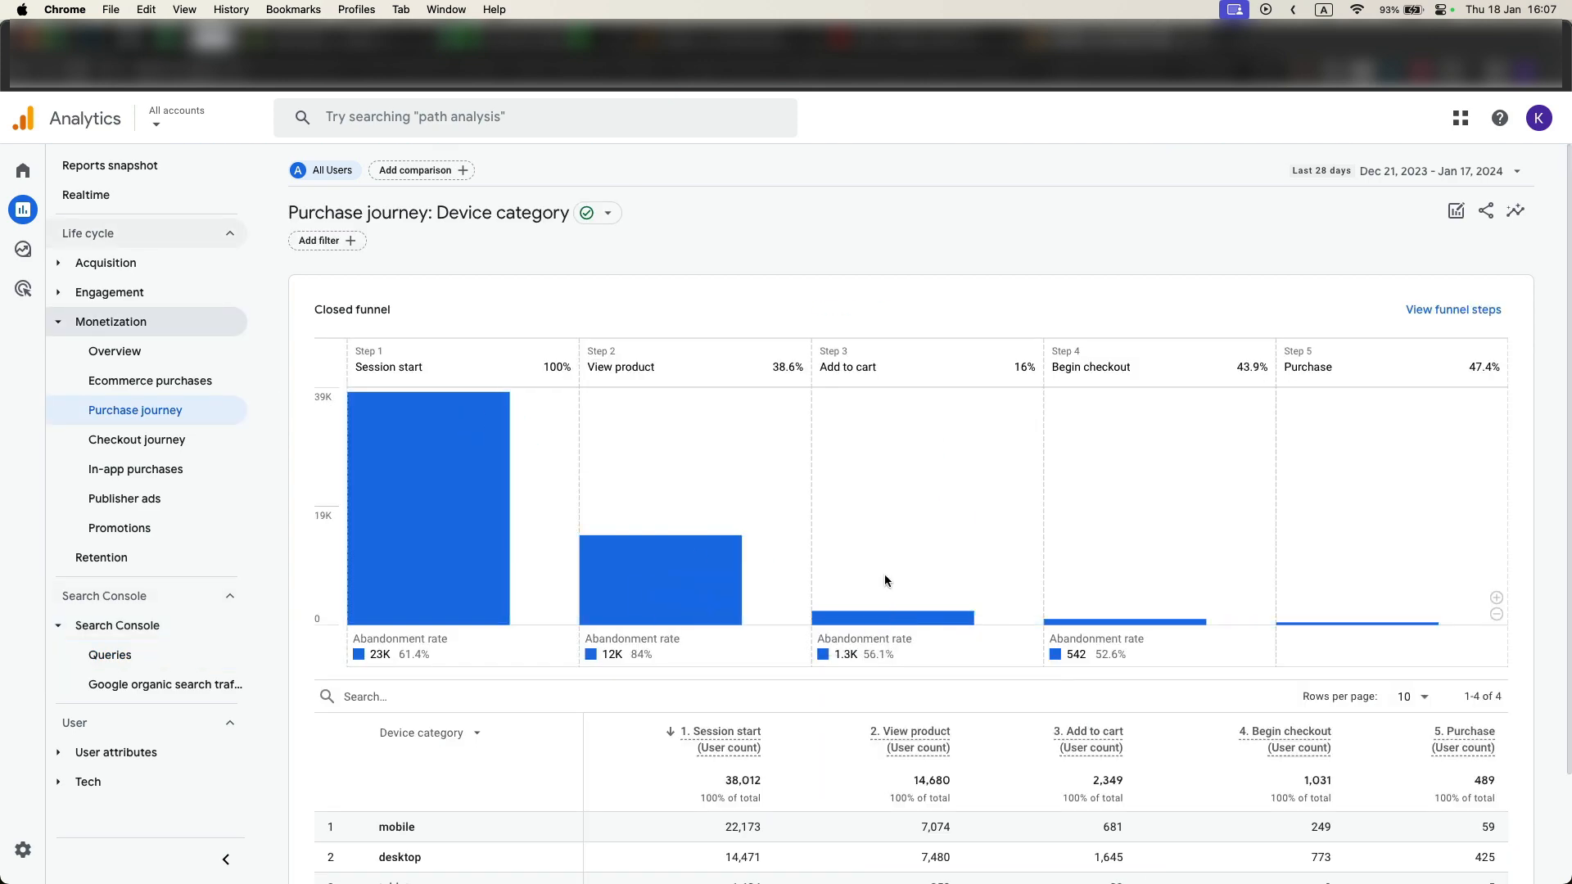
pyautogui.scroll(-3, 885, 580)
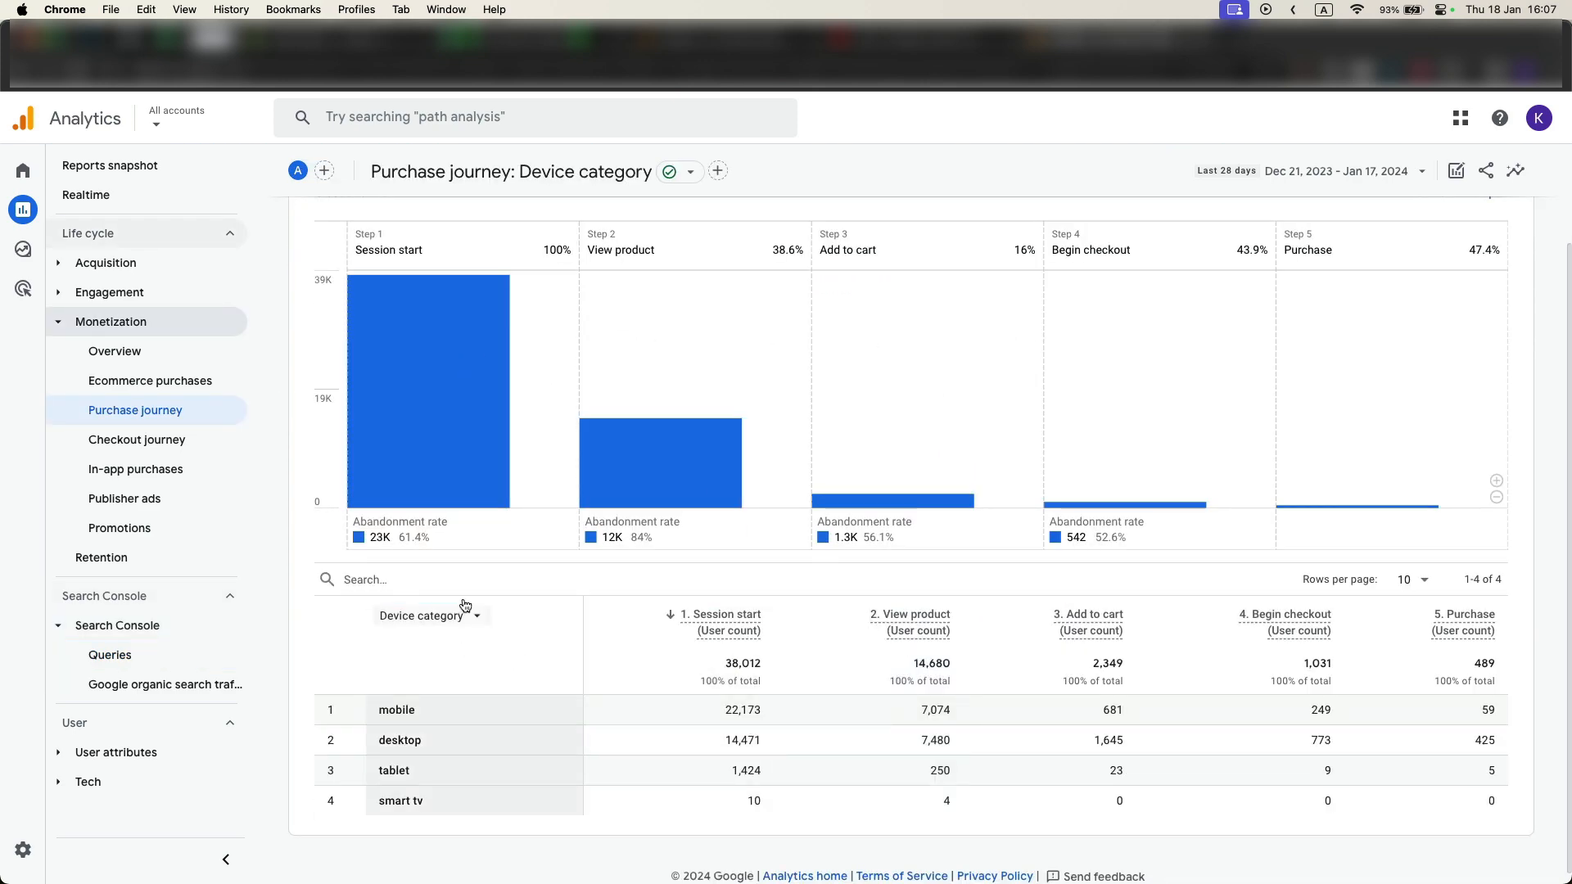
pyautogui.click(438, 616)
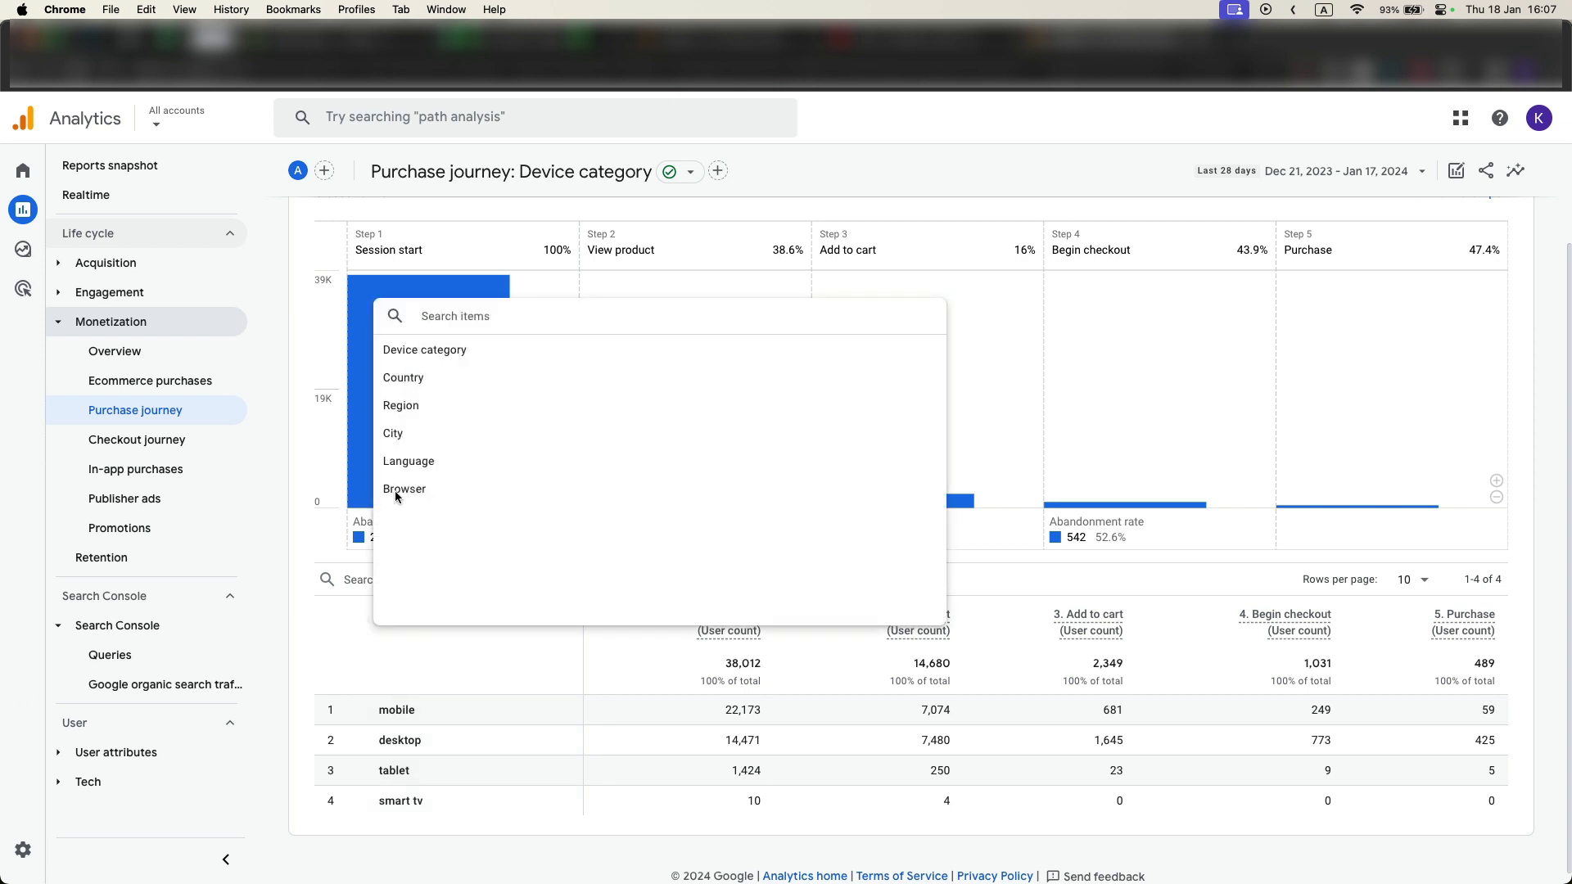
pyautogui.click(348, 641)
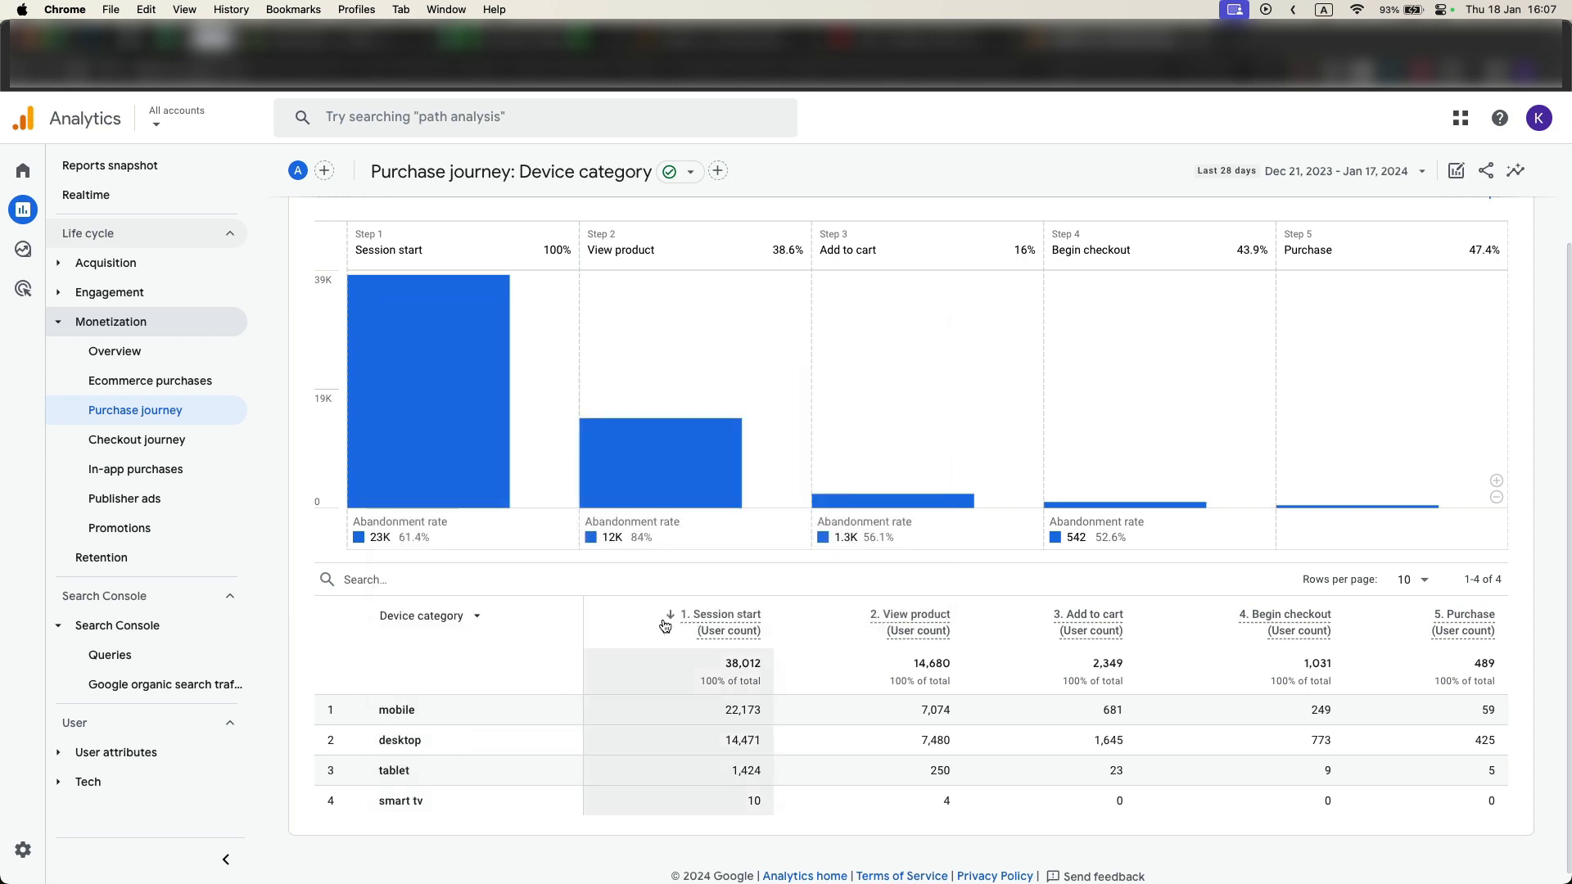
pyautogui.scroll(1, 670, 613)
pyautogui.scroll(1, 668, 620)
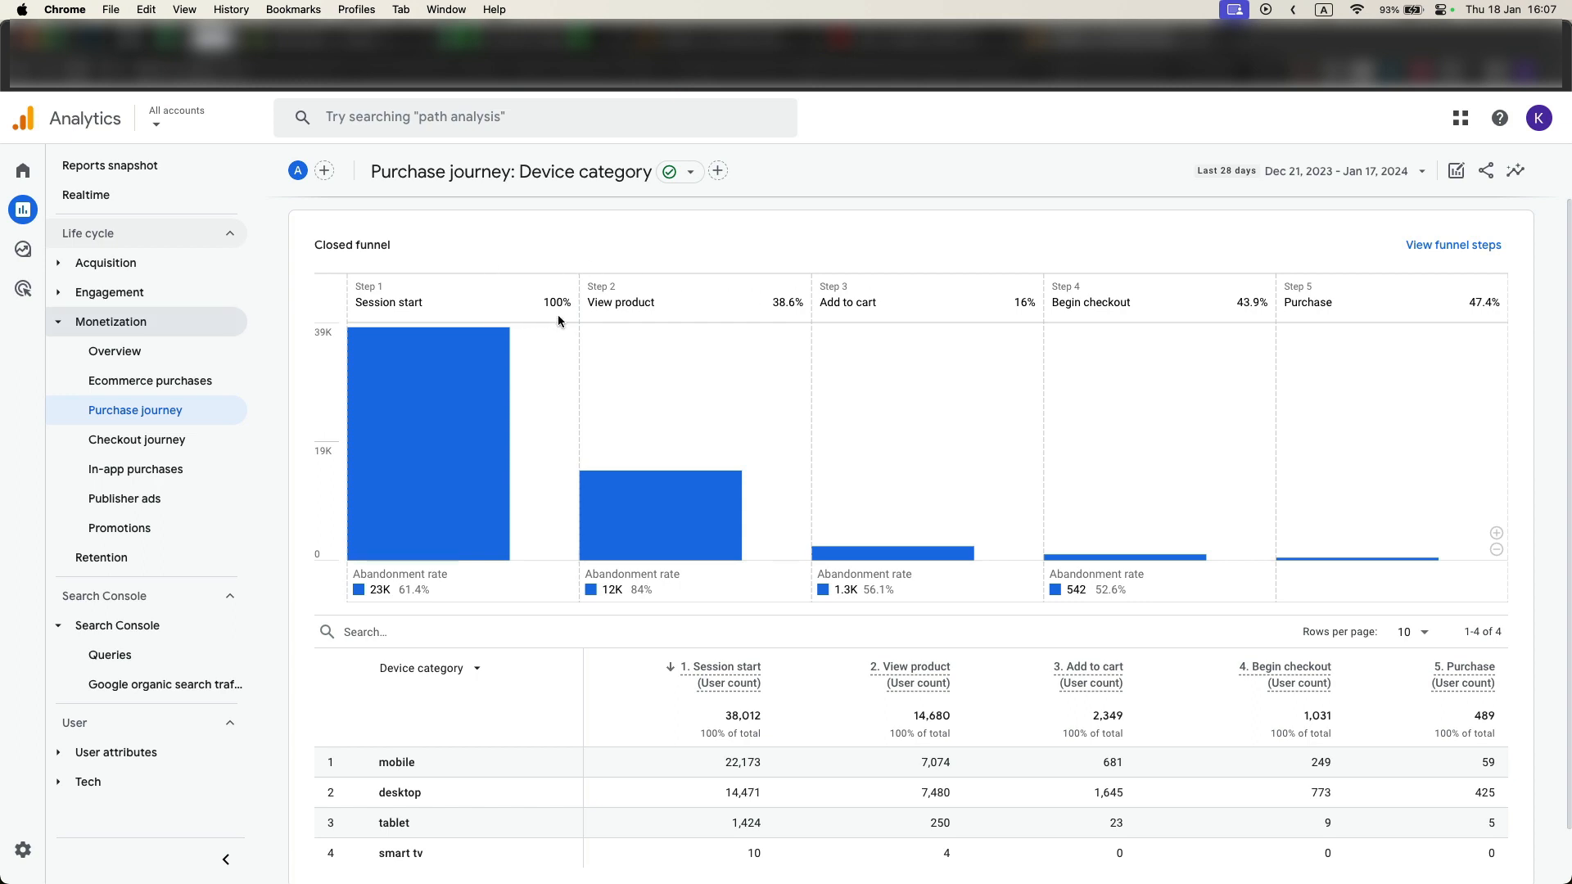
pyautogui.click(734, 42)
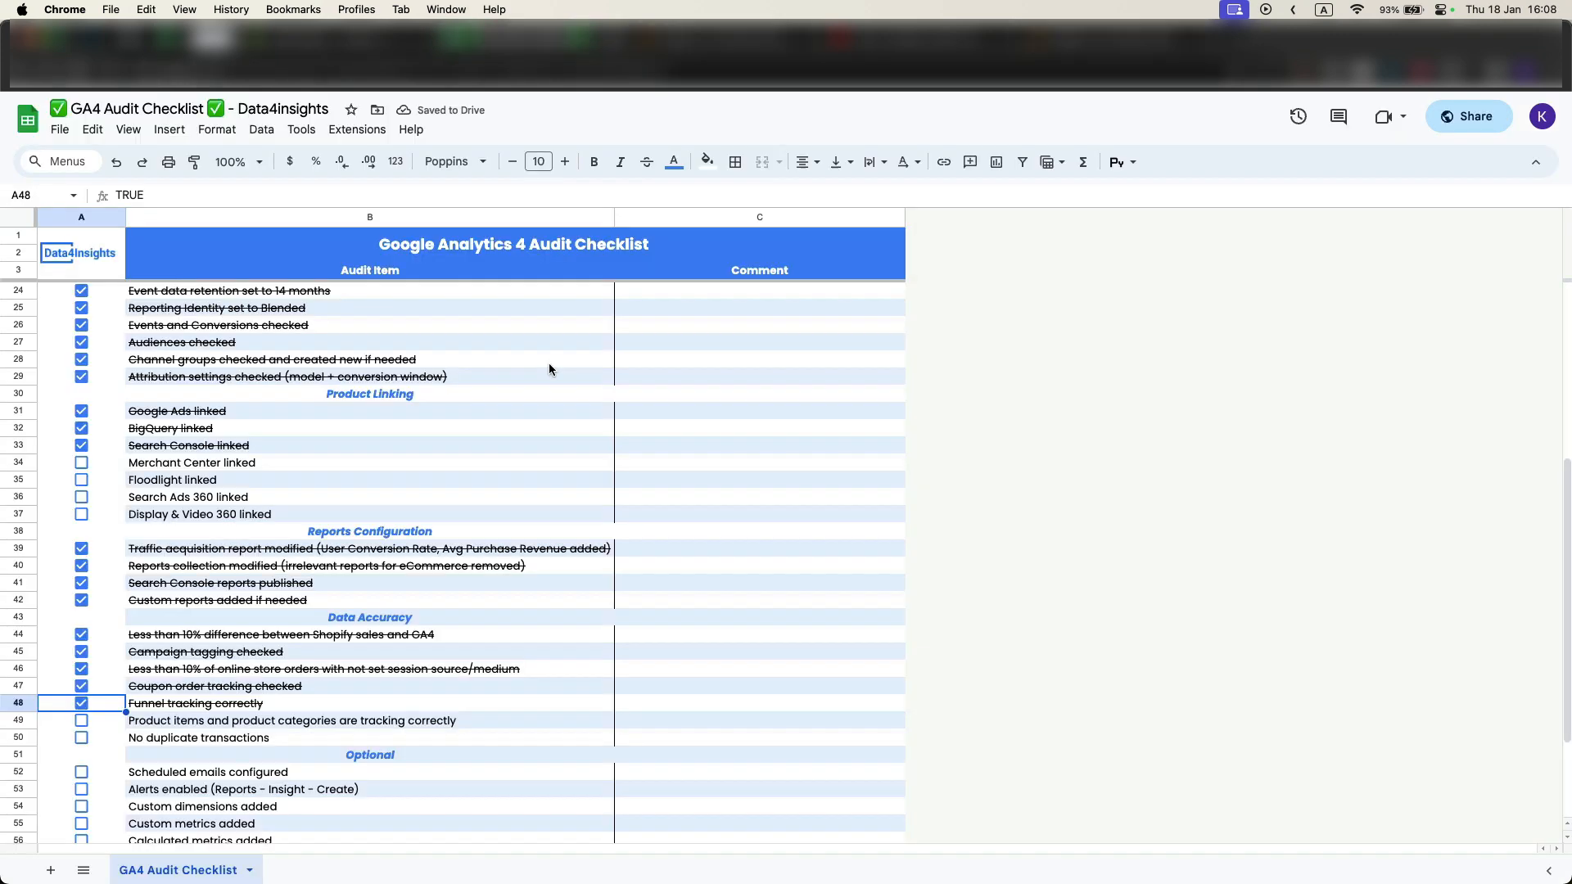
# Review the Demo Shopify Store's Ecommerce purchases report in GA4 by item name and by Item category.
pyautogui.click(721, 48)
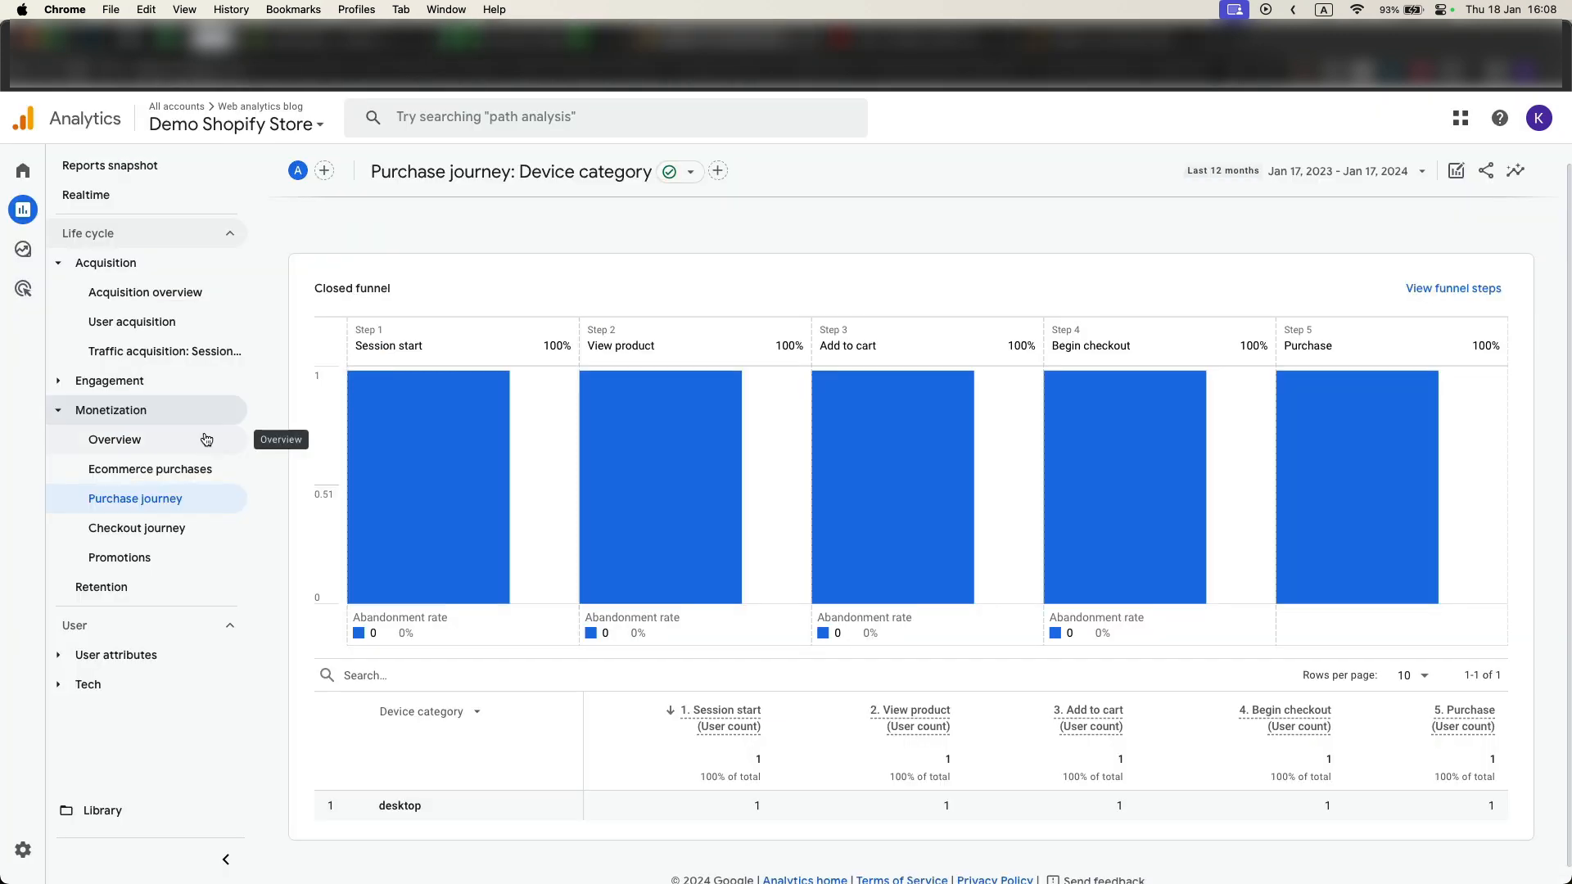
pyautogui.click(183, 471)
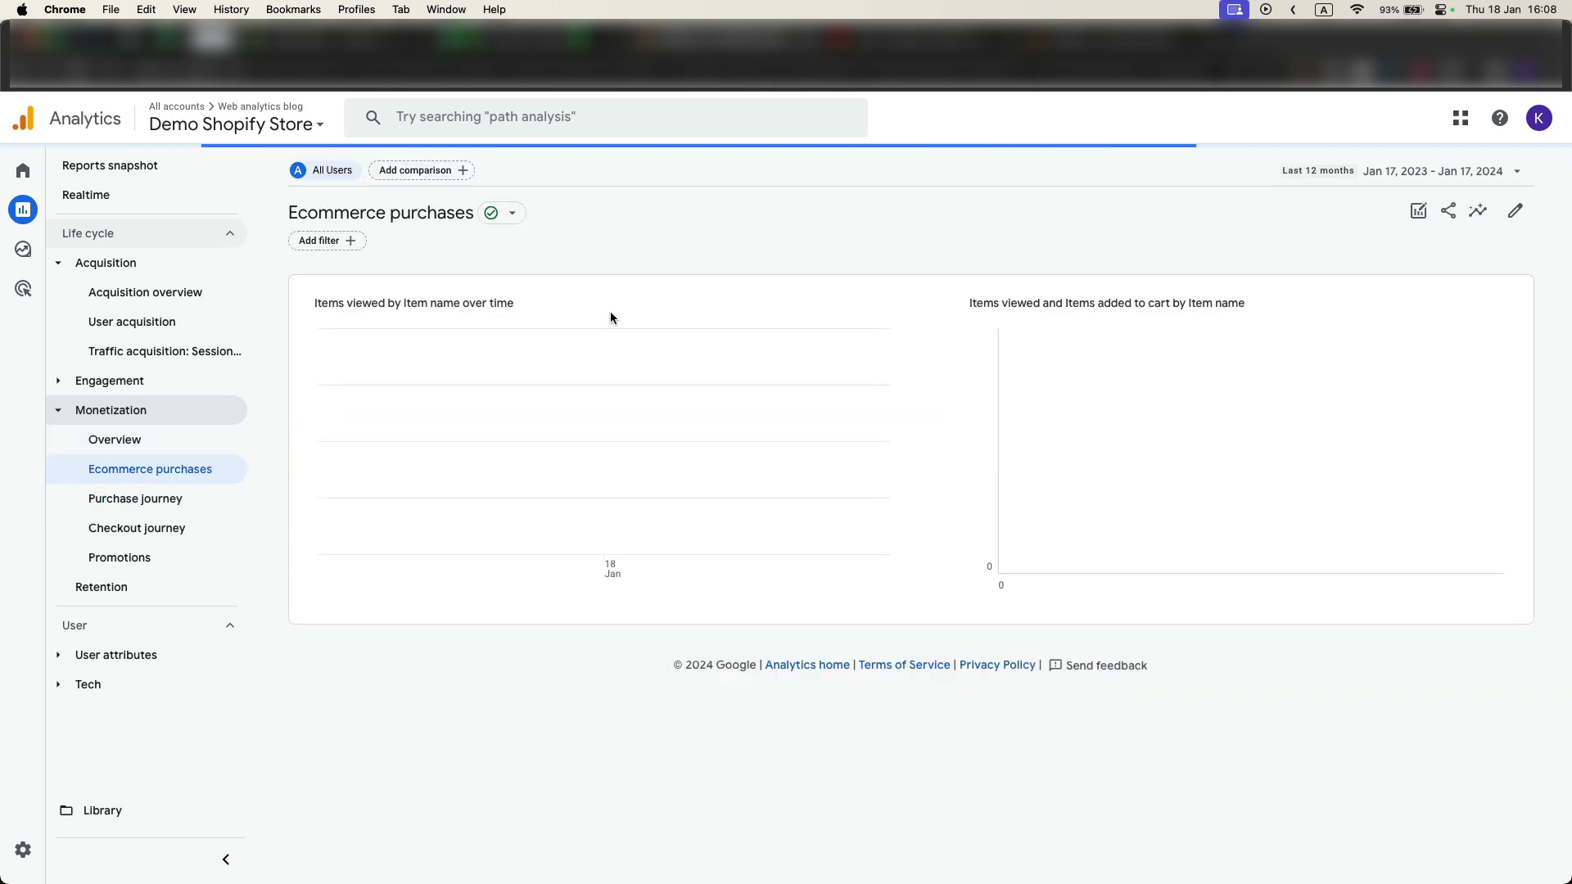
pyautogui.scroll(-2, 610, 318)
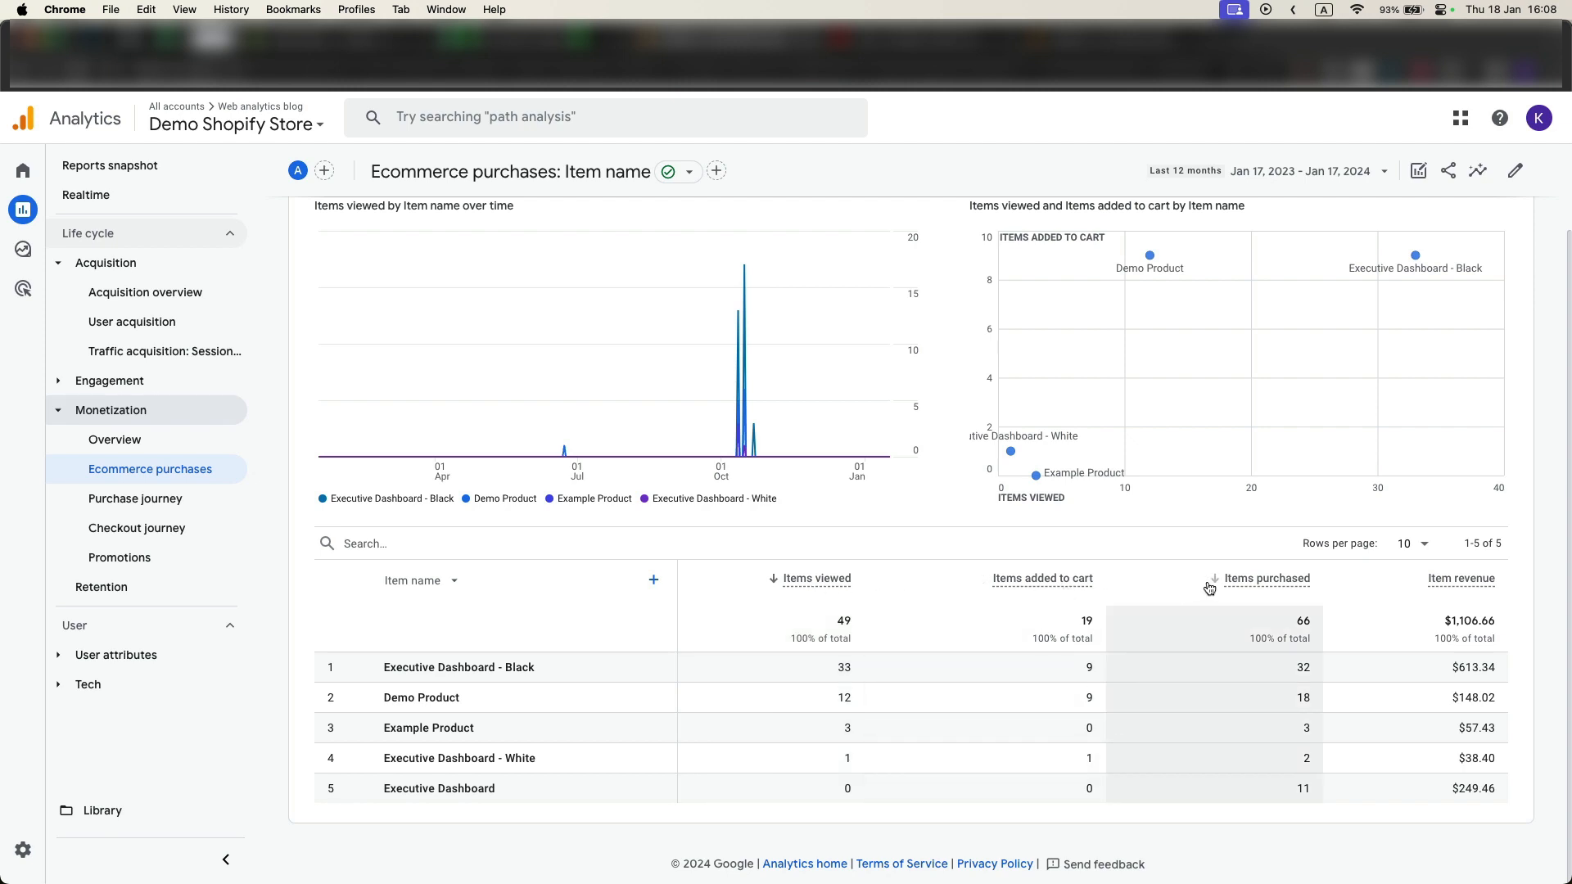
pyautogui.click(431, 586)
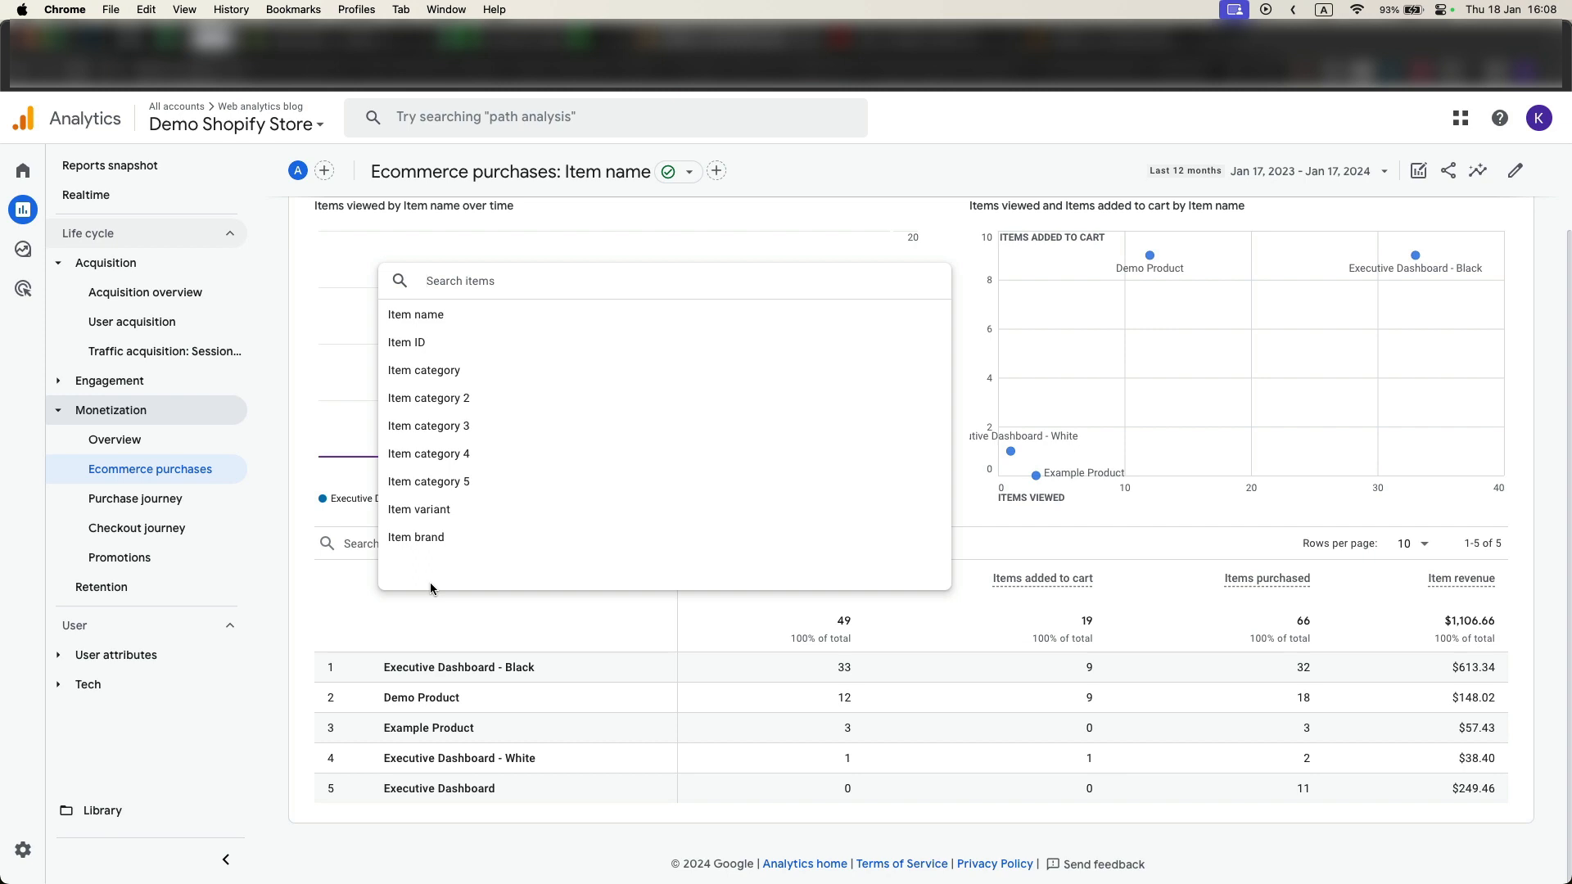
pyautogui.click(413, 370)
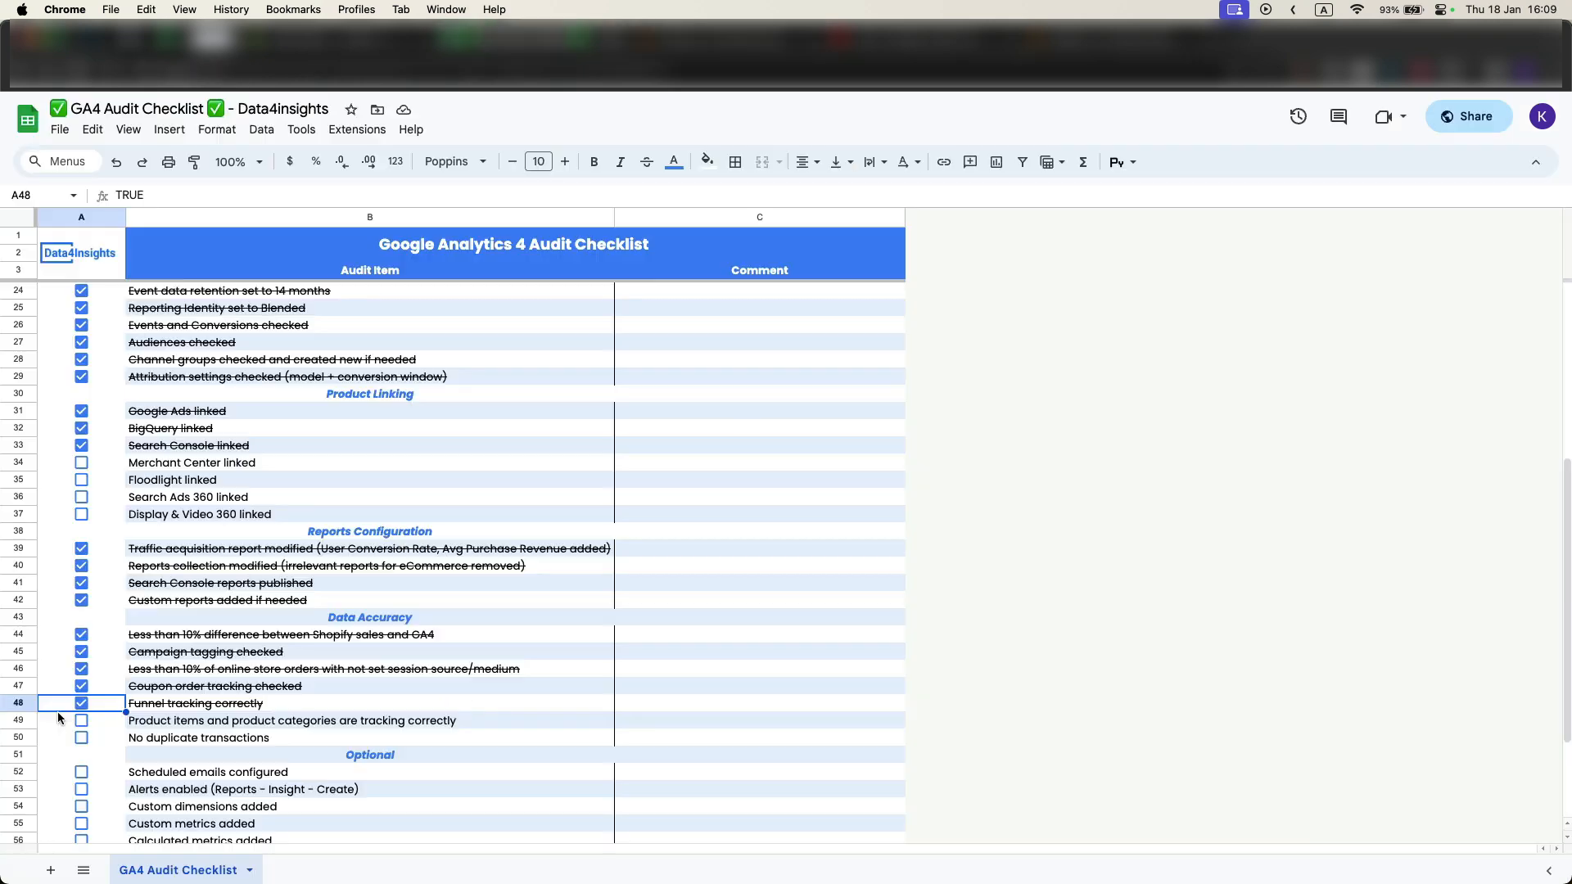
# Mark "Product items and product categories are tracking correctly" as done in the checklist.
pyautogui.click(85, 722)
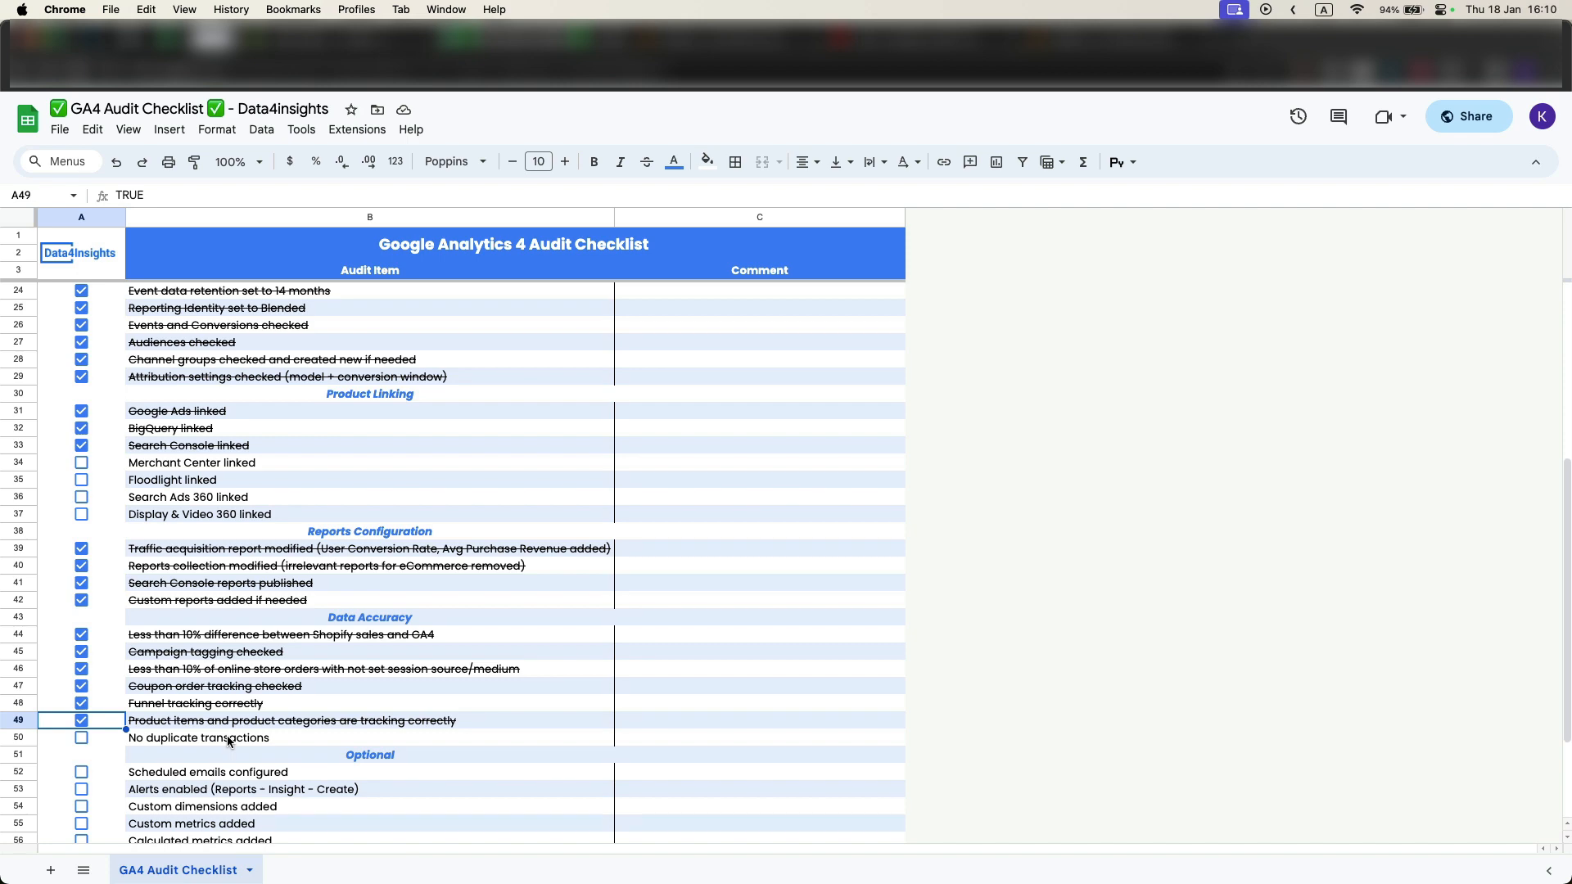
# Start a blank exploration for the Demo Shopify Store in GA4 and import the Transaction ID dimension.
pyautogui.click(727, 50)
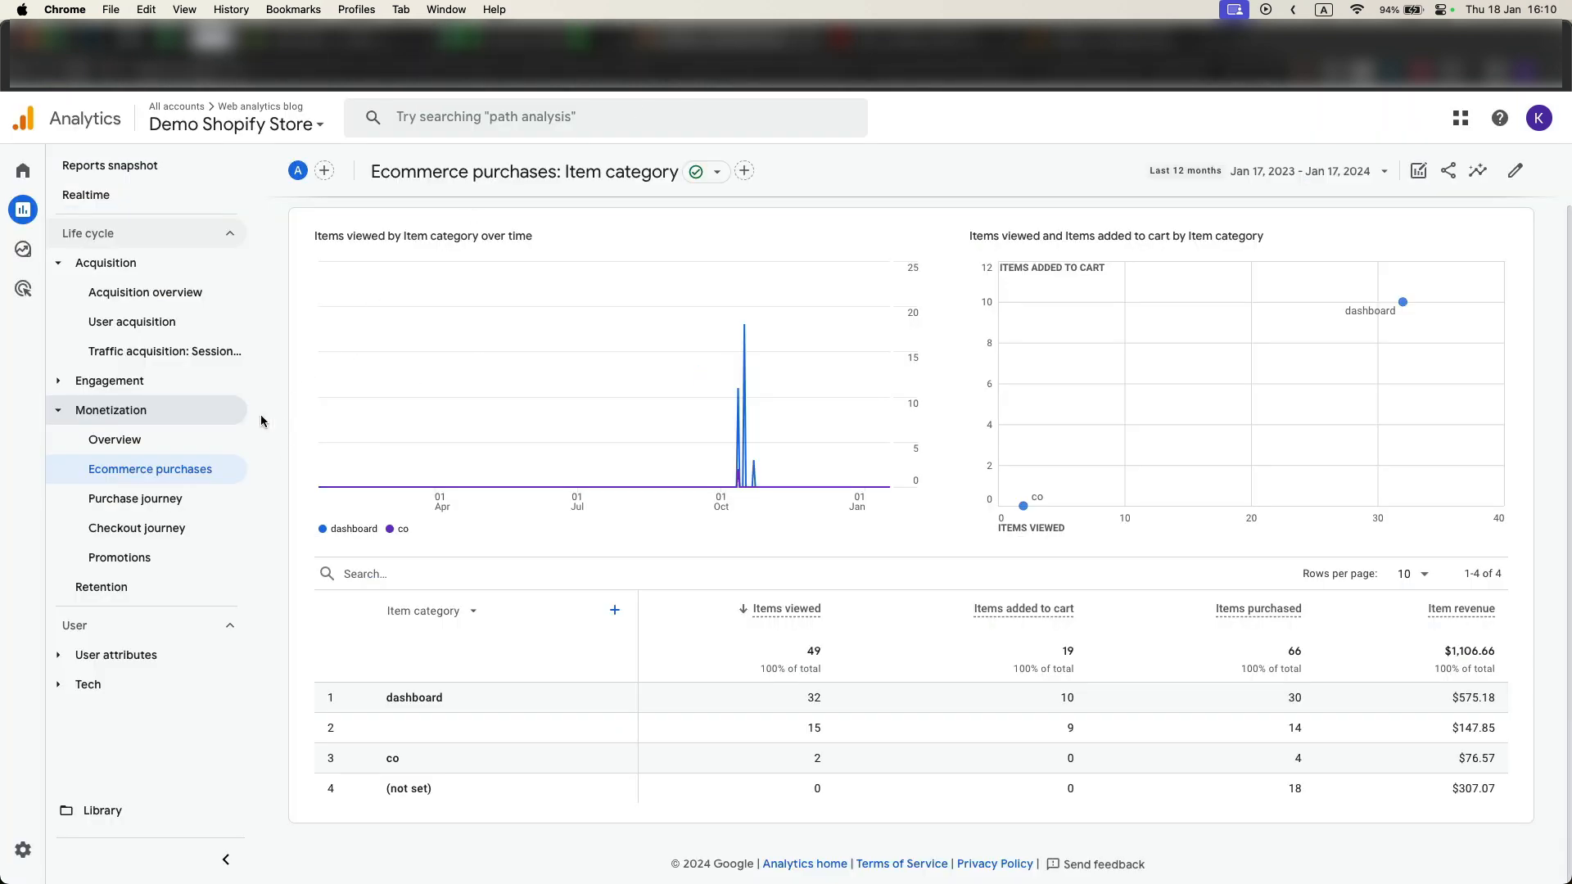
pyautogui.click(23, 250)
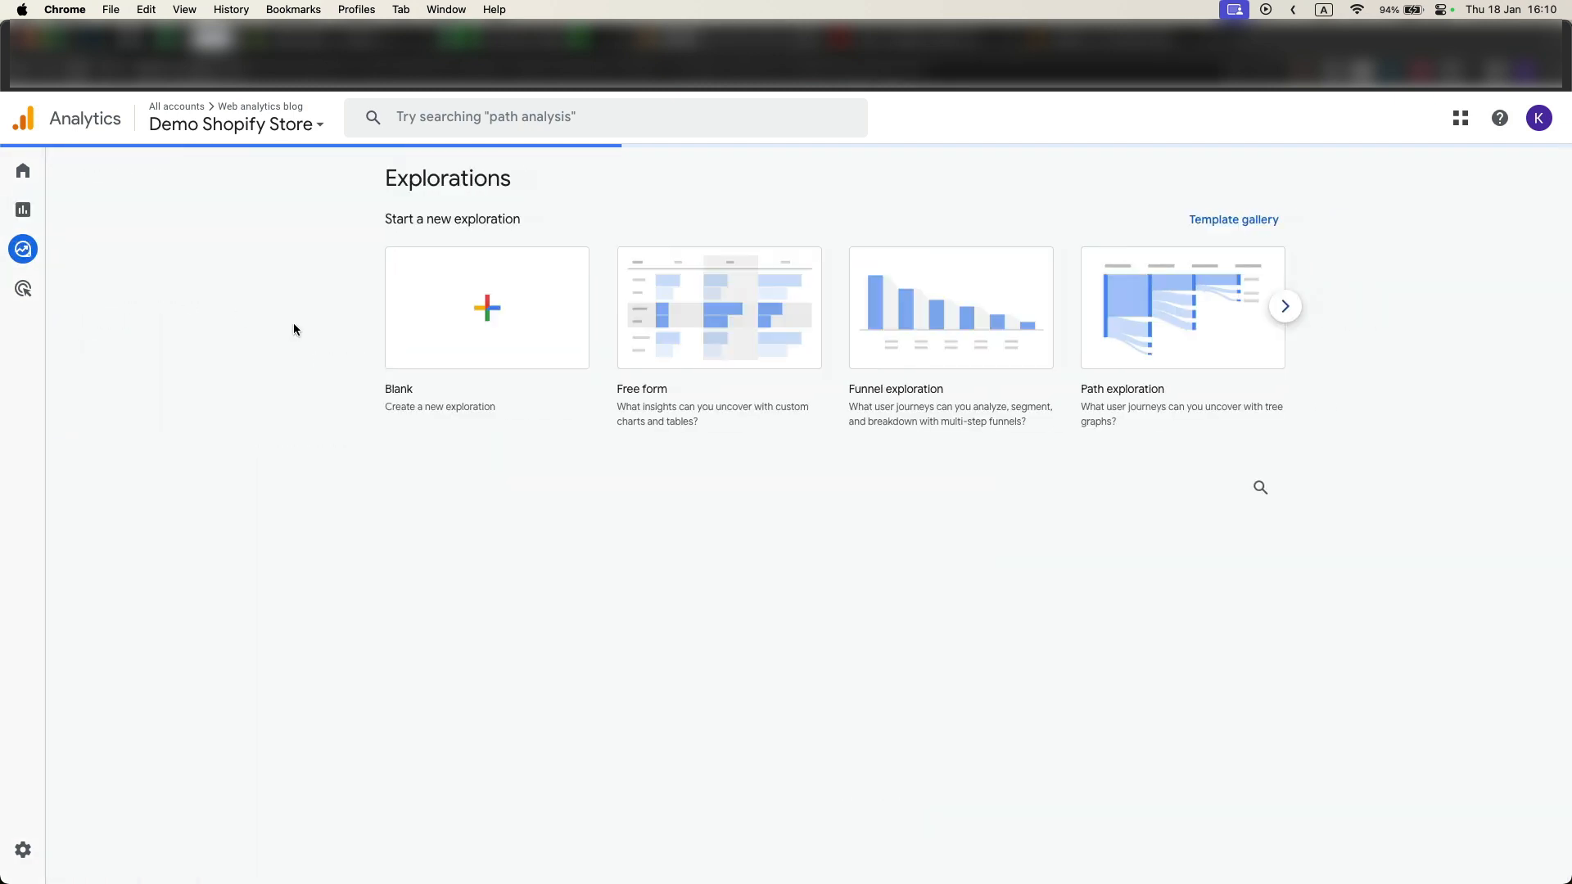
pyautogui.click(488, 339)
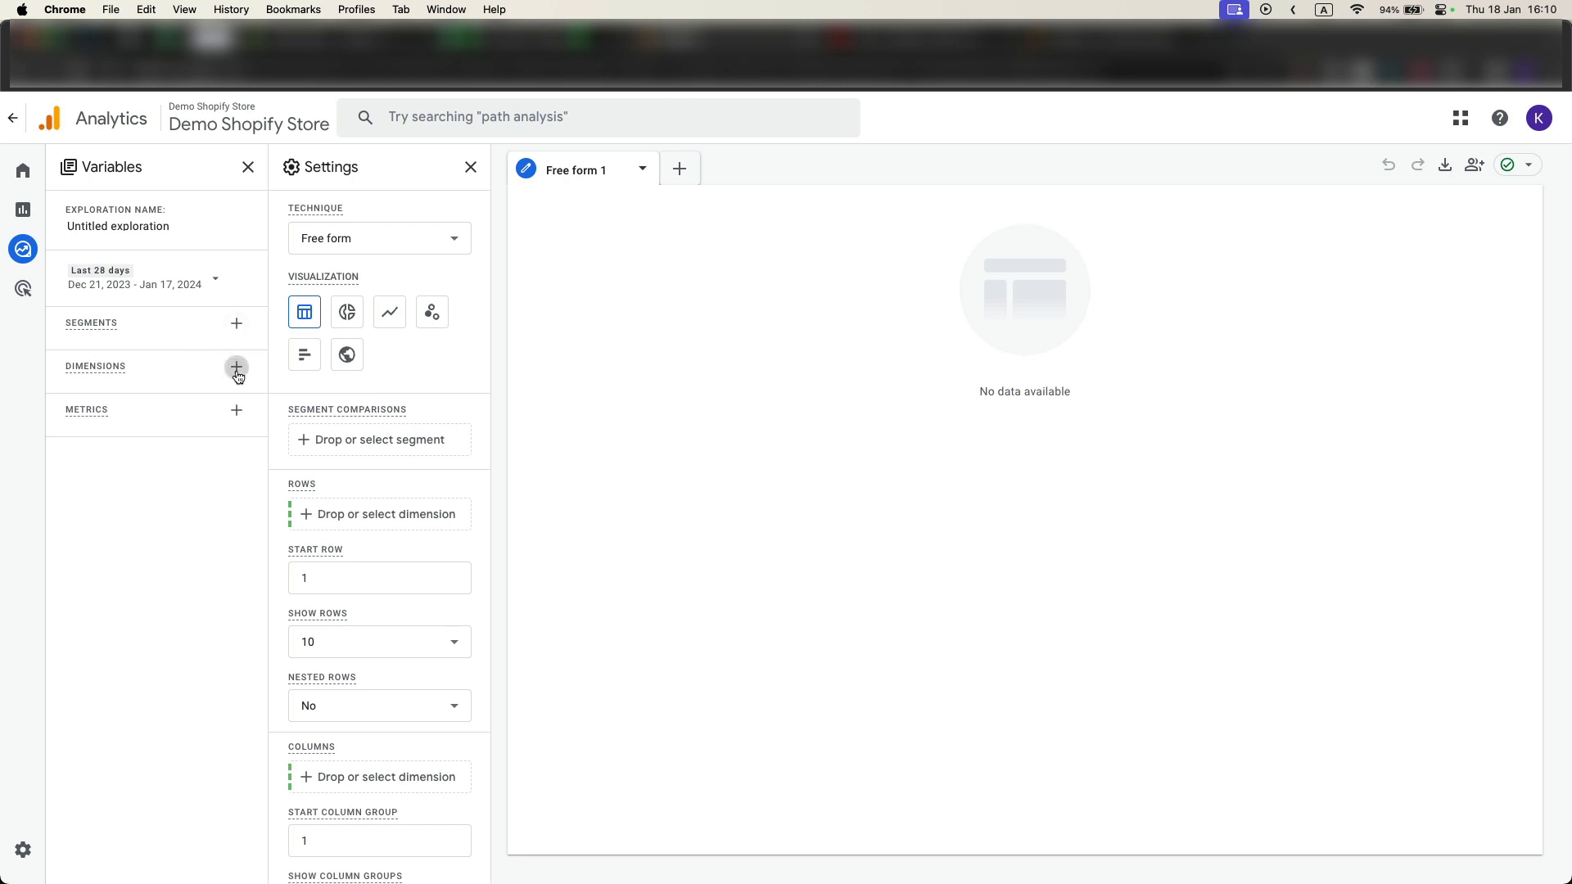
pyautogui.click(236, 367)
pyautogui.click(686, 111)
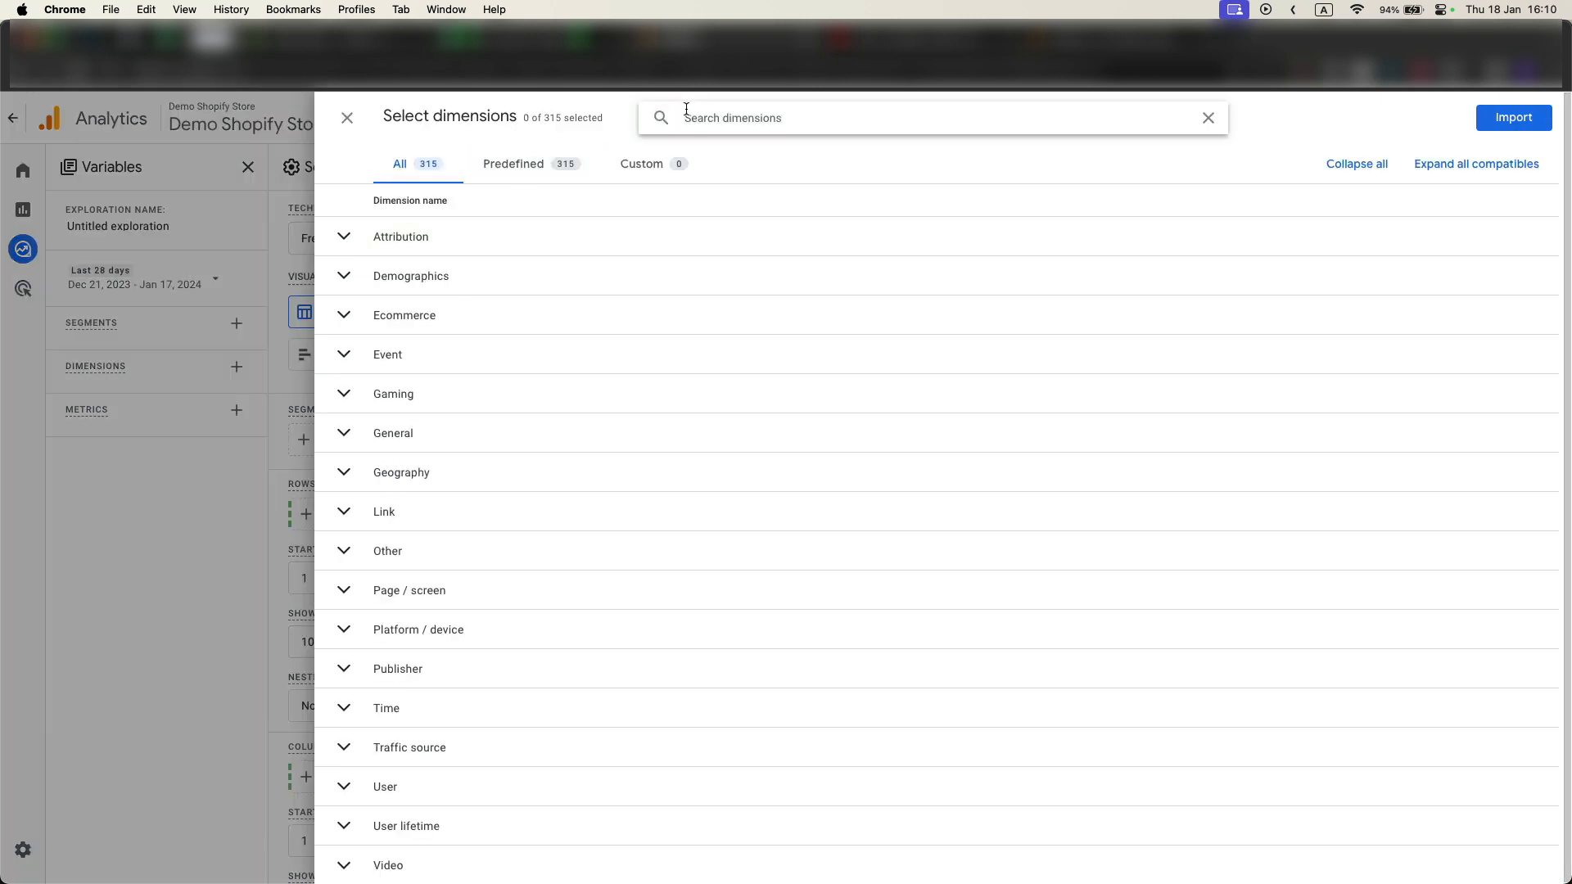
pyautogui.write('transaction')
pyautogui.click(344, 273)
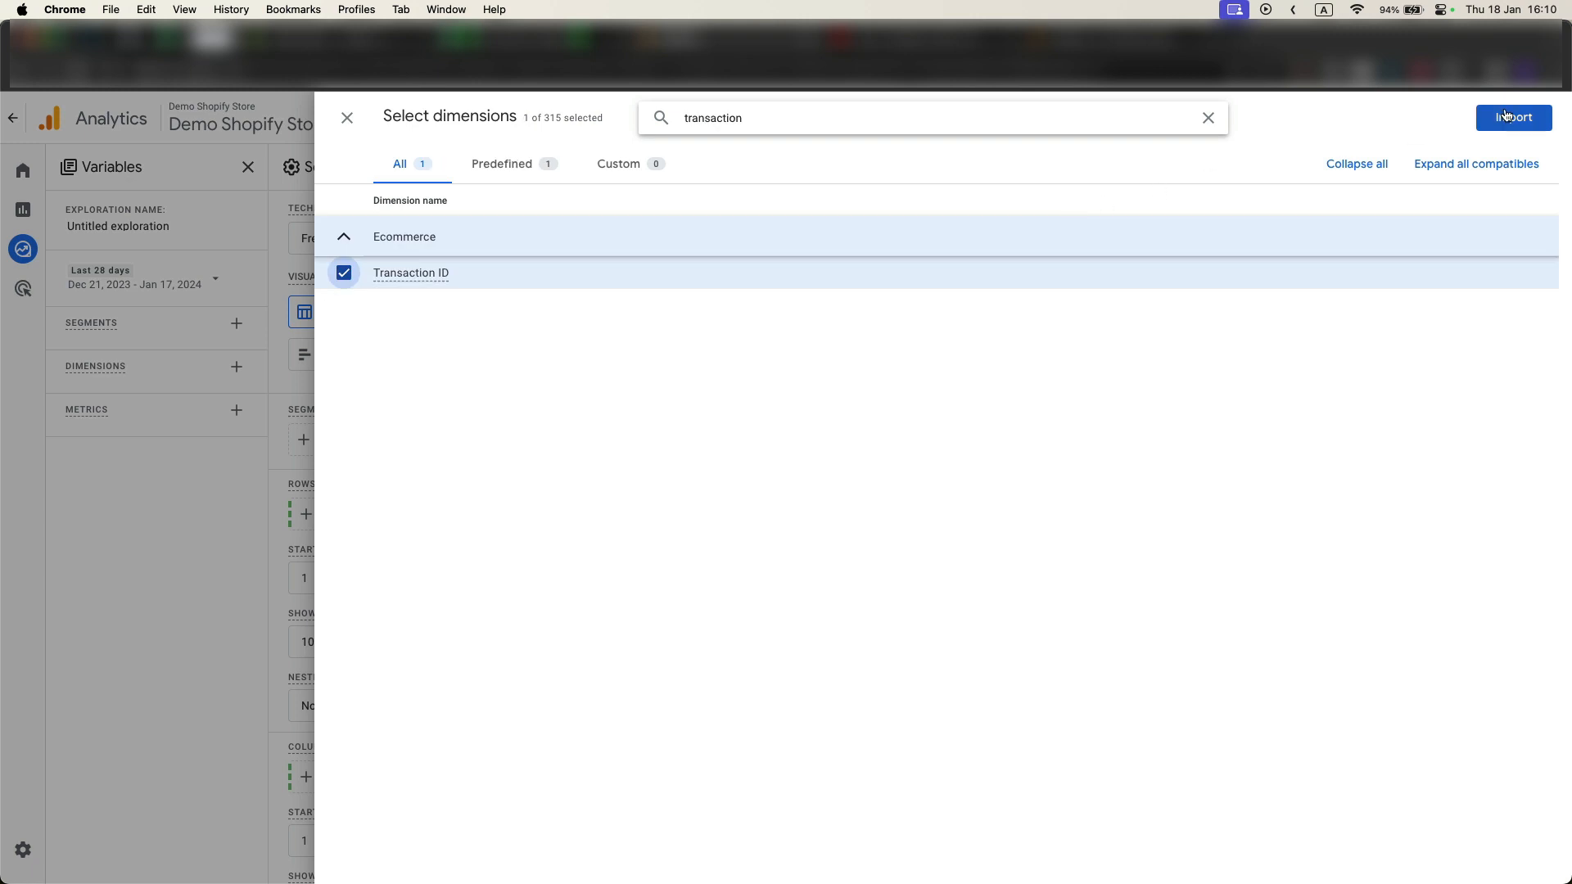
pyautogui.click(1504, 120)
# Import the Purchase revenue metric into the exploration.
pyautogui.click(236, 411)
pyautogui.click(804, 124)
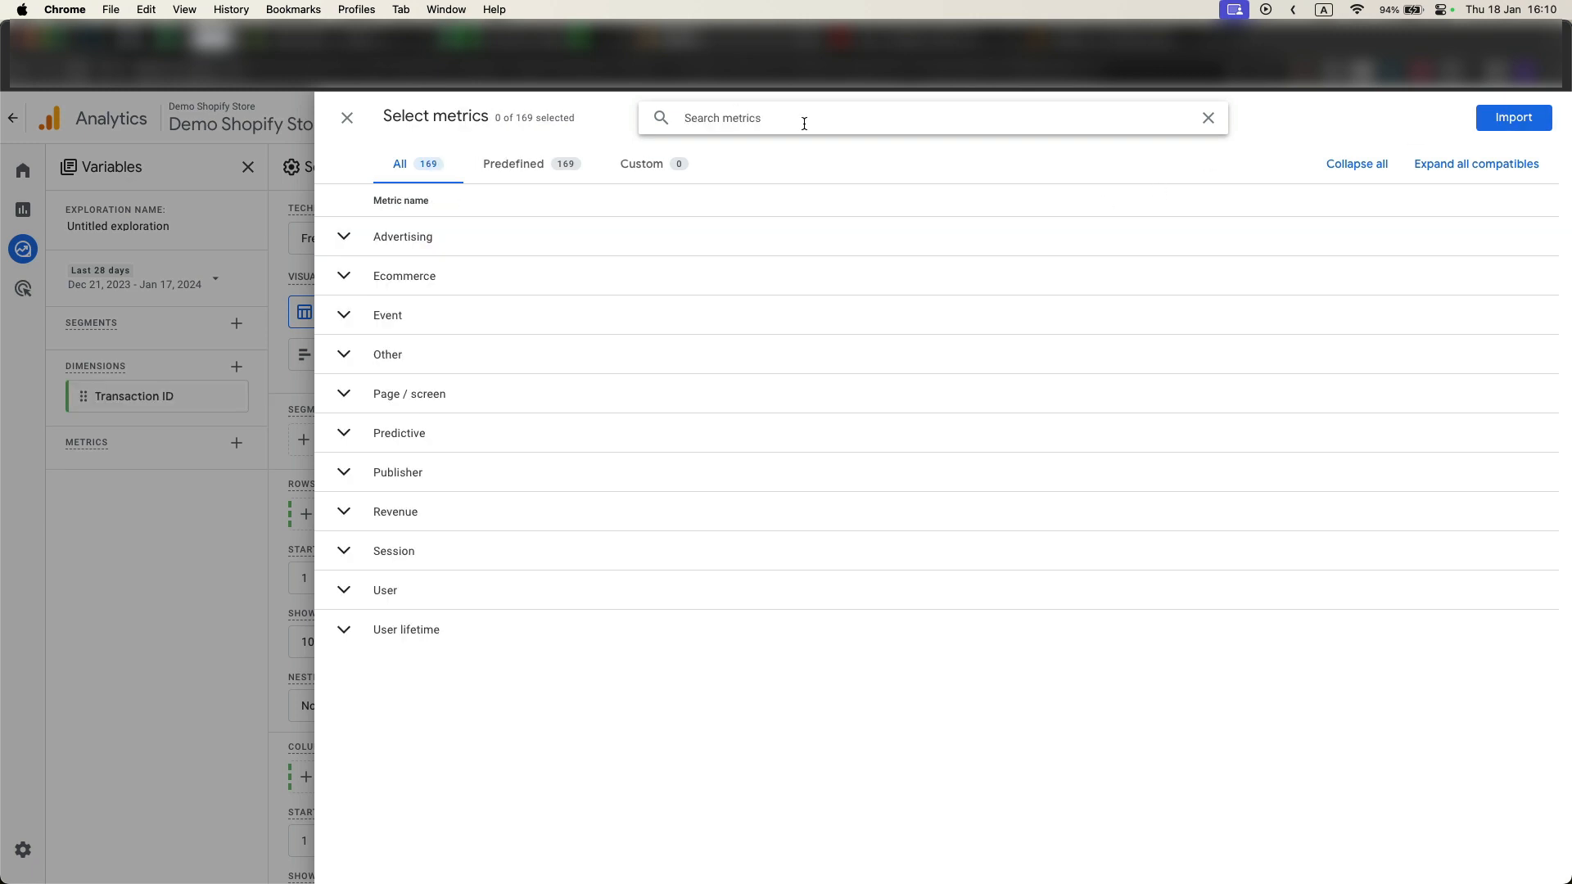
pyautogui.write('revenue')
pyautogui.click(344, 404)
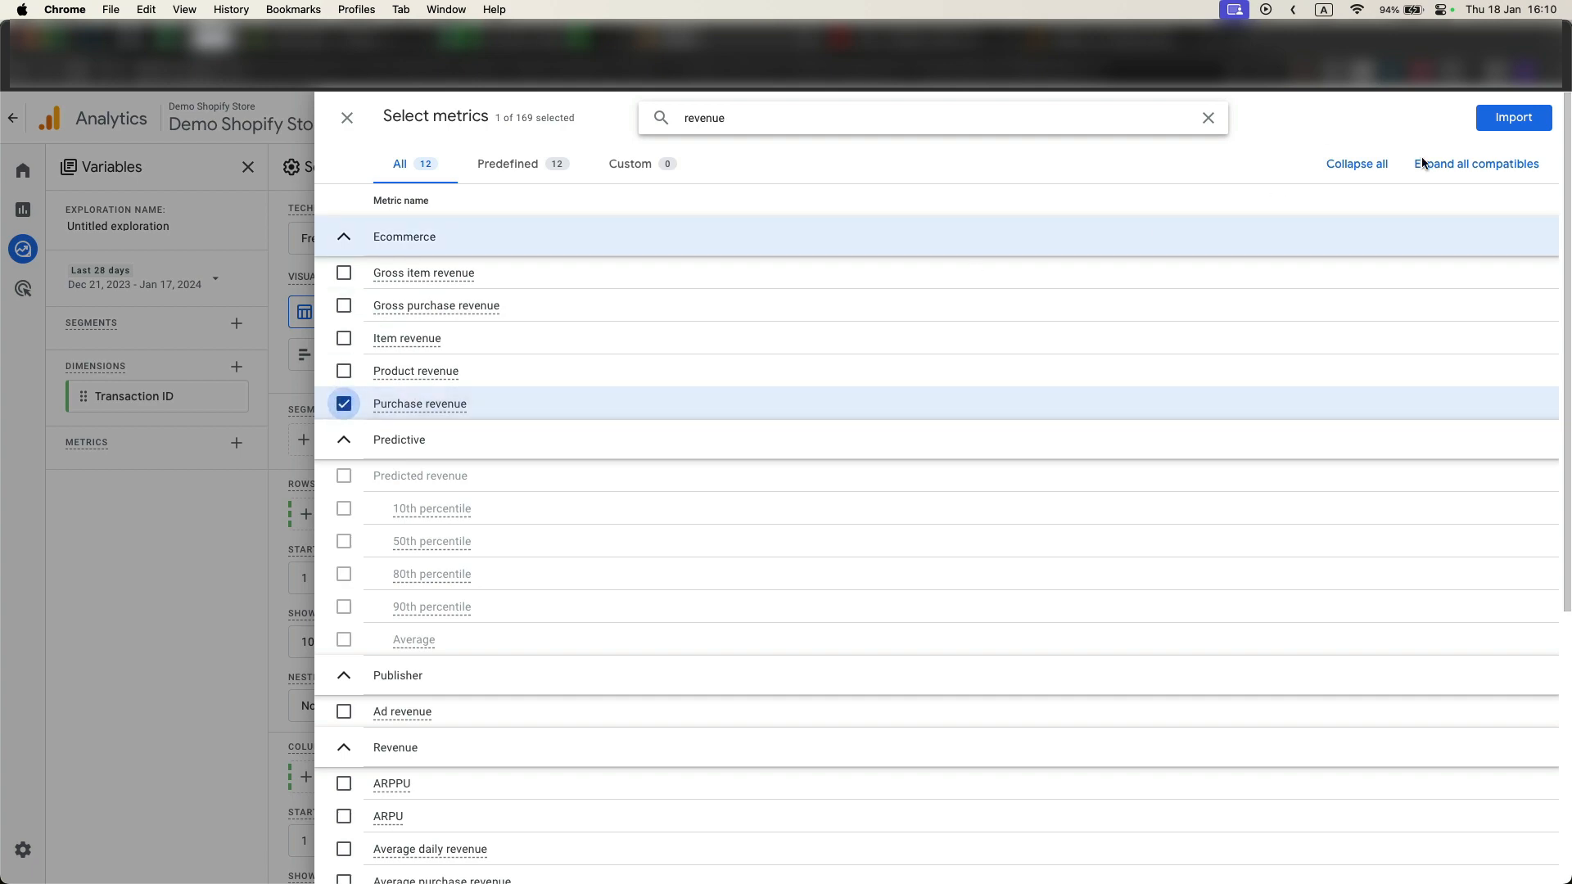
pyautogui.click(1513, 118)
# Build the table of Purchase revenue by Transaction ID for Jan 1, 2023 - Jan 17, 2024, showing 50 rows.
pyautogui.doubleClick(164, 396)
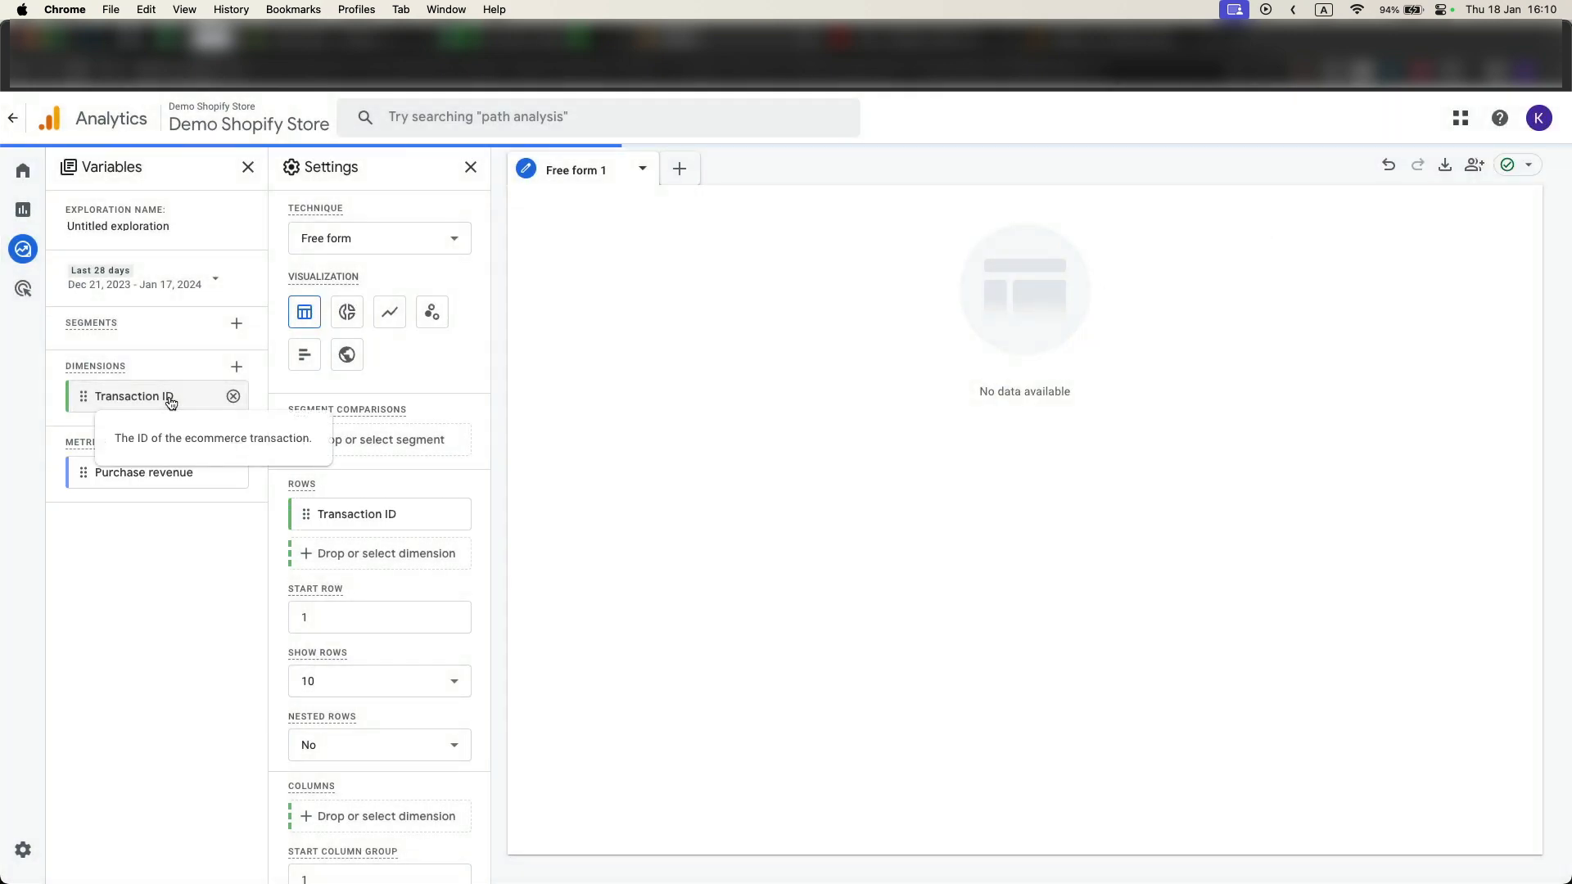
pyautogui.doubleClick(162, 475)
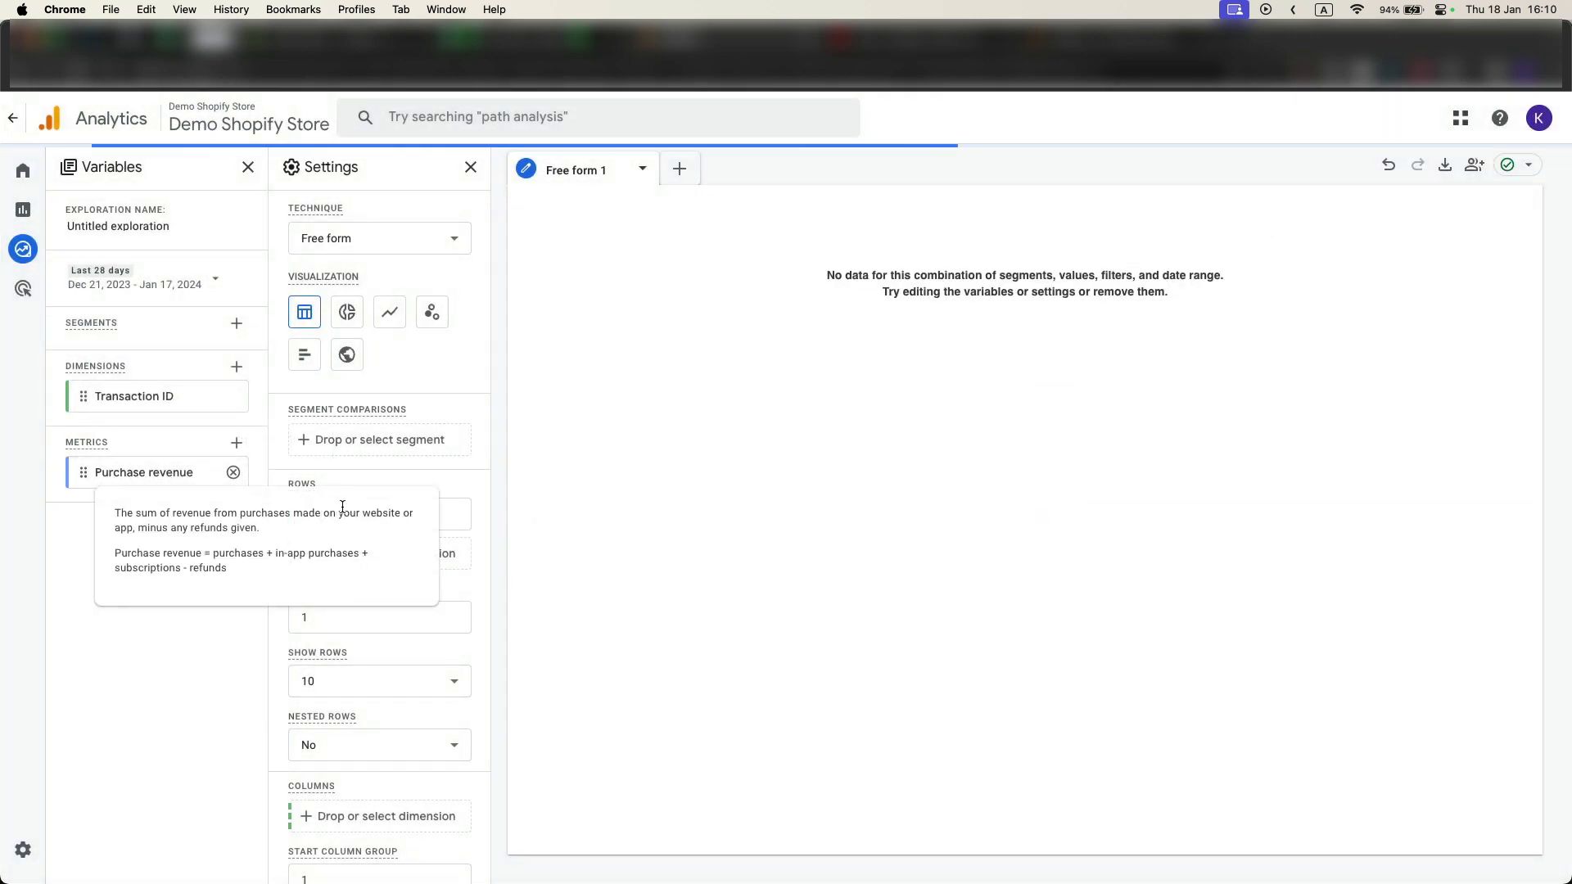
pyautogui.click(211, 278)
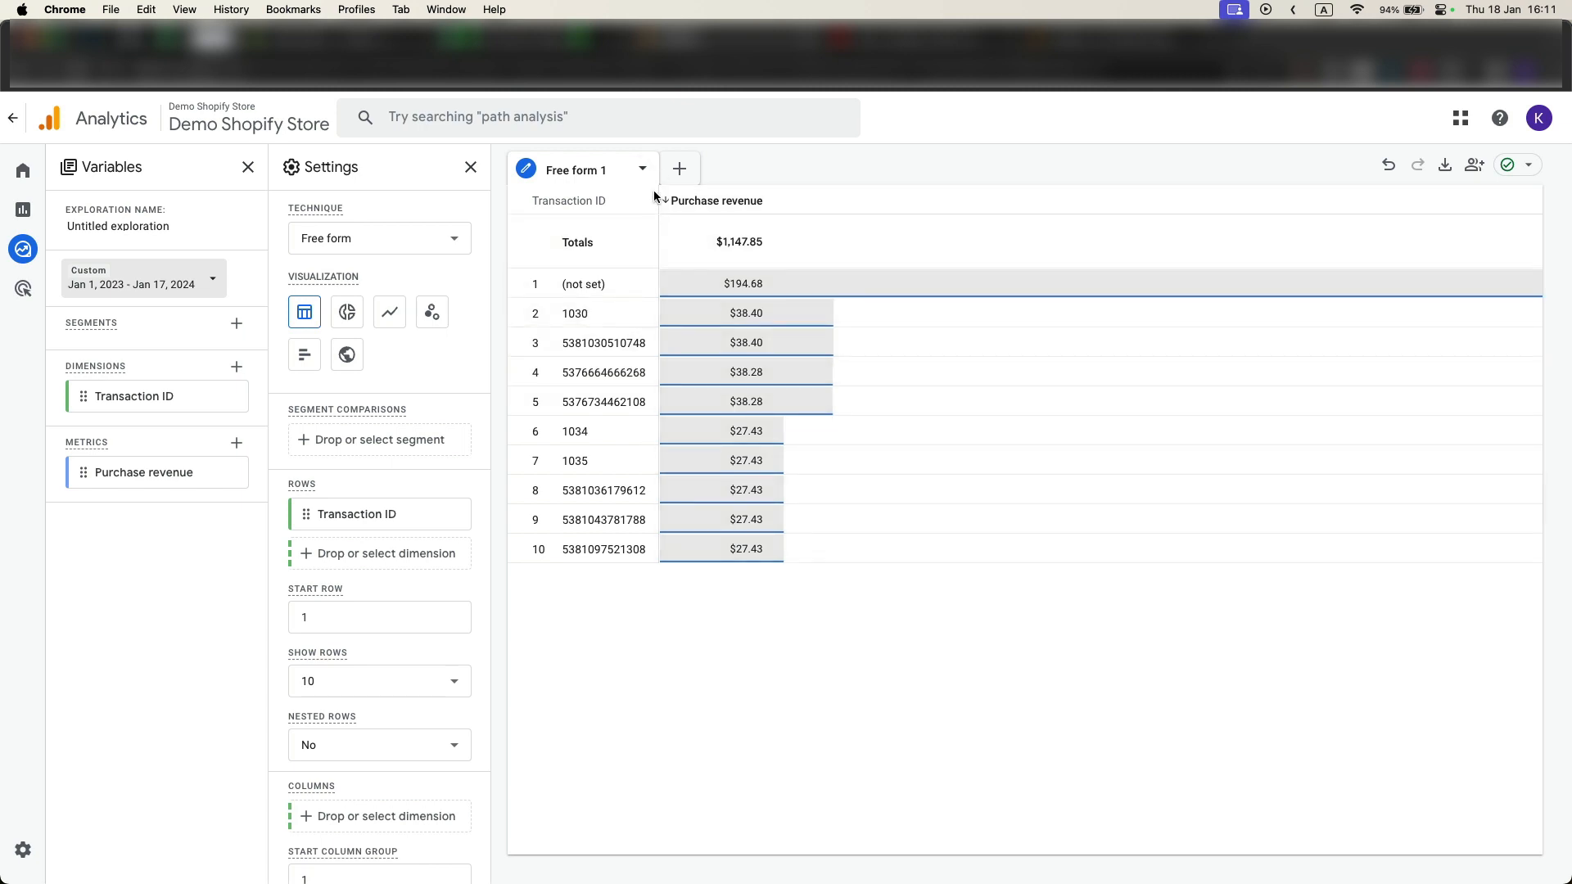
pyautogui.click(347, 676)
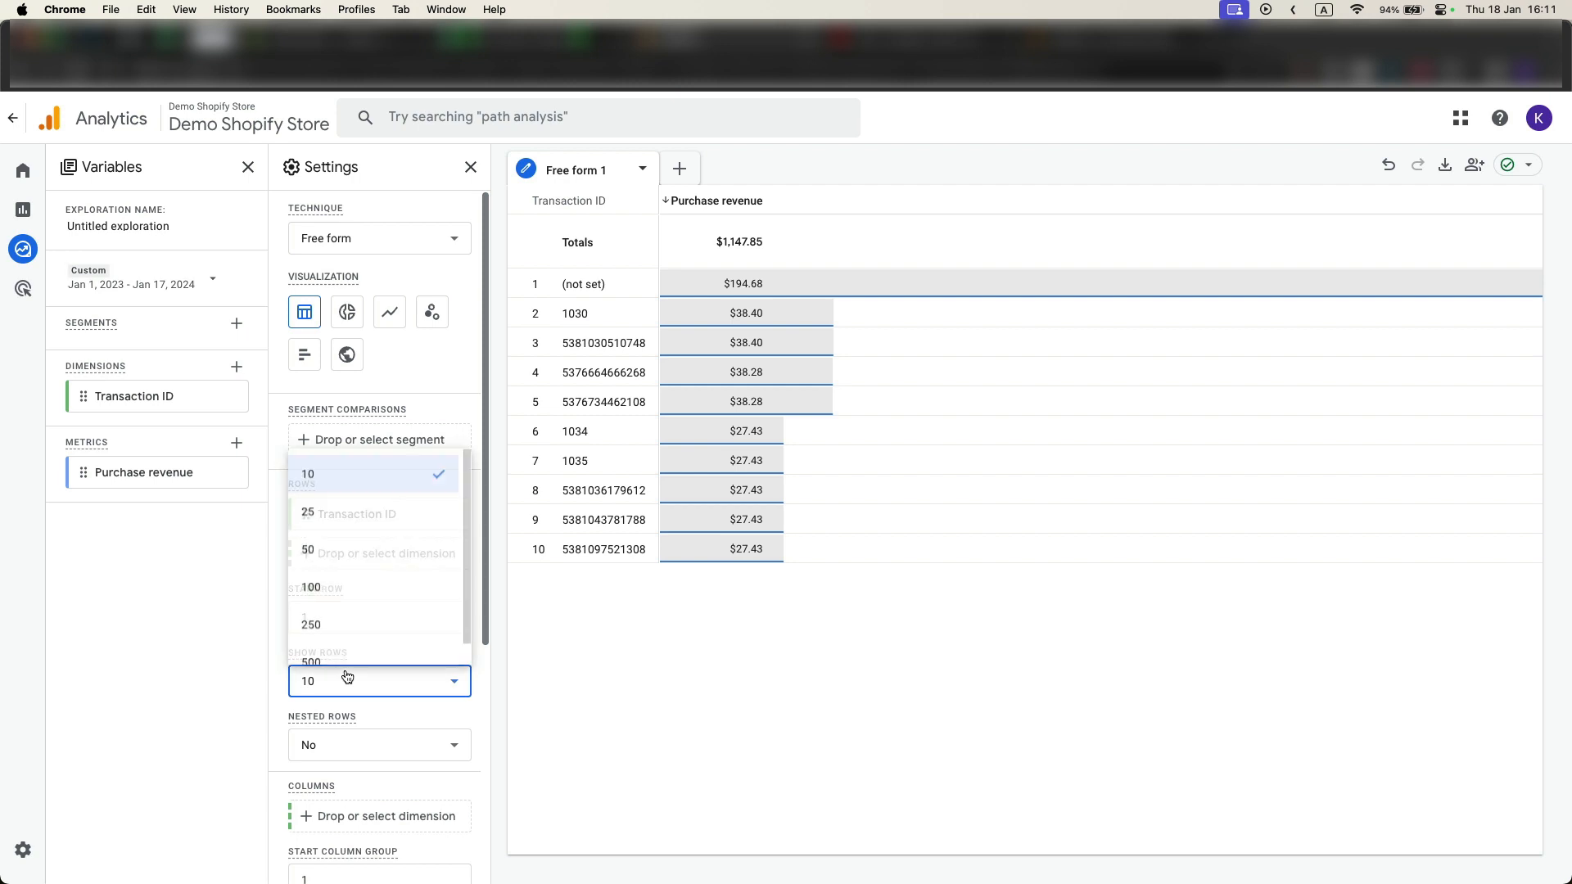
pyautogui.click(358, 549)
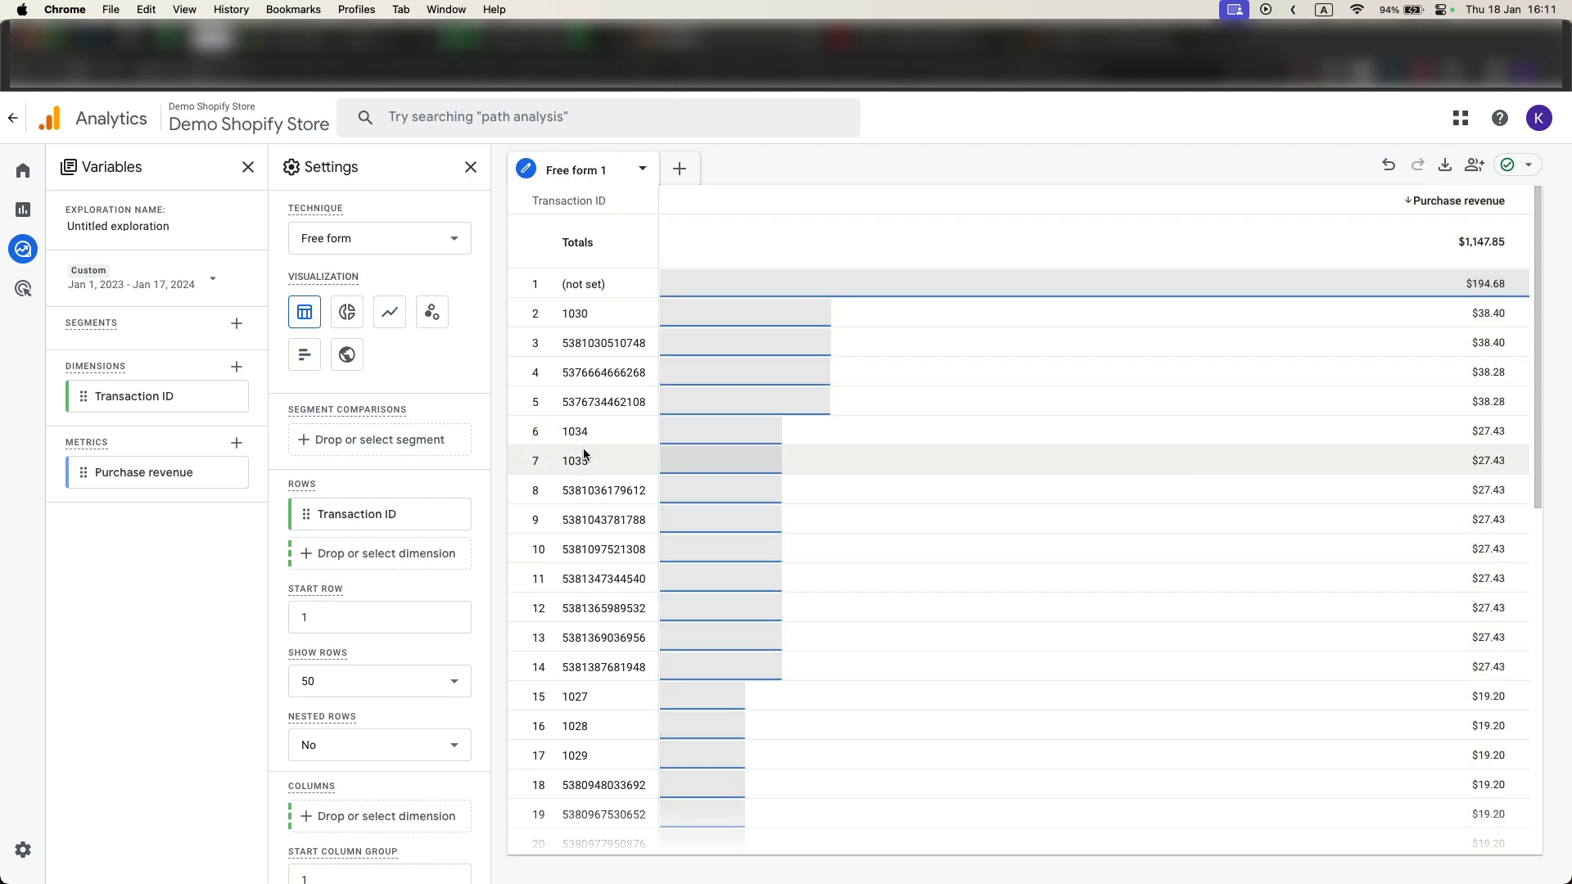
# Examine the exploration's transaction IDs and revenue for duplicates, and mark "No duplicate transactions" as done in the checklist.
pyautogui.scroll(-2, 635, 489)
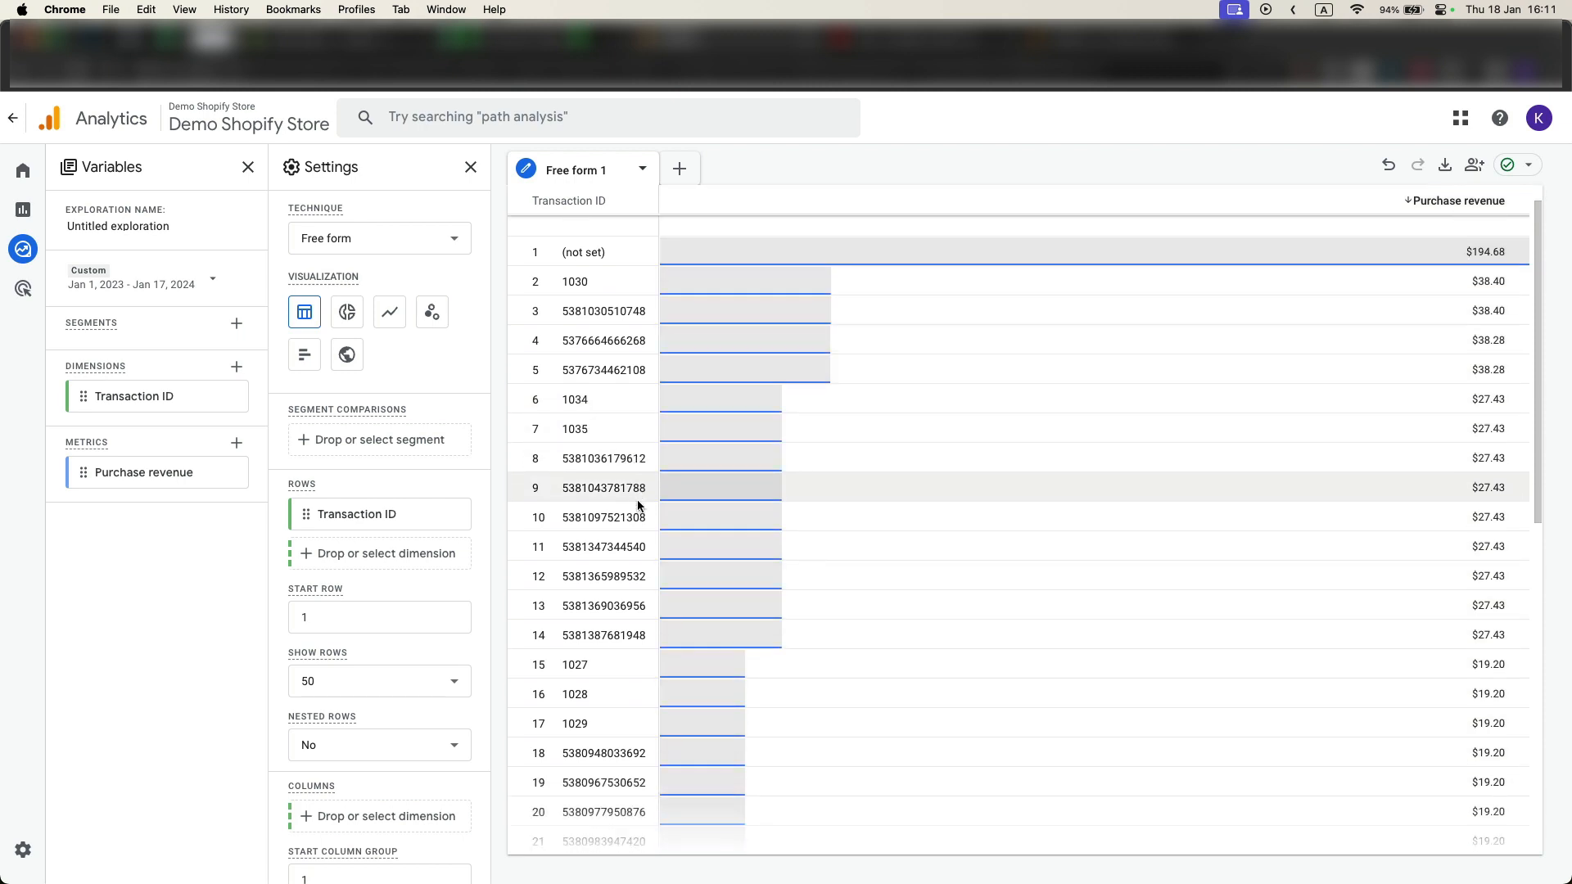
pyautogui.scroll(2, 640, 501)
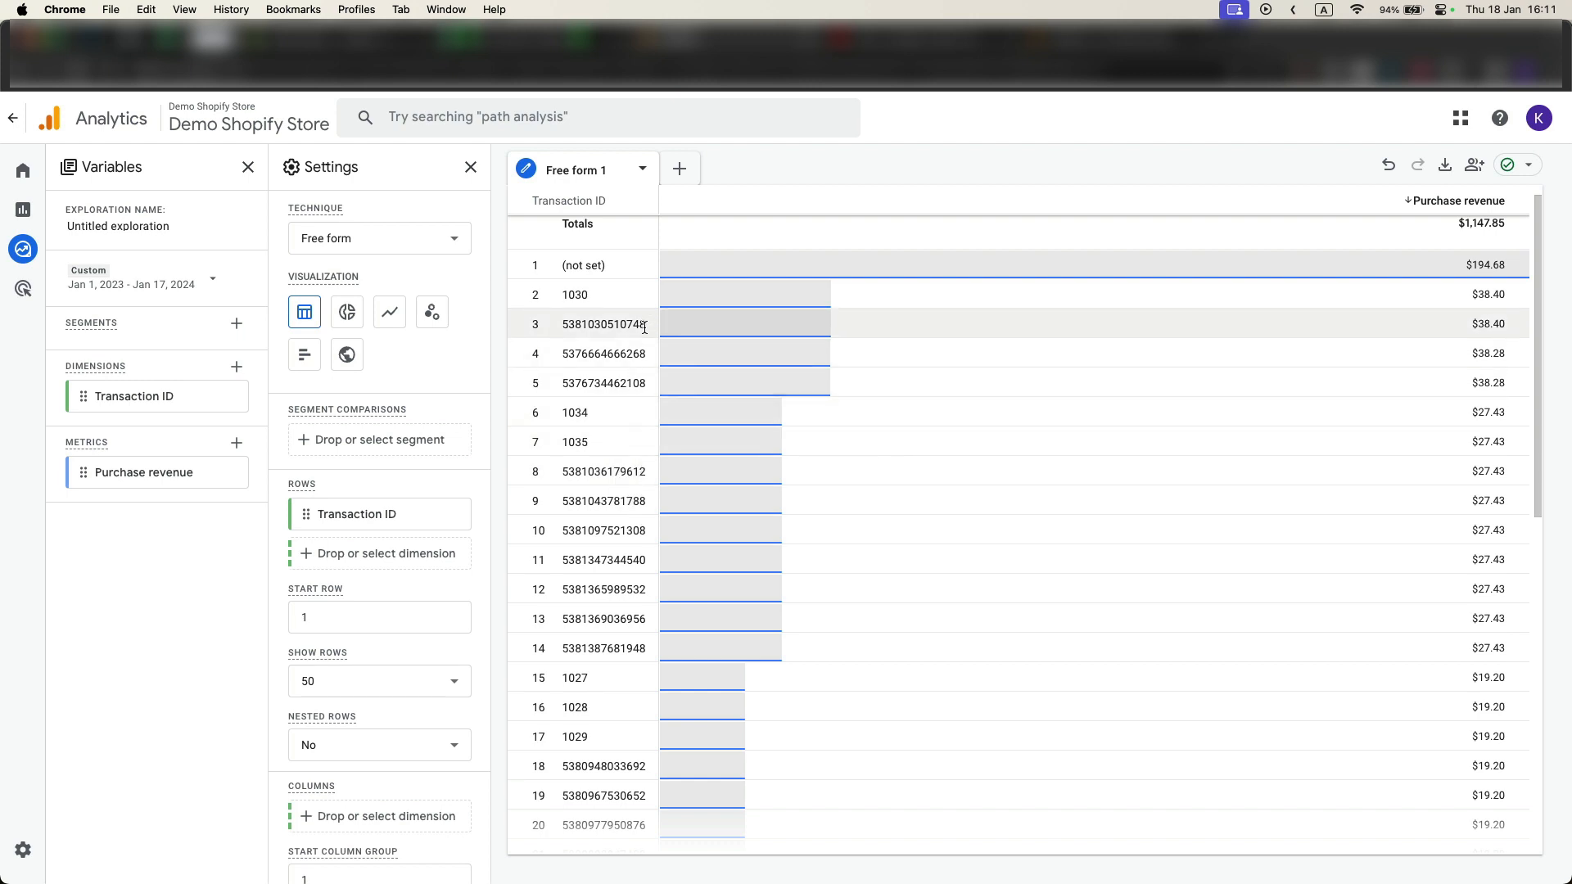
pyautogui.scroll(1, 647, 344)
pyautogui.scroll(-3, 652, 490)
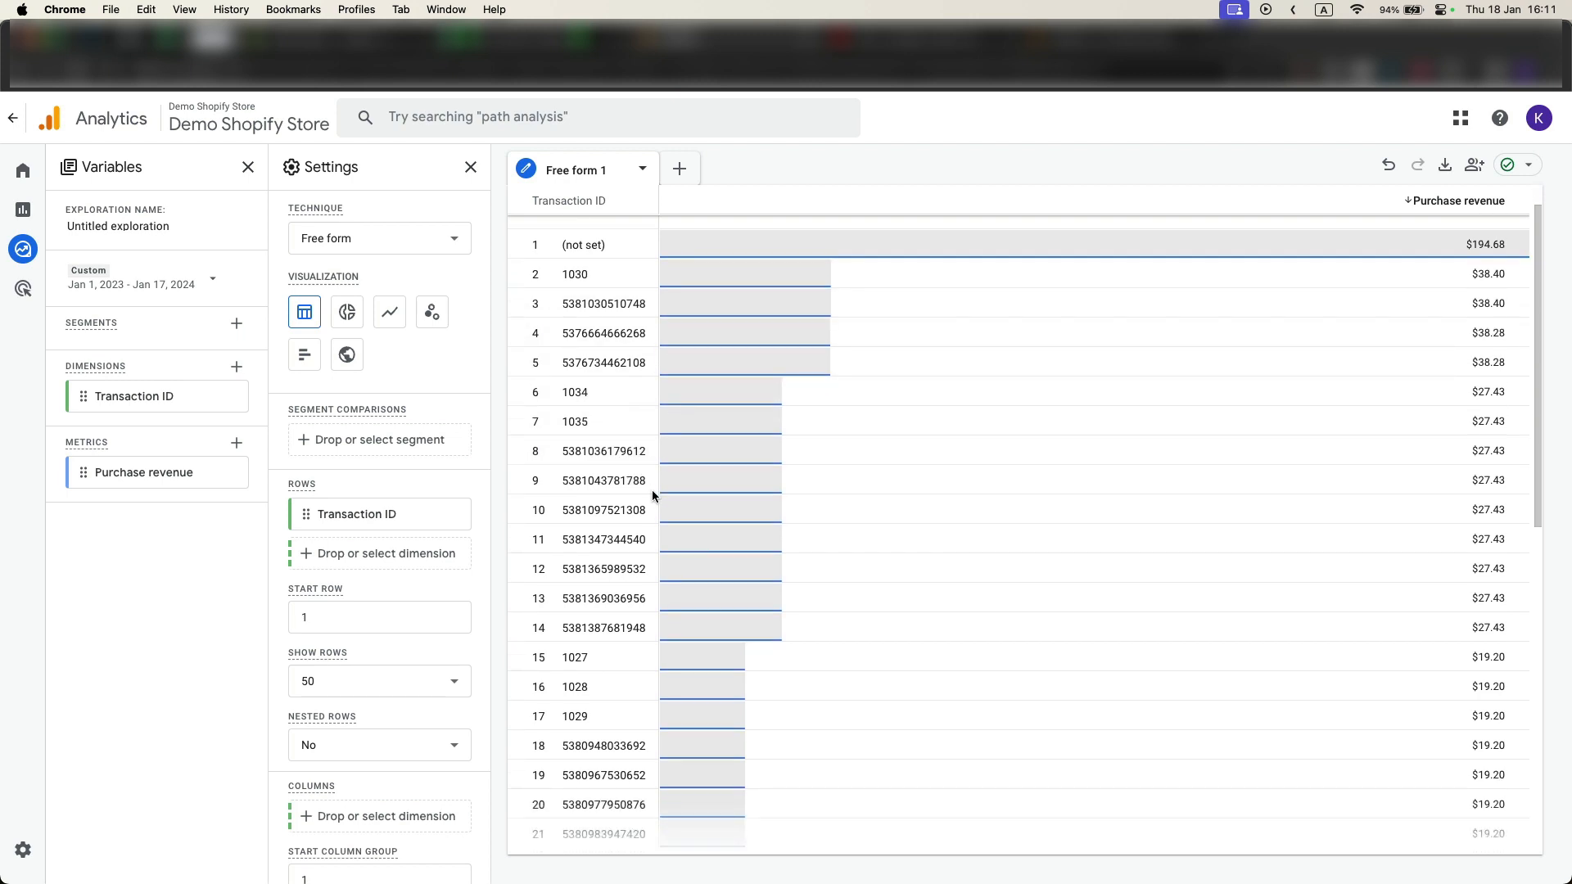
pyautogui.scroll(3, 651, 512)
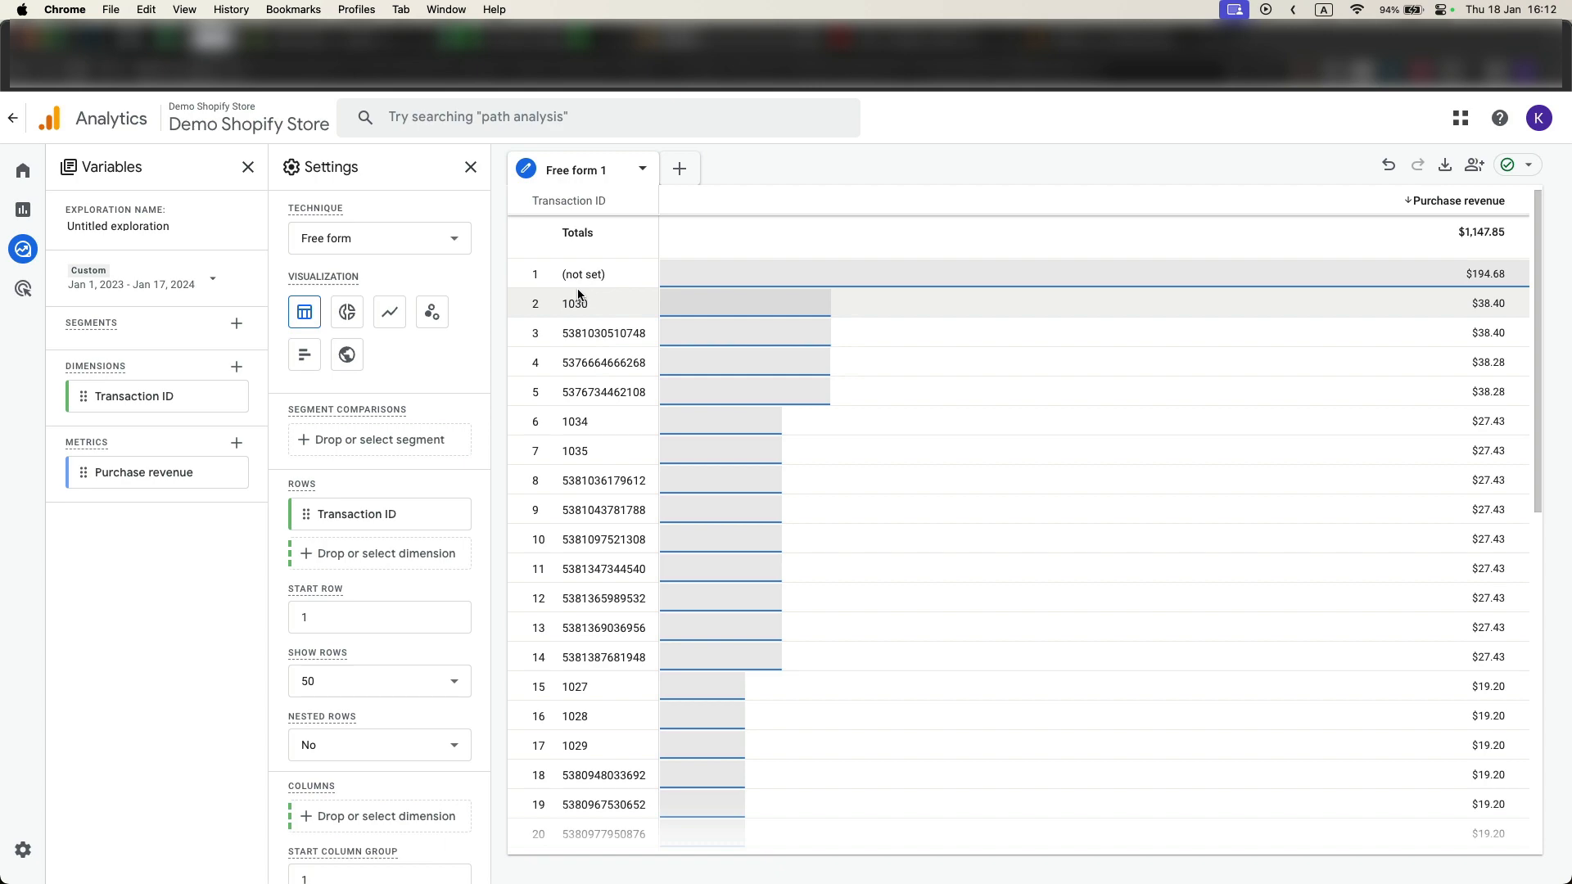
pyautogui.click(520, 42)
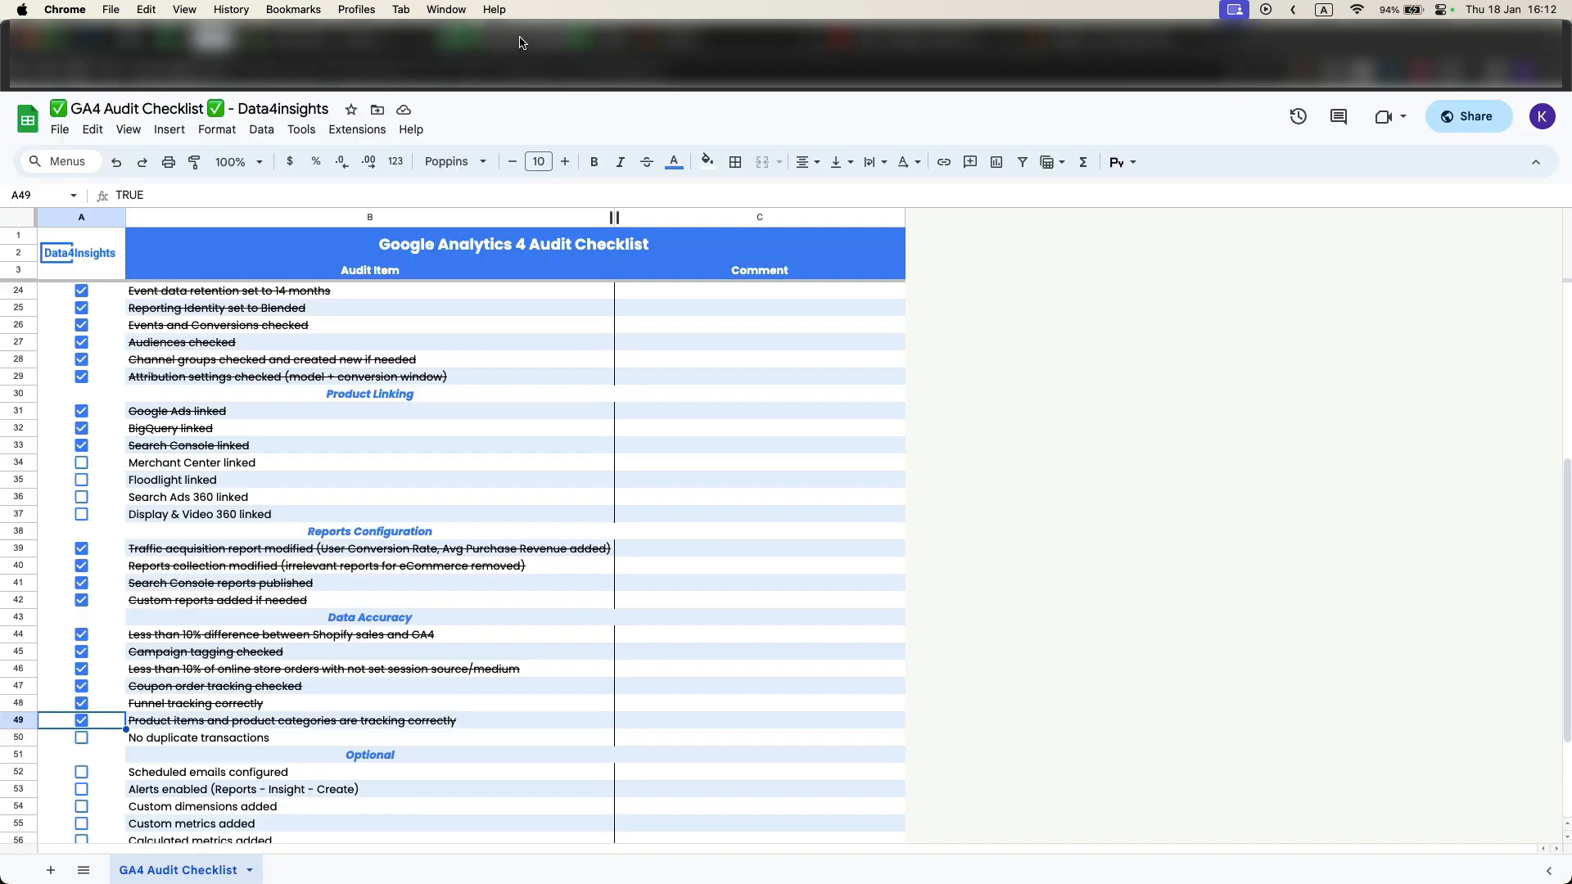
pyautogui.click(80, 737)
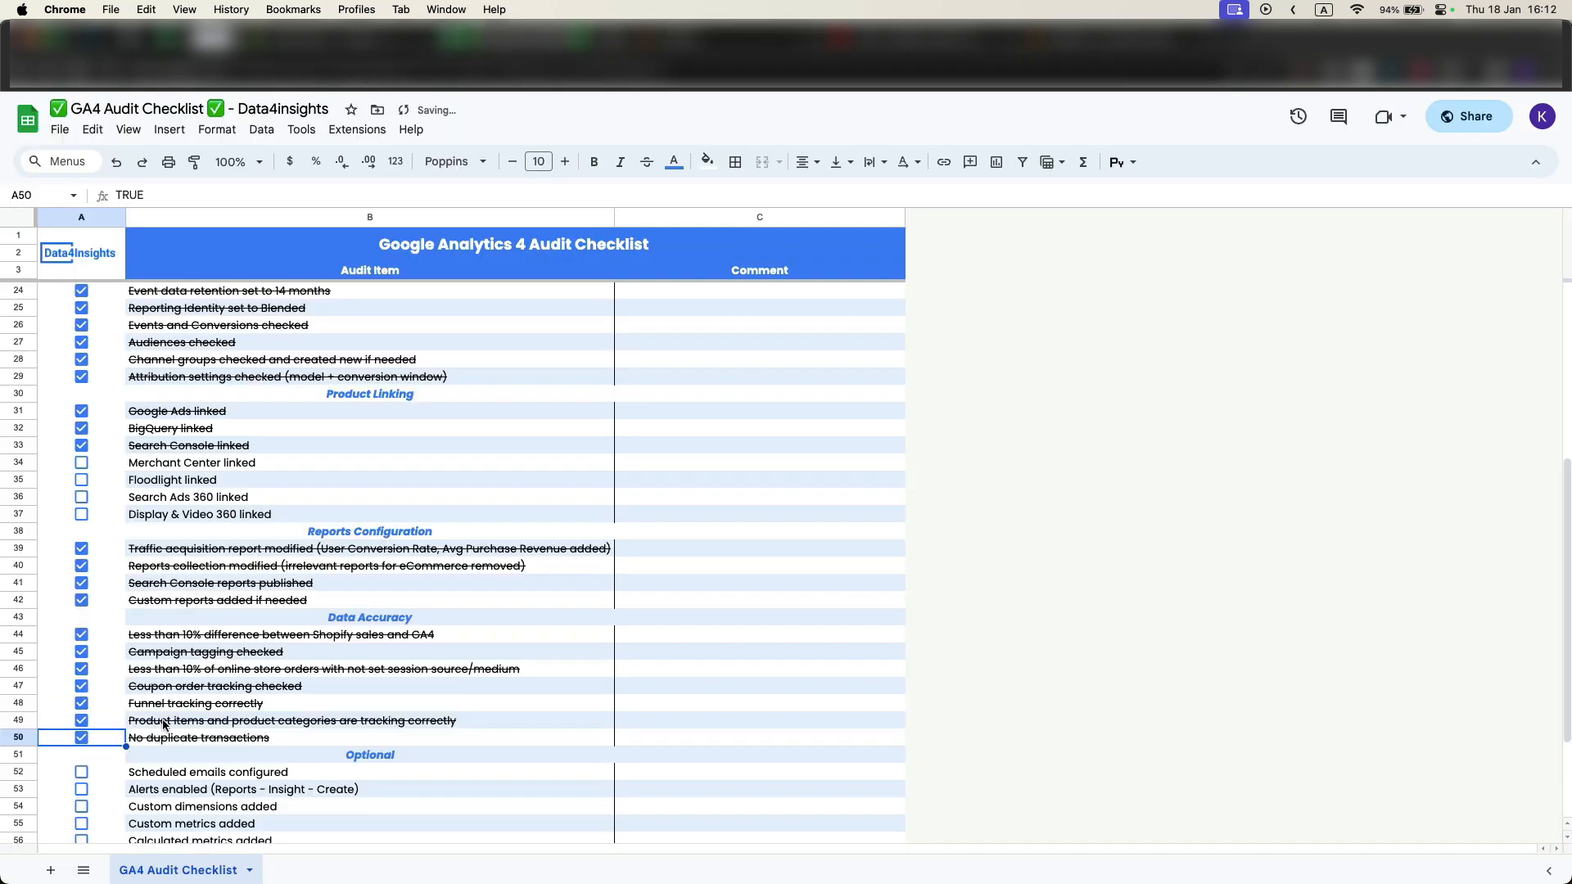
# Open the Demo Shopify Store's Traffic acquisition report in GA4 for the "Scheduled emails configured" checklist item.
pyautogui.scroll(-2, 464, 667)
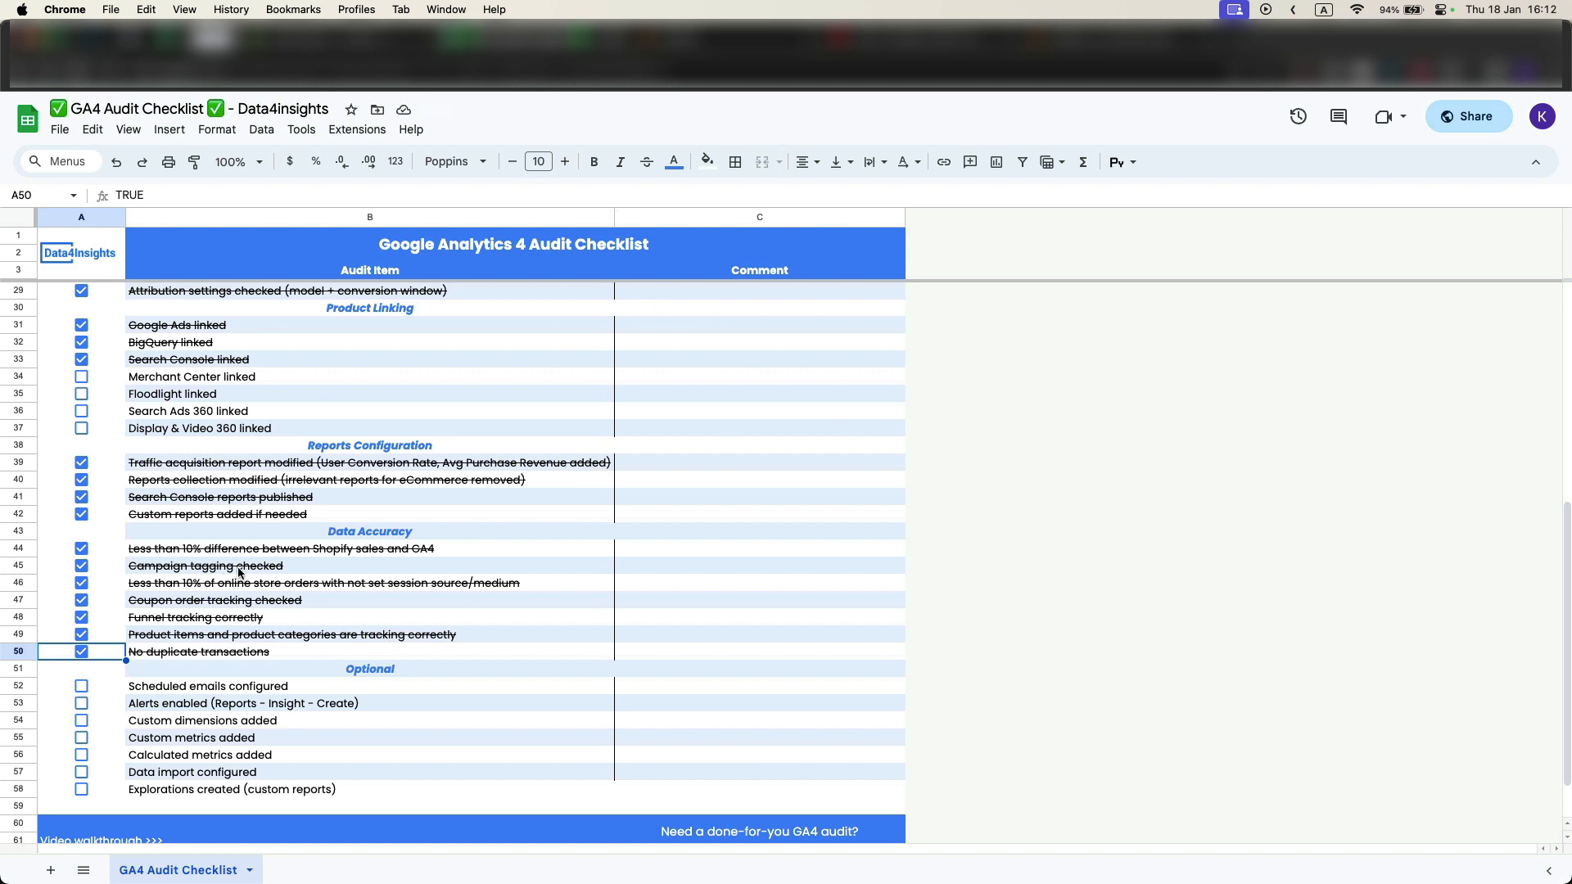
pyautogui.click(326, 686)
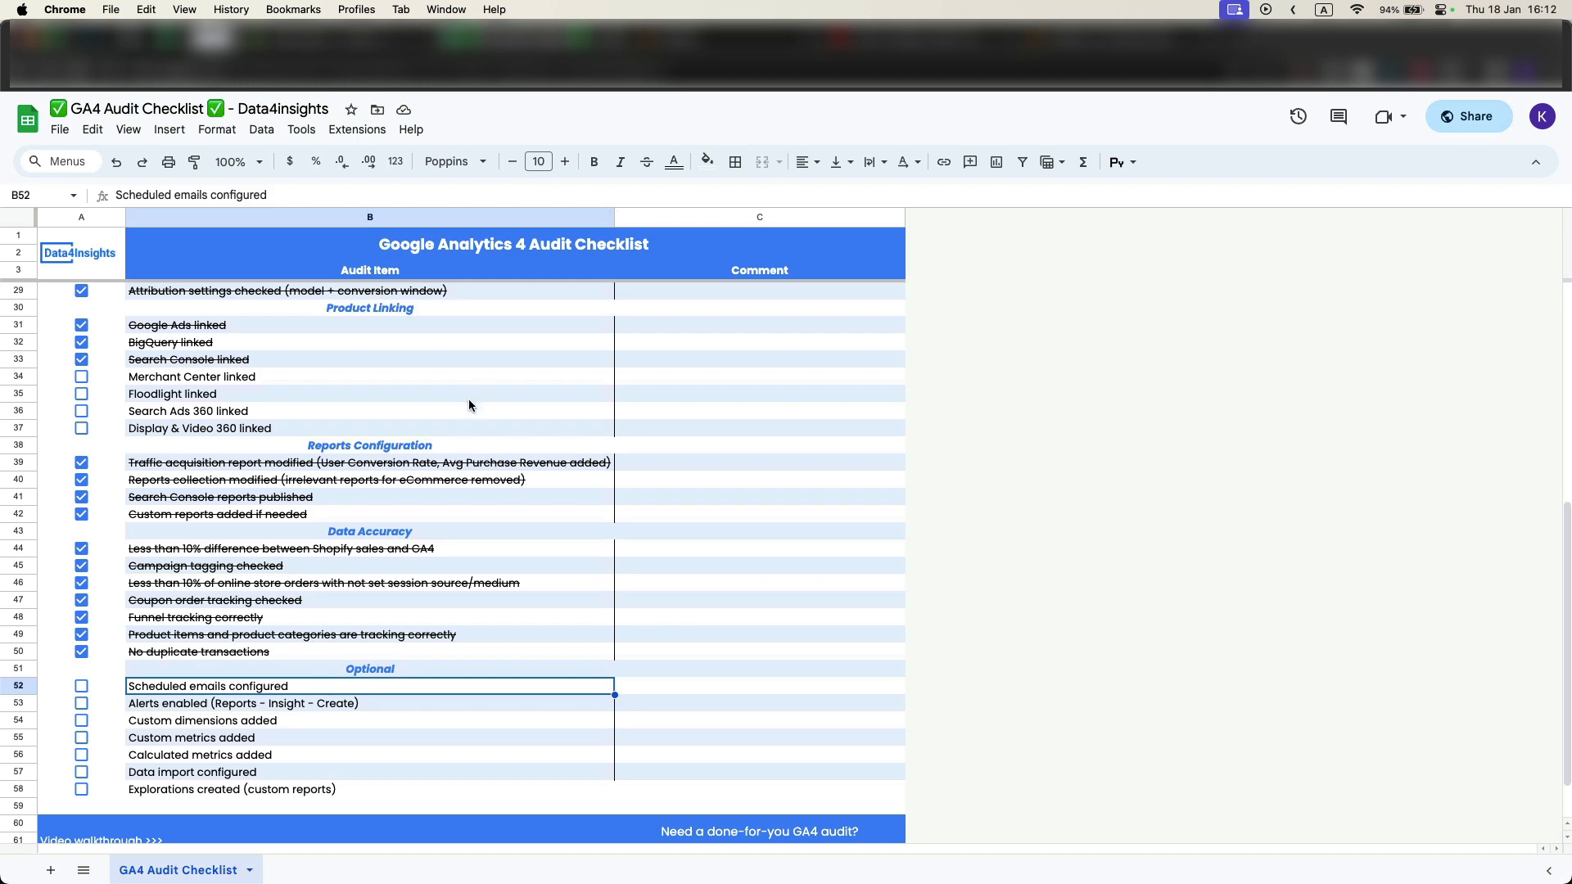
pyautogui.click(708, 36)
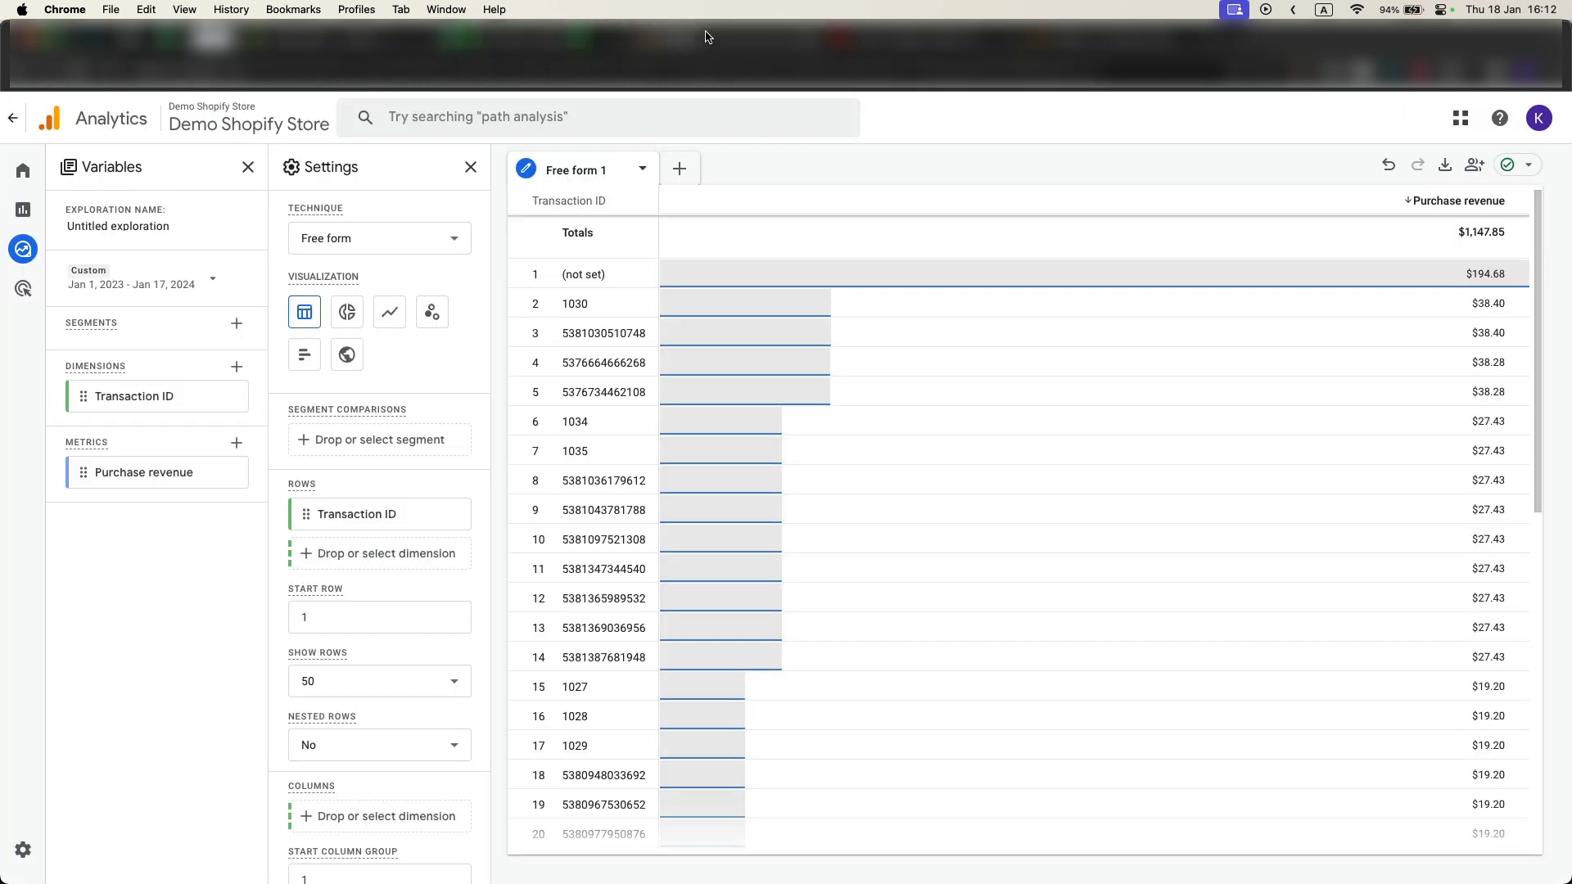
pyautogui.click(18, 165)
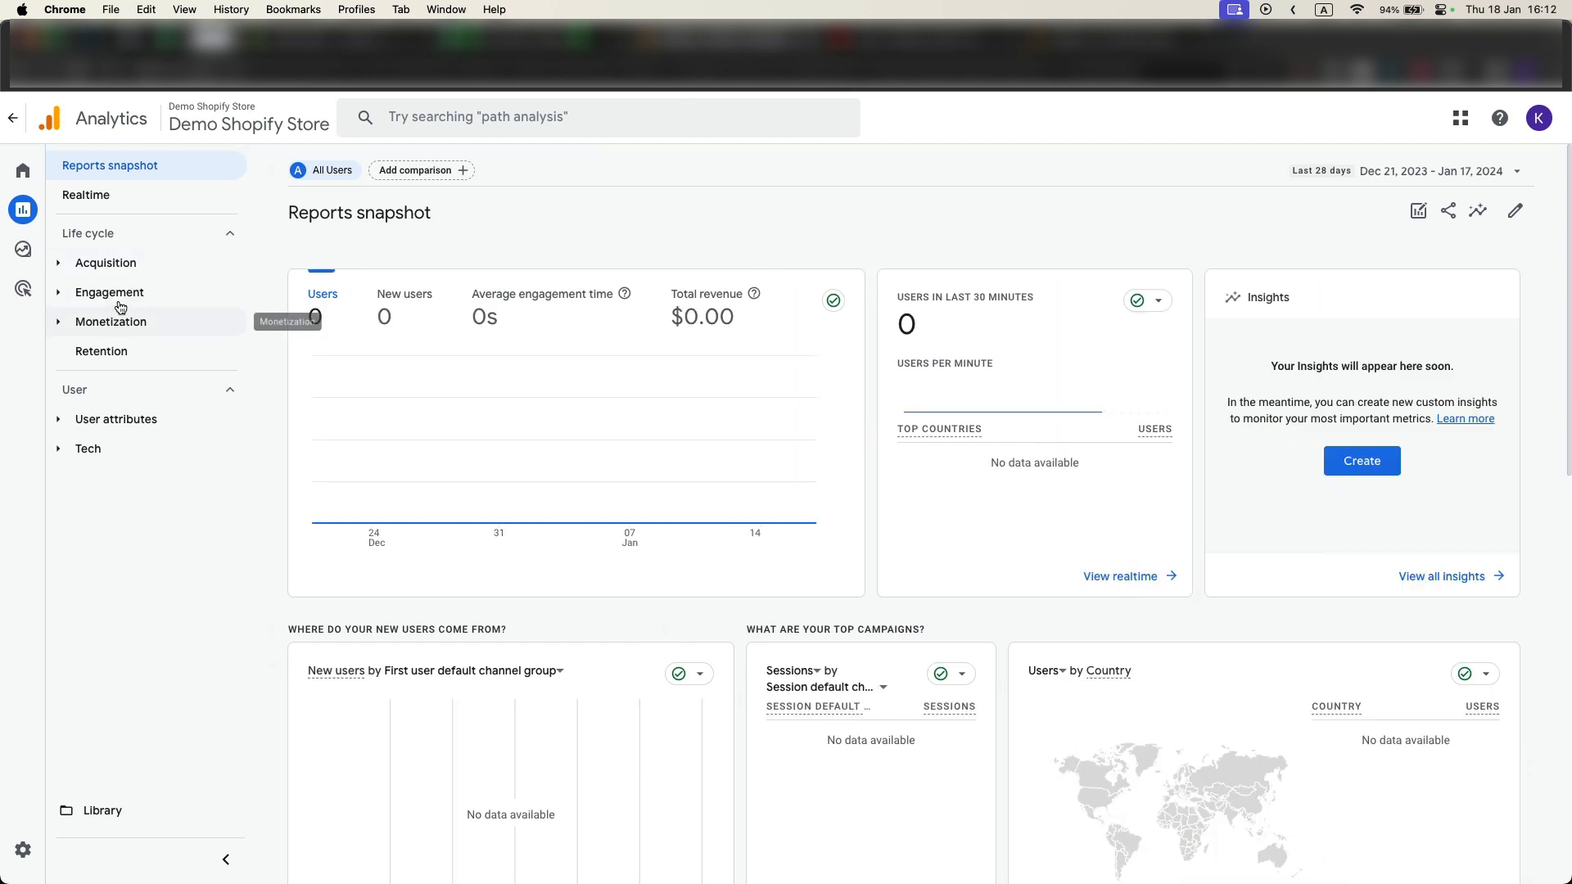
pyautogui.click(106, 262)
pyautogui.click(188, 350)
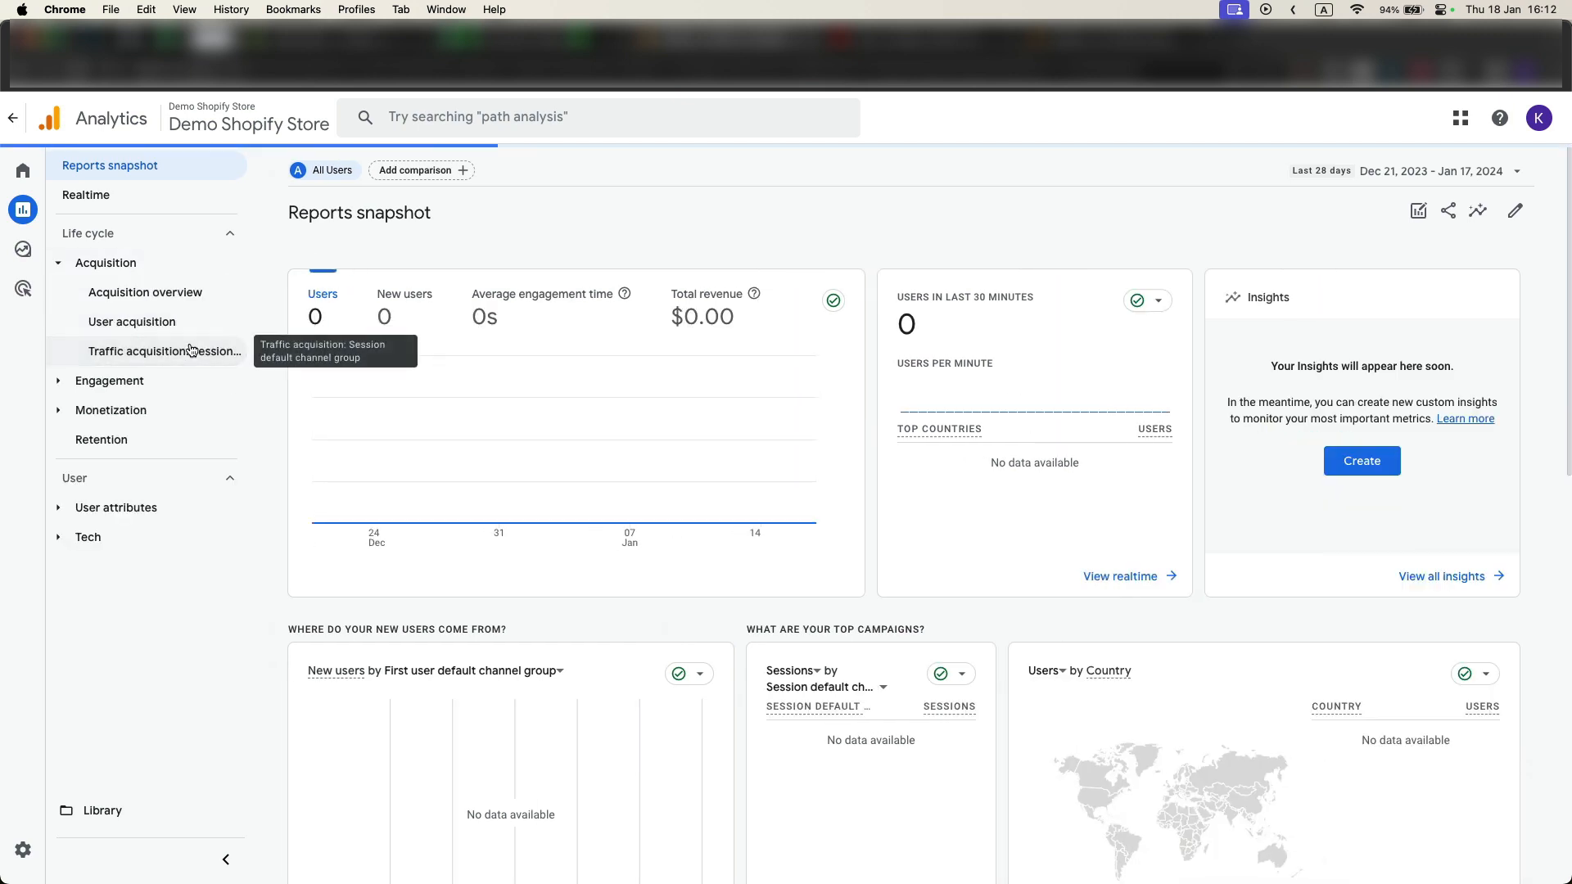
# Review the report's Schedule Email settings without saving a schedule, and mark "Scheduled emails configured" as done in the checklist.
pyautogui.click(1447, 213)
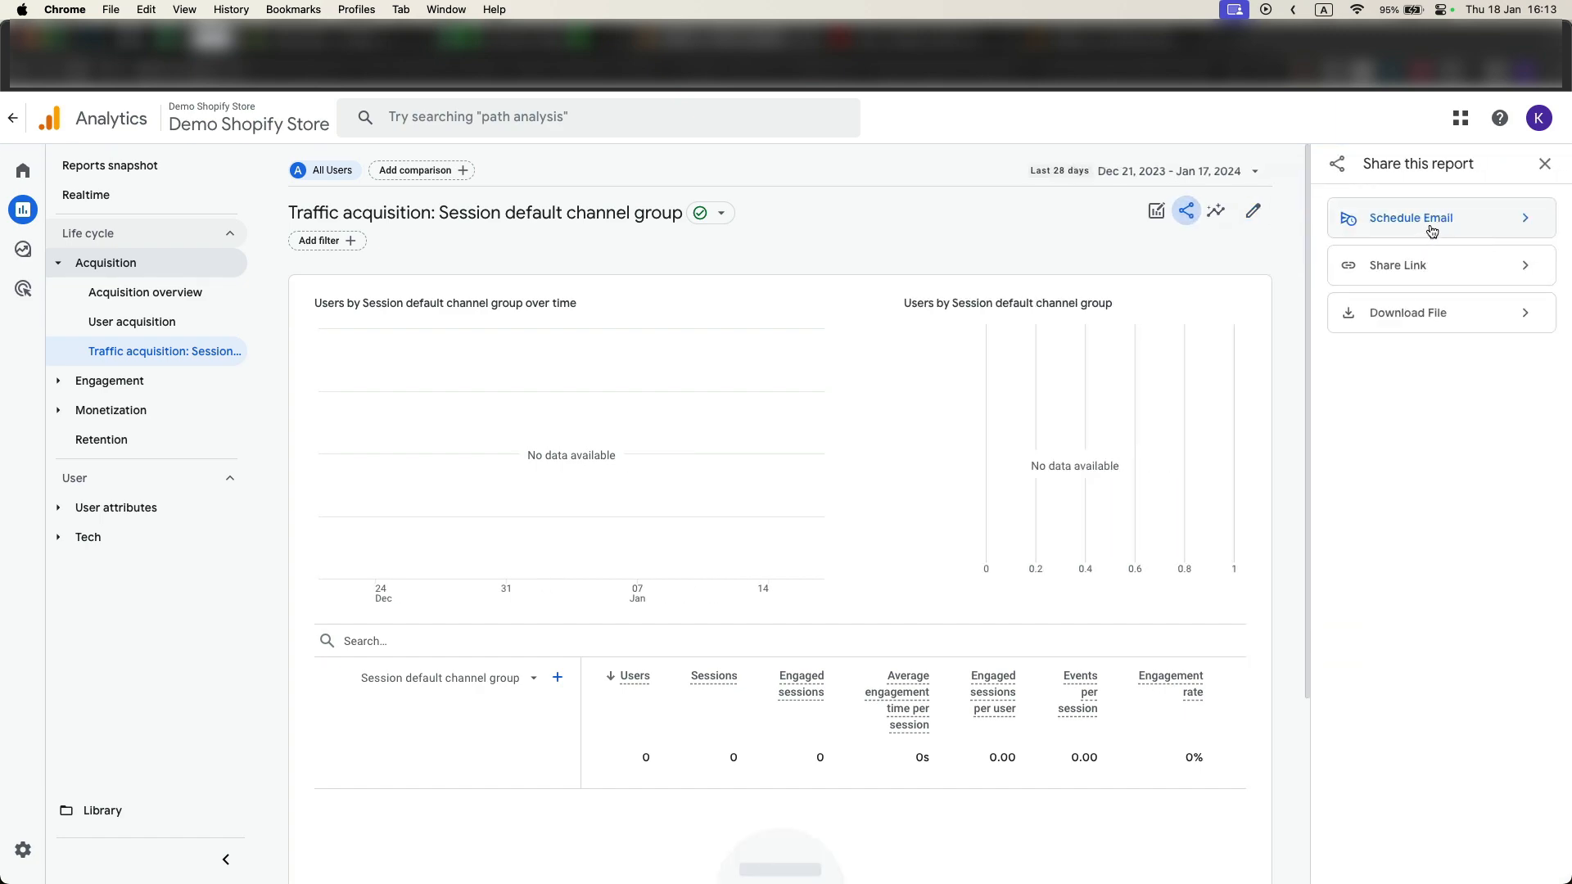
pyautogui.click(1431, 221)
pyautogui.click(467, 463)
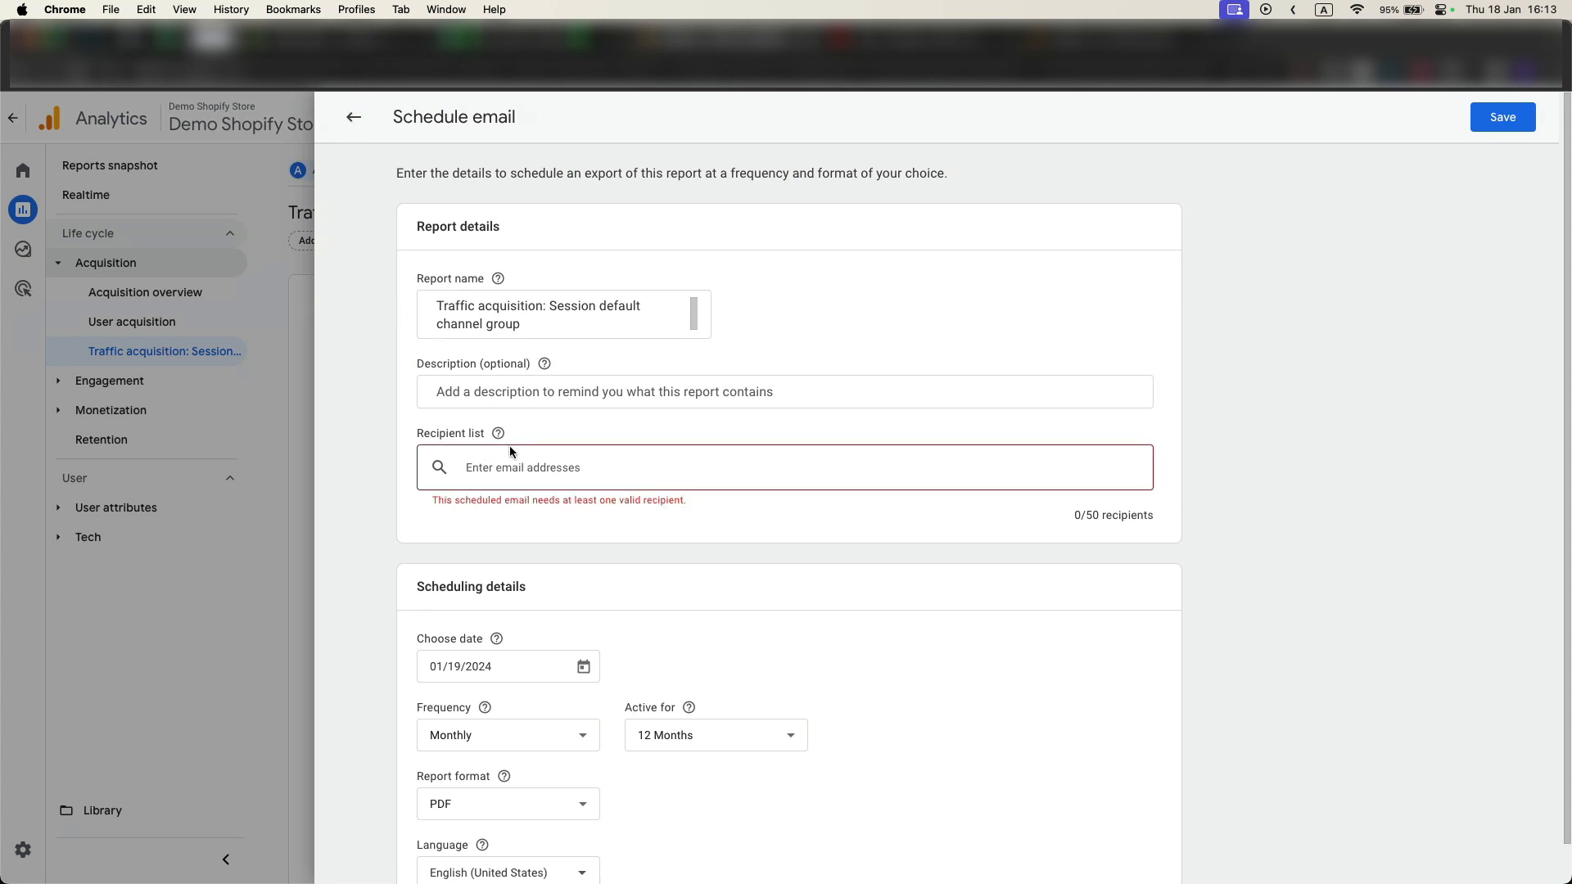
pyautogui.click(508, 395)
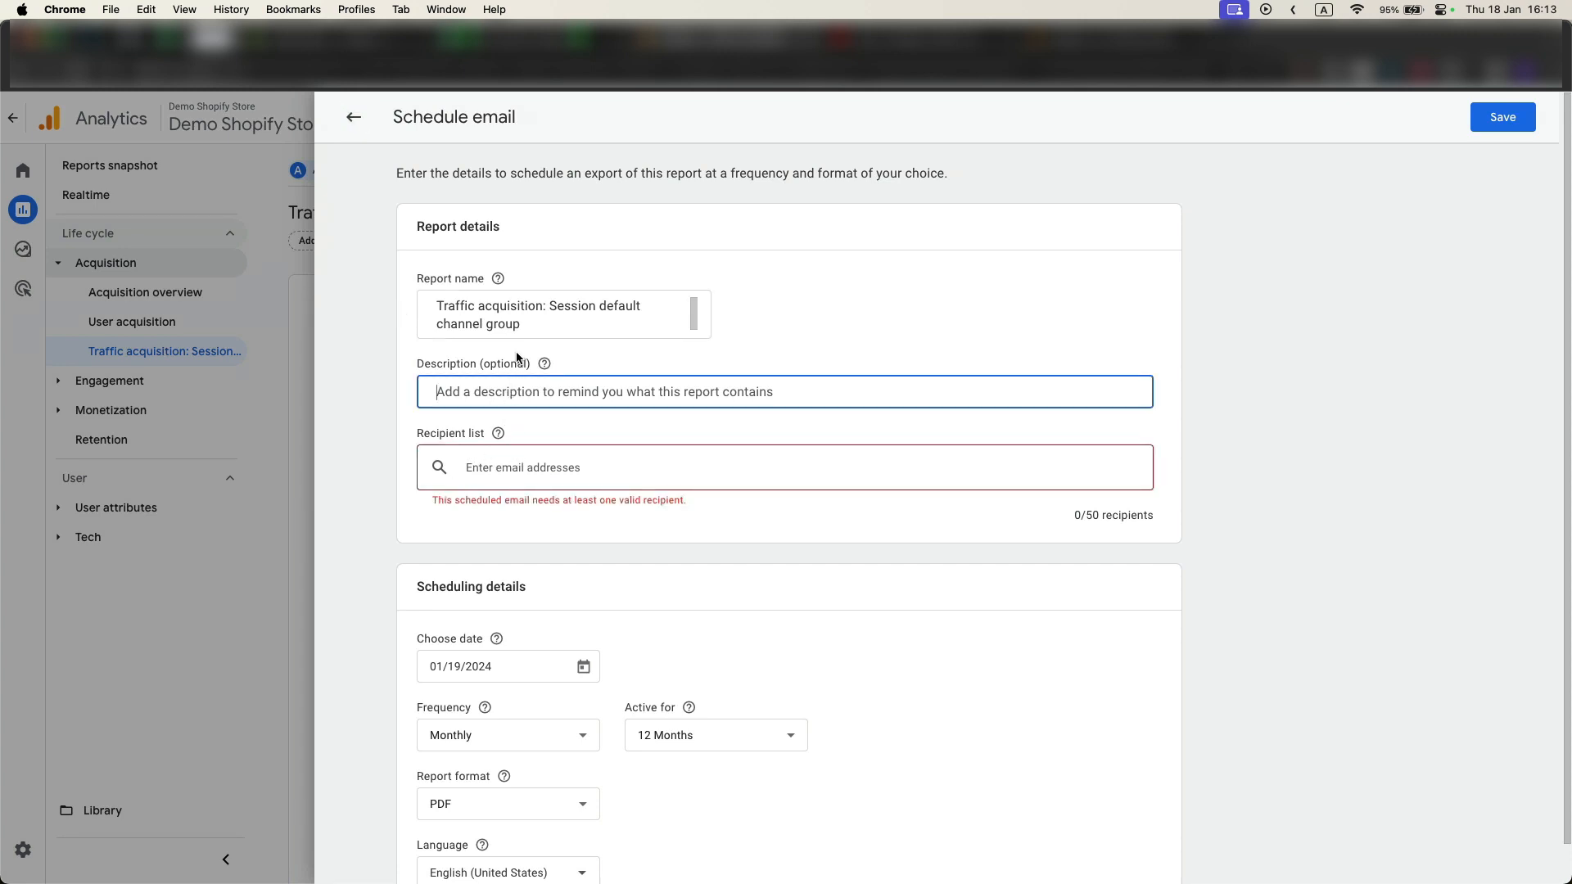
pyautogui.scroll(-1, 511, 410)
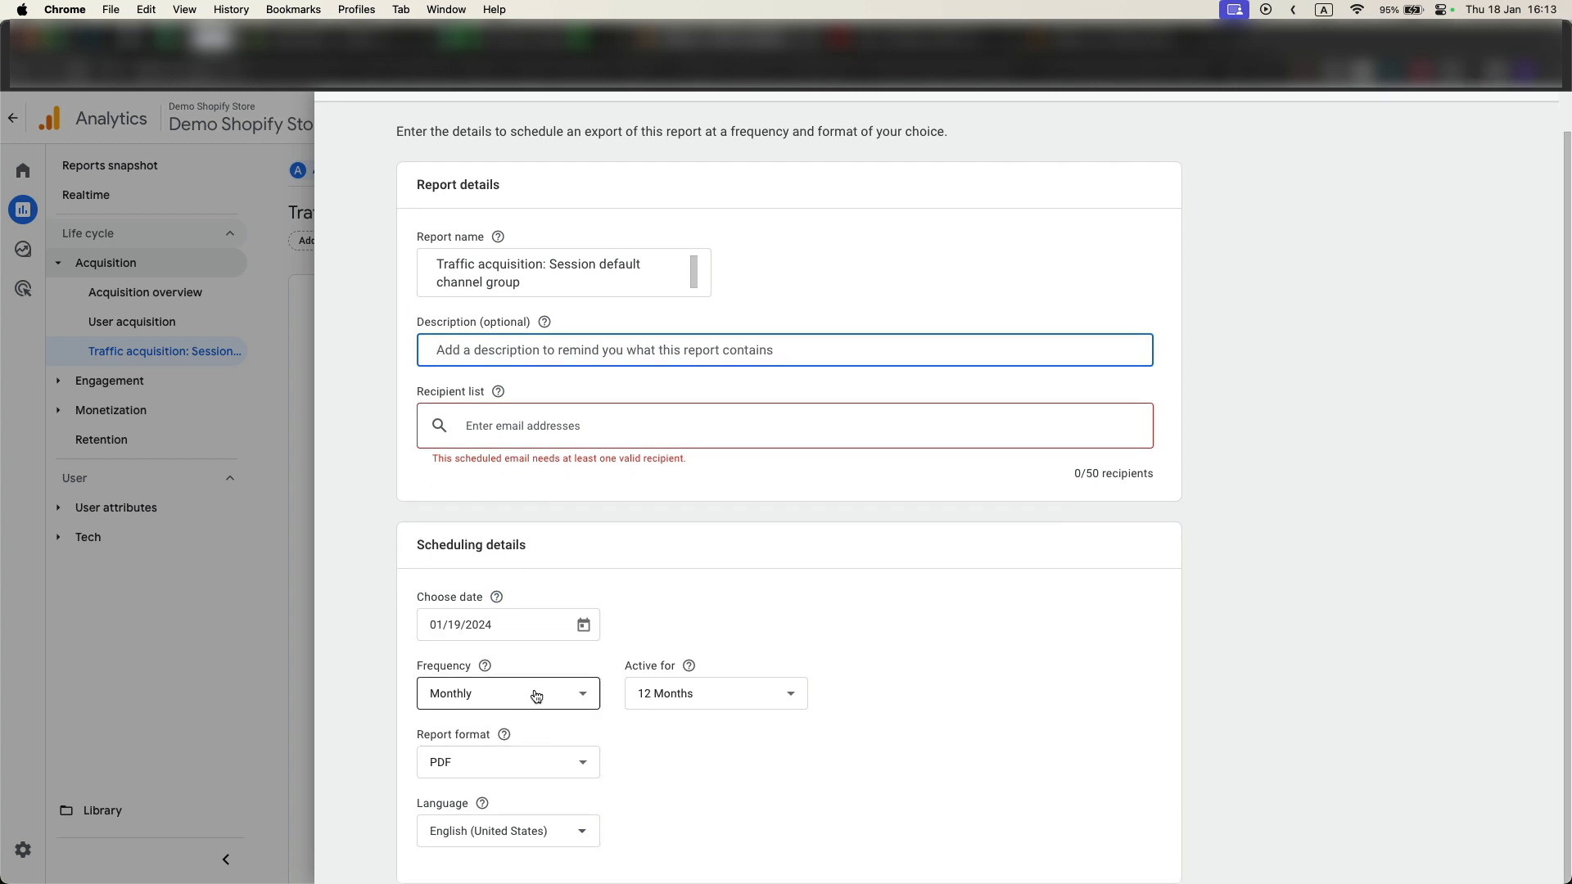
pyautogui.click(503, 627)
pyautogui.scroll(1, 819, 491)
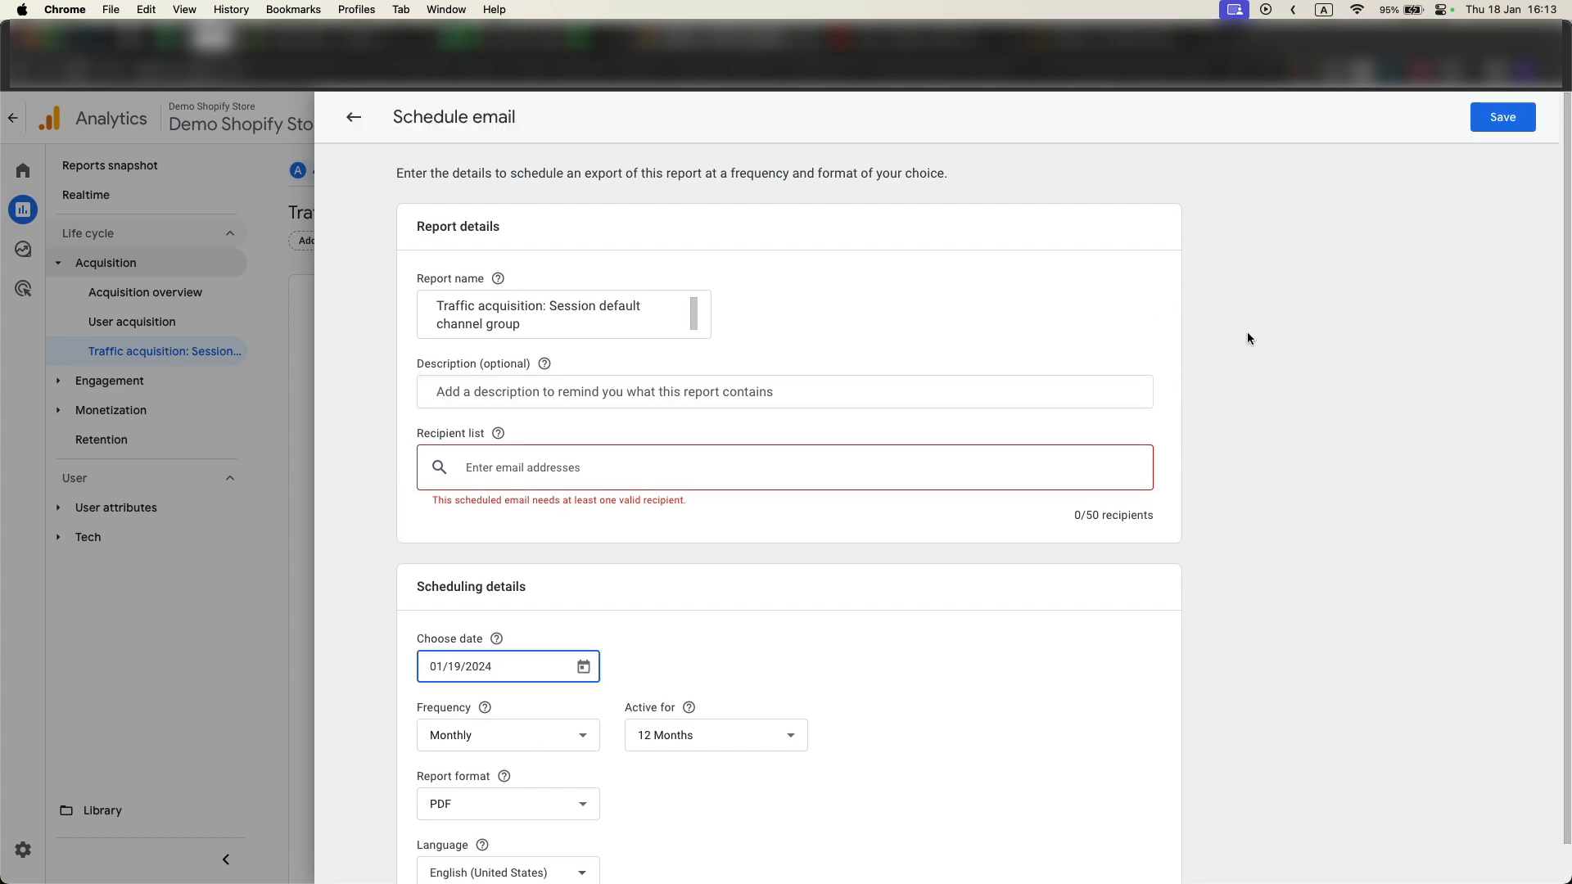
pyautogui.click(348, 128)
pyautogui.click(499, 37)
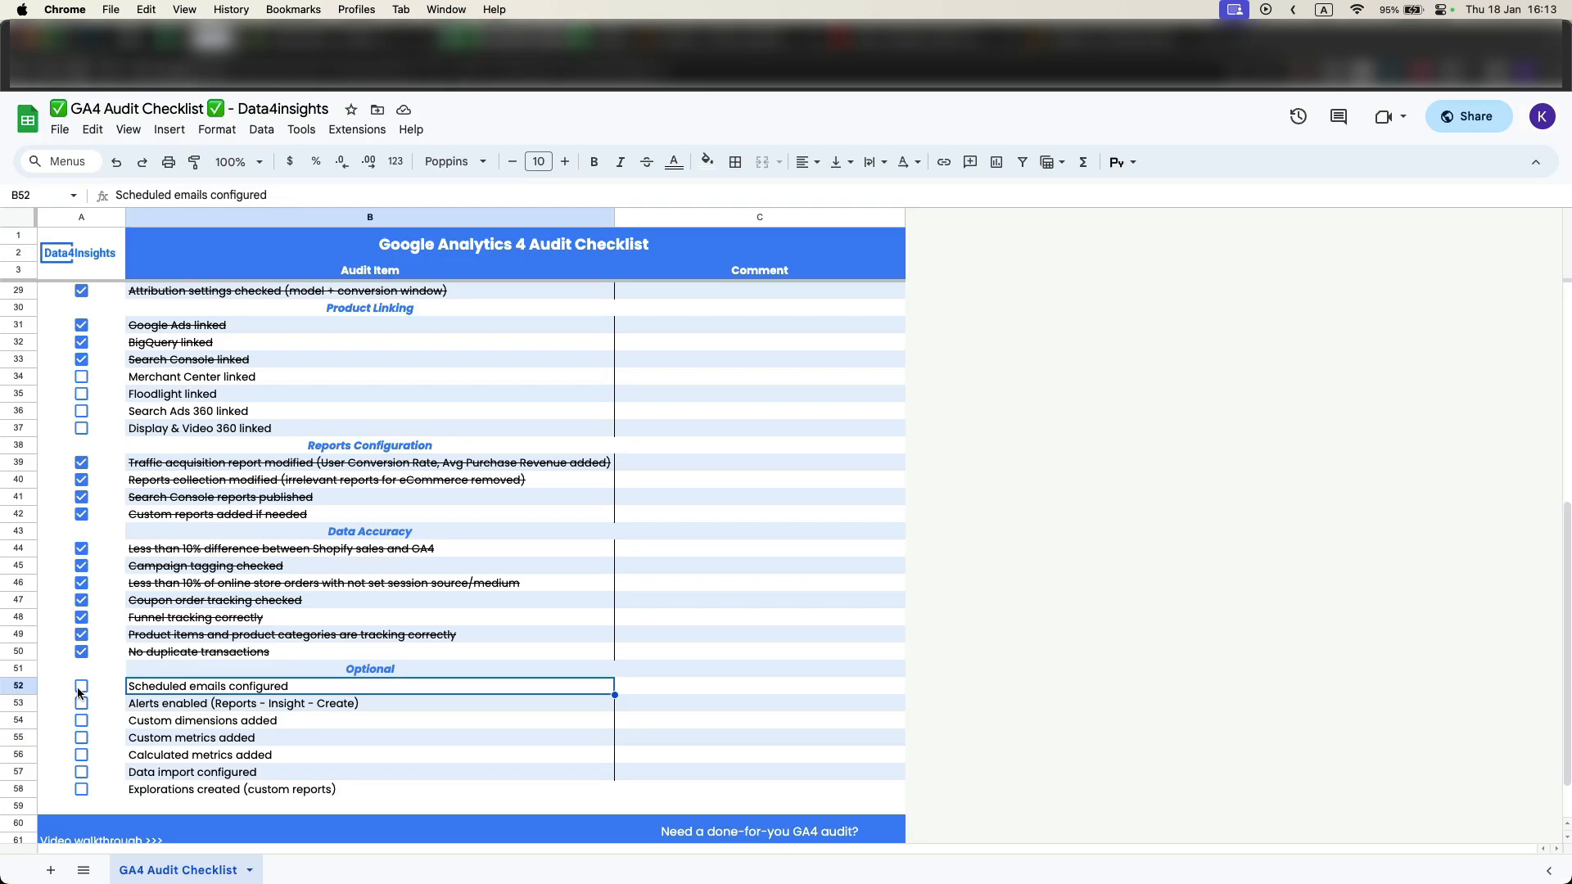
pyautogui.click(81, 688)
# Open the custom insight creation from GA4's Reports snapshot for the "Alerts enabled" checklist item, and review the suggested custom insights.
pyautogui.click(236, 705)
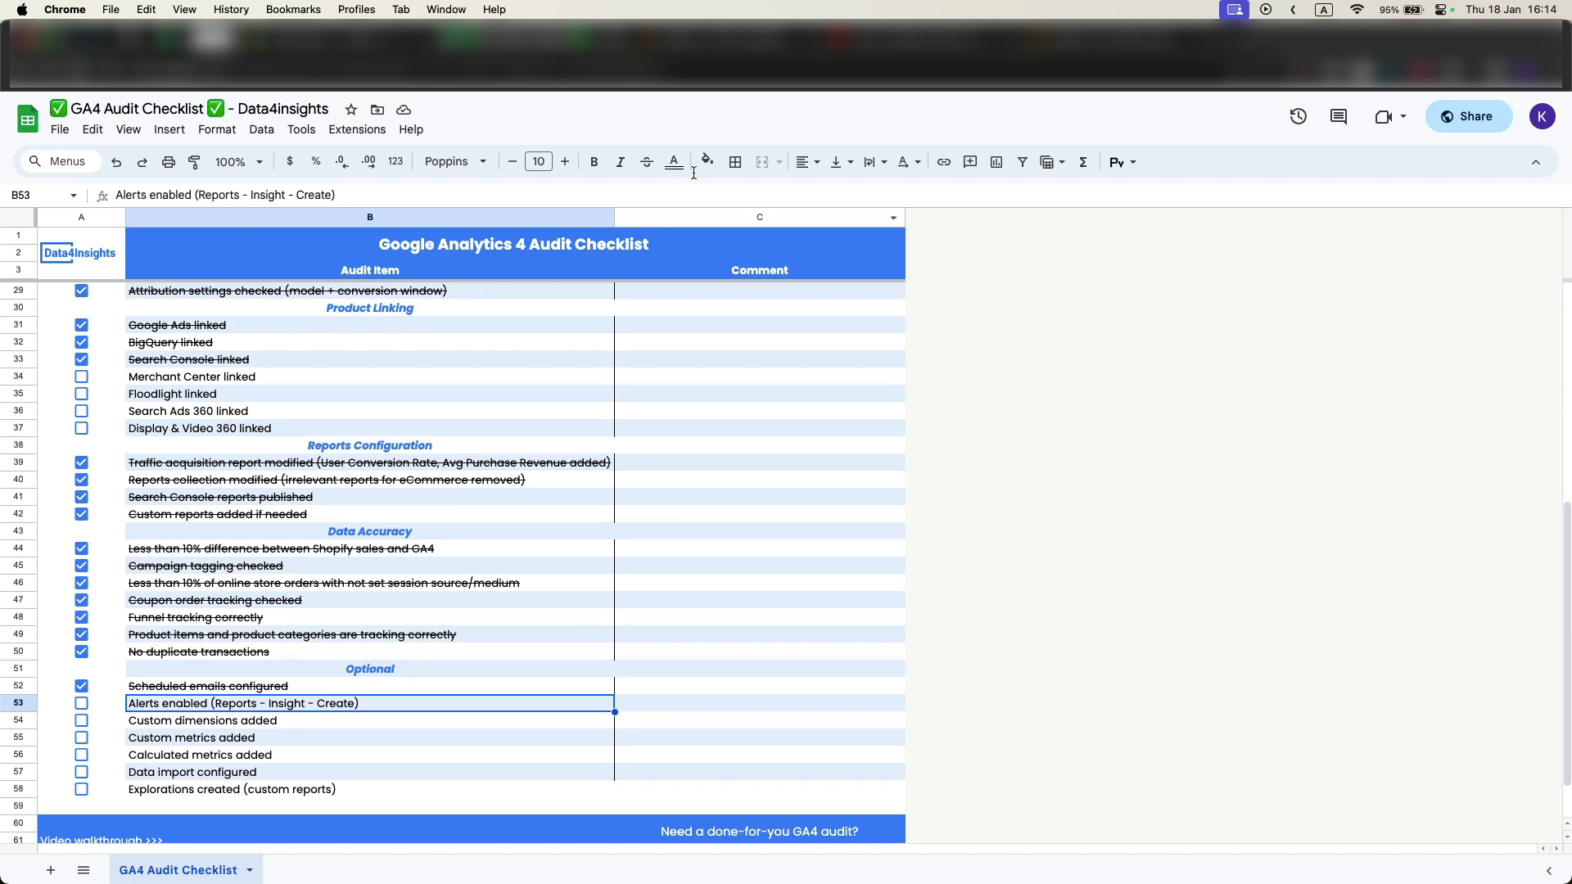
pyautogui.click(702, 35)
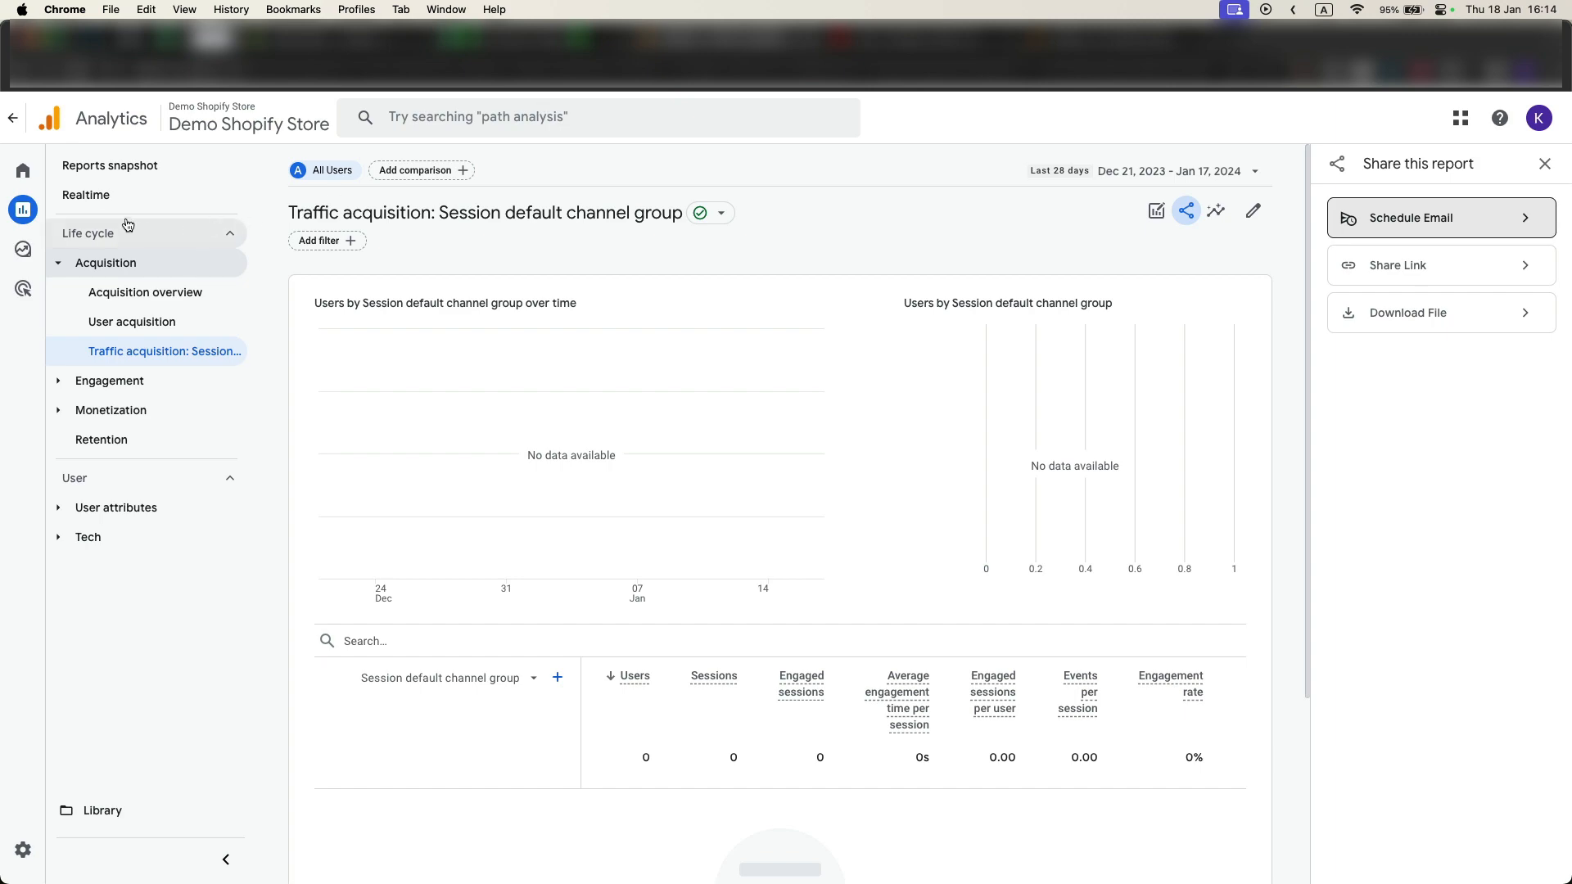
pyautogui.click(110, 167)
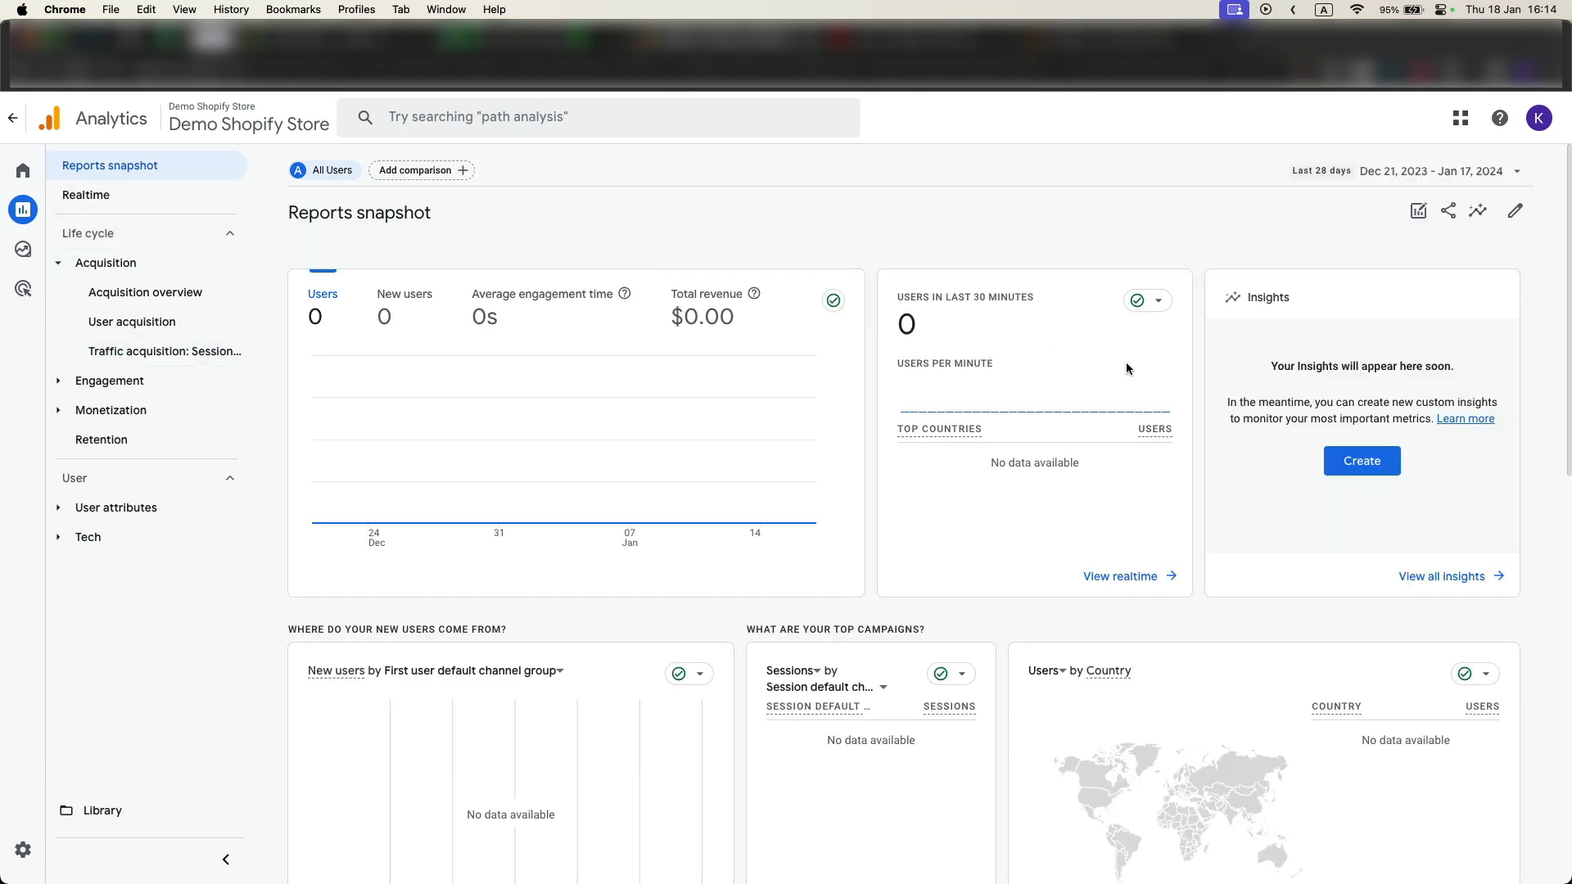
pyautogui.click(1347, 461)
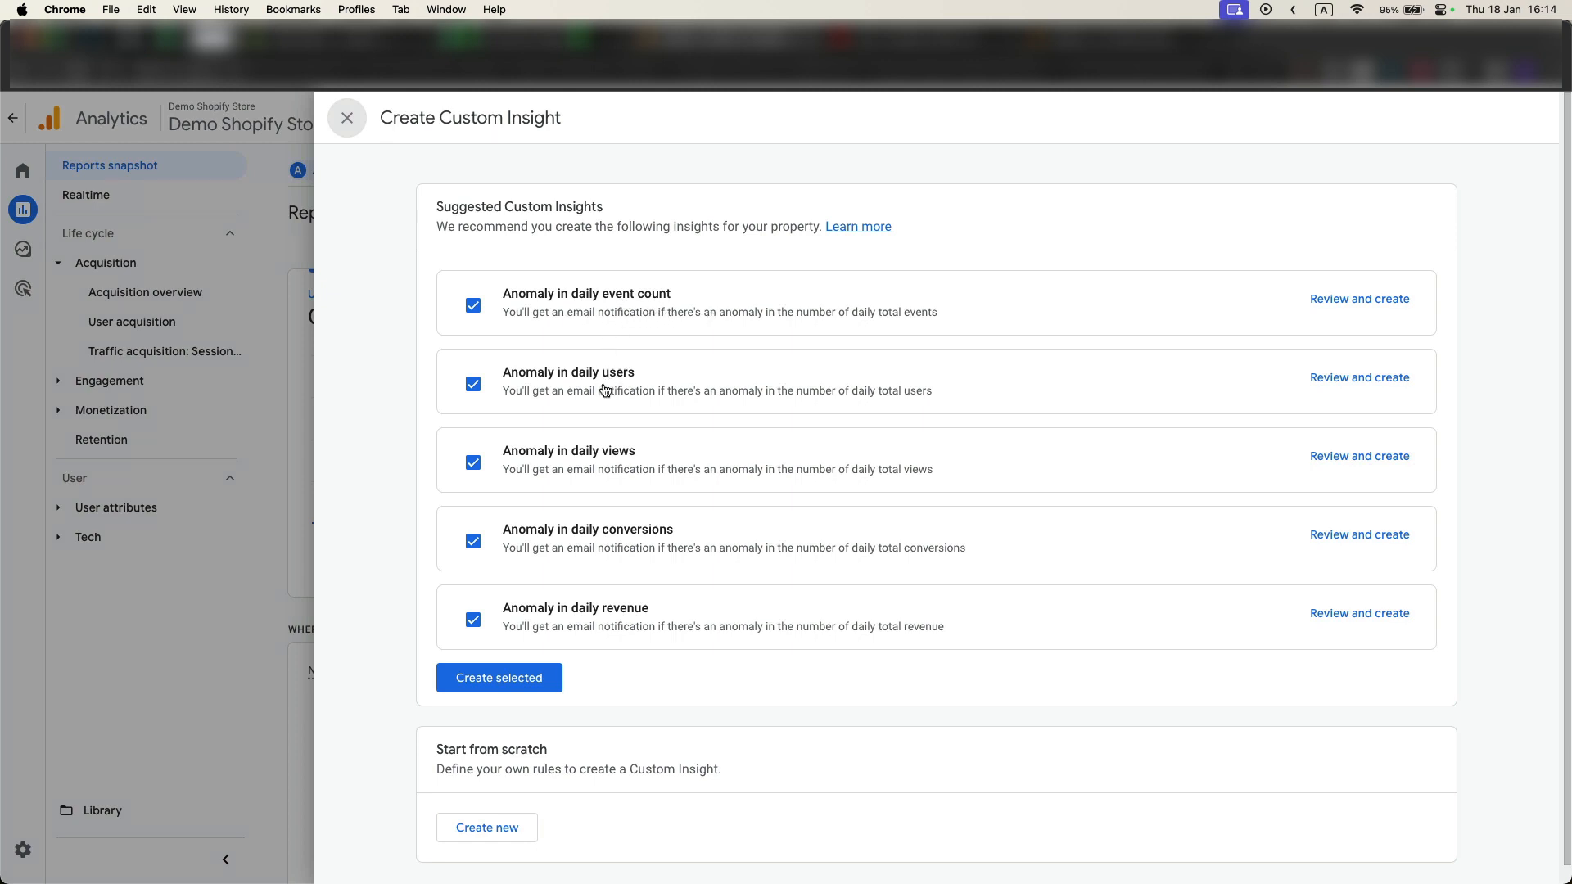
pyautogui.scroll(-1, 622, 459)
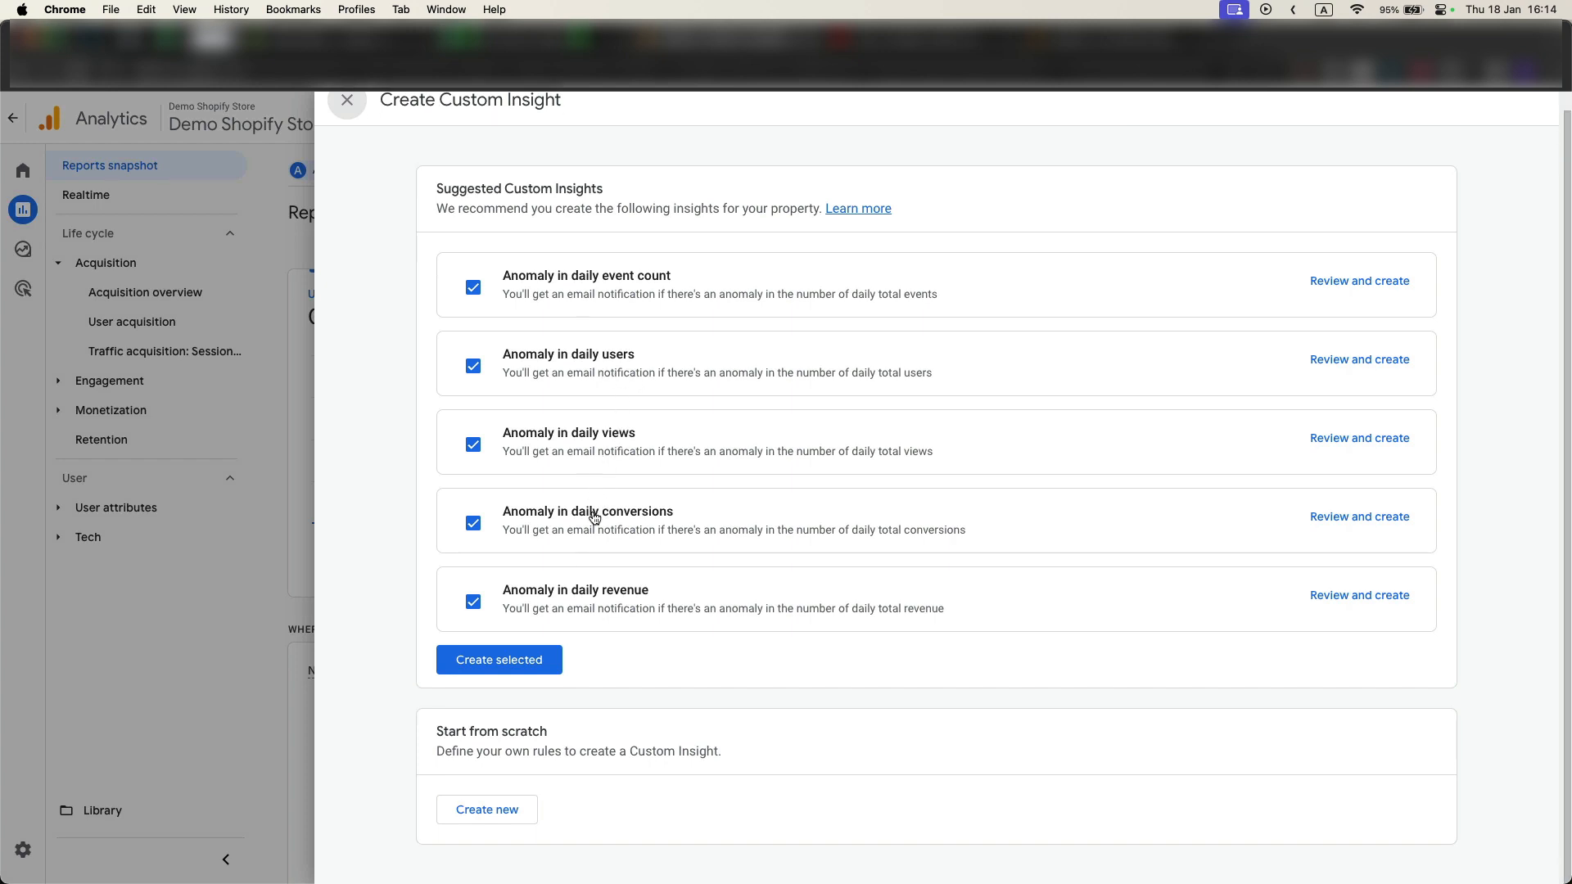
# Review a new custom insight's condition and notification settings without creating it, and mark "Alerts enabled" as done in the checklist.
pyautogui.click(509, 823)
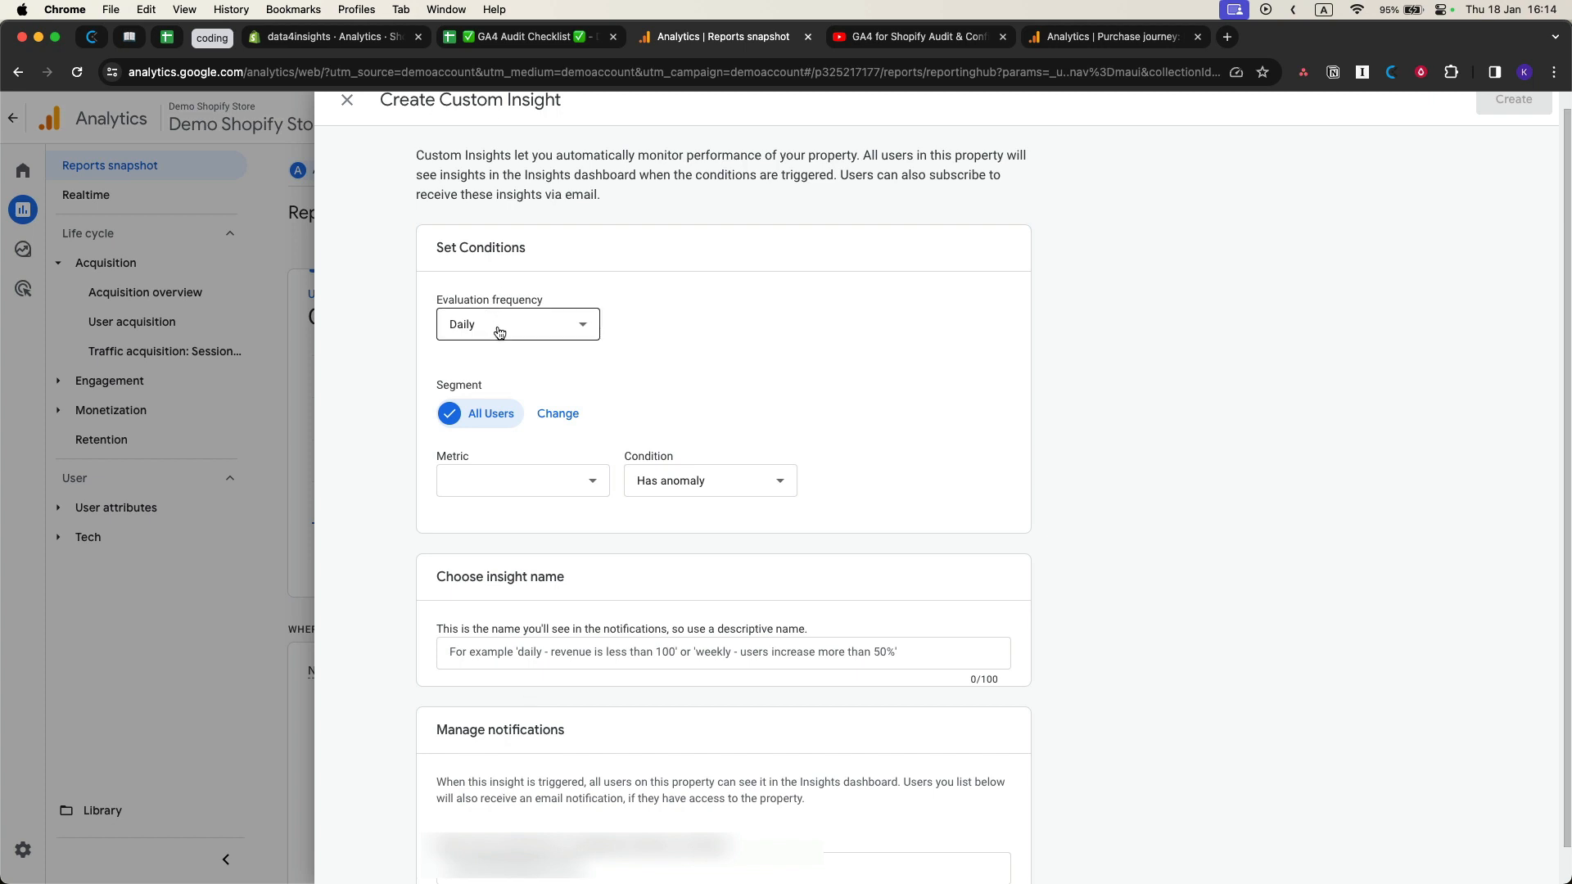
pyautogui.click(640, 488)
pyautogui.scroll(-1, 667, 565)
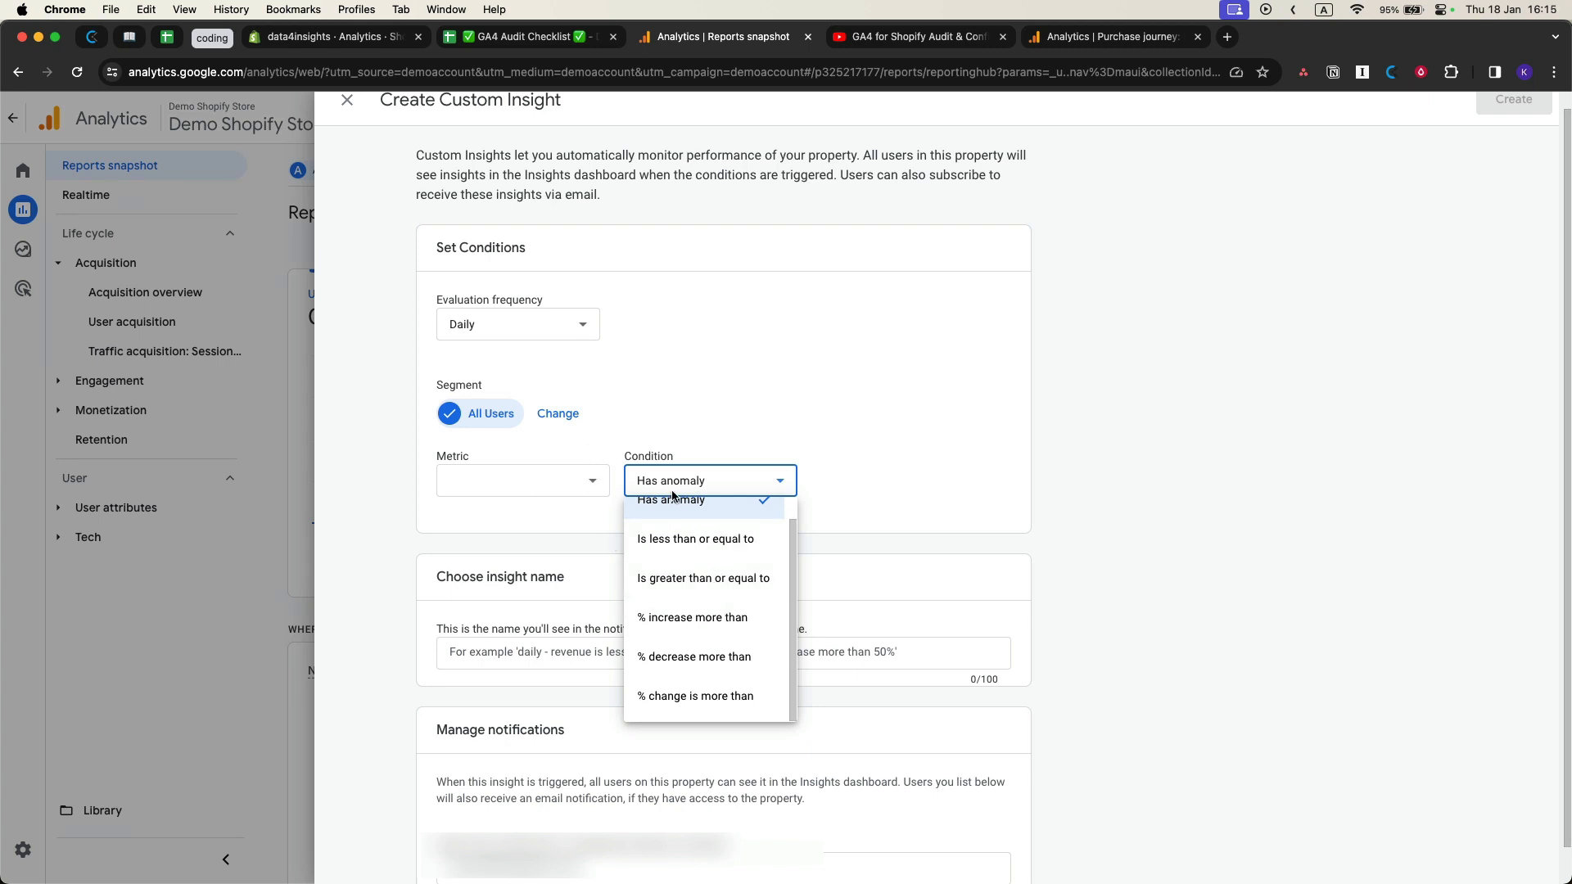
pyautogui.click(669, 425)
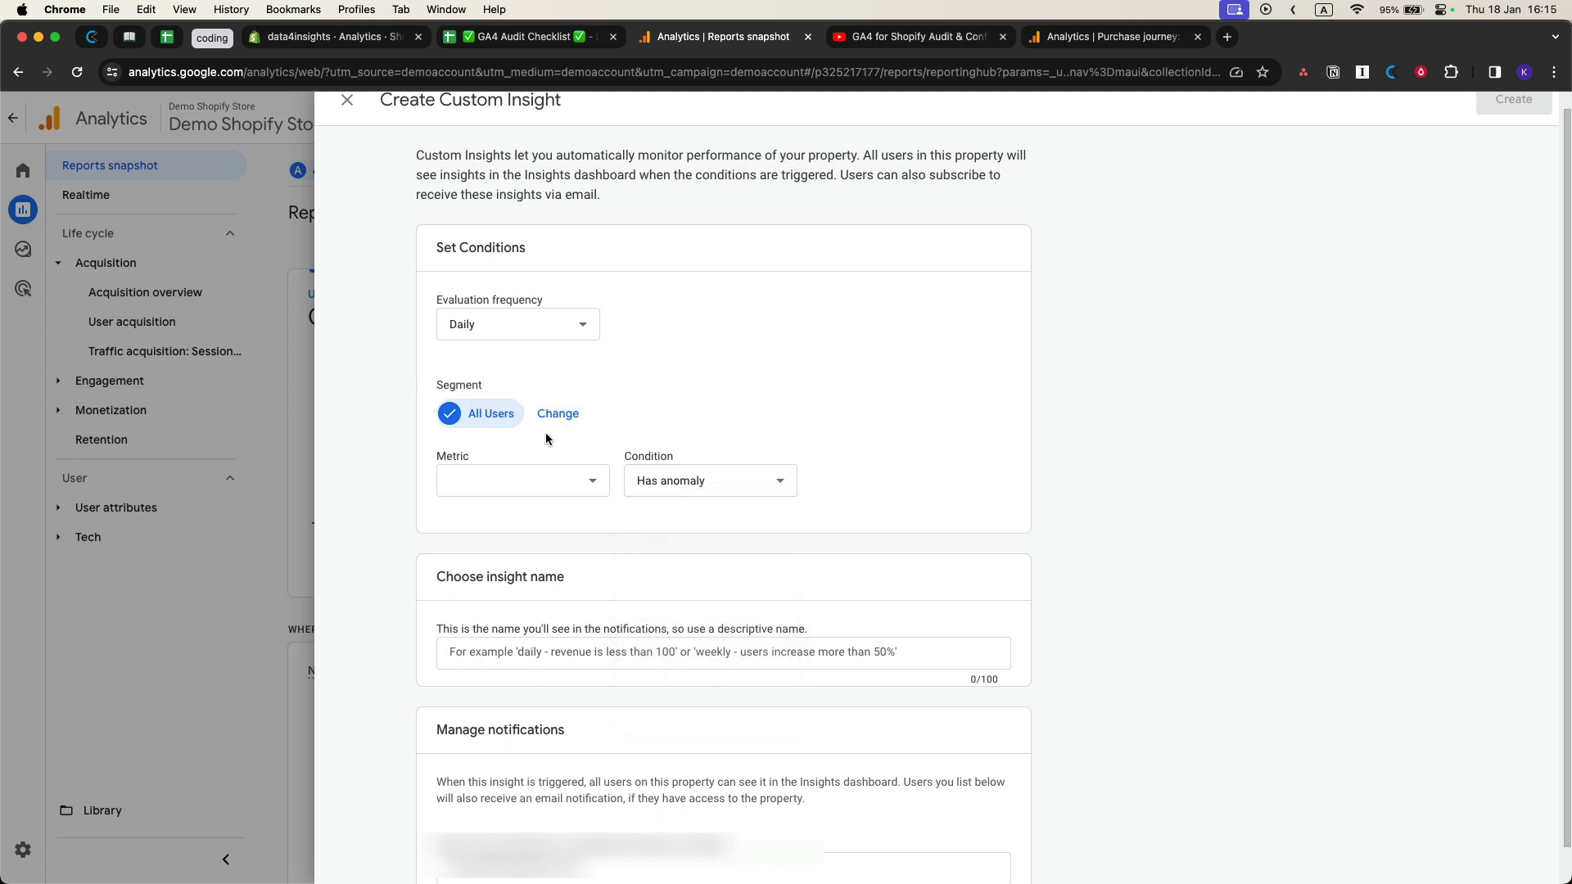
pyautogui.scroll(-1, 546, 524)
pyautogui.scroll(2, 565, 622)
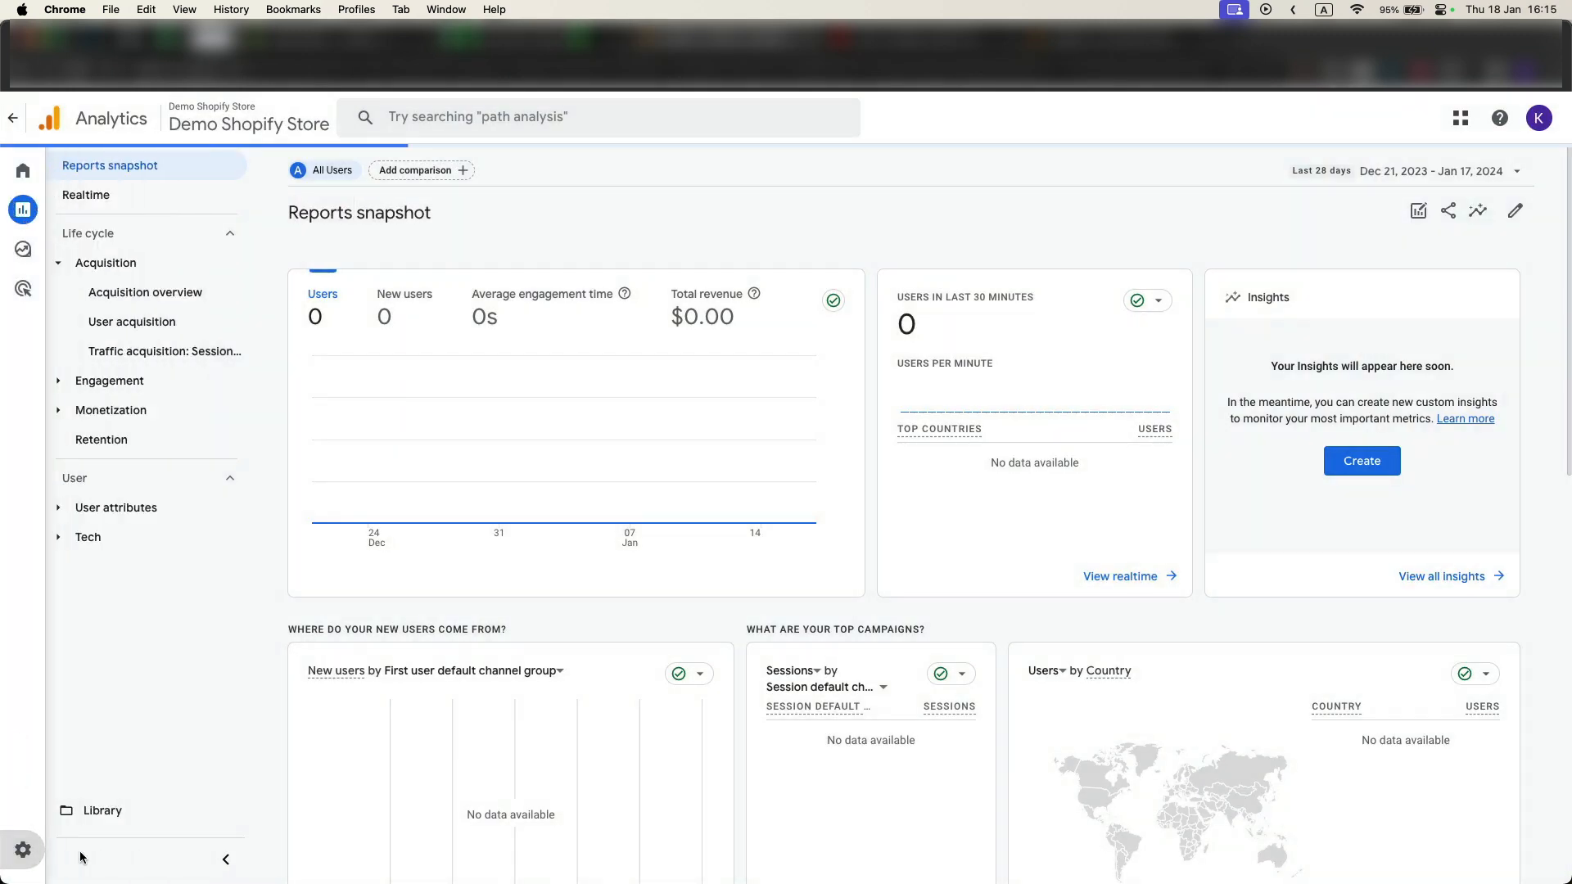
# Check the property's custom dimensions, custom metrics and calculated metrics in Custom definitions, and mark all three items as done in the checklist.
pyautogui.scroll(-2, 410, 671)
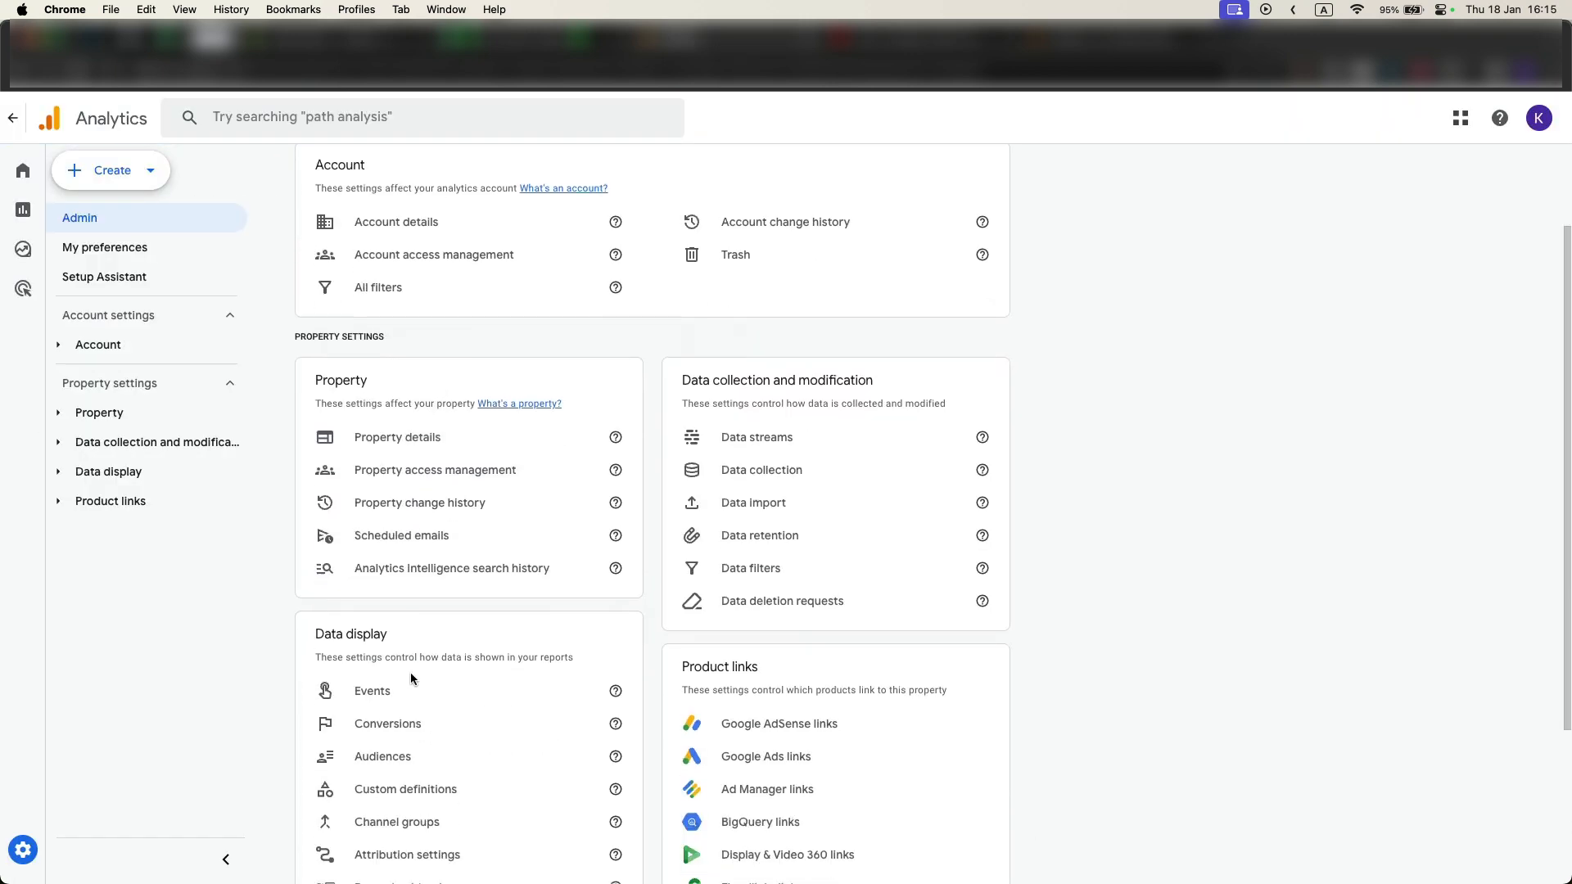
pyautogui.scroll(-3, 411, 672)
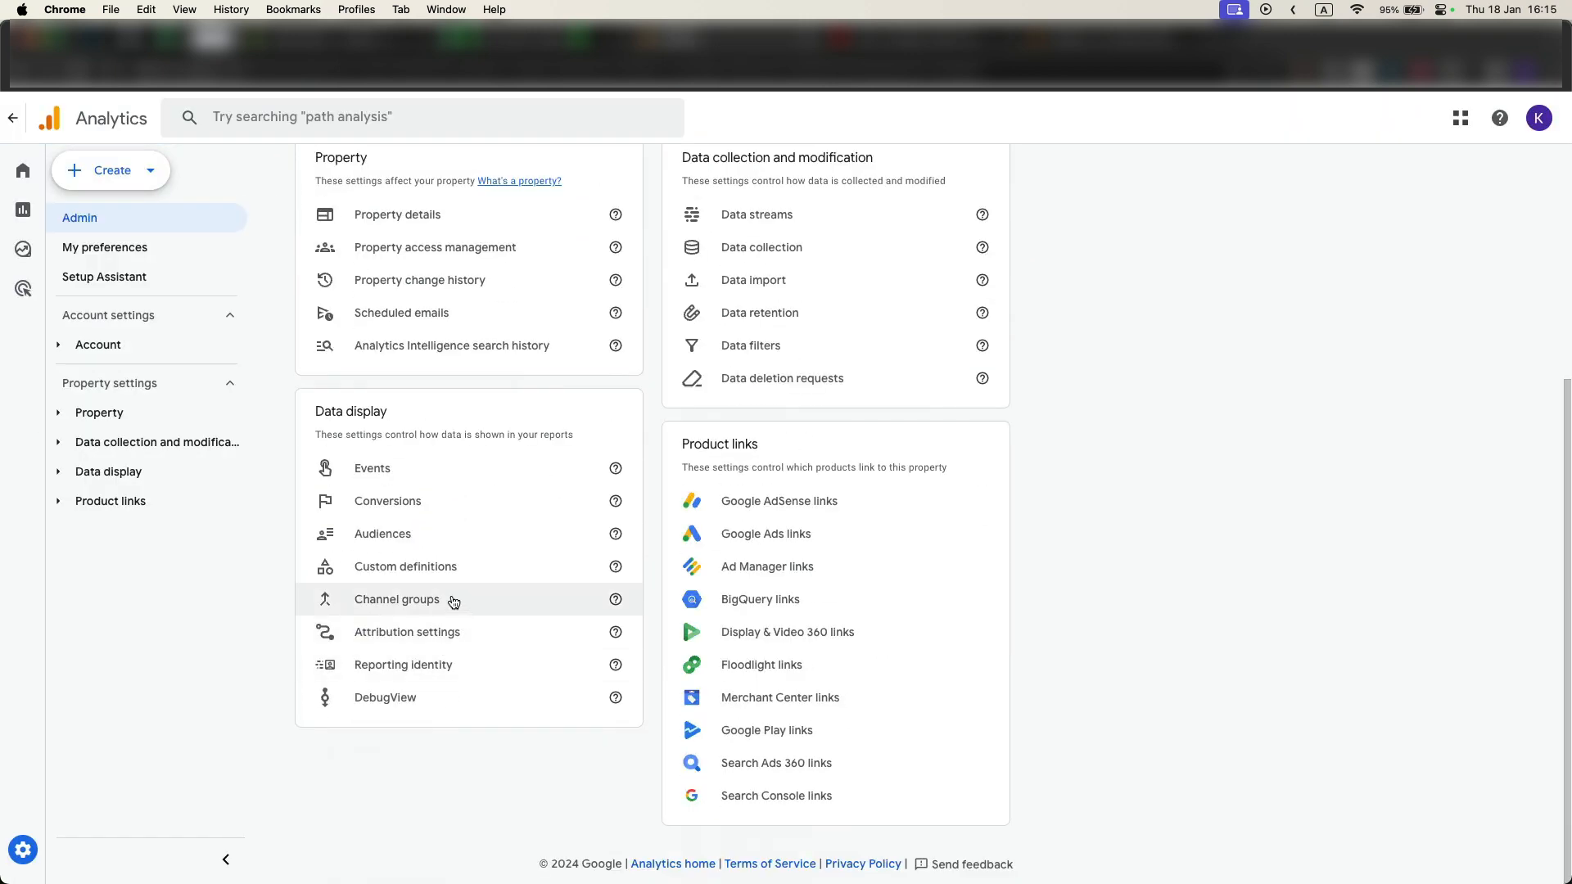
pyautogui.click(457, 568)
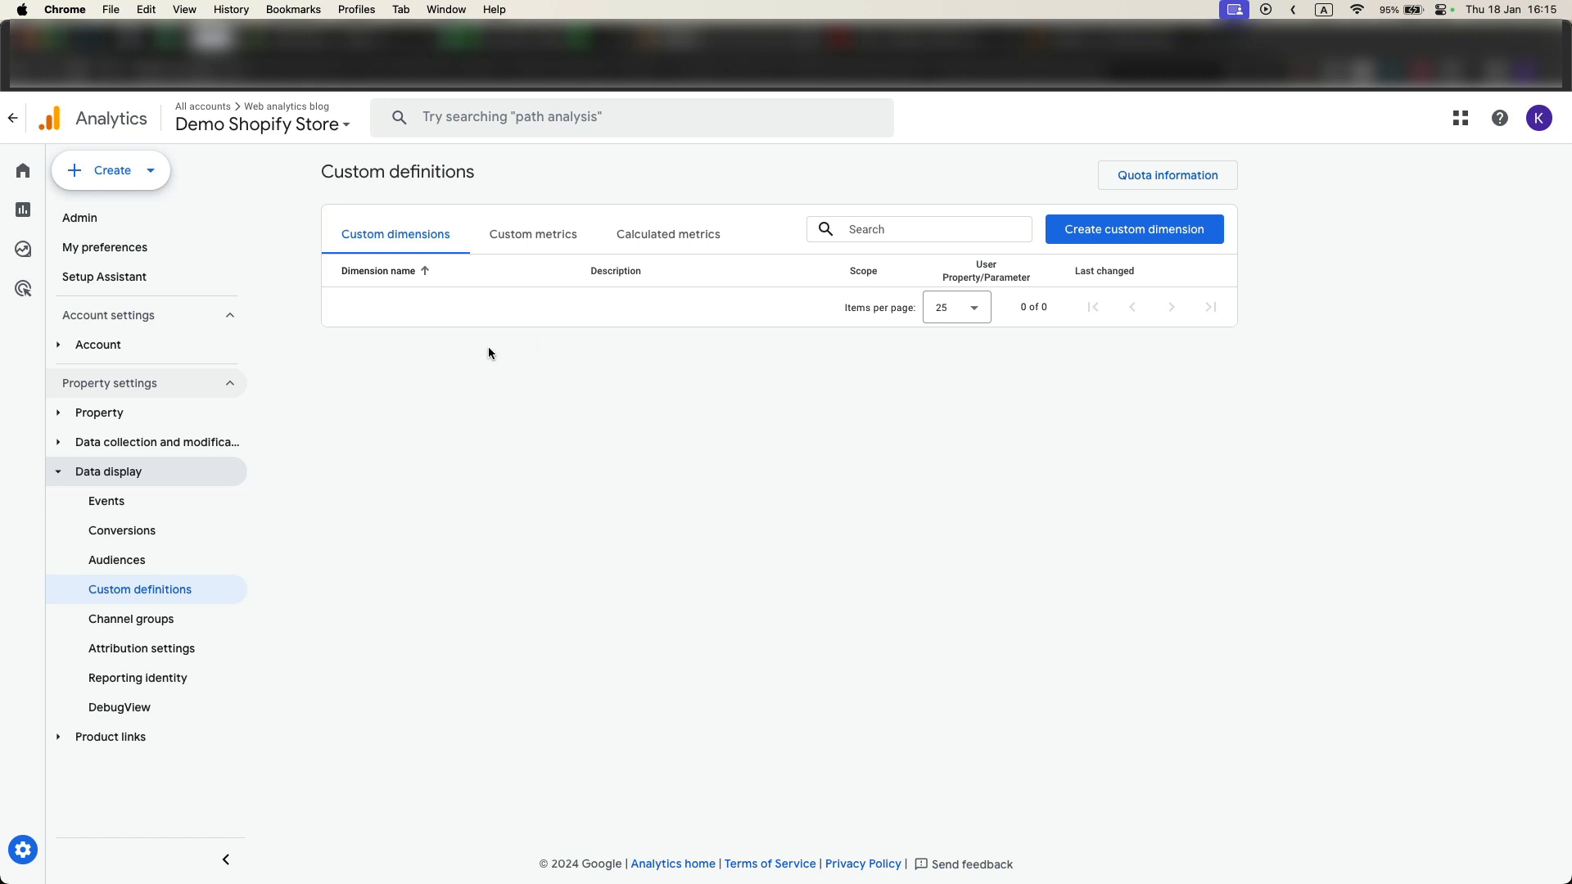
pyautogui.click(710, 235)
pyautogui.click(541, 246)
pyautogui.click(415, 248)
pyautogui.click(563, 249)
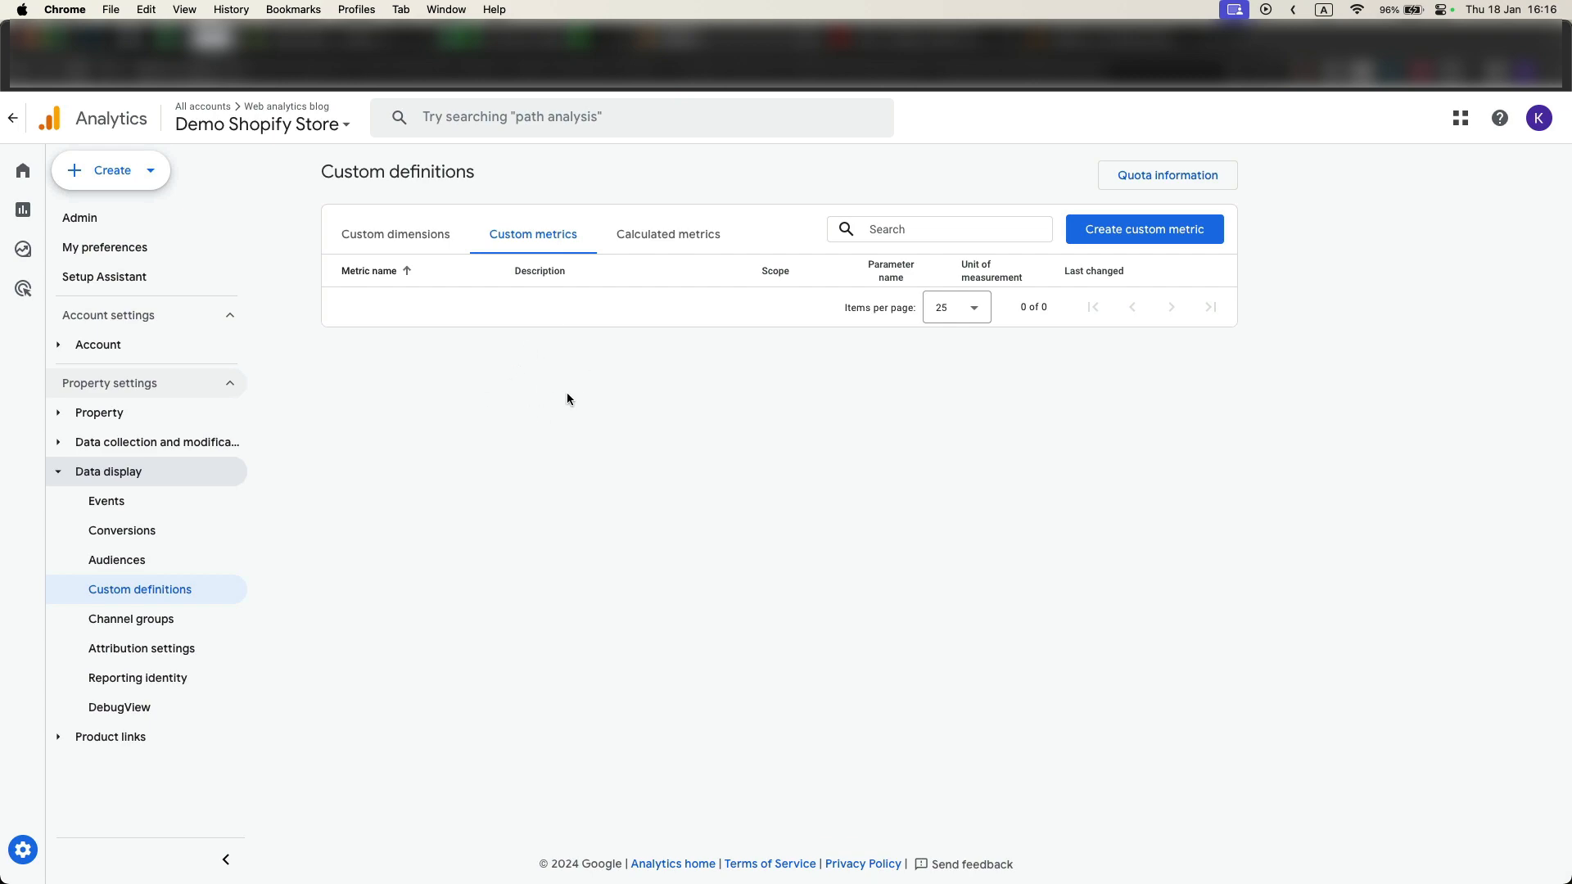
pyautogui.click(528, 51)
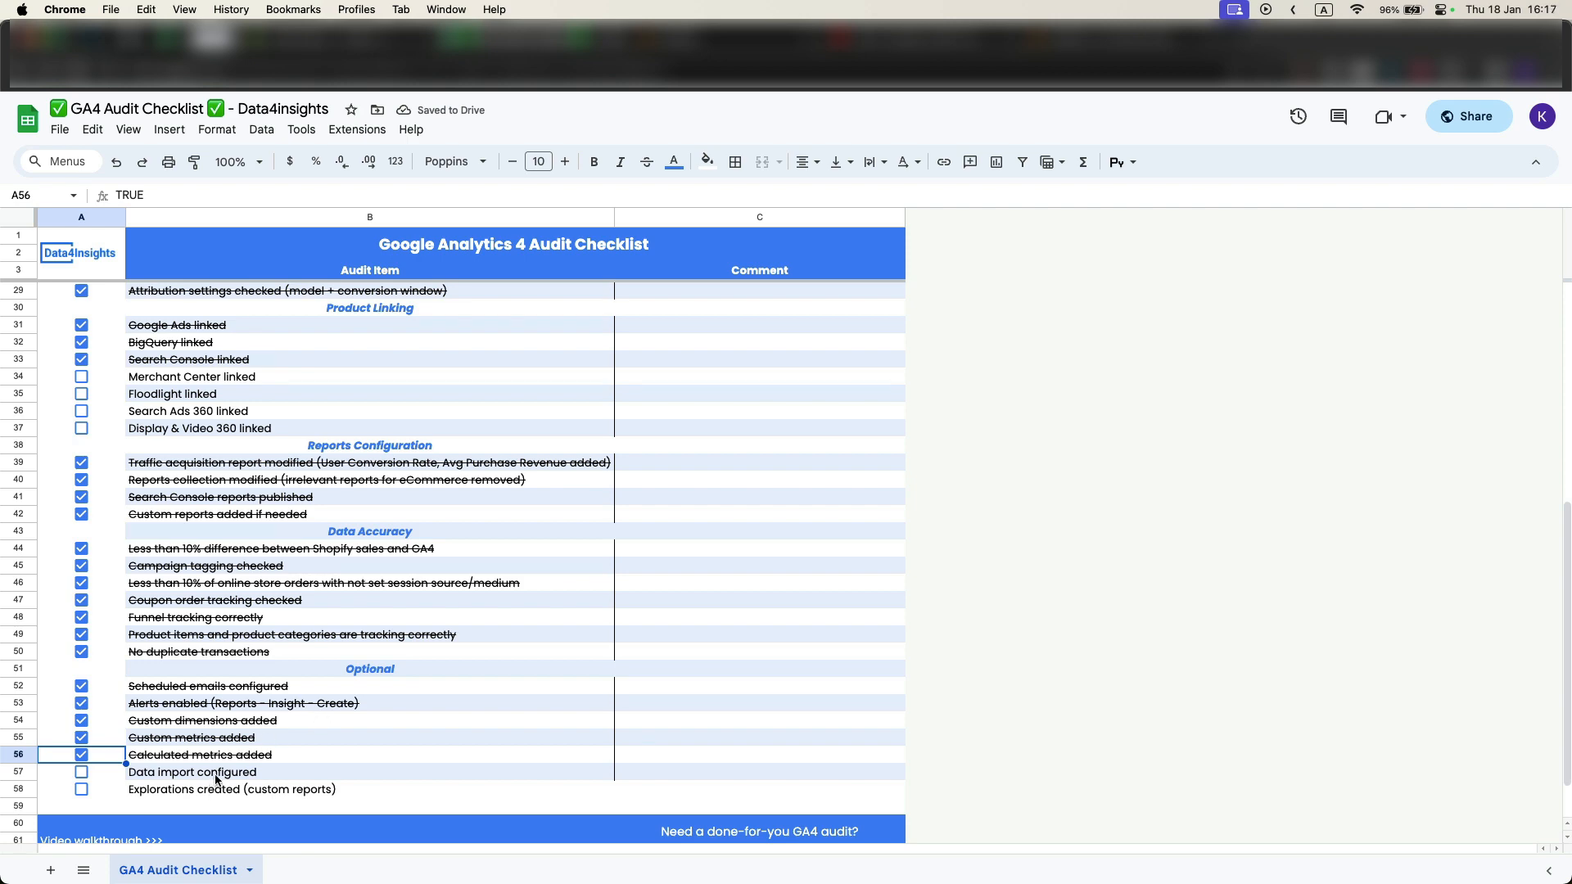
# Review the data types offered for a new Data import source without creating one, and mark "Data import configured" as done in the checklist.
pyautogui.click(708, 39)
pyautogui.click(140, 226)
pyautogui.scroll(-5, 539, 574)
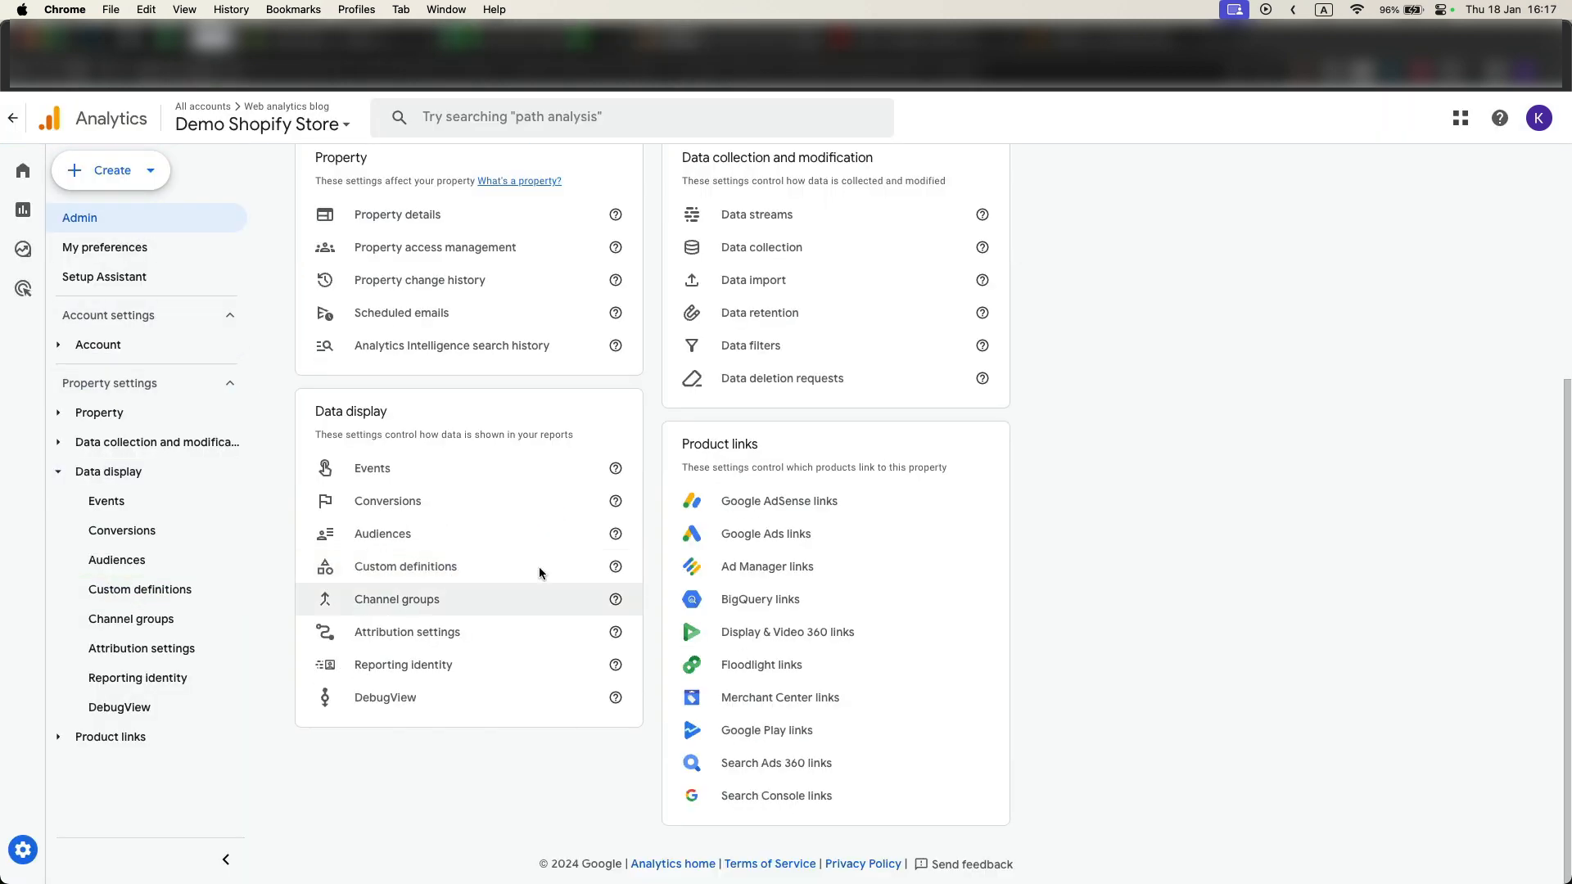
pyautogui.click(776, 279)
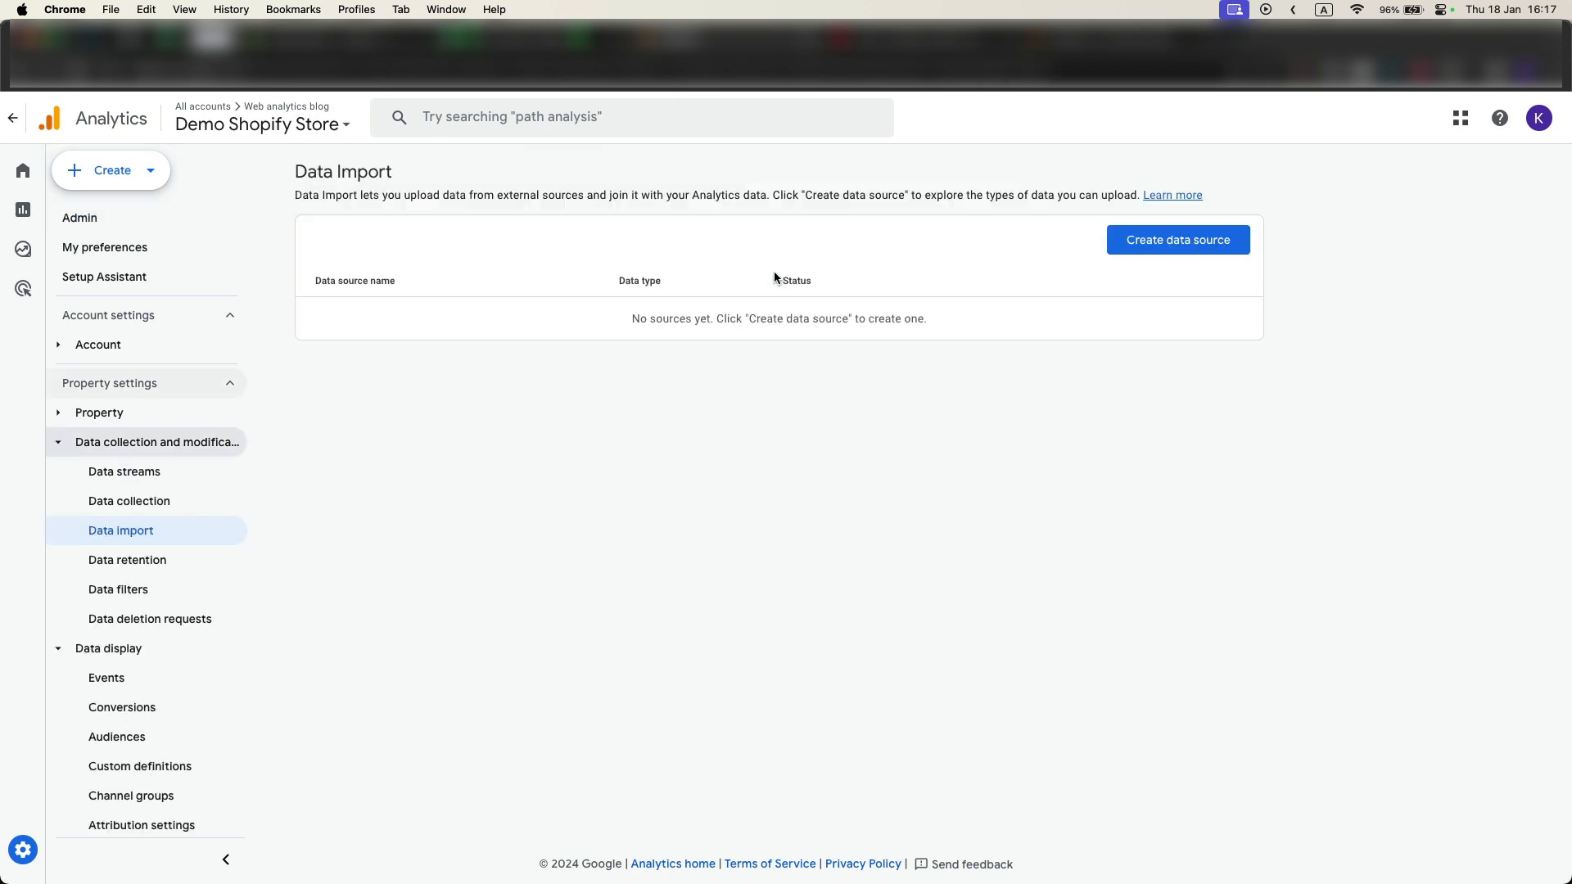
pyautogui.click(1159, 246)
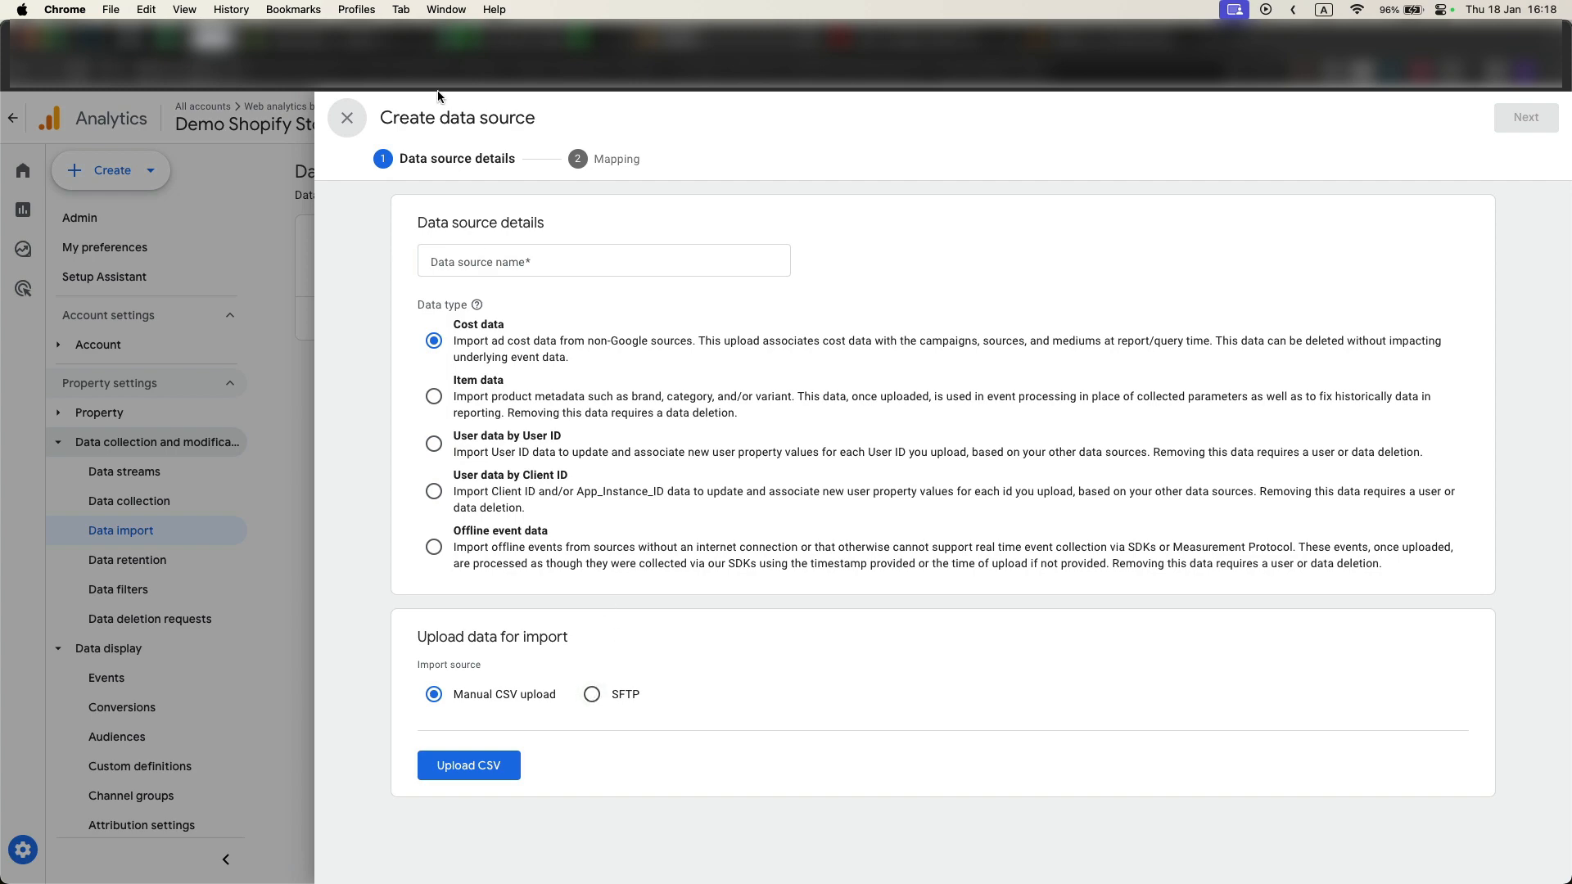
pyautogui.click(347, 118)
pyautogui.hotkey('ctrl', 'Tab')
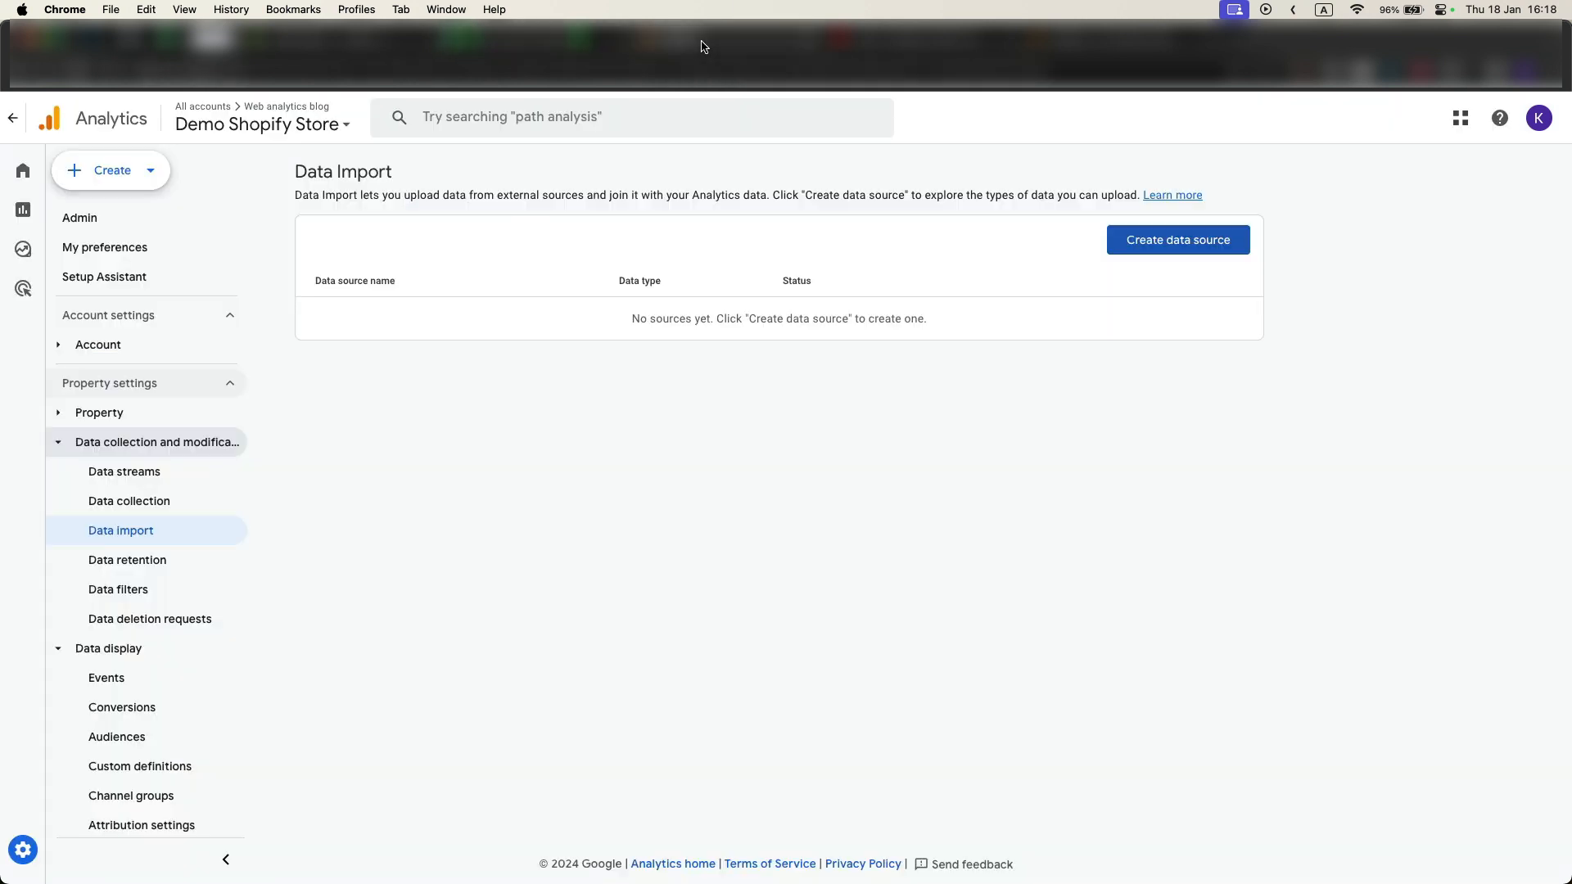
# Check the property's Explorations in GA4, and mark "Explorations created (custom reports)" as done in the checklist.
pyautogui.click(706, 45)
pyautogui.moveTo(30, 231)
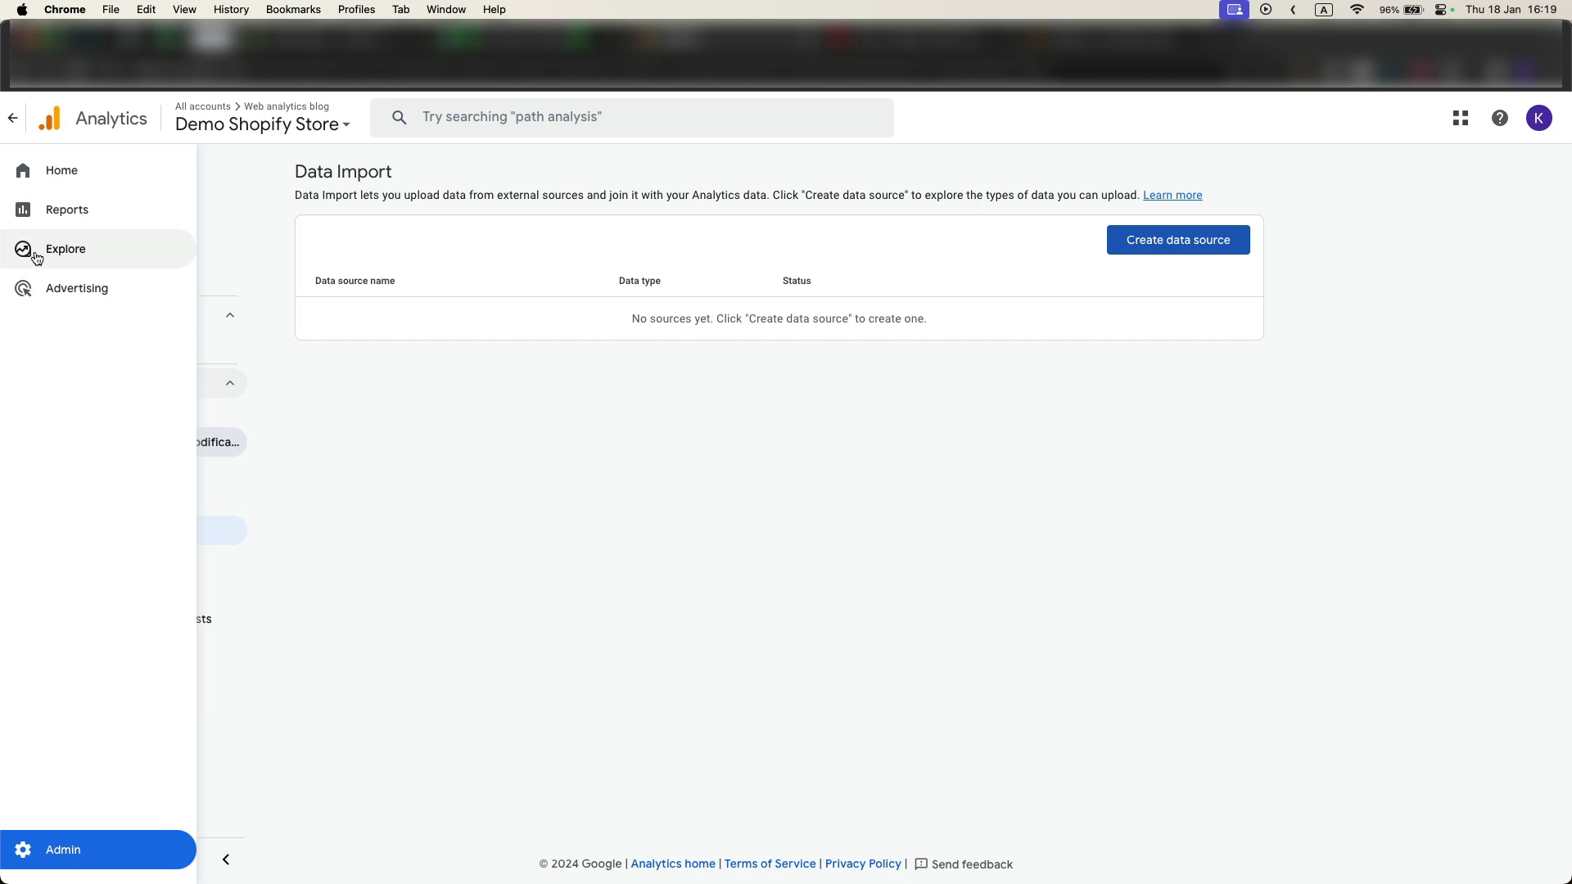
pyautogui.click(37, 255)
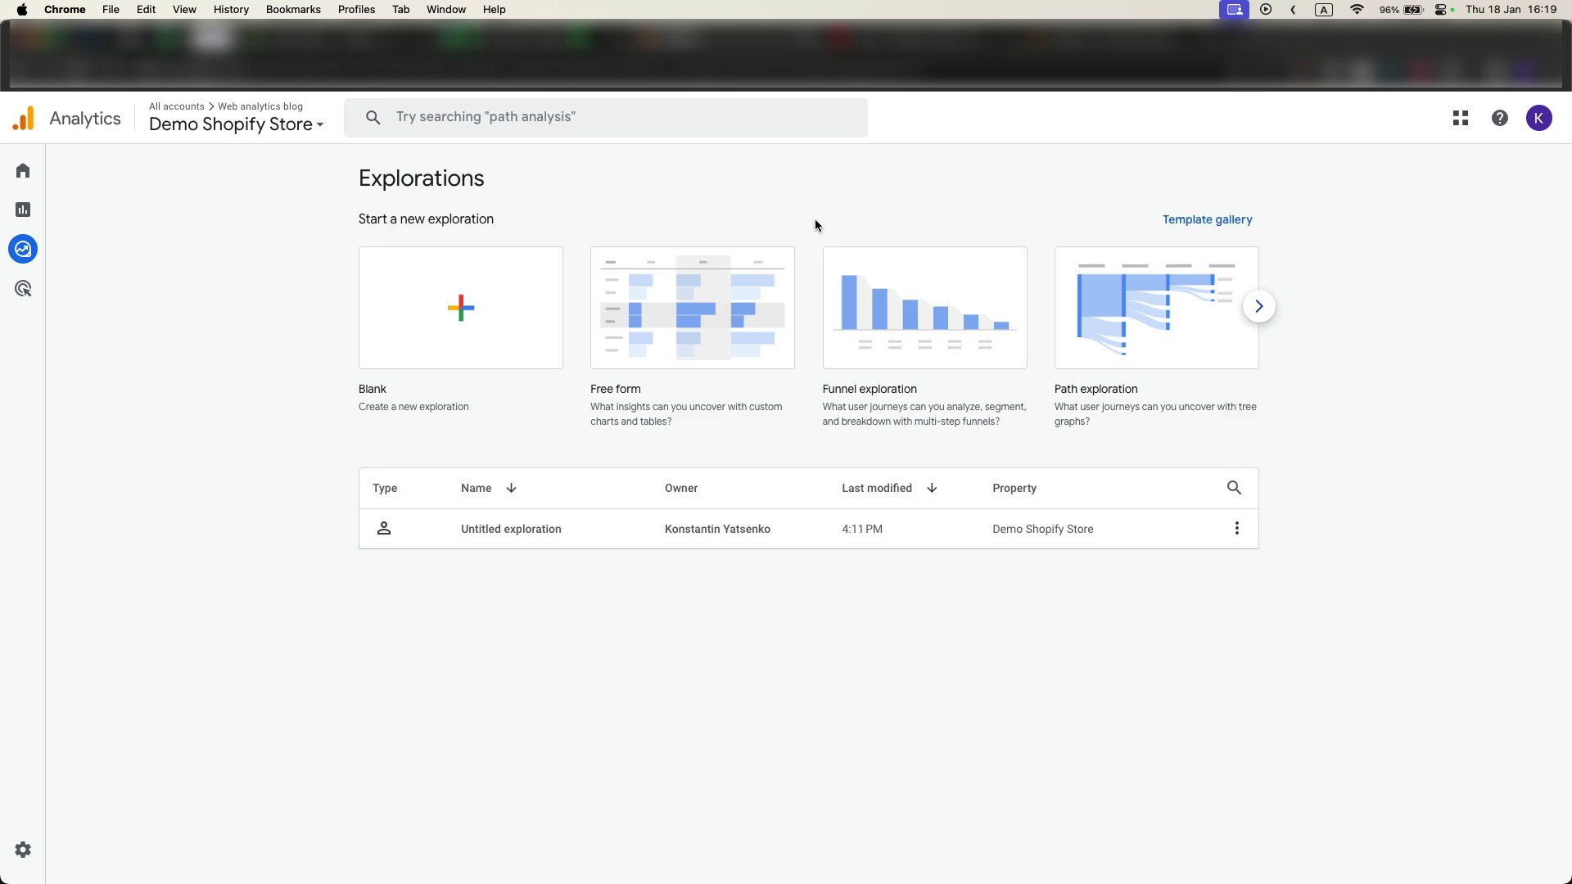
pyautogui.click(499, 59)
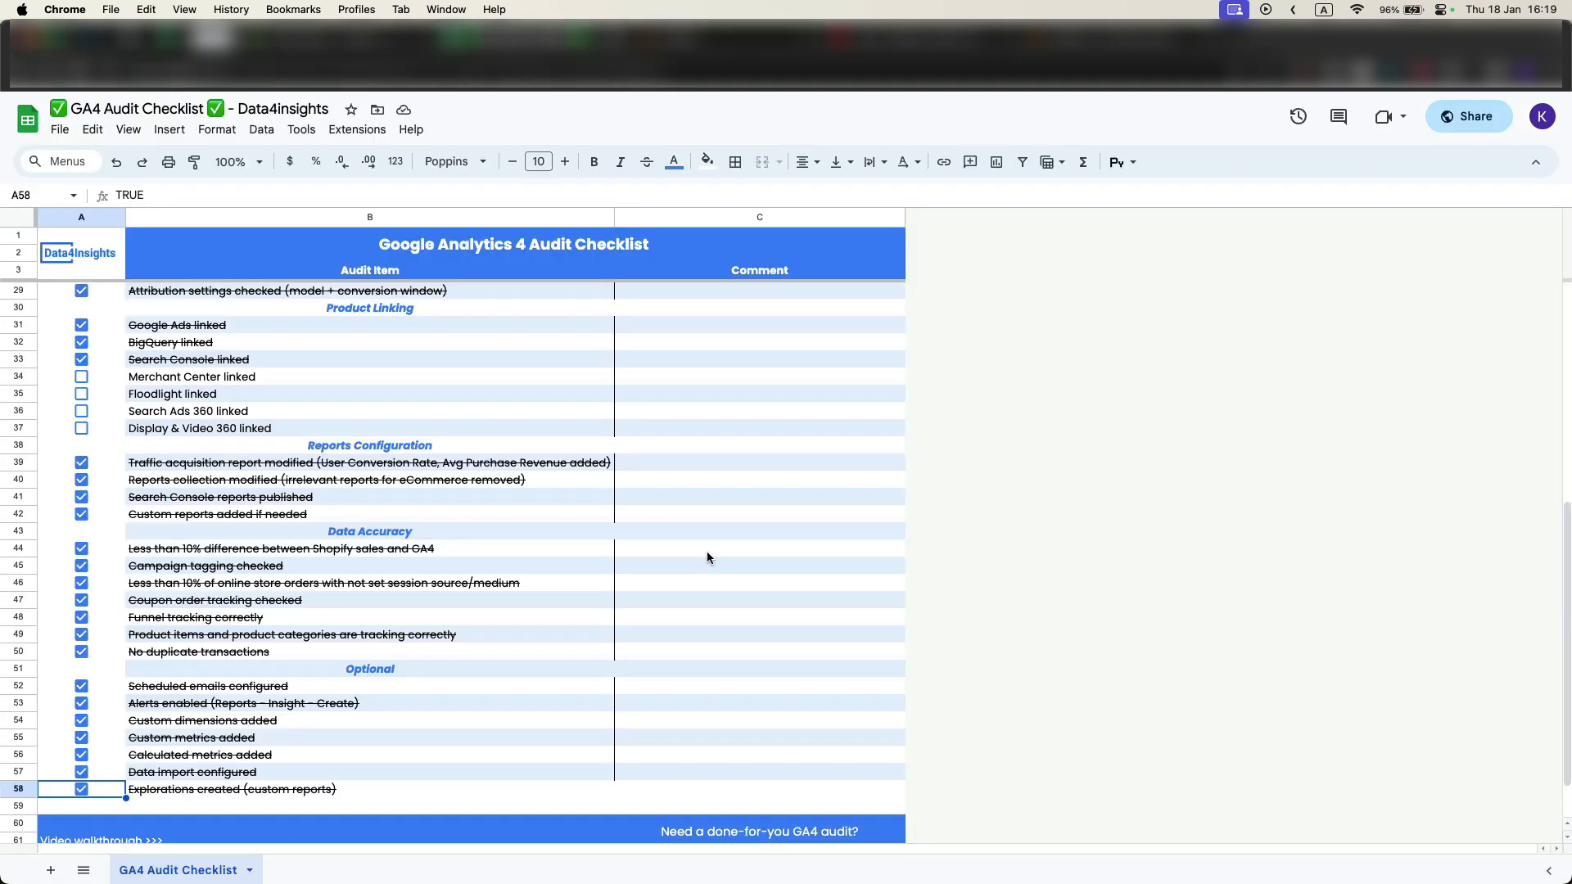